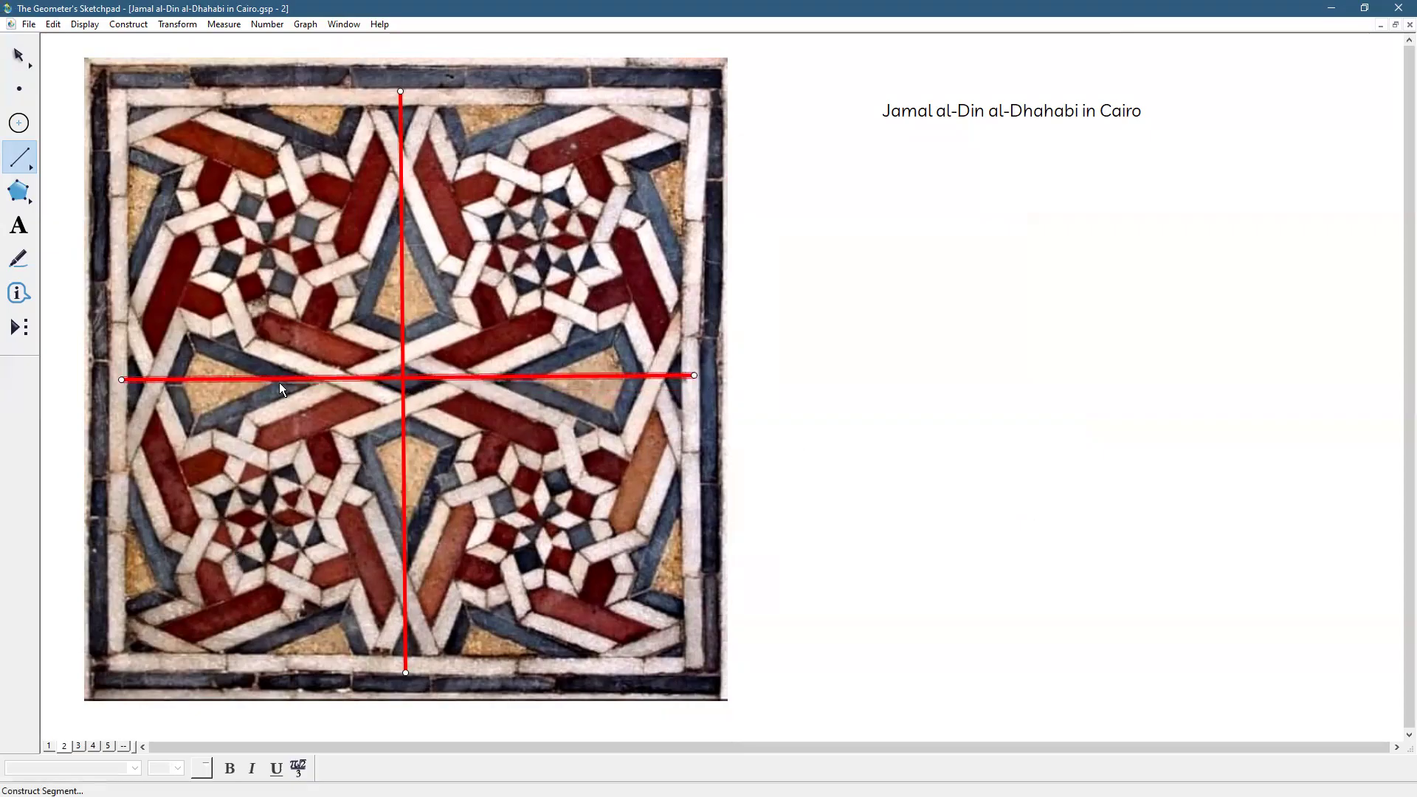
# Complete the horizontal red segment from the tile photo's left edge to its right edge
pyautogui.click(19, 55)
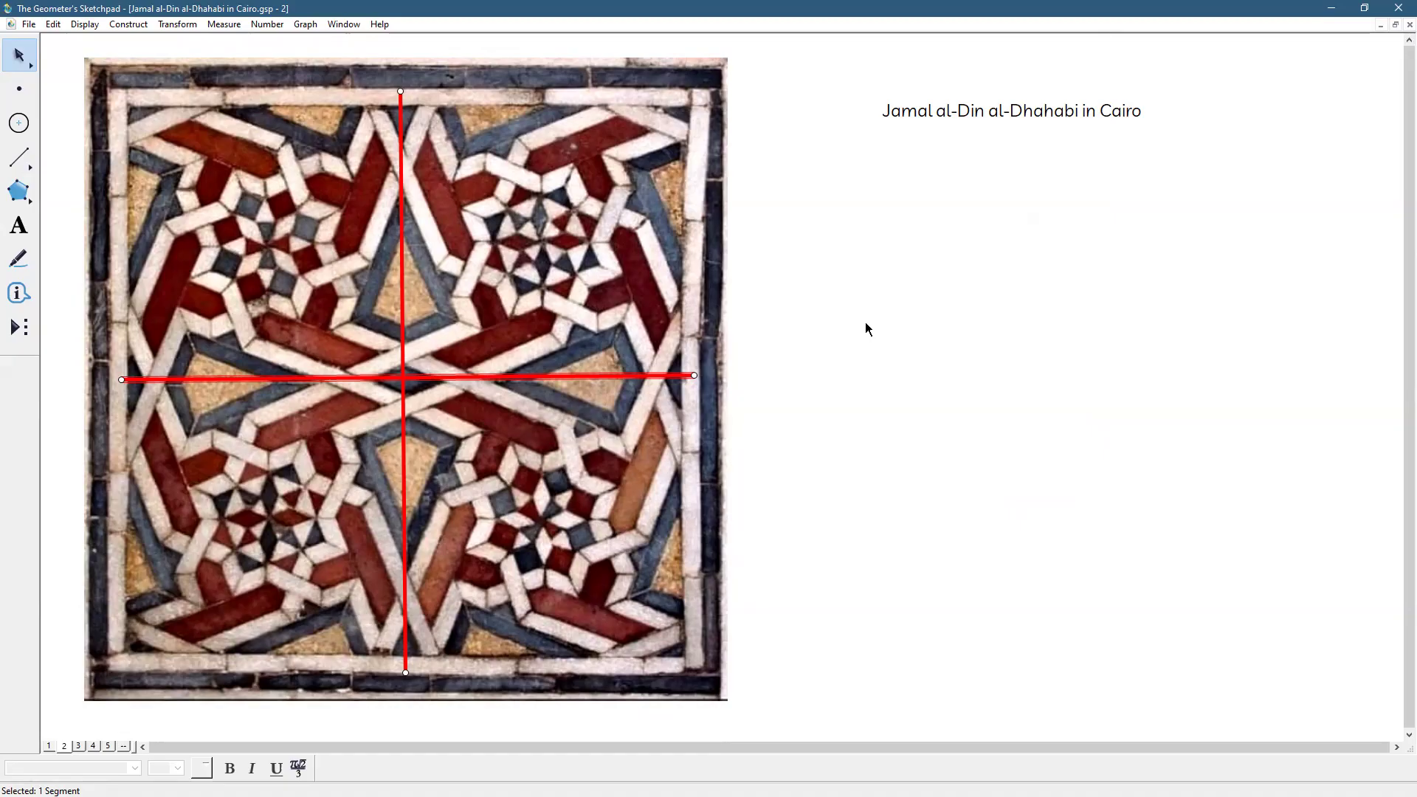
pyautogui.click(866, 324)
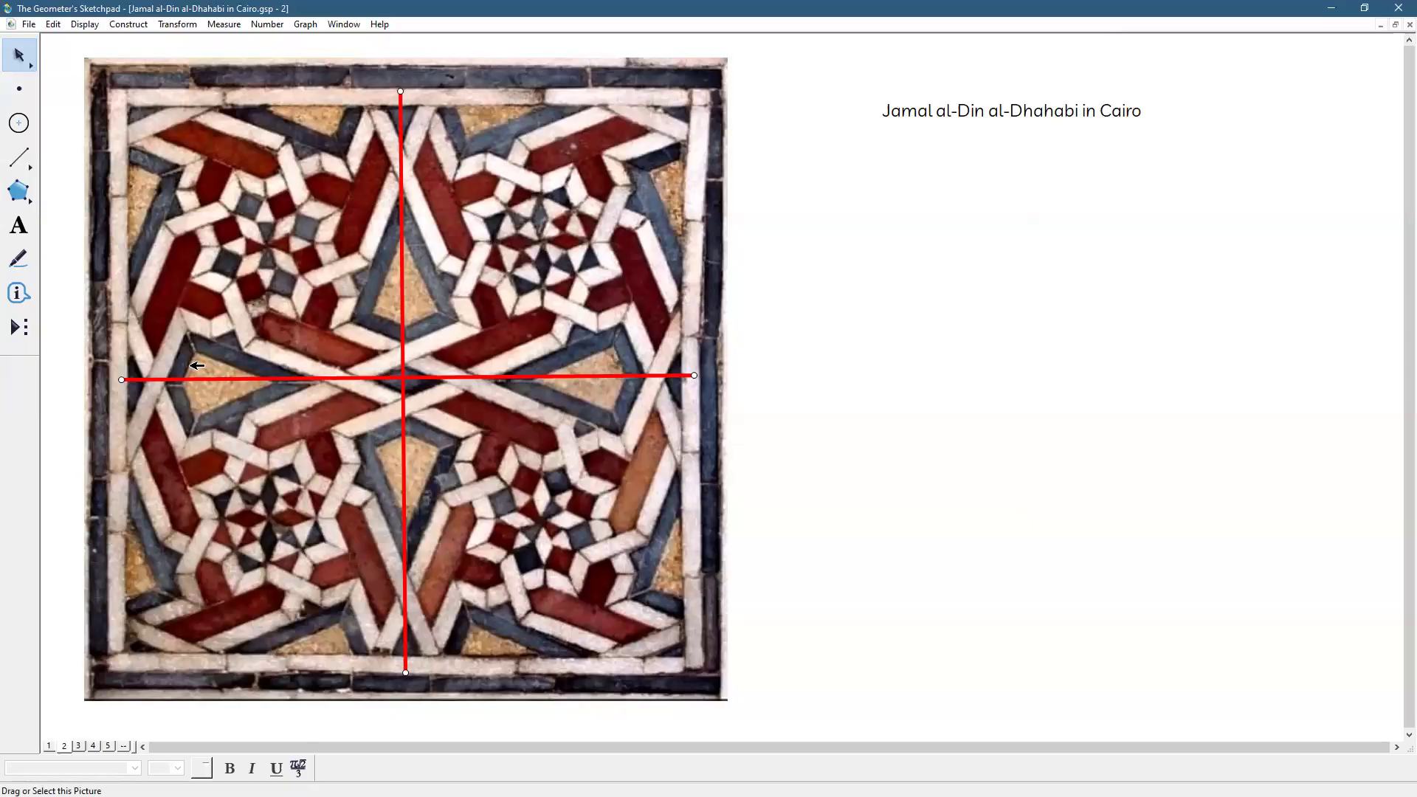
pyautogui.click(19, 88)
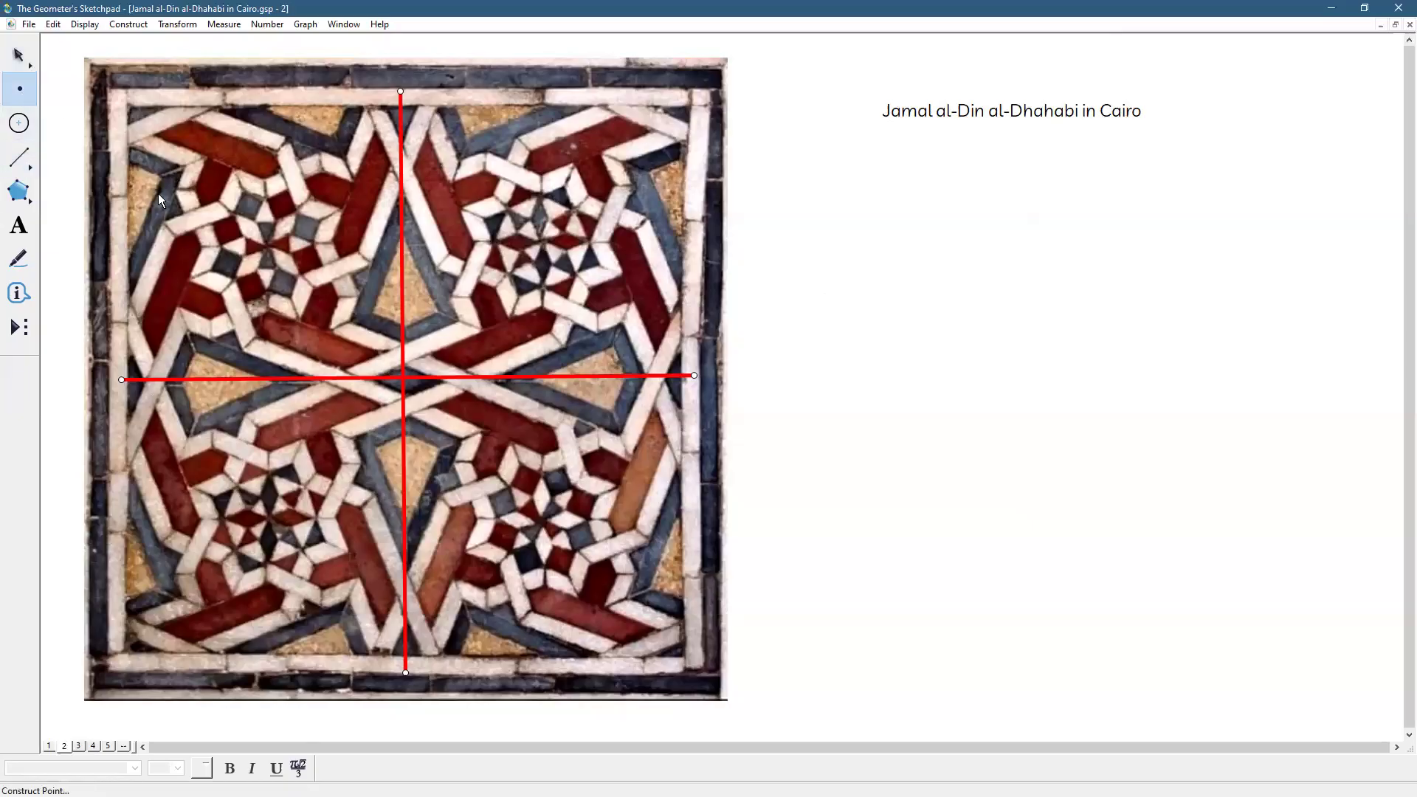
# Place a point in the tile's upper-left quadrant and style it Large and red
pyautogui.click(239, 317)
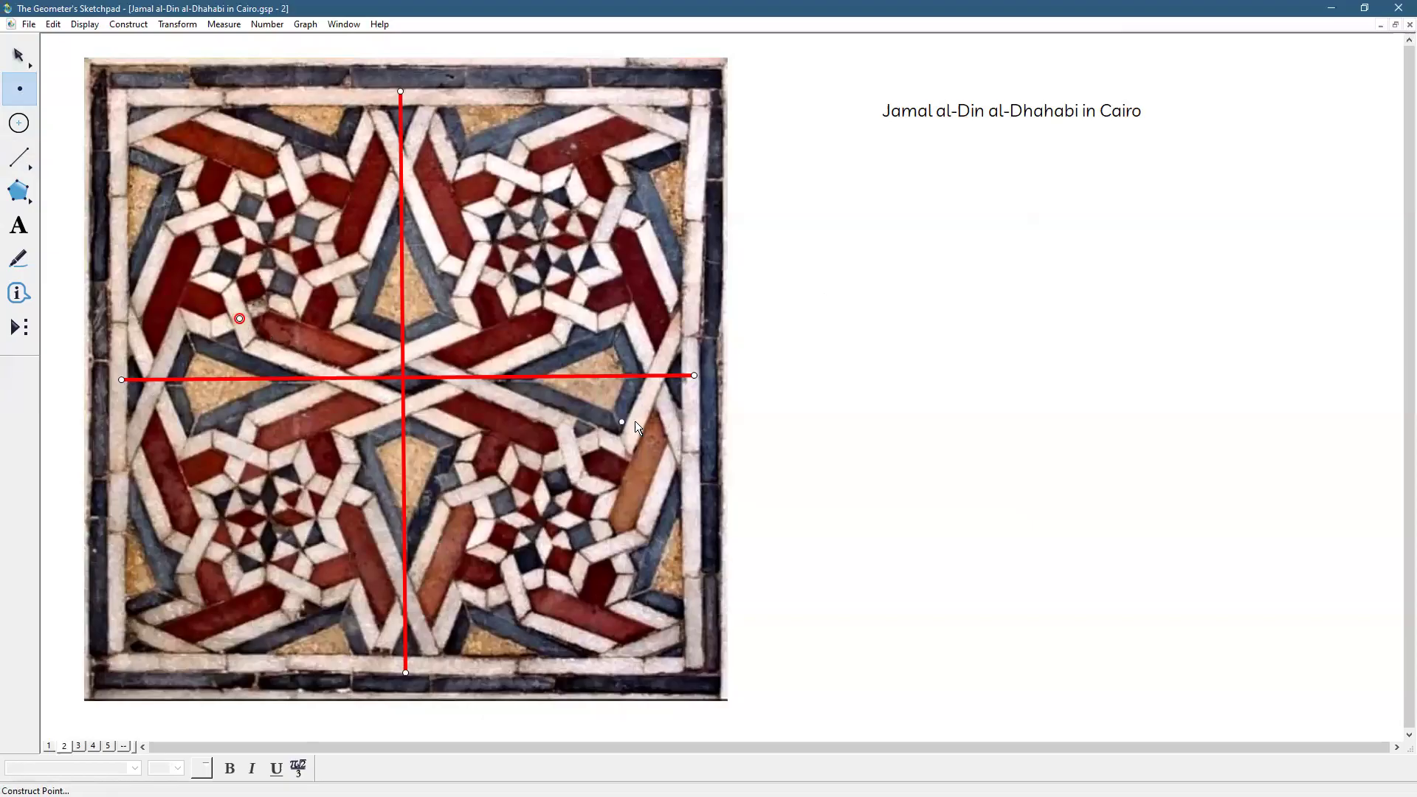
pyautogui.click(93, 26)
pyautogui.moveTo(104, 41)
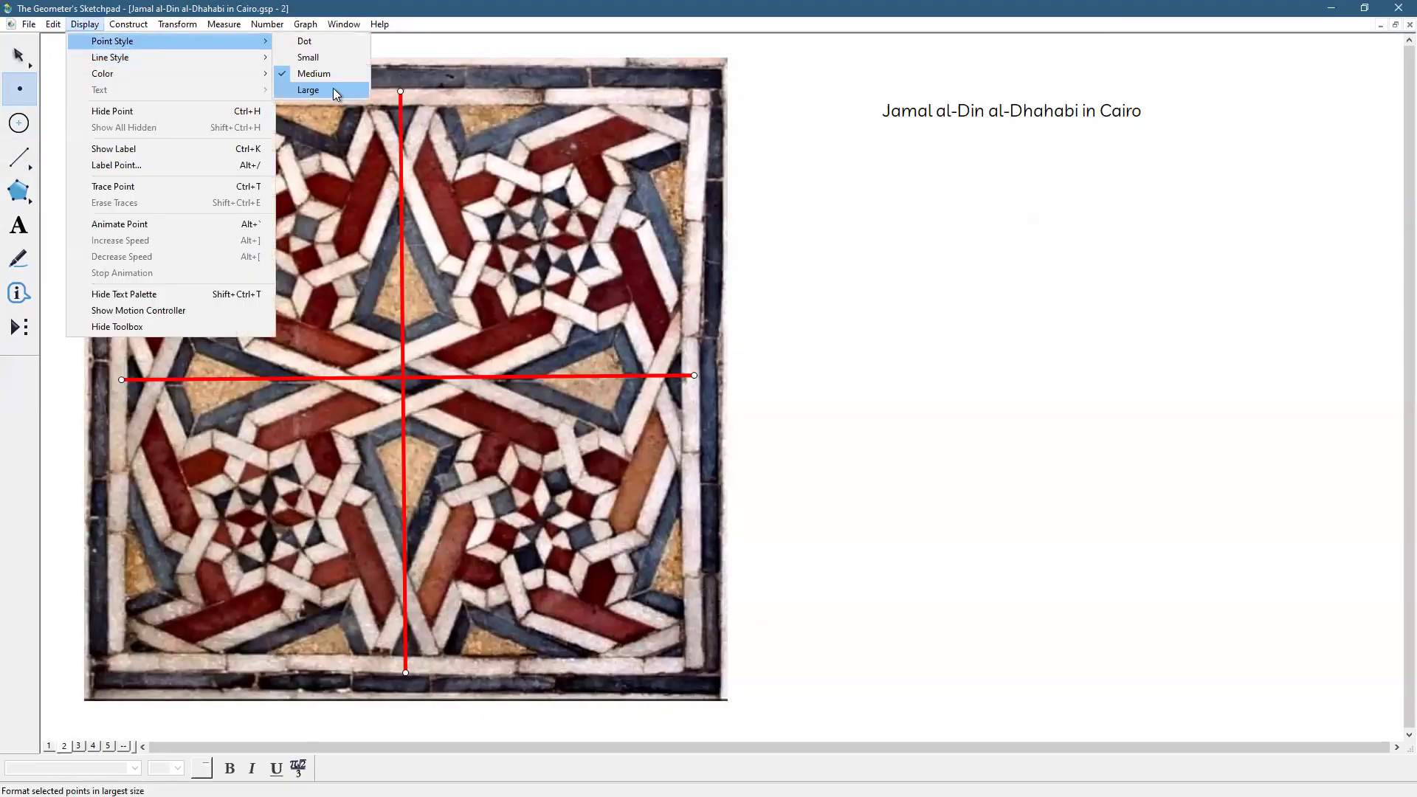
pyautogui.click(332, 89)
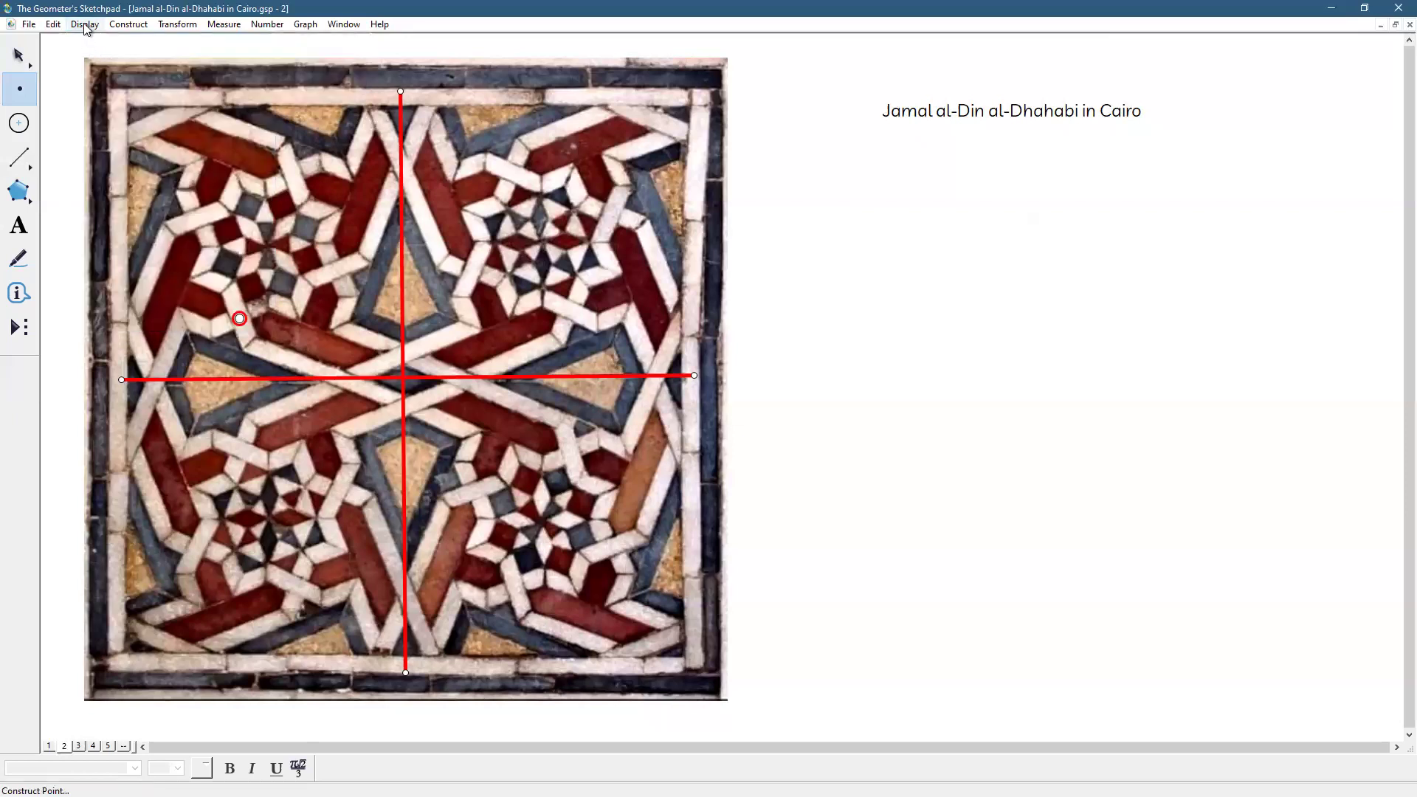
pyautogui.click(86, 26)
pyautogui.moveTo(88, 74)
pyautogui.click(324, 85)
pyautogui.click(20, 59)
pyautogui.click(789, 268)
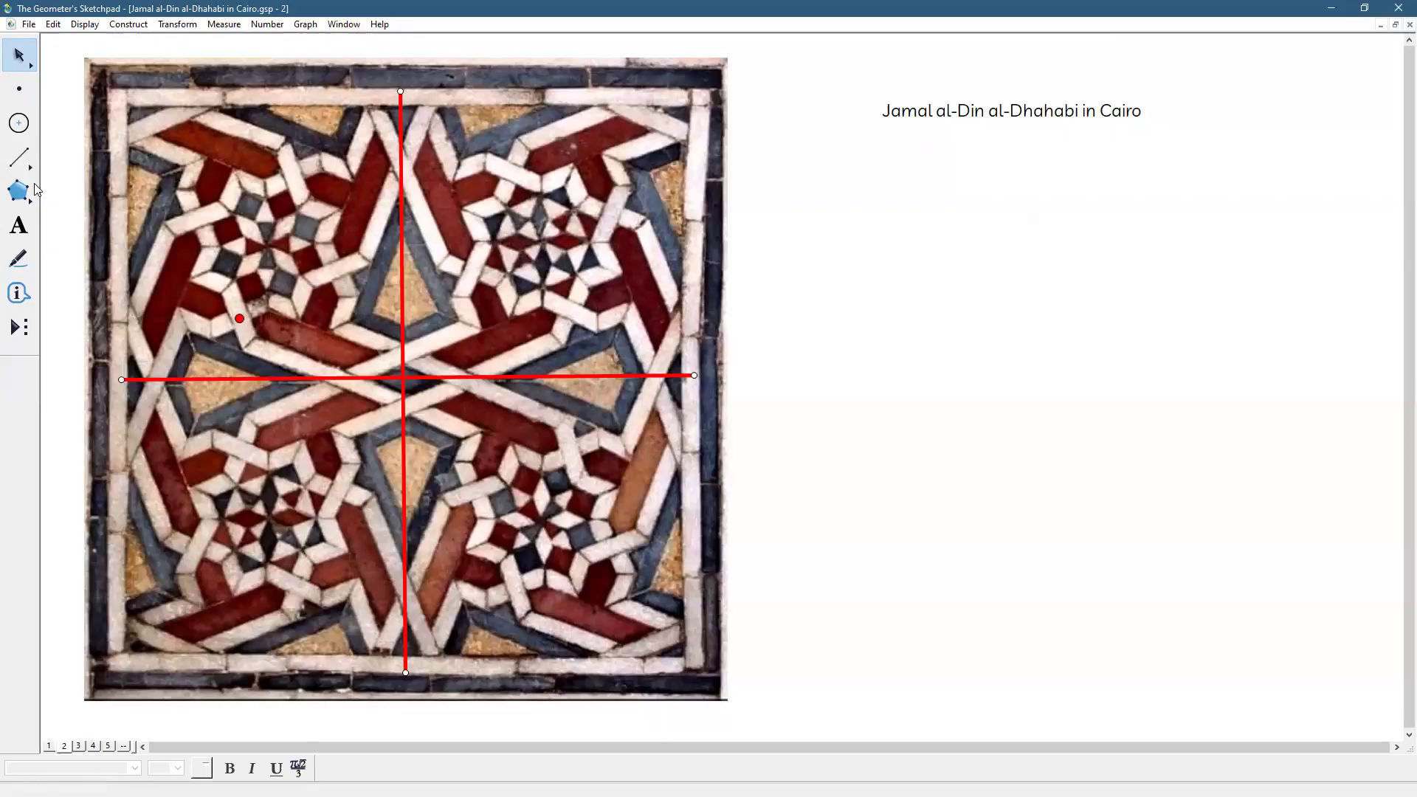
pyautogui.click(16, 101)
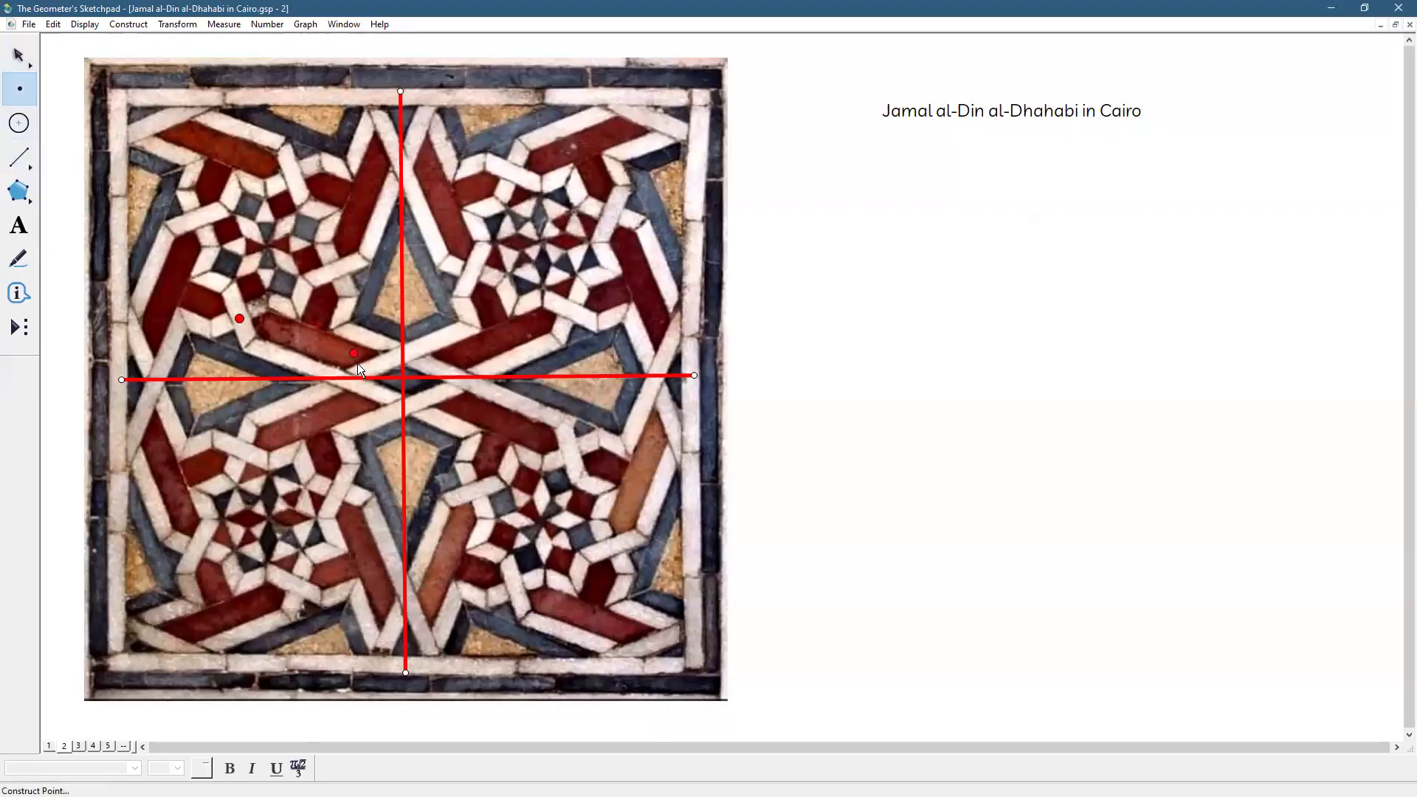
# Add a point on the horizontal segment left of centre and nudge its right end lower
pyautogui.click(344, 379)
pyautogui.click(18, 55)
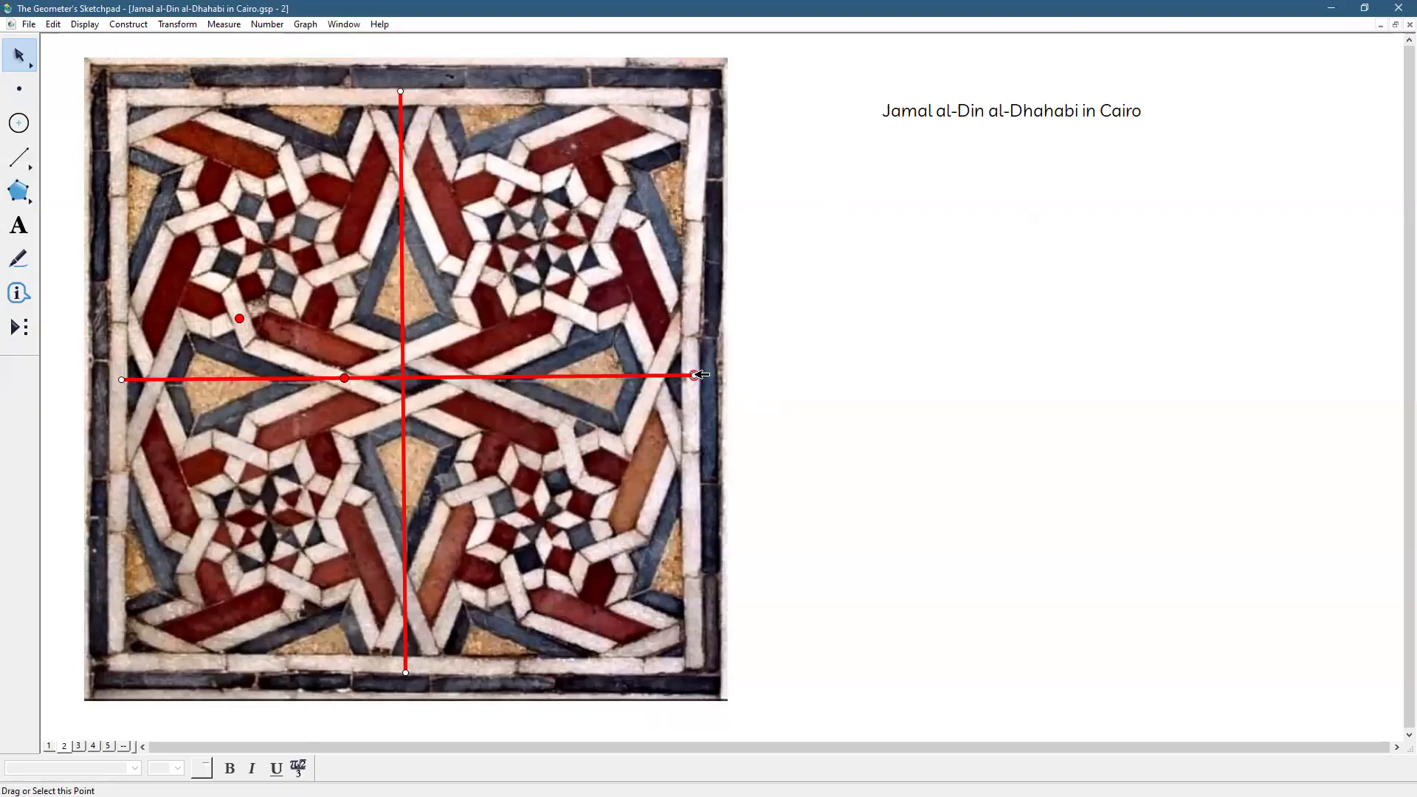
pyautogui.moveTo(698, 375); pyautogui.dragTo(695, 383)
pyautogui.click(989, 414)
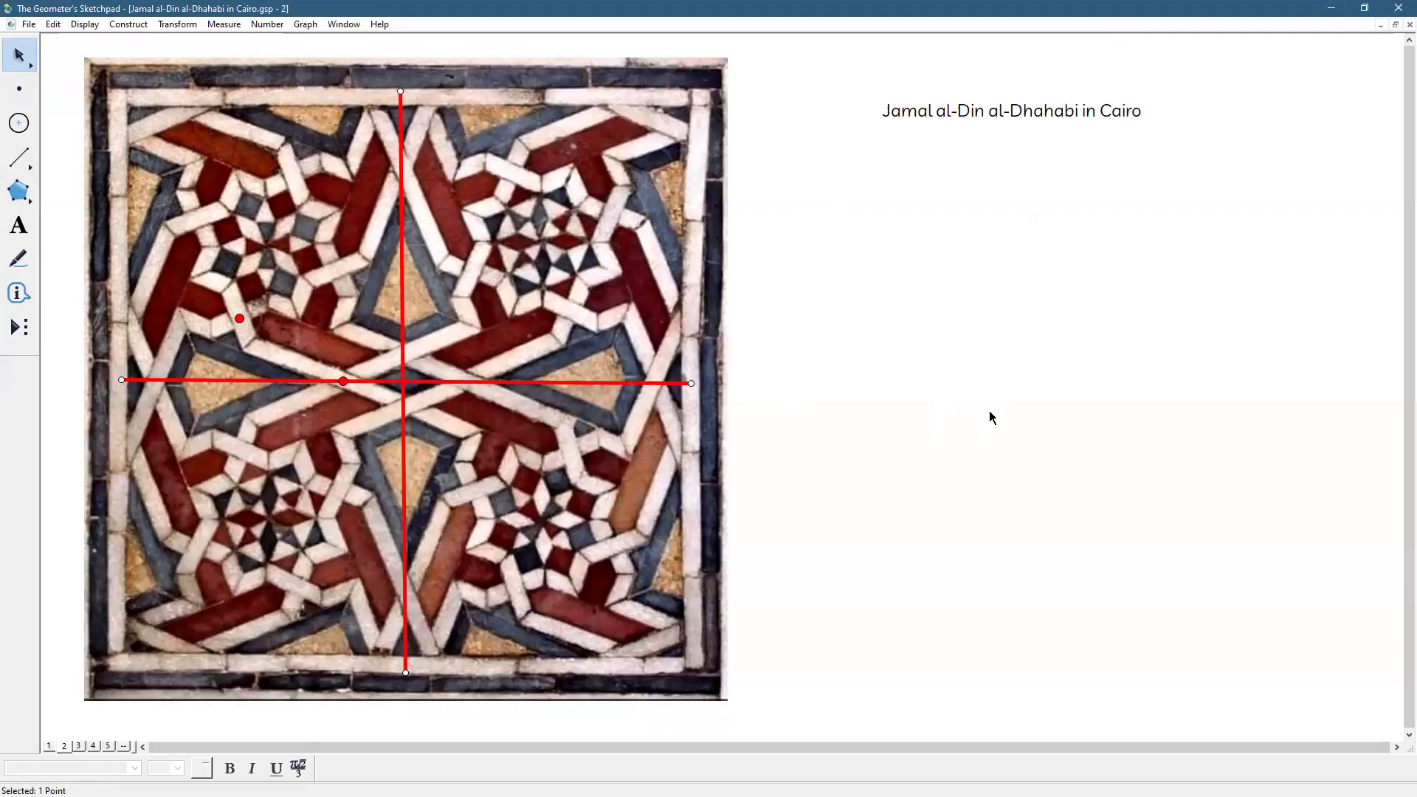
# On page 3, delete the Jamal al-Din al-Dhahabi caption below the tile photo
pyautogui.click(80, 747)
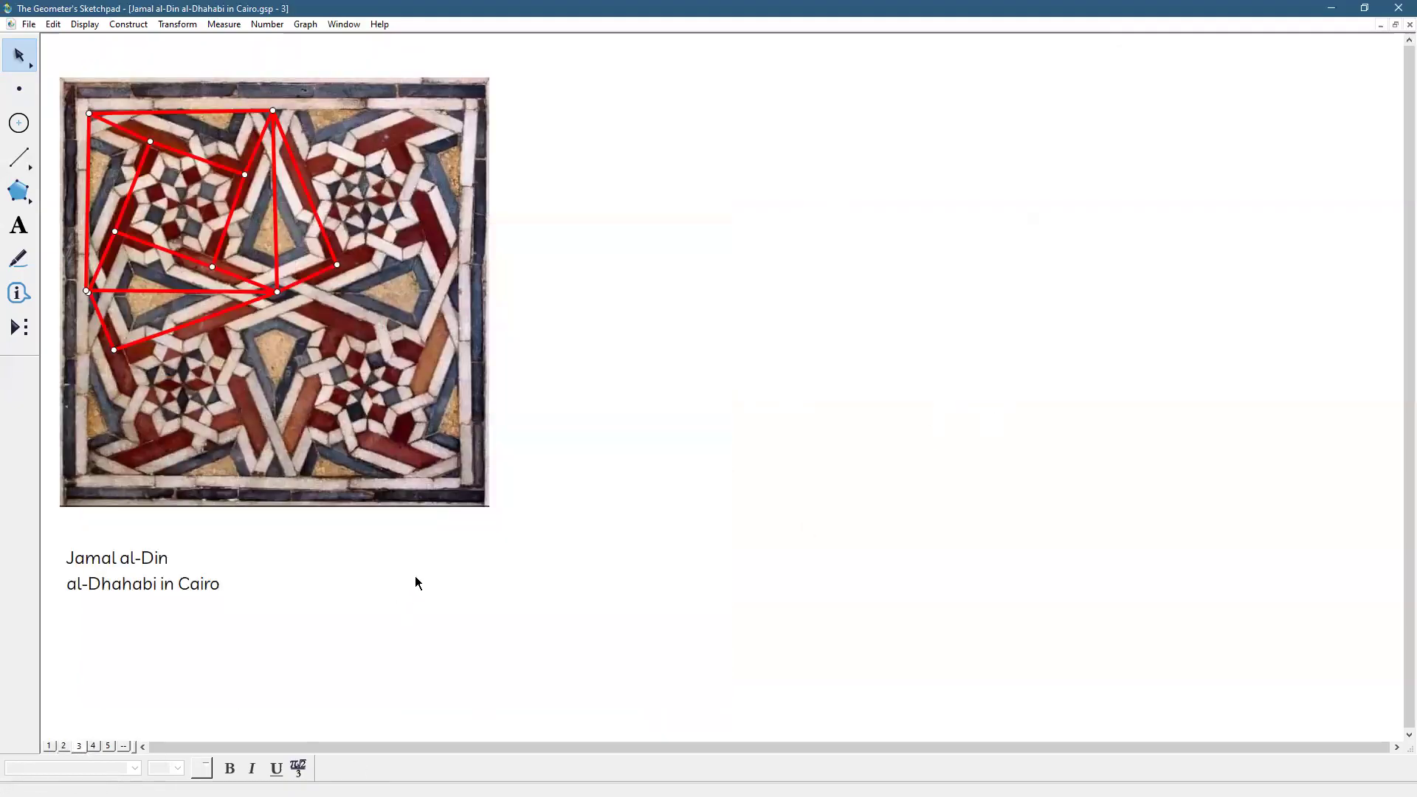
pyautogui.click(136, 567)
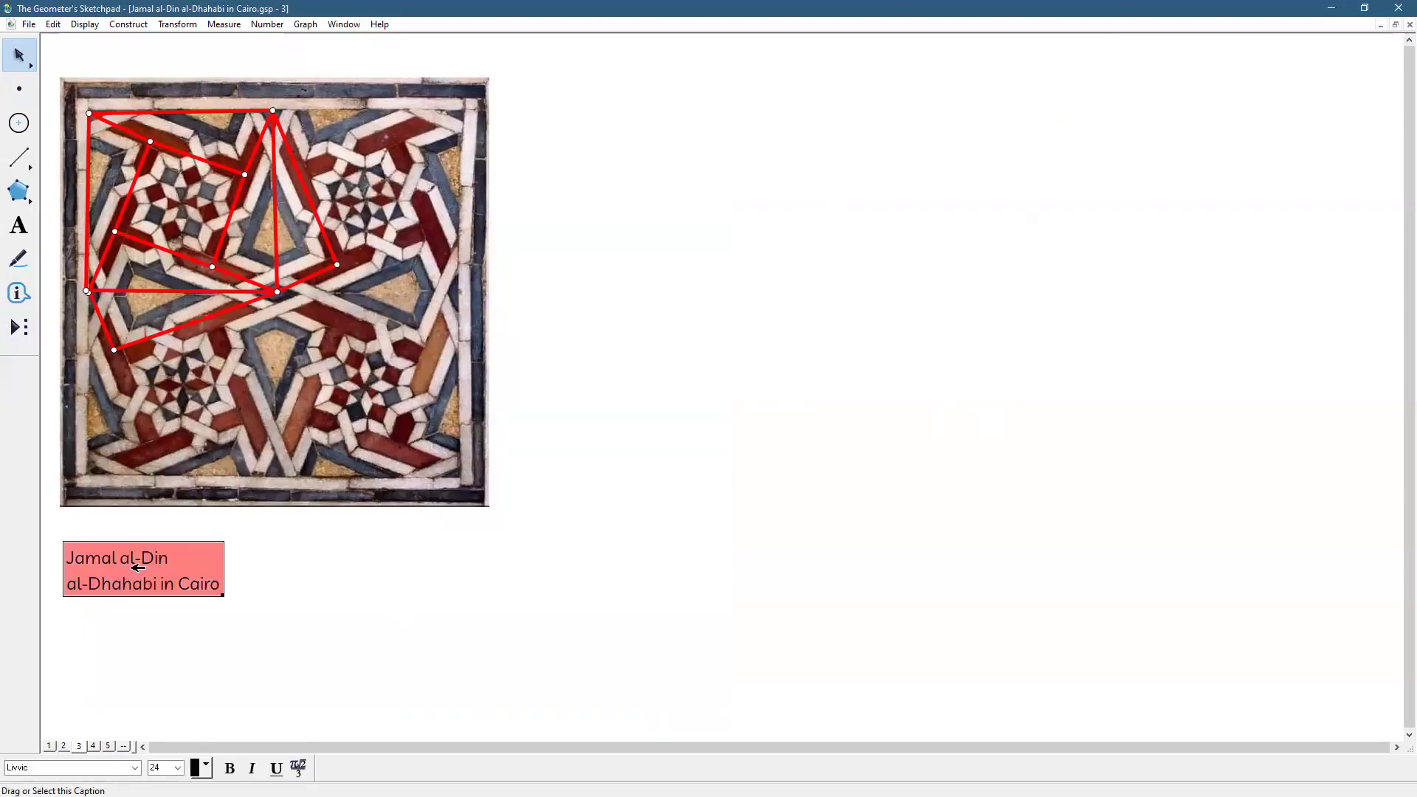
pyautogui.press('Delete')
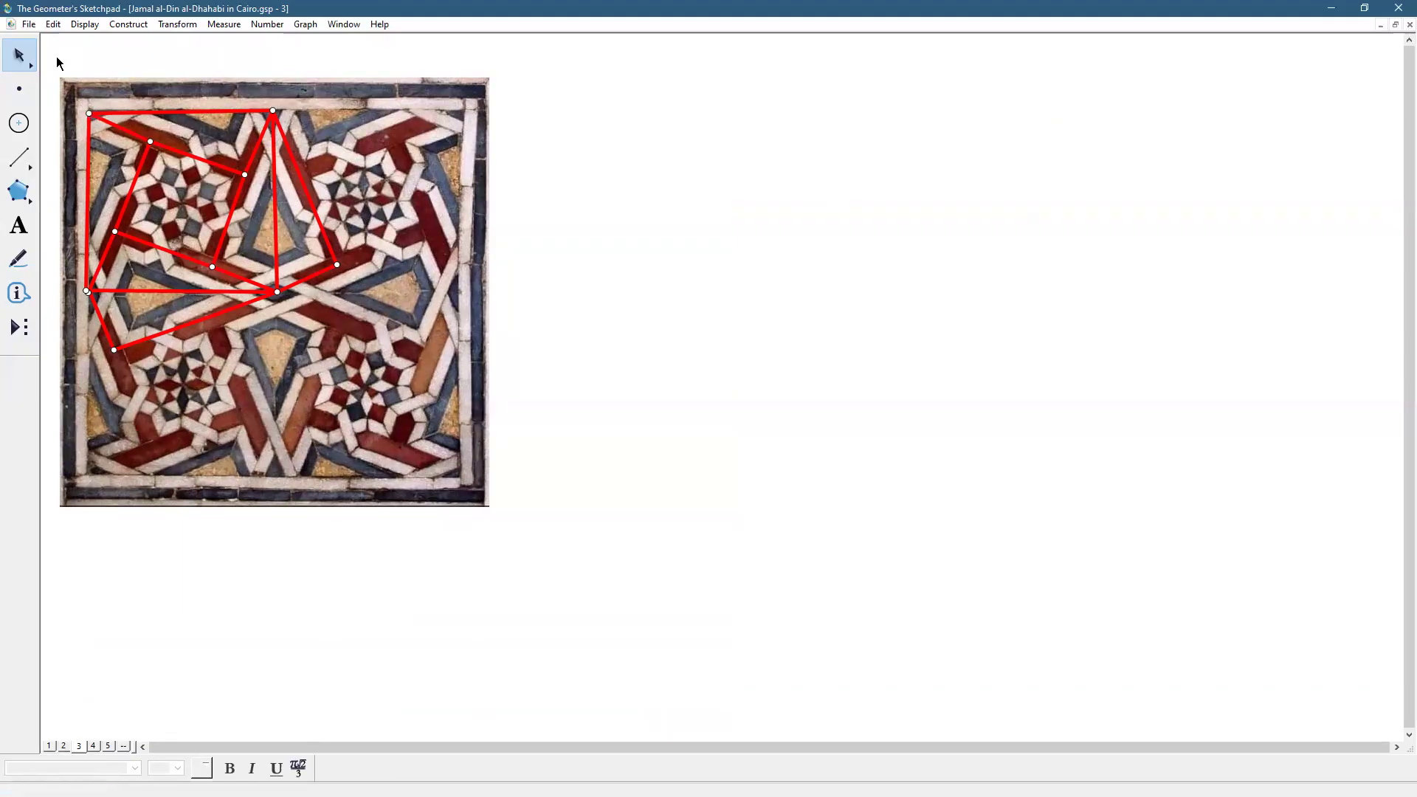
# Select the tile picture with its red construction and dilate it larger
pyautogui.moveTo(51, 65); pyautogui.dragTo(550, 568)
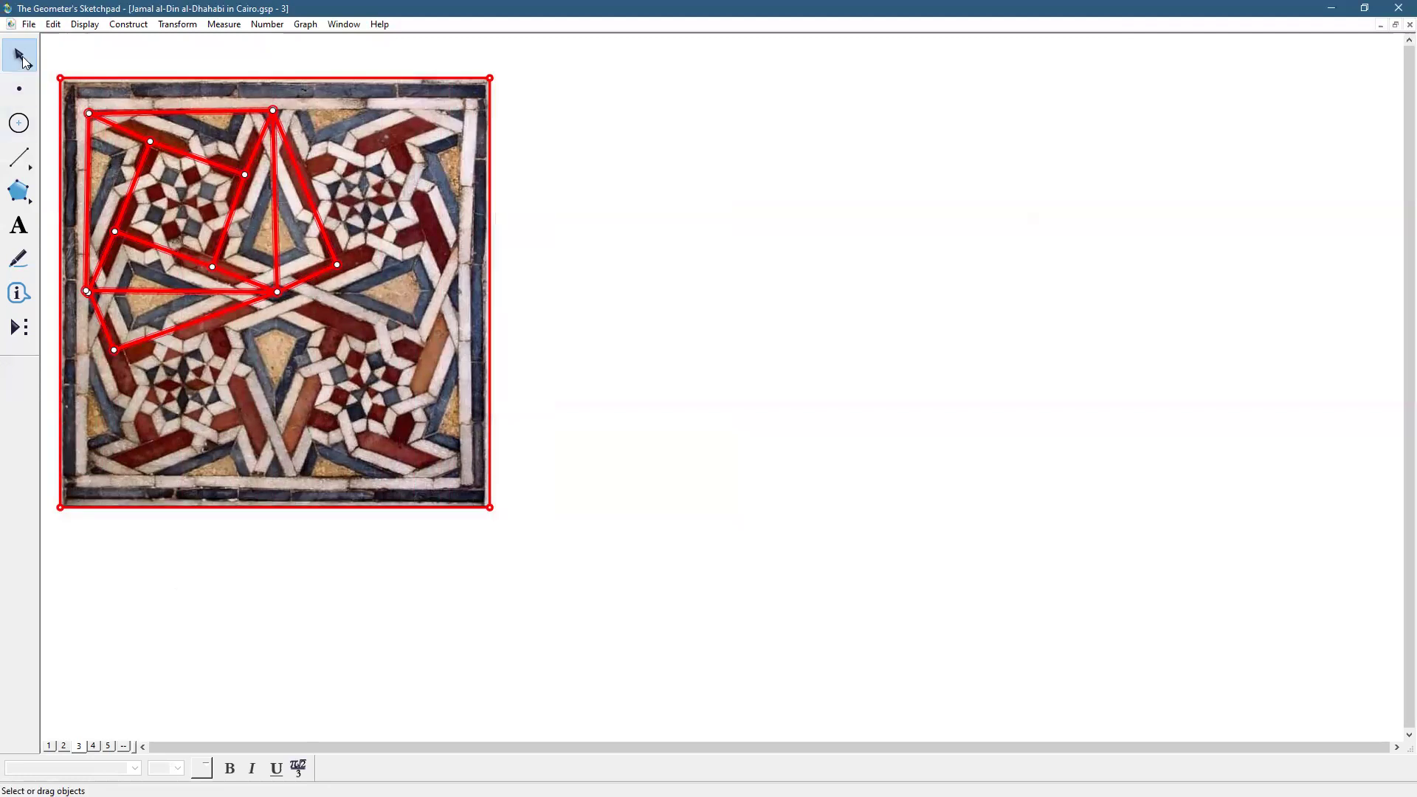
pyautogui.moveTo(22, 59); pyautogui.dragTo(116, 56)
pyautogui.moveTo(434, 465); pyautogui.dragTo(605, 642)
# Finish enlarging the page 3 tile photo and deselect it
pyautogui.click(940, 480)
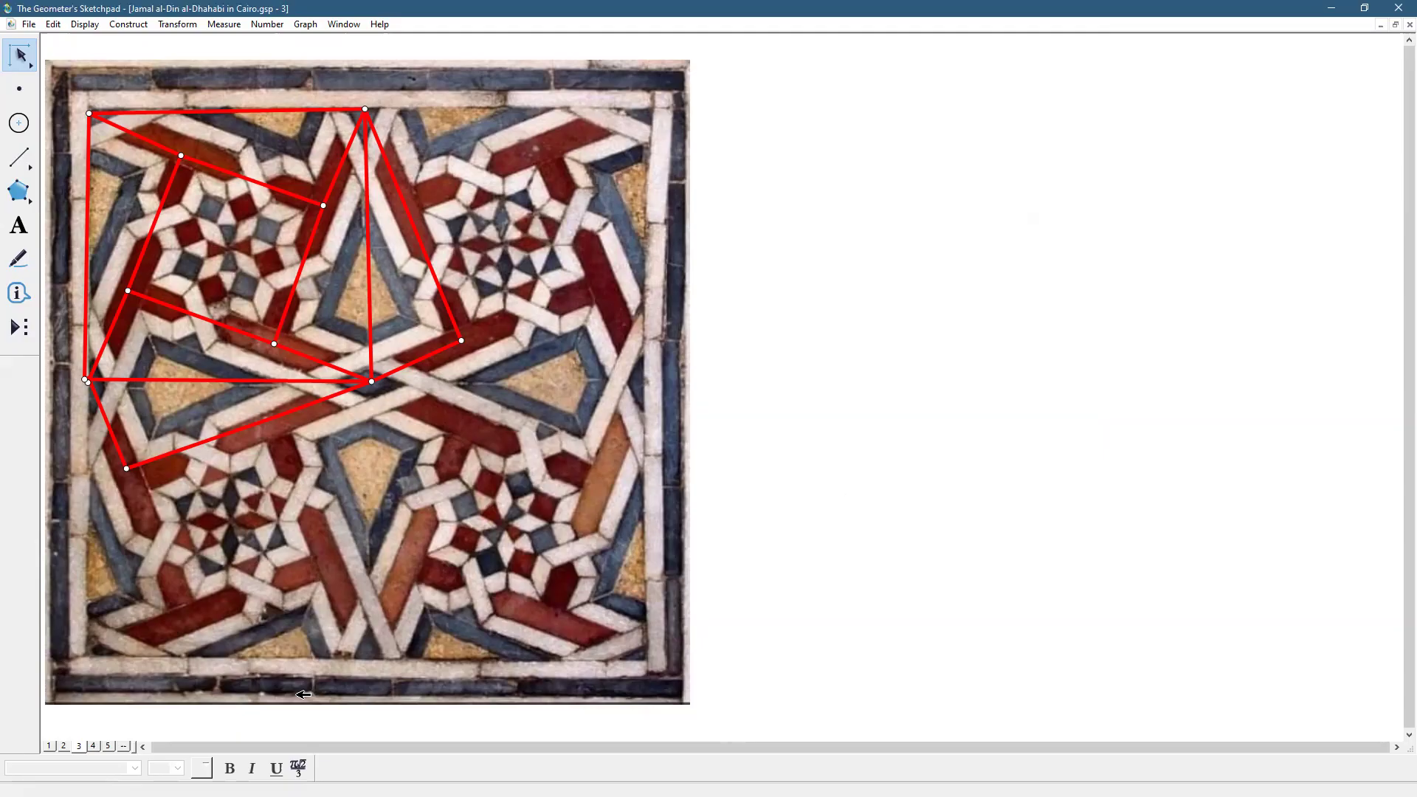
# Switch to page 4 with the Gayer Anderson Museum tiling photo and angle measurements
pyautogui.click(94, 746)
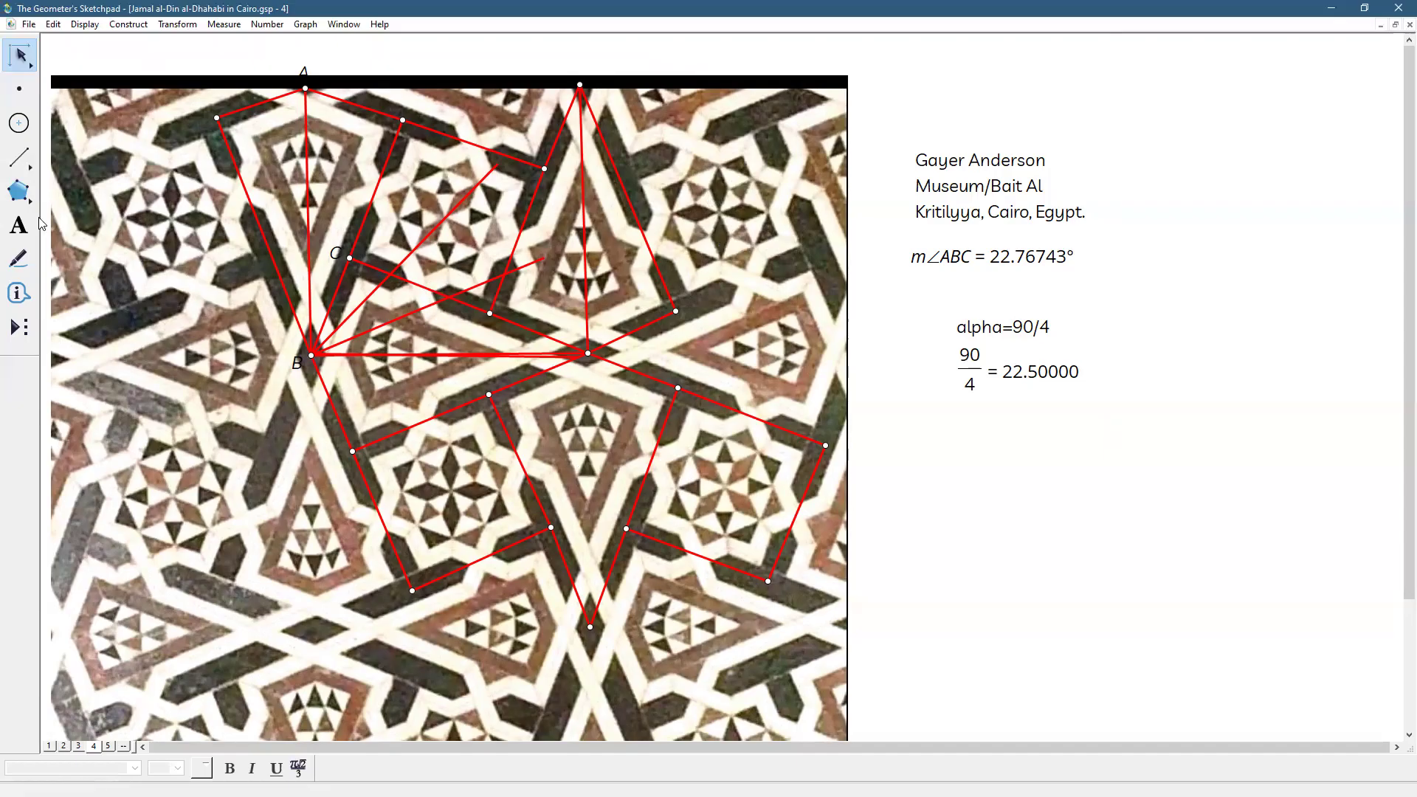
pyautogui.click(20, 89)
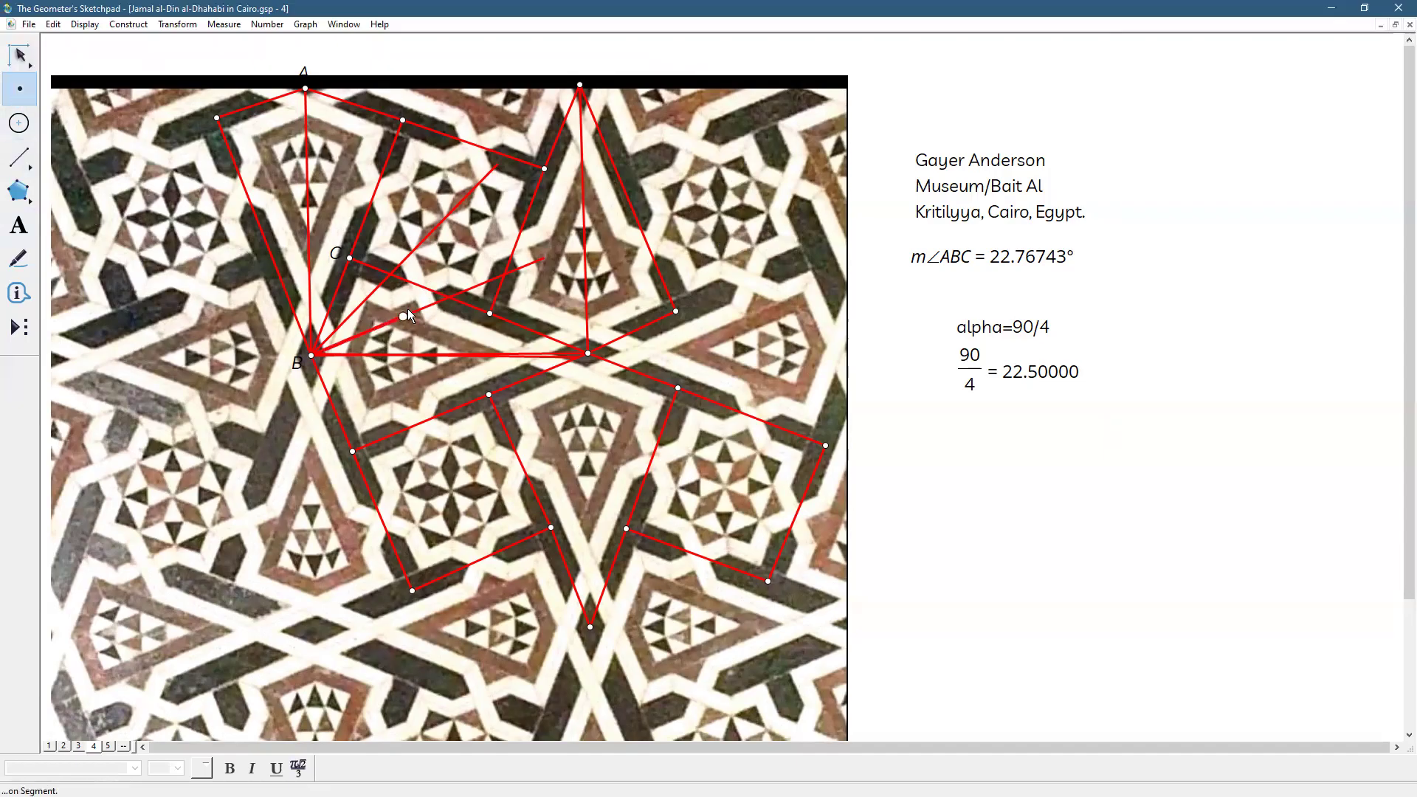
pyautogui.click(422, 287)
pyautogui.click(525, 354)
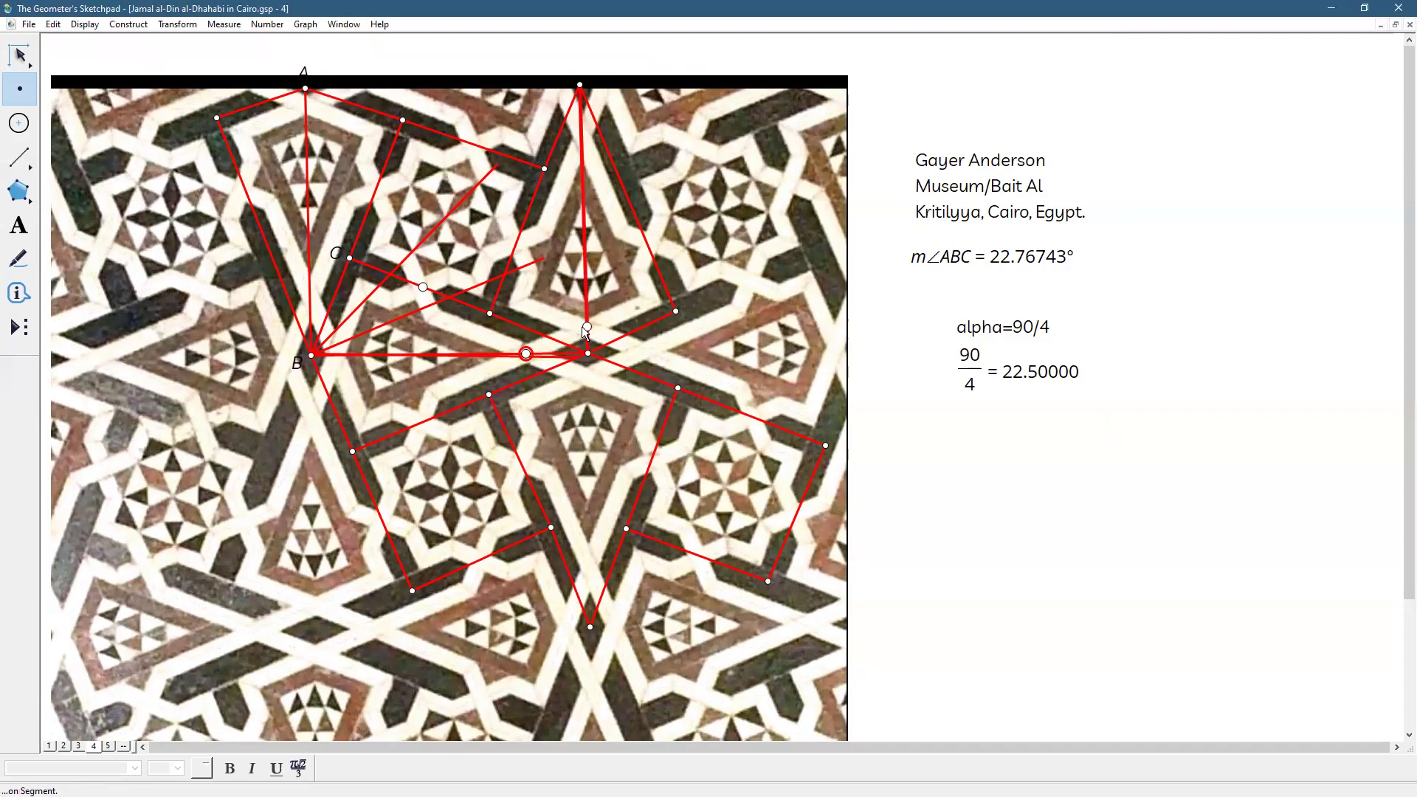
pyautogui.click(587, 326)
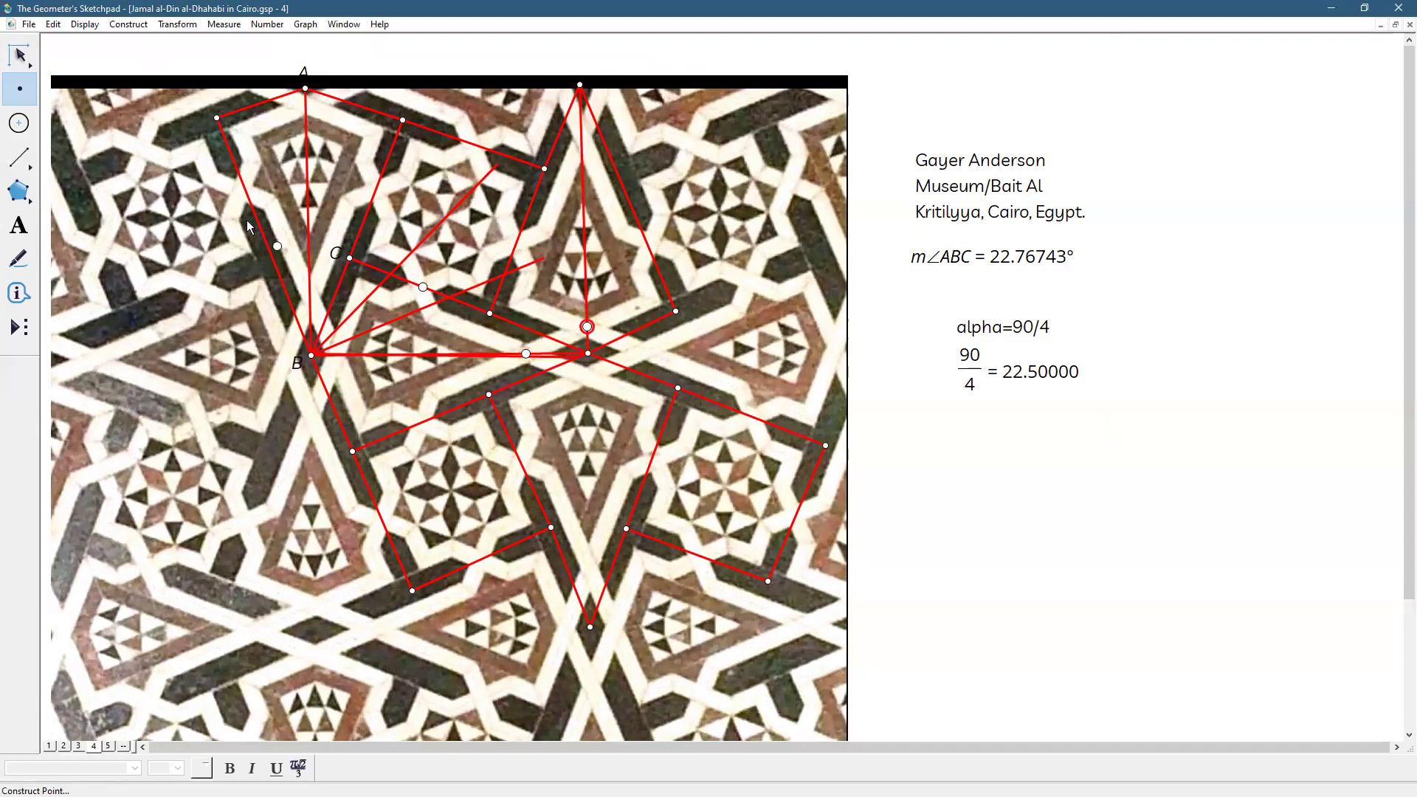
pyautogui.click(20, 55)
pyautogui.click(912, 484)
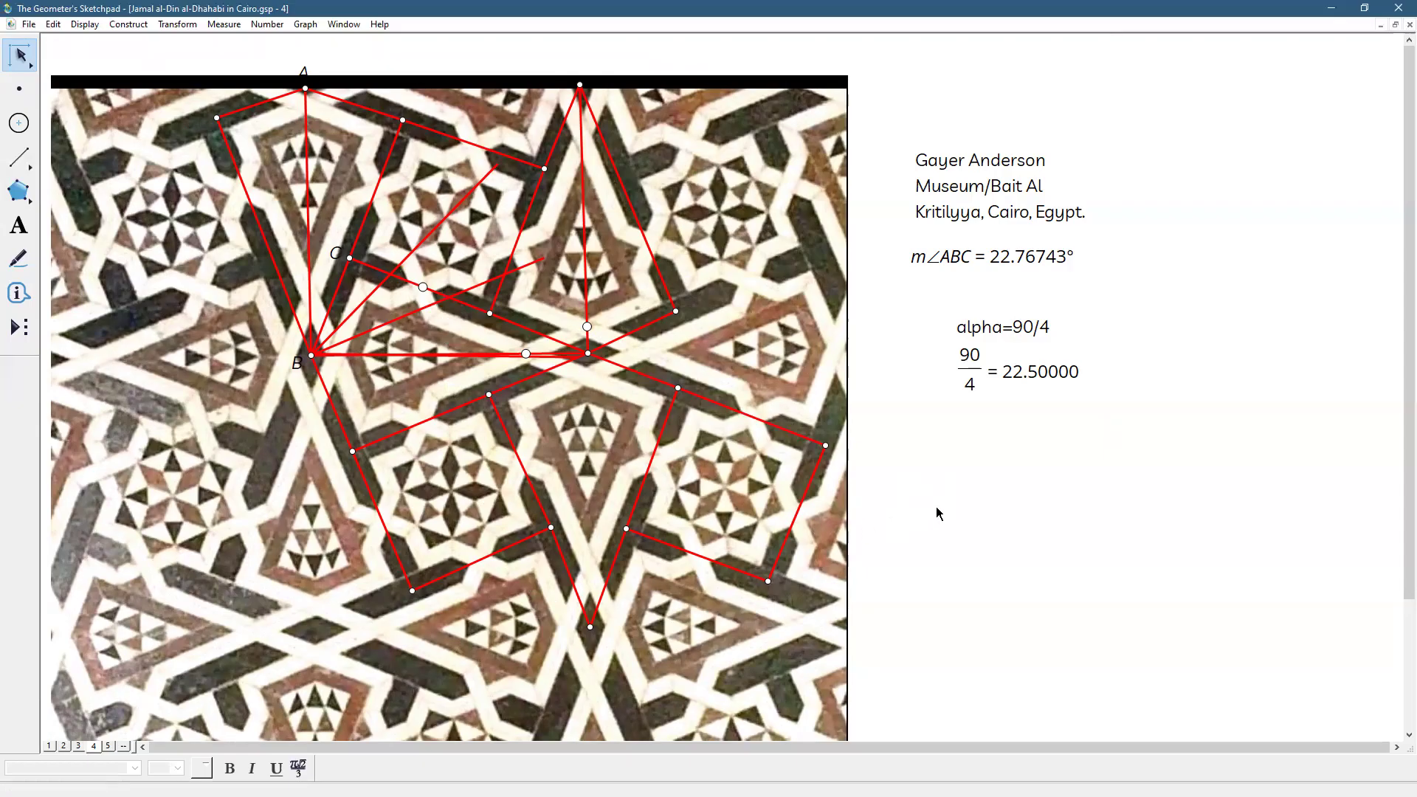
# Go to page 5 and inspect the colors sample's grey-blue, gold and pale triangles
pyautogui.click(109, 746)
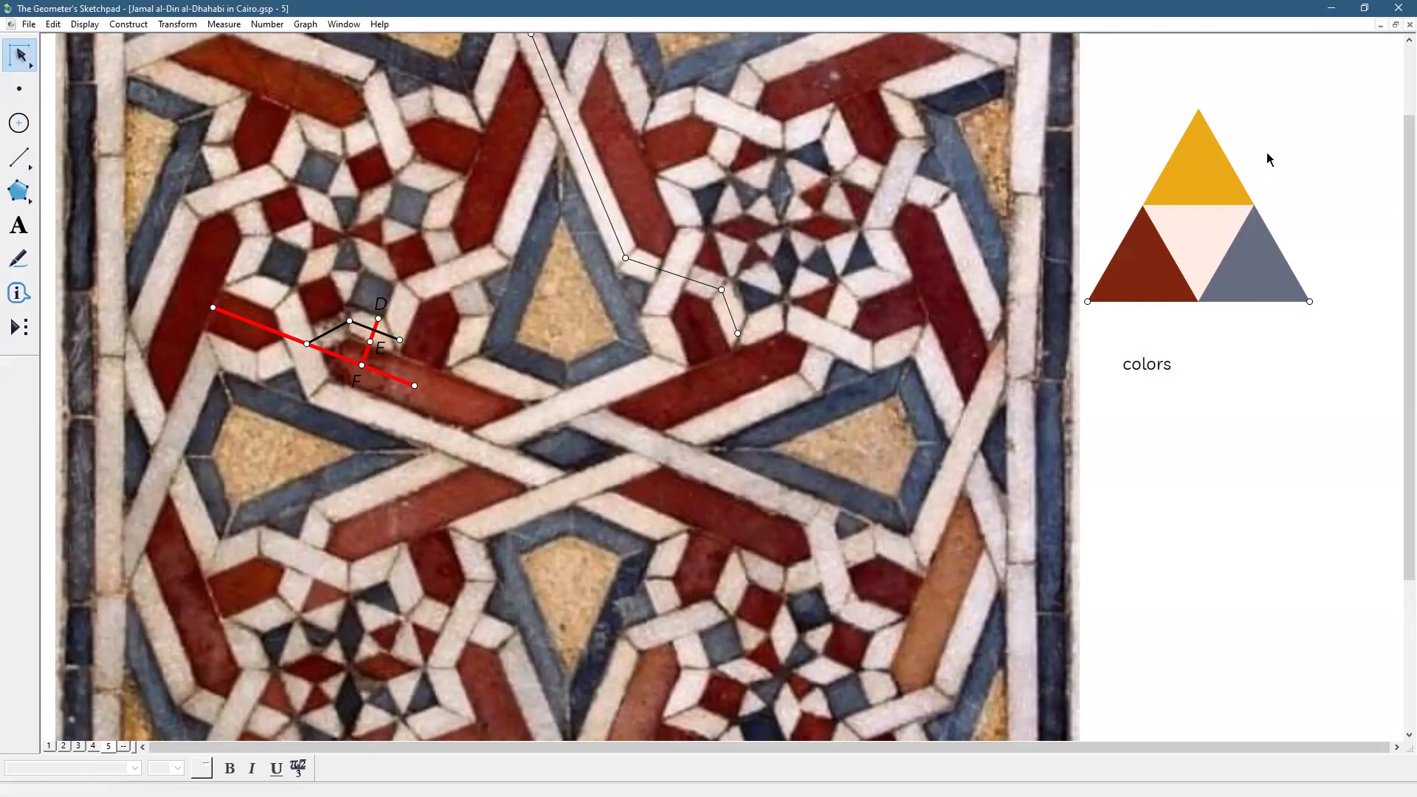
pyautogui.click(1283, 278)
pyautogui.click(1211, 166)
pyautogui.click(1204, 240)
pyautogui.click(1219, 364)
# Recolour the colors sample's lower-left triangle a custom brown-red (RGB 127, 38, 15)
pyautogui.click(1131, 270)
pyautogui.rightClick(1125, 250)
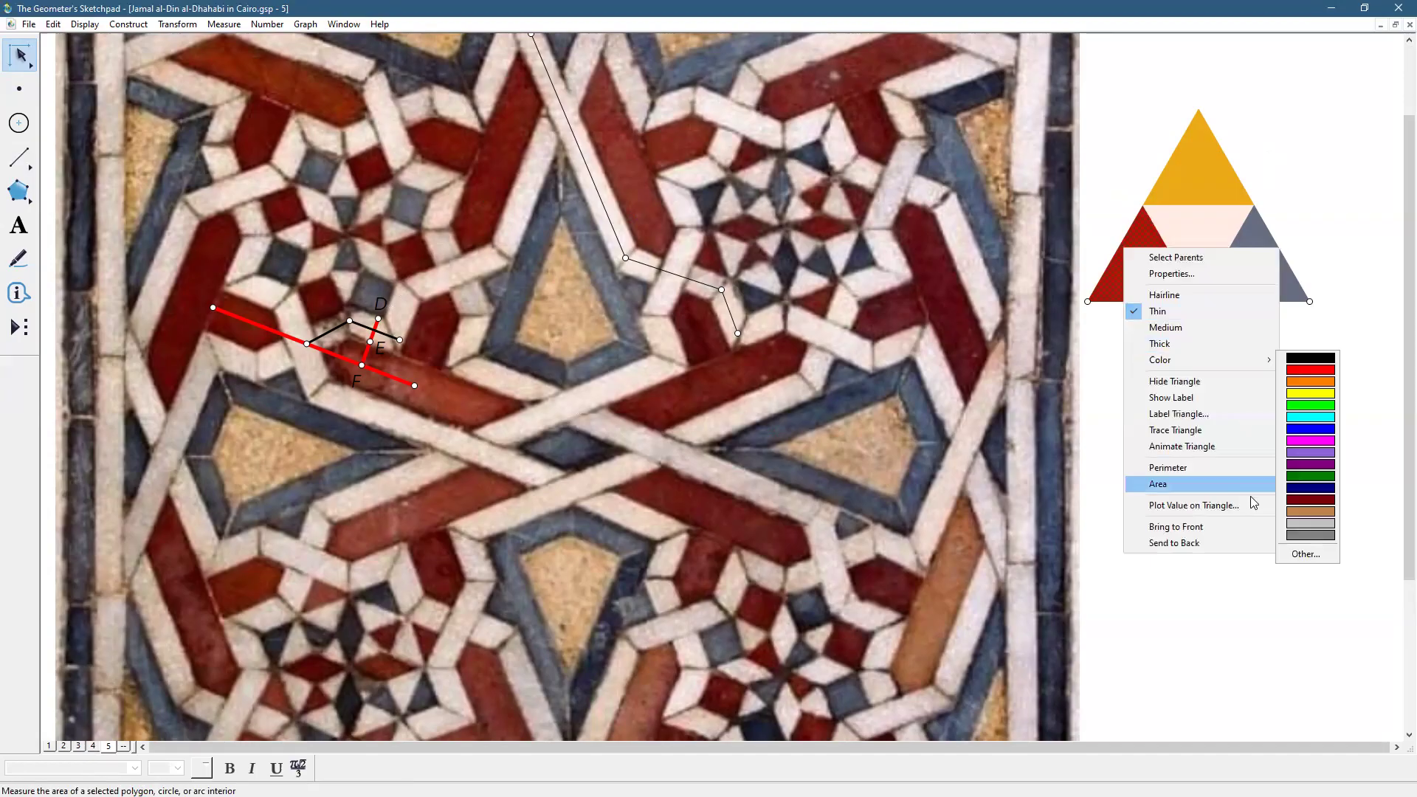
pyautogui.moveTo(1188, 359)
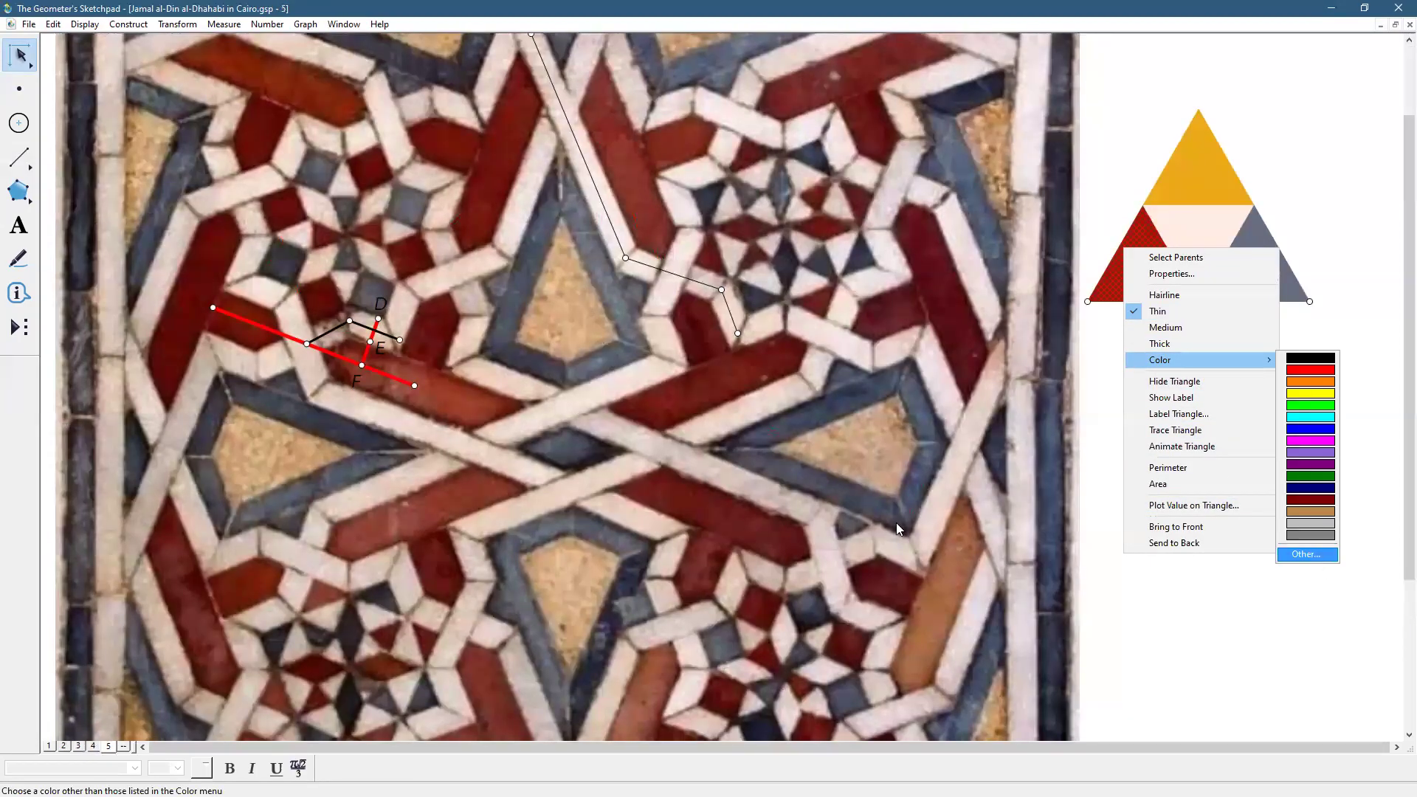
pyautogui.press('Return')
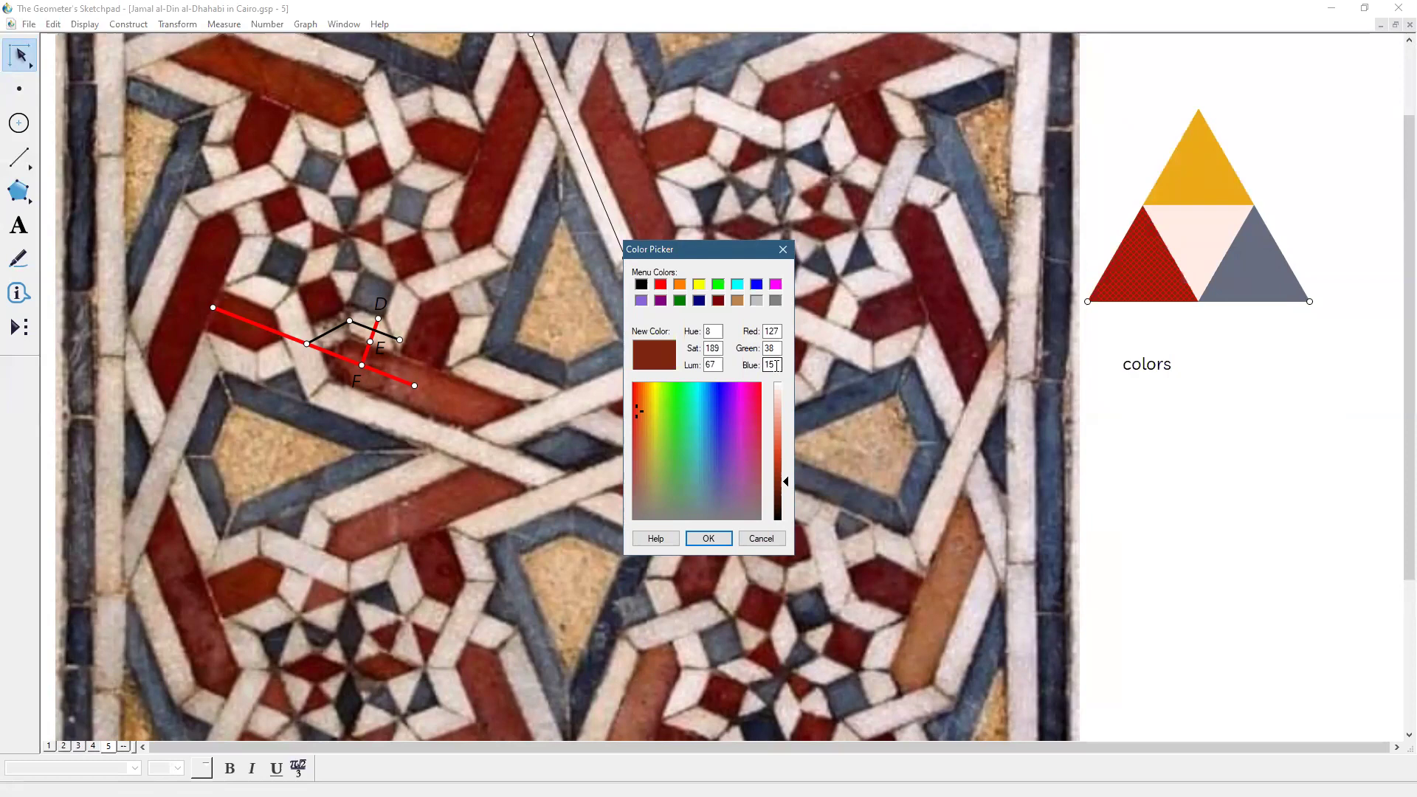
pyautogui.click(707, 540)
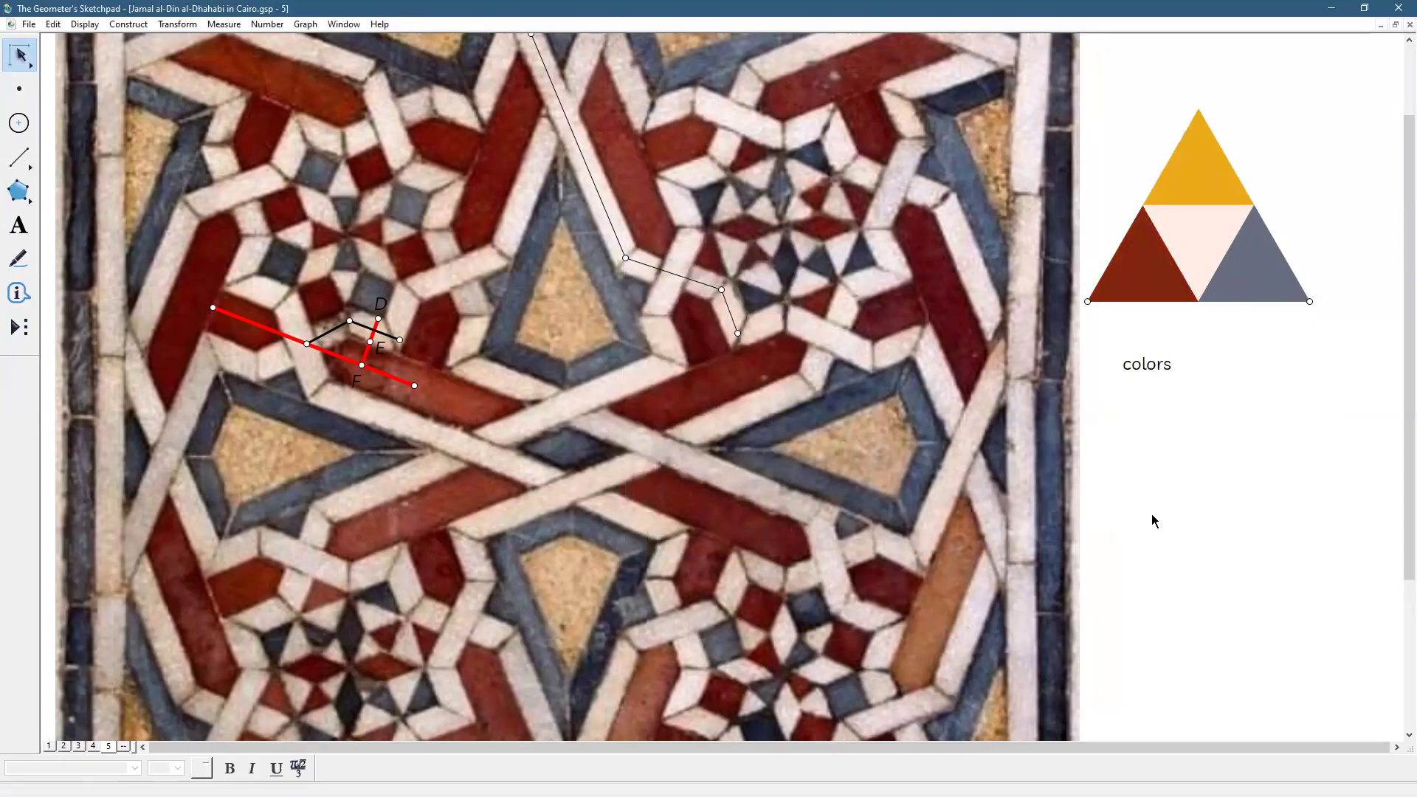
pyautogui.click(1254, 249)
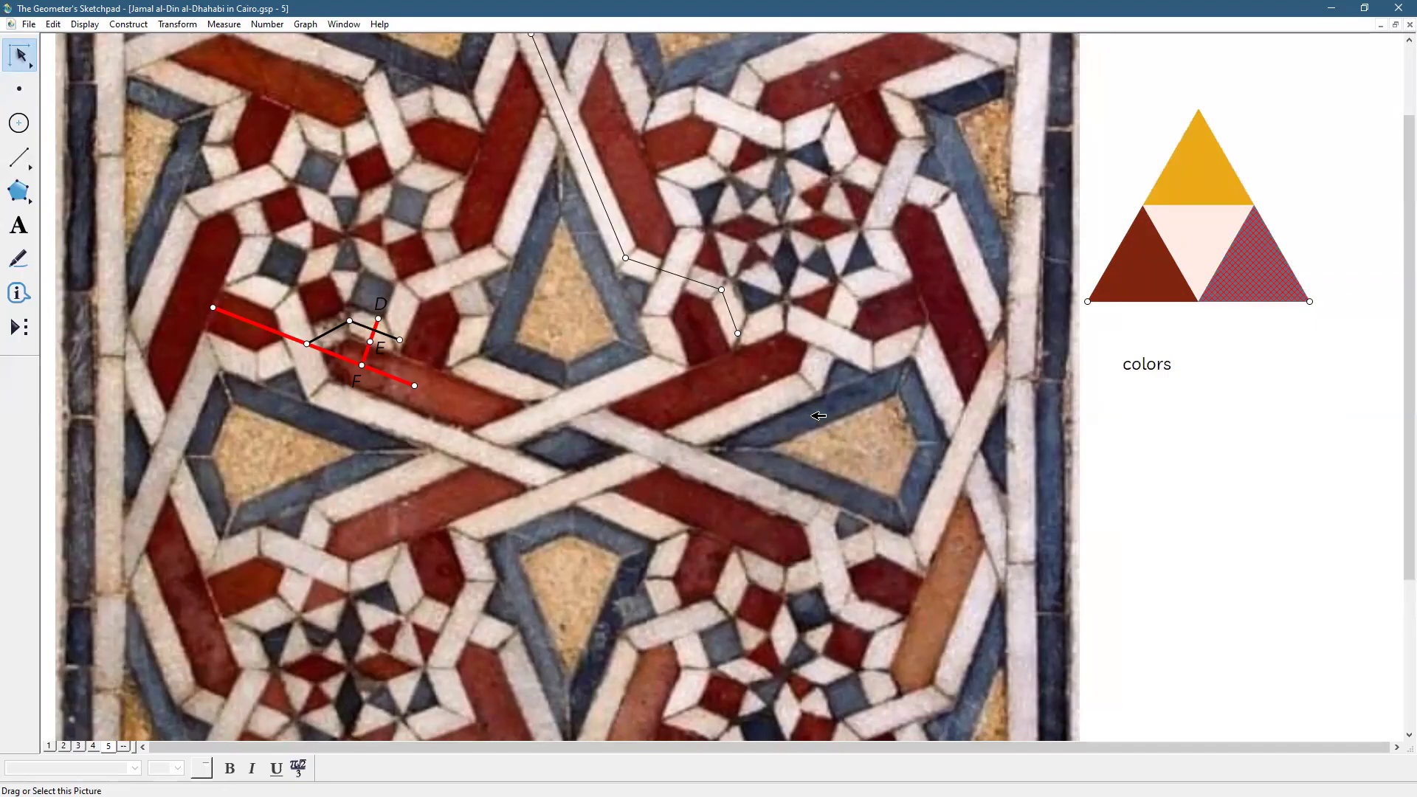
pyautogui.click(1274, 434)
pyautogui.click(1269, 270)
pyautogui.click(1250, 369)
pyautogui.click(1204, 161)
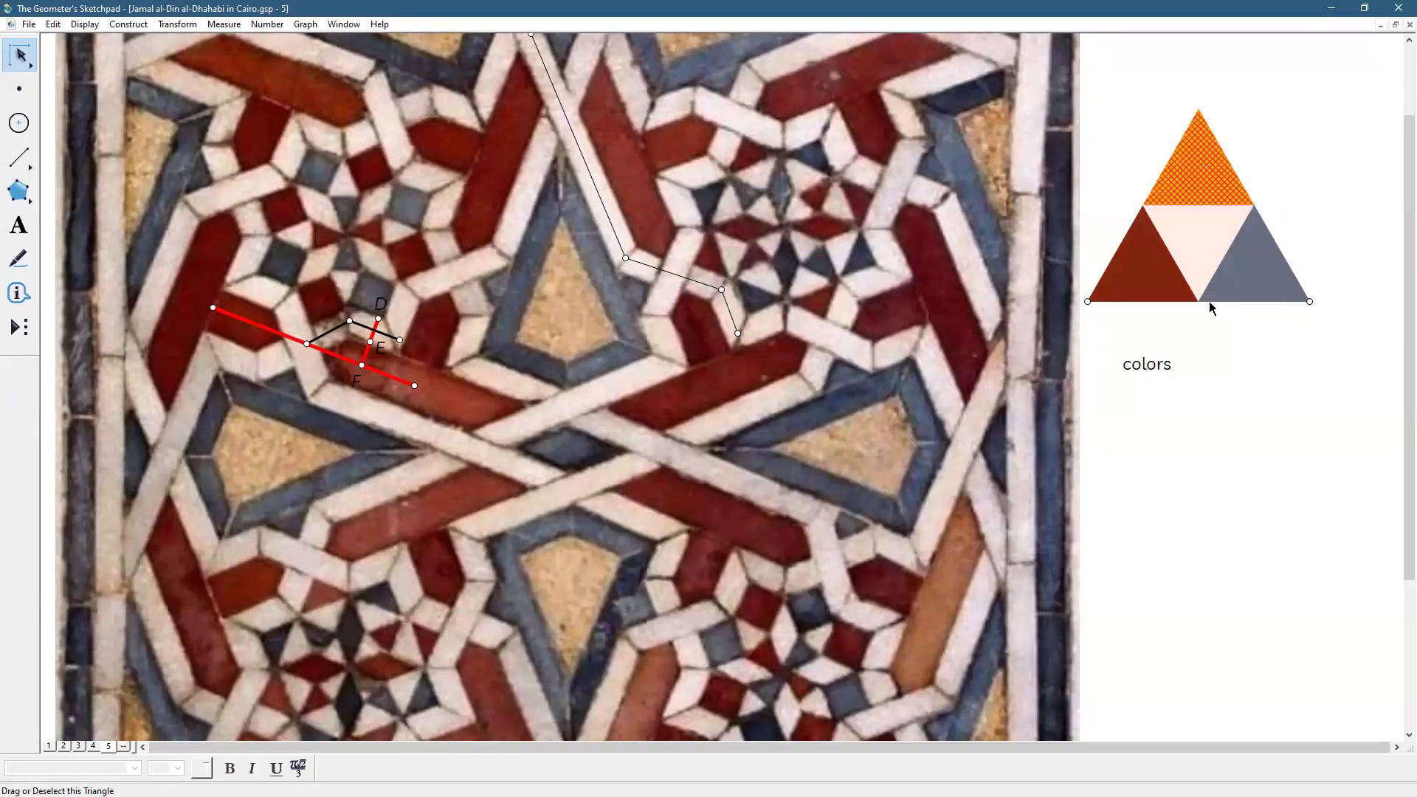
pyautogui.click(1218, 385)
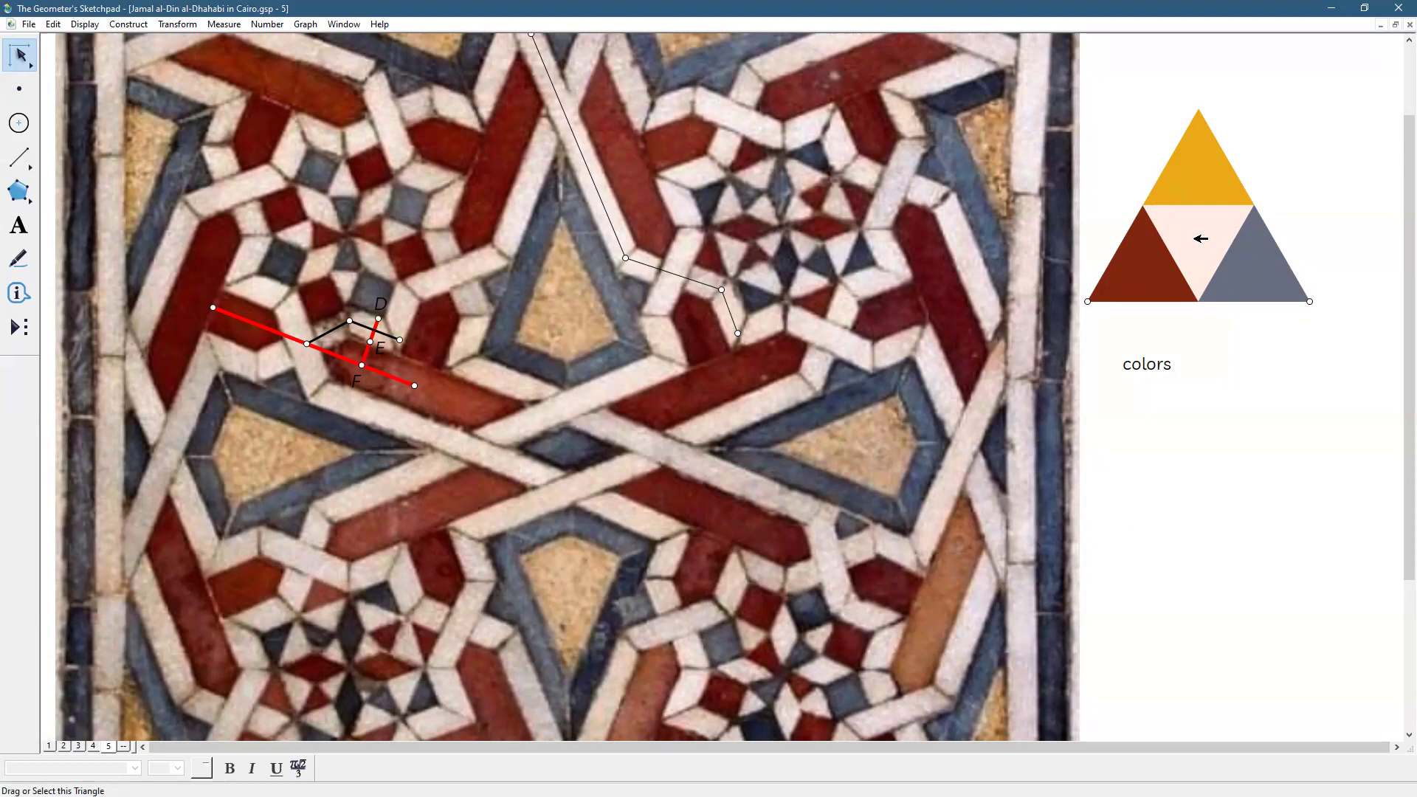
pyautogui.click(1201, 238)
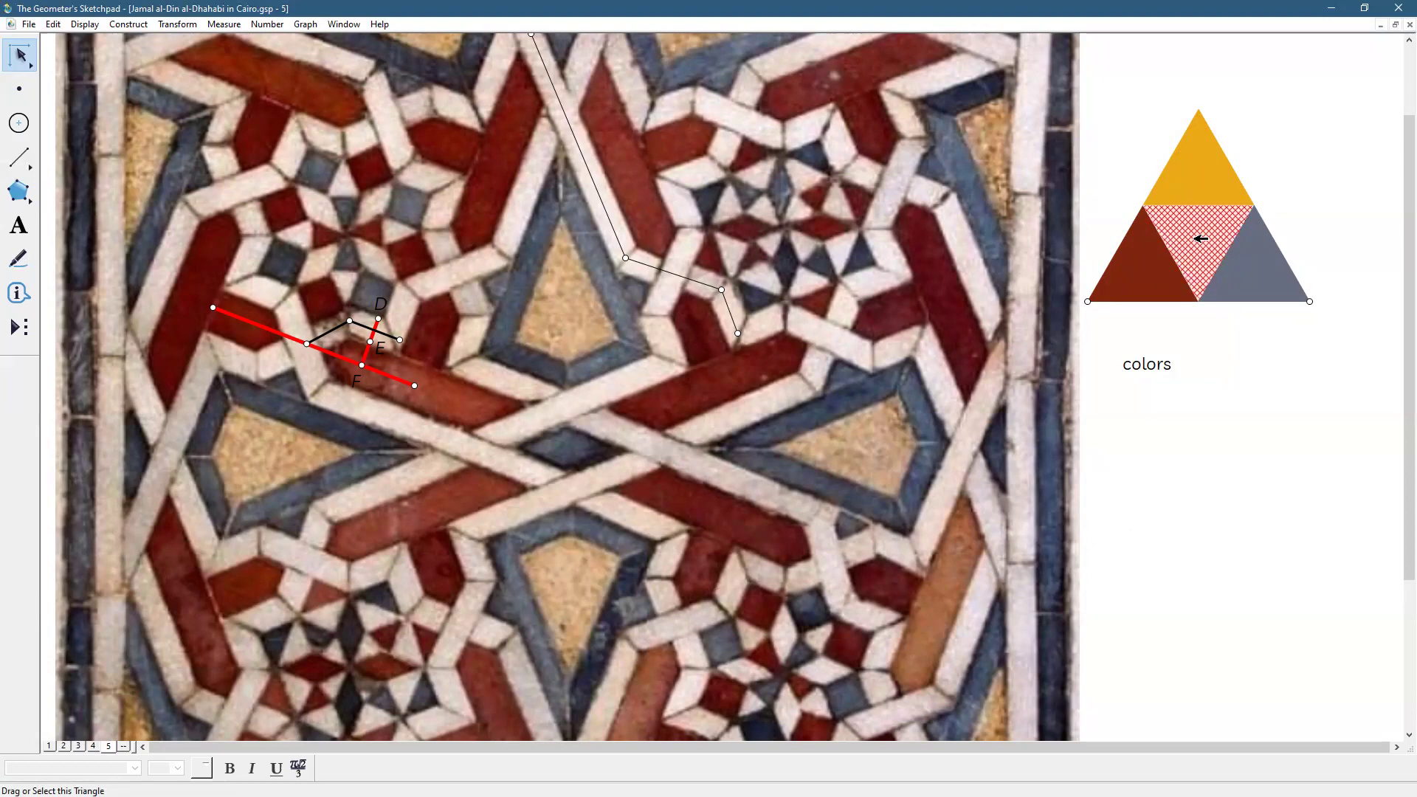
pyautogui.click(1210, 548)
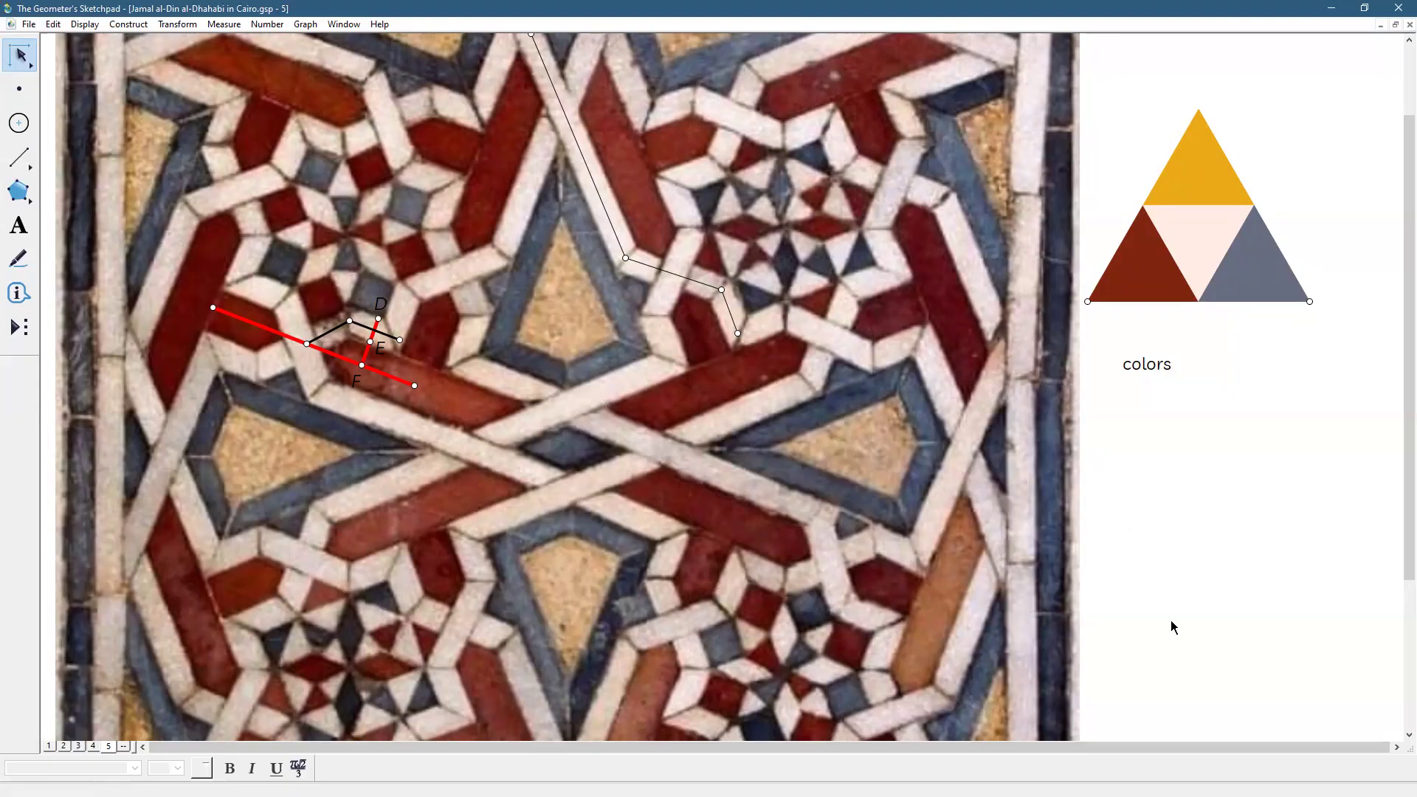
pyautogui.click(94, 746)
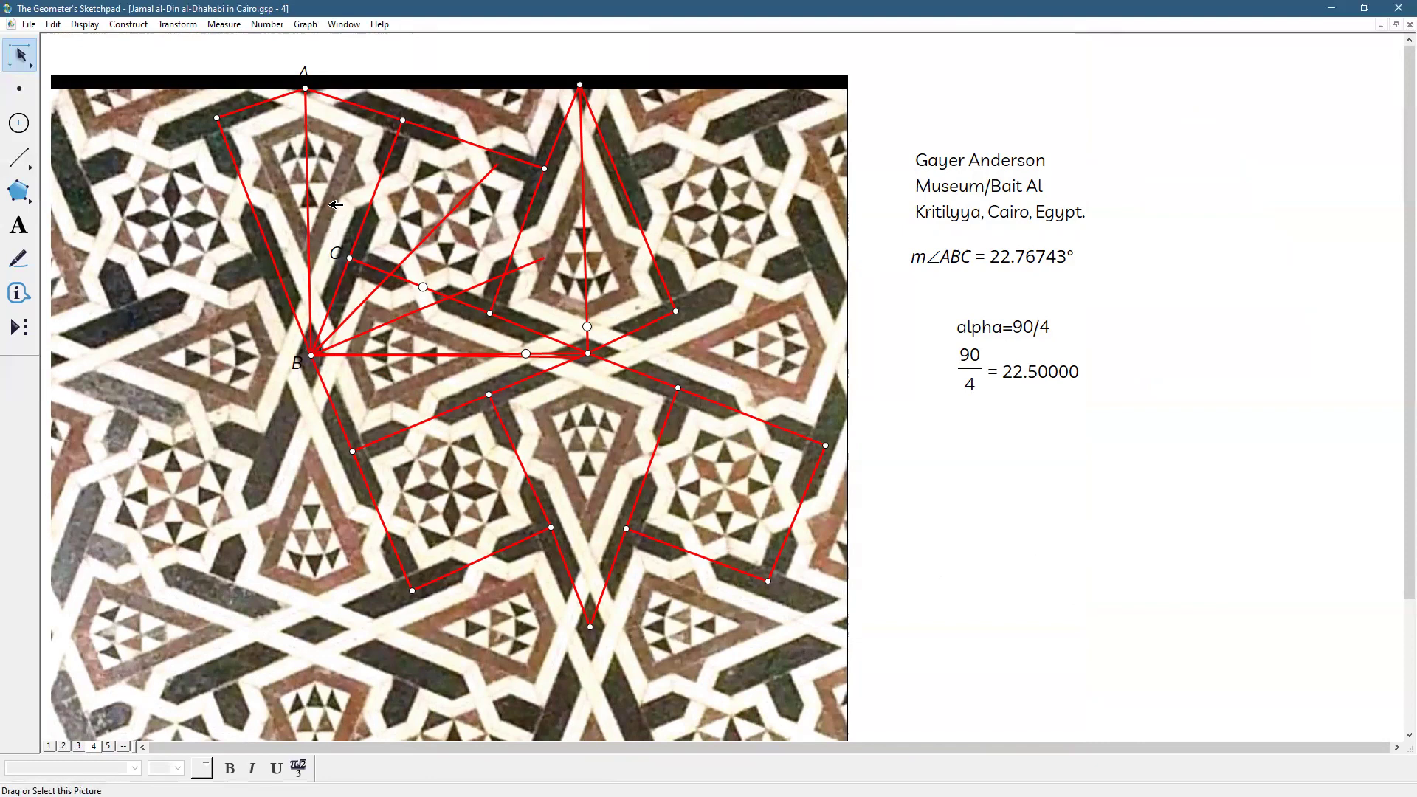
pyautogui.click(308, 90)
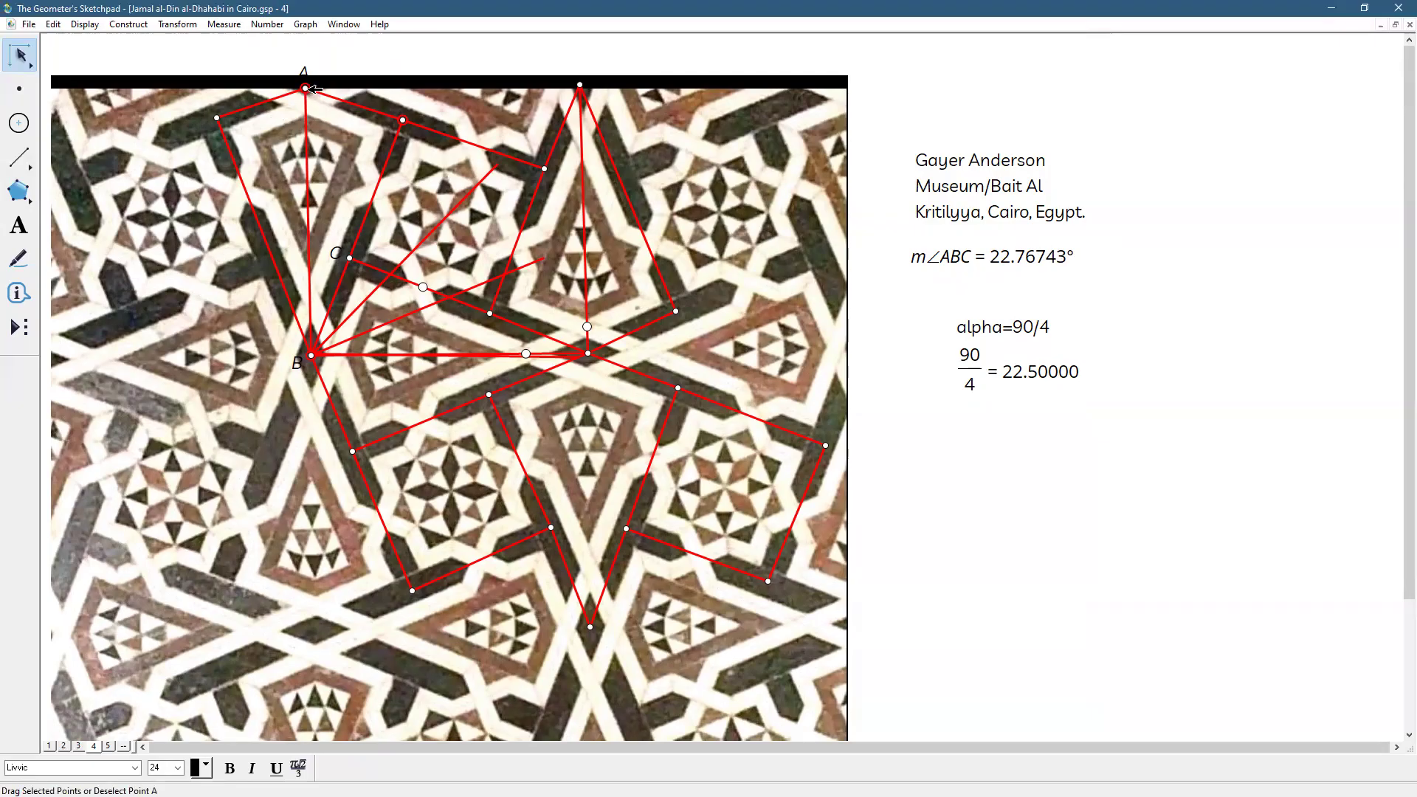
# Drag point A until m∠ABC reads 22.64025°, near the 22.5° target
pyautogui.moveTo(305, 88); pyautogui.dragTo(307, 88)
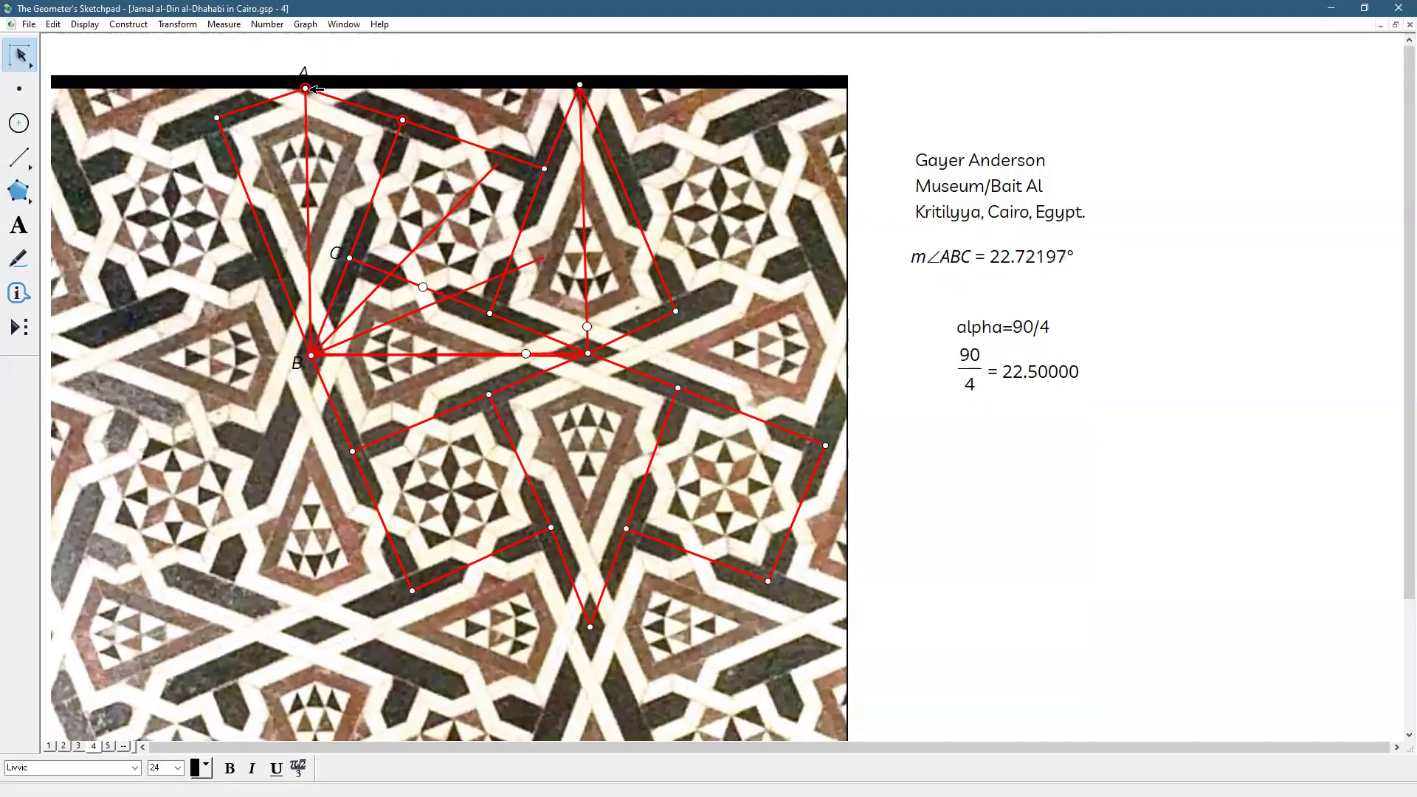
pyautogui.moveTo(20, 58); pyautogui.dragTo(49, 59)
pyautogui.moveTo(308, 88); pyautogui.dragTo(311, 88)
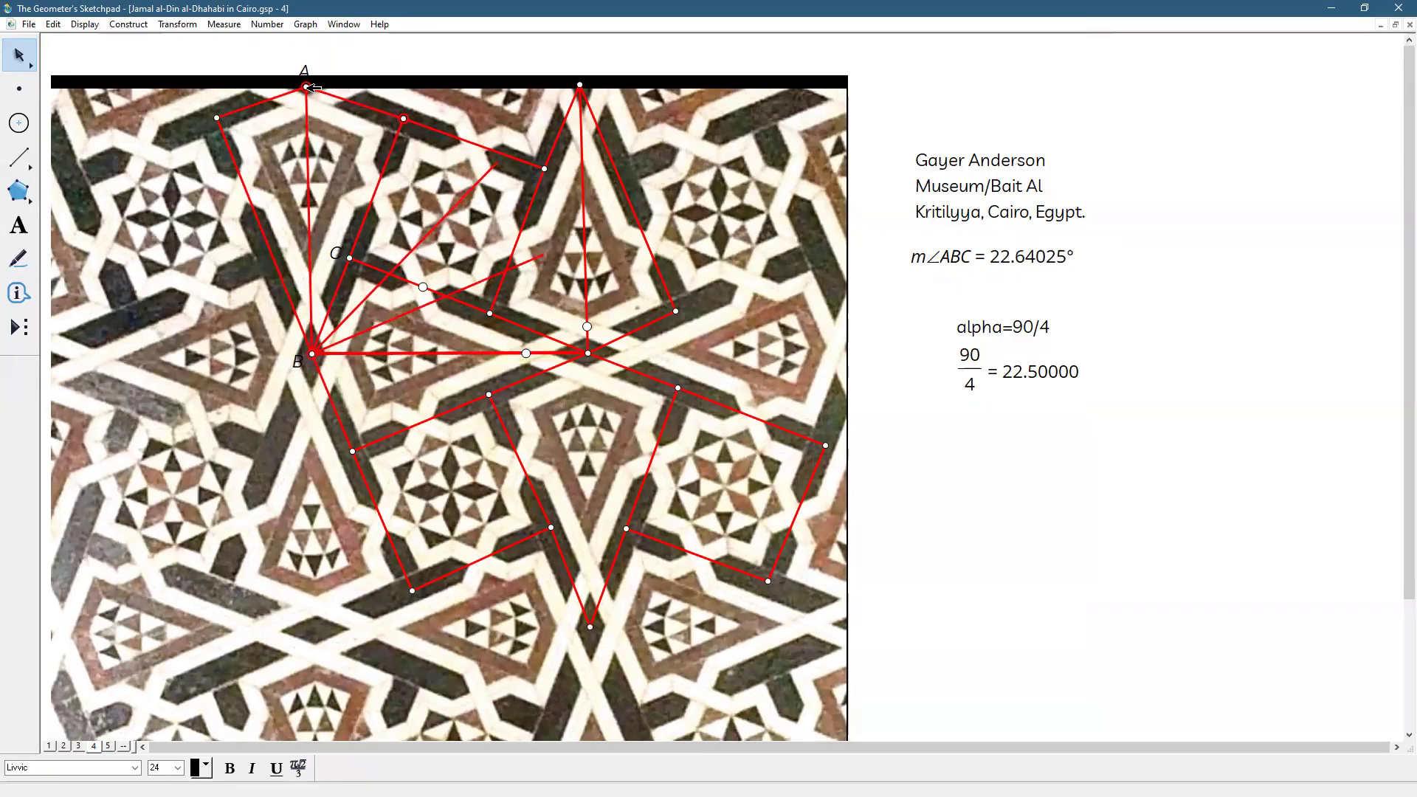
pyautogui.click(1149, 406)
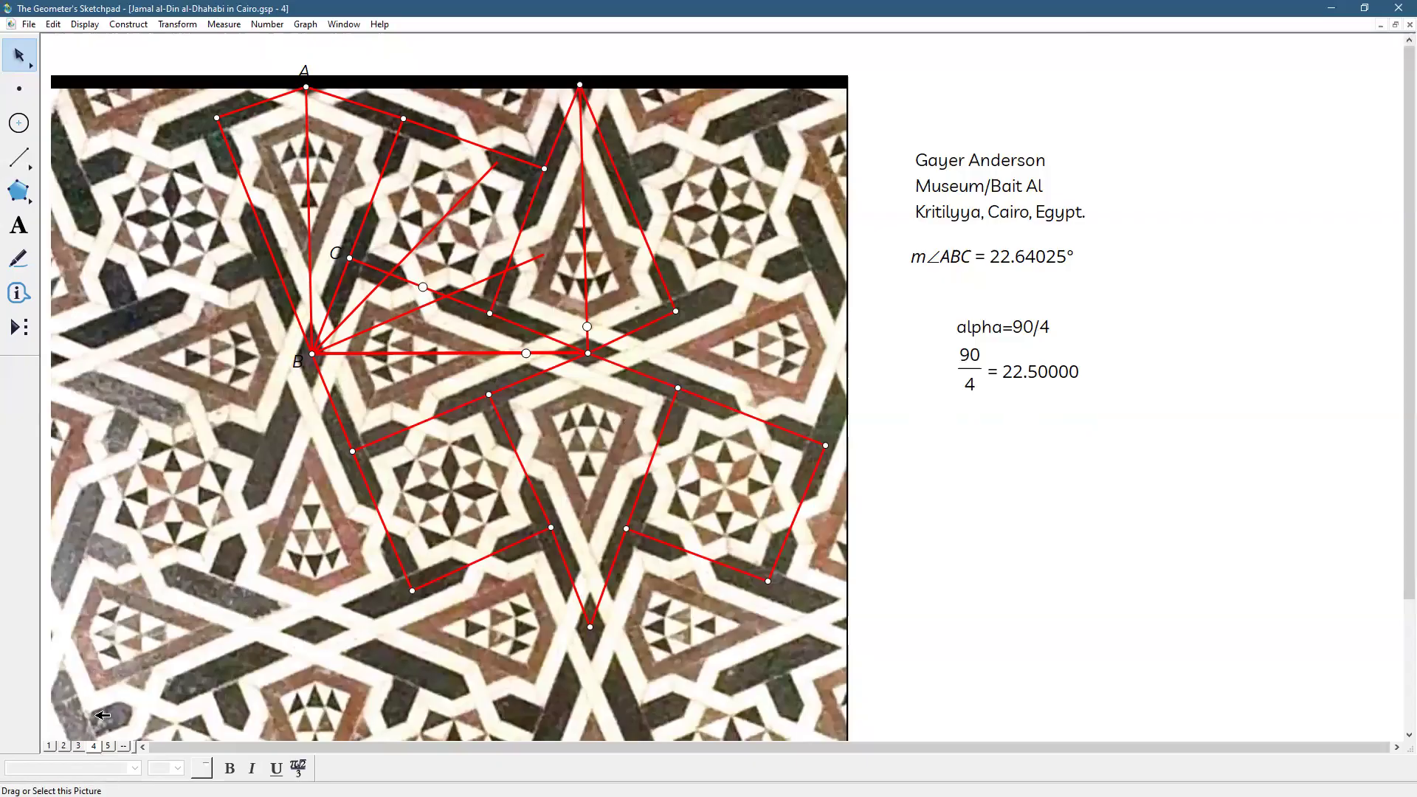
# Browse pages 5 and 2, then settle on page 3
pyautogui.click(108, 746)
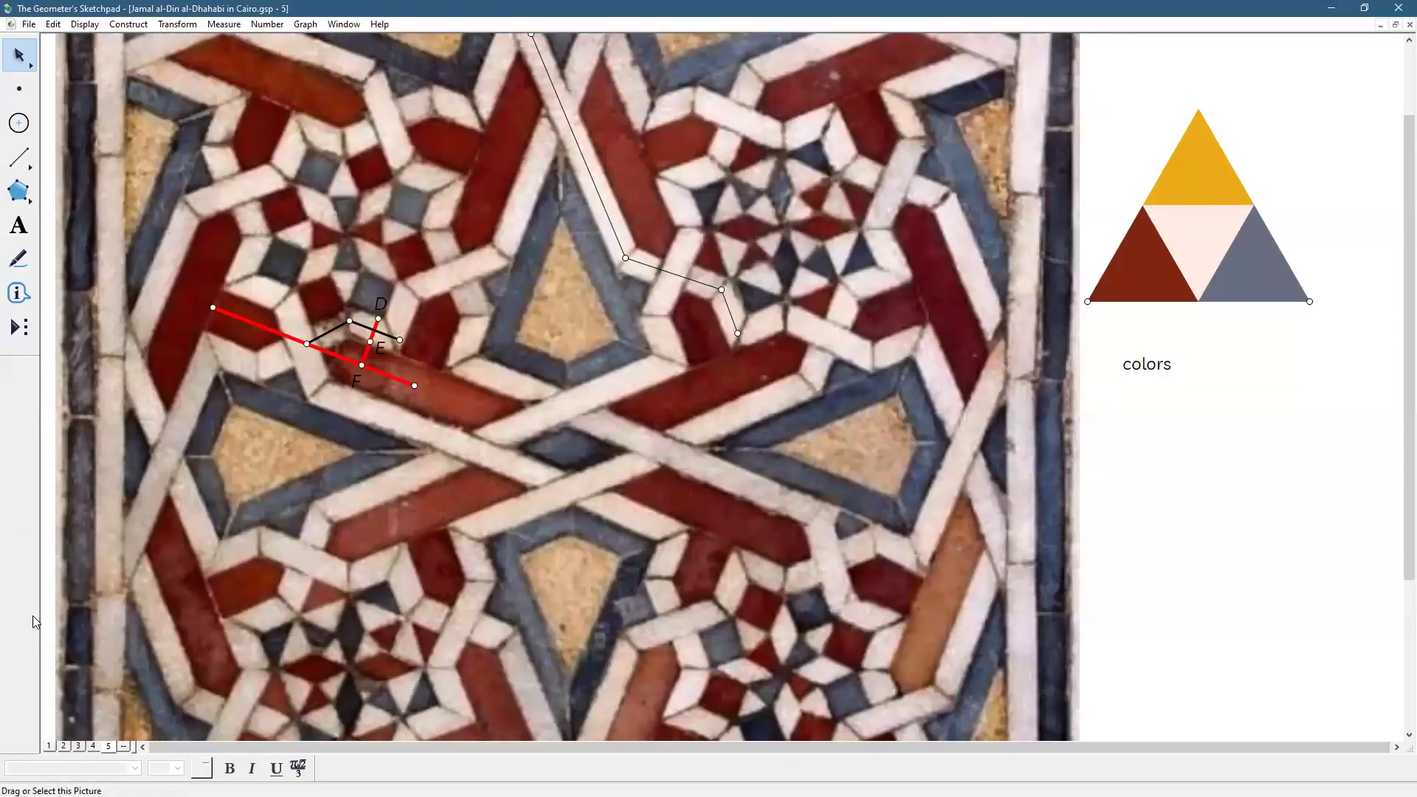
pyautogui.click(64, 746)
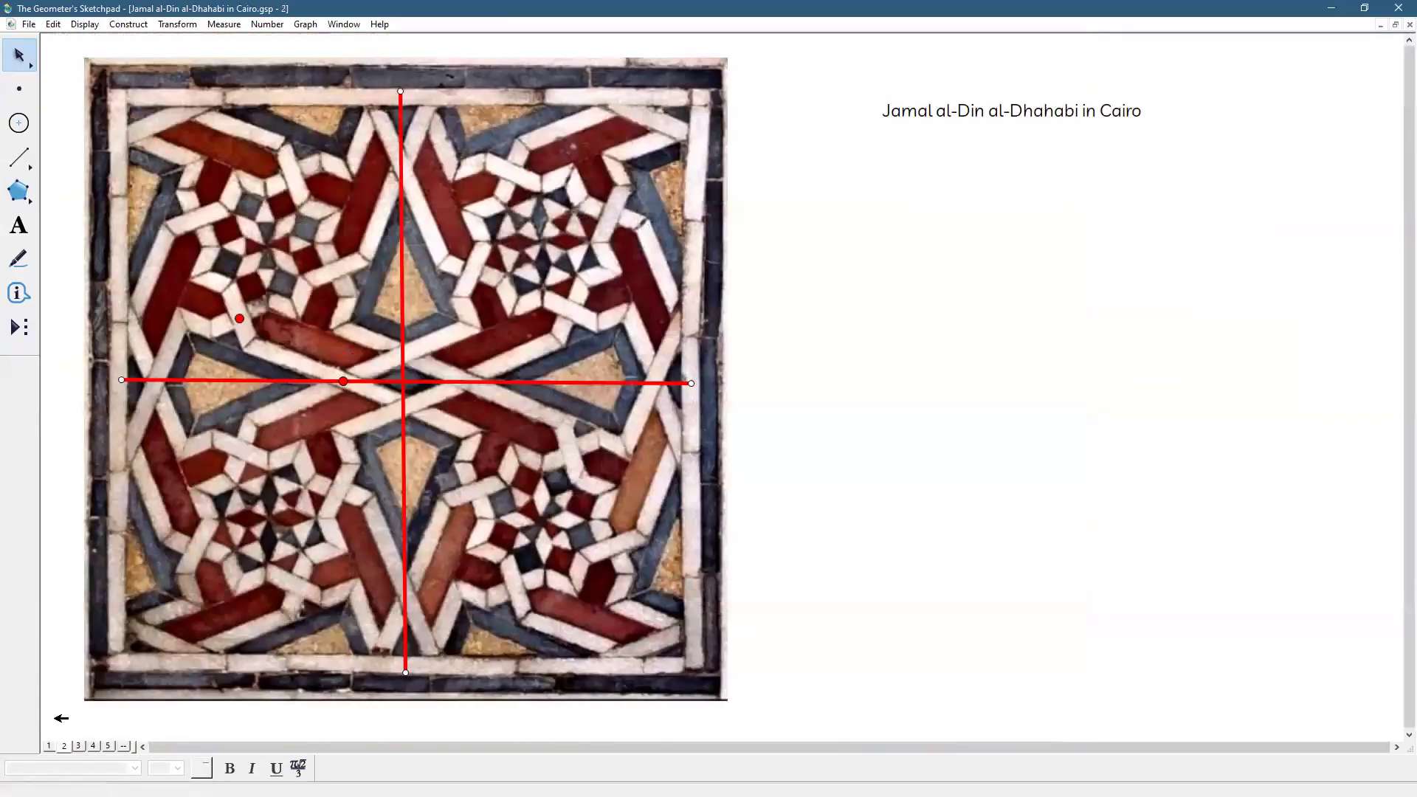
pyautogui.click(78, 746)
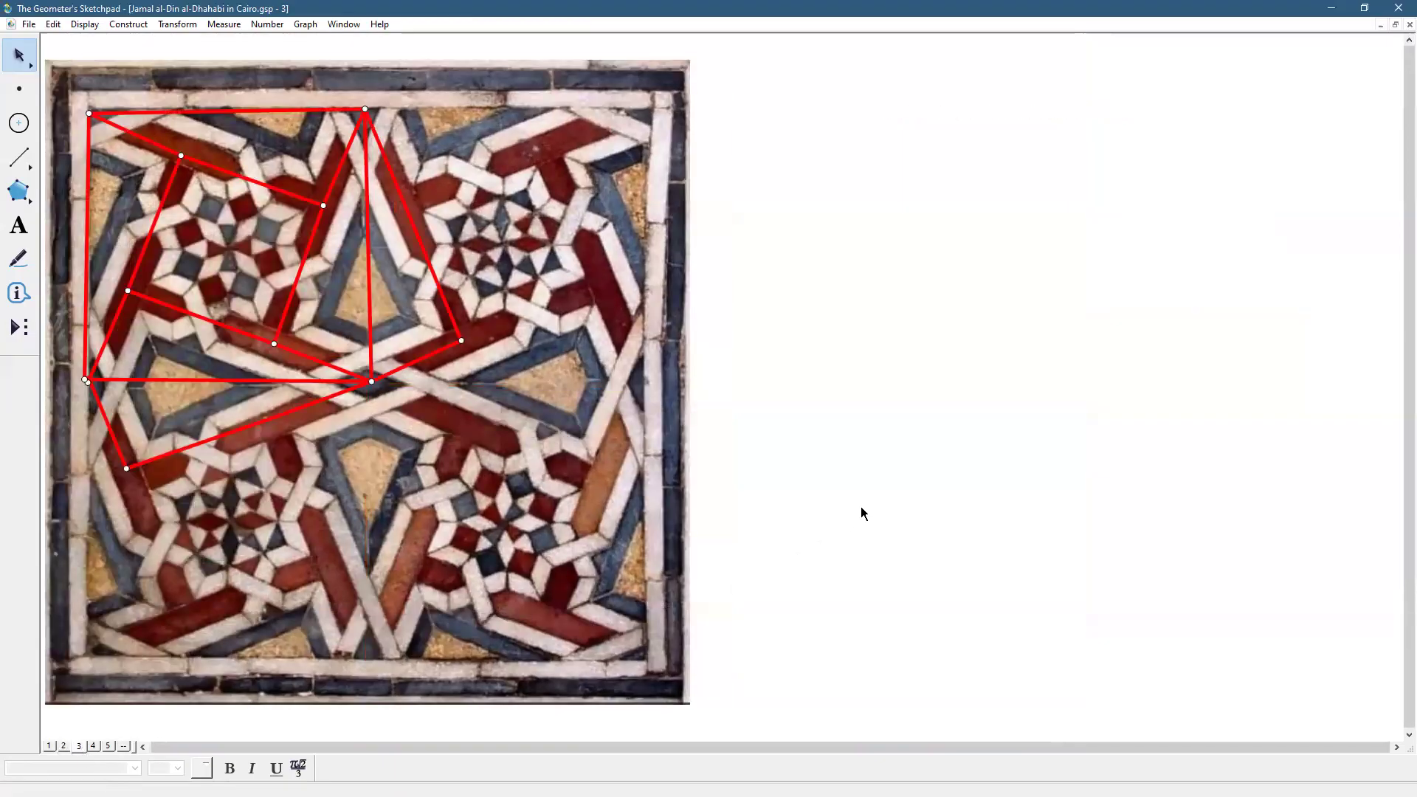
# Add a new page 7 duplicating page 3 through Document Options
pyautogui.click(28, 24)
pyautogui.click(74, 171)
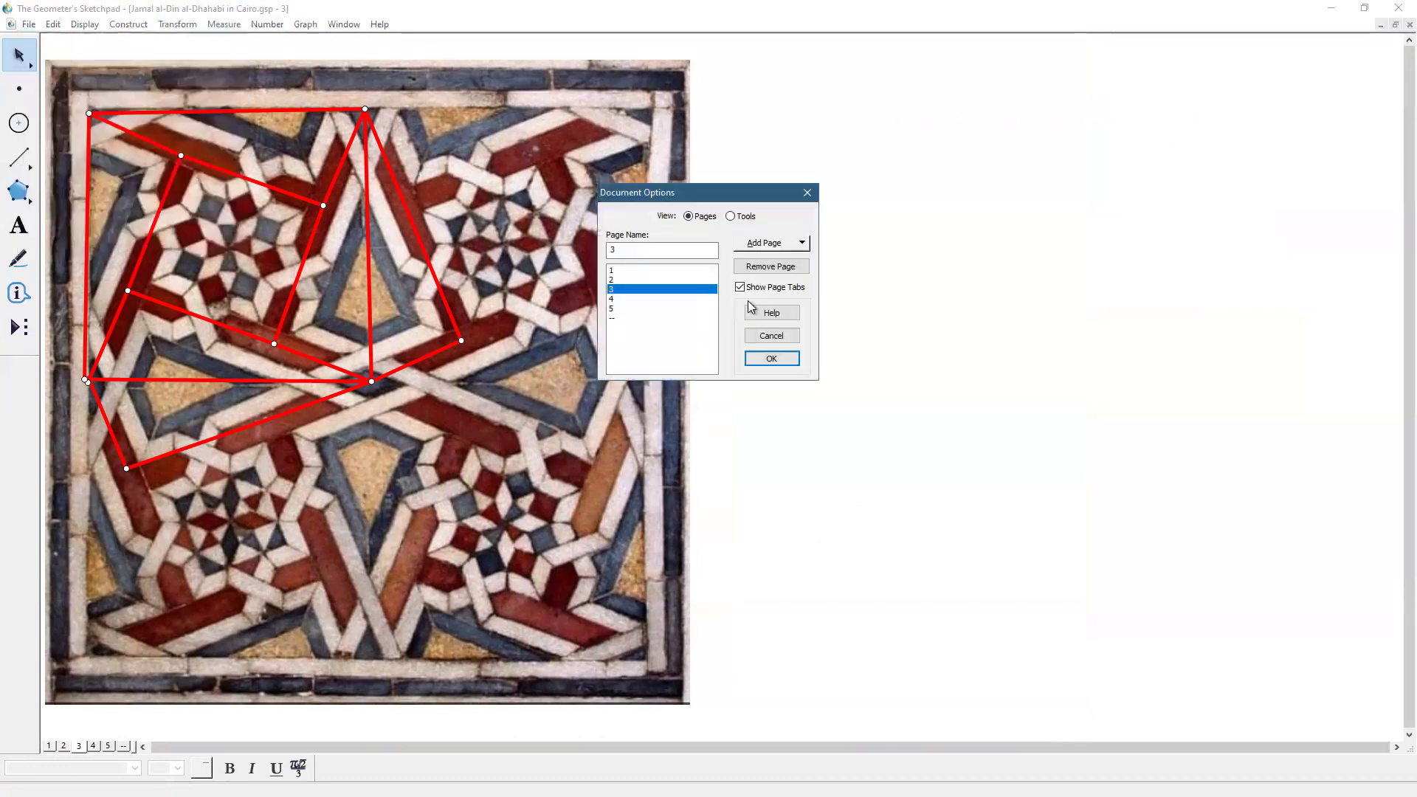
pyautogui.click(776, 247)
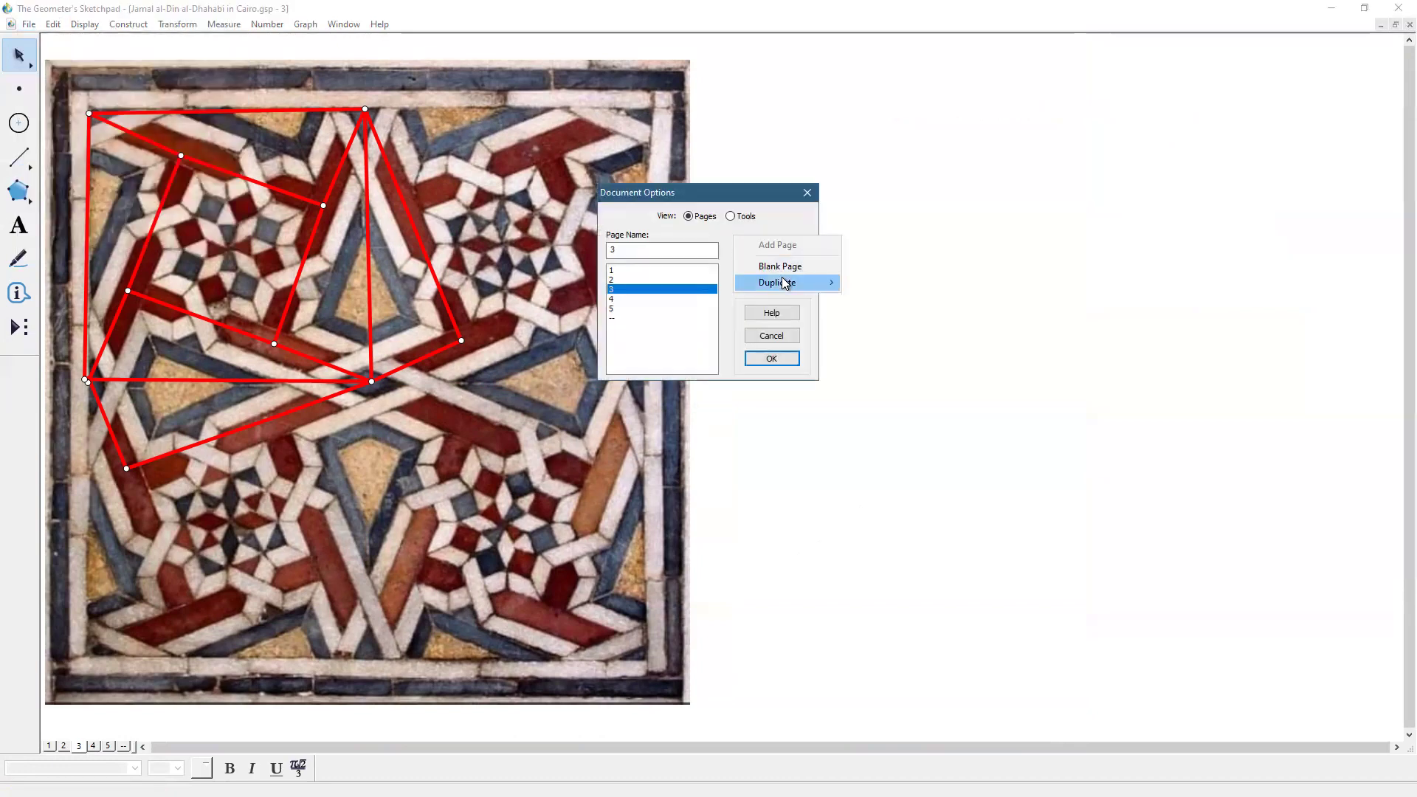
pyautogui.moveTo(781, 277)
pyautogui.click(892, 335)
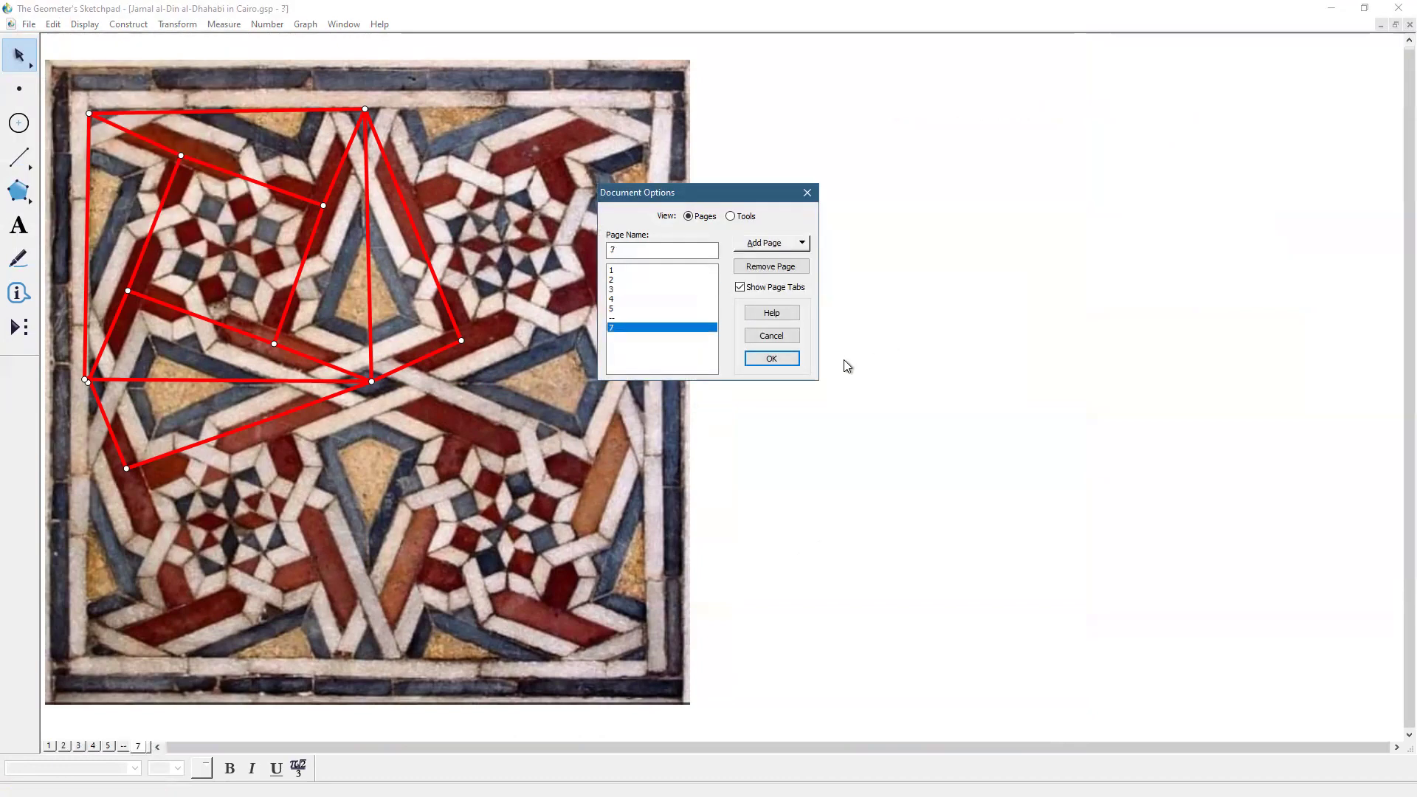
pyautogui.click(785, 365)
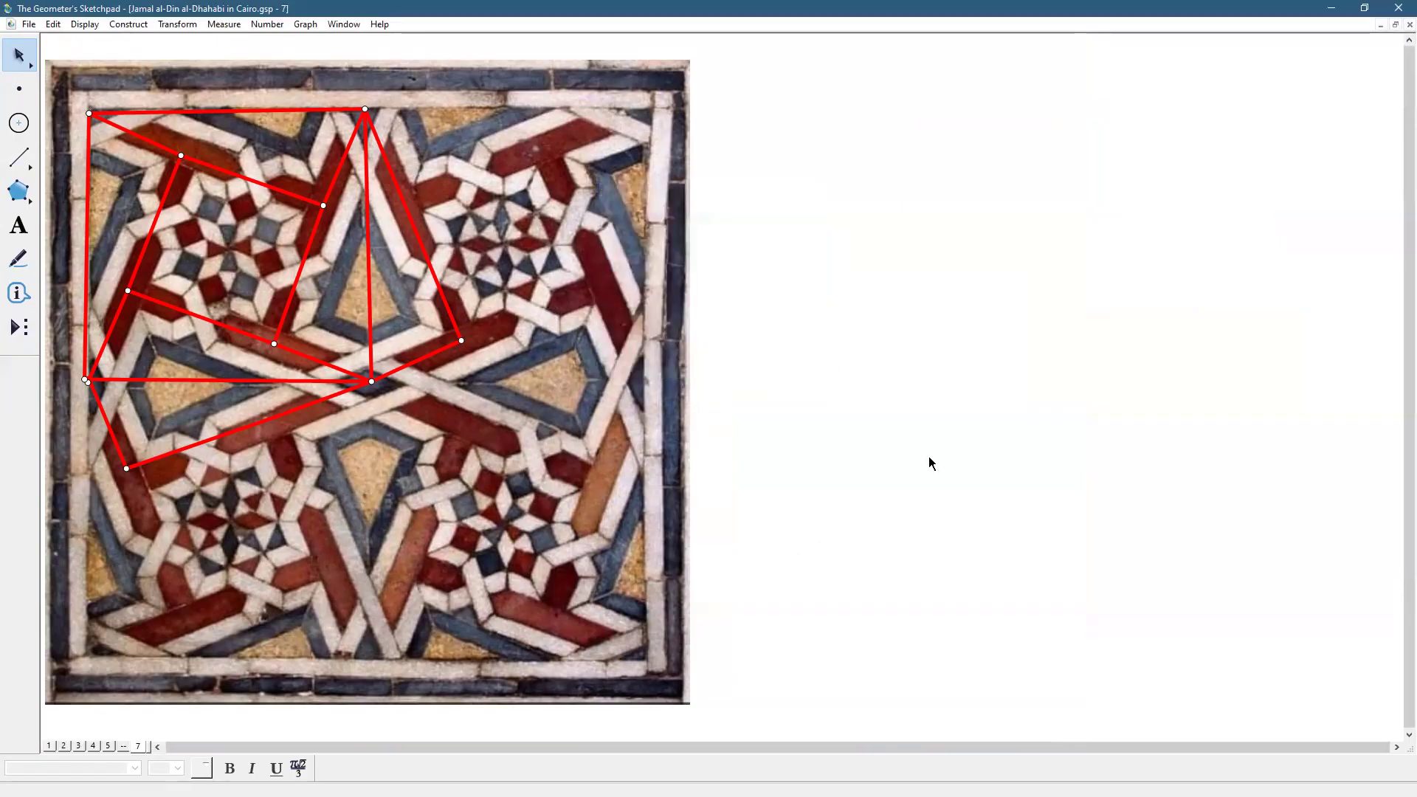
# Construct a square with the custom square tool to the right of the tile photo
pyautogui.click(18, 325)
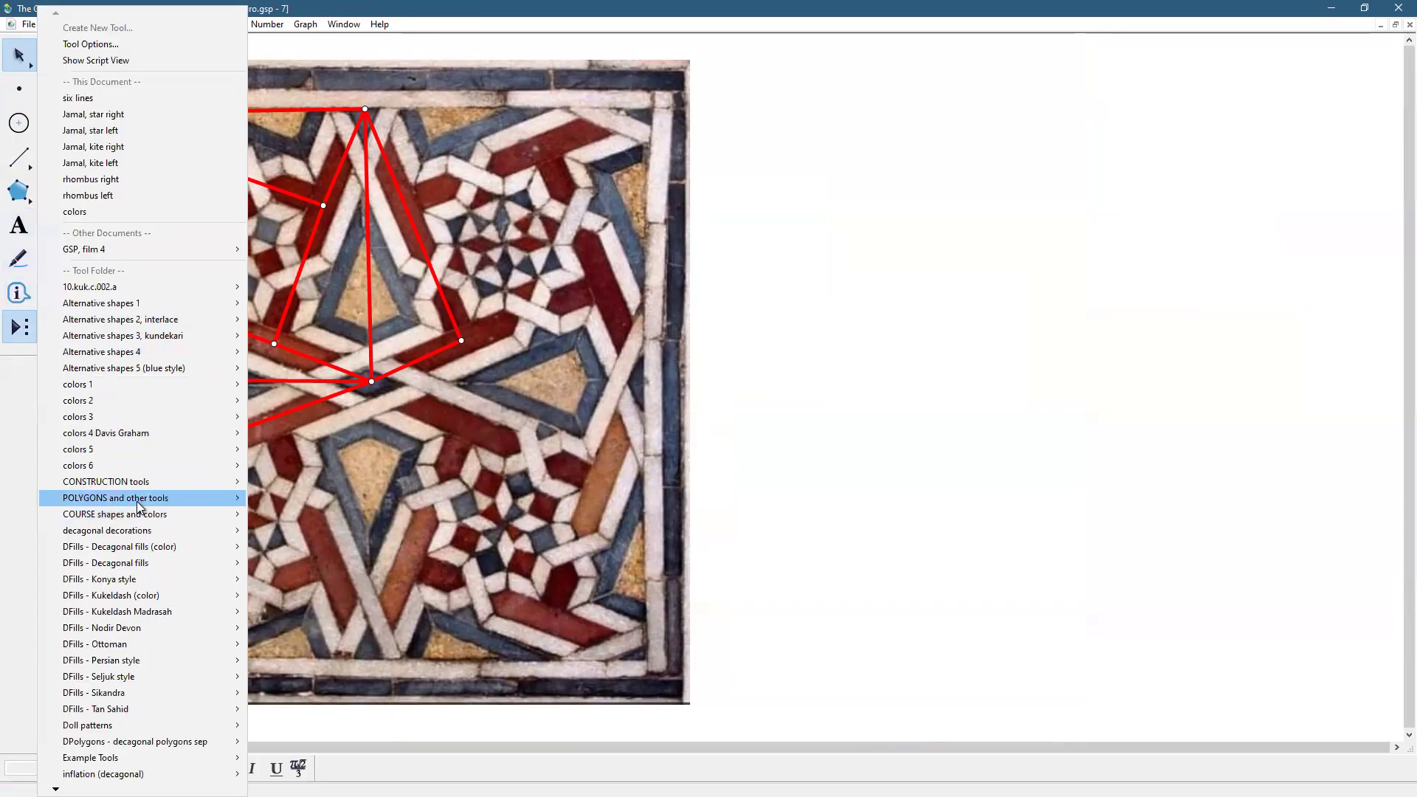
pyautogui.moveTo(141, 506)
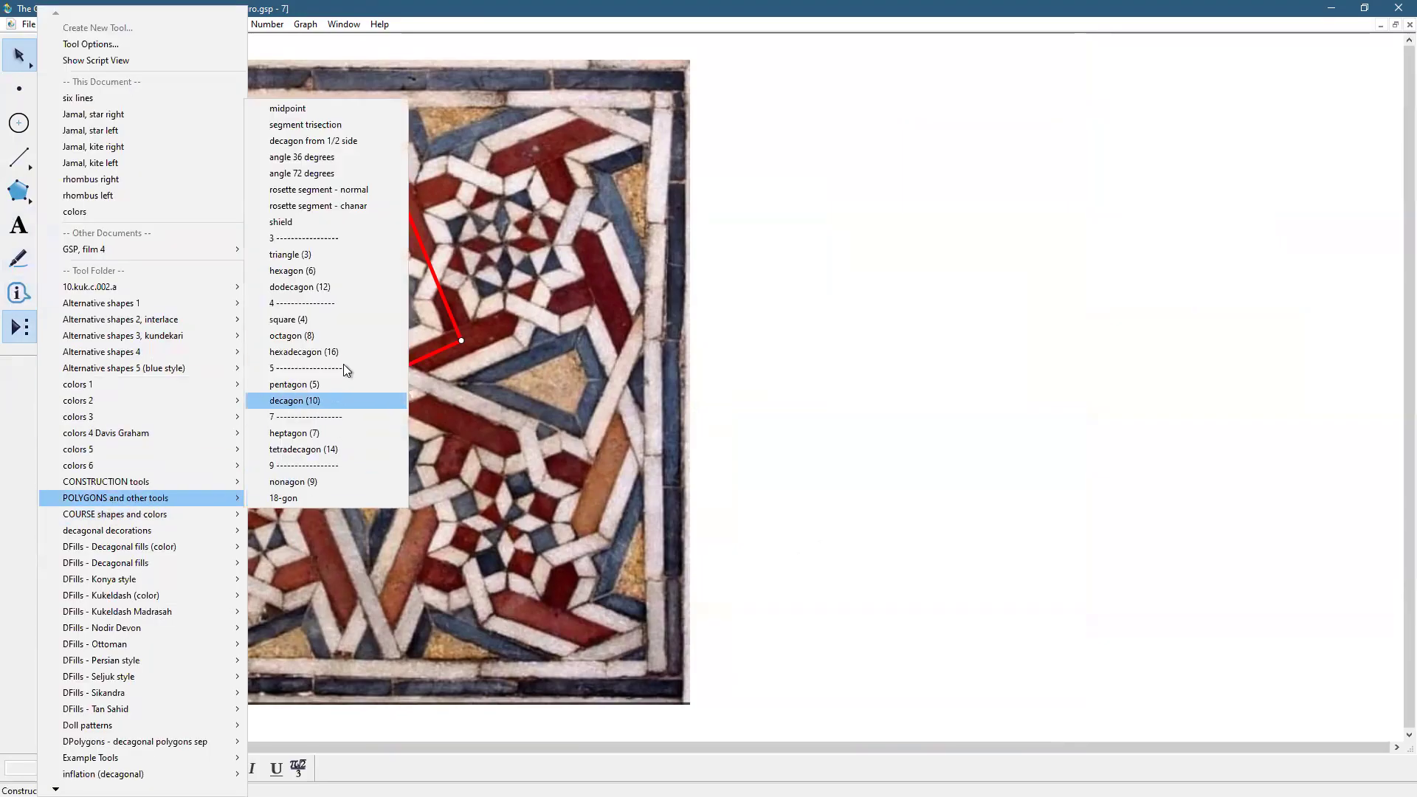
pyautogui.click(336, 325)
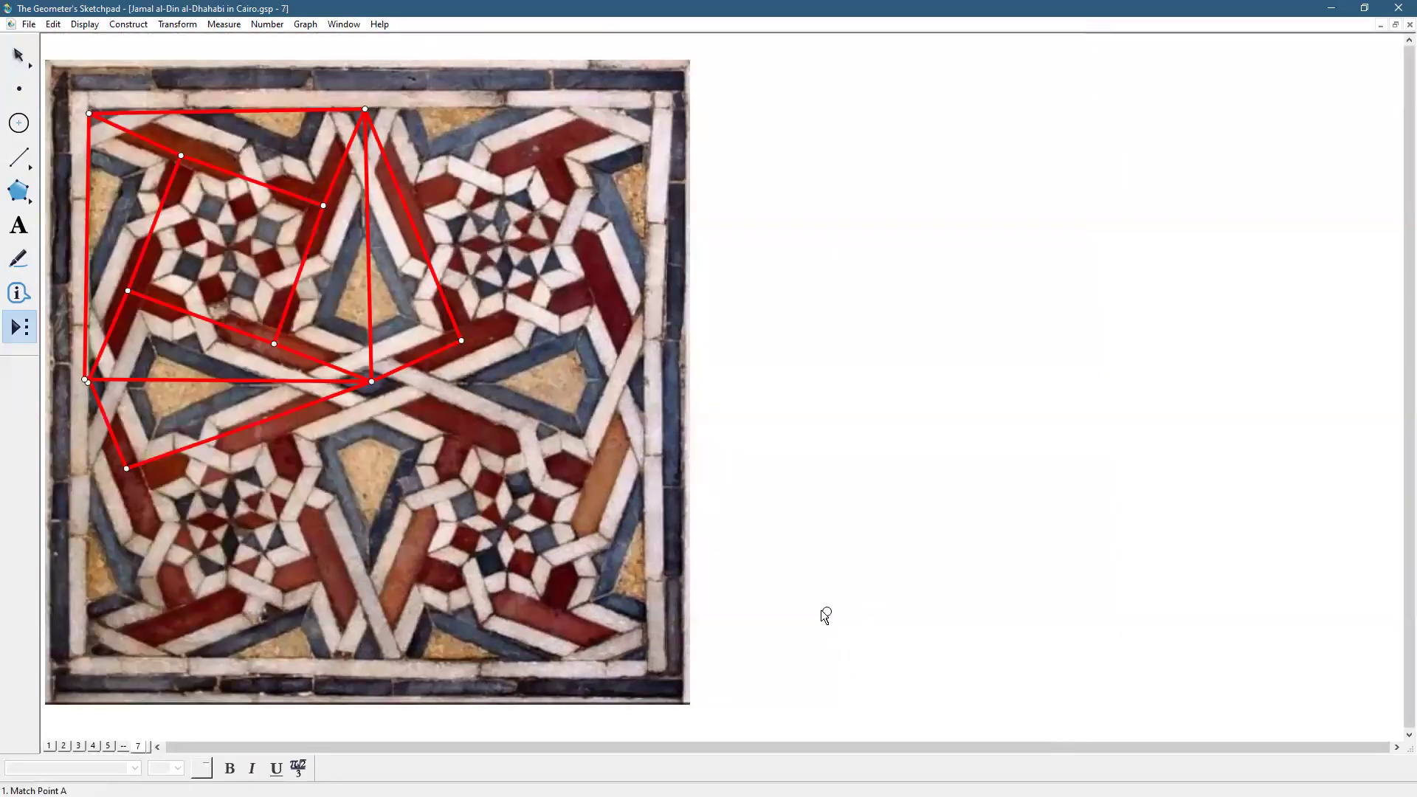
pyautogui.click(817, 609)
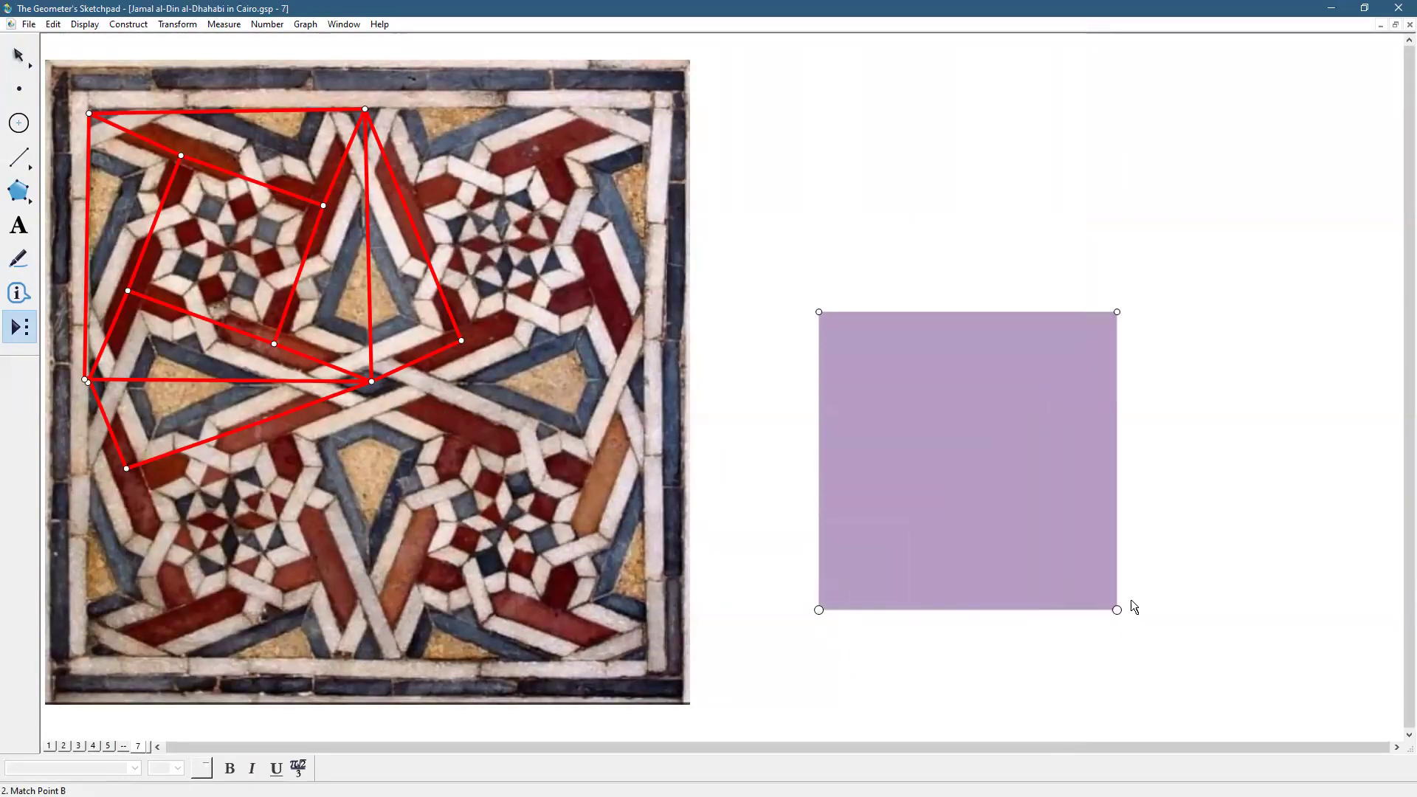
pyautogui.click(1213, 607)
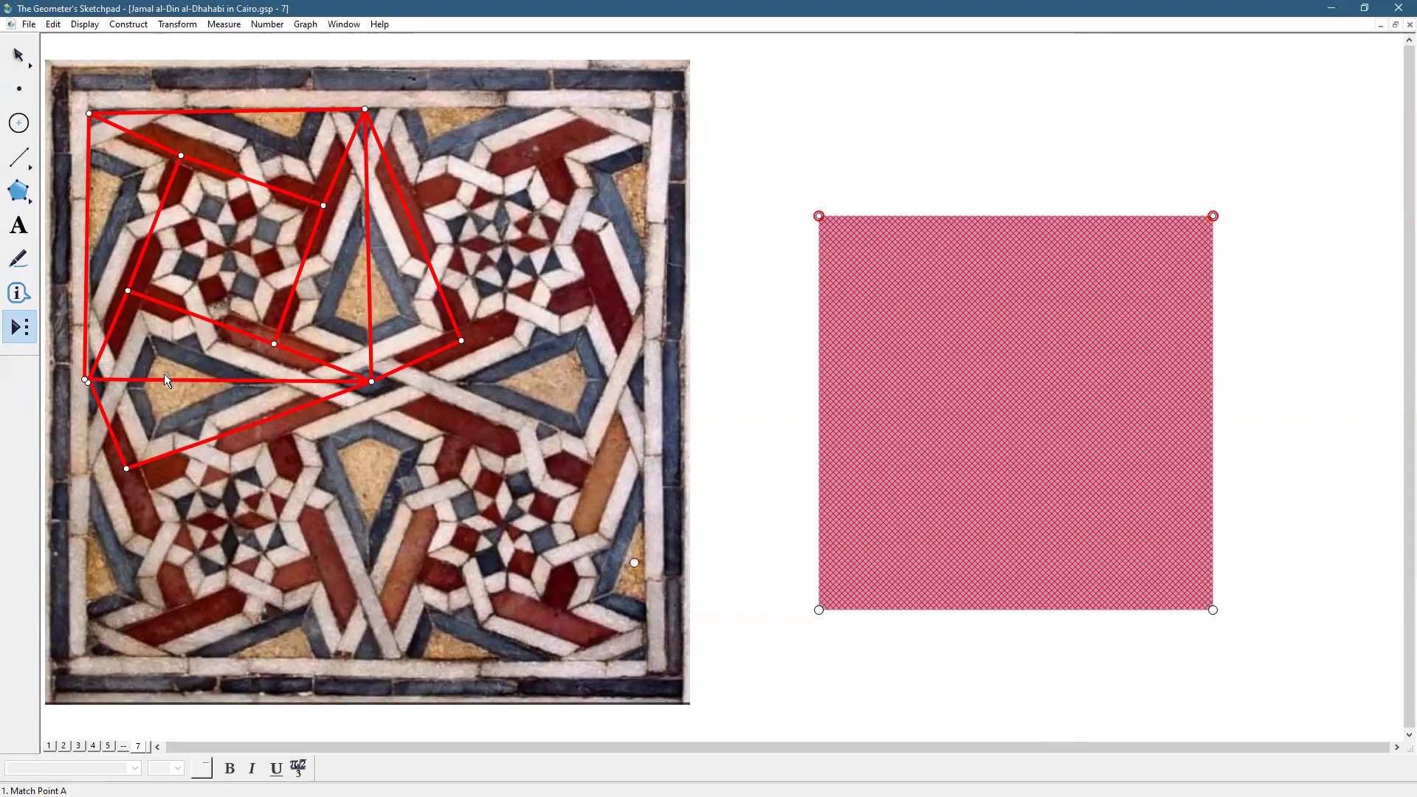
# Delete the square's filled interior and select its two bottom corner points
pyautogui.press('Escape')
pyautogui.click(984, 678)
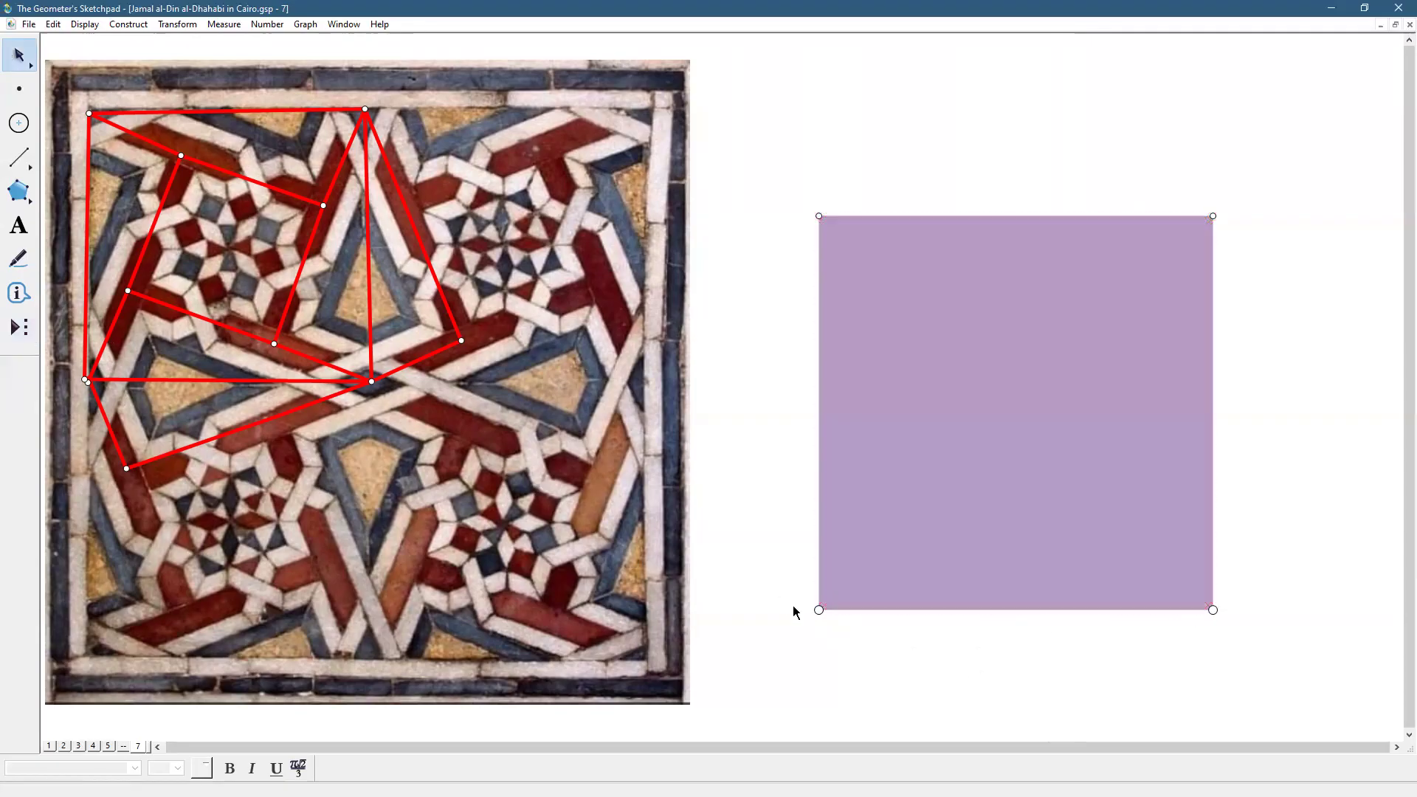
pyautogui.click(957, 474)
pyautogui.press('Delete')
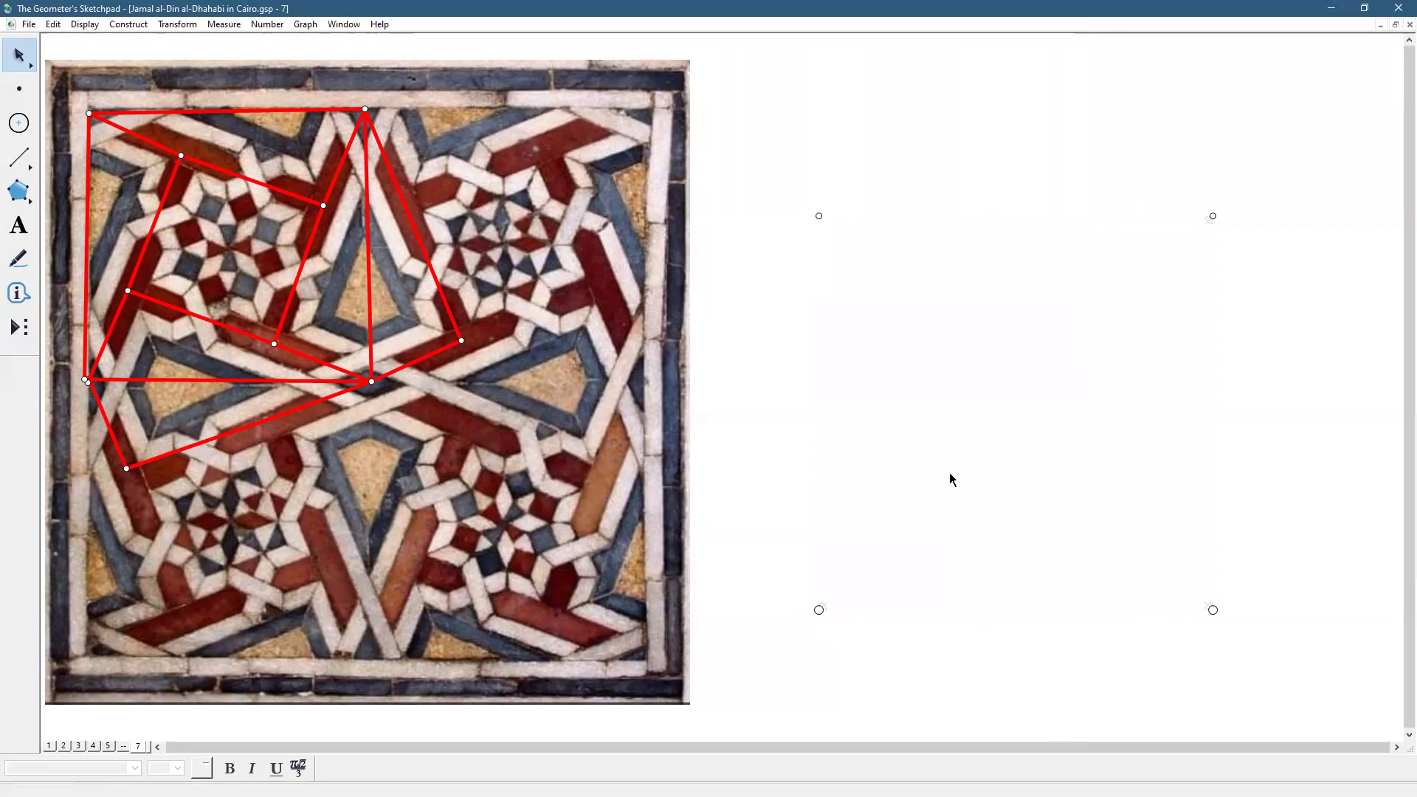
pyautogui.moveTo(799, 559); pyautogui.dragTo(1239, 644)
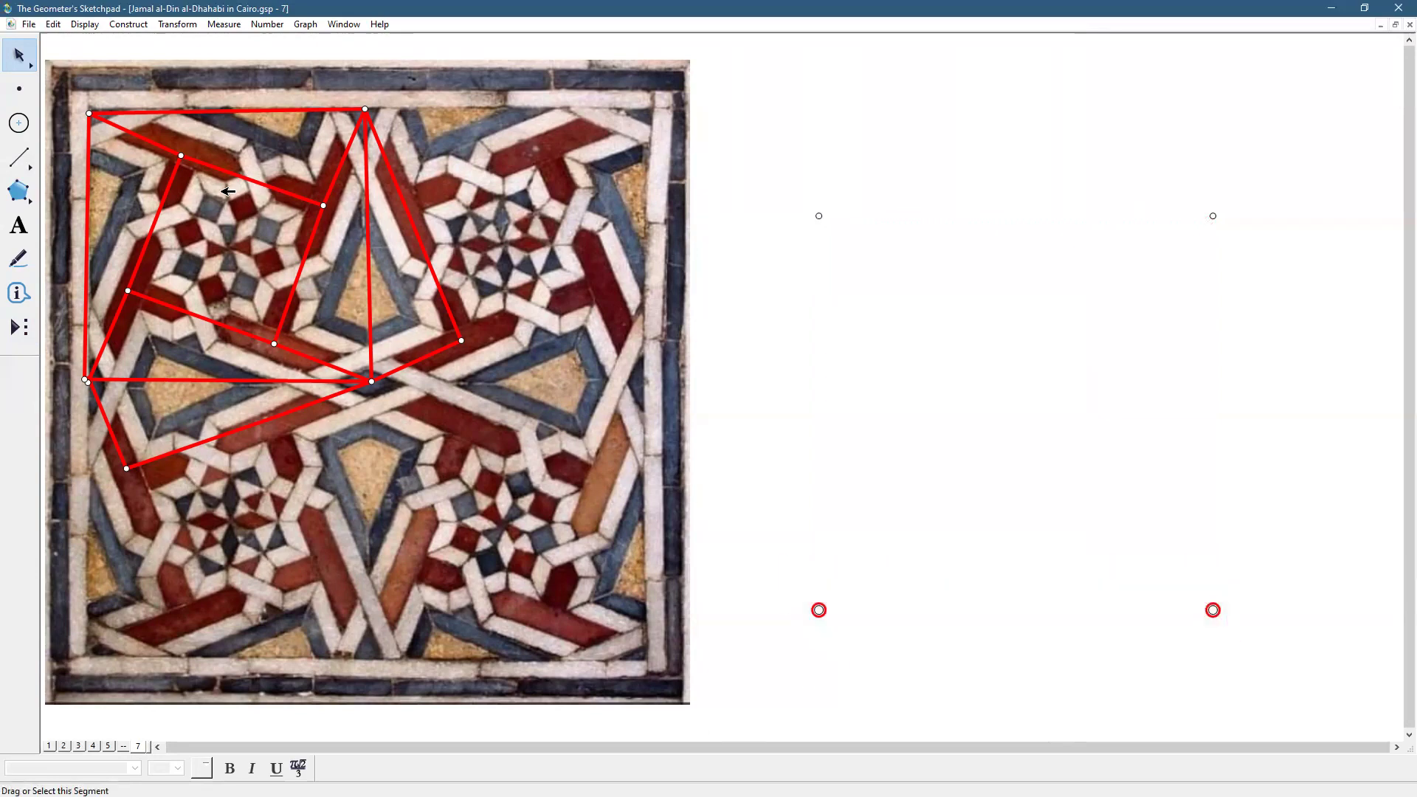
# Set the two bottom corner points to Medium point style
pyautogui.click(84, 25)
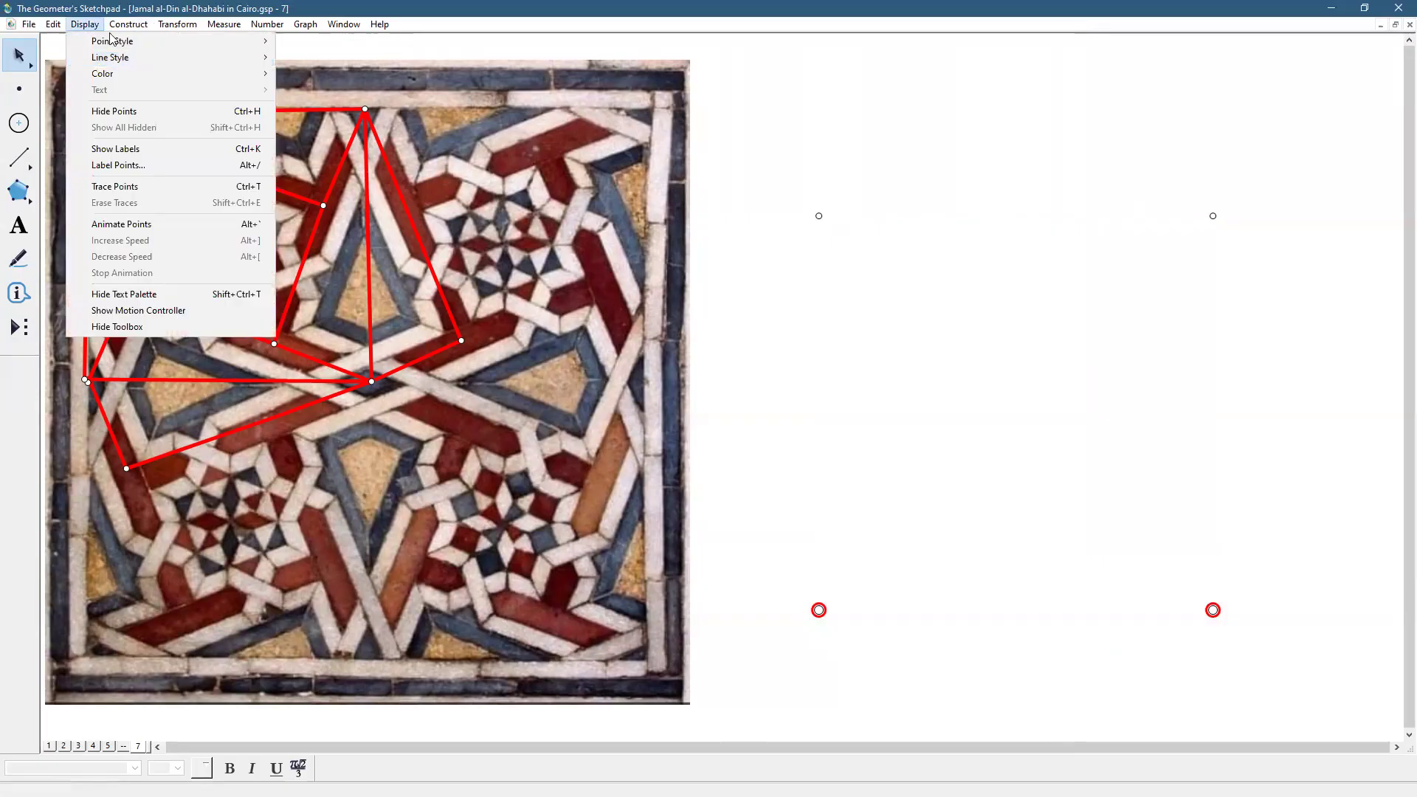
pyautogui.moveTo(113, 45)
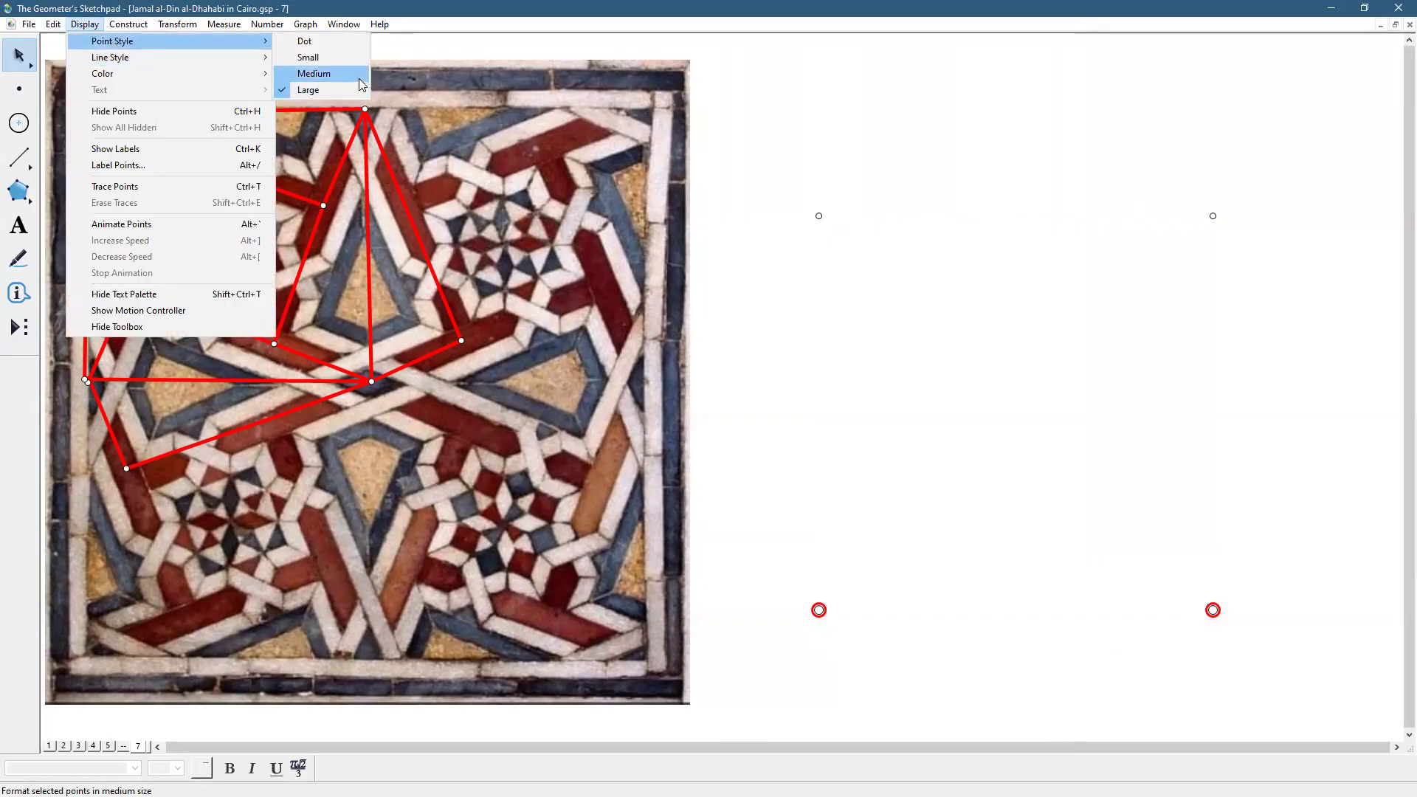
pyautogui.click(354, 76)
pyautogui.click(716, 383)
# Draw the square's sides as segments in the Thin line style
pyautogui.click(18, 159)
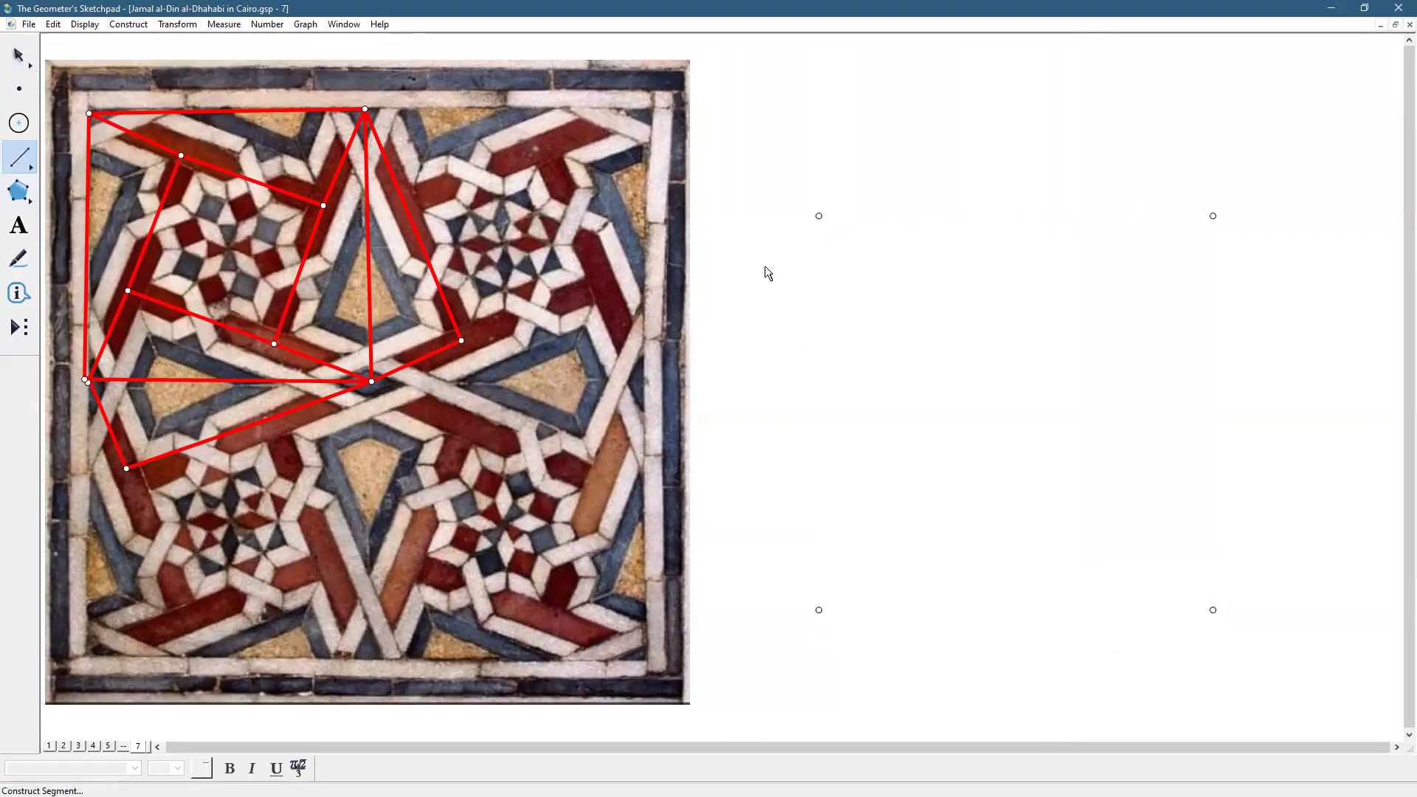
pyautogui.moveTo(819, 216); pyautogui.dragTo(819, 610)
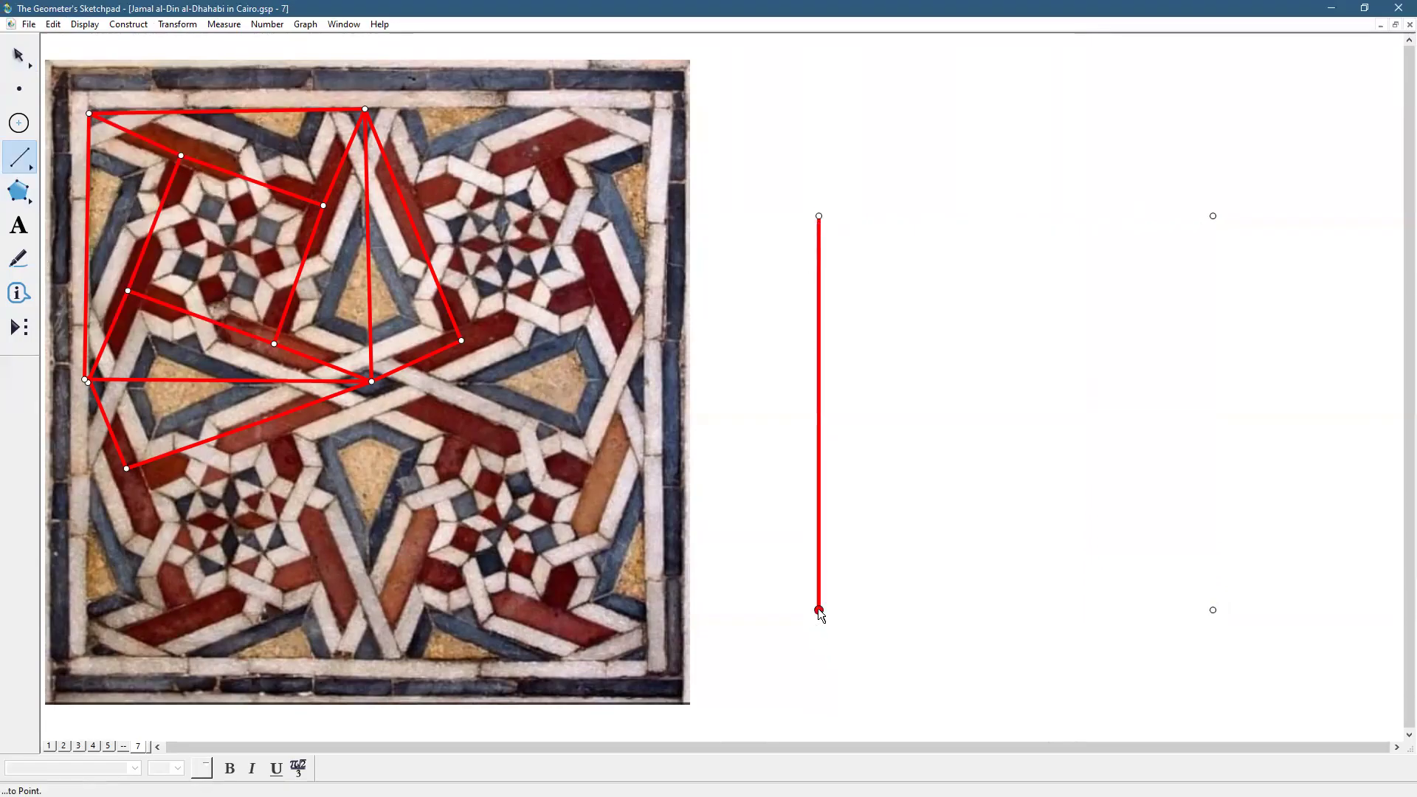
pyautogui.click(85, 26)
pyautogui.click(340, 87)
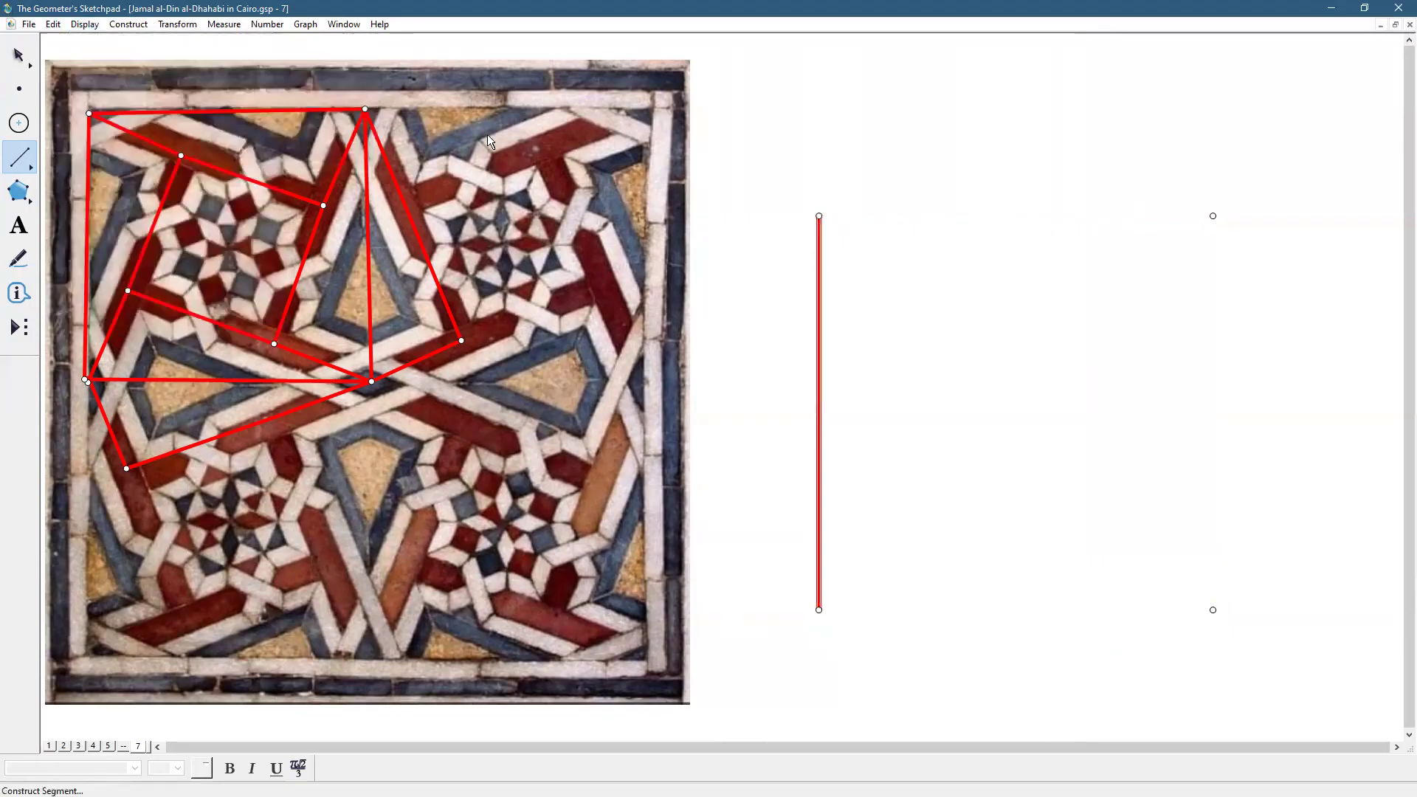
pyautogui.moveTo(819, 215); pyautogui.dragTo(819, 609)
pyautogui.click(19, 55)
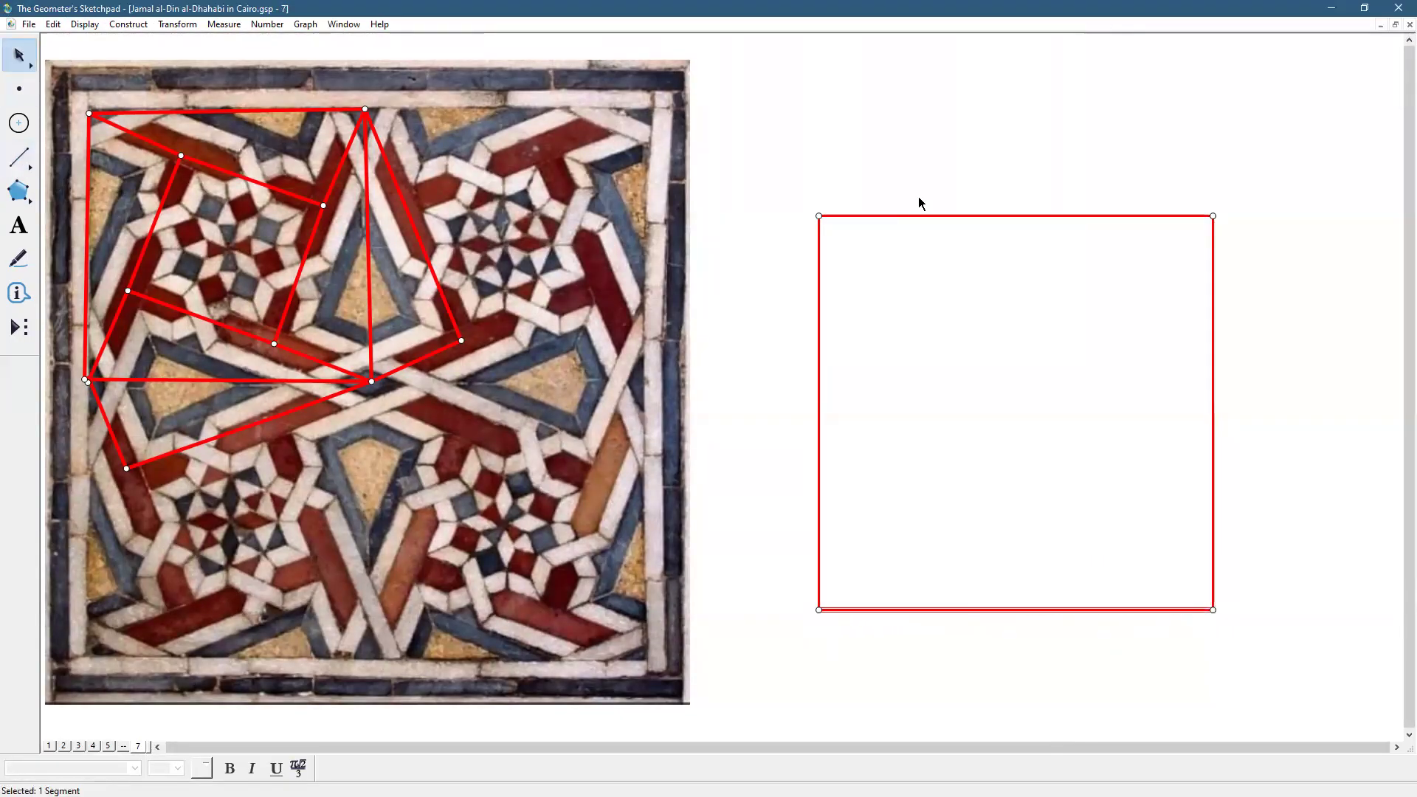
# Rotate the square's bottom side by 22.5° (90/4) about its lower-right corner
pyautogui.click(967, 176)
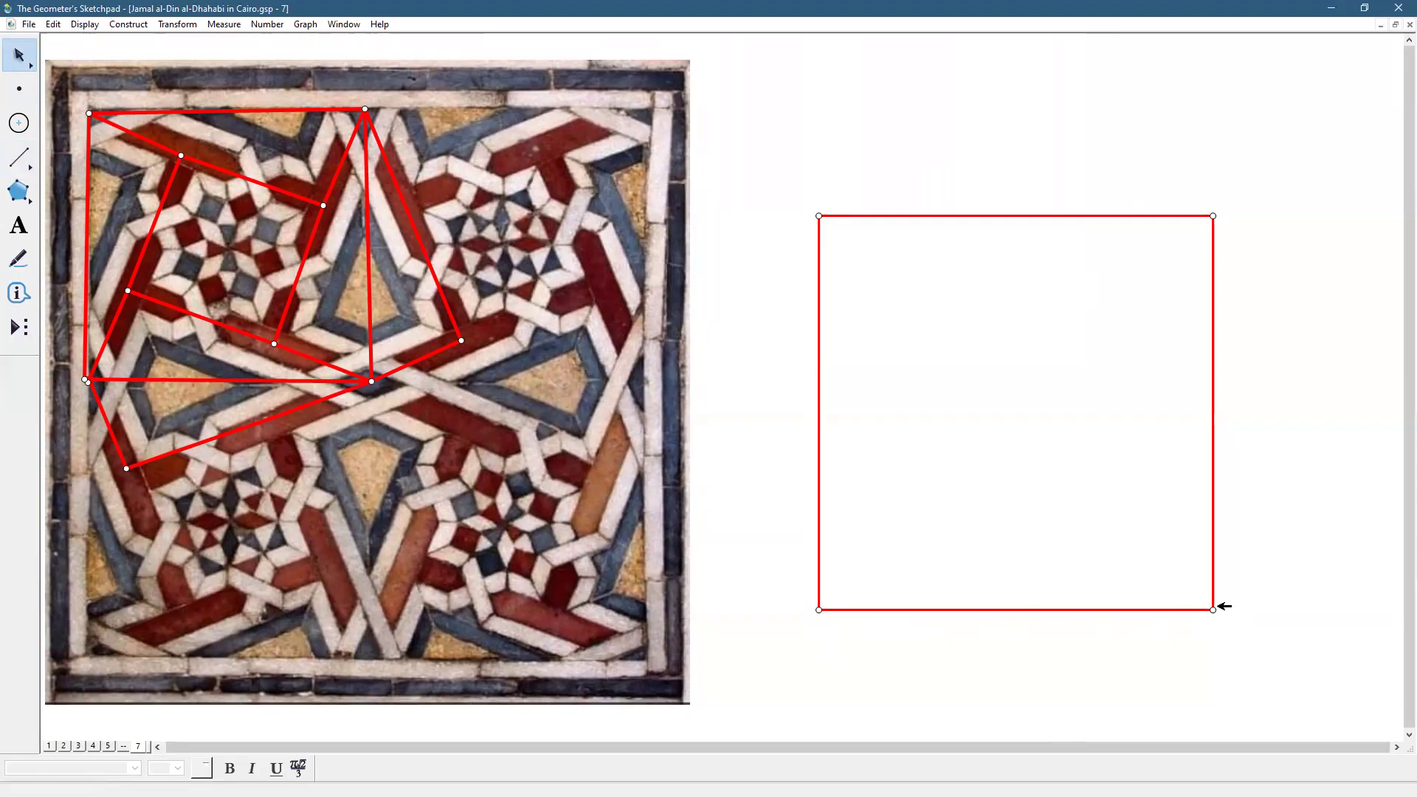
pyautogui.doubleClick(1213, 609)
pyautogui.click(1164, 609)
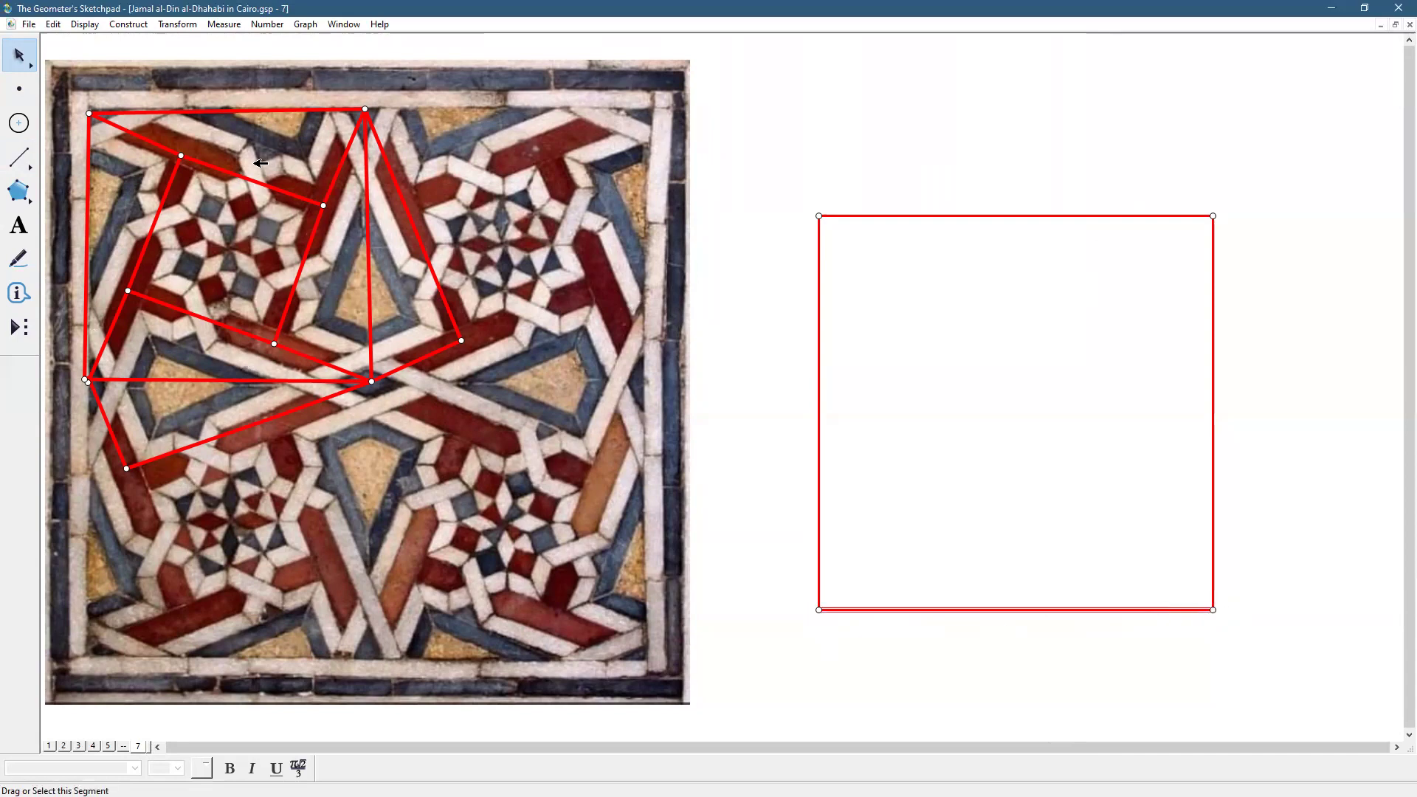
pyautogui.click(177, 25)
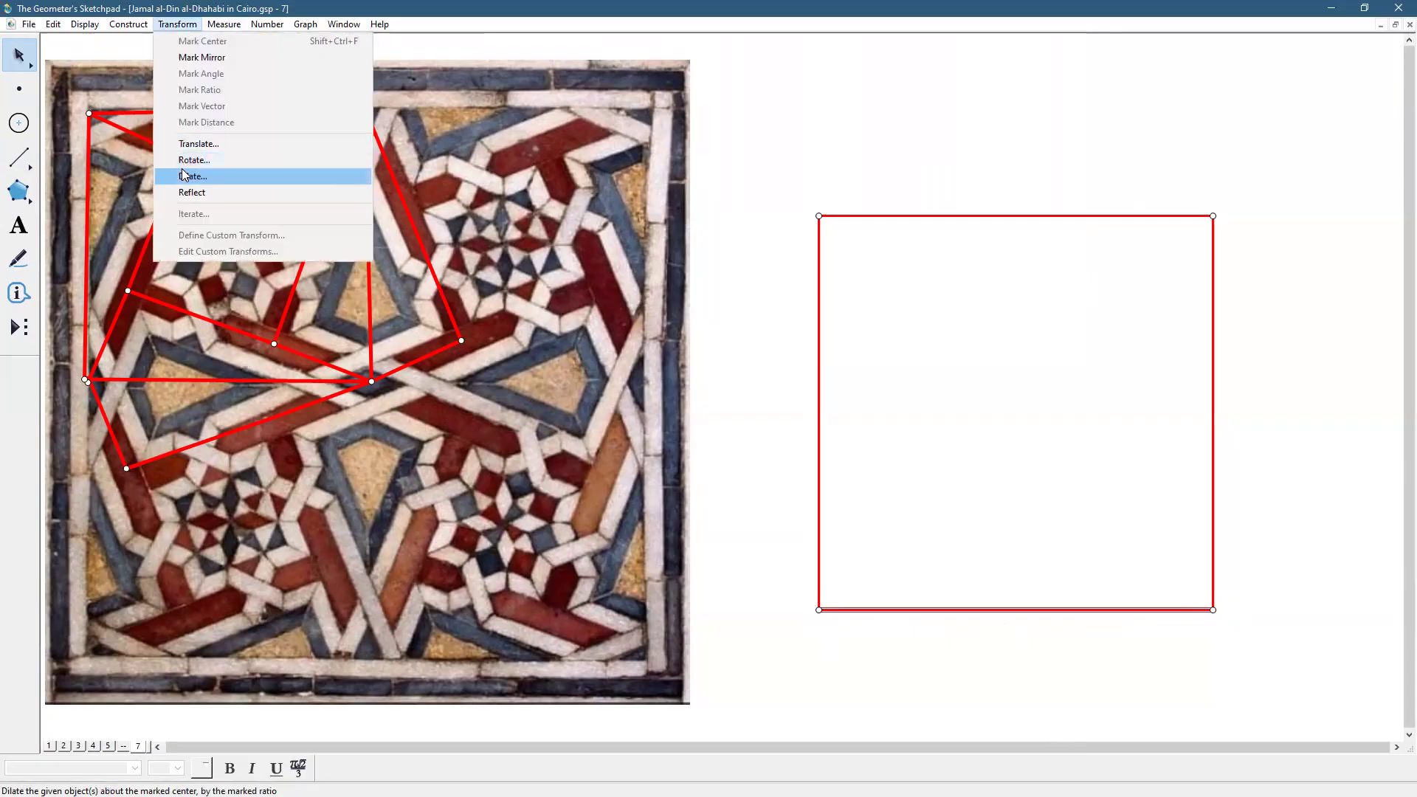
pyautogui.click(182, 161)
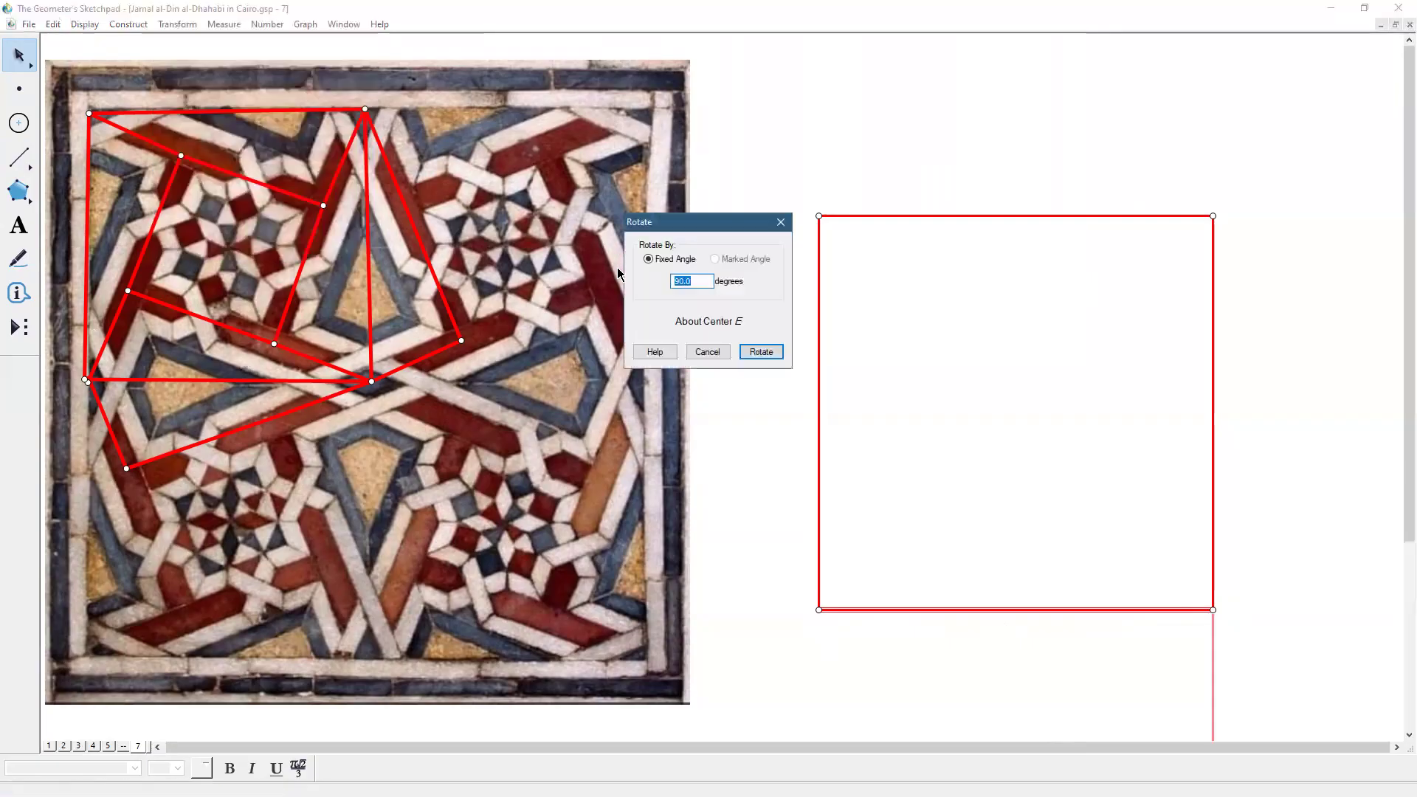
pyautogui.click(703, 281)
pyautogui.write('/4')
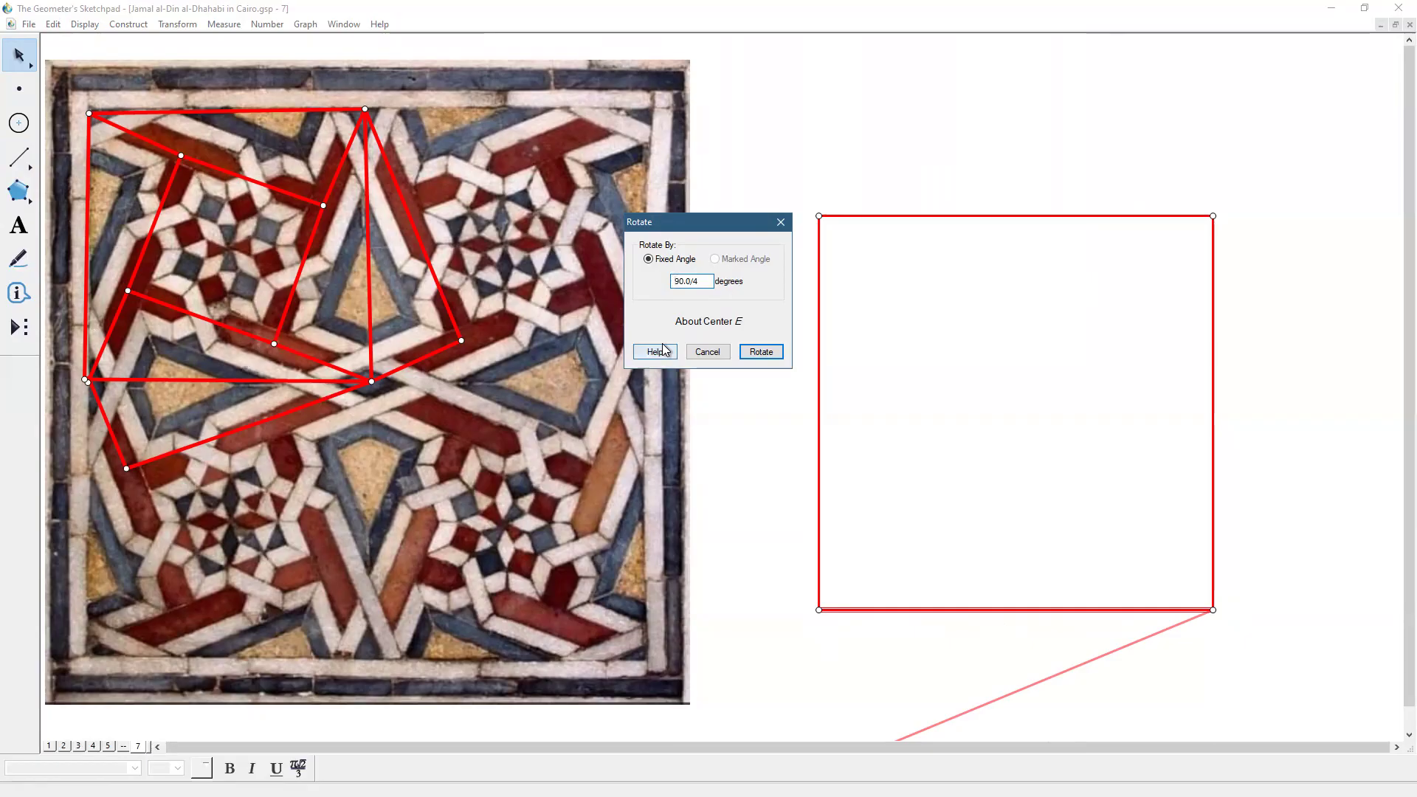
pyautogui.write('-')
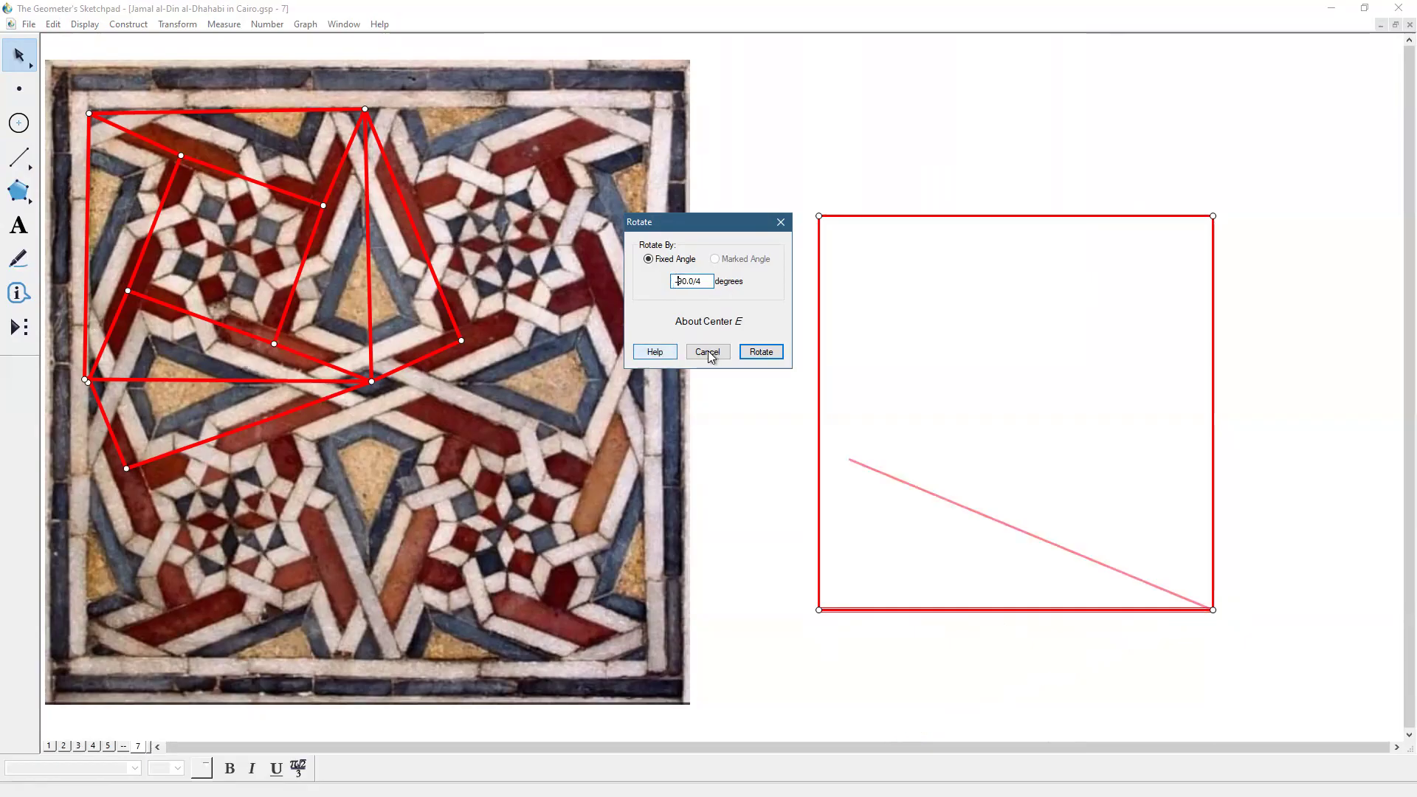
pyautogui.click(761, 353)
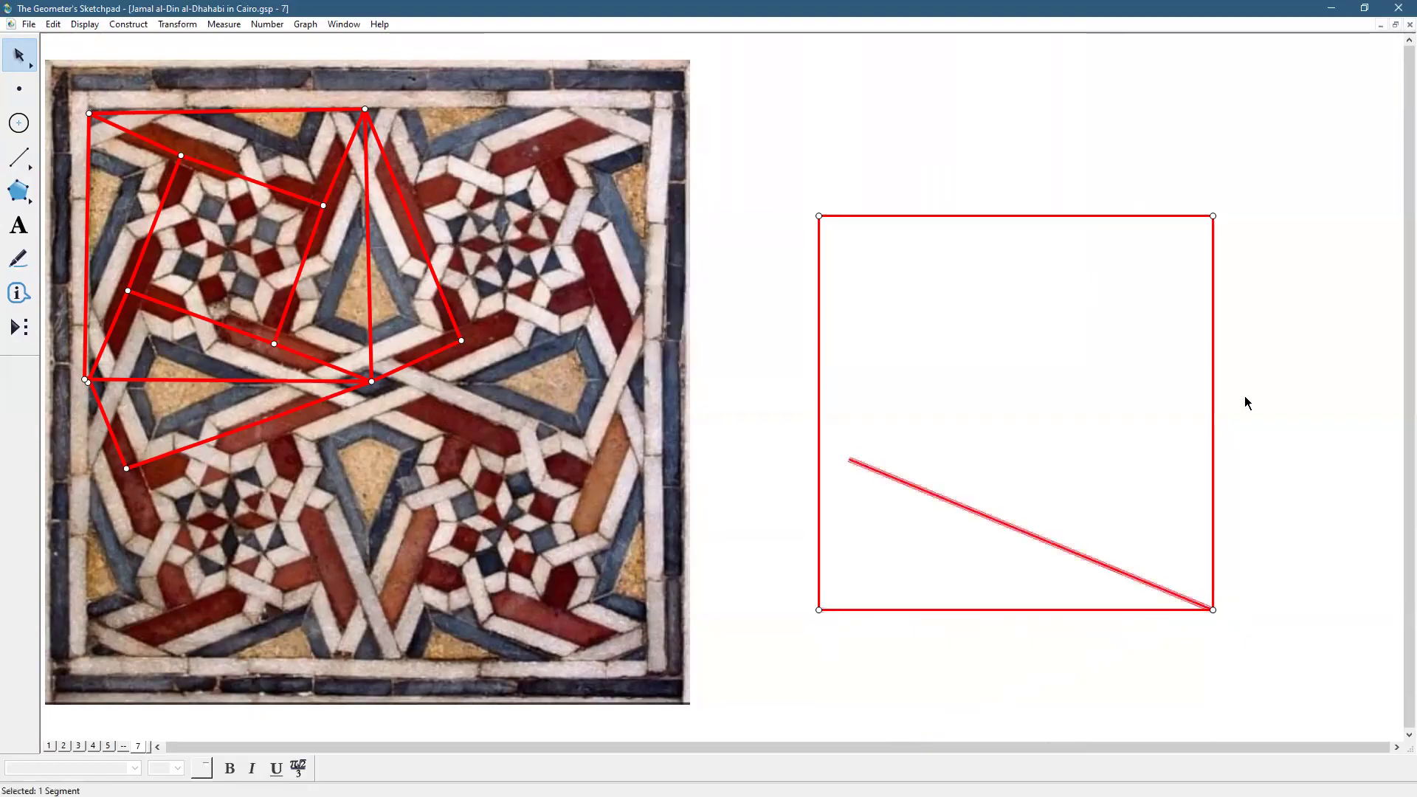
# Rotate the left and top edges by the same 22.5° angle about their corners
pyautogui.click(819, 589)
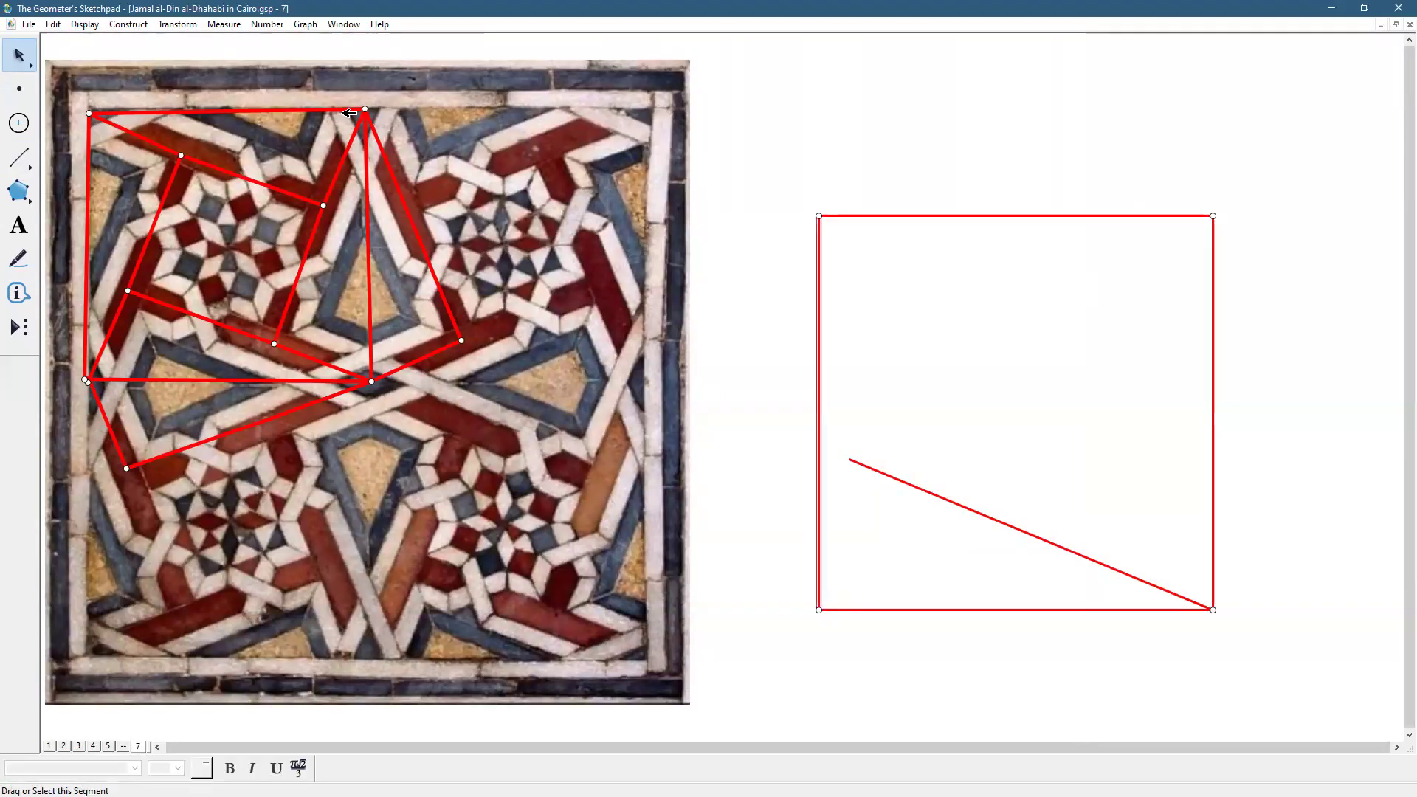
pyautogui.click(170, 24)
pyautogui.click(215, 161)
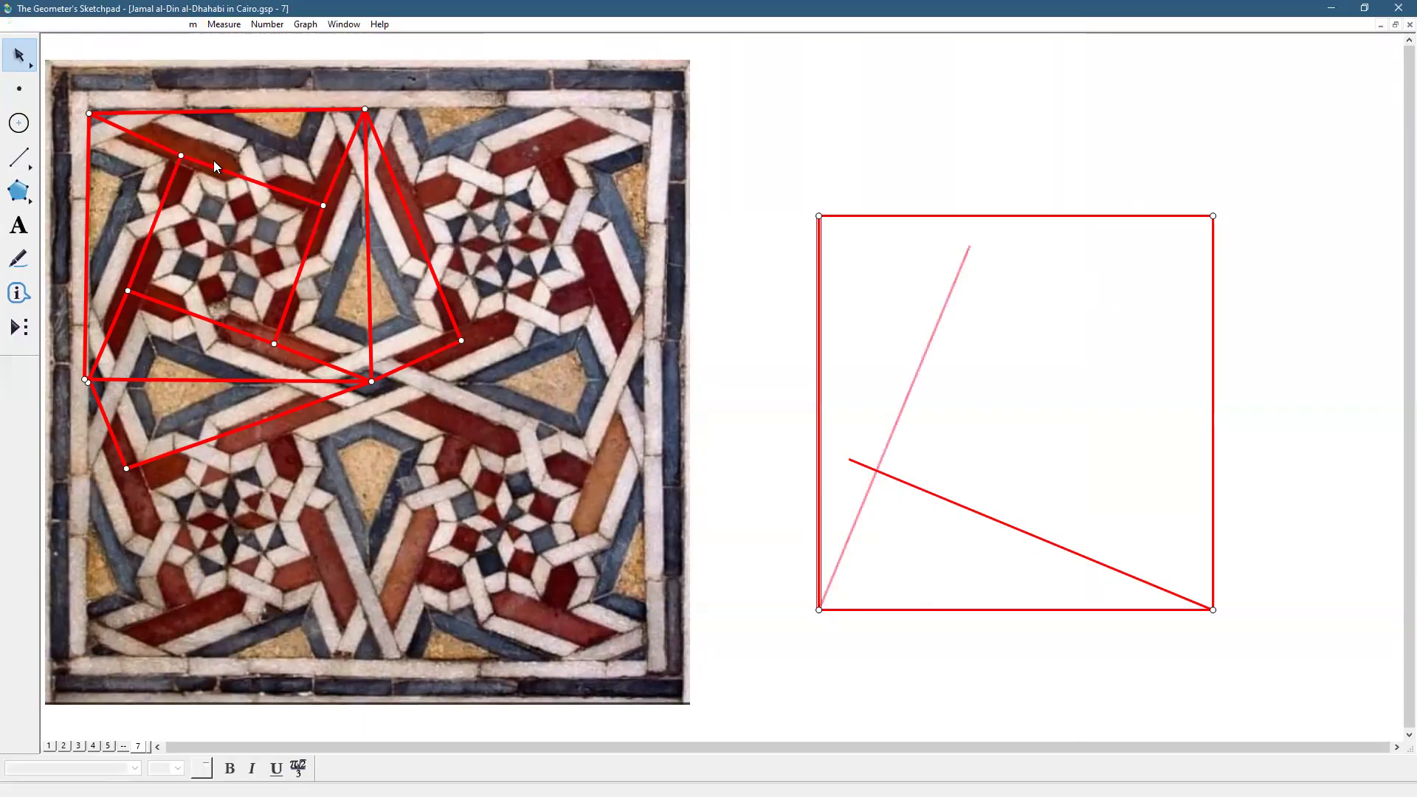
pyautogui.click(758, 352)
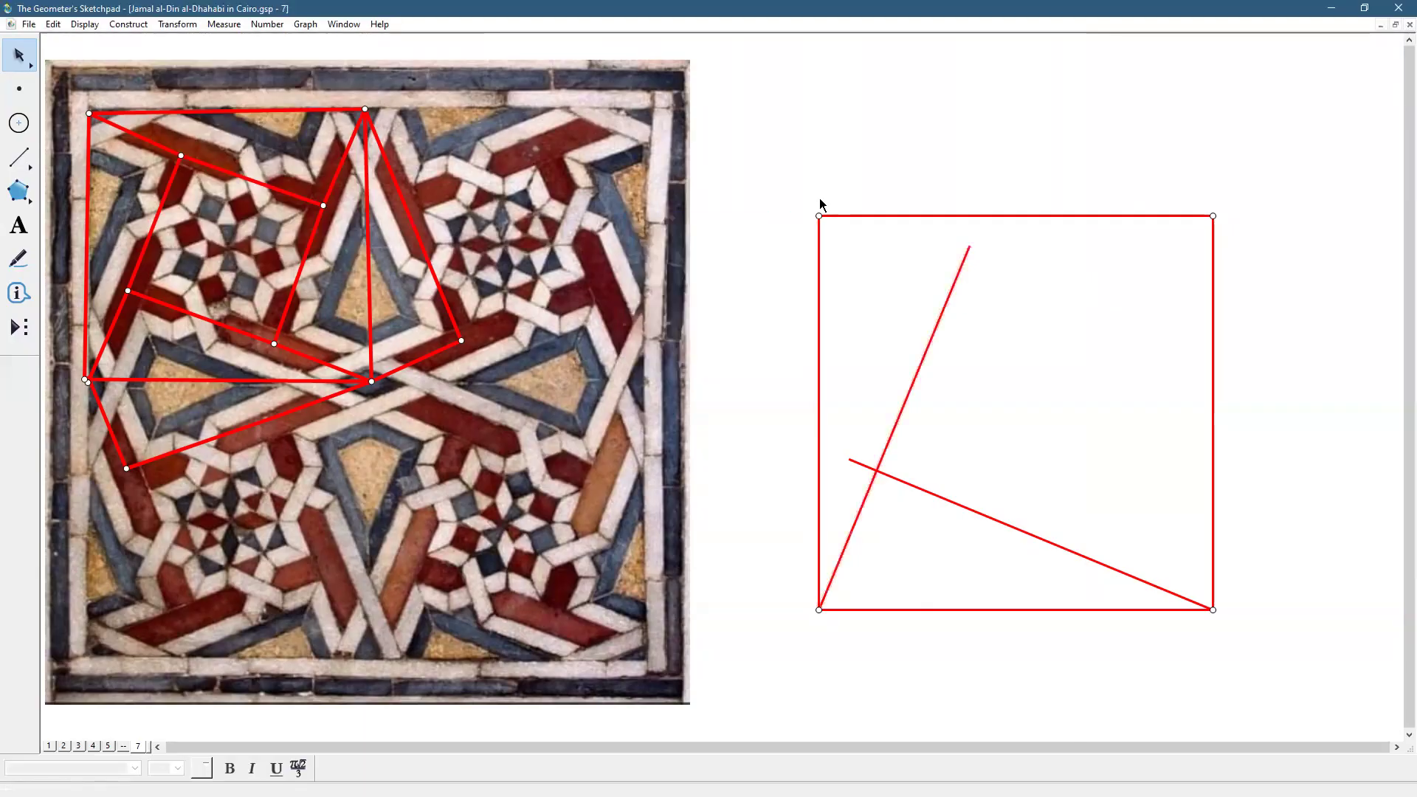
pyautogui.click(858, 215)
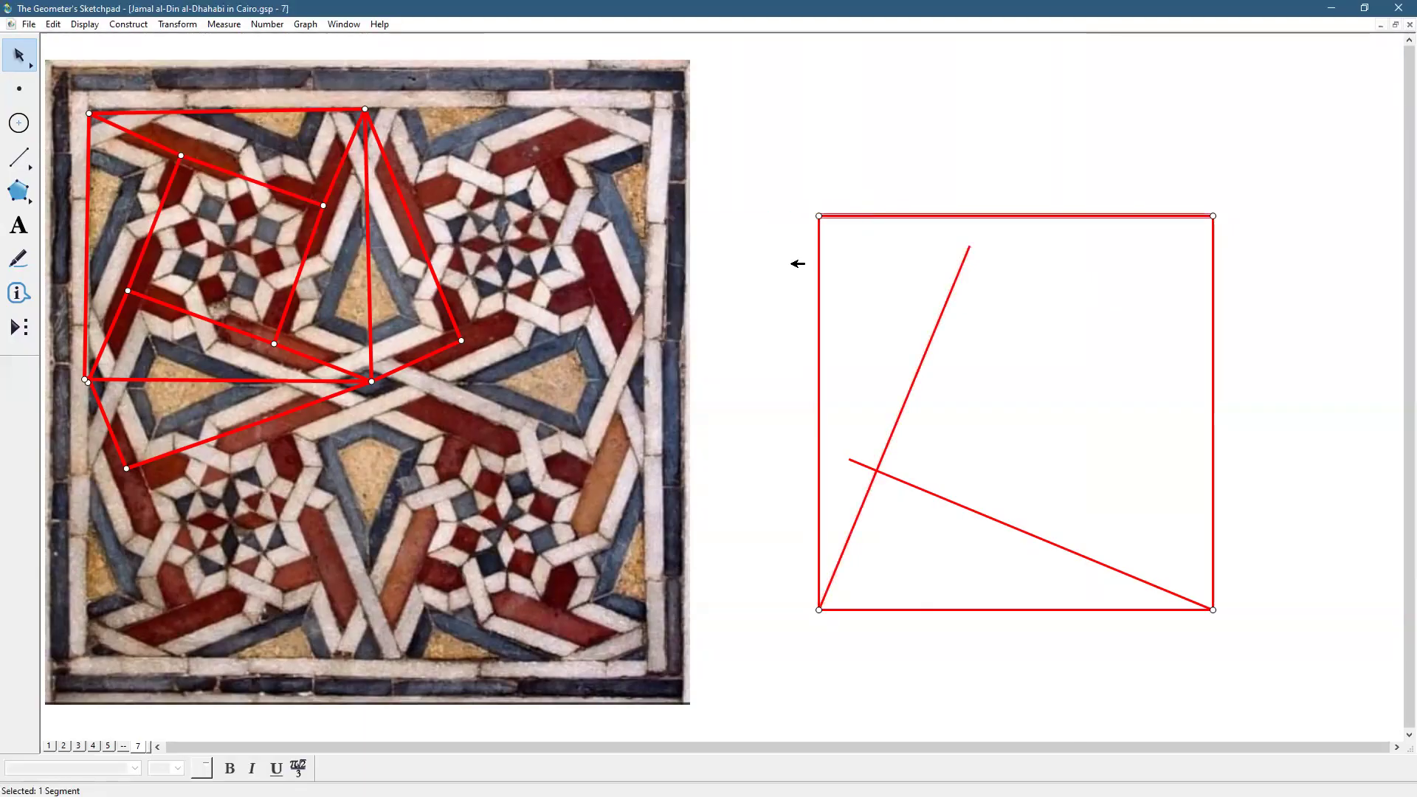
pyautogui.click(179, 25)
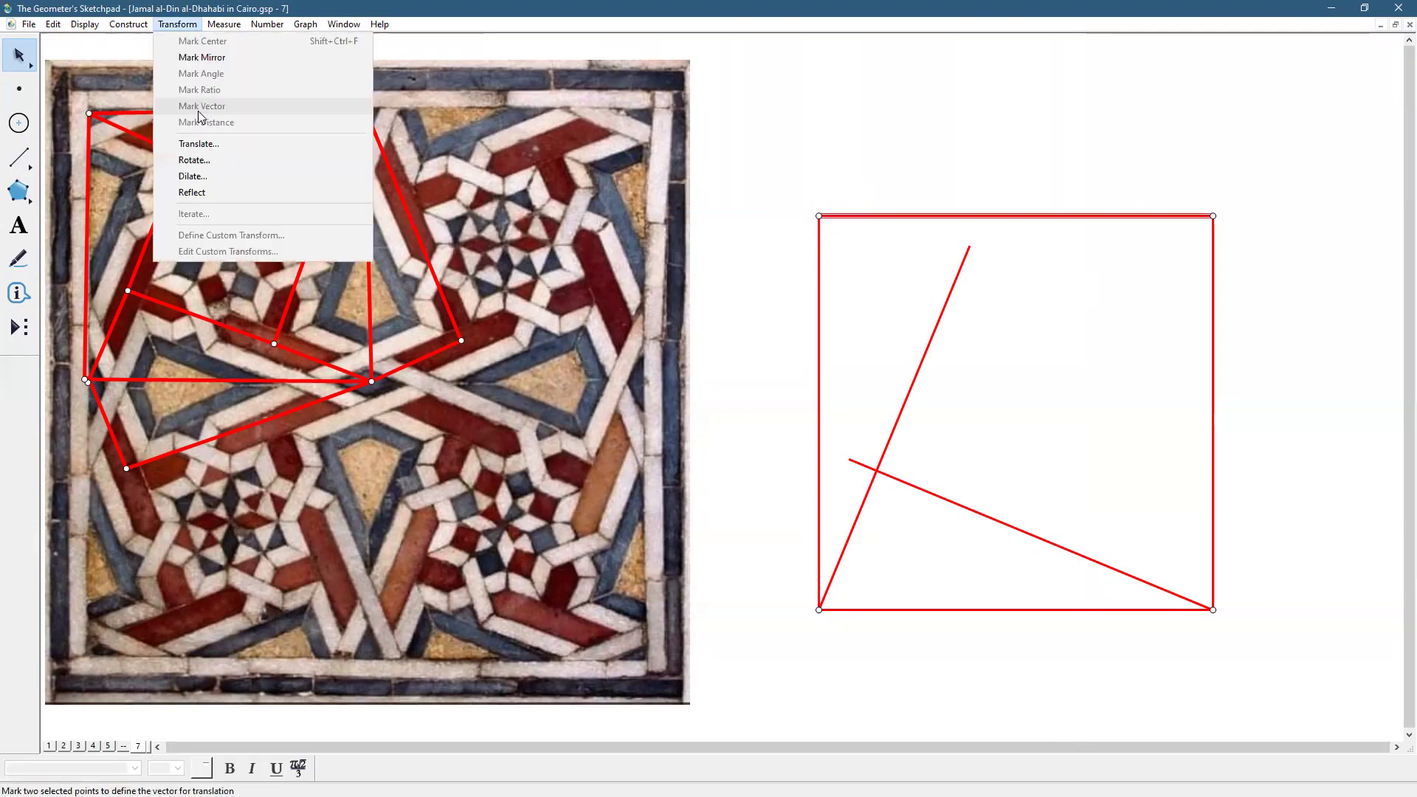
pyautogui.click(210, 161)
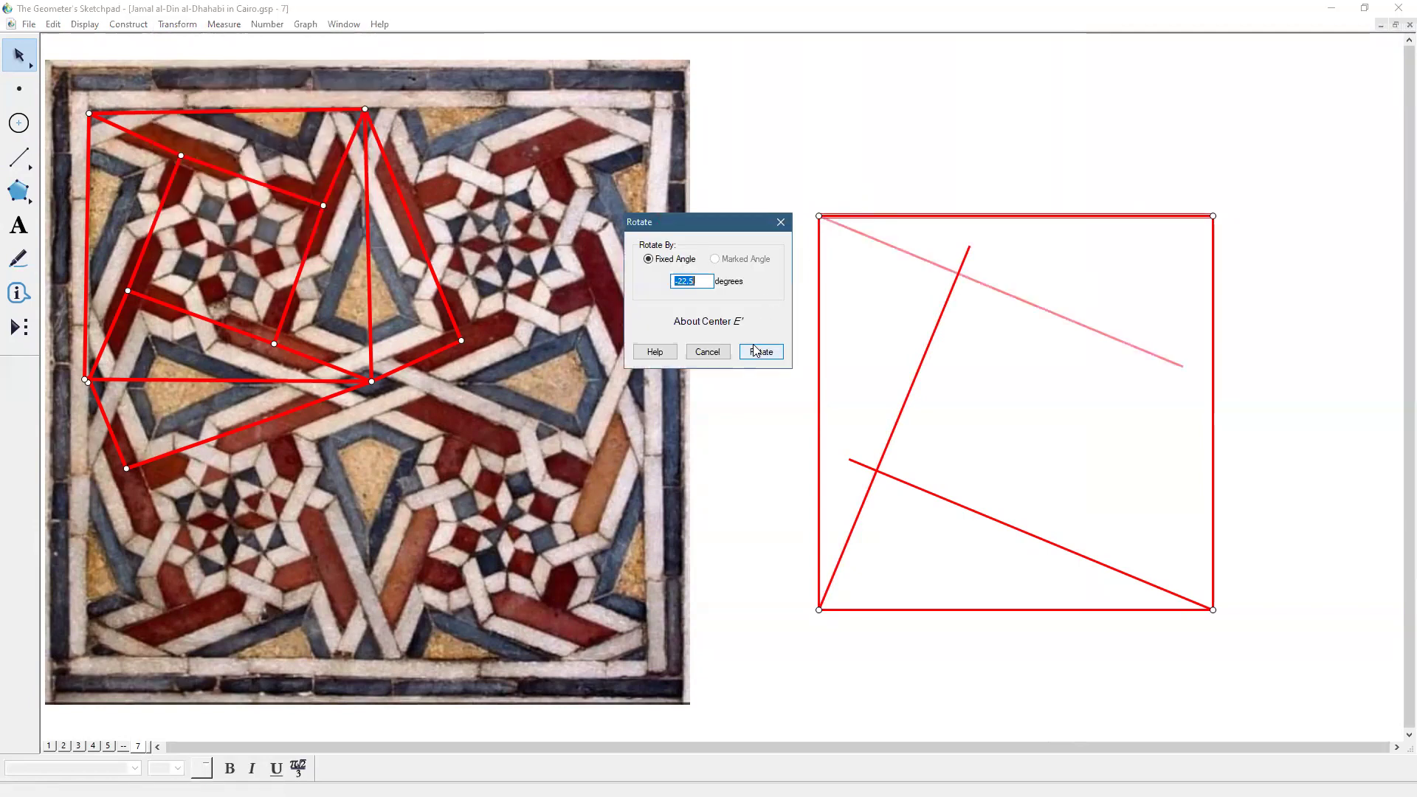
pyautogui.click(760, 352)
pyautogui.click(1236, 259)
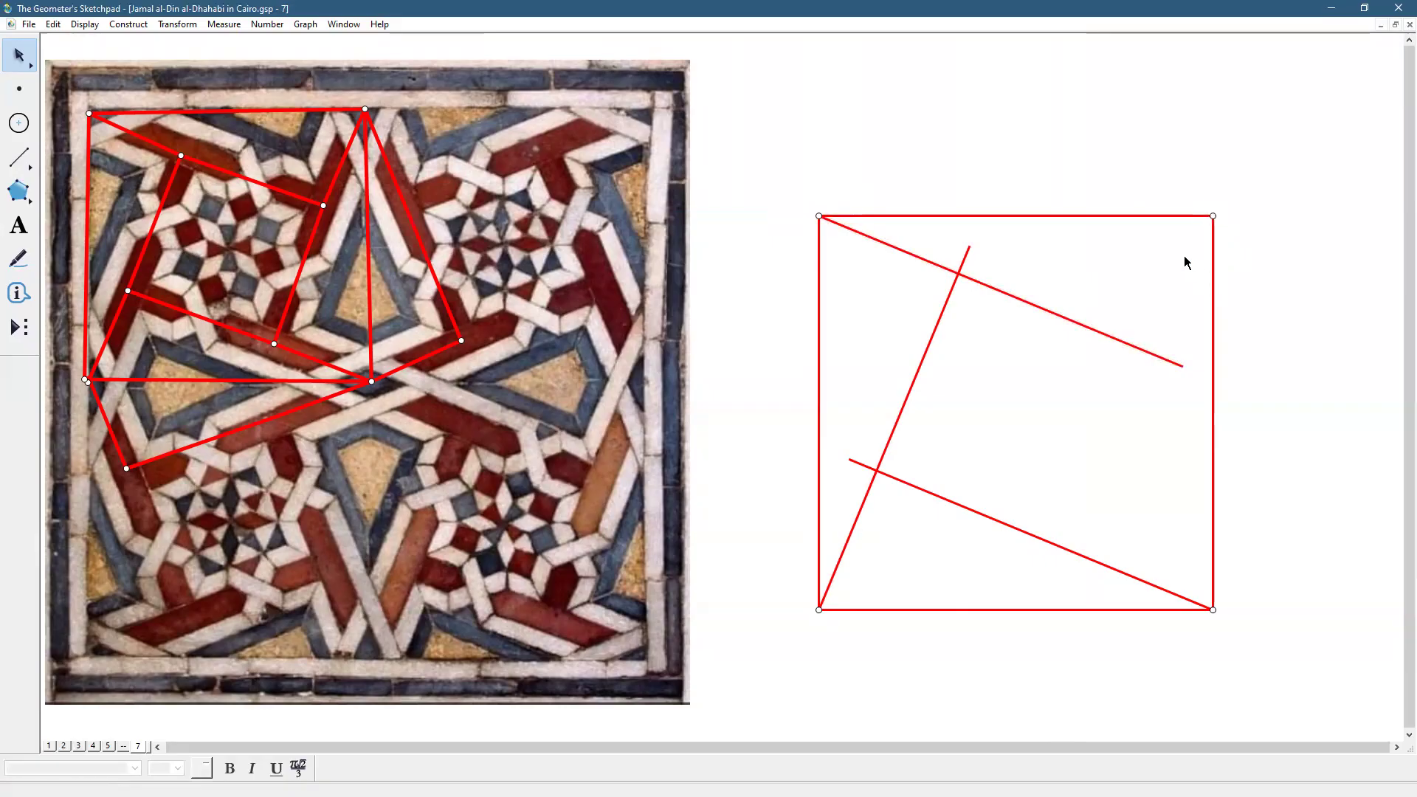
pyautogui.click(1213, 314)
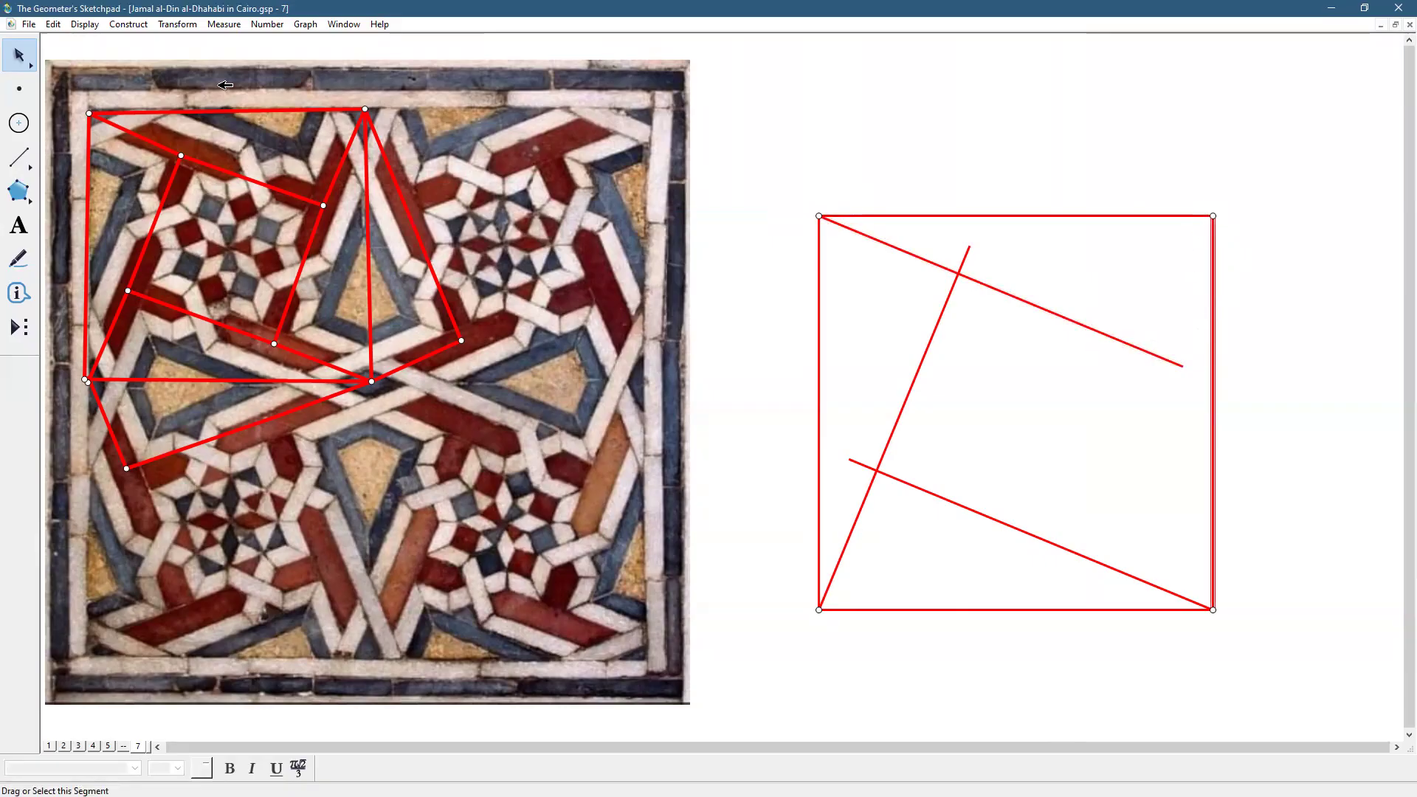
# Rotate the right edge by -22.5° and join each corner to its crossing point with segments
pyautogui.click(205, 159)
pyautogui.click(785, 358)
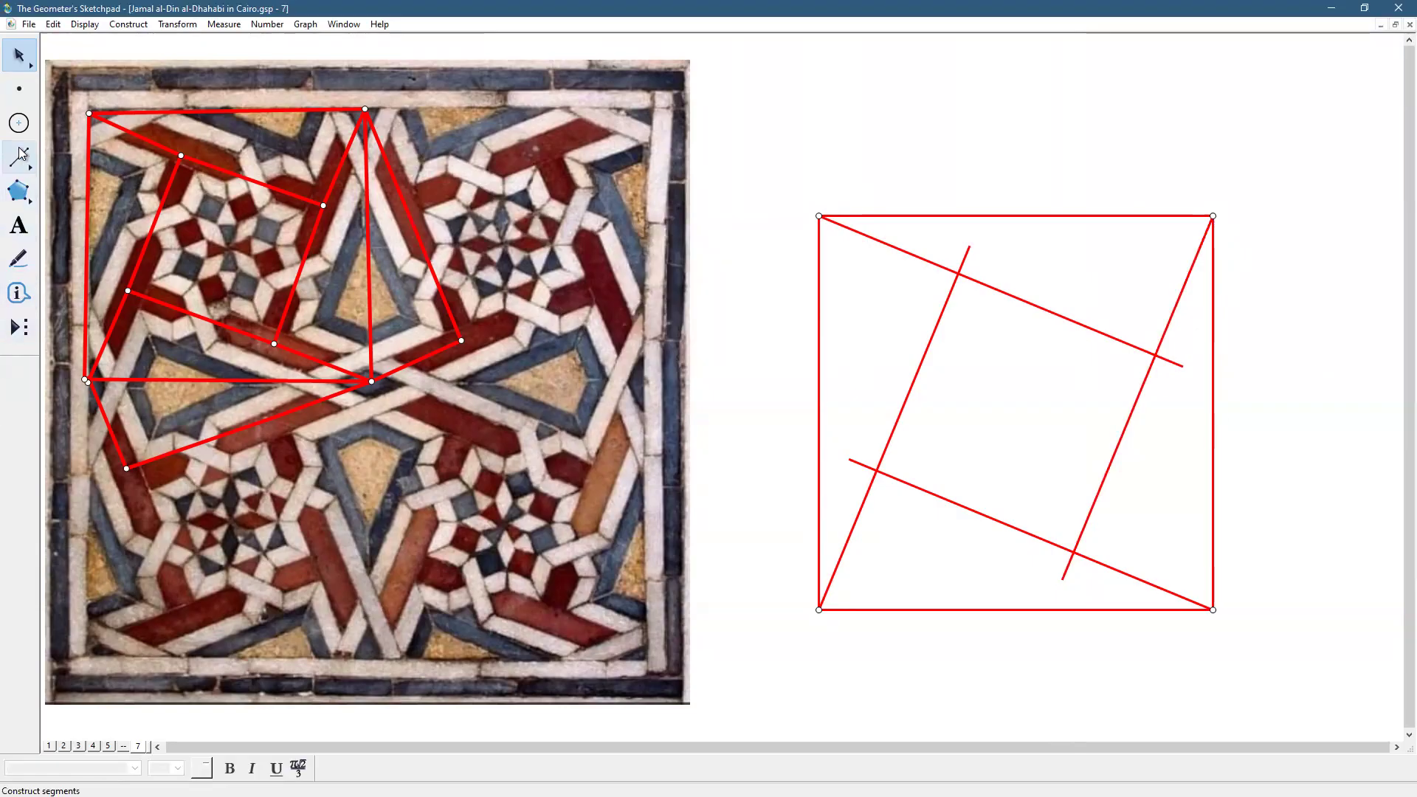
pyautogui.click(21, 155)
pyautogui.moveTo(819, 216); pyautogui.dragTo(1004, 293)
pyautogui.moveTo(1136, 349); pyautogui.dragTo(1156, 354)
pyautogui.moveTo(1213, 218); pyautogui.dragTo(1072, 553)
pyautogui.moveTo(958, 274); pyautogui.dragTo(820, 612)
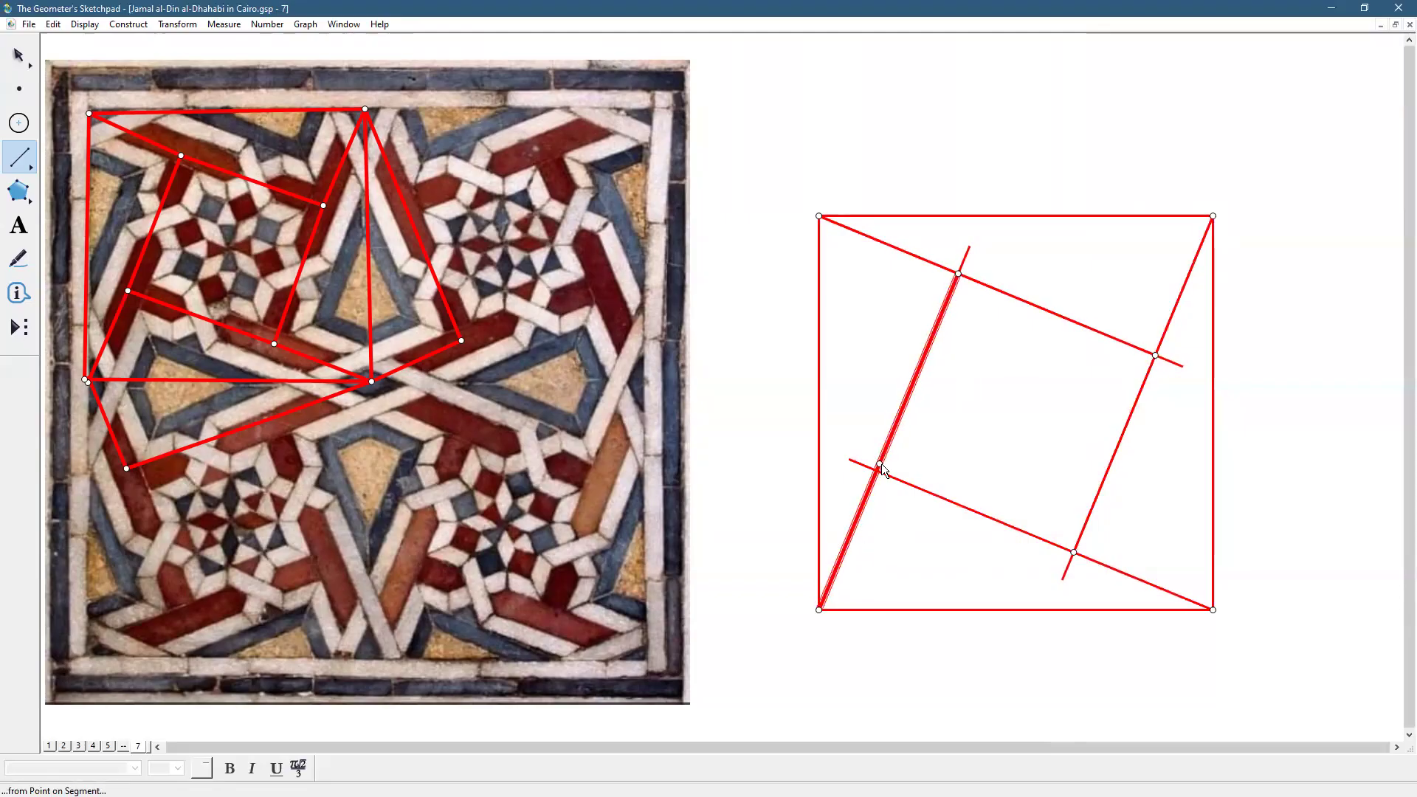
pyautogui.moveTo(877, 471); pyautogui.dragTo(1212, 610)
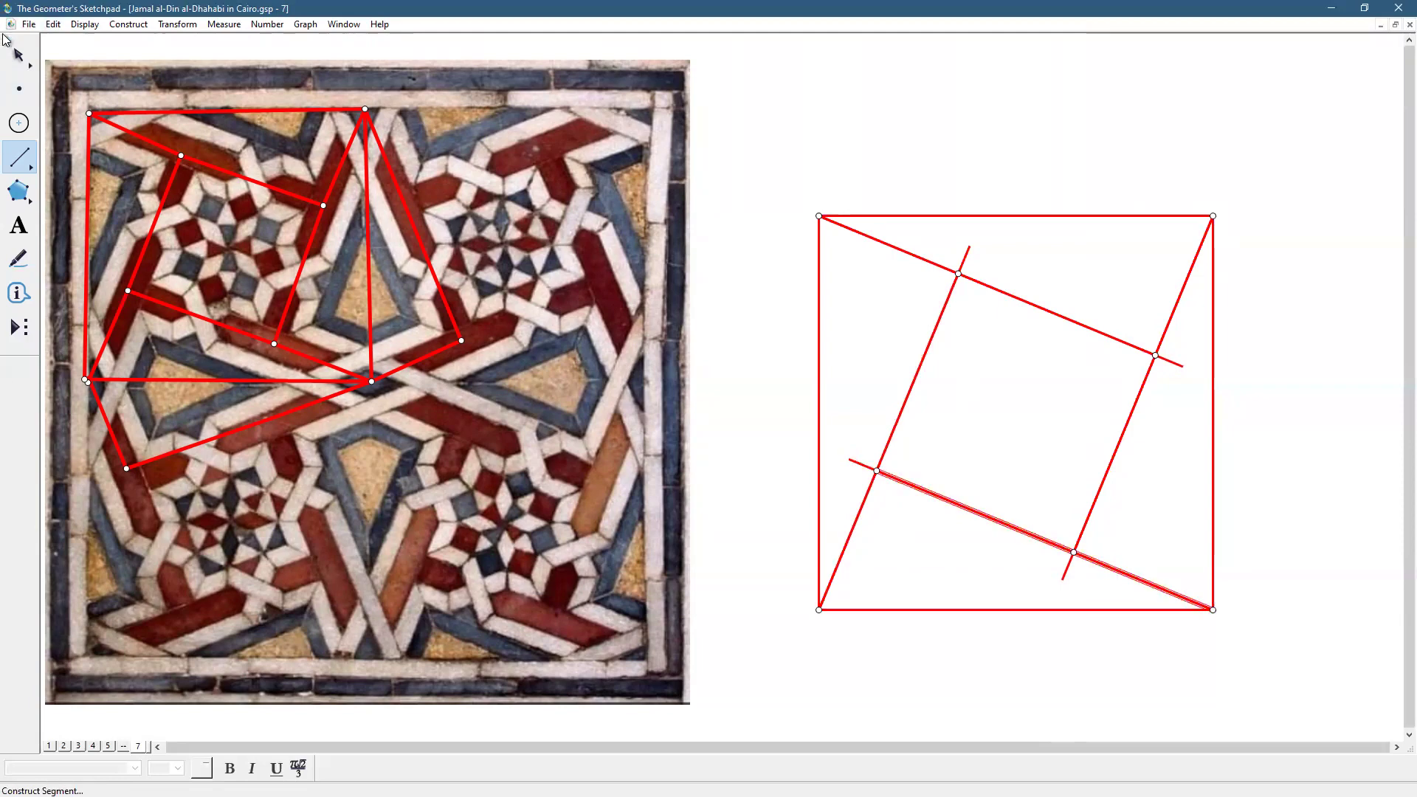
pyautogui.click(18, 55)
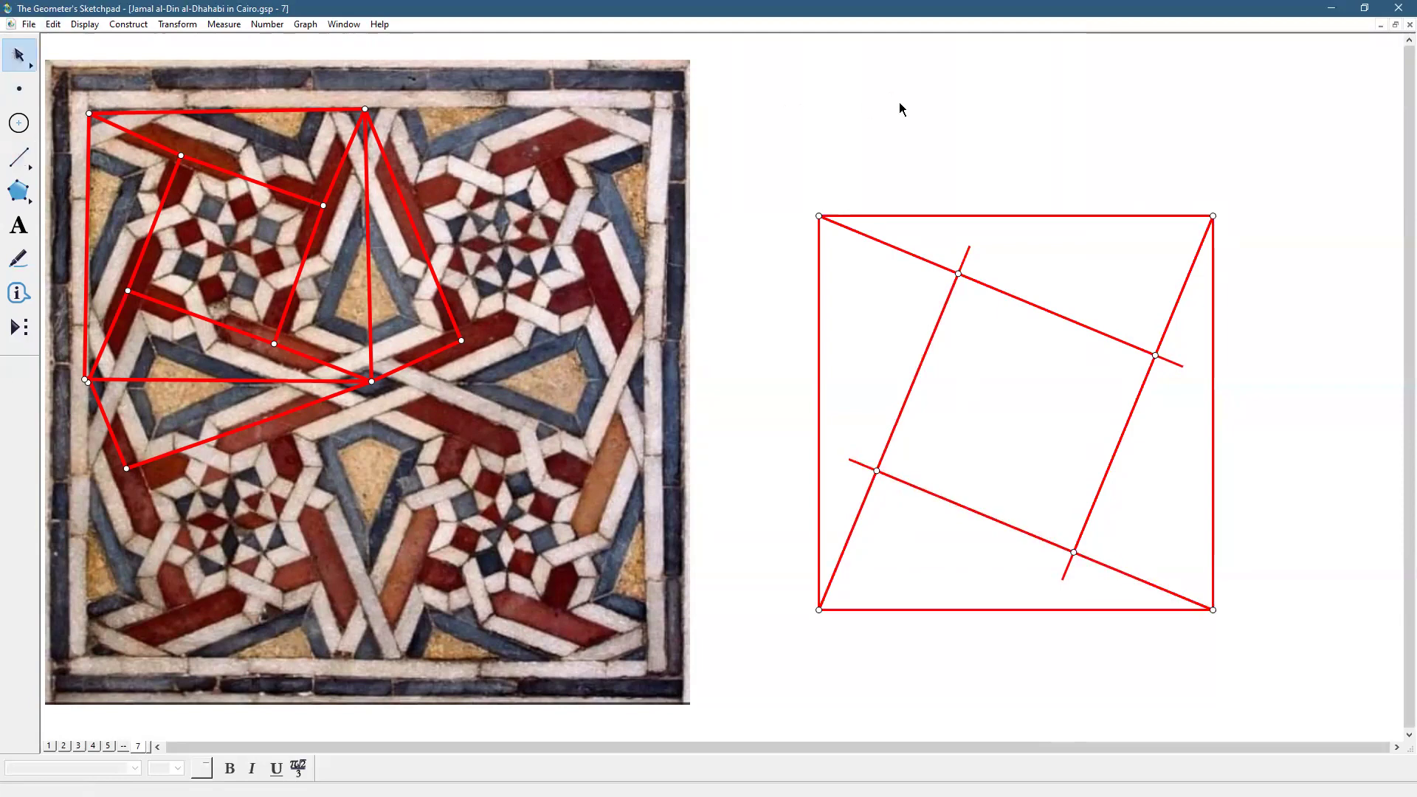
# Select three of the long rotated construction lines
pyautogui.click(968, 253)
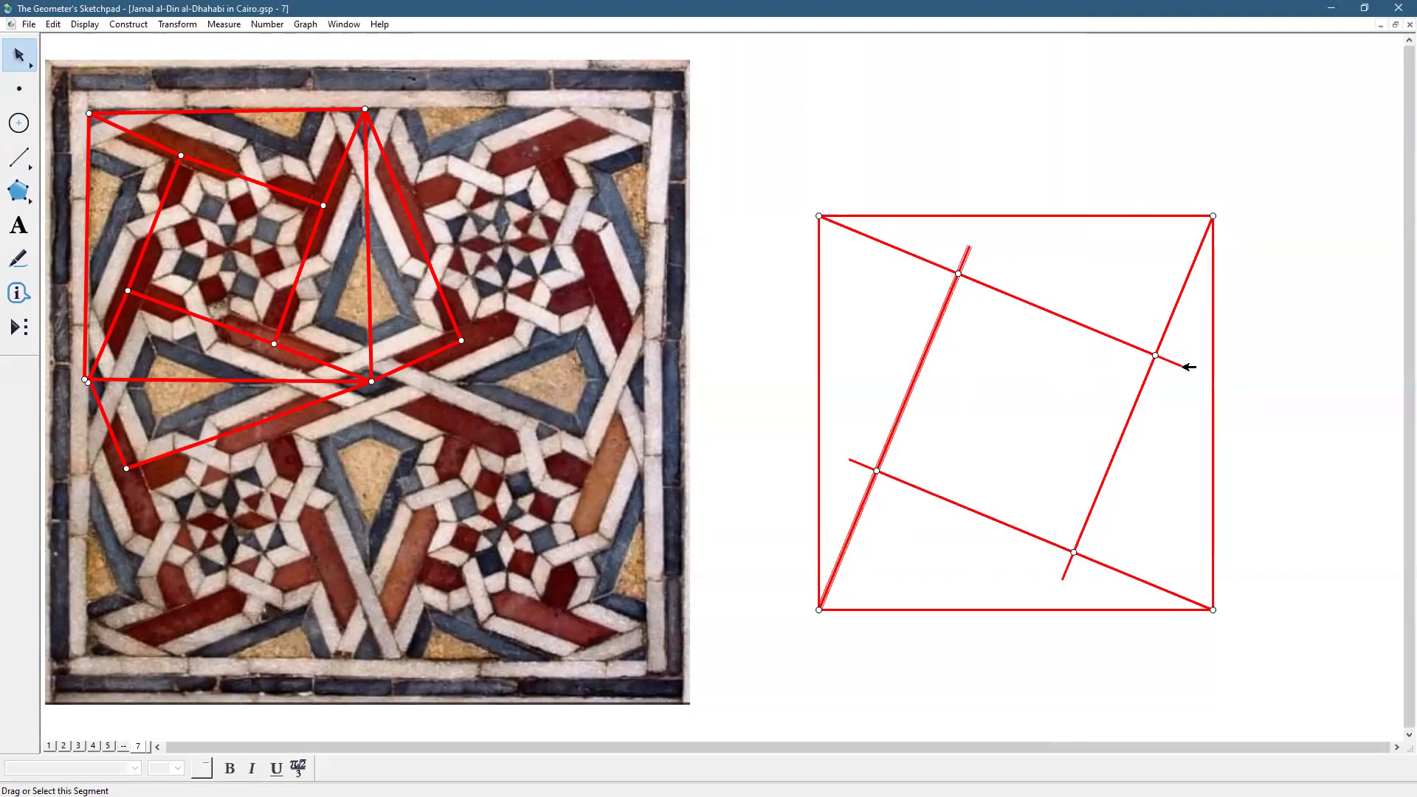
pyautogui.click(1184, 366)
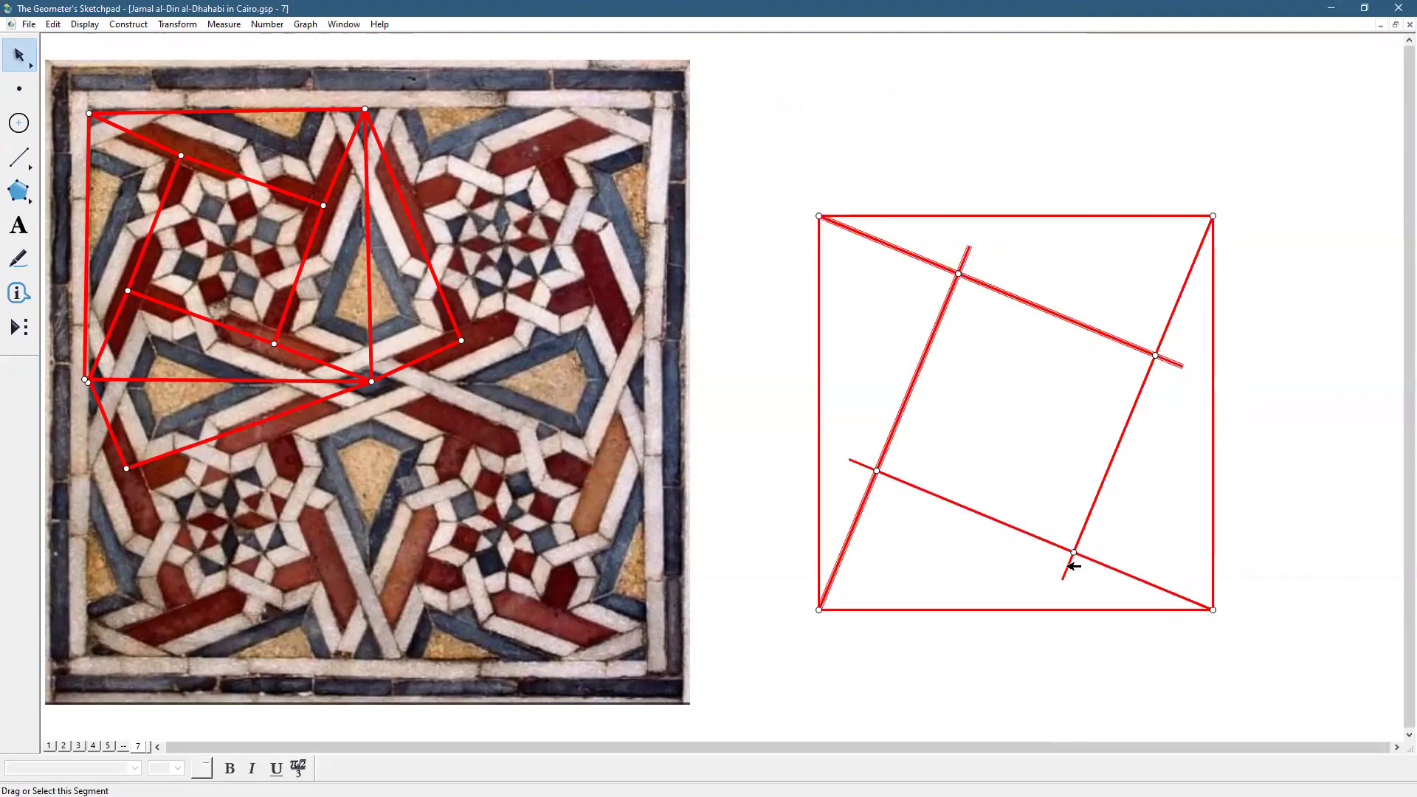
pyautogui.click(1068, 569)
# Add the fourth long rotated line to the selection and hide all four with Display > Hide Segments
pyautogui.click(852, 465)
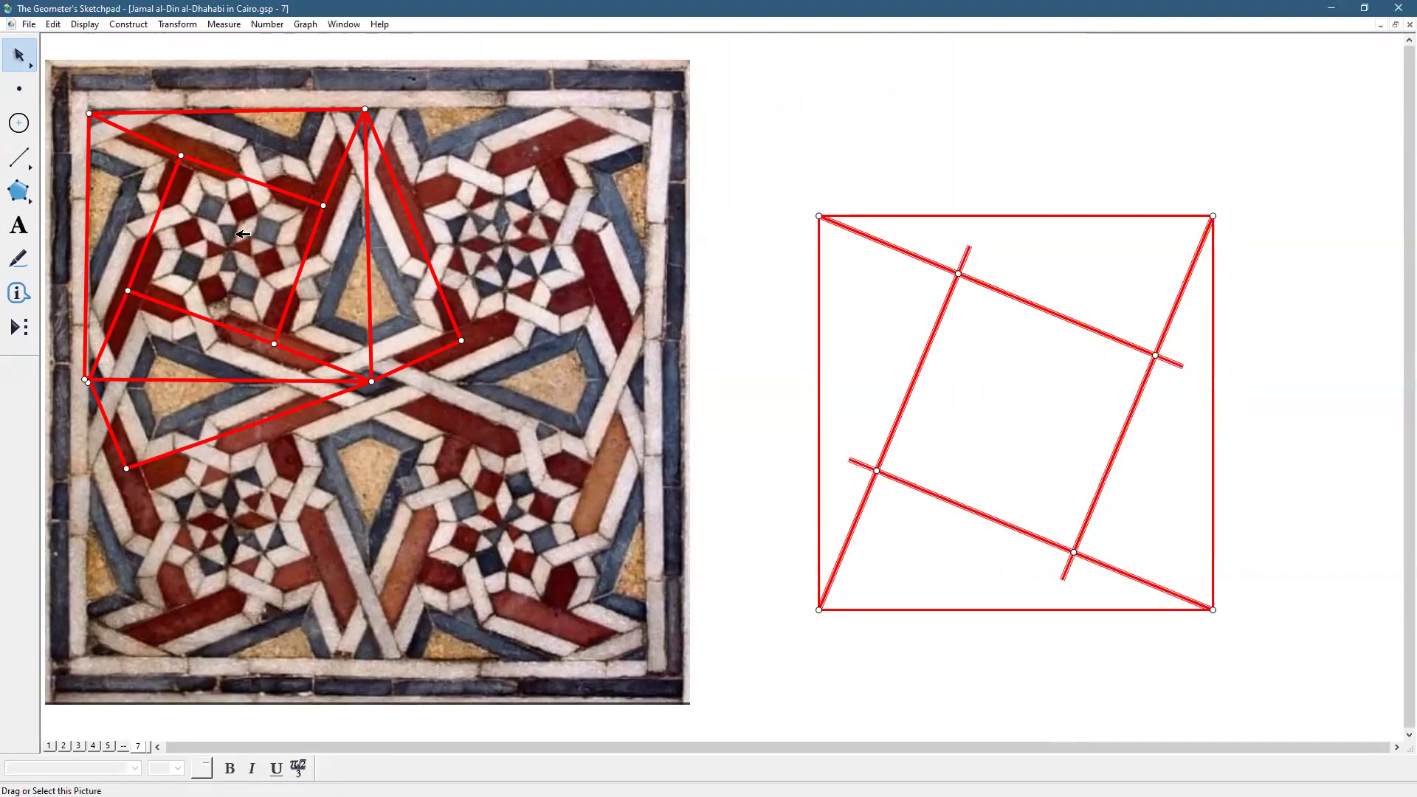
pyautogui.click(82, 25)
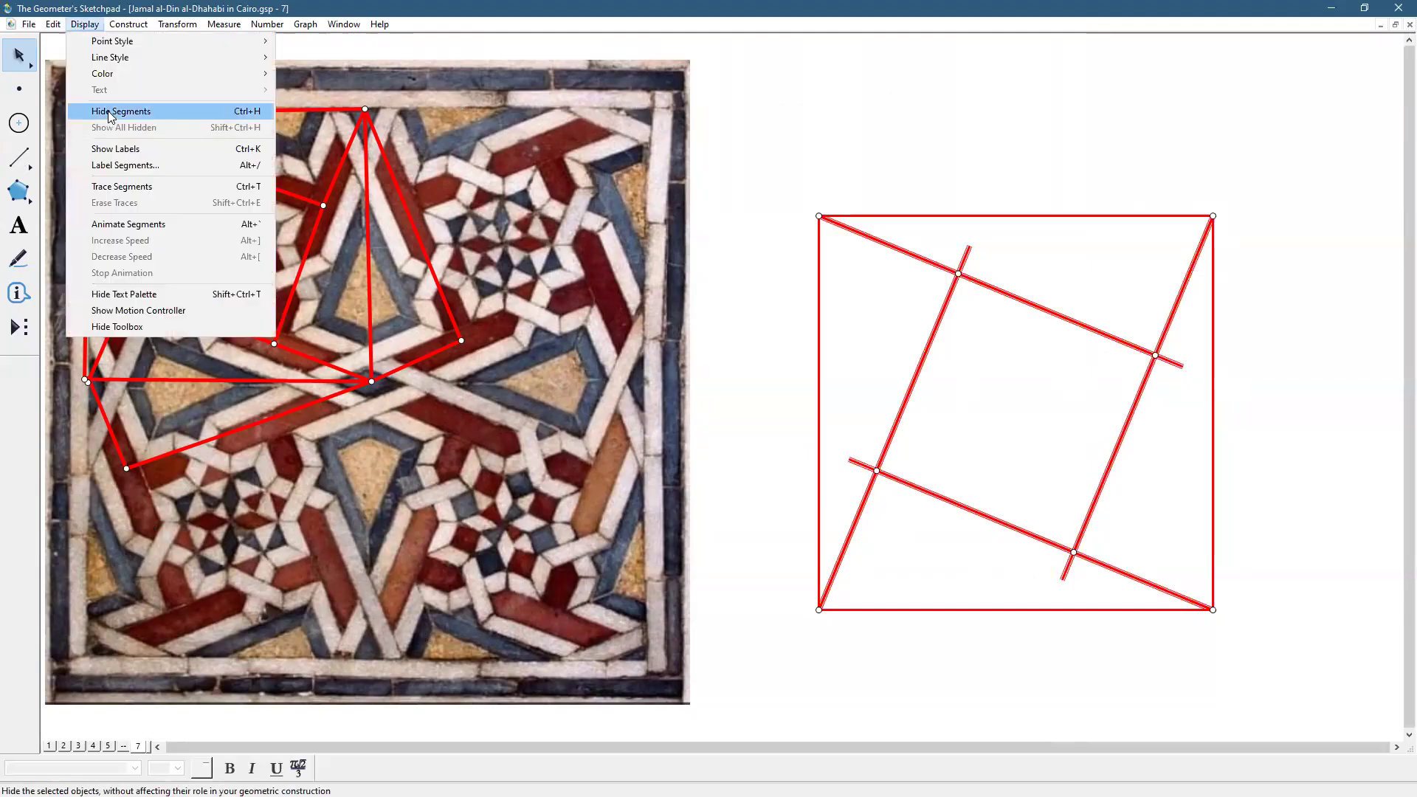
pyautogui.click(110, 116)
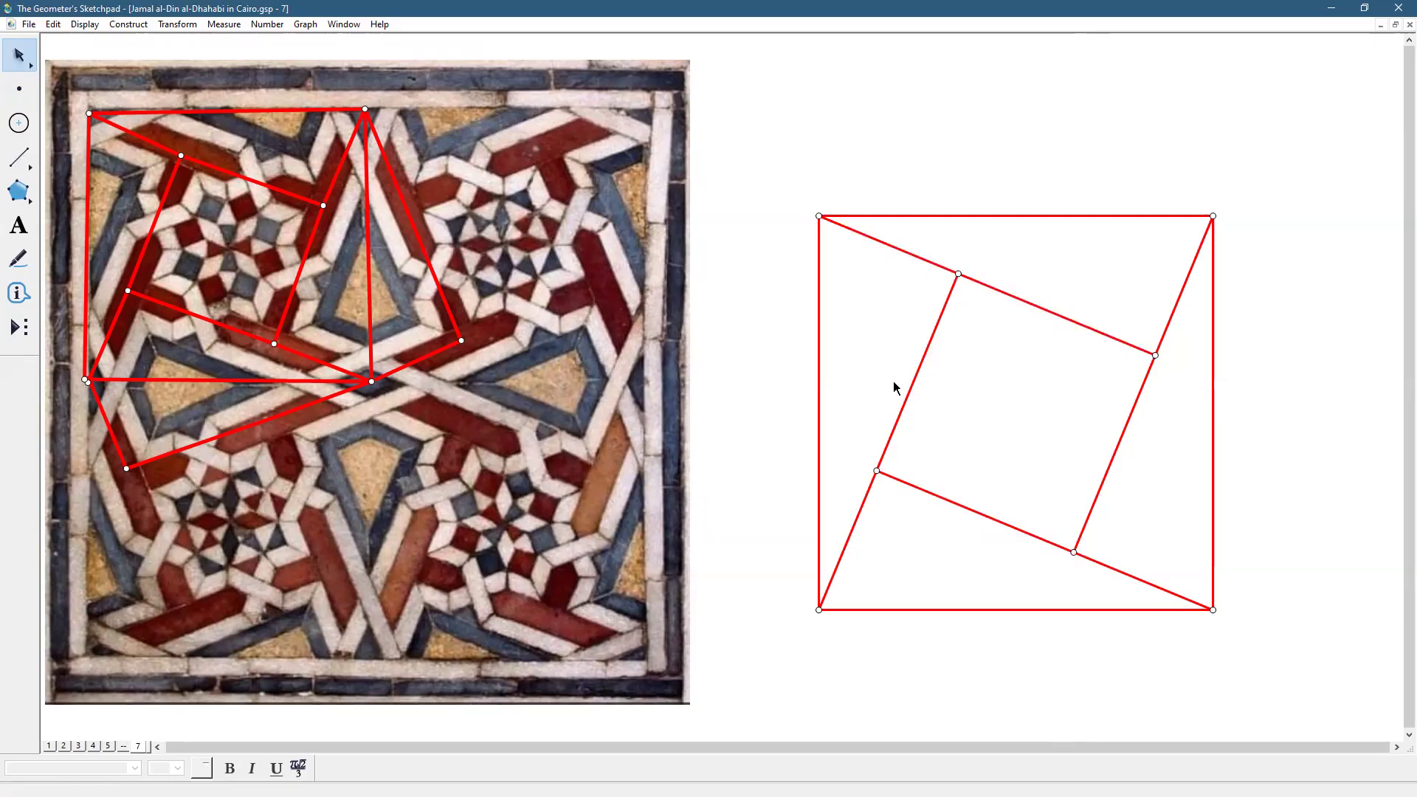
pyautogui.click(913, 379)
# Drag the square figure up-left and mark its top-left corner as the dilation centre
pyautogui.moveTo(913, 379); pyautogui.dragTo(854, 318)
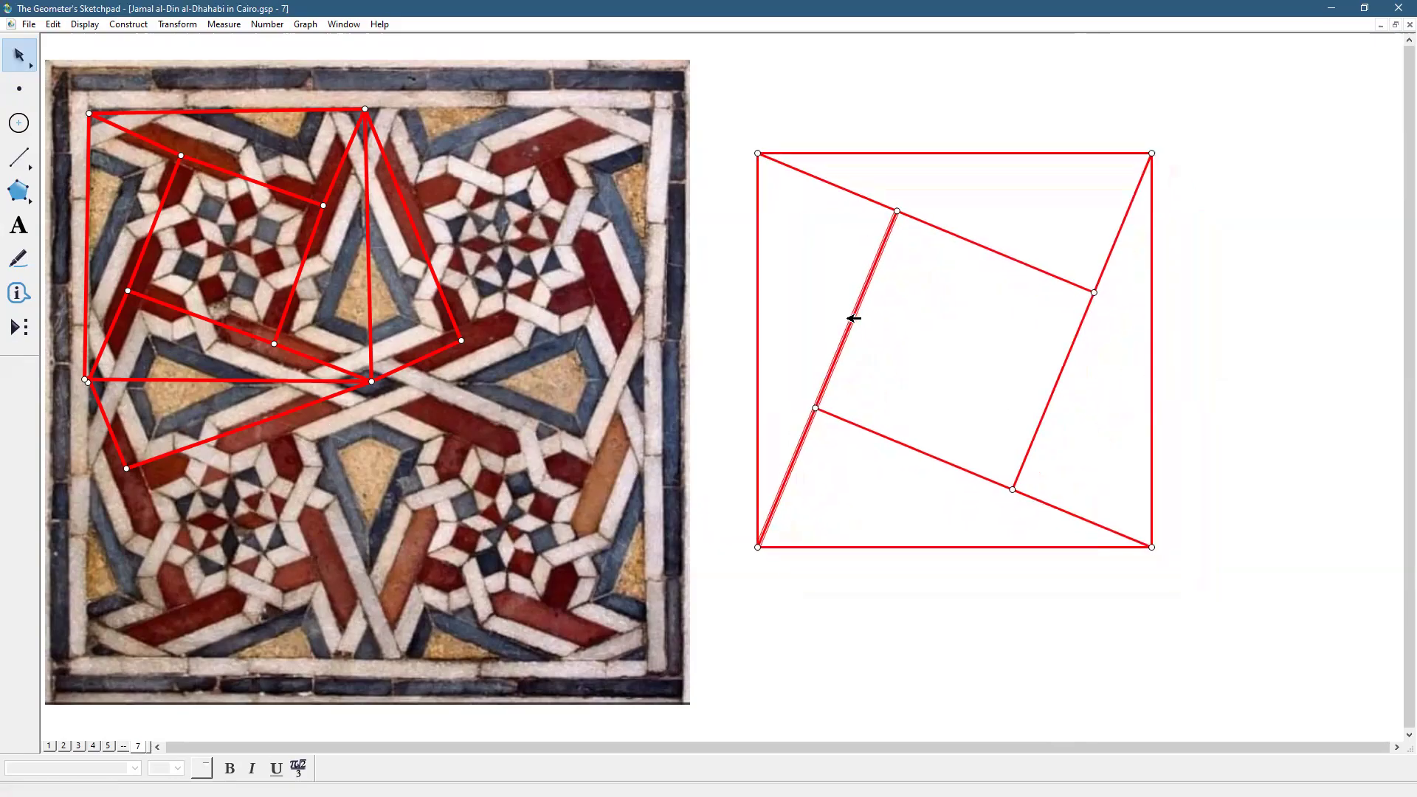
pyautogui.click(1220, 426)
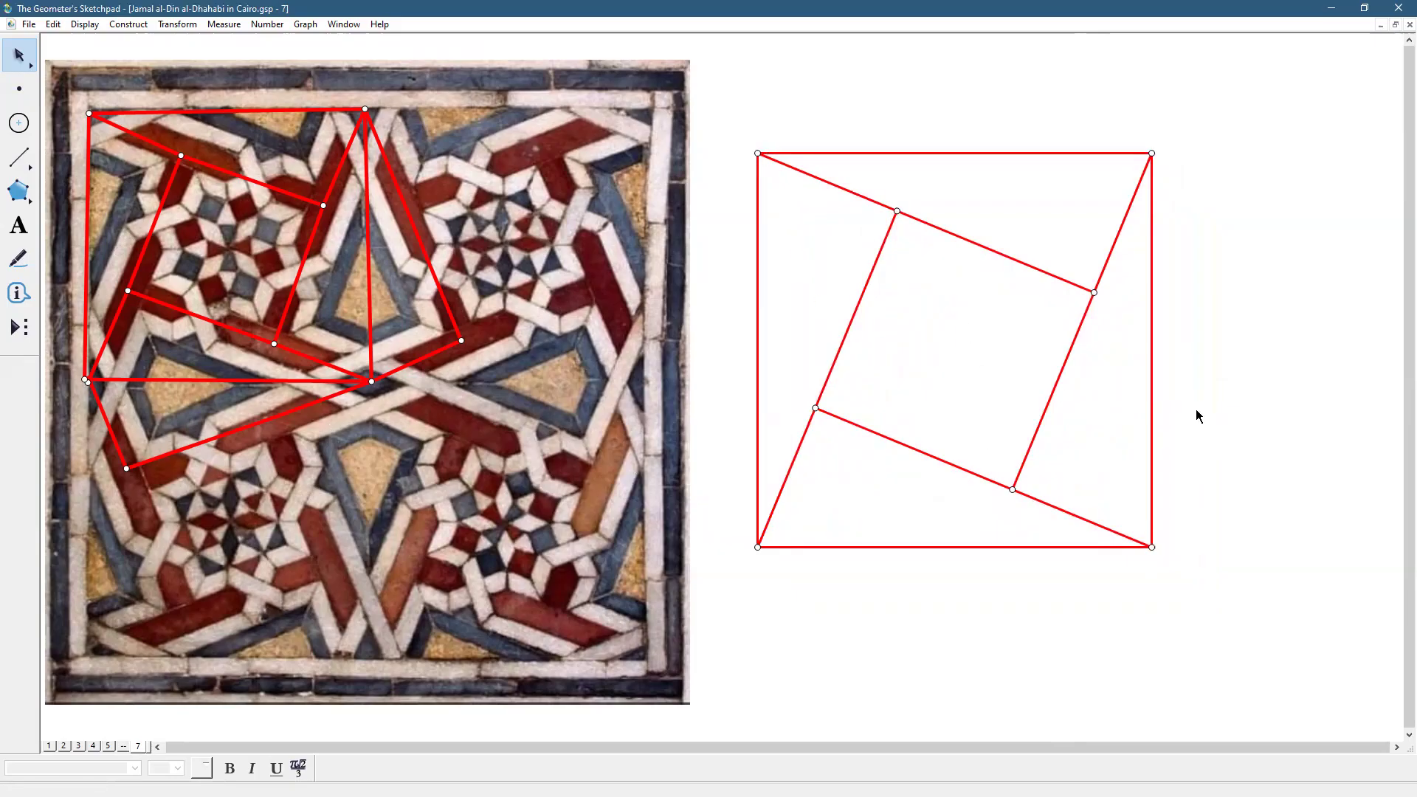
pyautogui.doubleClick(758, 152)
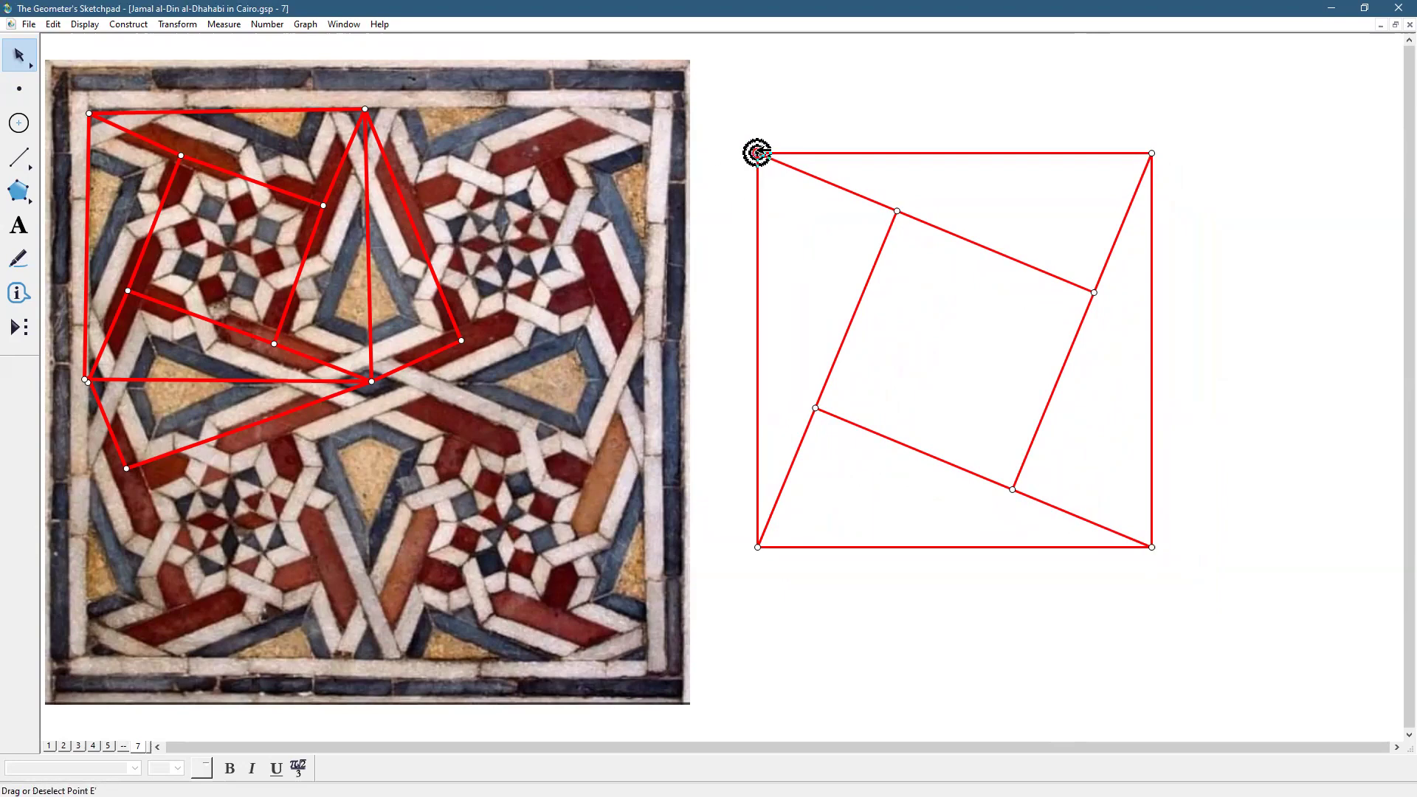
pyautogui.moveTo(21, 65); pyautogui.dragTo(127, 53)
# Shrink the figure toward that corner, mark its right edge as mirror, and select the whole pattern
pyautogui.moveTo(1097, 545); pyautogui.dragTo(937, 408)
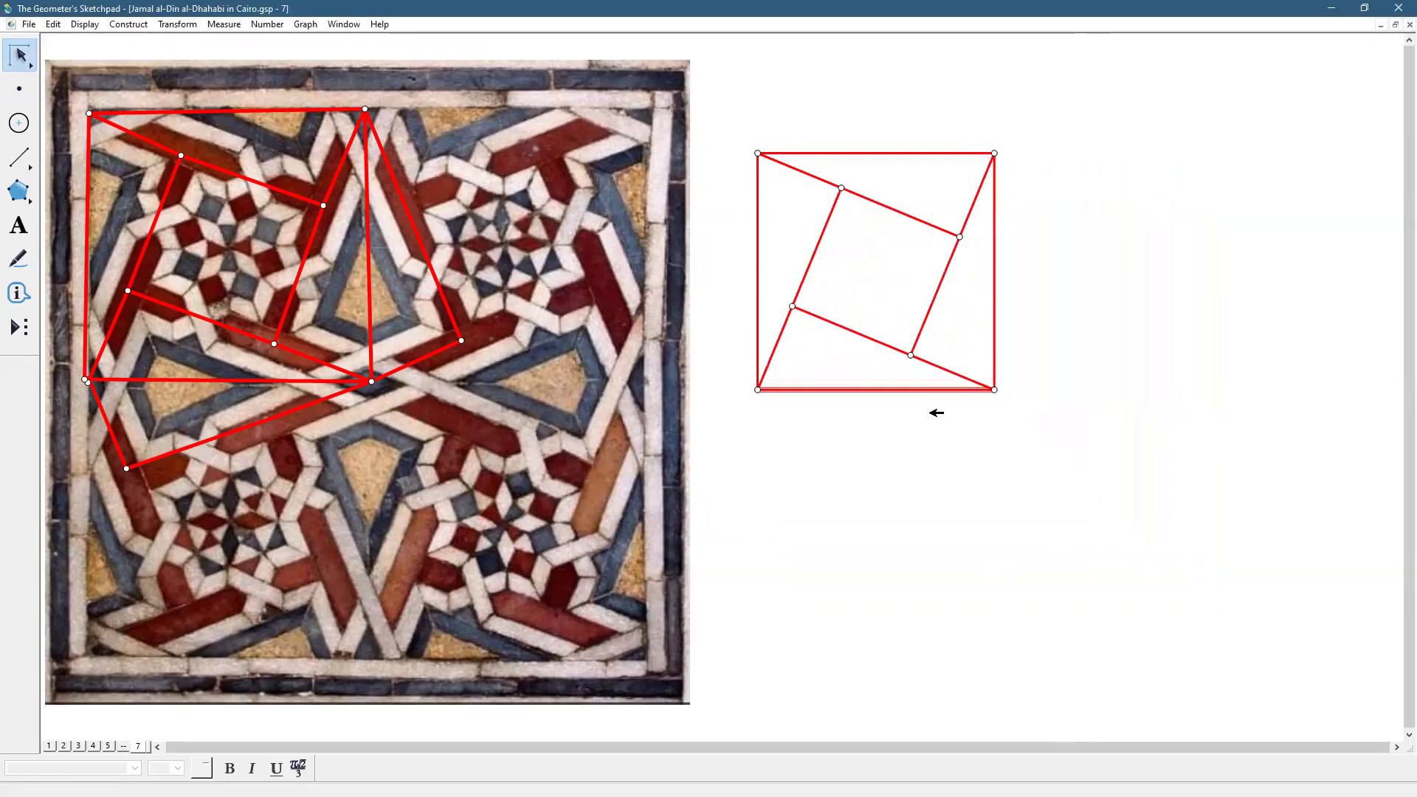
pyautogui.click(1140, 368)
pyautogui.doubleClick(995, 314)
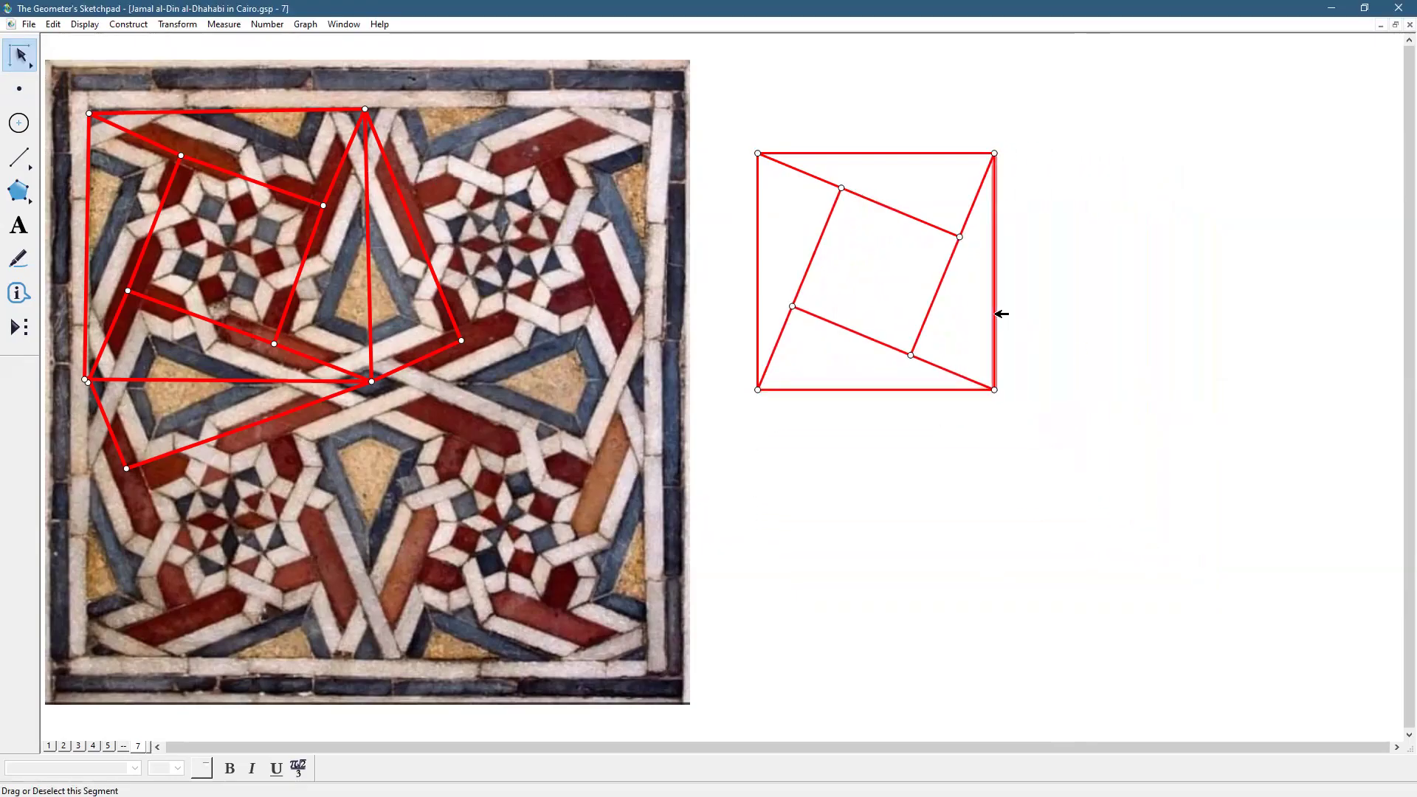
pyautogui.moveTo(737, 131); pyautogui.dragTo(987, 418)
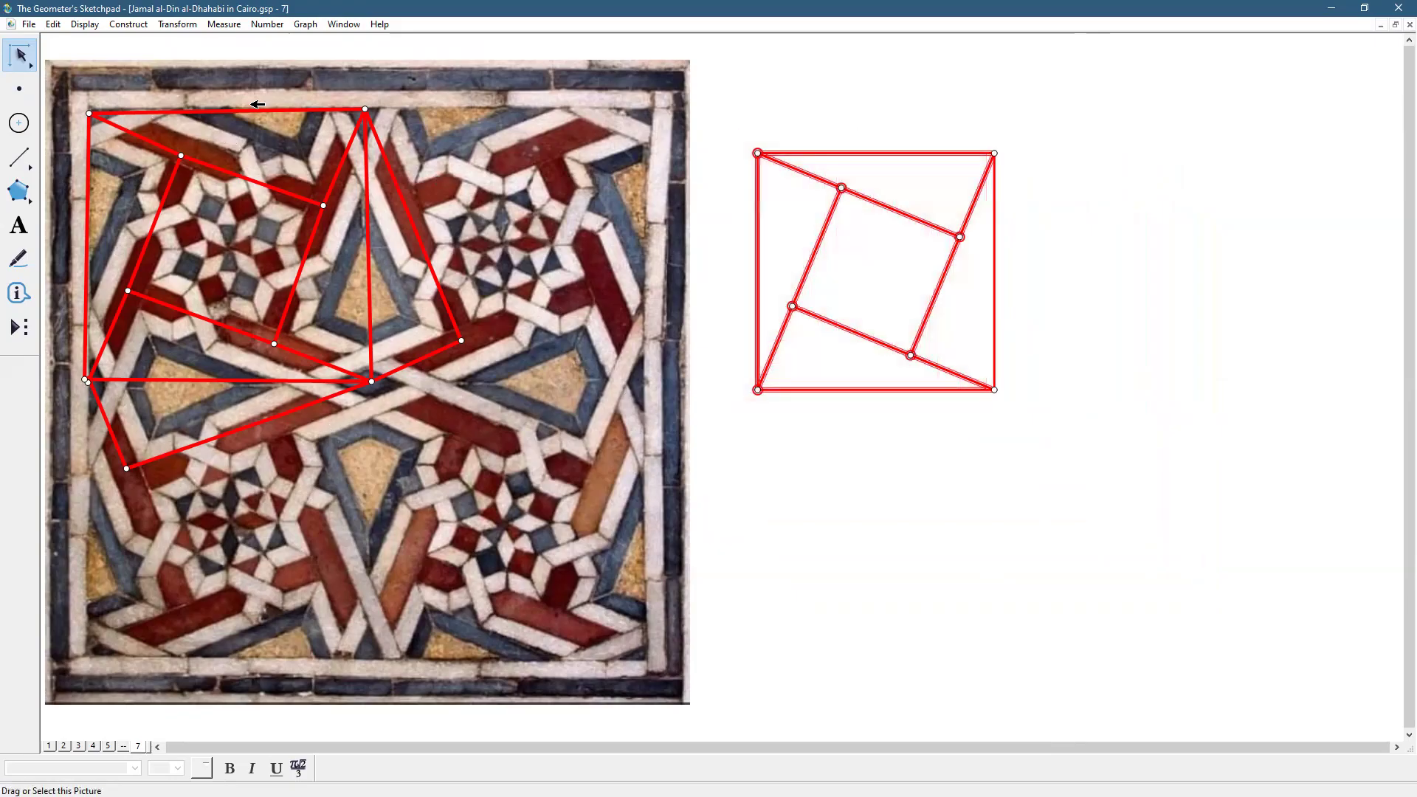
# Reflect the pinwheel square across its right edge to form a two-square rectangle
pyautogui.click(178, 25)
pyautogui.click(186, 194)
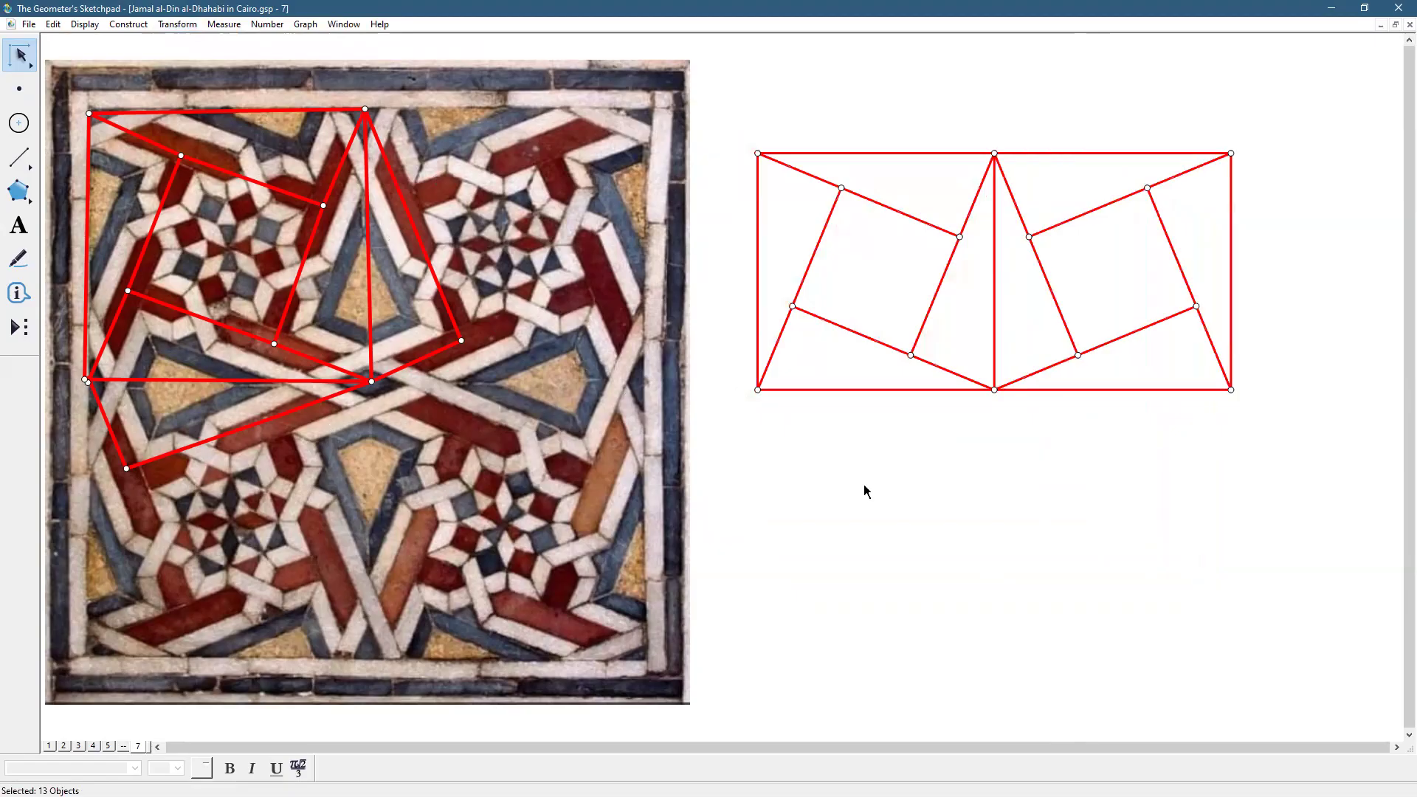
pyautogui.click(885, 389)
pyautogui.click(800, 278)
# Select both squares and reflect them across the marked bottom mirror line
pyautogui.moveTo(731, 138); pyautogui.dragTo(1241, 380)
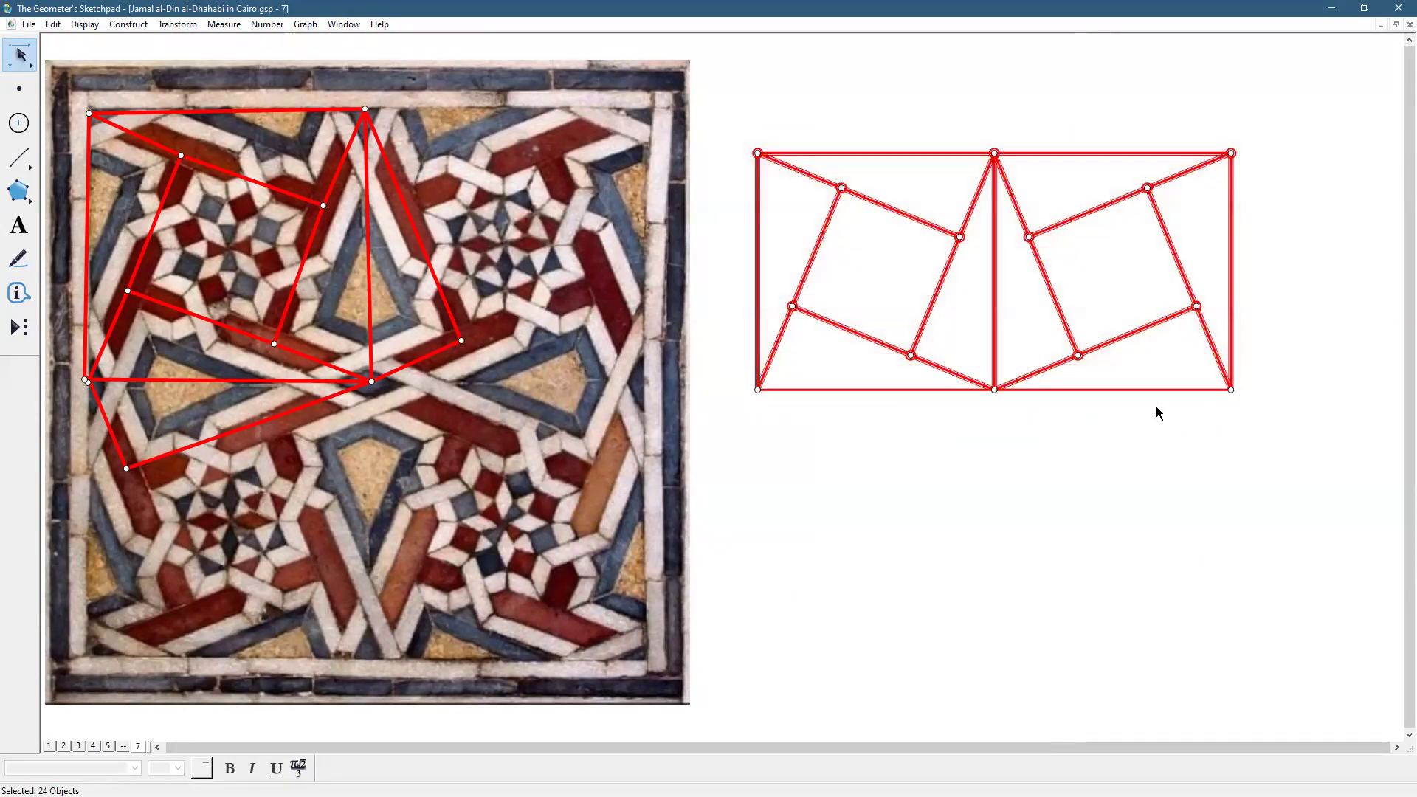
pyautogui.click(174, 25)
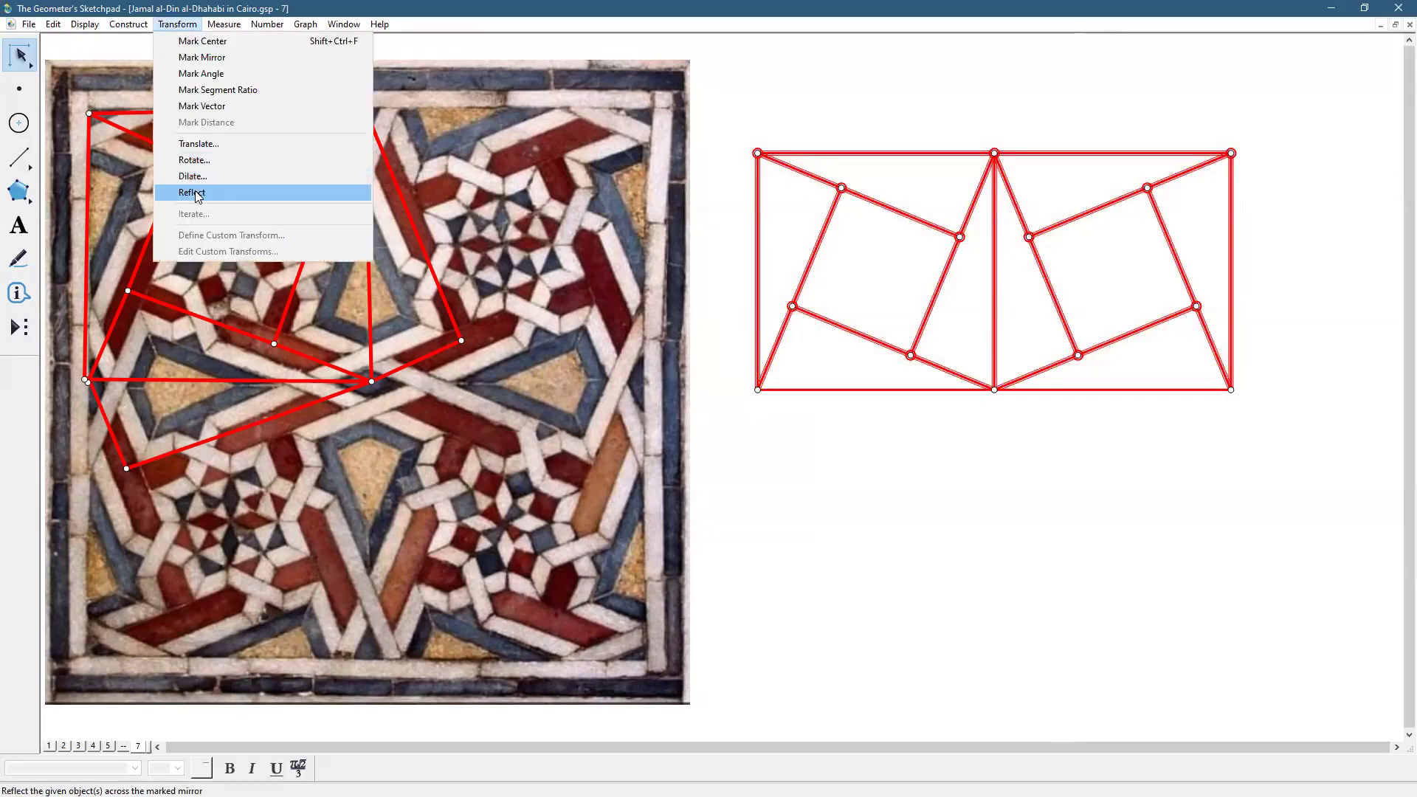
pyautogui.click(194, 192)
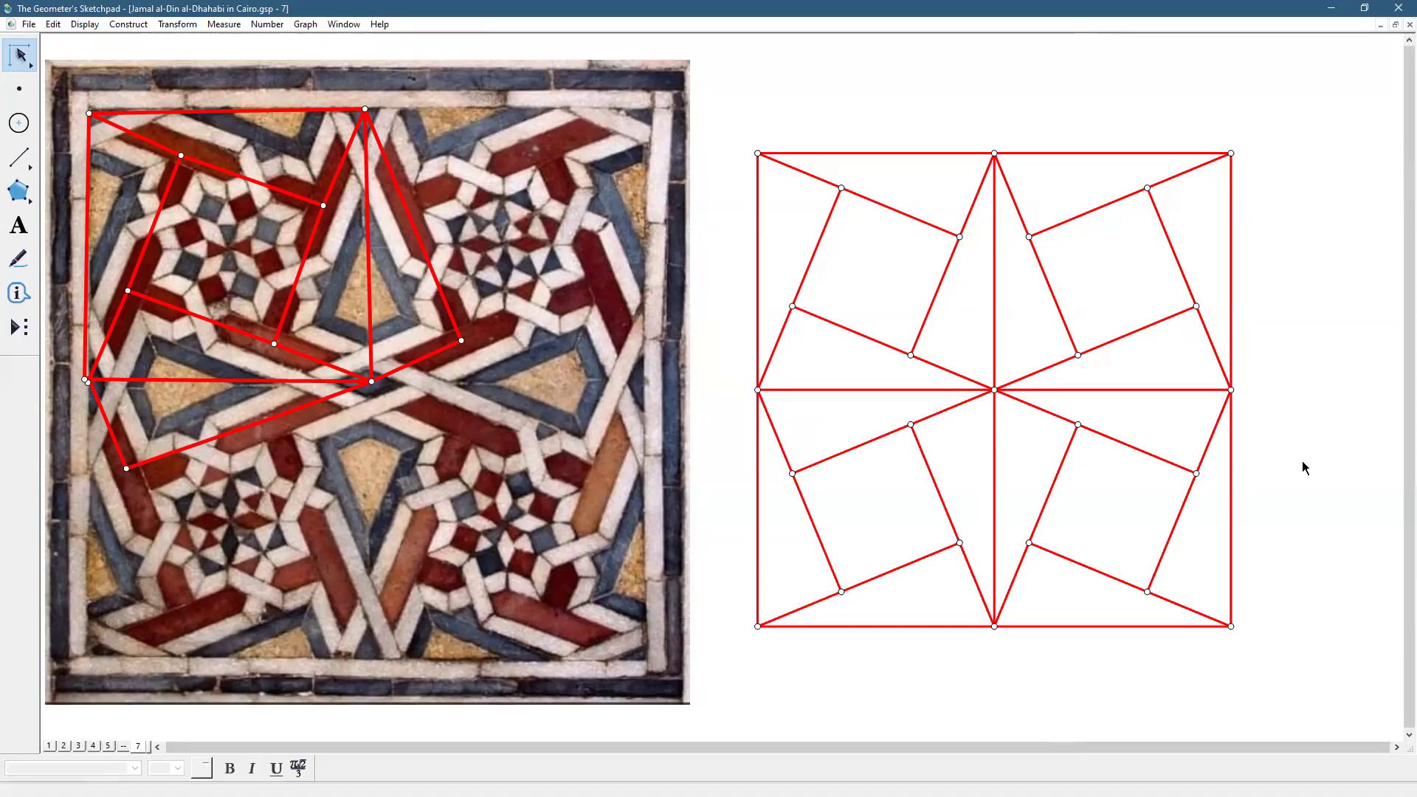
# Make the four central midline segments Thin, deselect them, and go to page 2
pyautogui.click(995, 344)
pyautogui.click(1037, 390)
pyautogui.click(995, 426)
pyautogui.click(930, 391)
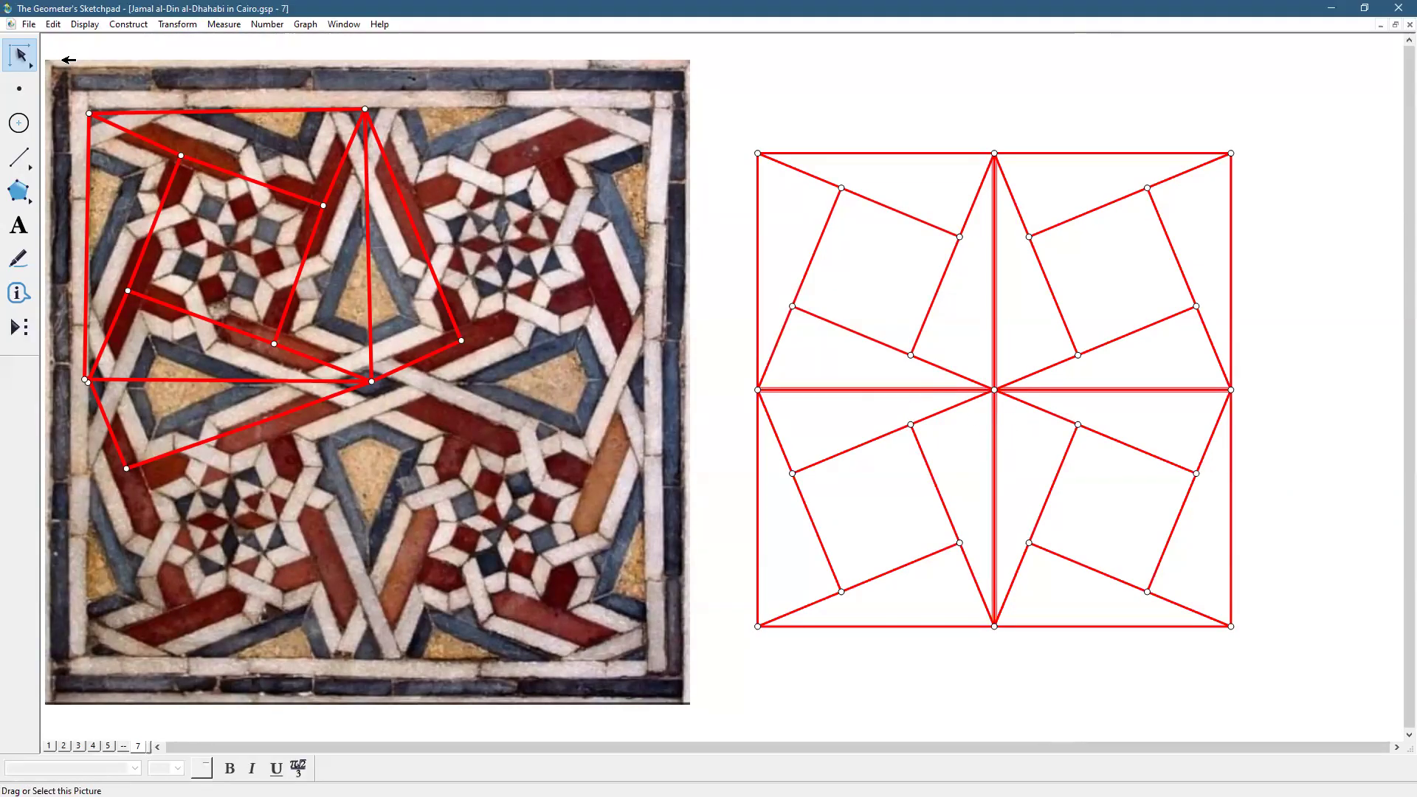
pyautogui.click(83, 27)
pyautogui.moveTo(104, 58)
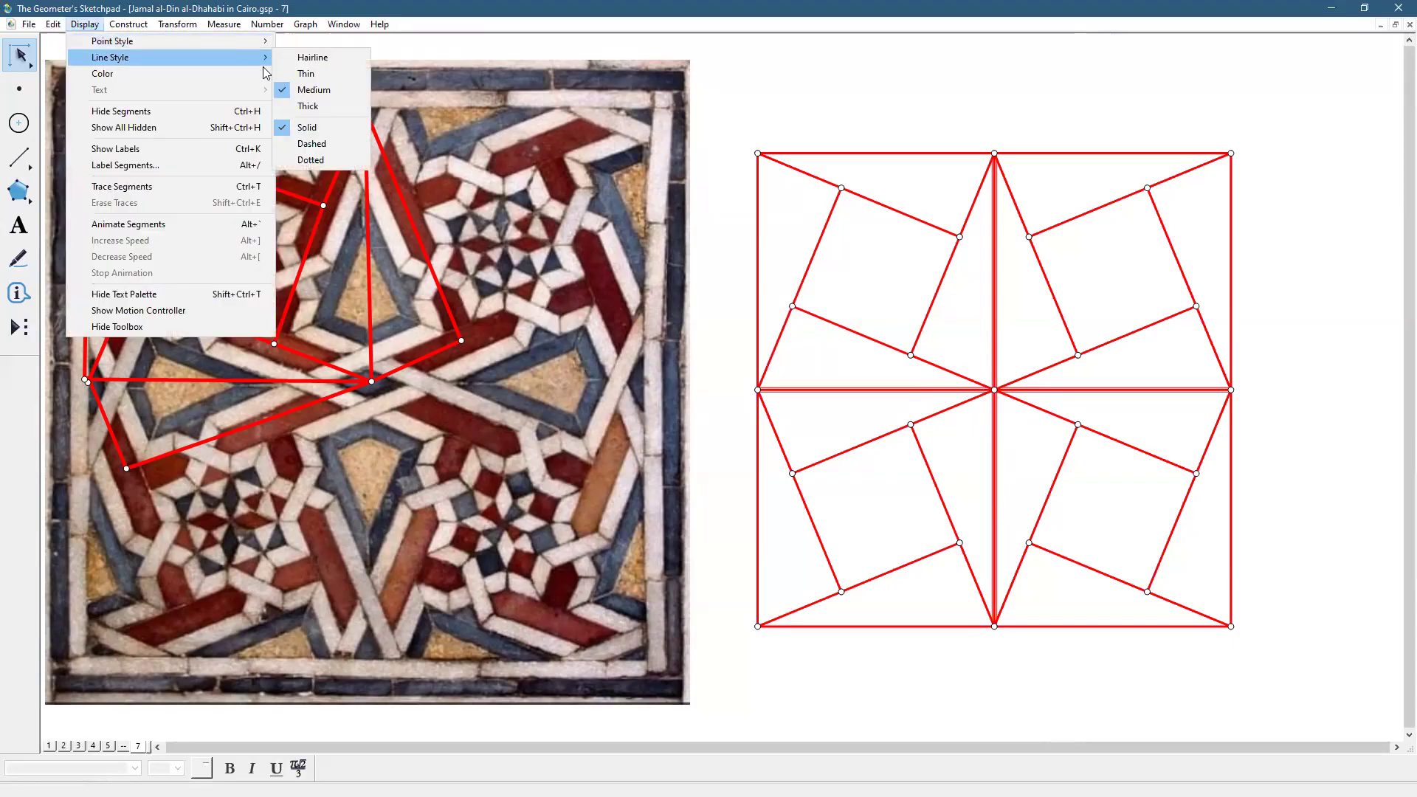
pyautogui.click(299, 81)
pyautogui.click(1341, 383)
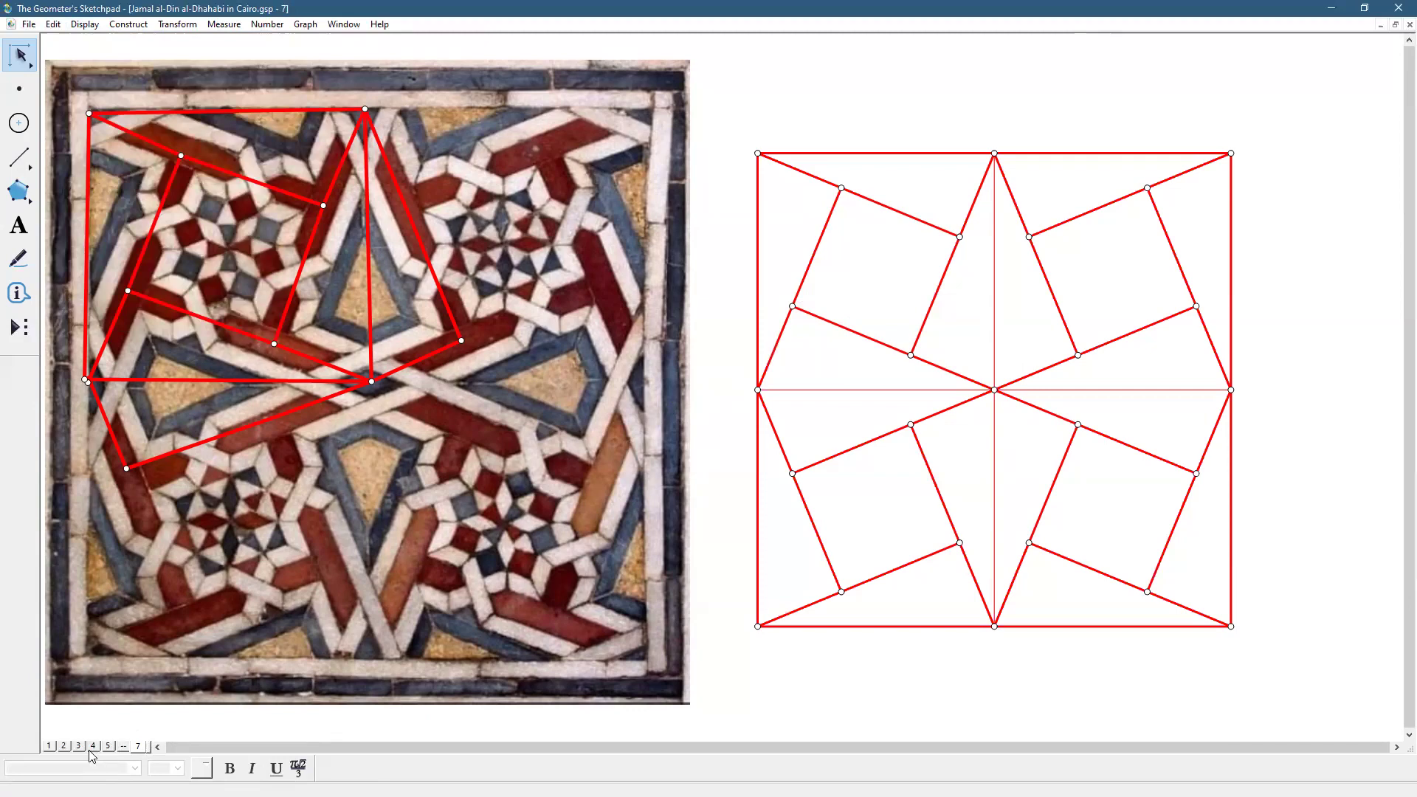
pyautogui.click(64, 747)
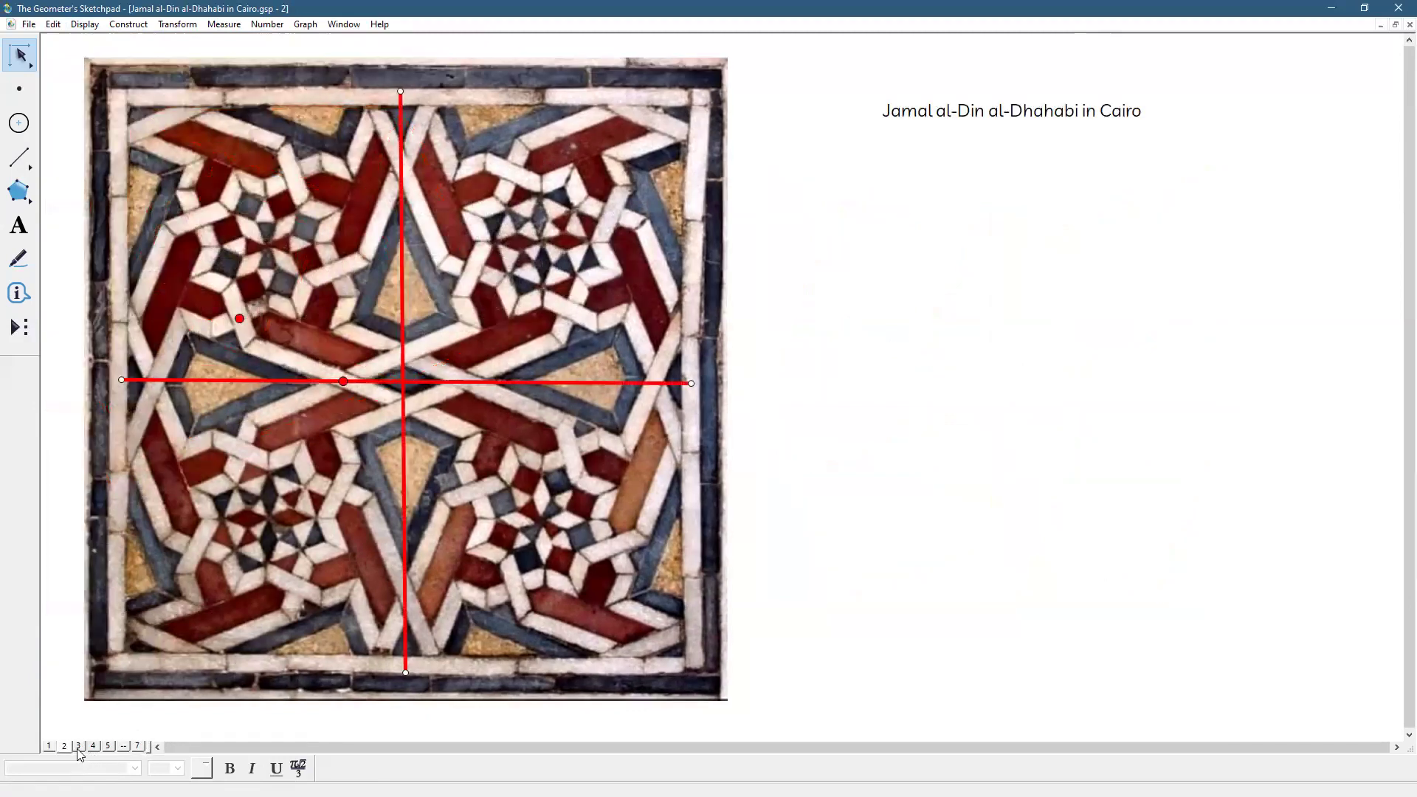
# Step through pages 3 and 4 to reach page 5 with the Cairo tile photo
pyautogui.click(80, 747)
pyautogui.click(93, 747)
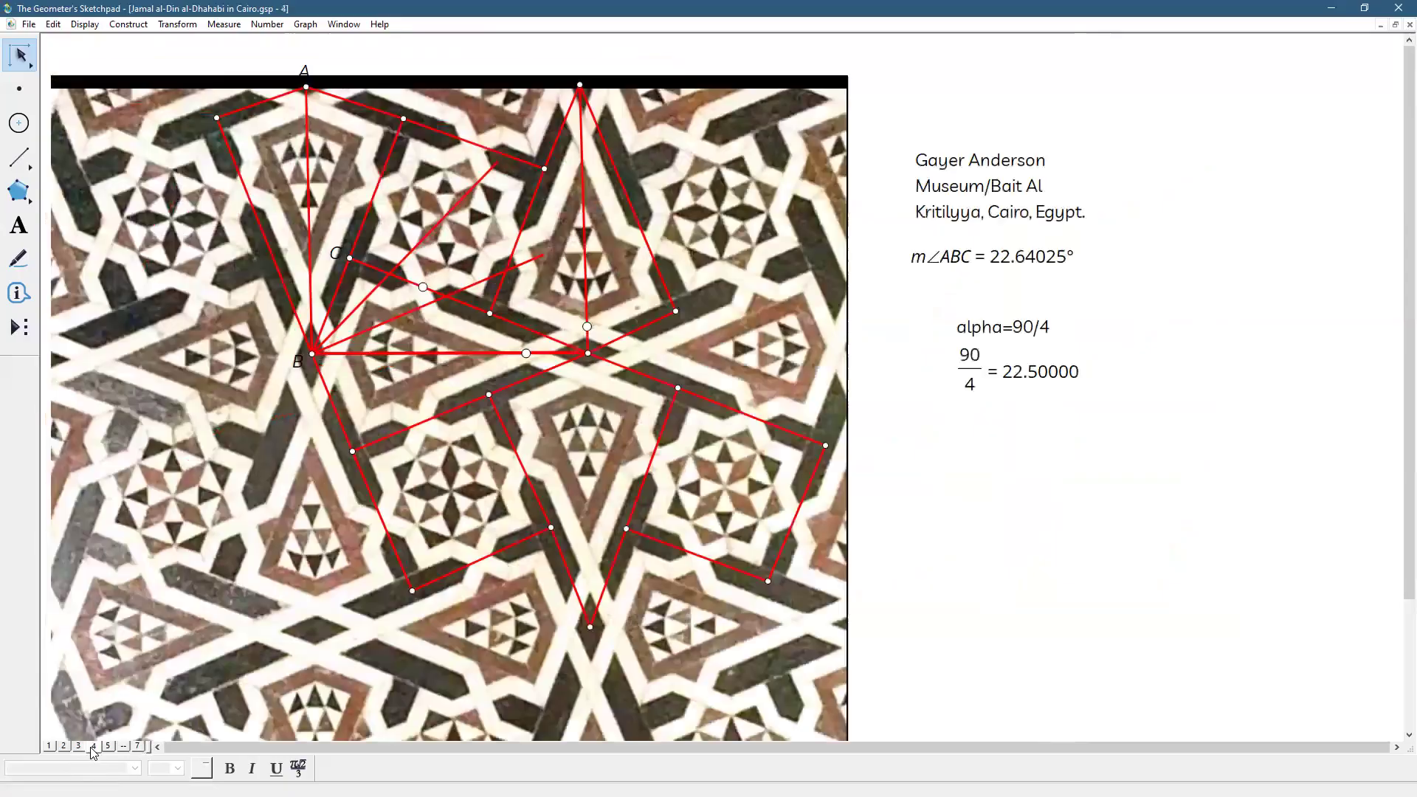
pyautogui.click(109, 747)
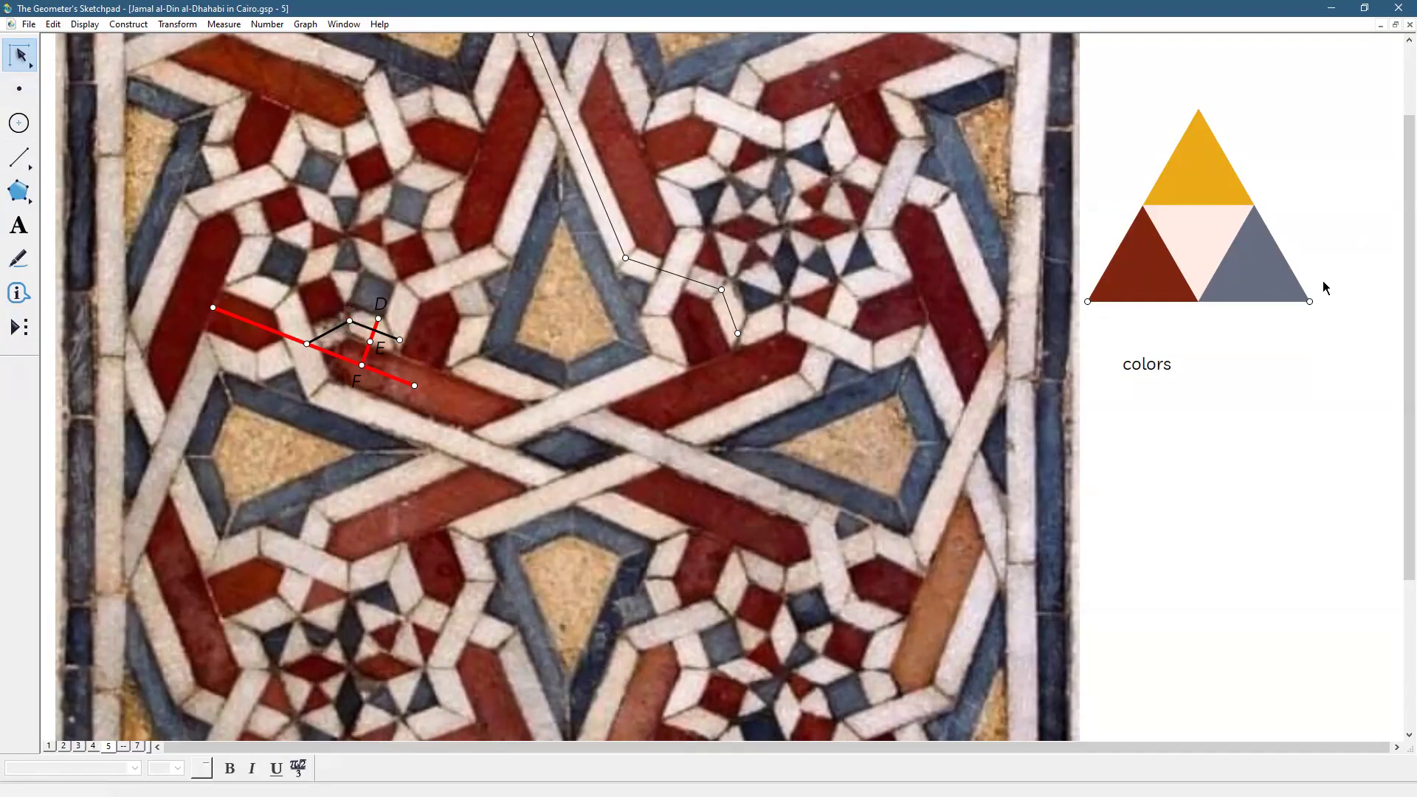
# Delete the colour triangle's vertices and its colors label
pyautogui.click(1309, 301)
pyautogui.click(1086, 301)
pyautogui.click(1128, 375)
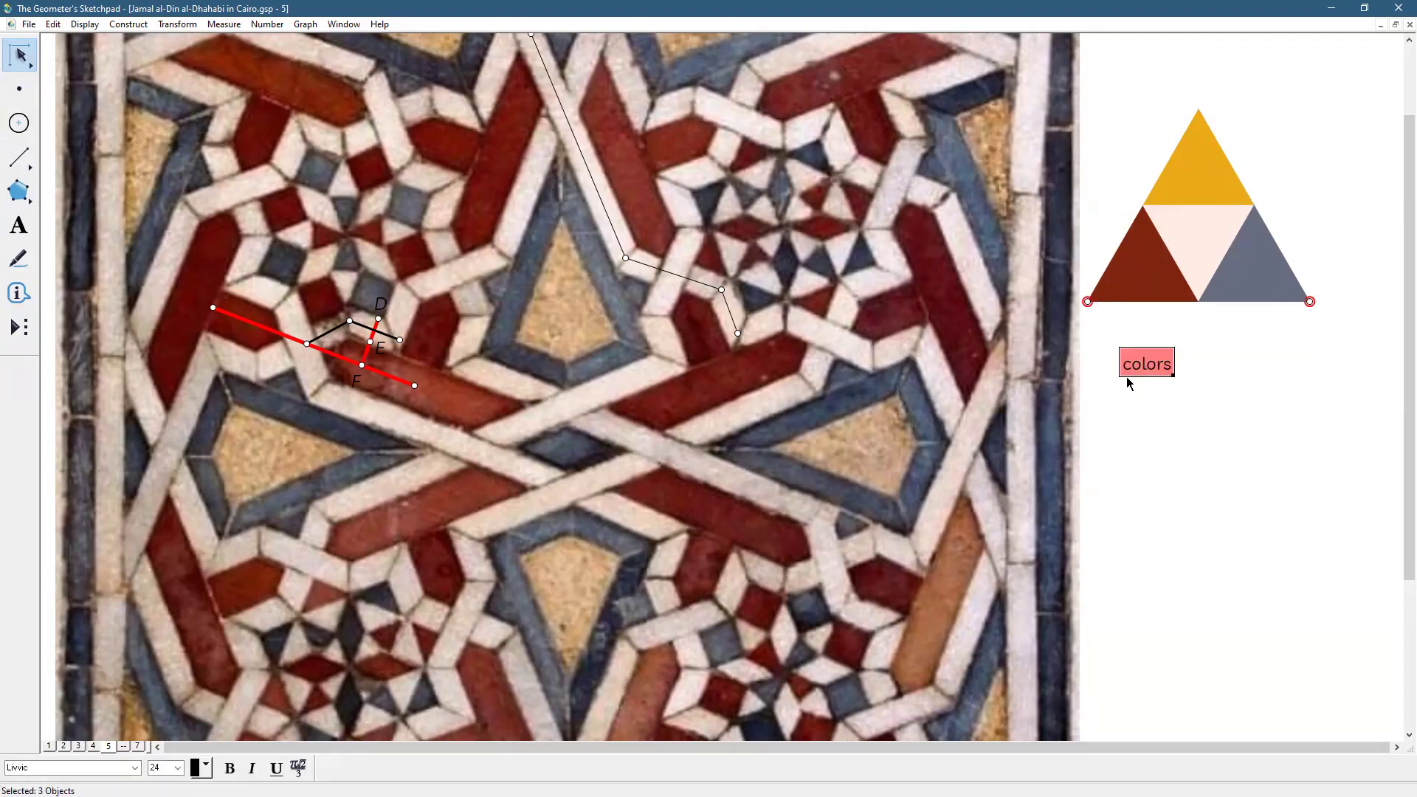
pyautogui.press('Delete')
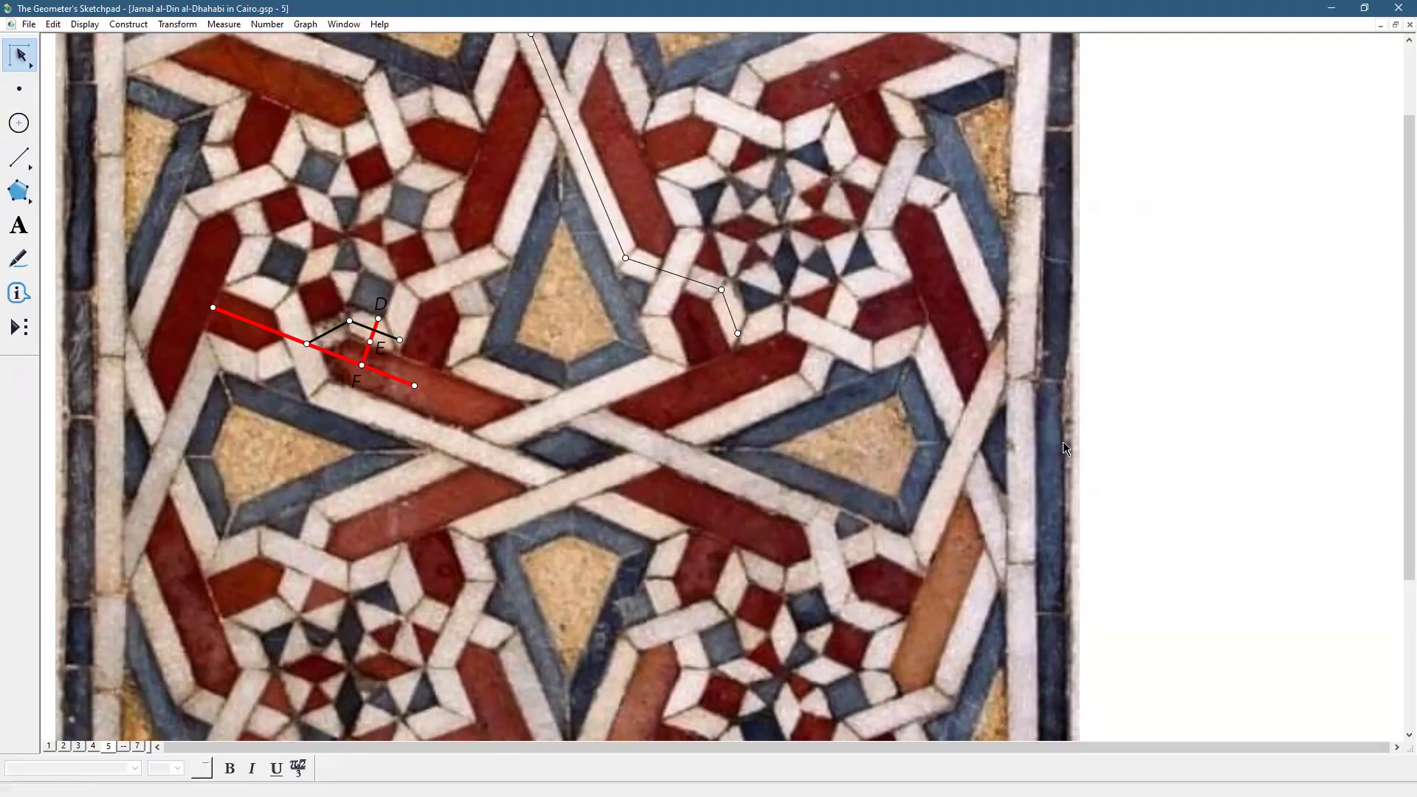
# Select all and enlarge the tile photo together with its construction, then deselect
pyautogui.click(51, 27)
pyautogui.click(86, 166)
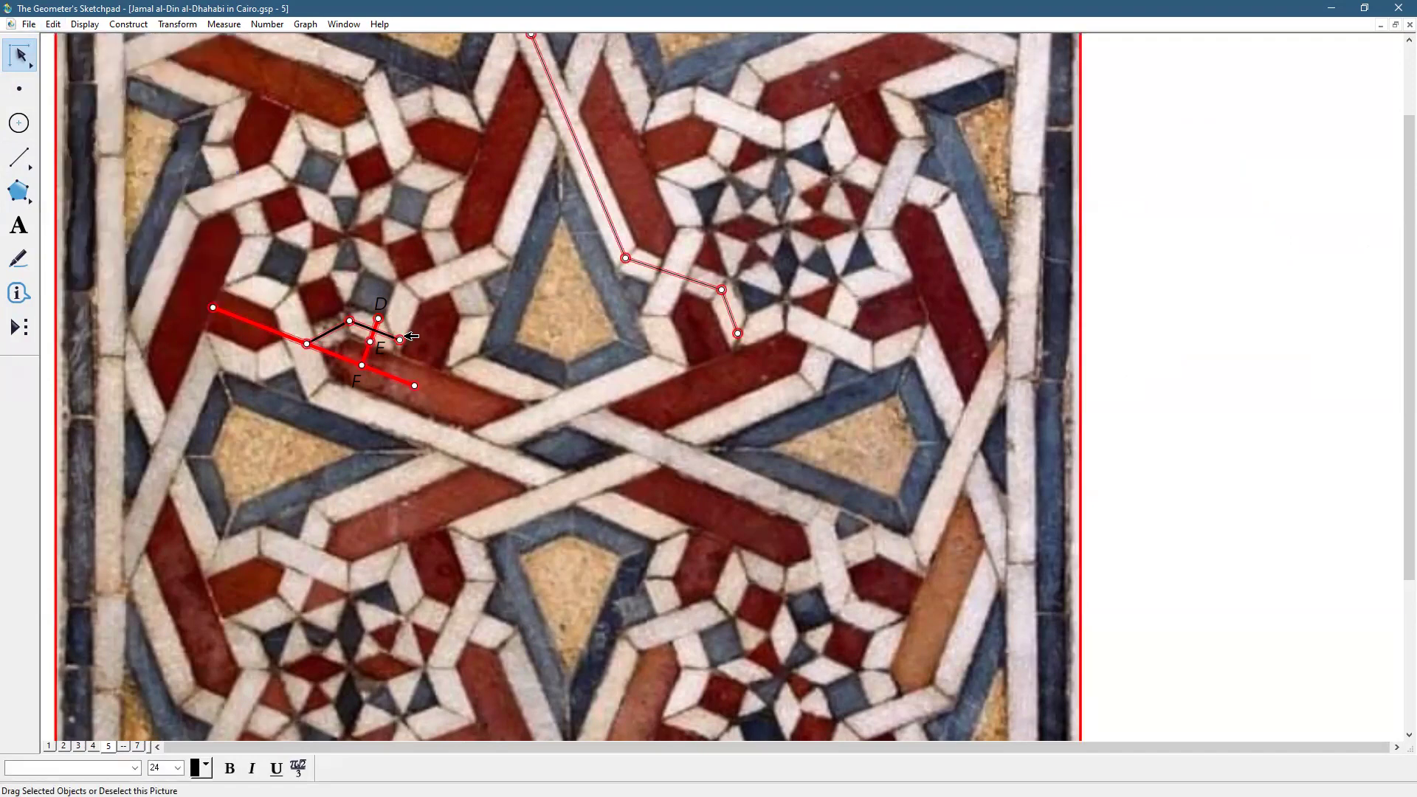
pyautogui.moveTo(487, 371); pyautogui.dragTo(642, 667)
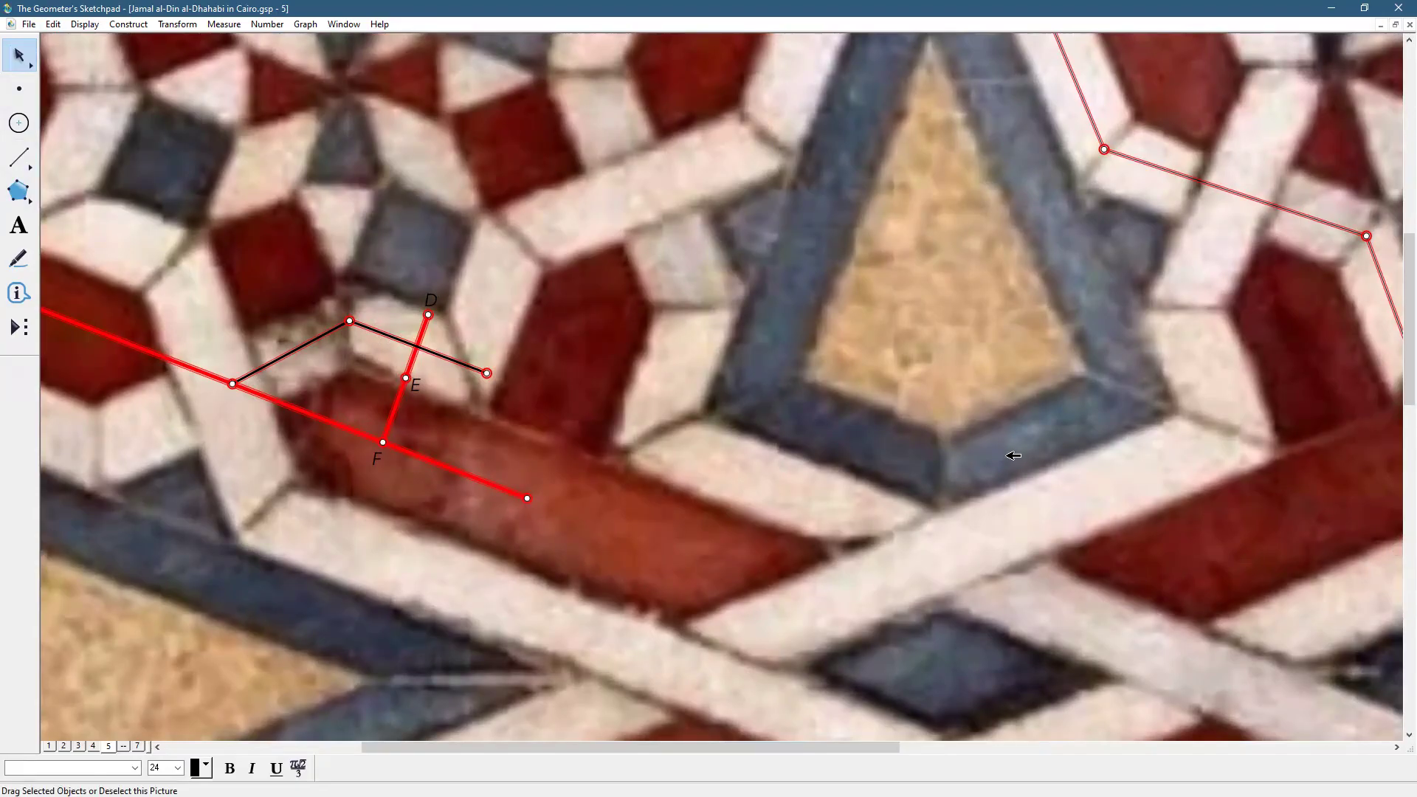
pyautogui.press('Escape')
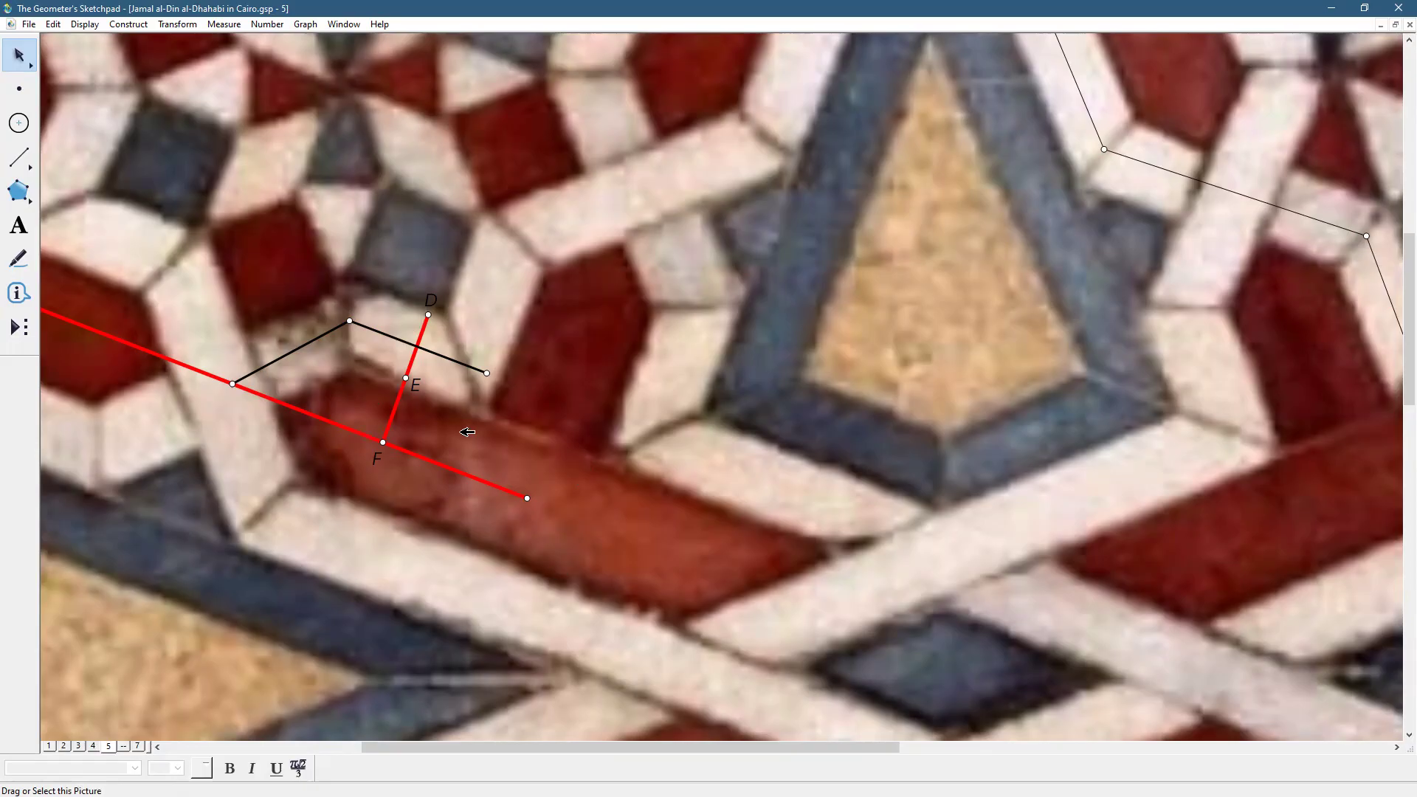
# Place a point on DF between E and F and mark where the black segment crosses DF
pyautogui.click(19, 89)
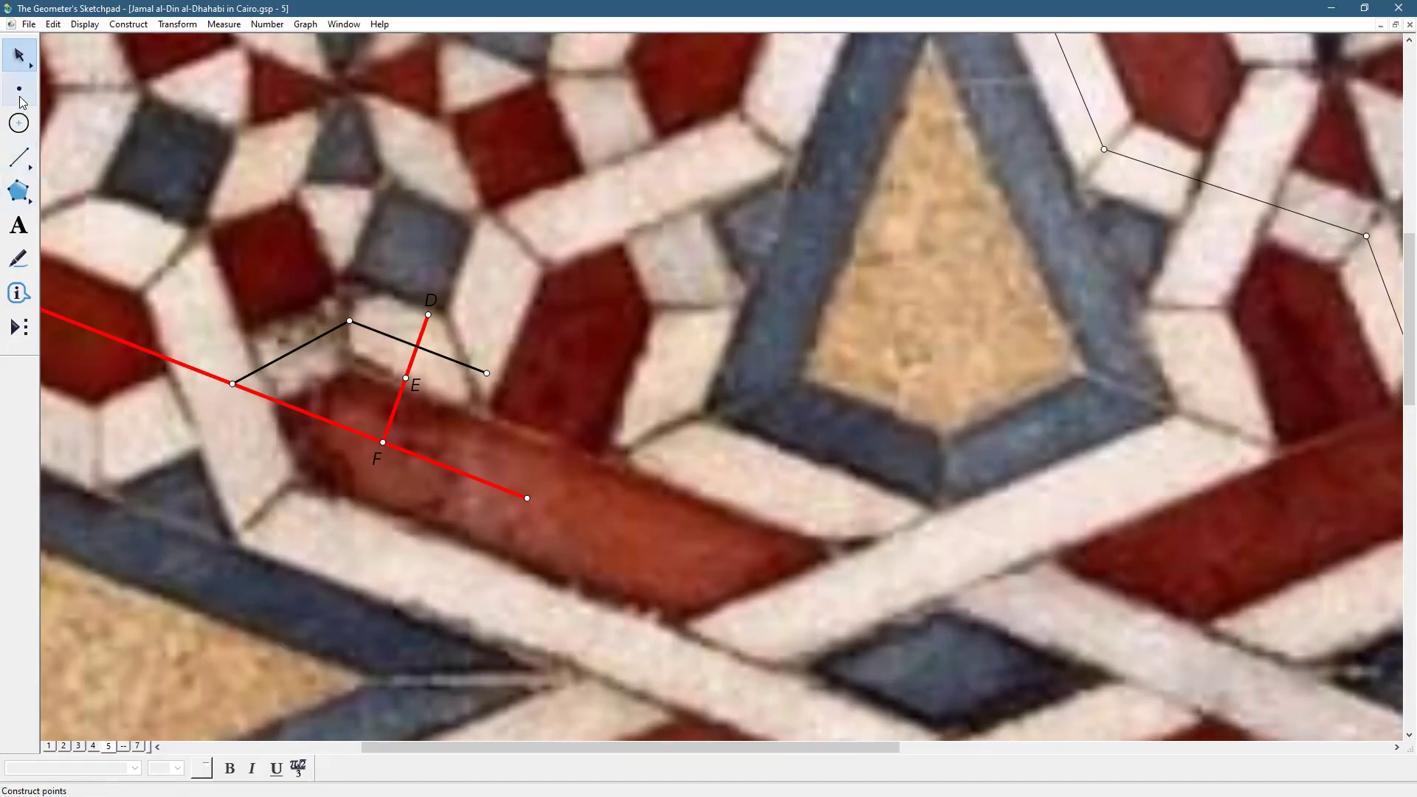
pyautogui.click(437, 366)
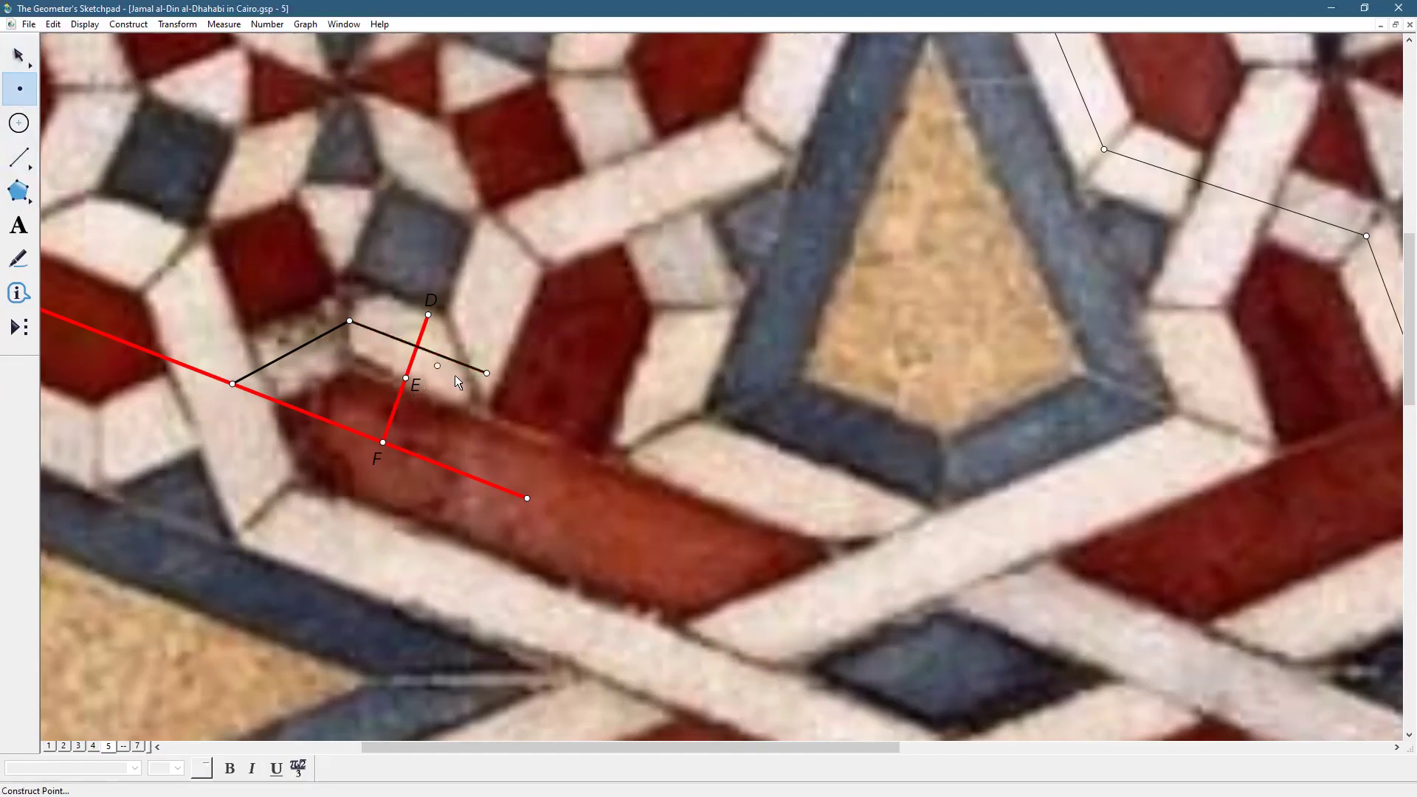
pyautogui.click(394, 410)
pyautogui.press('Escape')
pyautogui.click(417, 347)
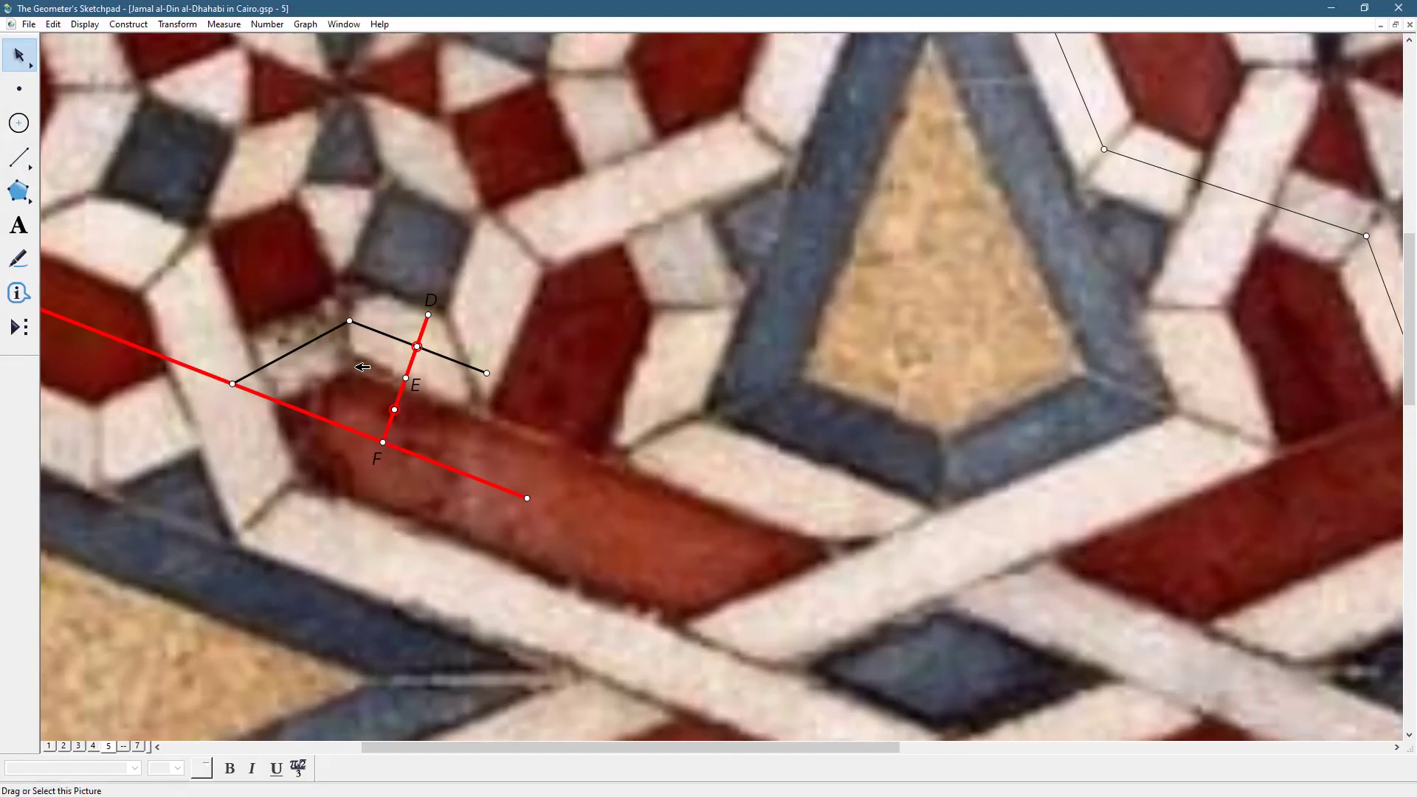
pyautogui.click(406, 377)
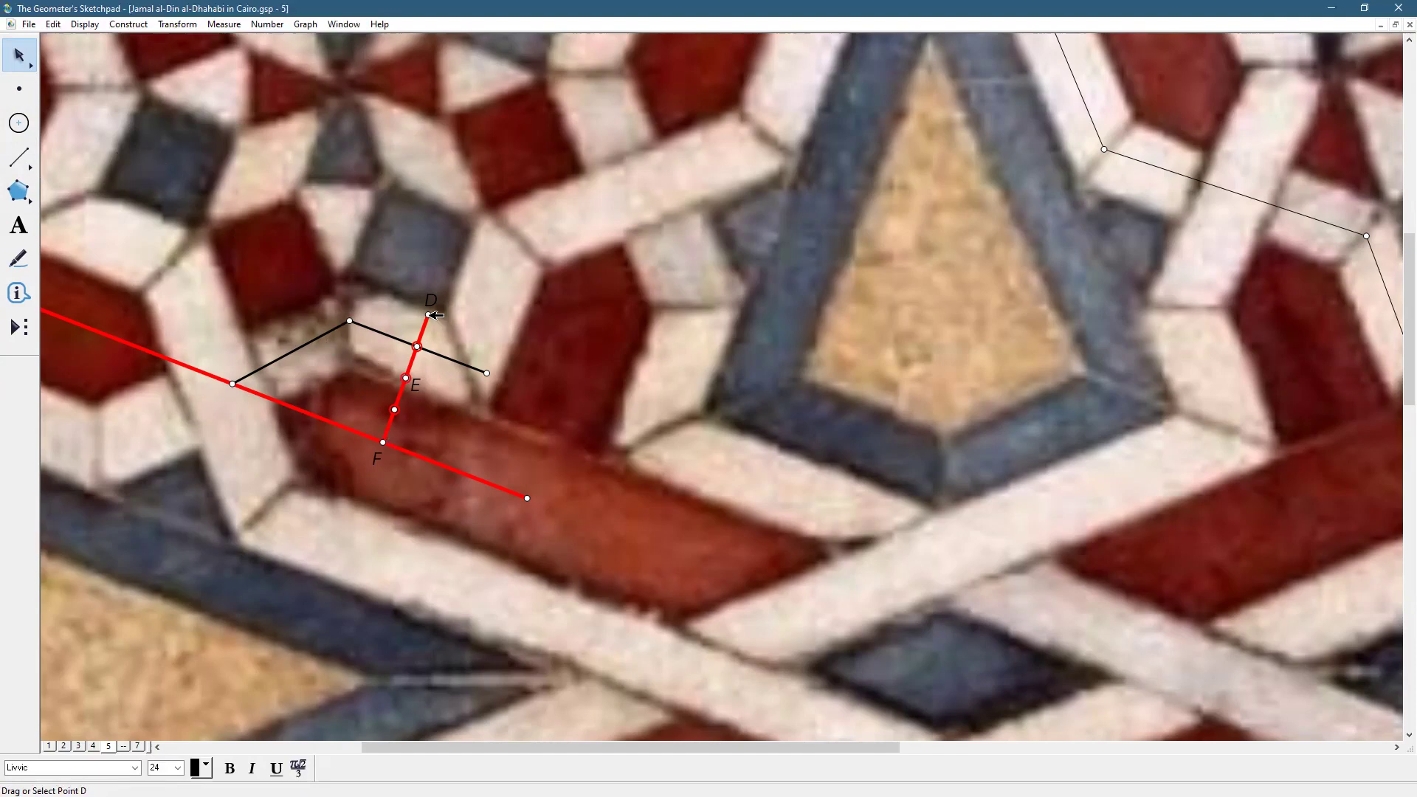
# Draw two short segments crossing DF at points D and E
pyautogui.click(6, 166)
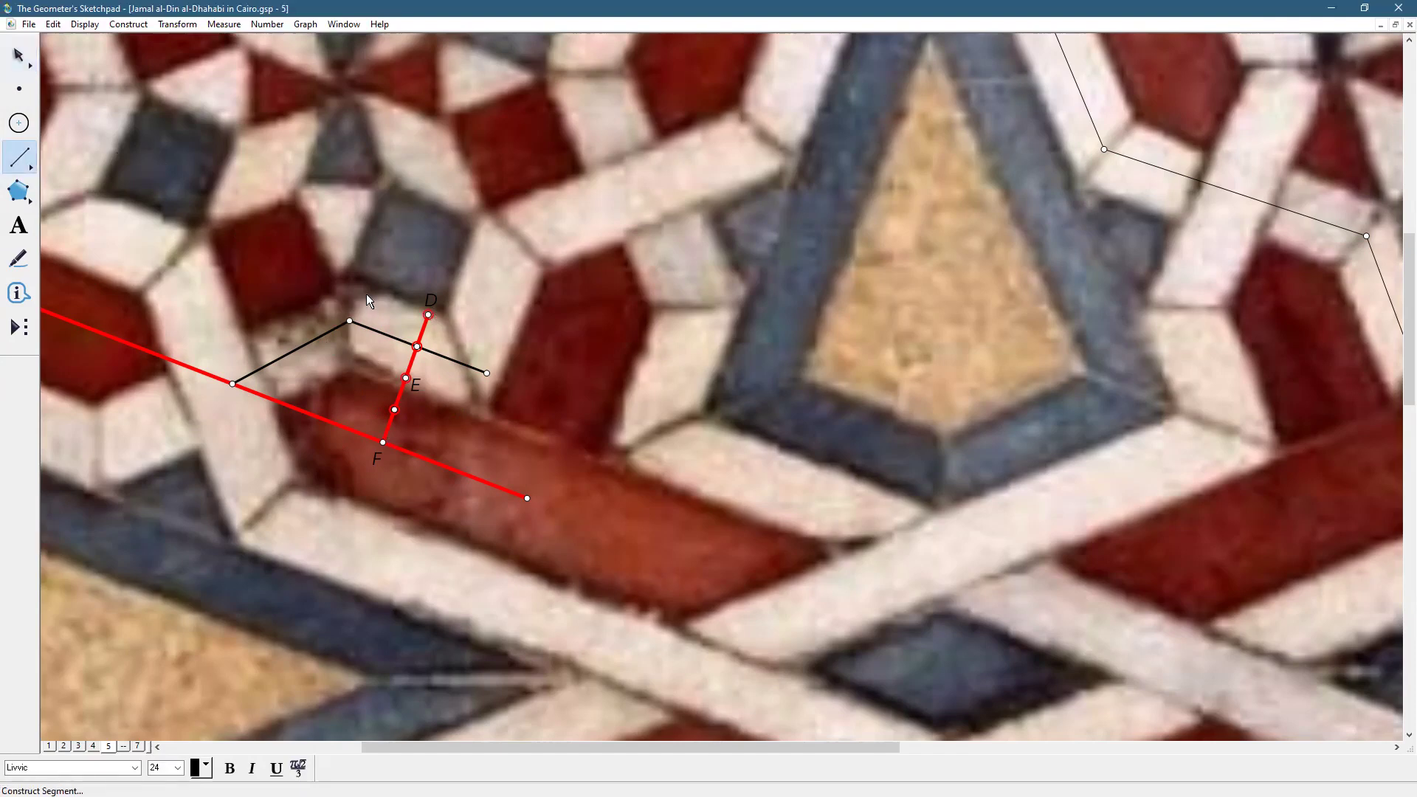
pyautogui.click(366, 294)
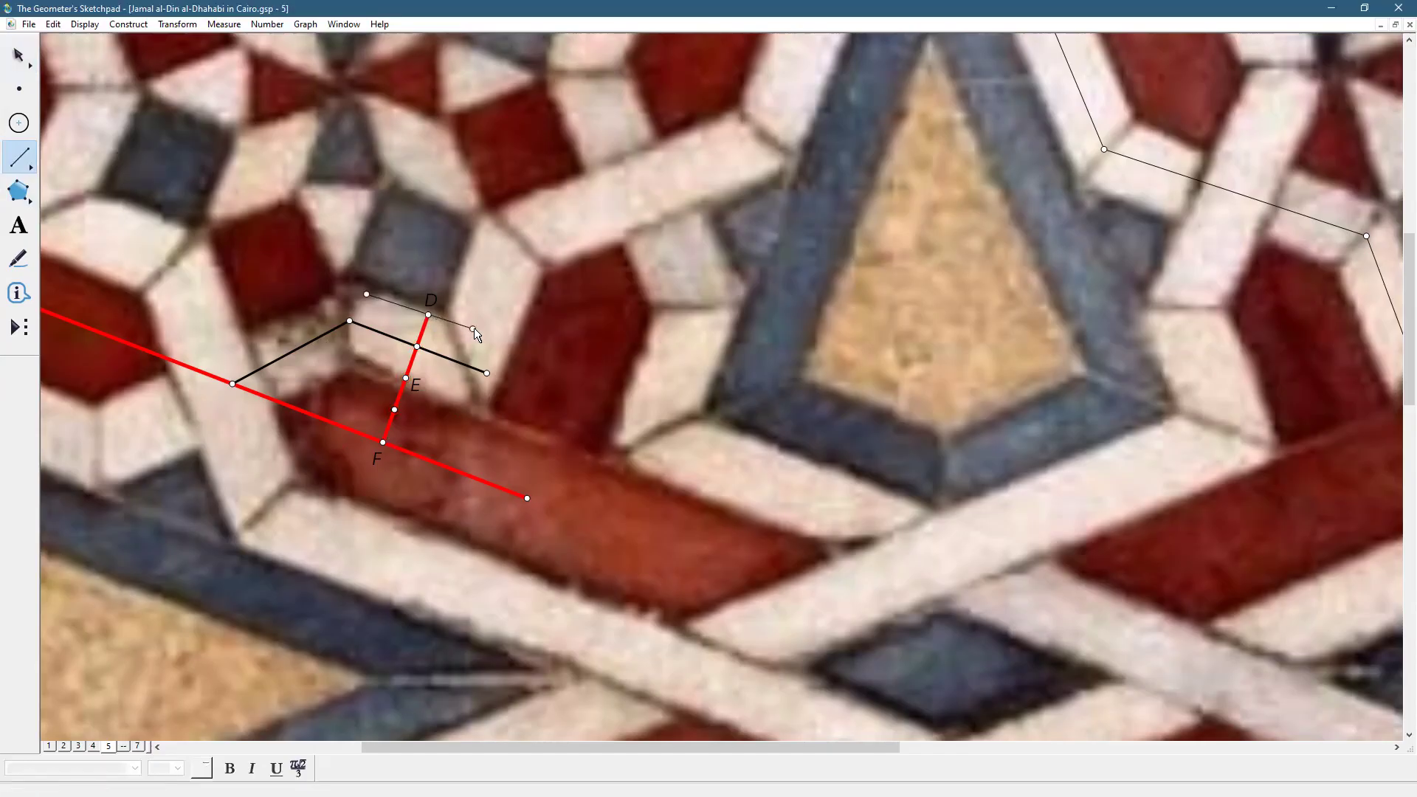
pyautogui.click(472, 334)
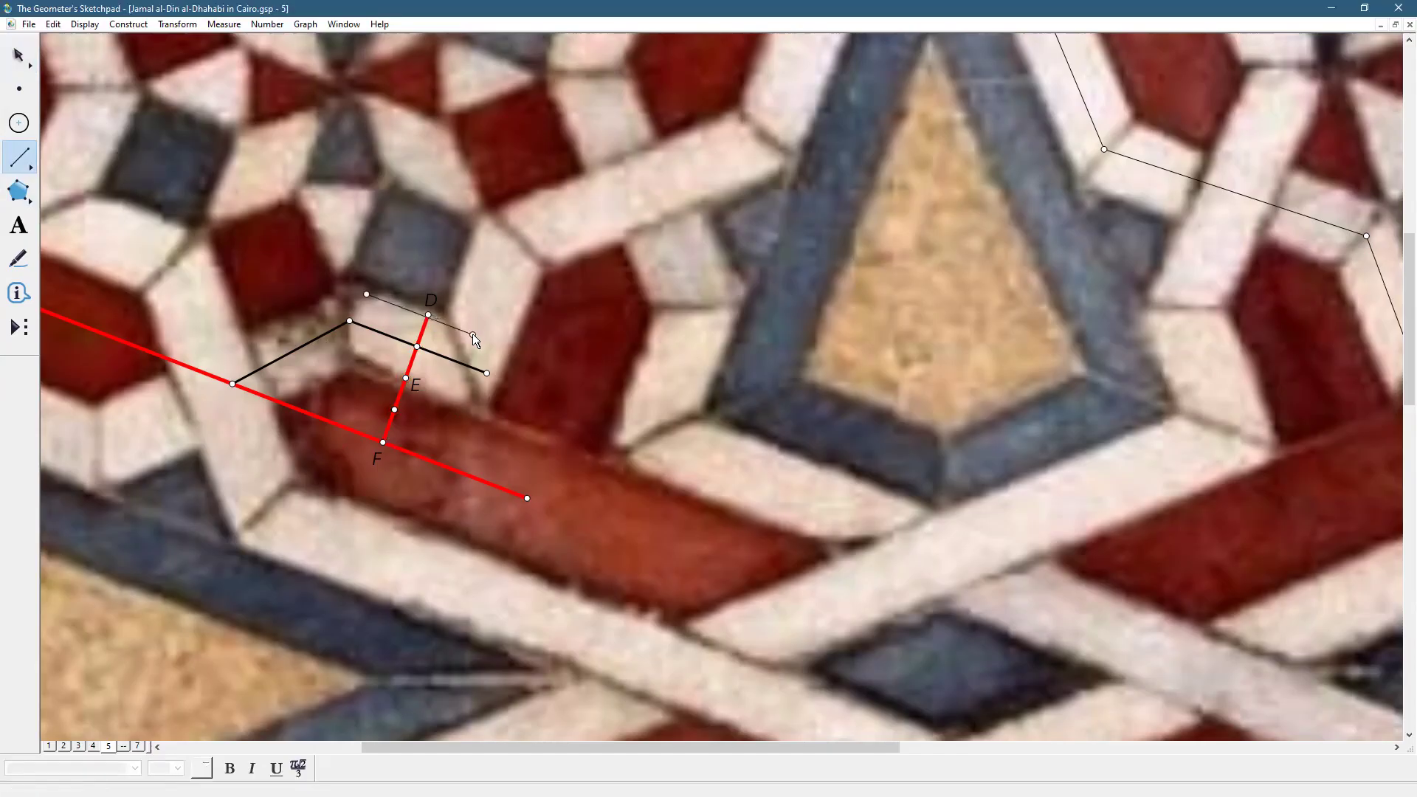
pyautogui.click(352, 358)
pyautogui.click(457, 398)
pyautogui.click(18, 55)
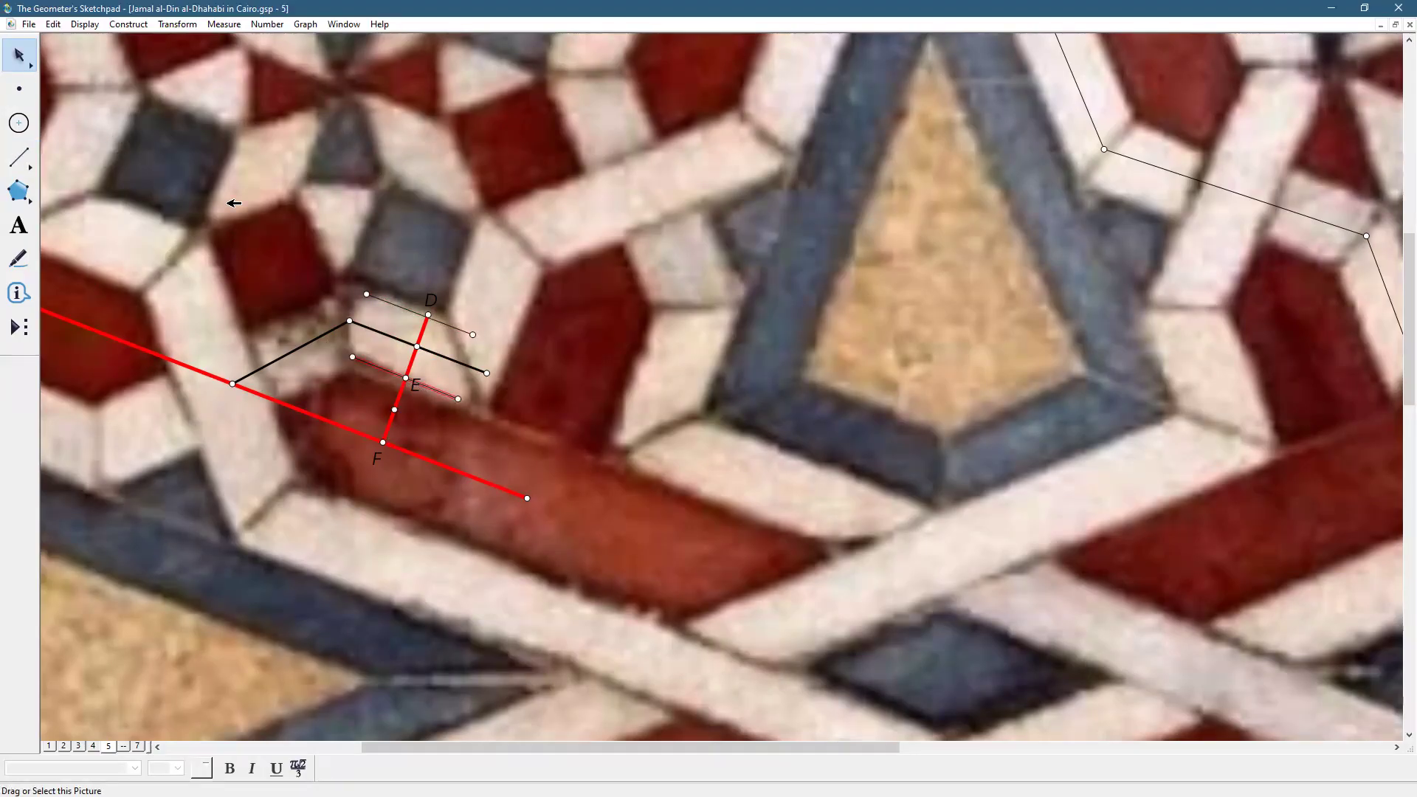
pyautogui.click(237, 198)
# Add page 8 as a duplicate of page 7 through Document Options
pyautogui.click(137, 746)
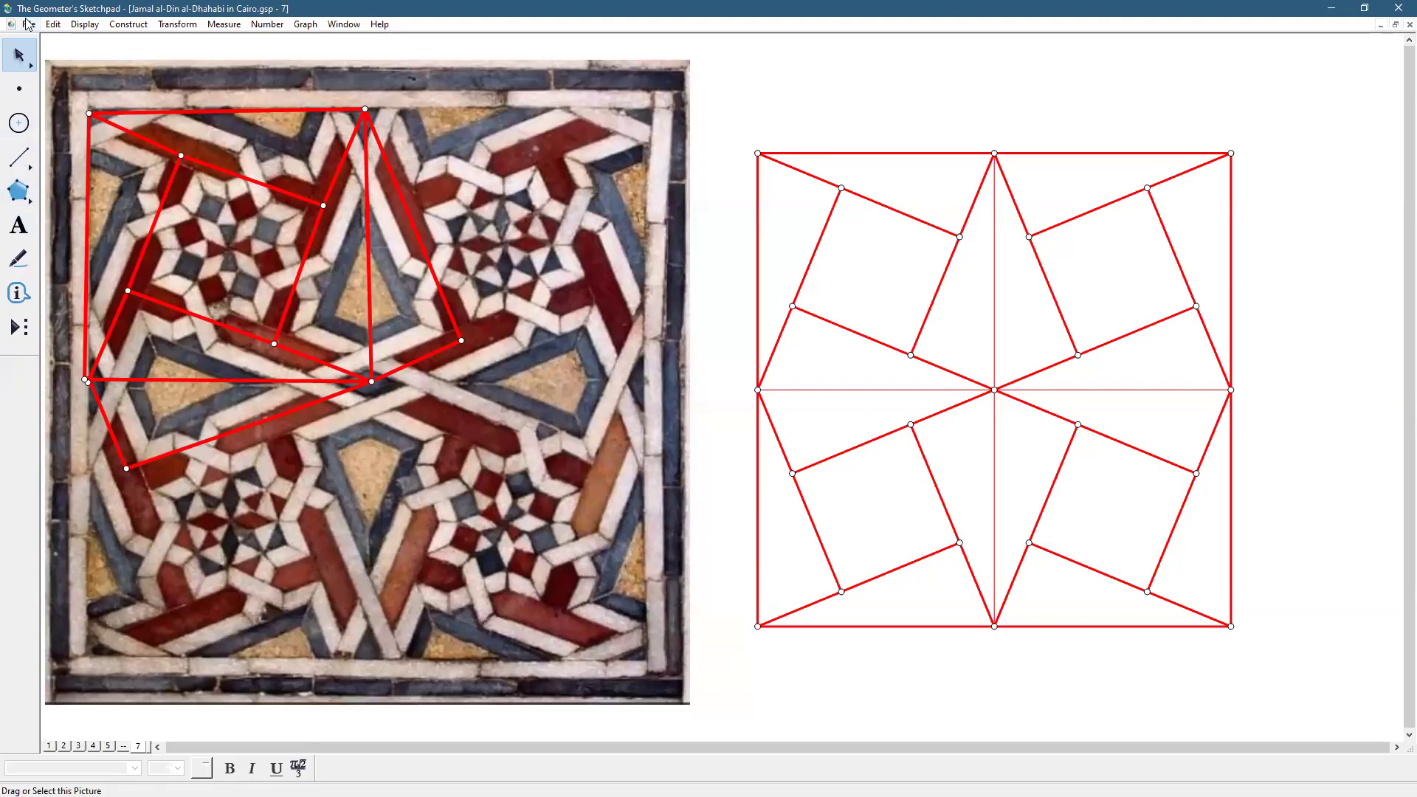
pyautogui.click(28, 25)
pyautogui.click(80, 172)
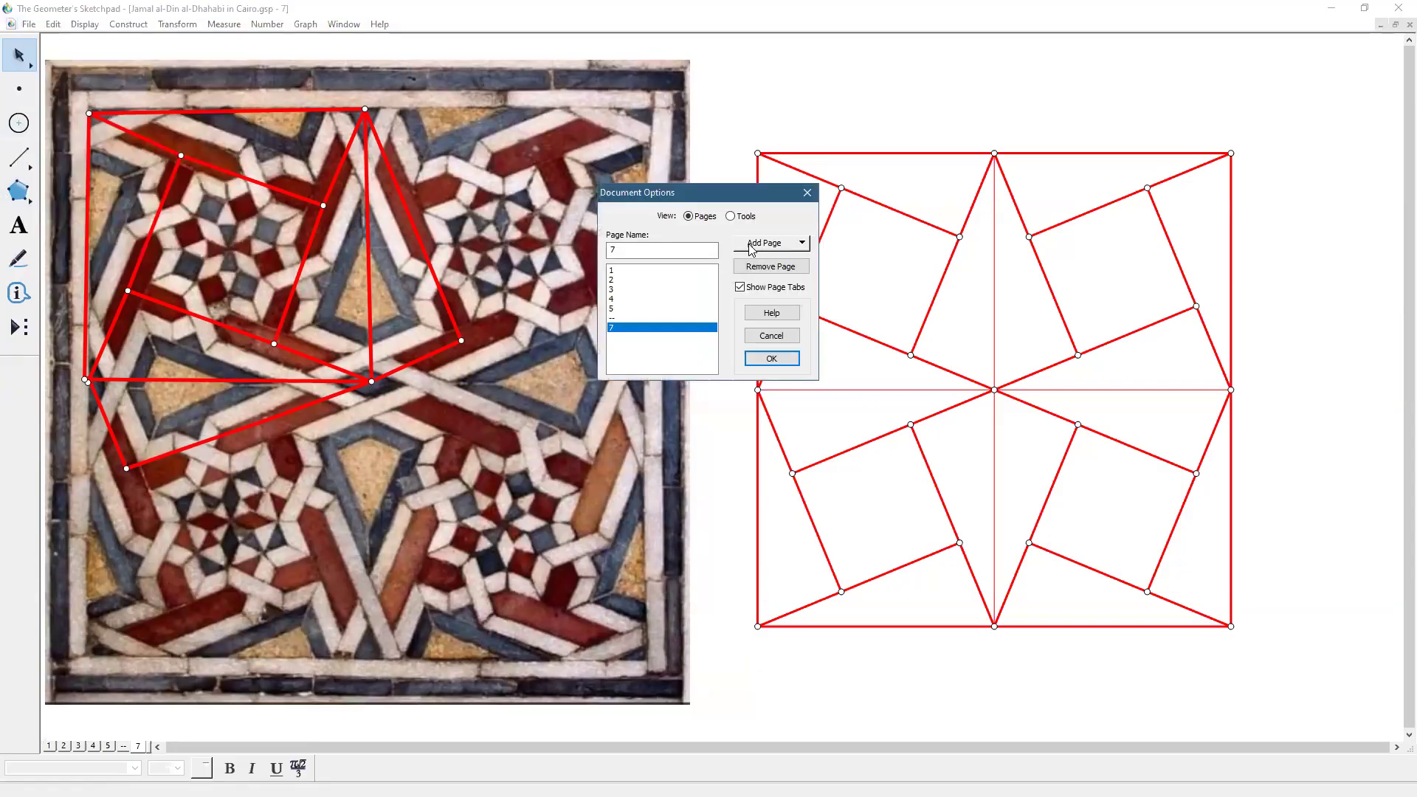
pyautogui.click(752, 249)
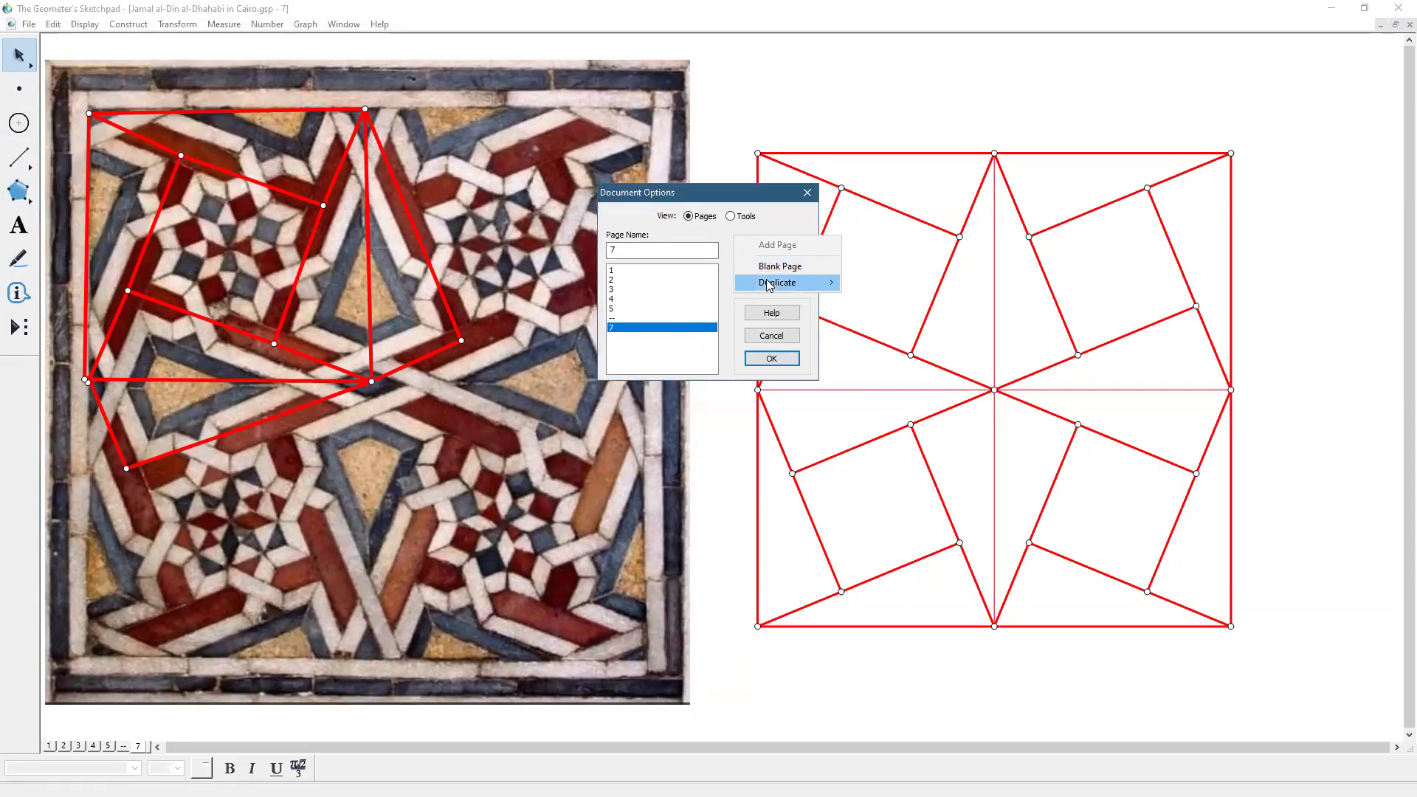
pyautogui.moveTo(768, 285)
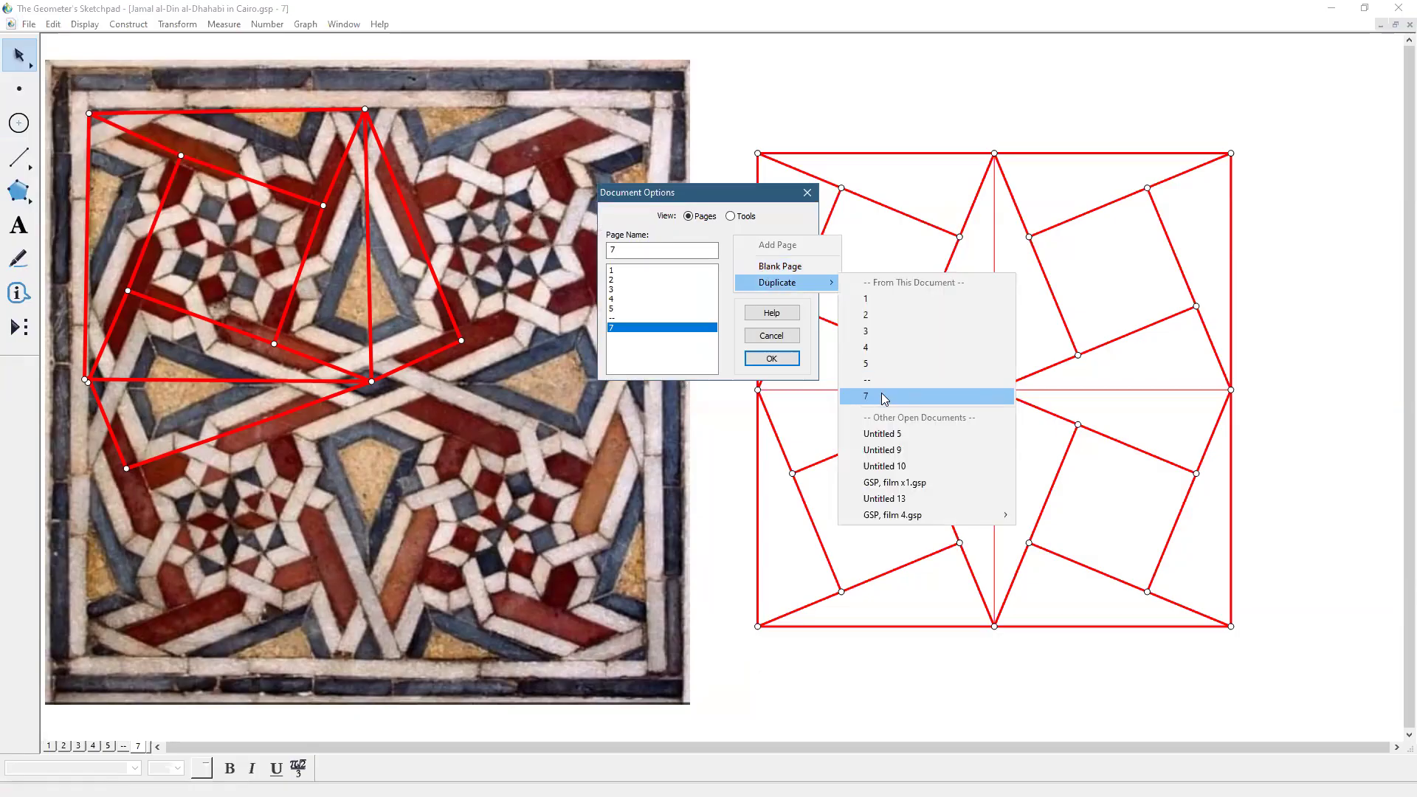
pyautogui.click(883, 396)
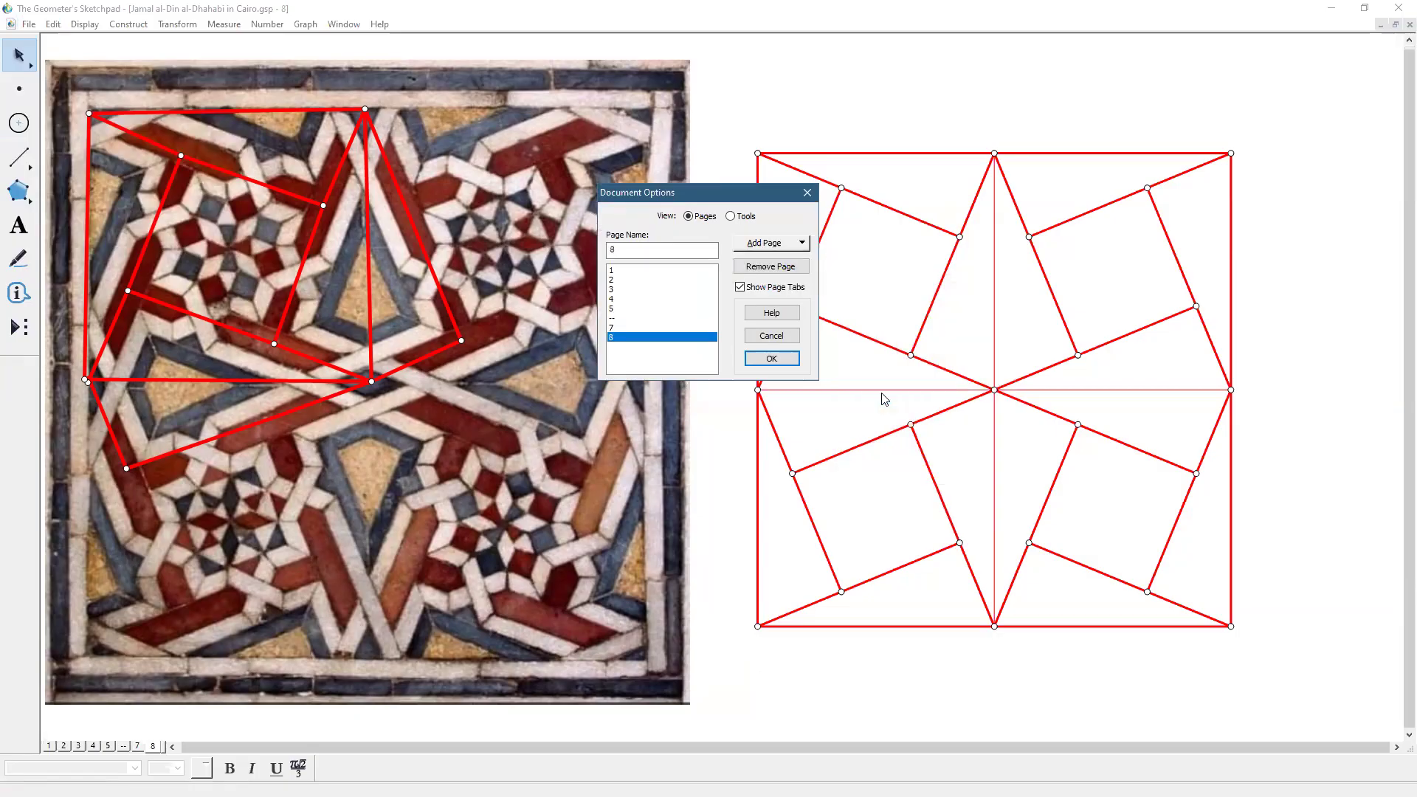
pyautogui.click(763, 366)
# Delete the star-square figure from page 8 and compare it with page 7
pyautogui.moveTo(737, 125); pyautogui.dragTo(1258, 642)
pyautogui.press('Delete')
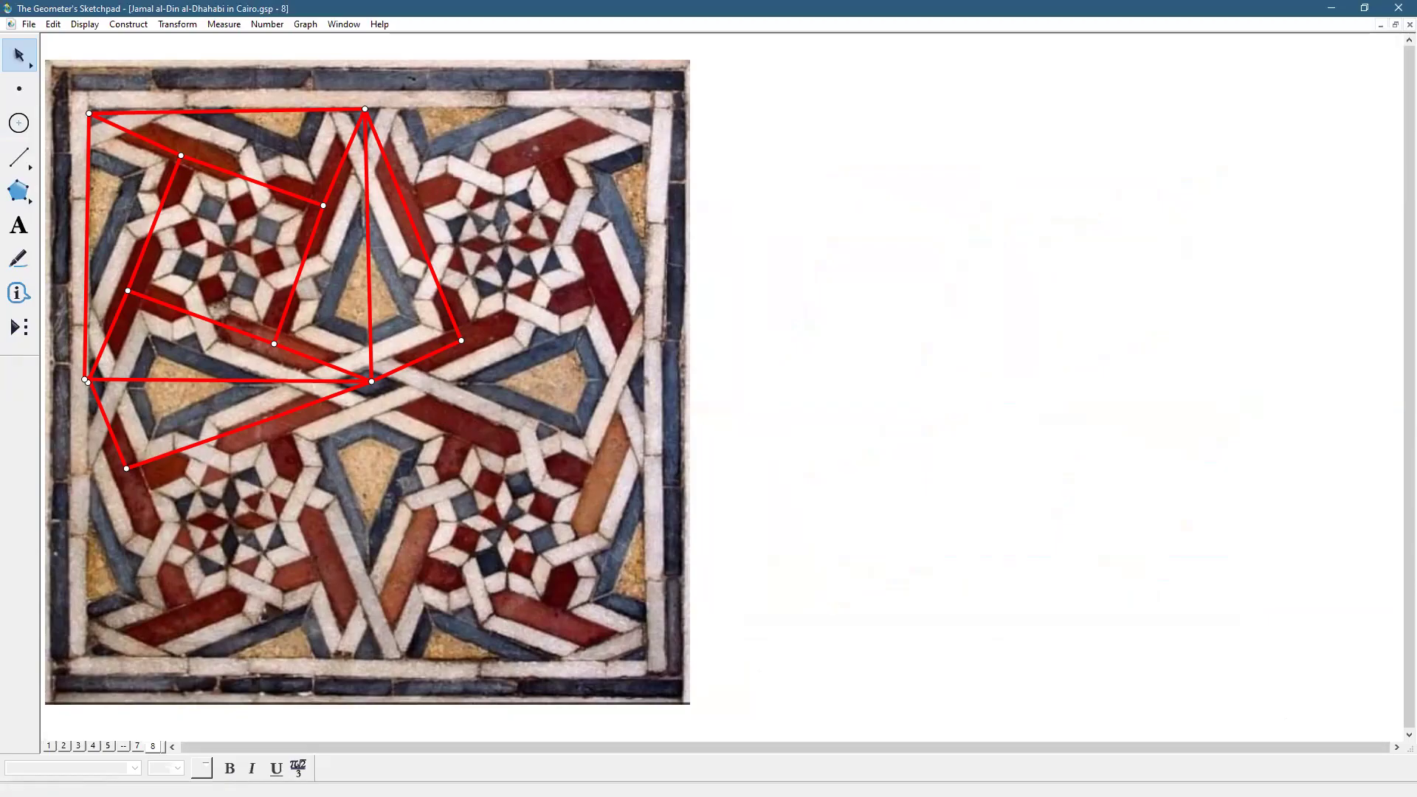
pyautogui.click(139, 747)
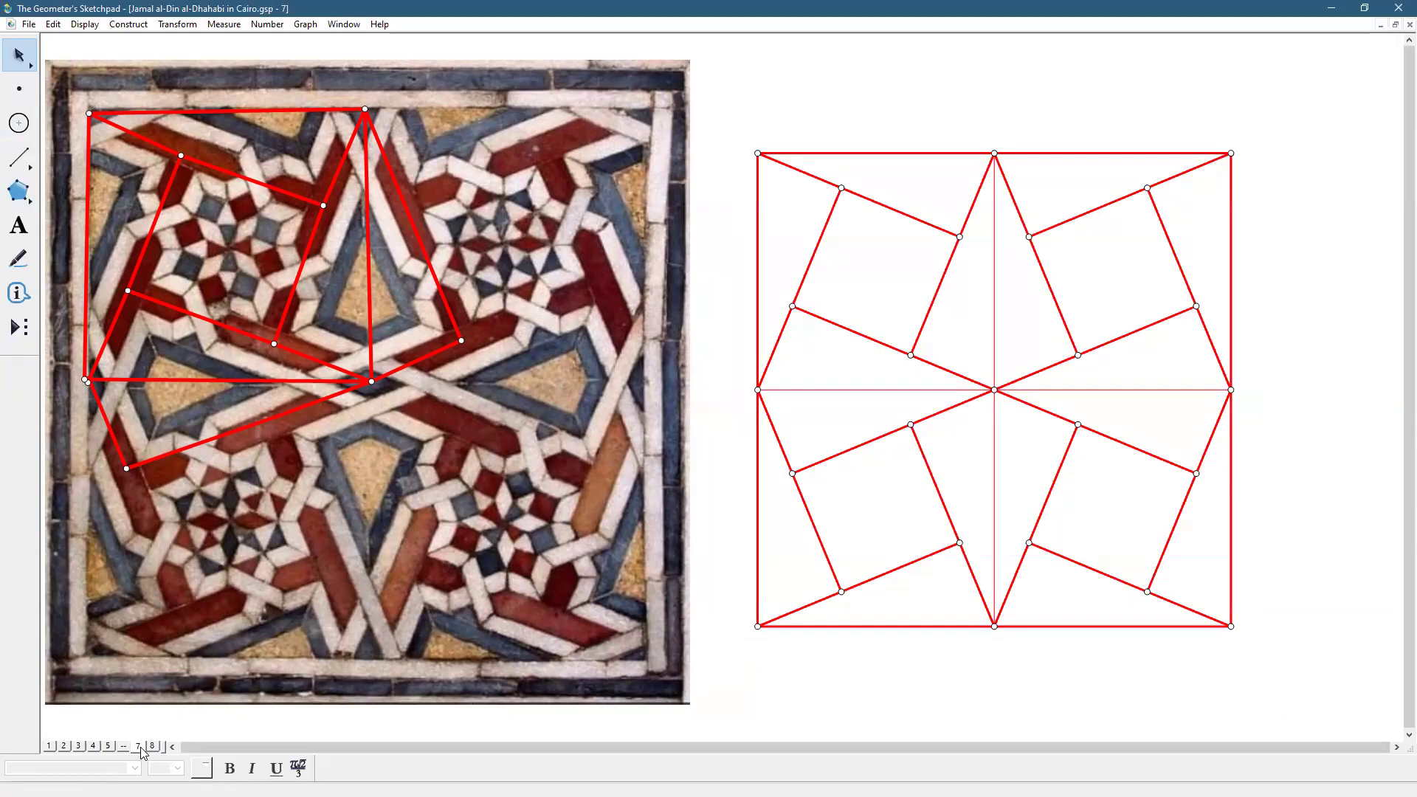
pyautogui.click(153, 746)
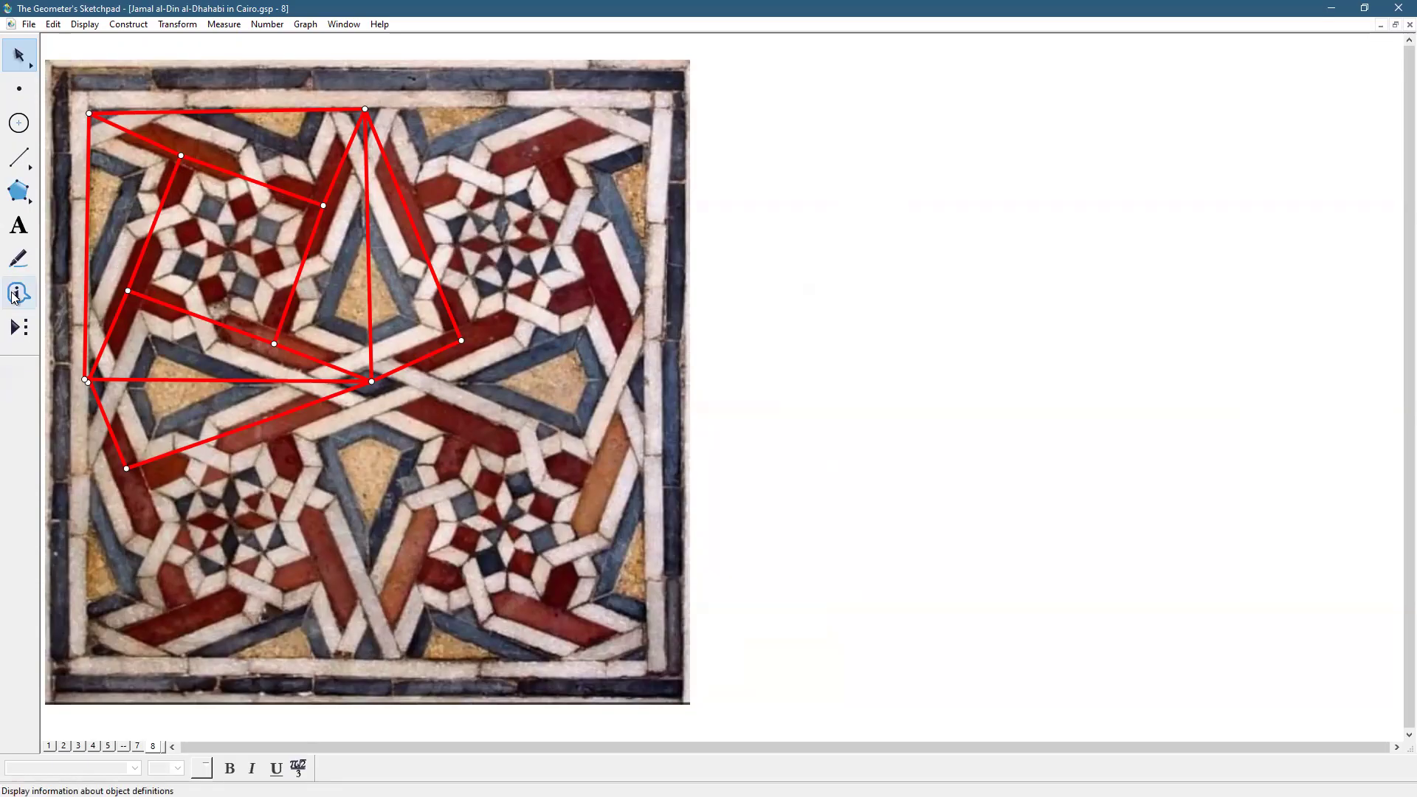
# Build a square with the custom square (4) tool, then delete its filled interior, keeping the corners
pyautogui.click(18, 327)
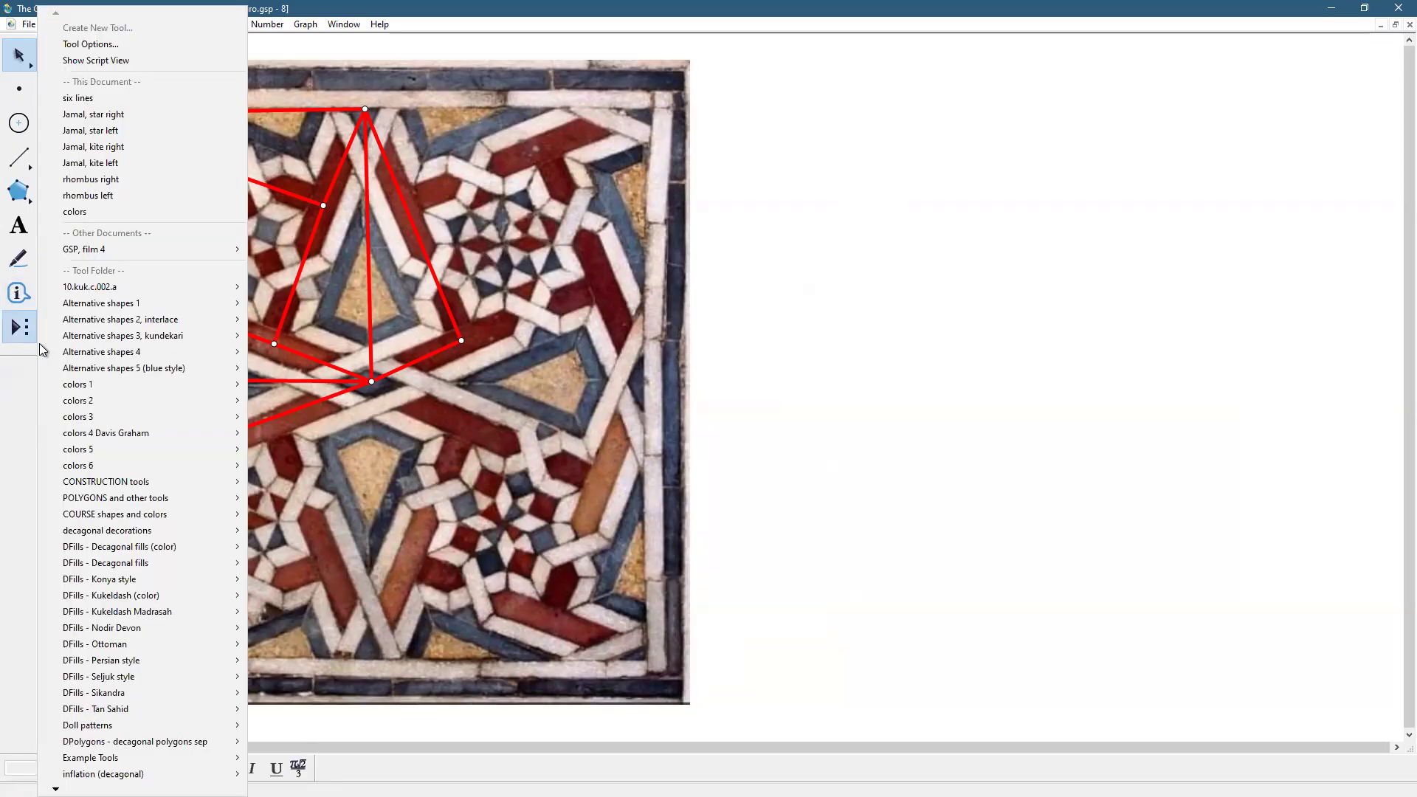
pyautogui.moveTo(111, 497)
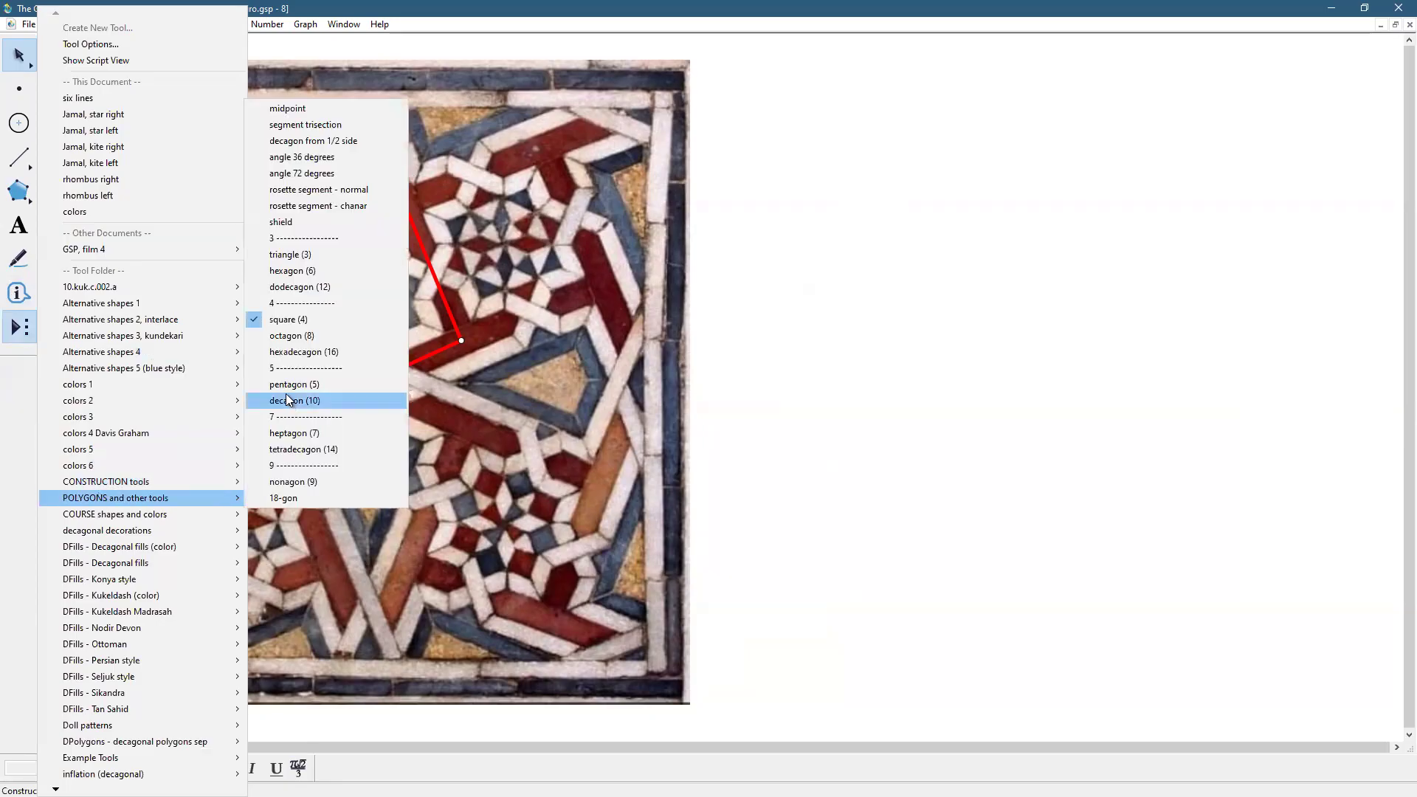
pyautogui.click(294, 321)
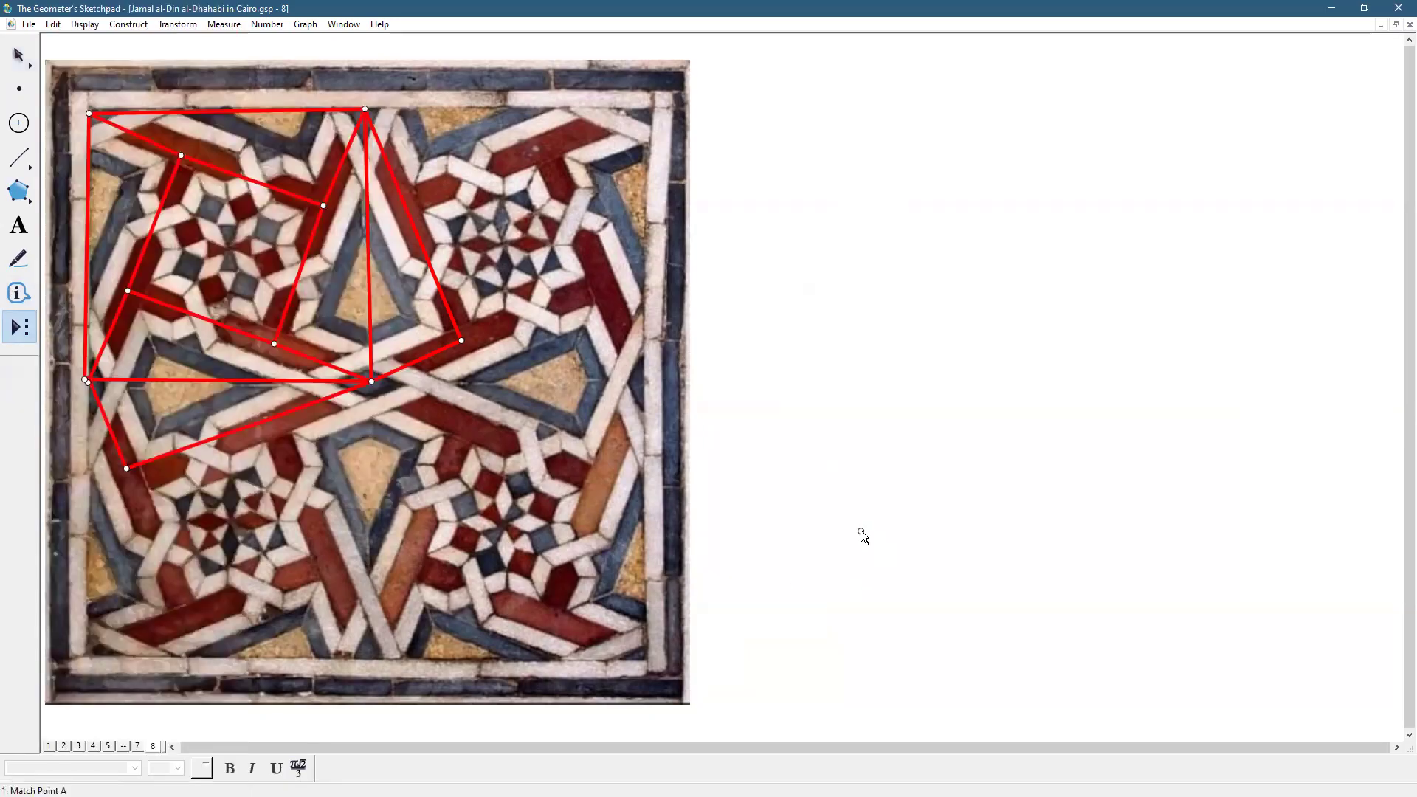
pyautogui.click(842, 538)
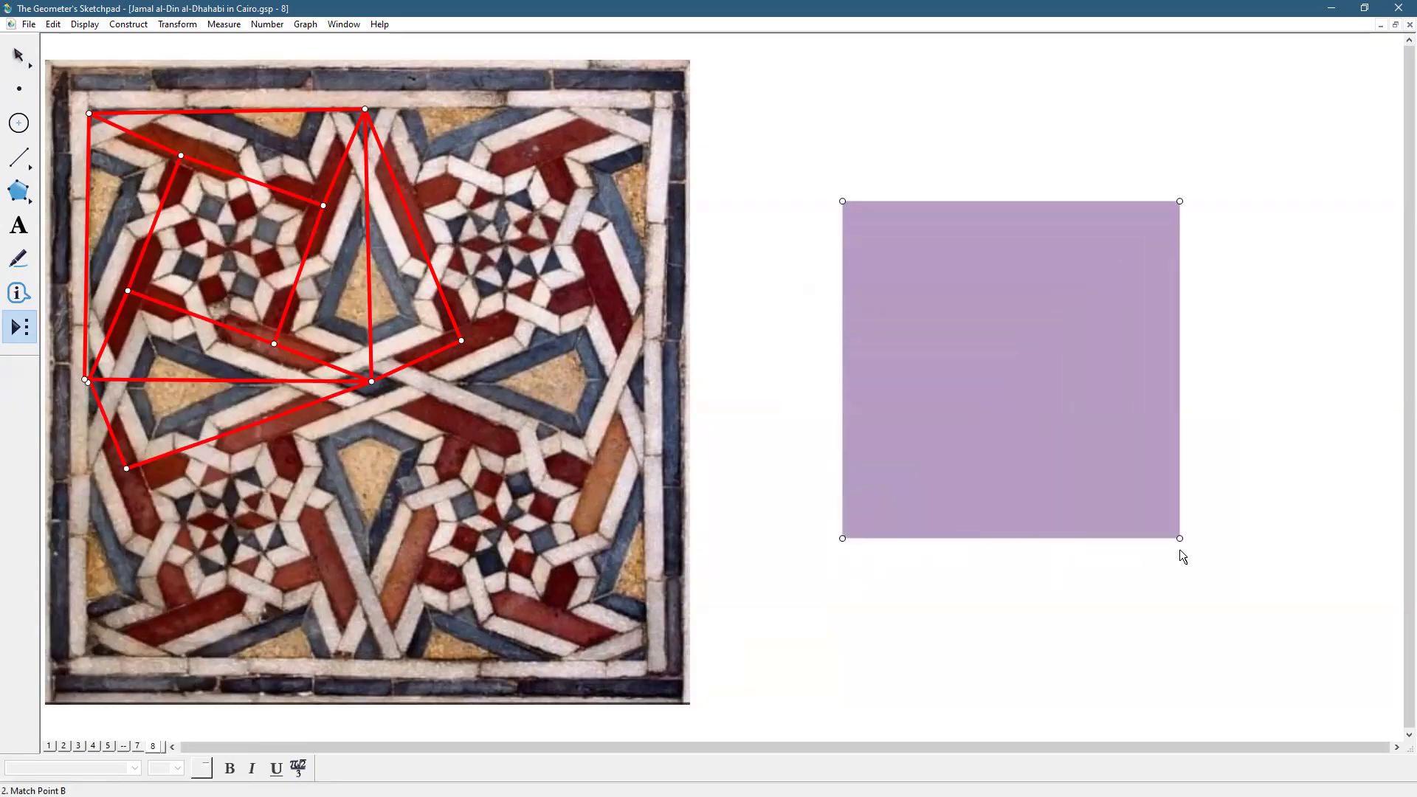
pyautogui.click(1180, 549)
pyautogui.click(20, 54)
pyautogui.click(952, 182)
pyautogui.click(975, 278)
pyautogui.press('Delete')
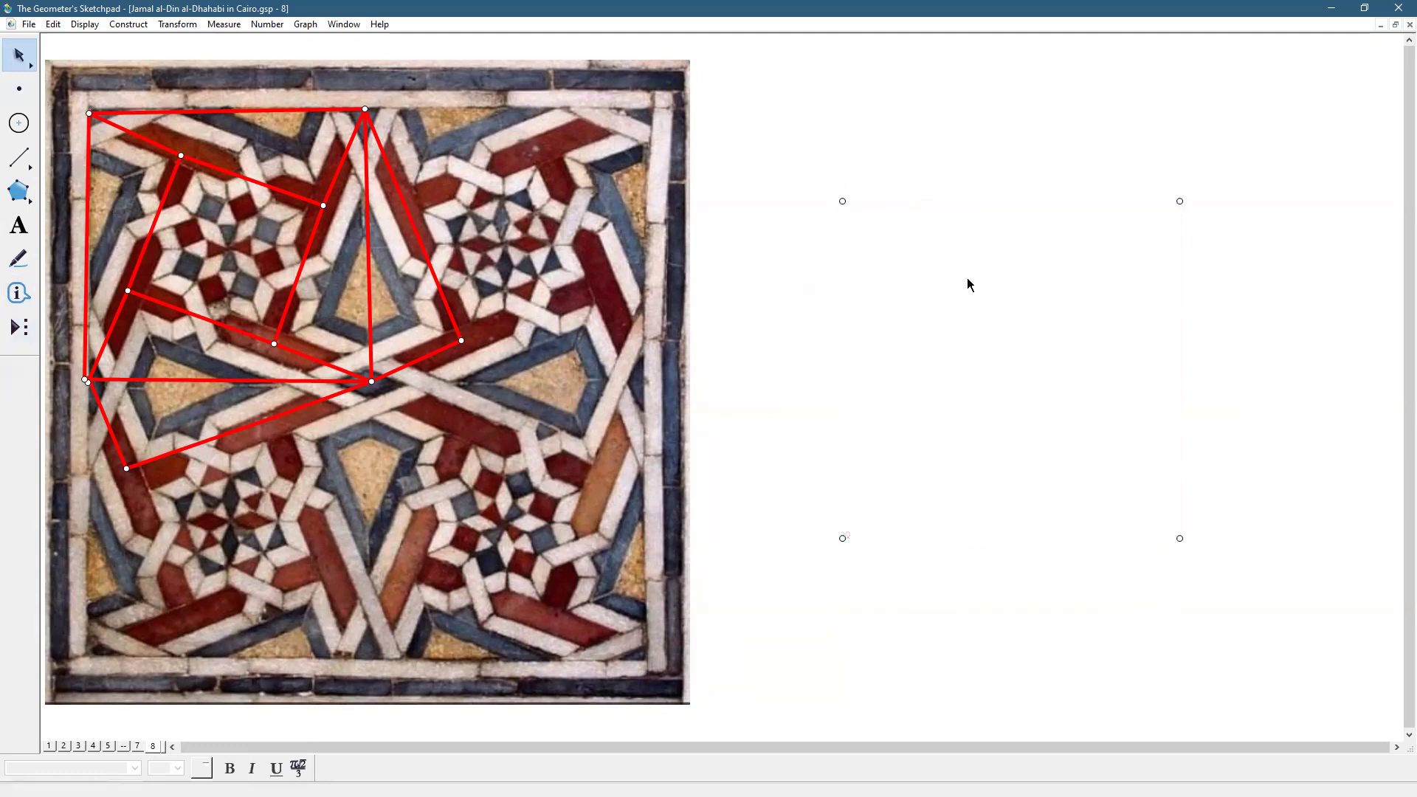
# Connect the four corners with segments and select all four sides
pyautogui.click(19, 158)
pyautogui.moveTo(842, 200)
pyautogui.mouseDown()
pyautogui.moveTo(841, 538)
pyautogui.moveTo(1076, 554)
pyautogui.moveTo(1177, 541)
pyautogui.moveTo(1189, 200)
pyautogui.moveTo(980, 228)
pyautogui.moveTo(842, 200)
pyautogui.mouseUp()
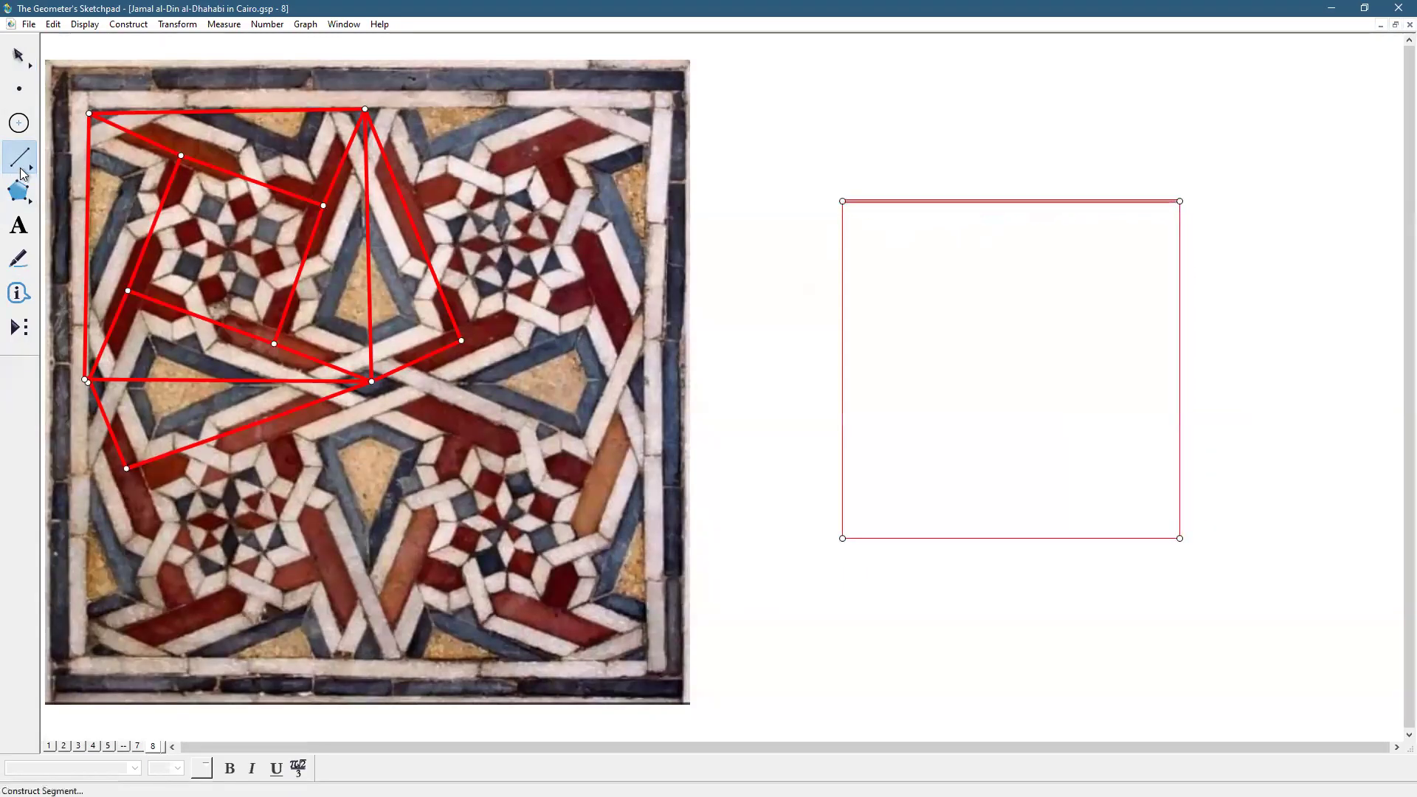
pyautogui.click(19, 55)
pyautogui.click(803, 419)
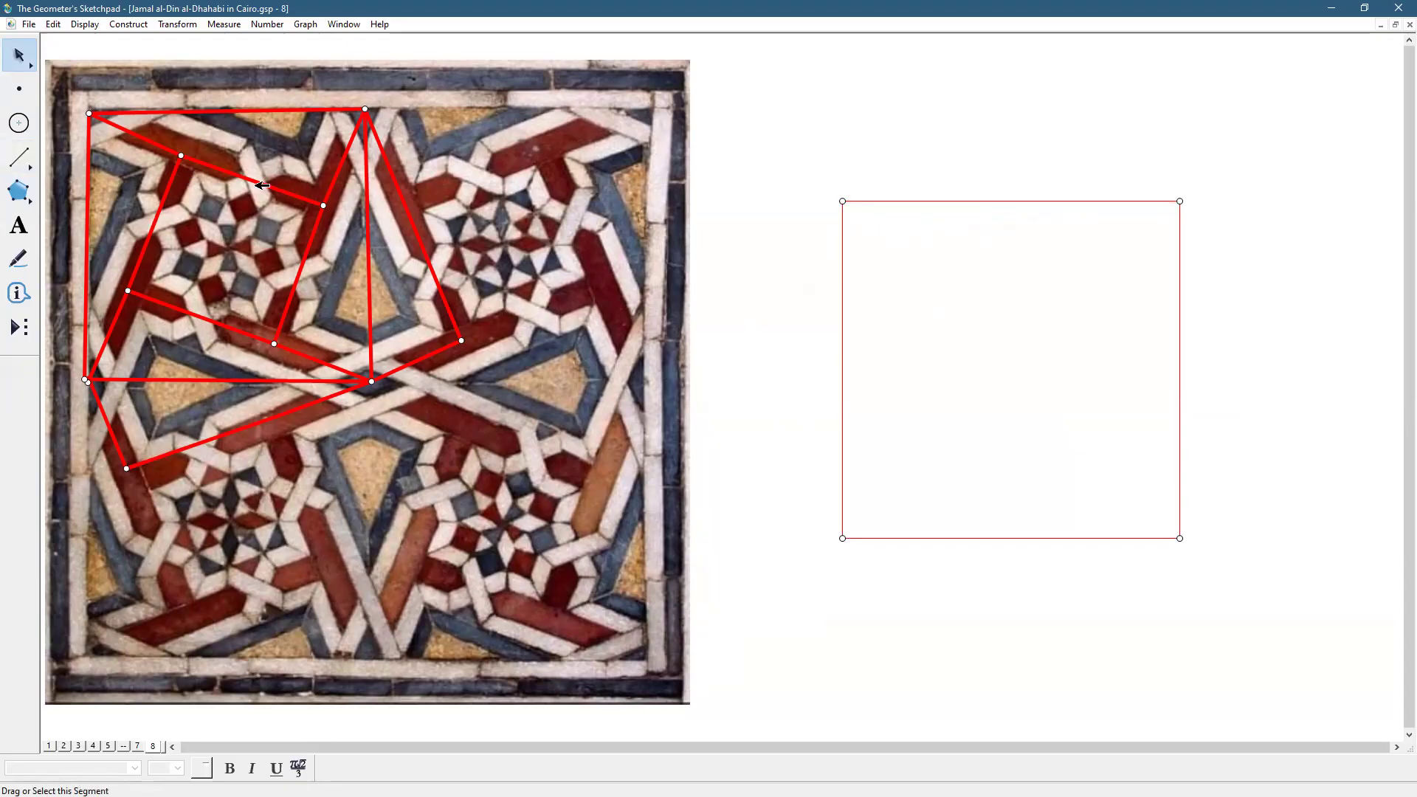
pyautogui.moveTo(796, 367); pyautogui.dragTo(1185, 358)
pyautogui.moveTo(1003, 174); pyautogui.dragTo(1004, 620)
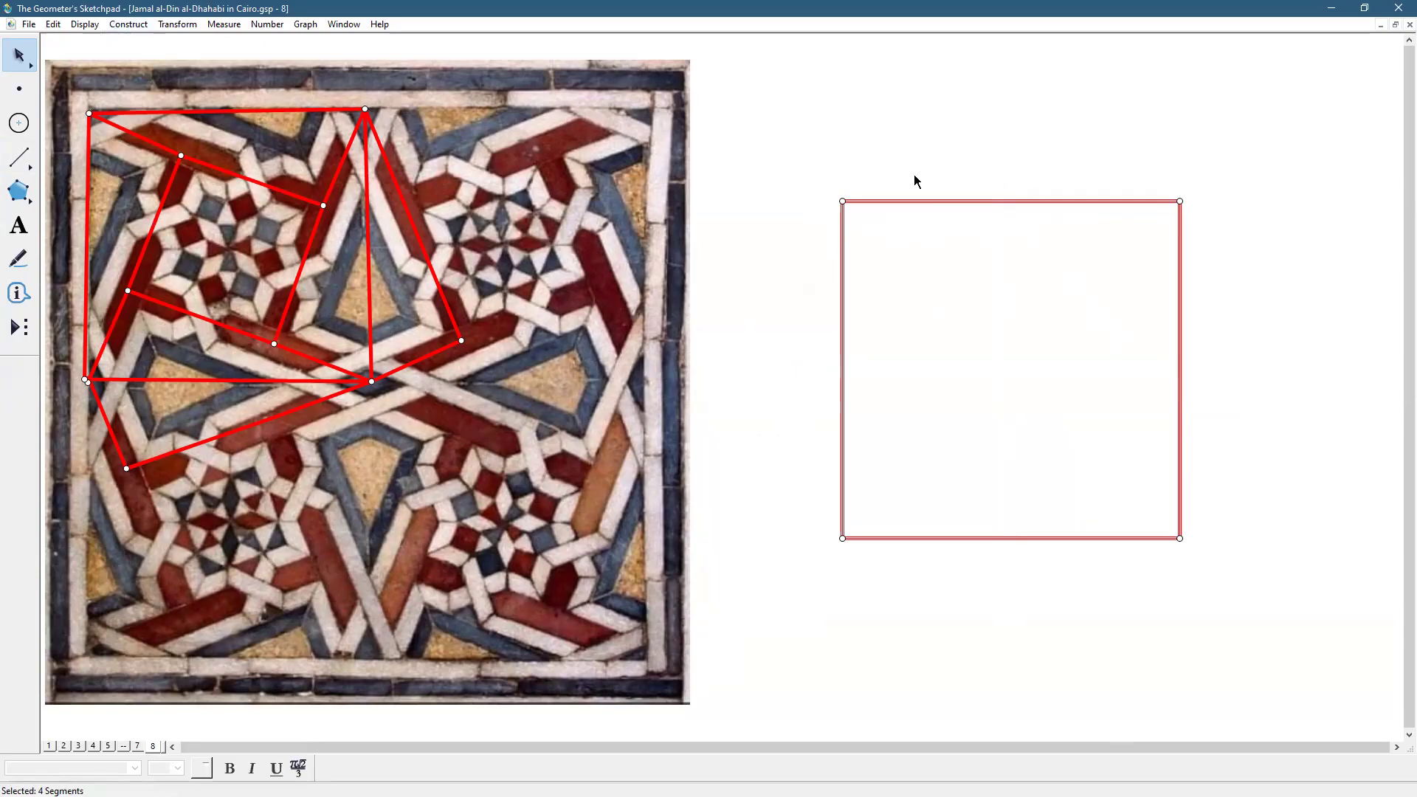
pyautogui.moveTo(972, 643); pyautogui.dragTo(972, 643)
pyautogui.moveTo(743, 355); pyautogui.dragTo(1239, 360)
# Construct midpoints on all four sides and draw both diagonals of the square
pyautogui.click(112, 25)
pyautogui.click(137, 59)
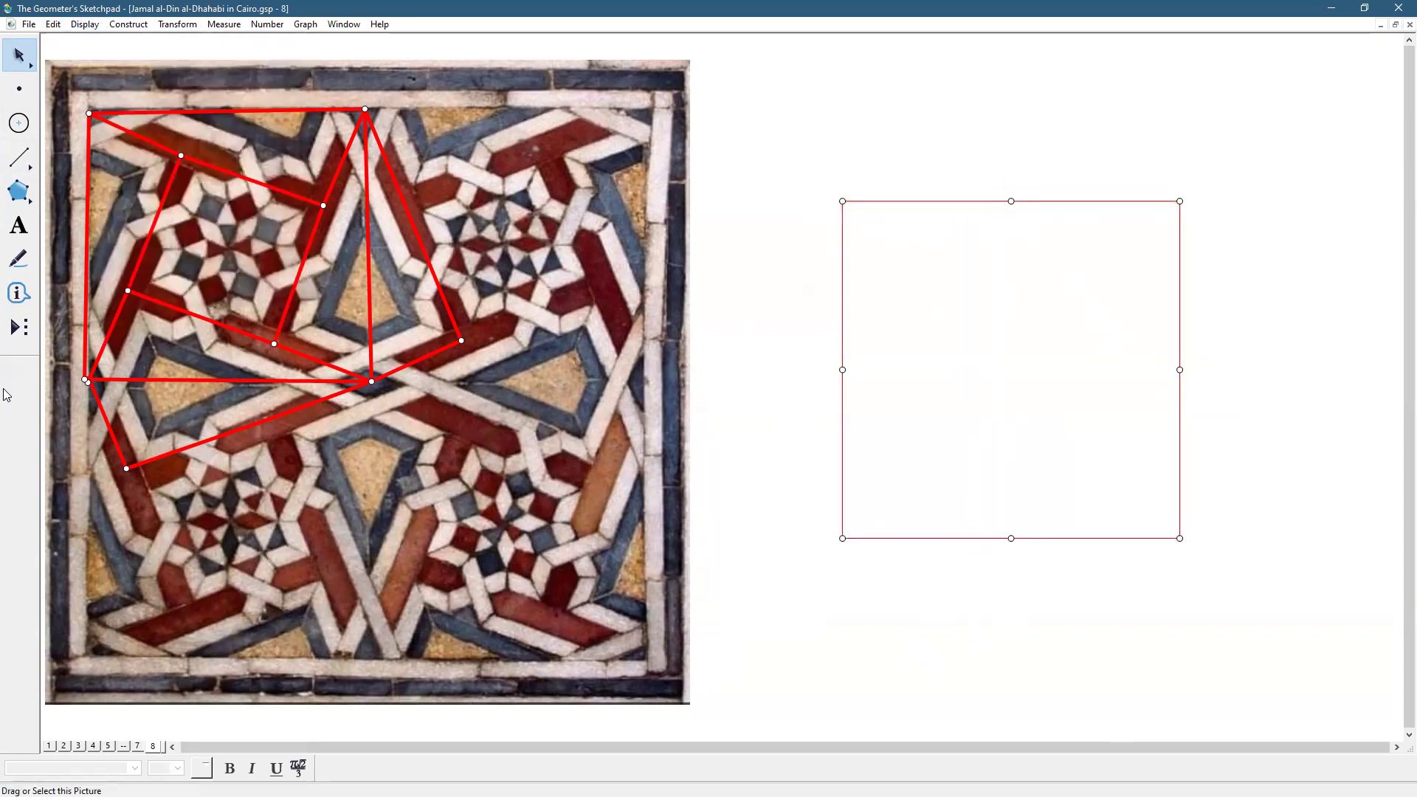
pyautogui.click(19, 158)
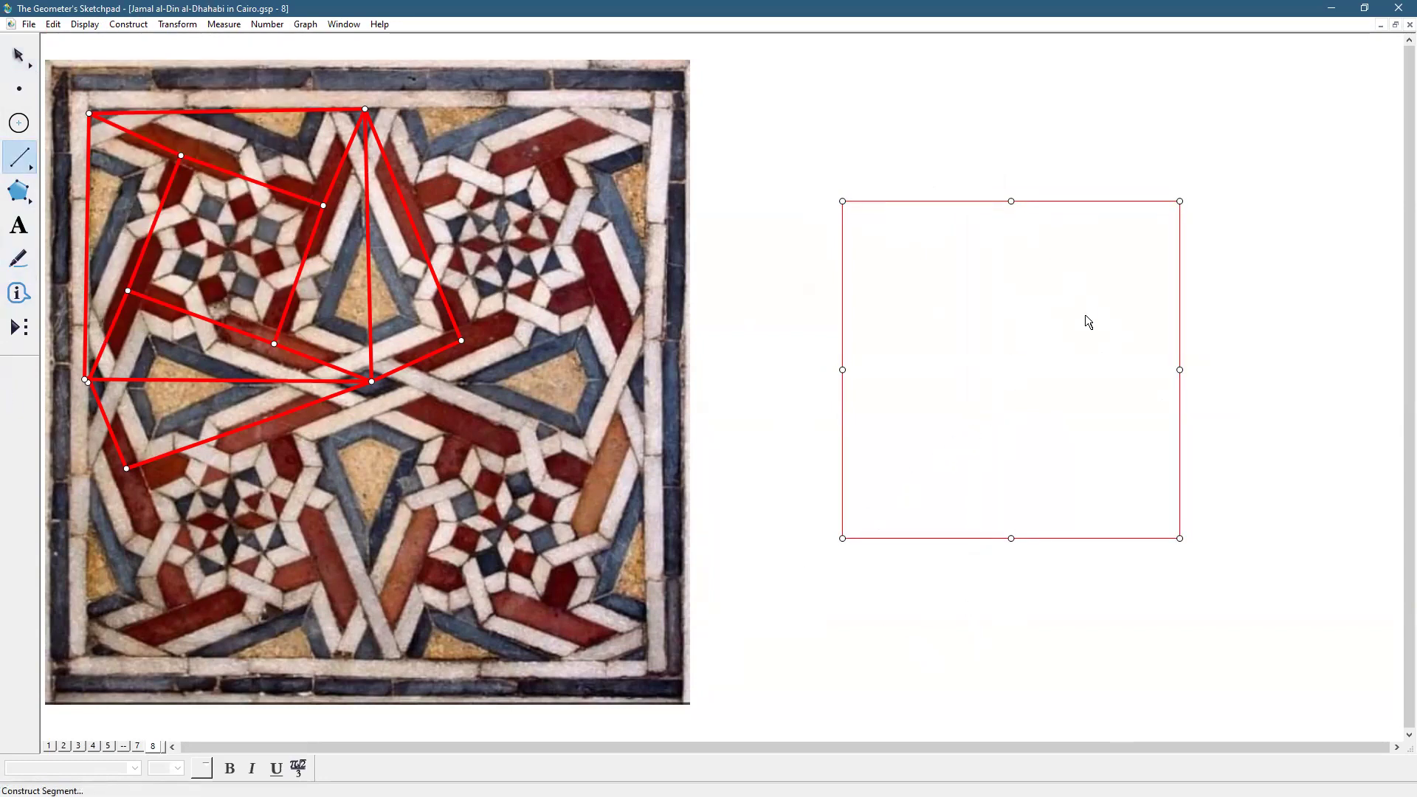
pyautogui.moveTo(1179, 200); pyautogui.dragTo(842, 538)
pyautogui.moveTo(842, 201); pyautogui.dragTo(1180, 538)
# Mark the diagonals' intersection as the square's centre point
pyautogui.press('Escape')
pyautogui.click(1238, 262)
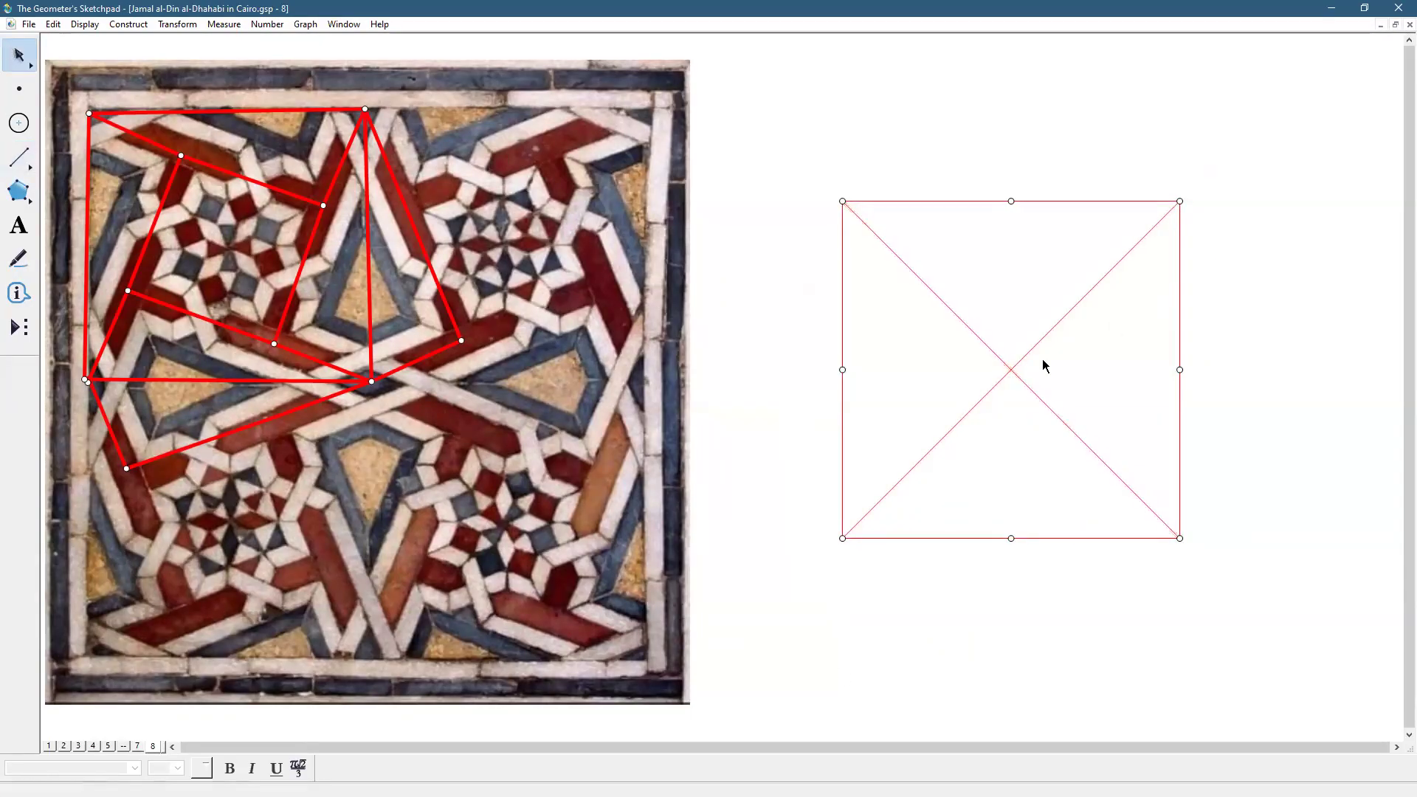
pyautogui.click(1011, 370)
pyautogui.click(1193, 388)
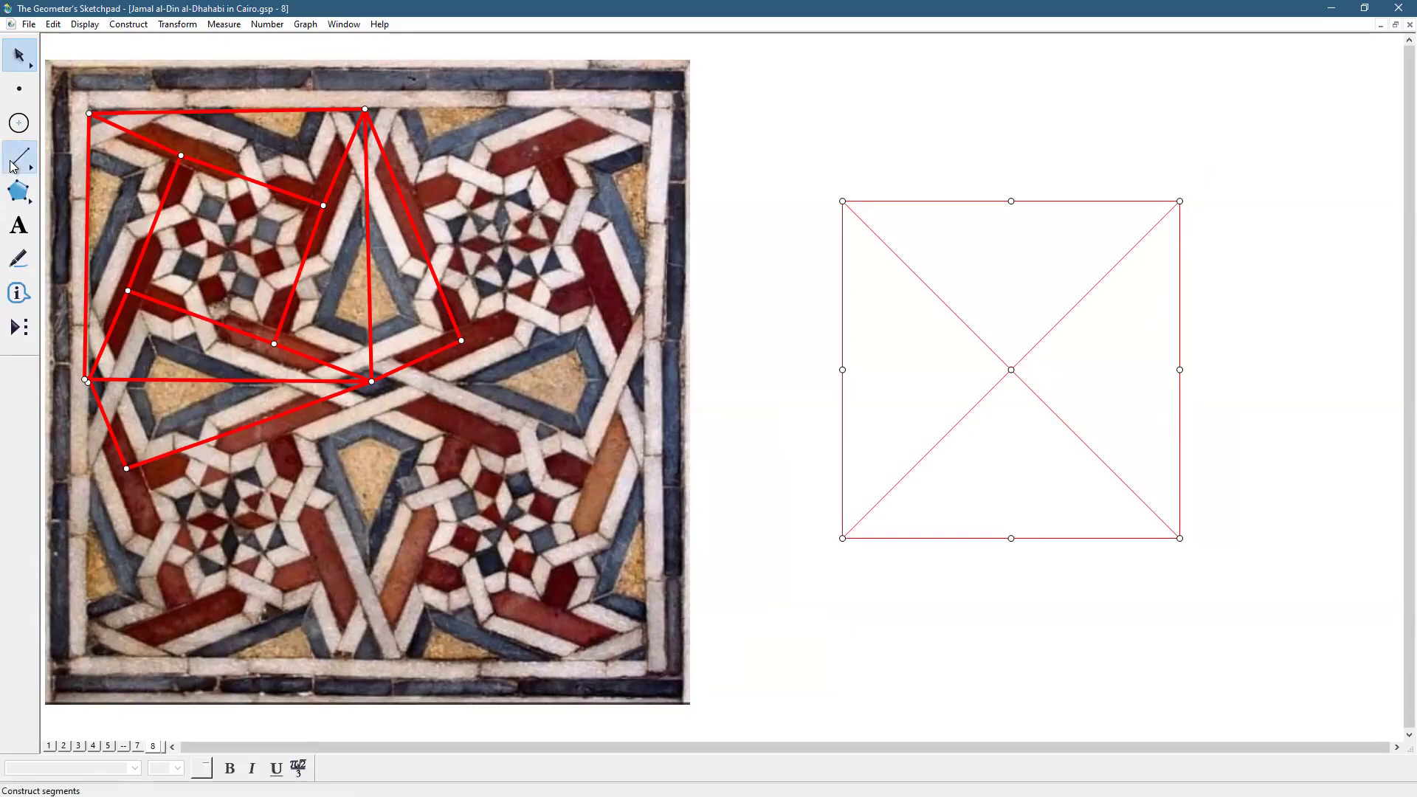
# Draw a black line from the bottom midpoint through the right side's midpoint
pyautogui.moveTo(14, 166); pyautogui.dragTo(123, 153)
pyautogui.moveTo(1011, 538); pyautogui.dragTo(1026, 517)
pyautogui.moveTo(1084, 456); pyautogui.dragTo(1179, 370)
pyautogui.click(82, 26)
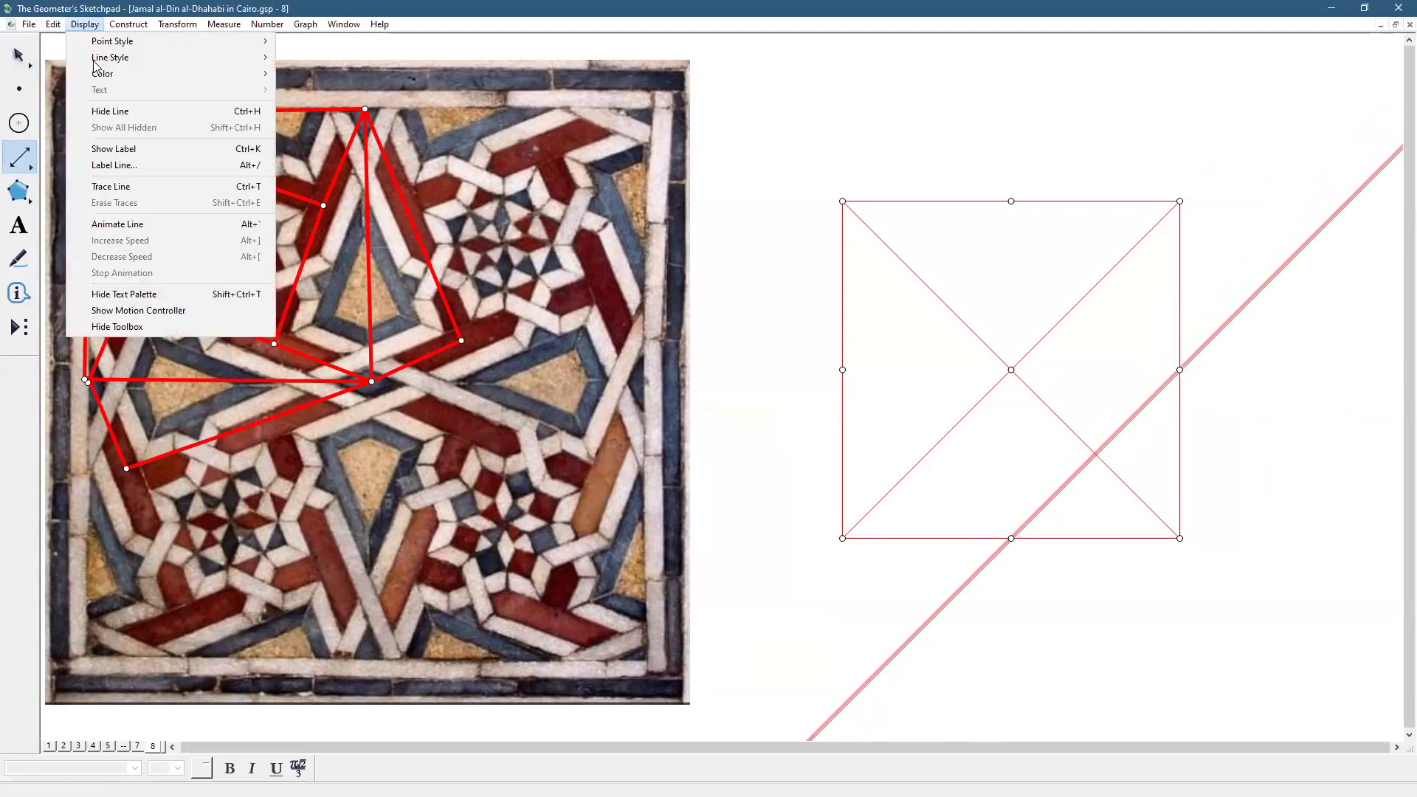
pyautogui.moveTo(97, 74)
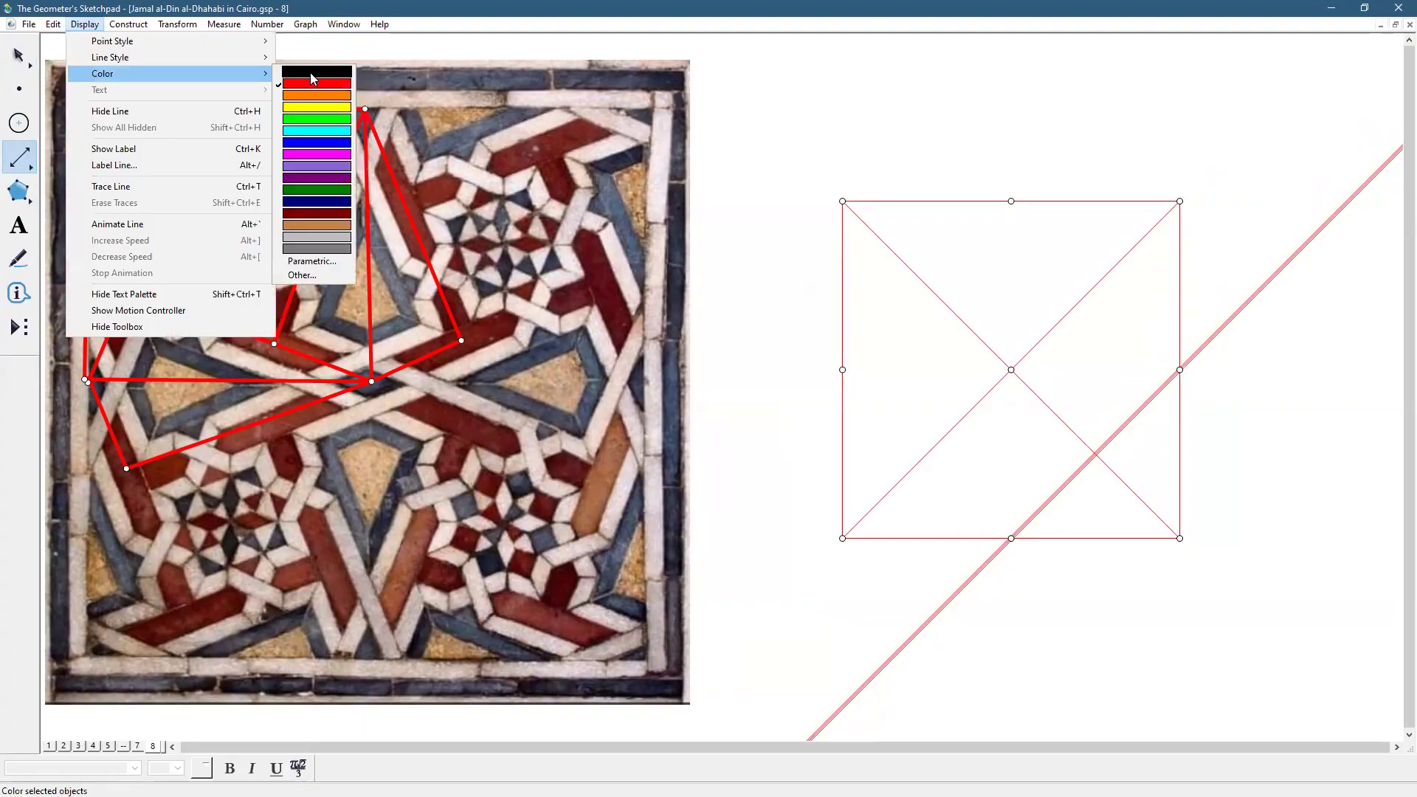
pyautogui.click(310, 73)
# Draw a line through the left and bottom midpoints, then select the bottom midpoint and centre
pyautogui.moveTo(842, 370)
pyautogui.mouseDown()
pyautogui.moveTo(899, 452)
pyautogui.moveTo(1018, 547)
pyautogui.moveTo(1011, 538)
pyautogui.mouseUp()
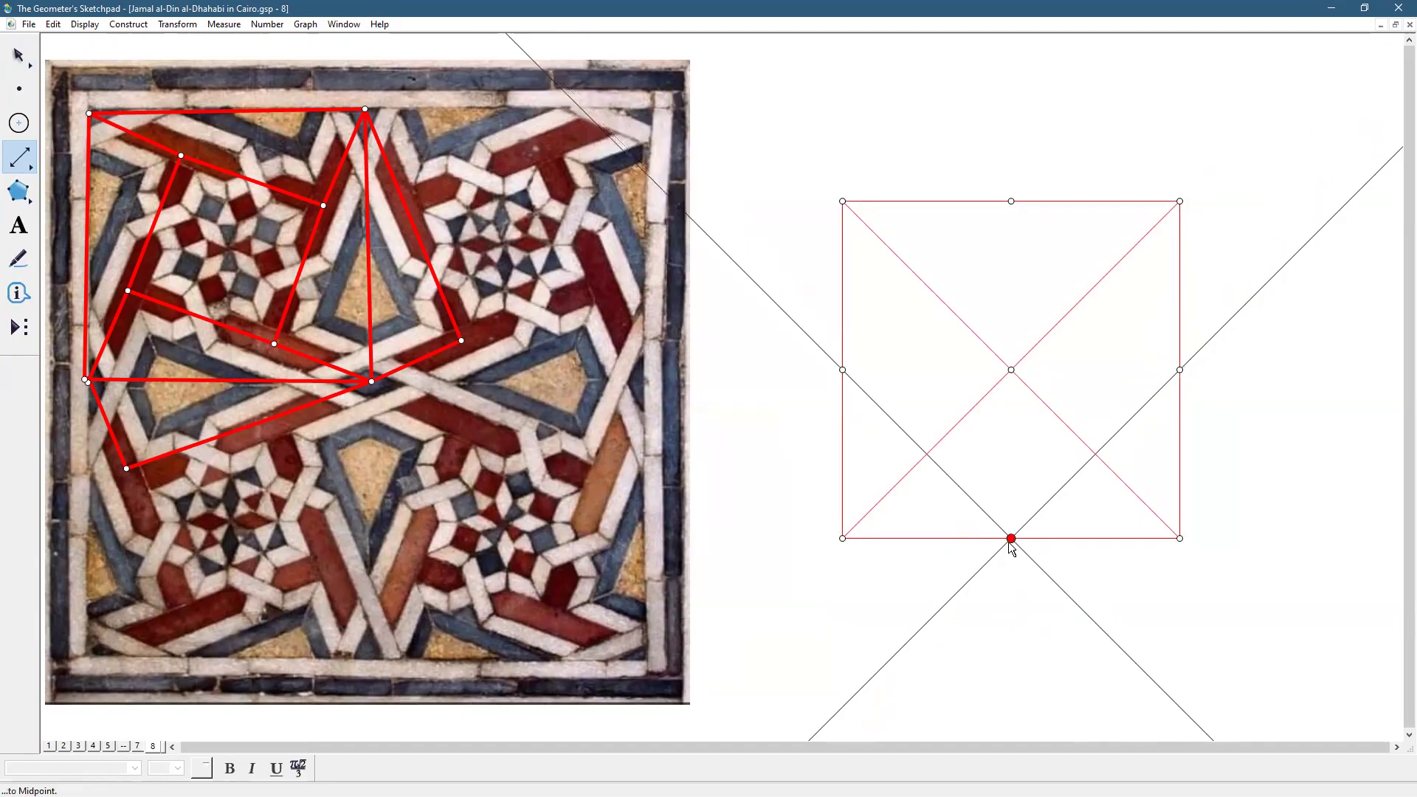
pyautogui.press('Escape')
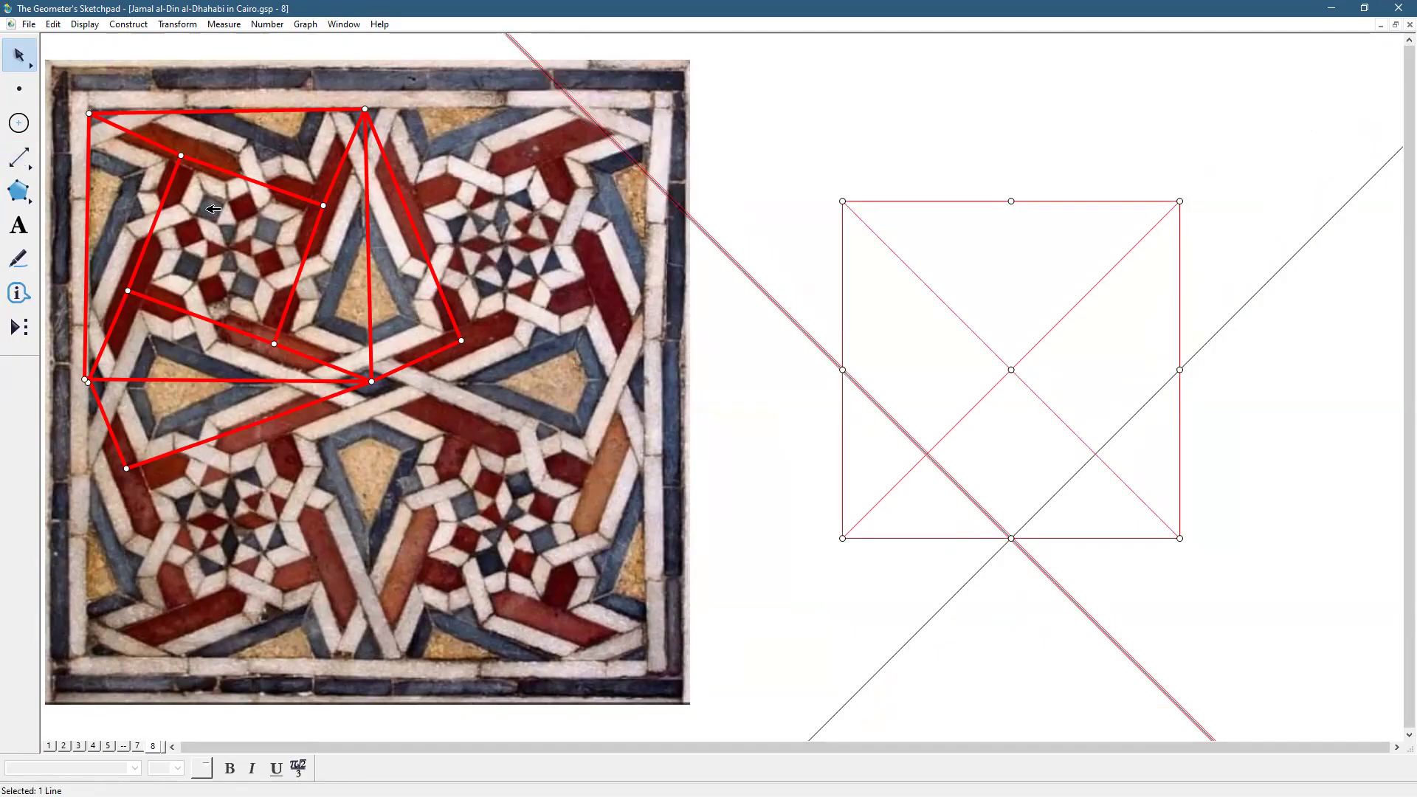
pyautogui.click(1305, 648)
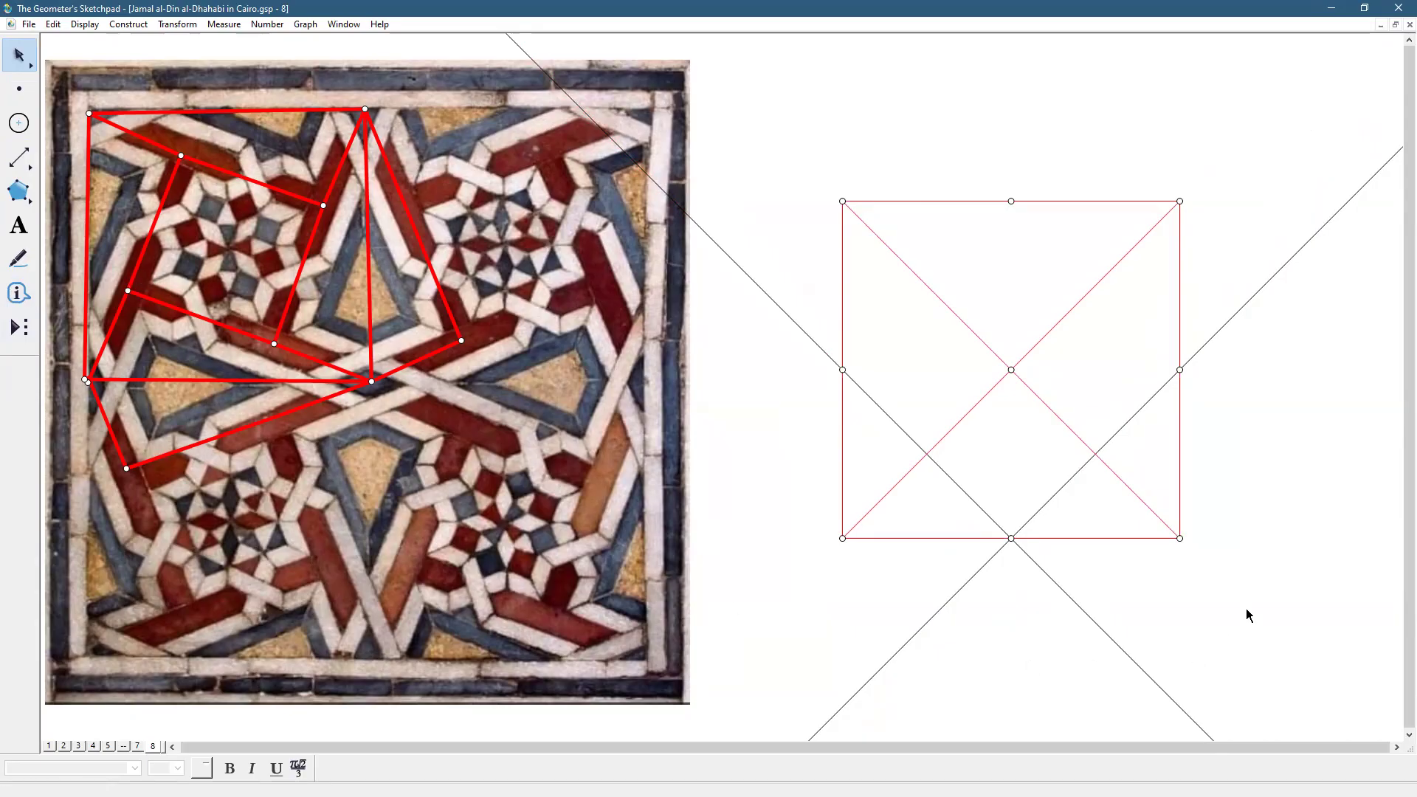
pyautogui.click(1012, 538)
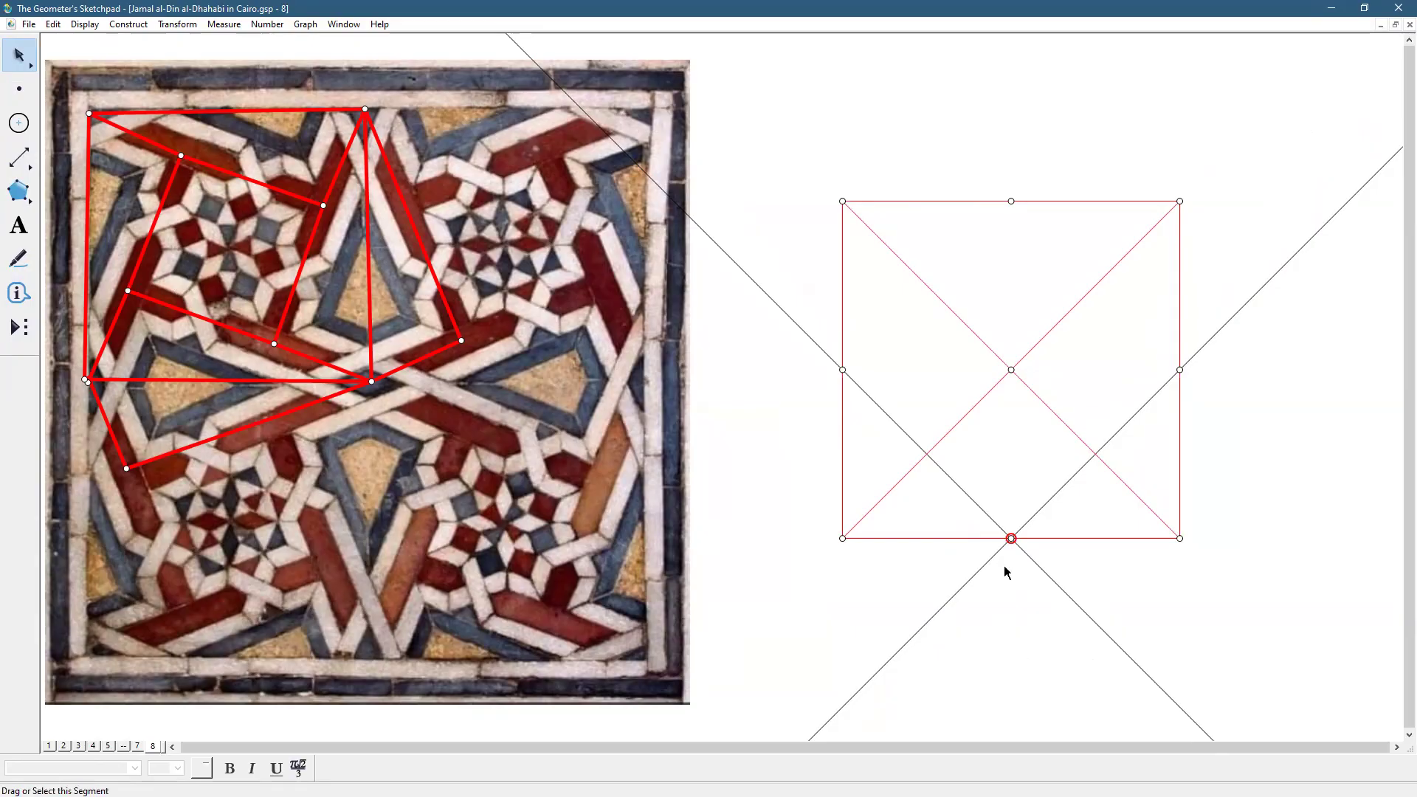
pyautogui.click(1013, 368)
# Bisect the angle at the centre toward the bottom-left corner and mark the bisector as mirror
pyautogui.click(842, 538)
pyautogui.click(135, 27)
pyautogui.click(156, 176)
pyautogui.click(1156, 591)
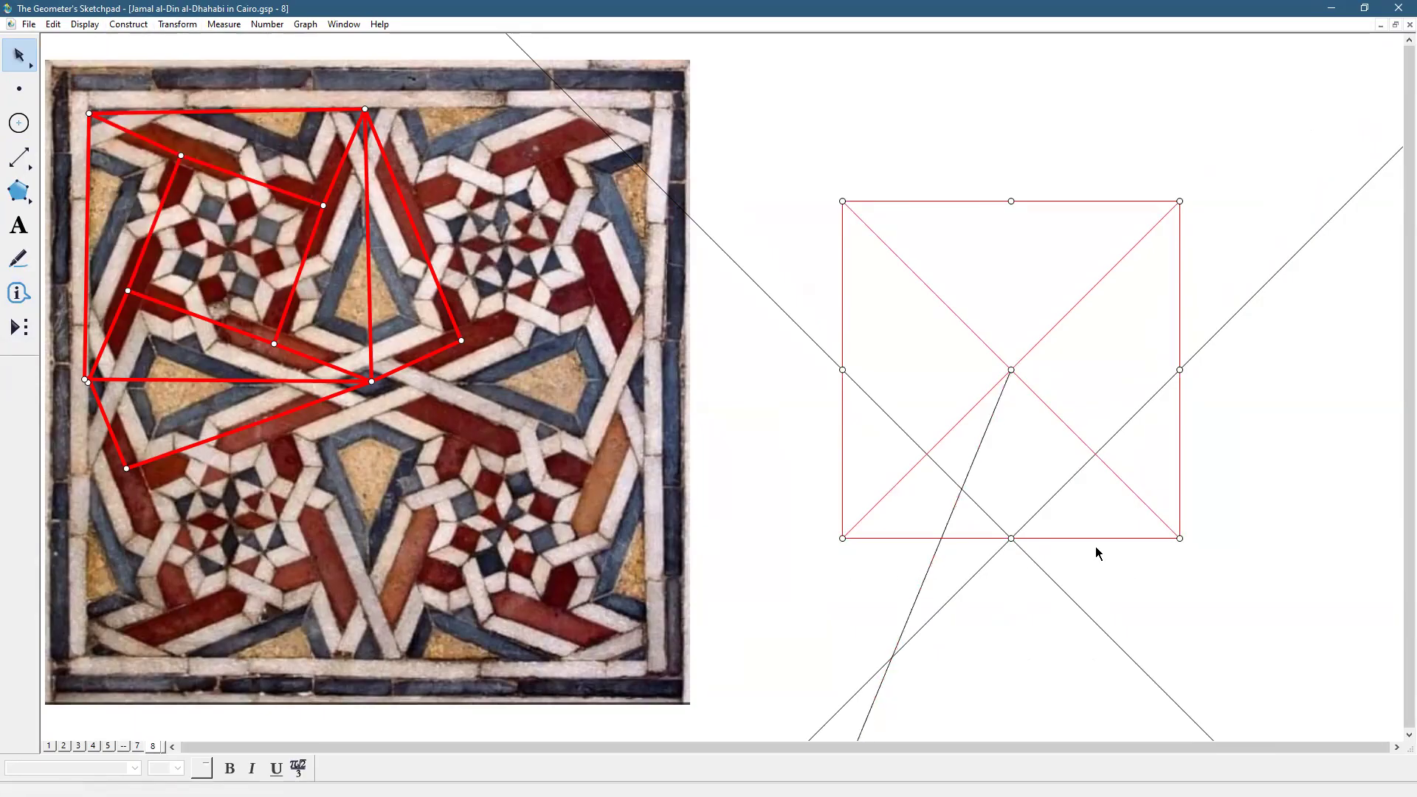
pyautogui.doubleClick(982, 443)
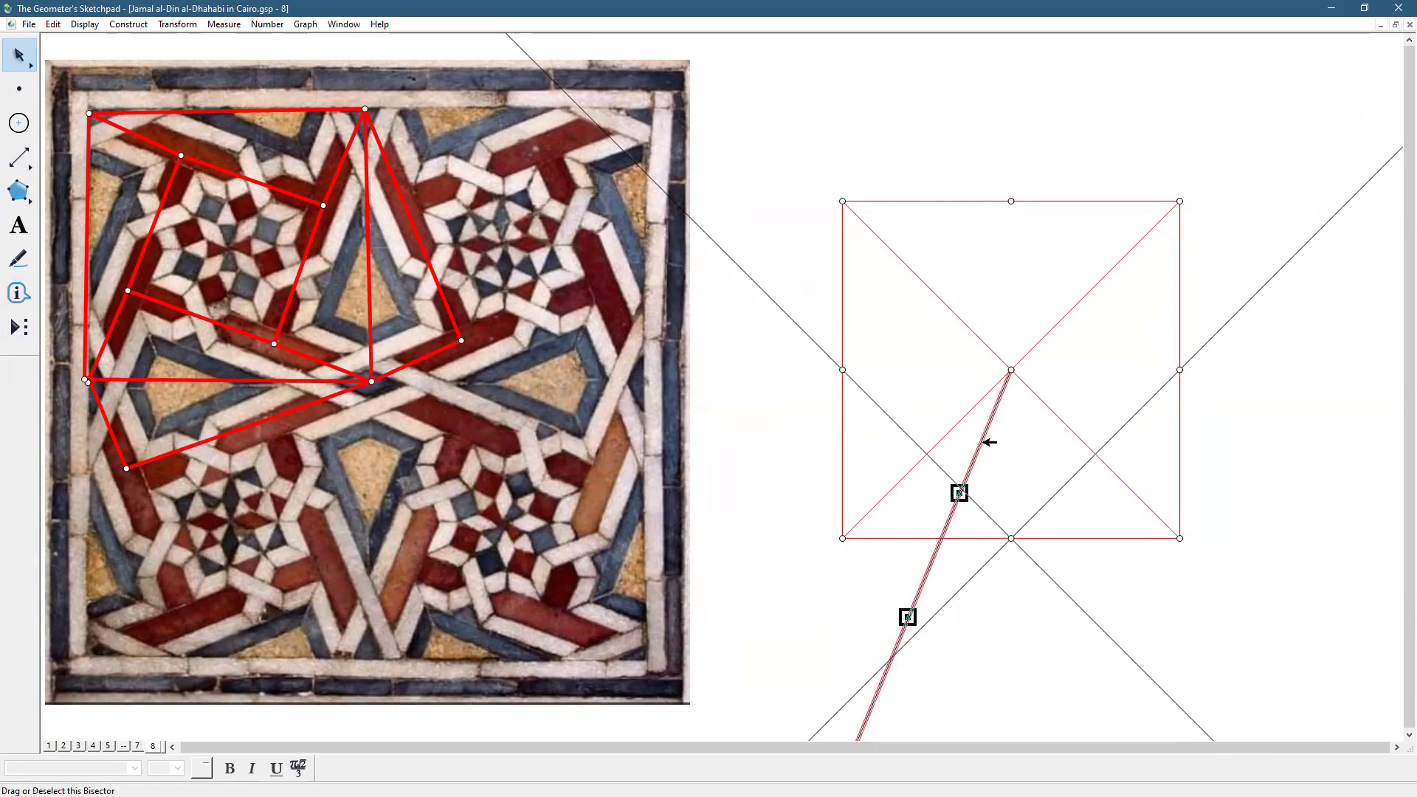
pyautogui.doubleClick(988, 440)
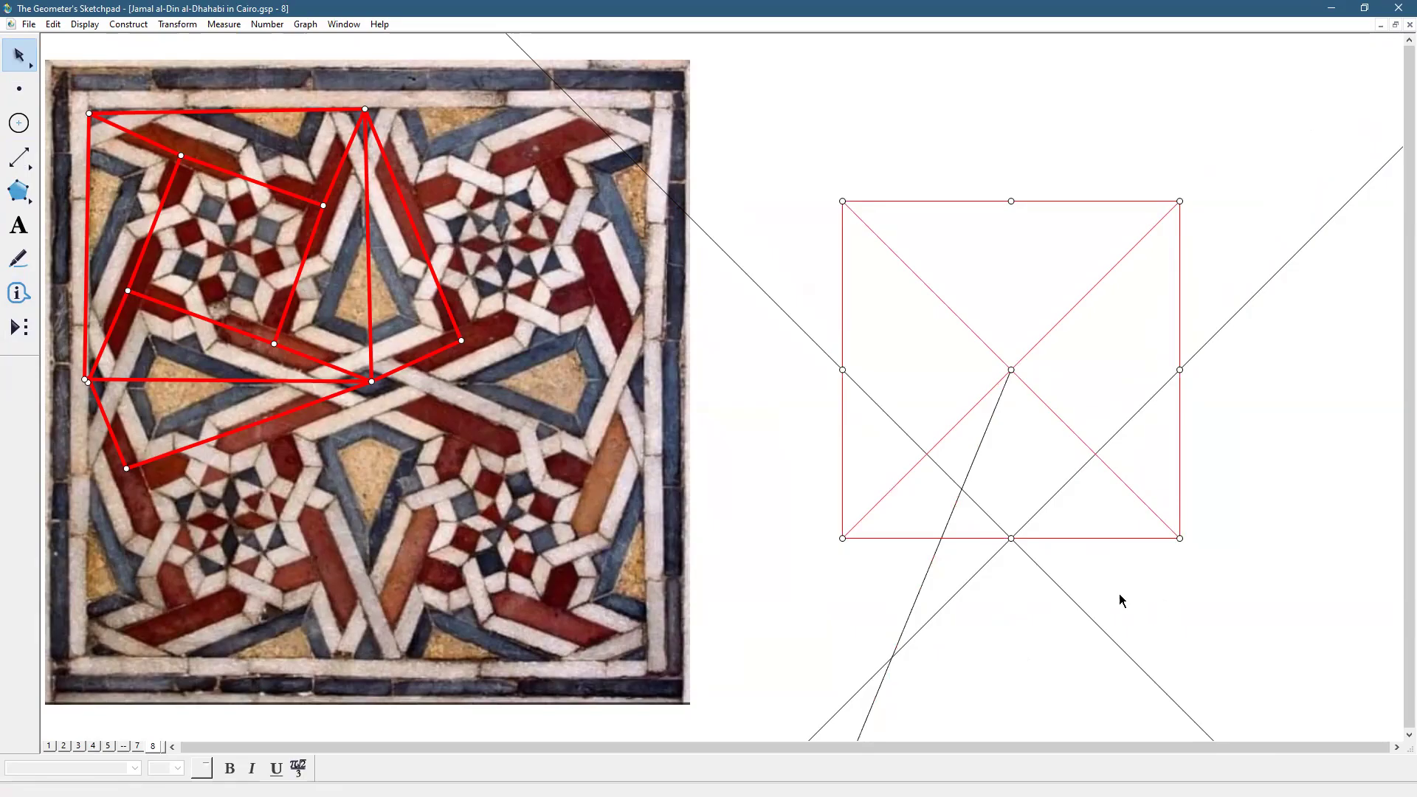
# Reflect the left-bottom midpoint line across the bisector to create a horizontal line
pyautogui.click(984, 511)
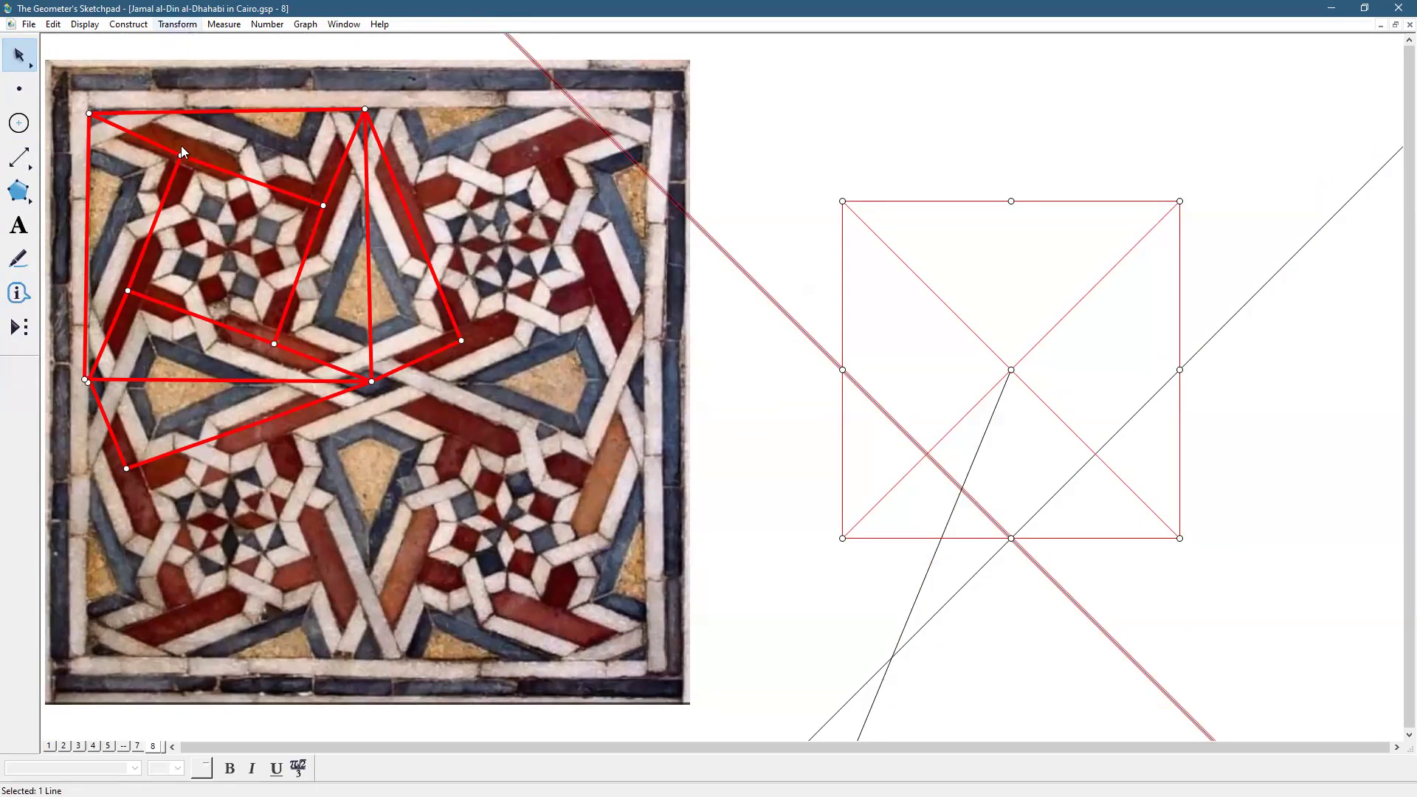
pyautogui.click(177, 23)
pyautogui.click(191, 192)
pyautogui.click(1219, 564)
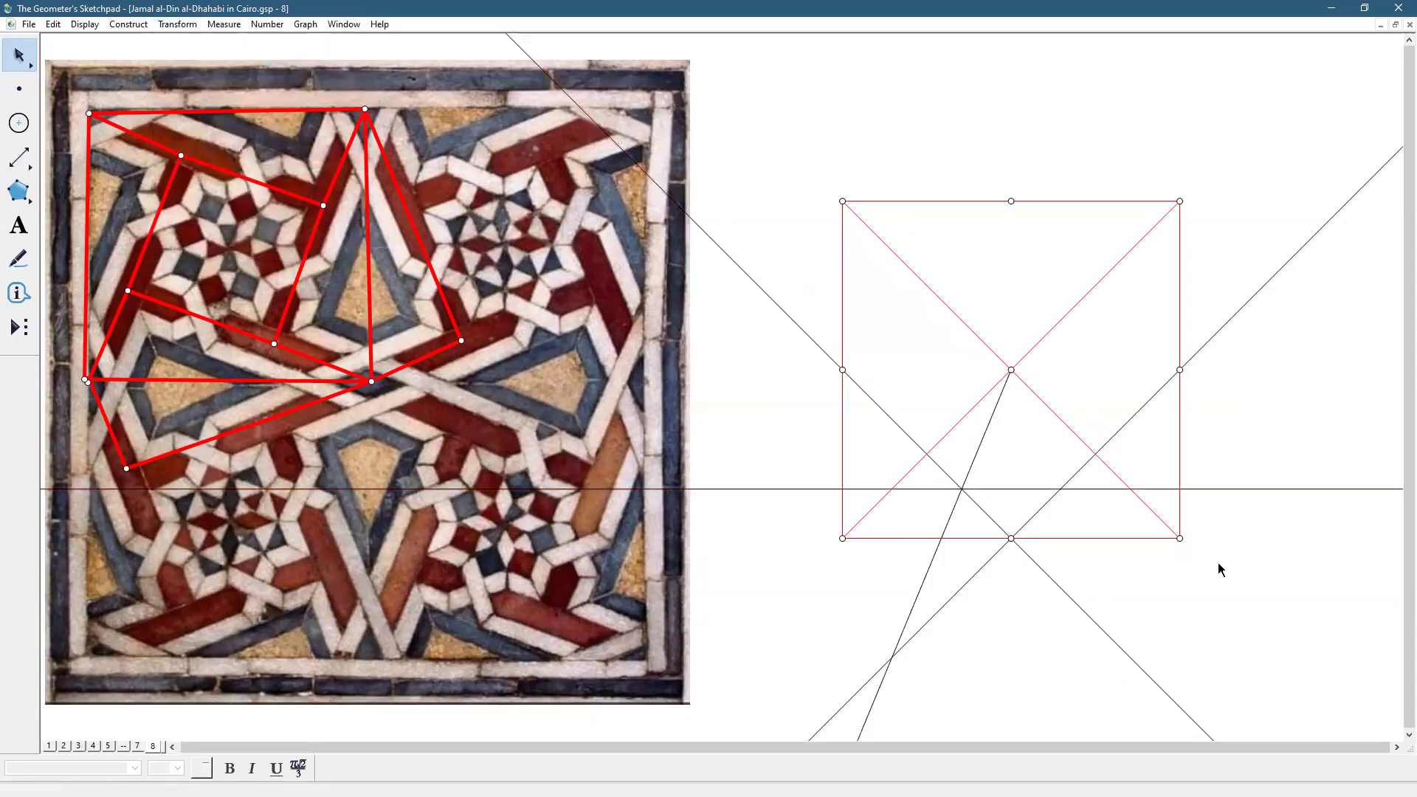
# Hide the bisector, then undo the hiding to keep it visible
pyautogui.click(972, 460)
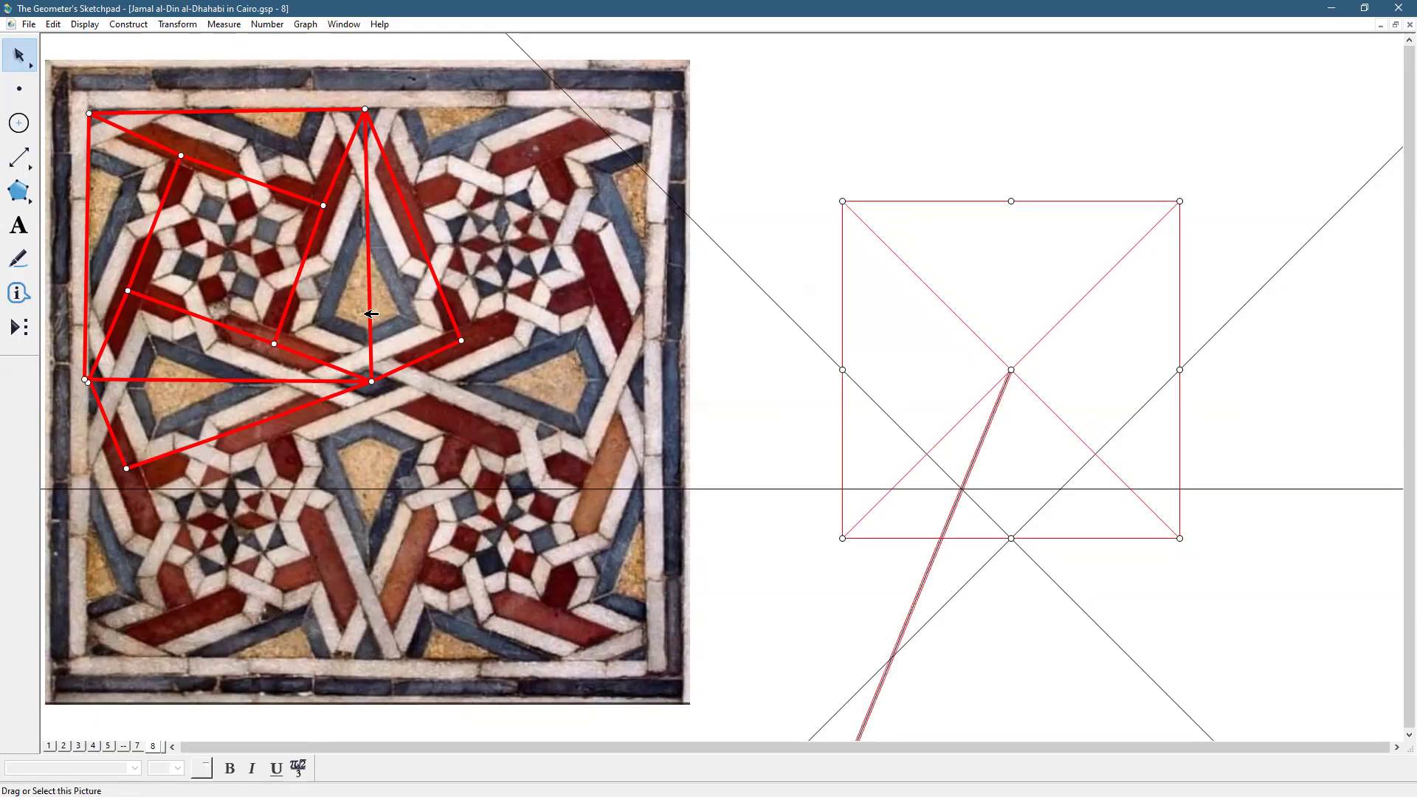
pyautogui.click(84, 25)
pyautogui.click(111, 114)
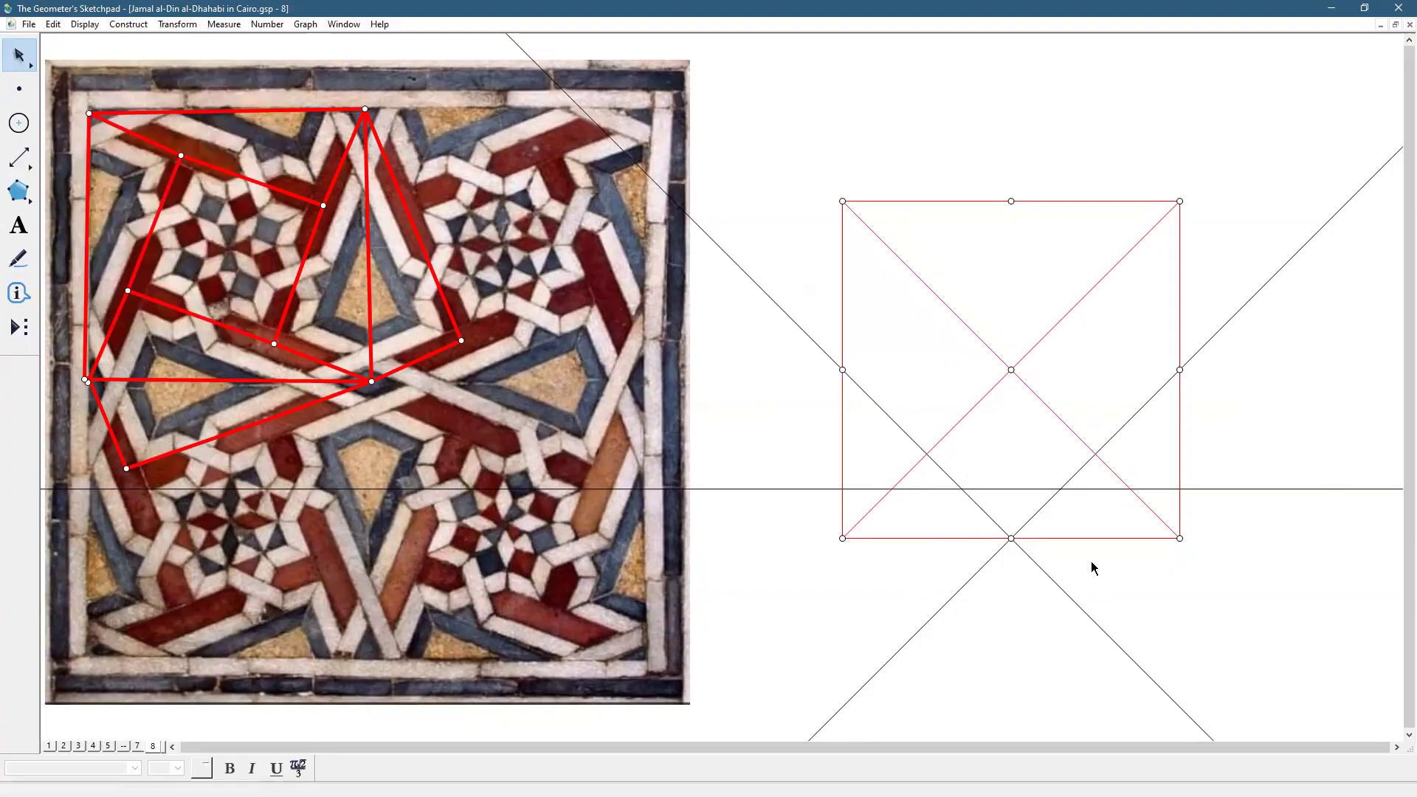
pyautogui.hotkey('ctrl', 'z')
pyautogui.click(1243, 591)
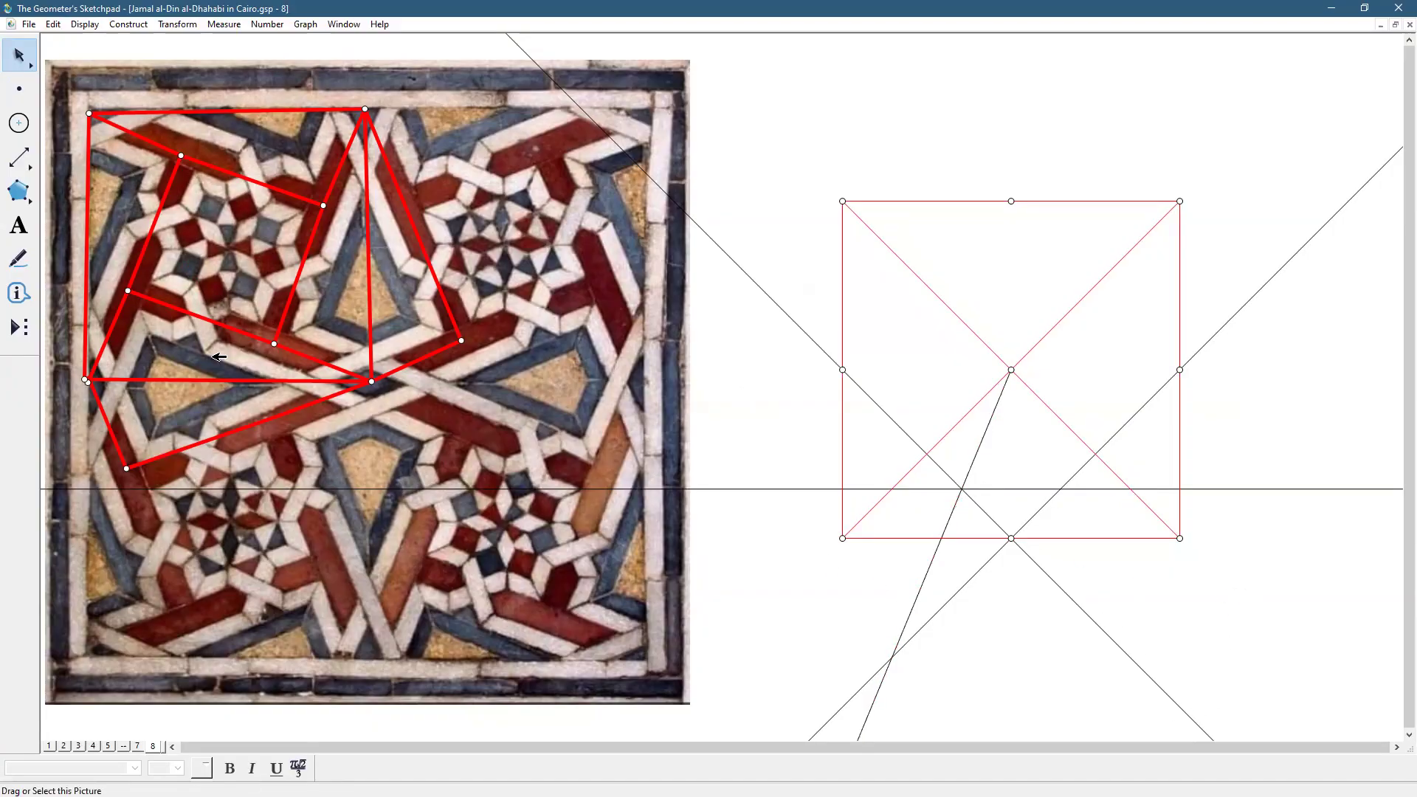
pyautogui.click(29, 163)
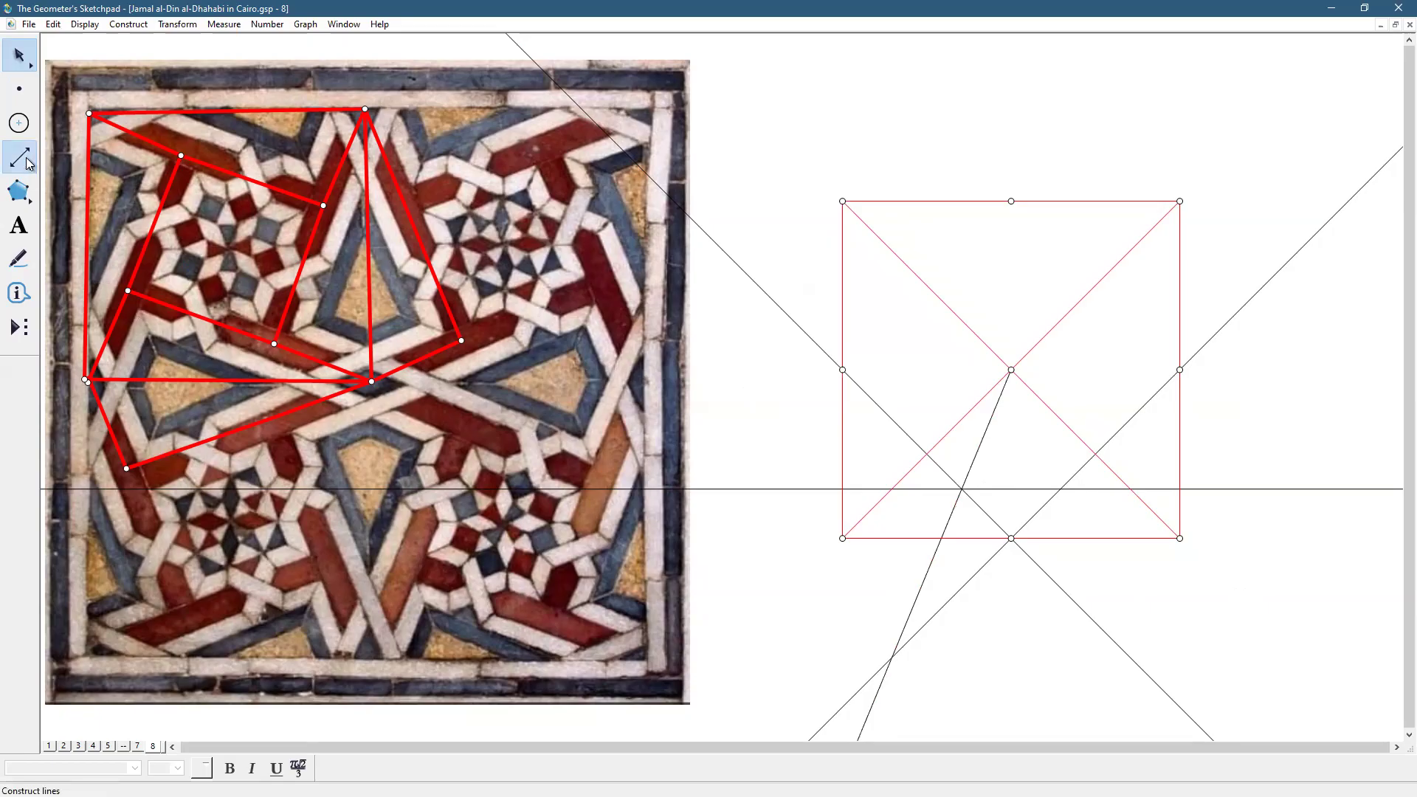
# Draw the zigzag segments between the bottom midpoint and crossings on the horizontal line
pyautogui.moveTo(26, 158); pyautogui.dragTo(60, 157)
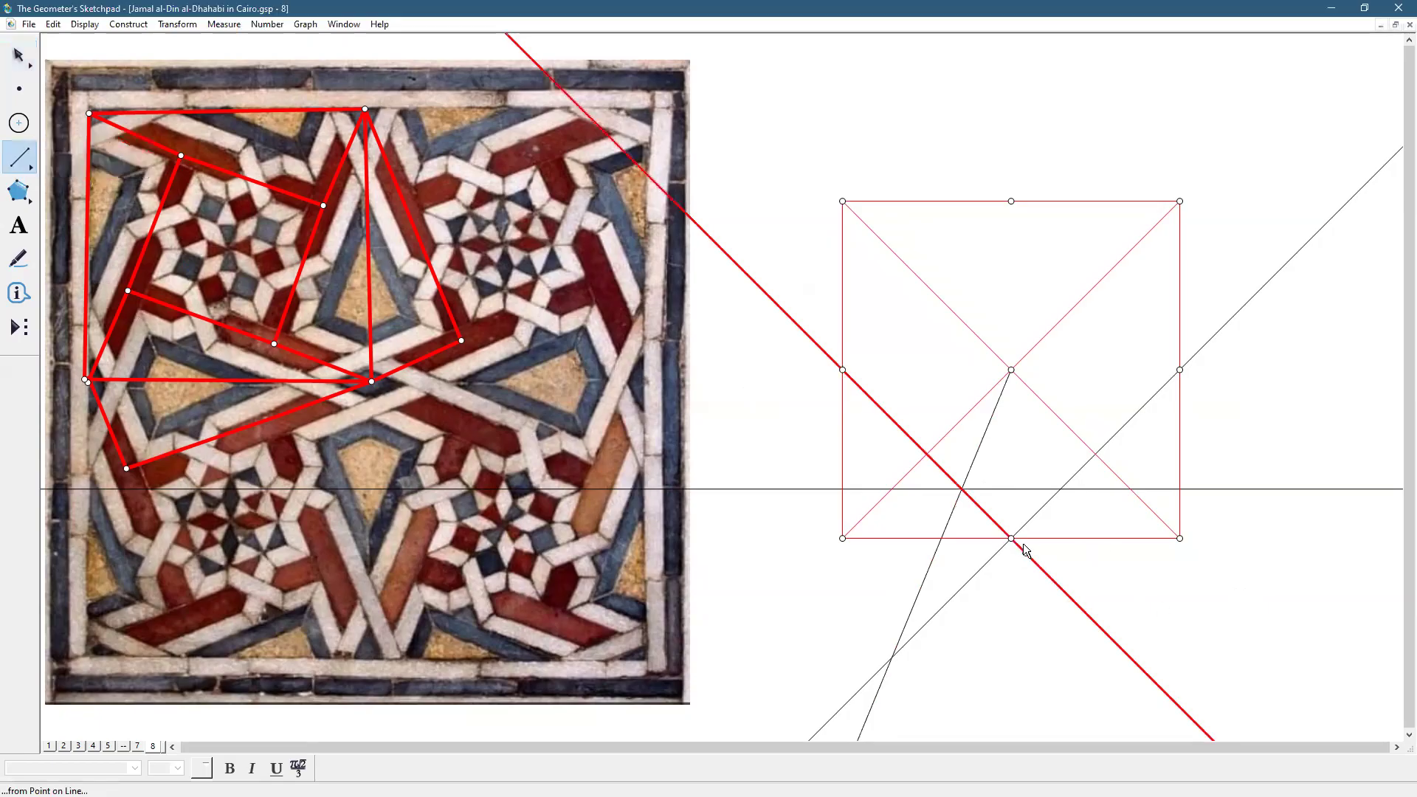
pyautogui.moveTo(1009, 539); pyautogui.dragTo(1061, 490)
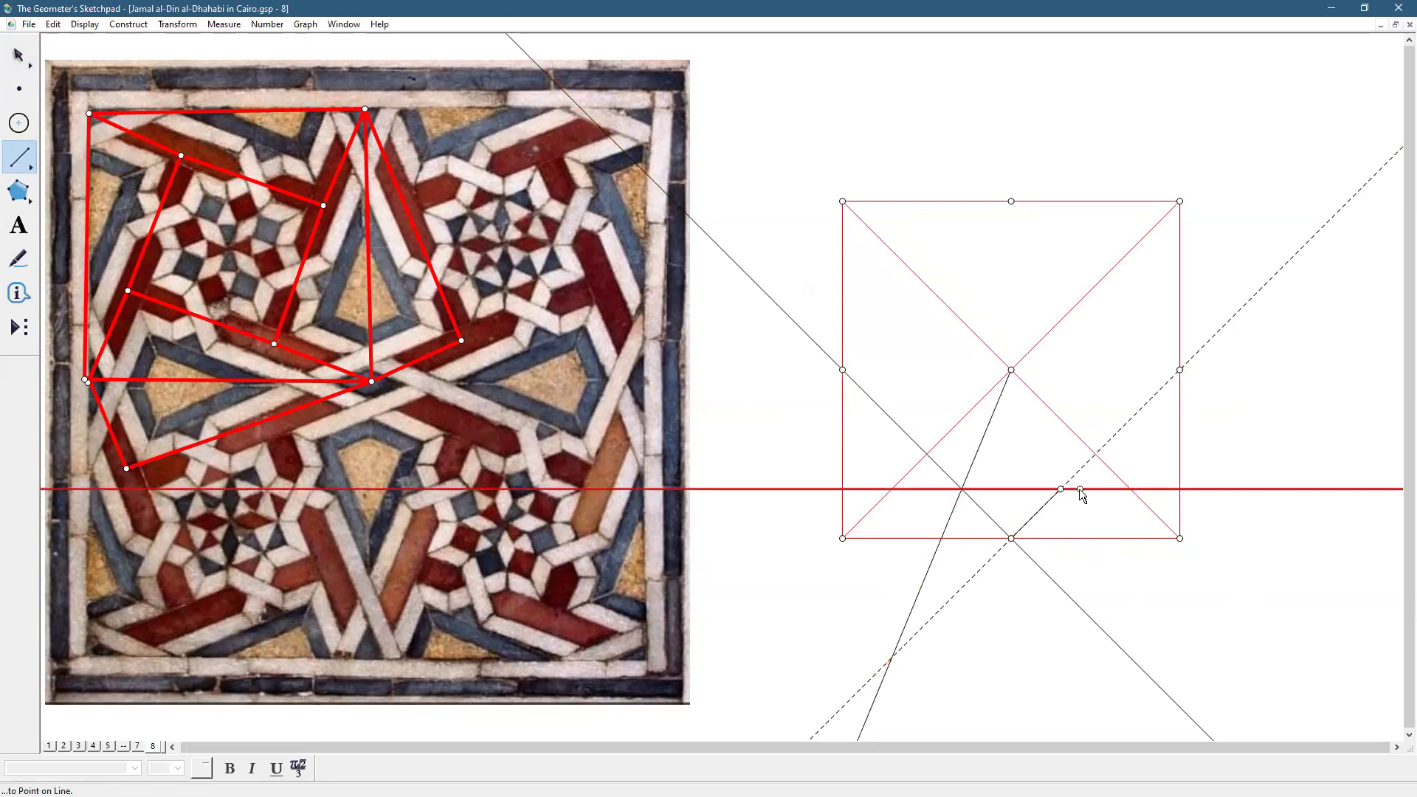
pyautogui.click(1128, 491)
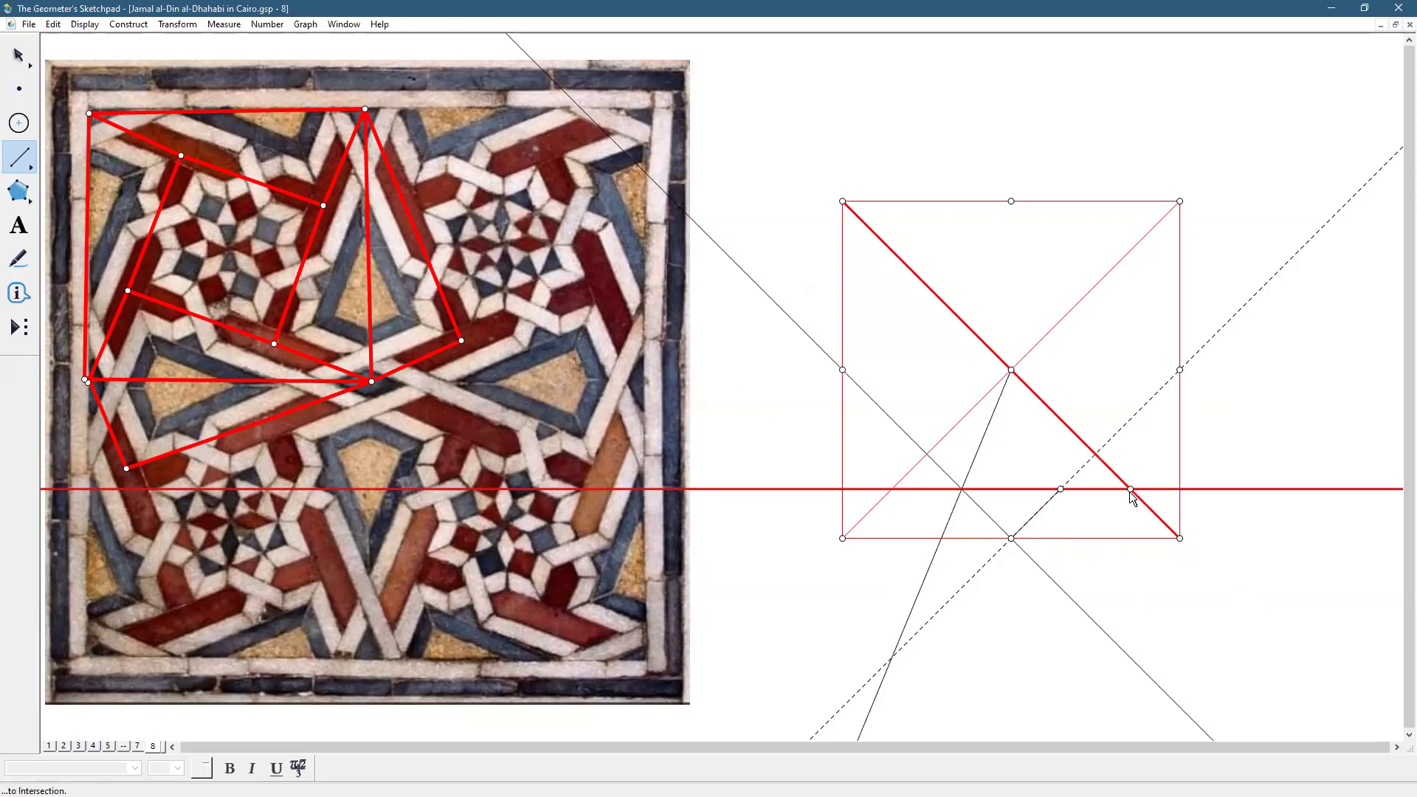
pyautogui.click(887, 490)
pyautogui.click(962, 492)
pyautogui.click(962, 492)
pyautogui.click(1011, 538)
pyautogui.press('Escape')
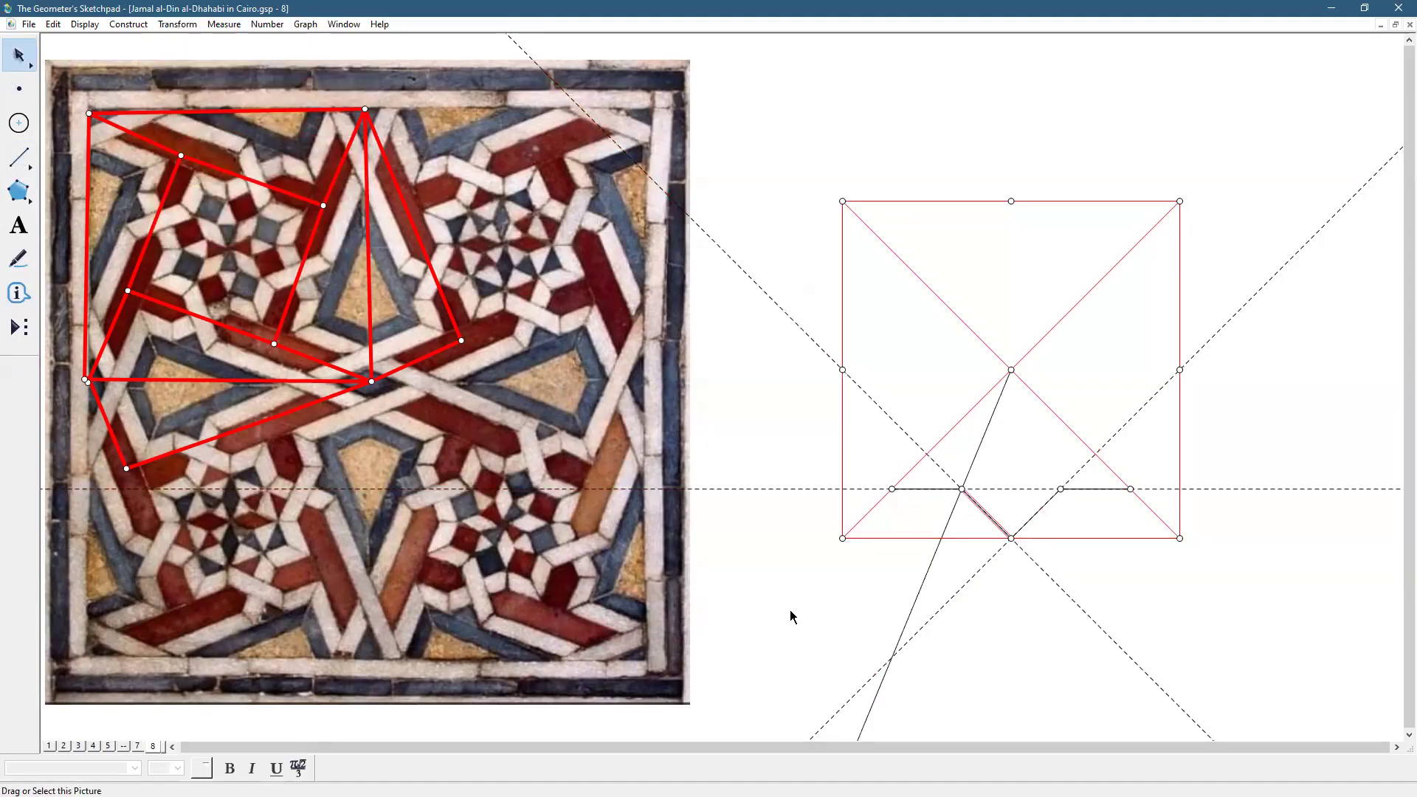
# Give the four zigzag segments a Medium line style and start a short segment on the photo
pyautogui.click(1012, 614)
pyautogui.click(994, 523)
pyautogui.click(1043, 513)
pyautogui.click(1105, 489)
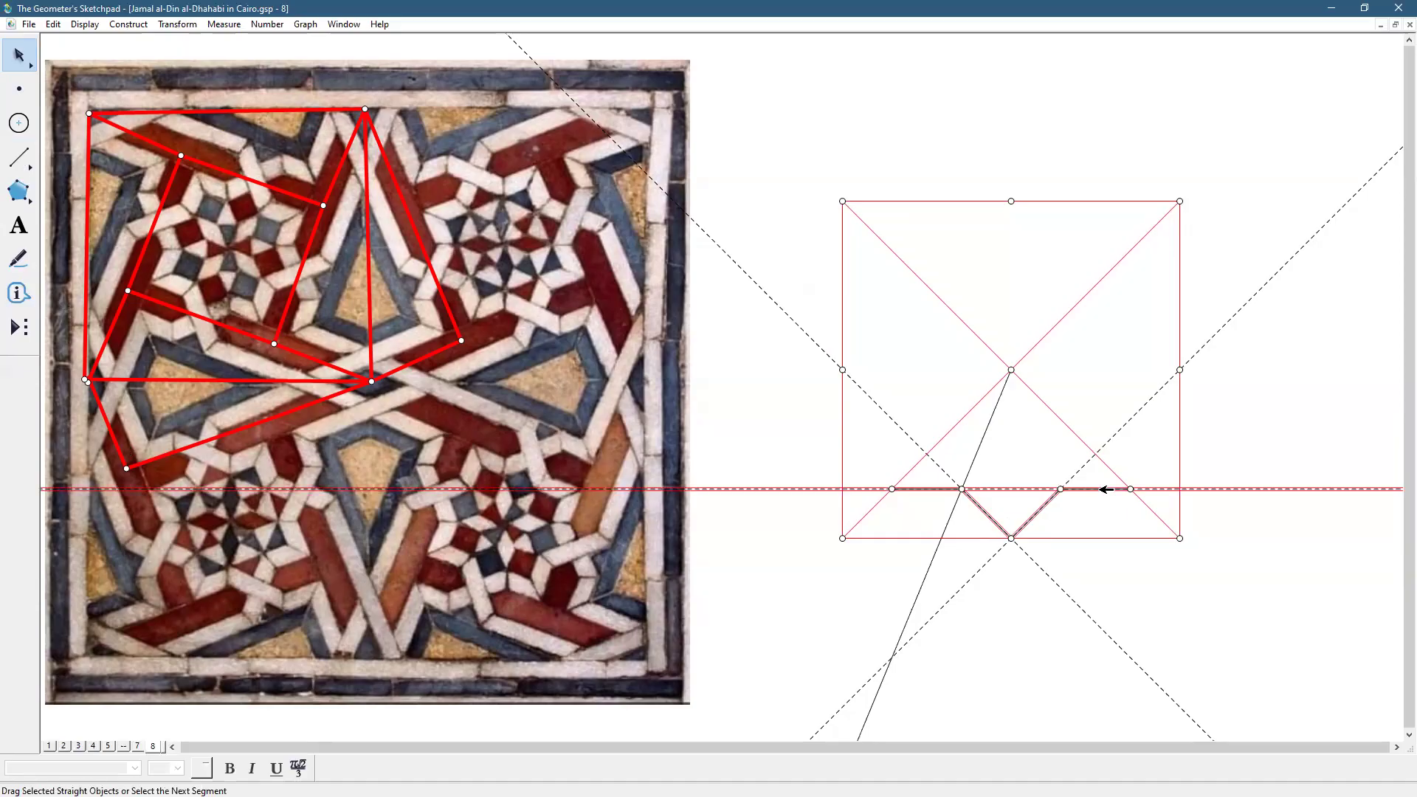
pyautogui.click(1105, 488)
pyautogui.click(918, 489)
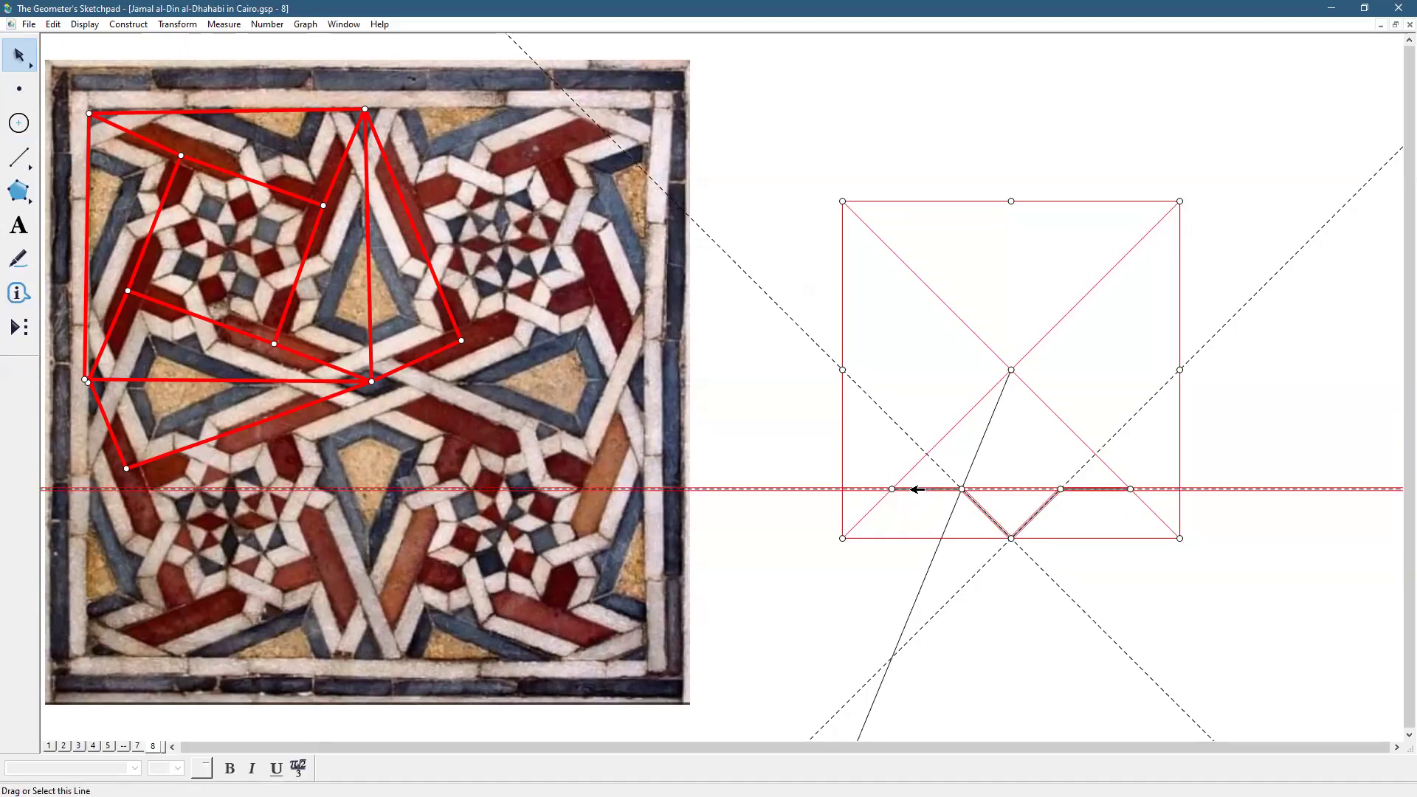
pyautogui.click(918, 489)
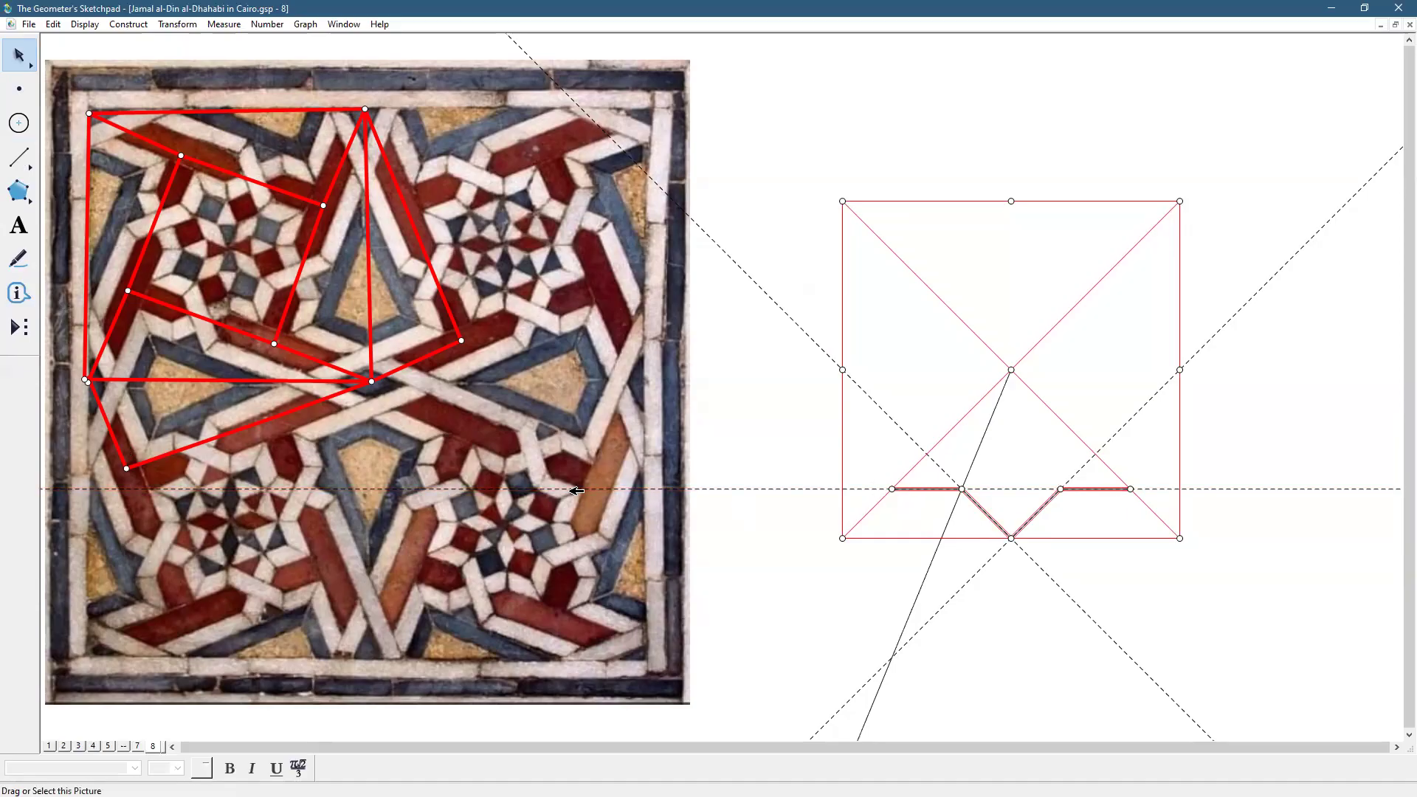
pyautogui.click(84, 24)
pyautogui.moveTo(177, 57)
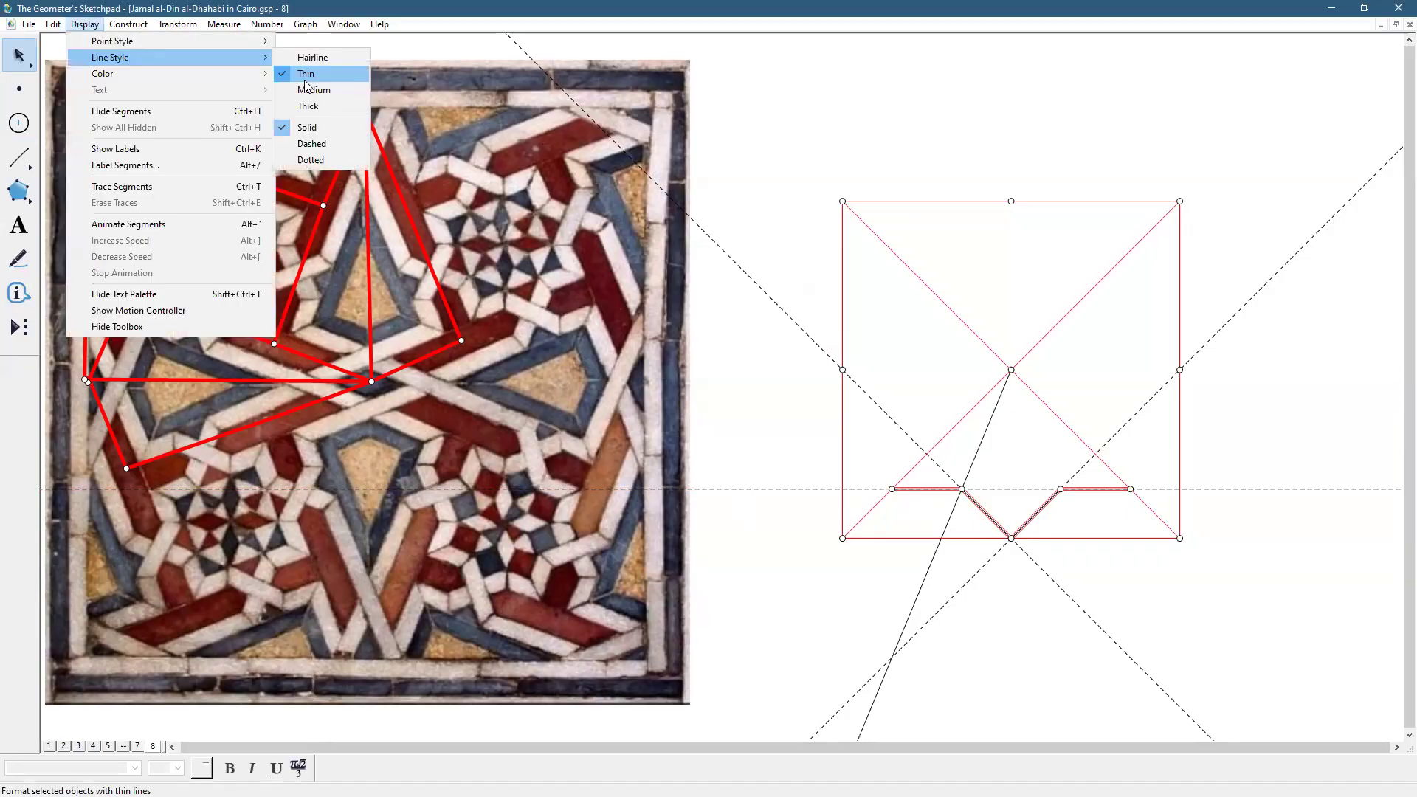
pyautogui.click(303, 90)
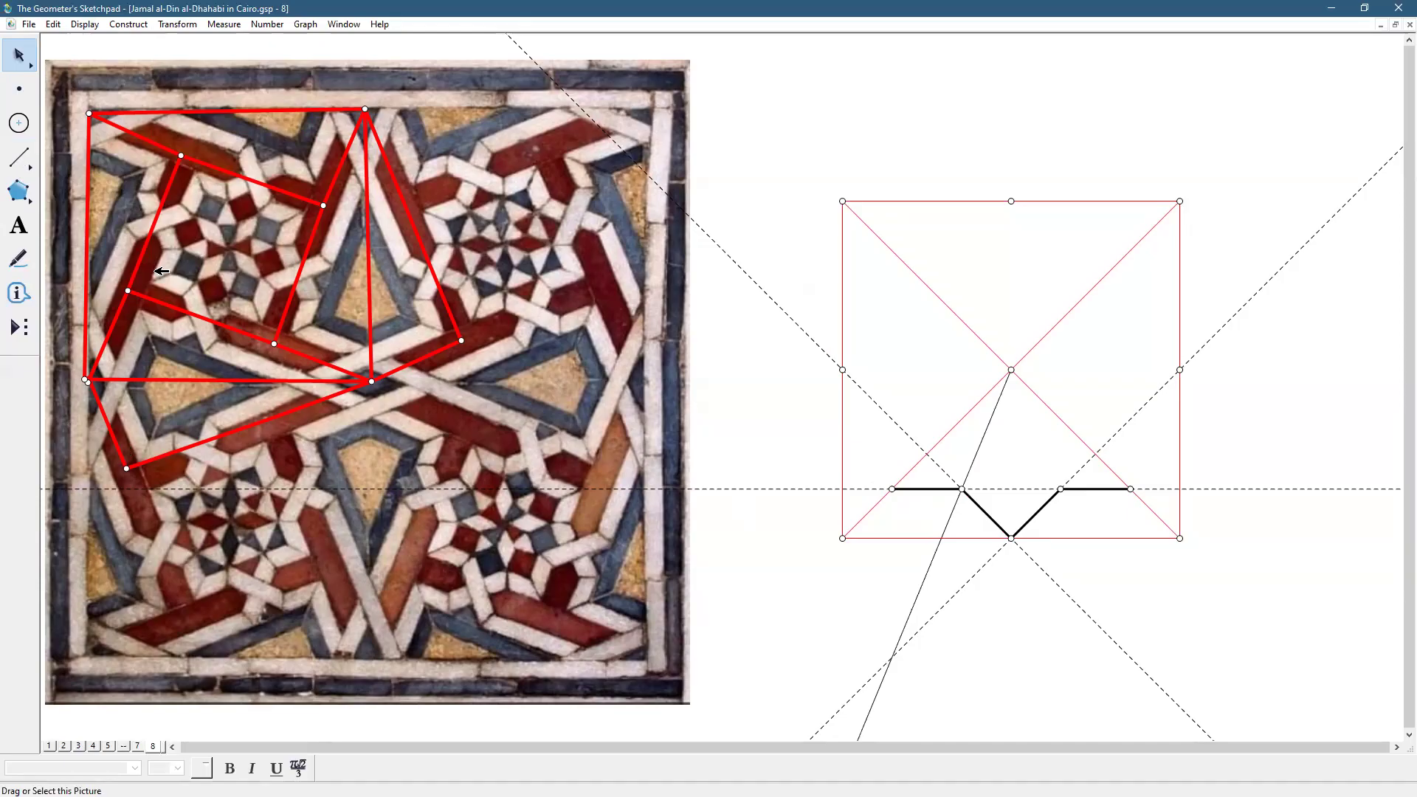
pyautogui.click(19, 157)
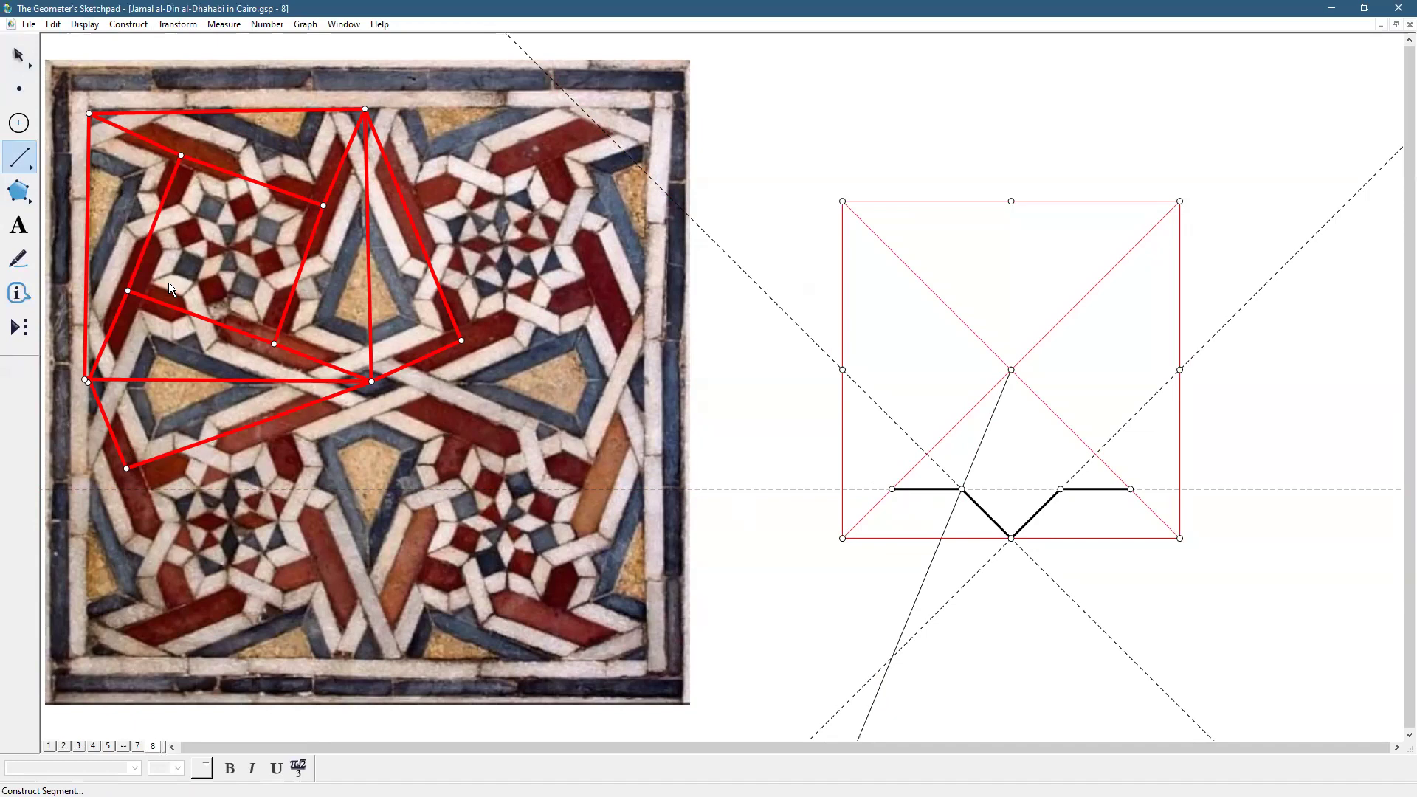
pyautogui.moveTo(168, 283); pyautogui.dragTo(182, 290)
# Finish the short bent line on the photo and clear the selection
pyautogui.click(200, 318)
pyautogui.click(19, 56)
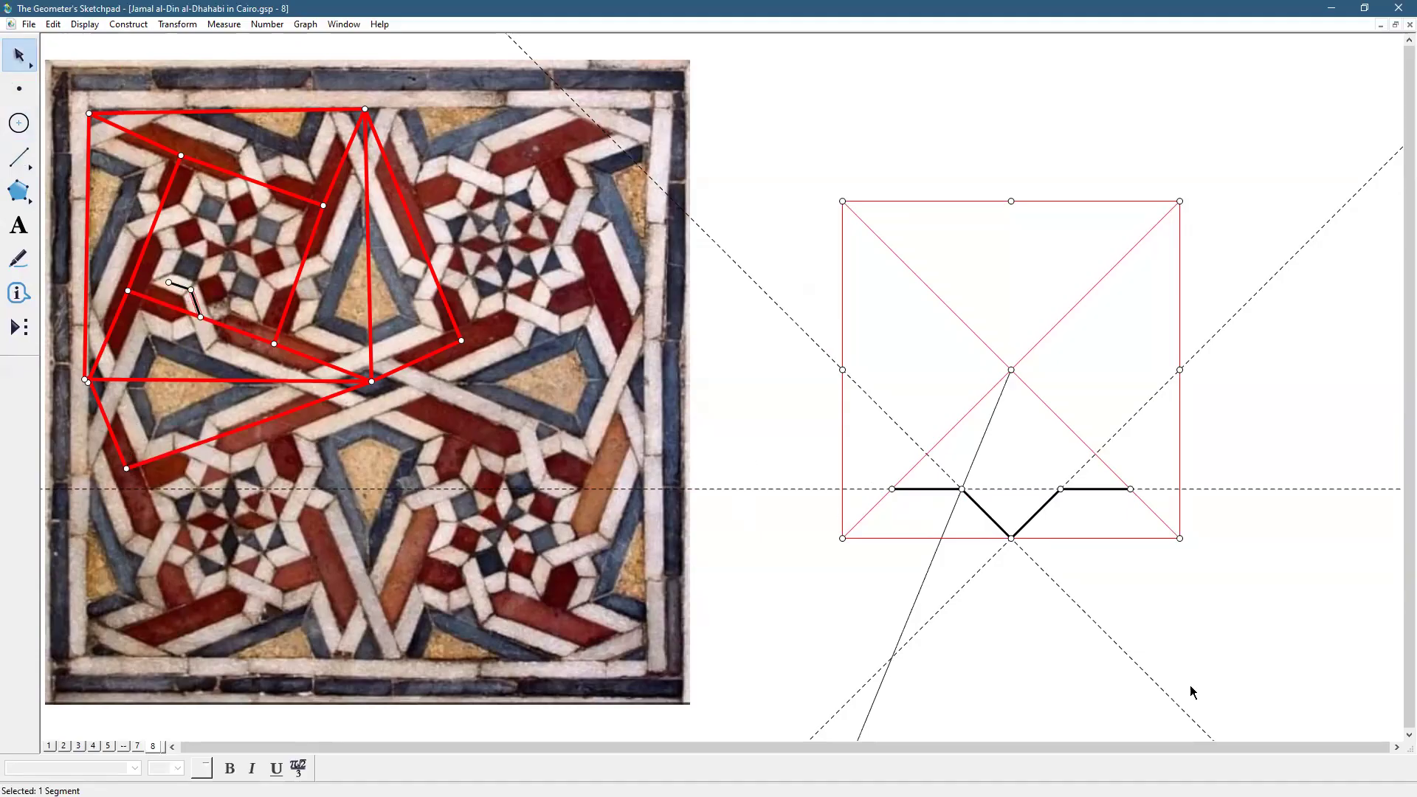
pyautogui.click(1265, 656)
# Draw a thin vertical segment from the square's centre to its bottom midpoint
pyautogui.click(20, 157)
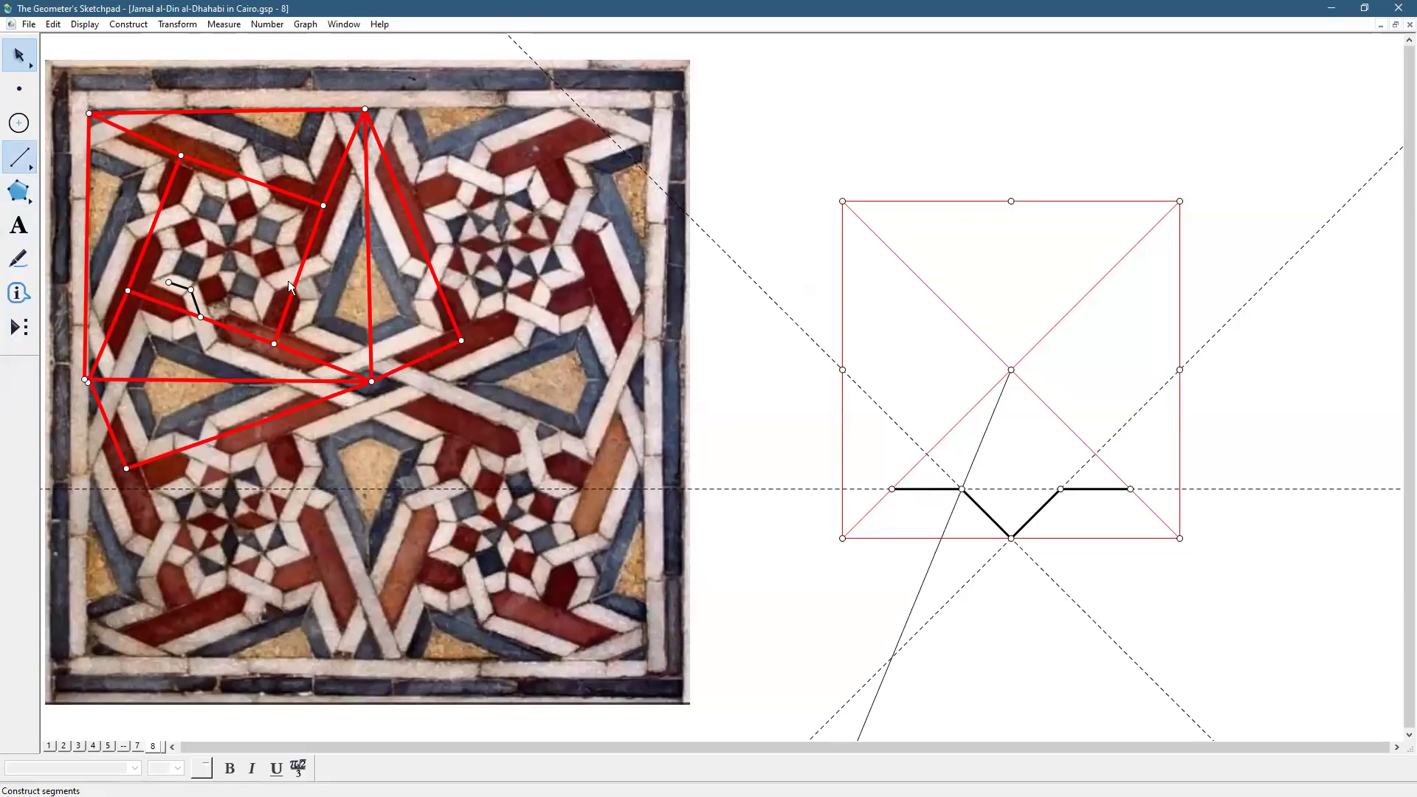
pyautogui.moveTo(1012, 369); pyautogui.dragTo(1011, 538)
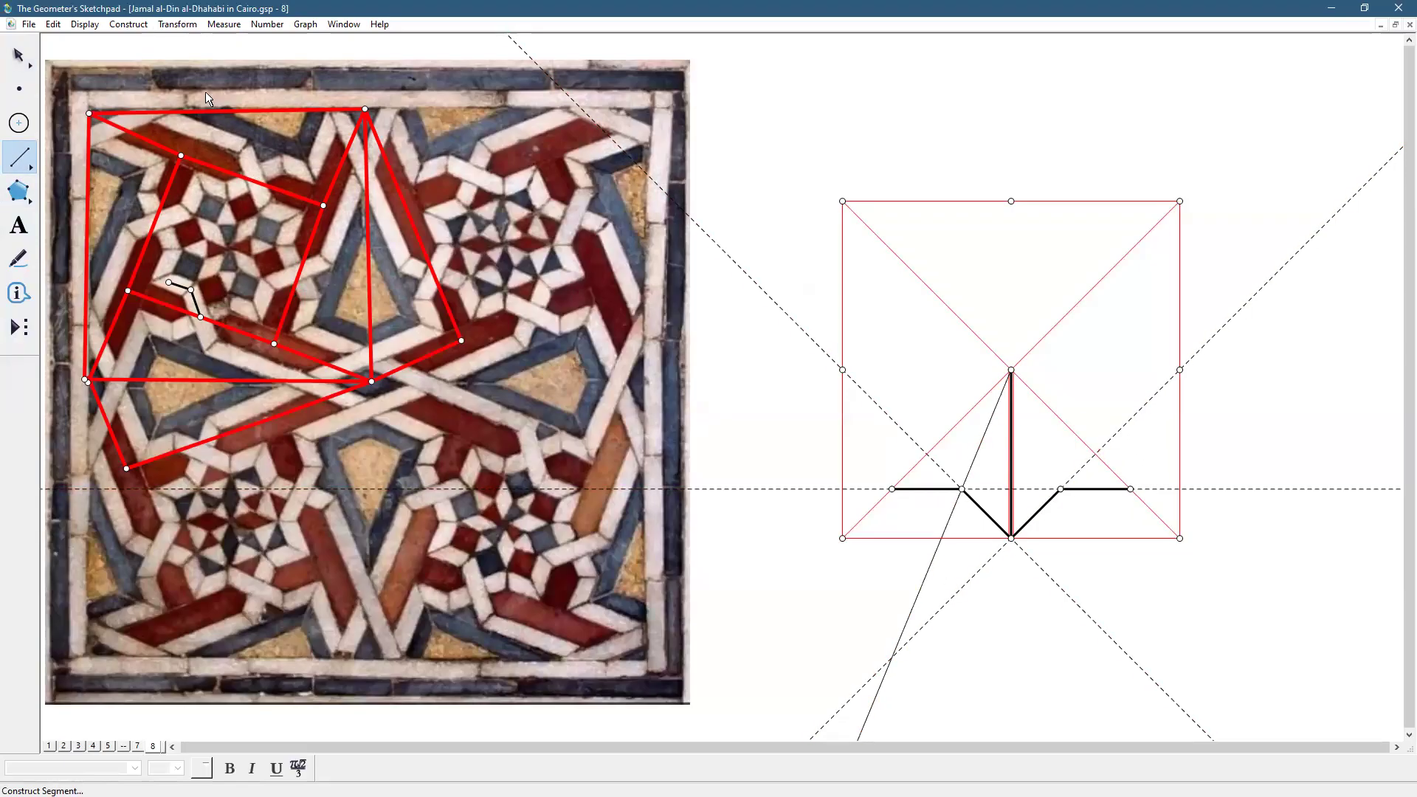
pyautogui.click(84, 25)
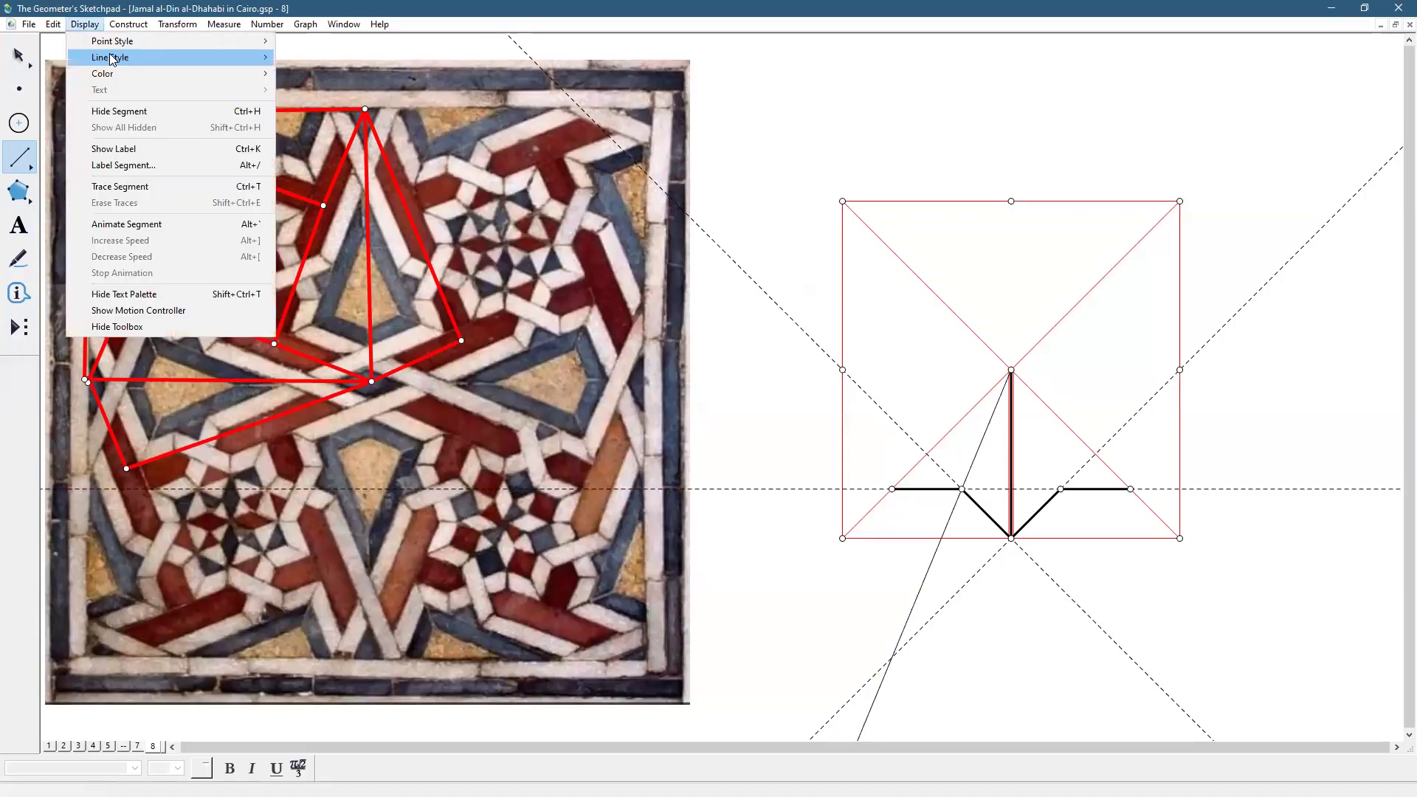
pyautogui.moveTo(110, 58)
pyautogui.click(303, 74)
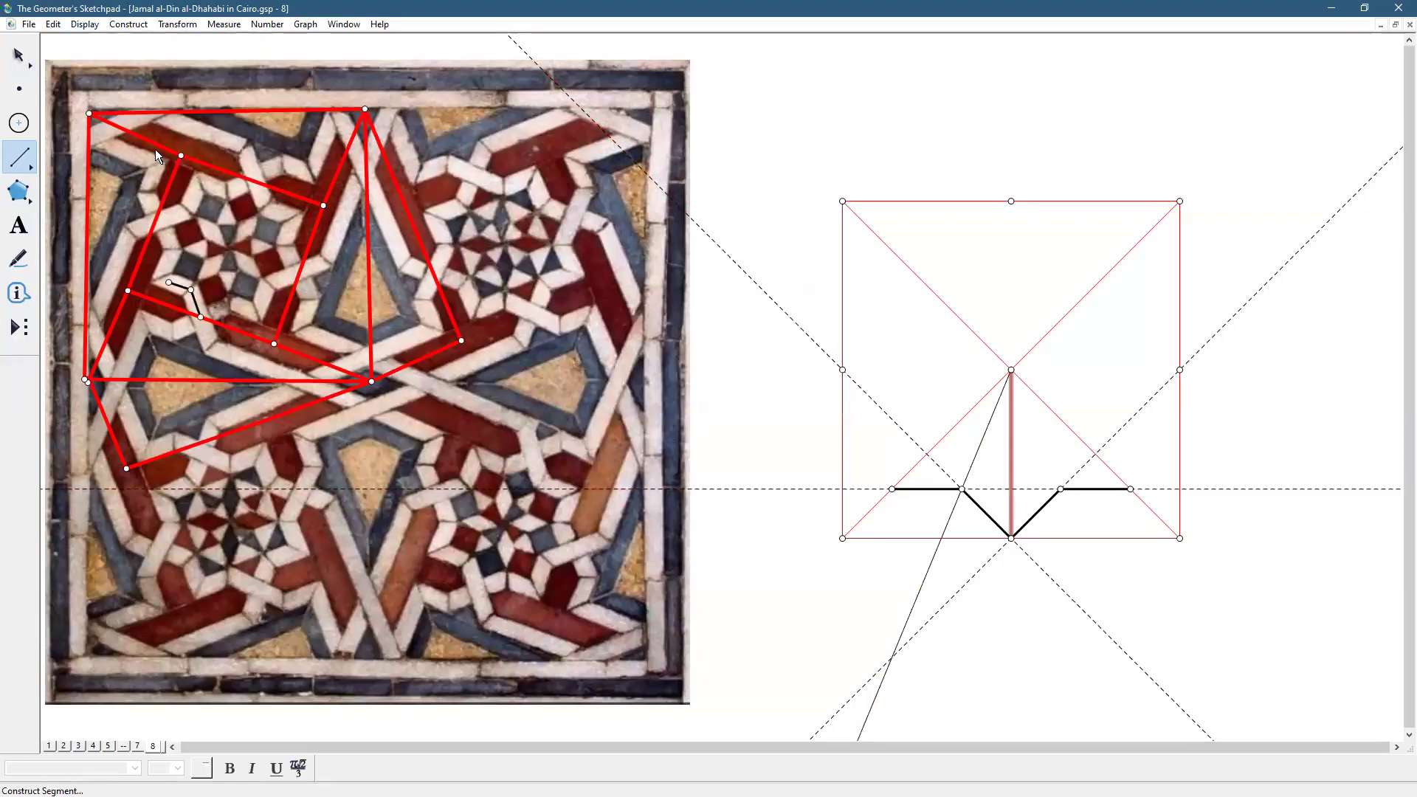
# Mark where the dashed line crosses the vertical segment and also select the bottom midpoint
pyautogui.click(32, 54)
pyautogui.click(1196, 591)
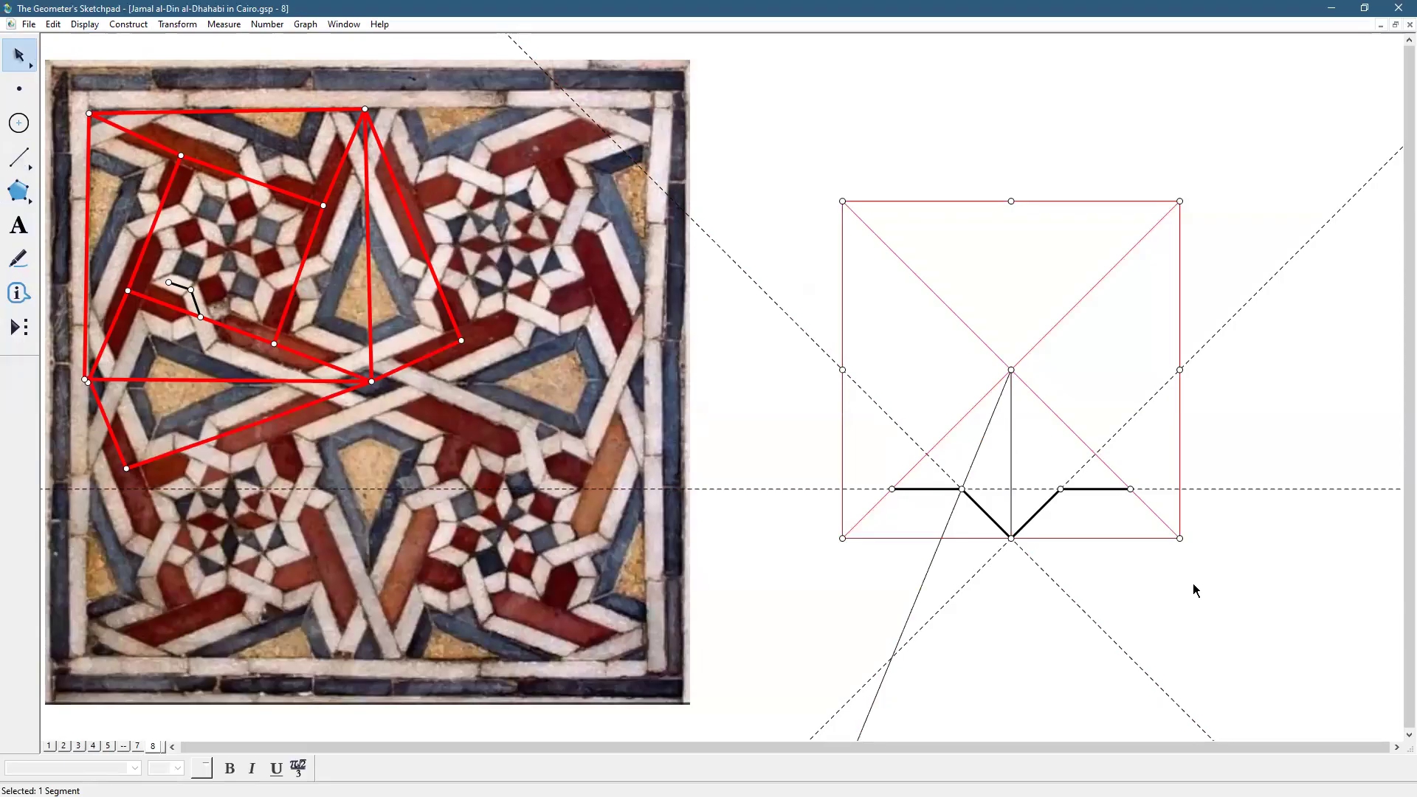
pyautogui.click(1012, 489)
pyautogui.click(1012, 538)
# Trisect the segment from the dashed-line crossing to the bottom midpoint with the segment trisection tool
pyautogui.click(19, 330)
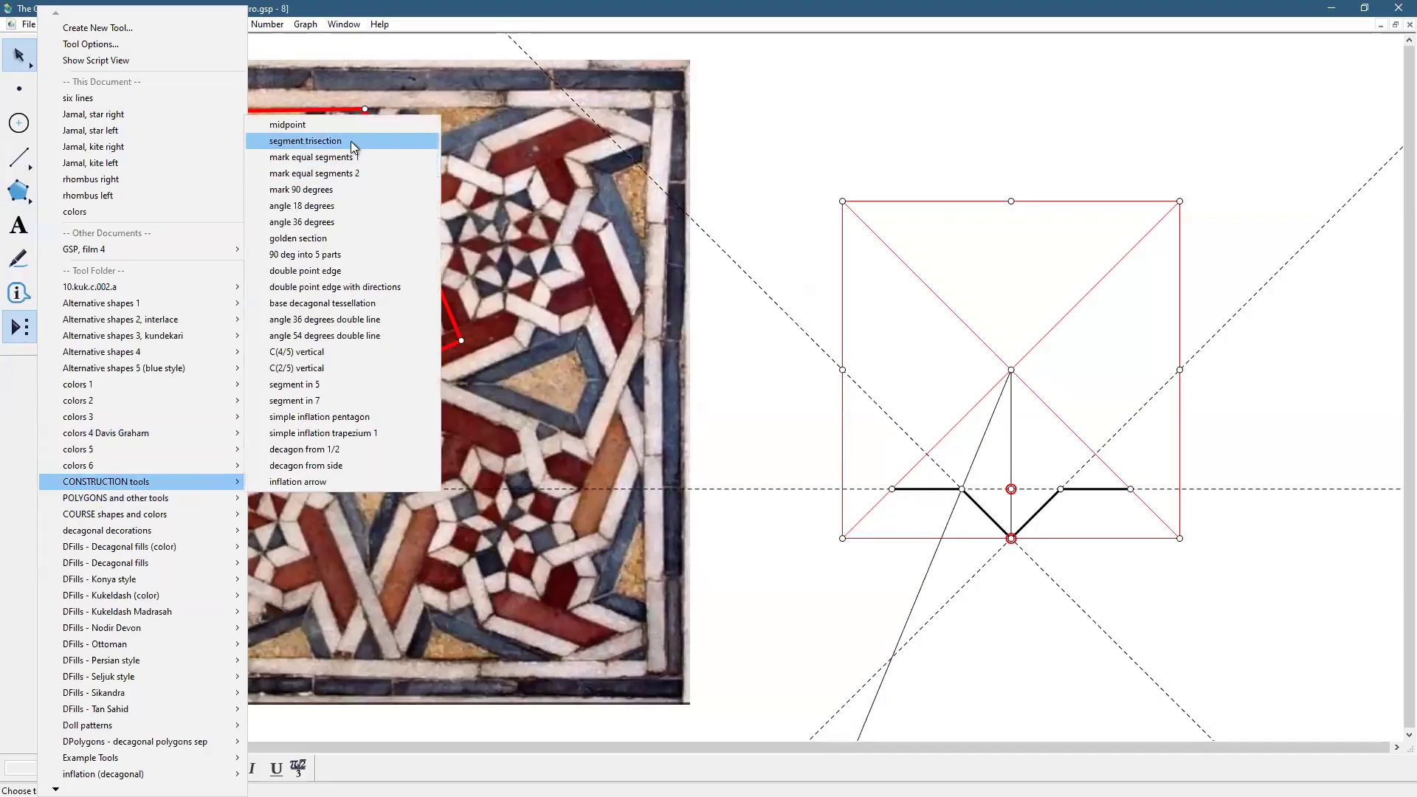
pyautogui.click(351, 140)
pyautogui.click(1012, 489)
pyautogui.click(1011, 538)
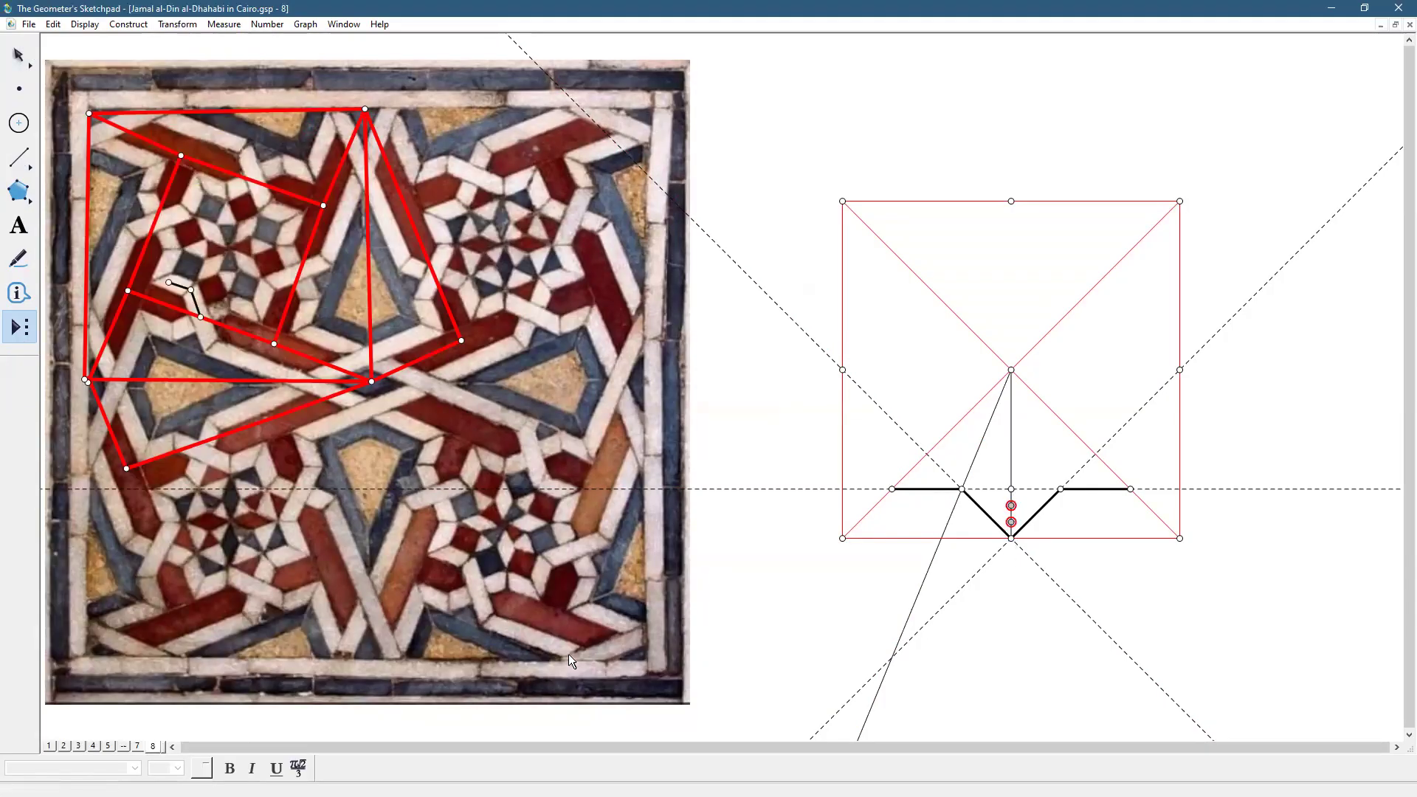
# Hide the lower trisection point and select the upper one
pyautogui.click(22, 56)
pyautogui.click(1182, 637)
pyautogui.click(1012, 523)
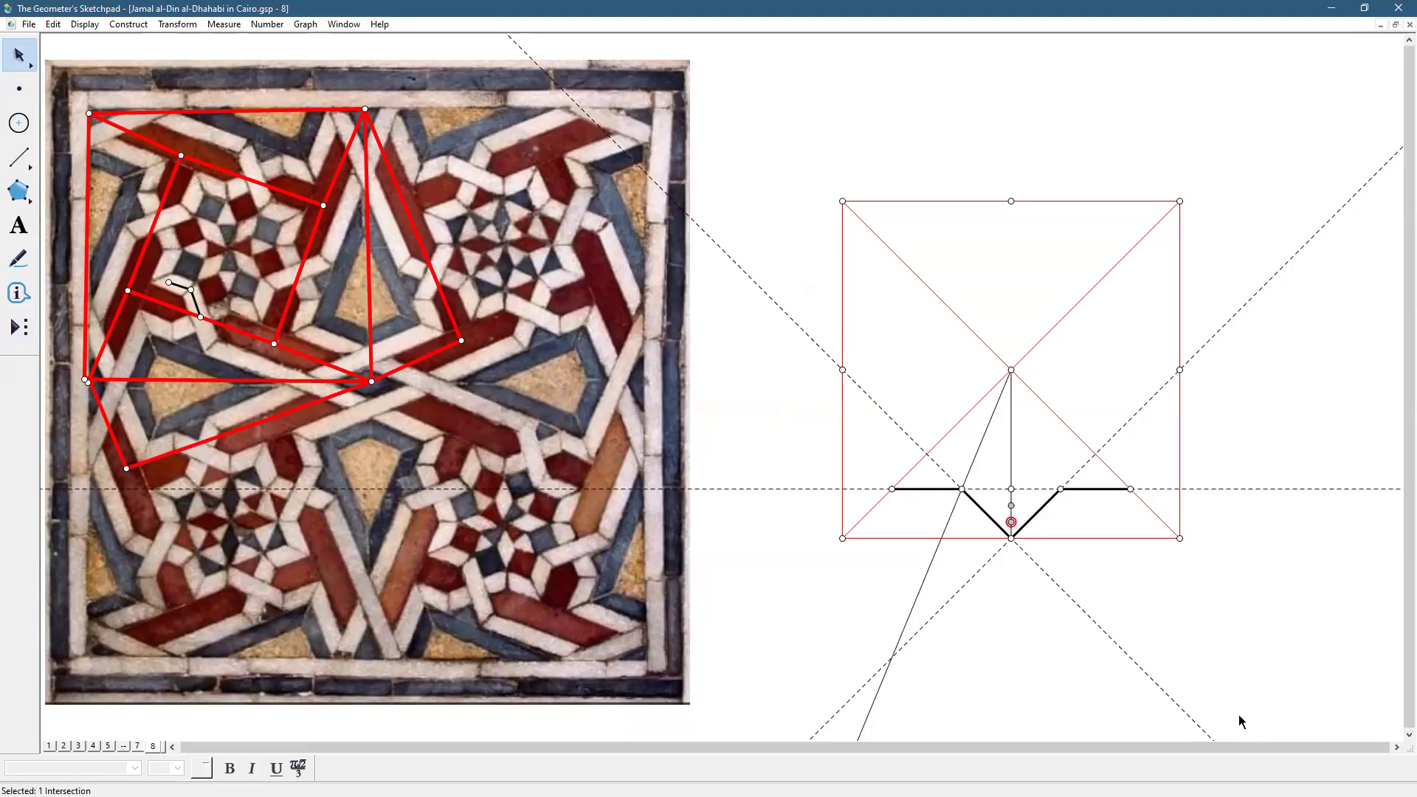
pyautogui.click(86, 25)
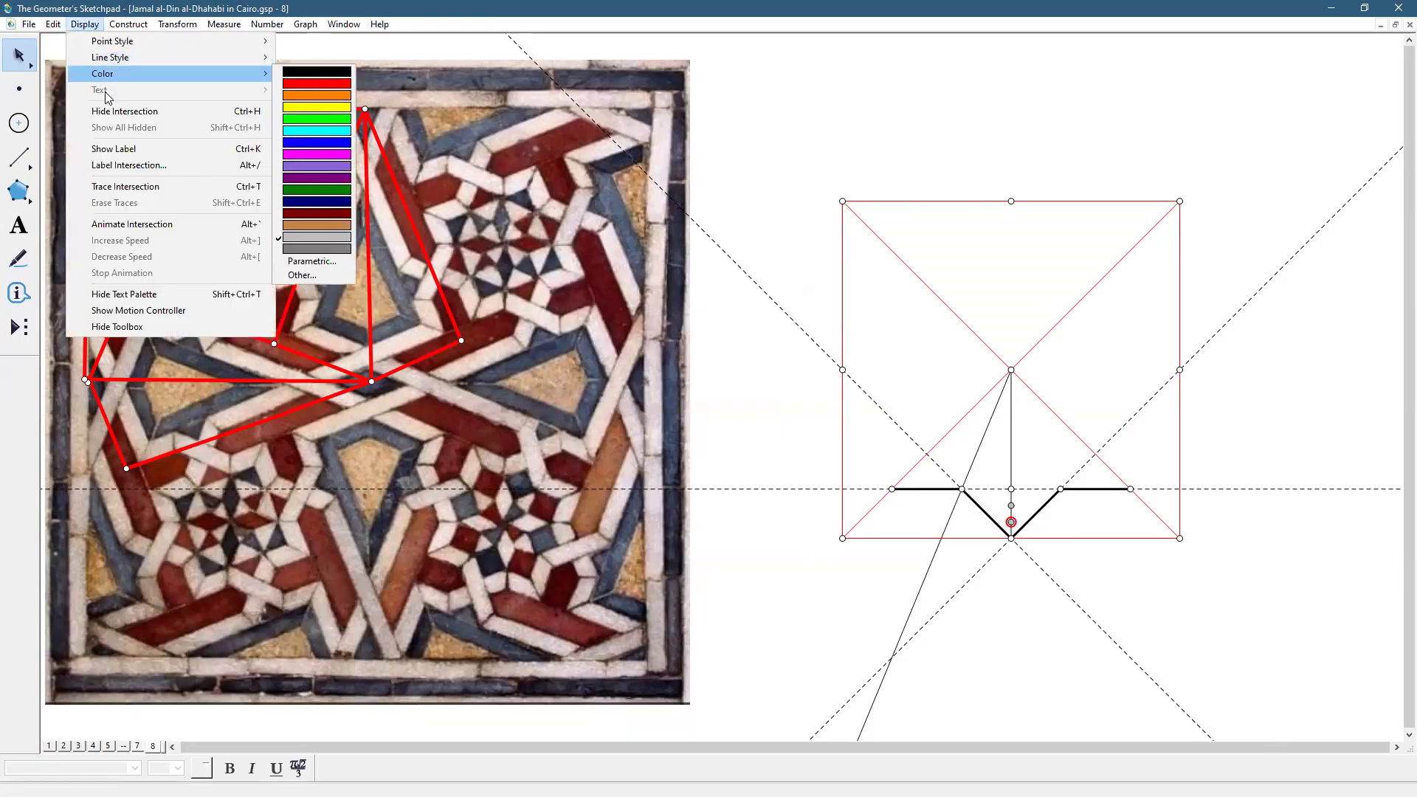
pyautogui.click(114, 111)
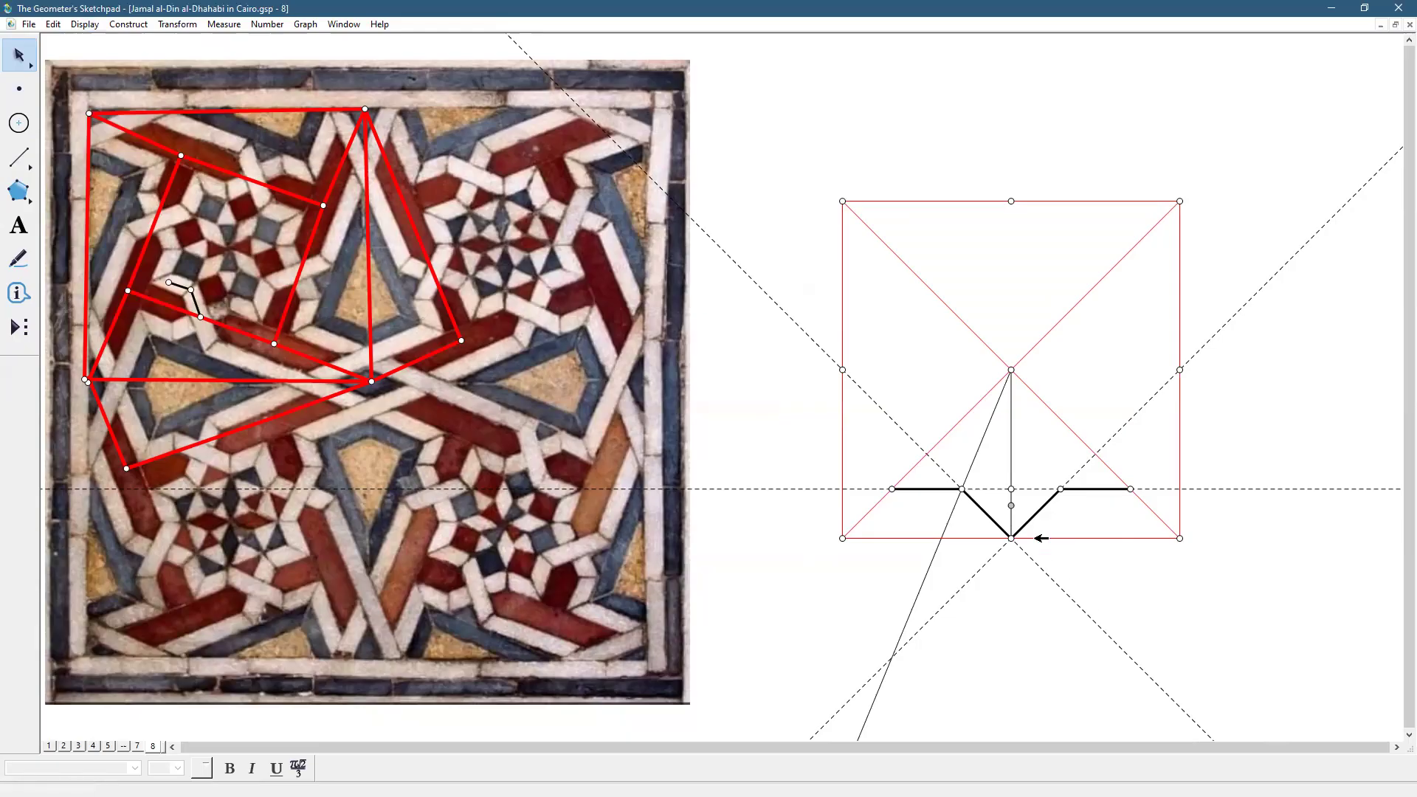
pyautogui.click(1012, 505)
# Construct a horizontal line through the trisection point, perpendicular to the vertical segment
pyautogui.click(1011, 476)
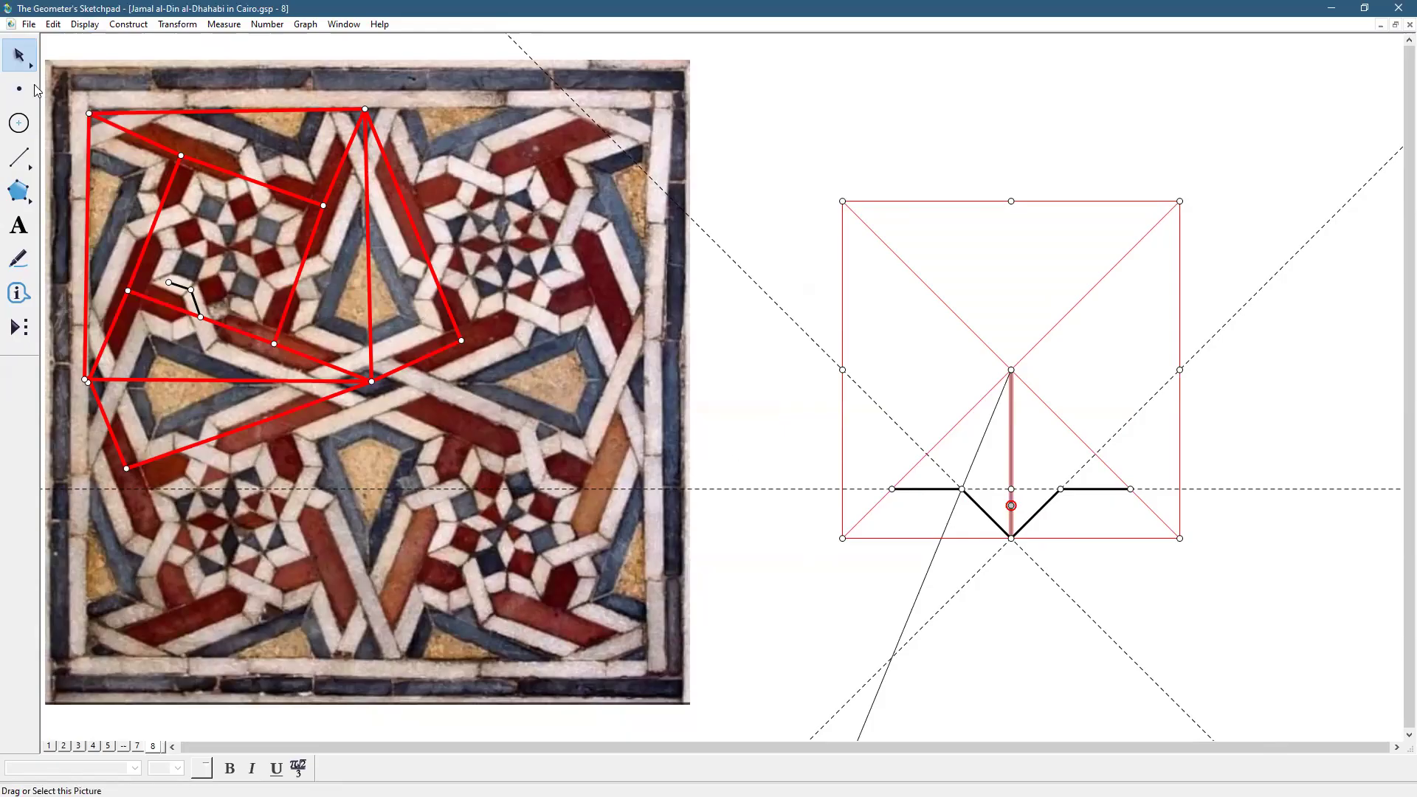
pyautogui.click(126, 24)
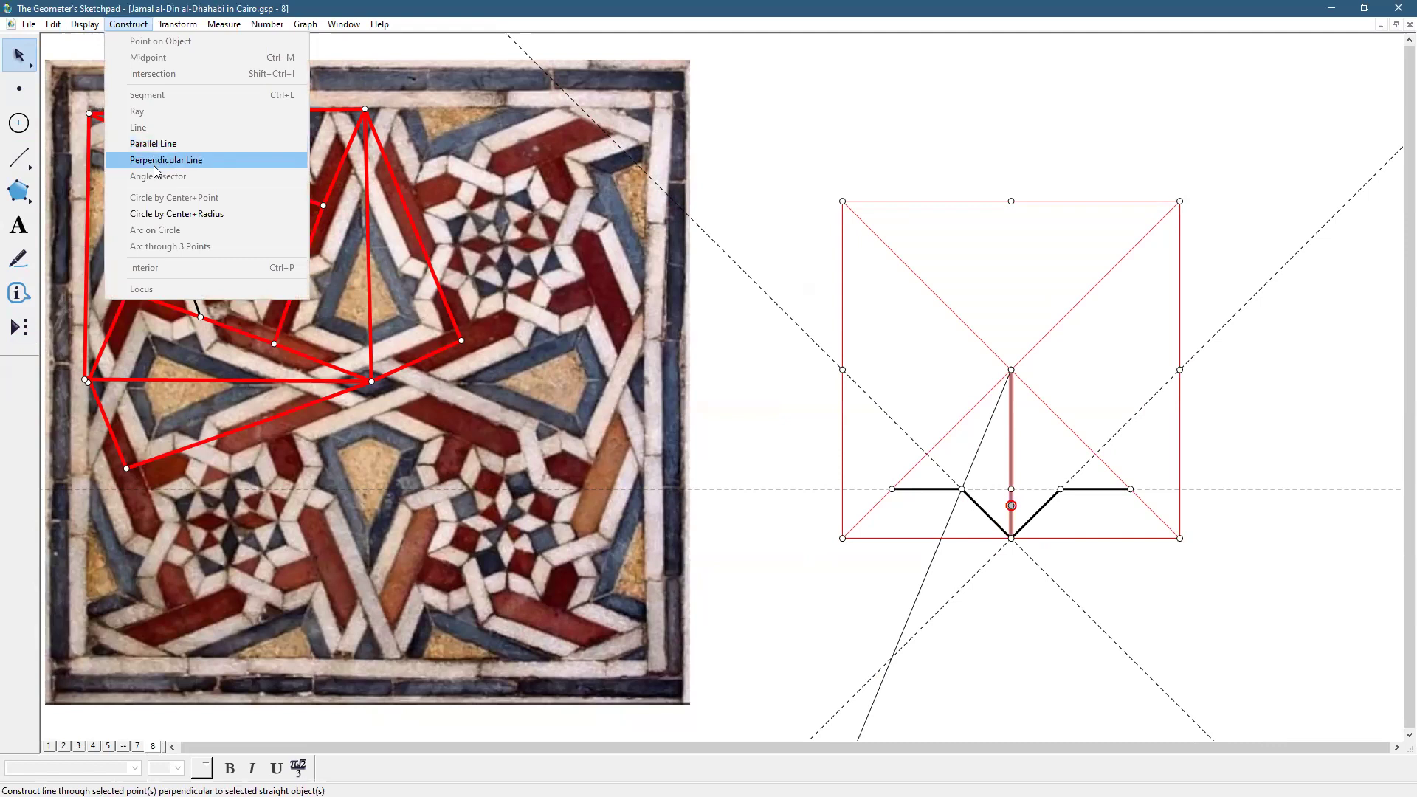
pyautogui.click(155, 159)
pyautogui.click(1141, 561)
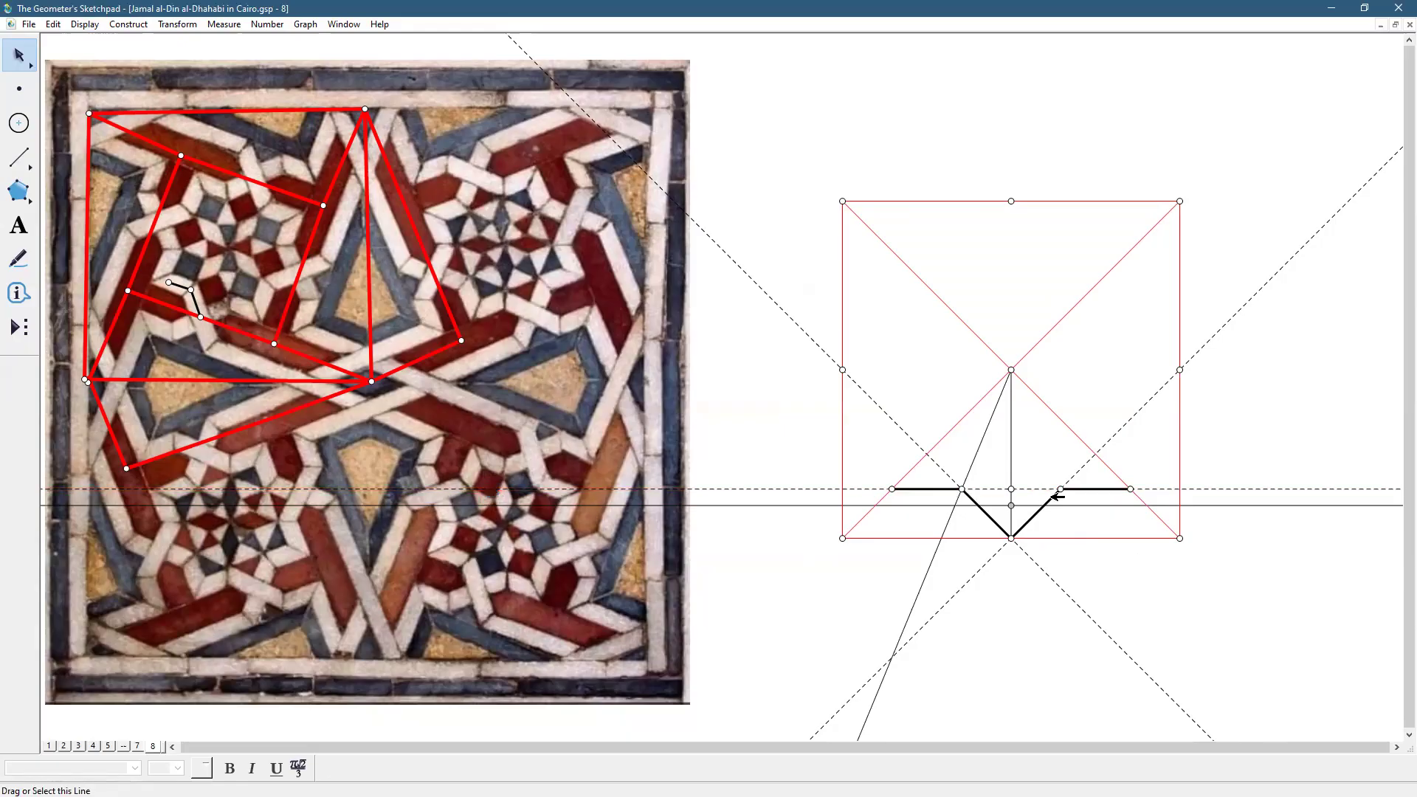
# Reflect the new horizontal line across the dashed line, then select both horizontal lines
pyautogui.click(1074, 506)
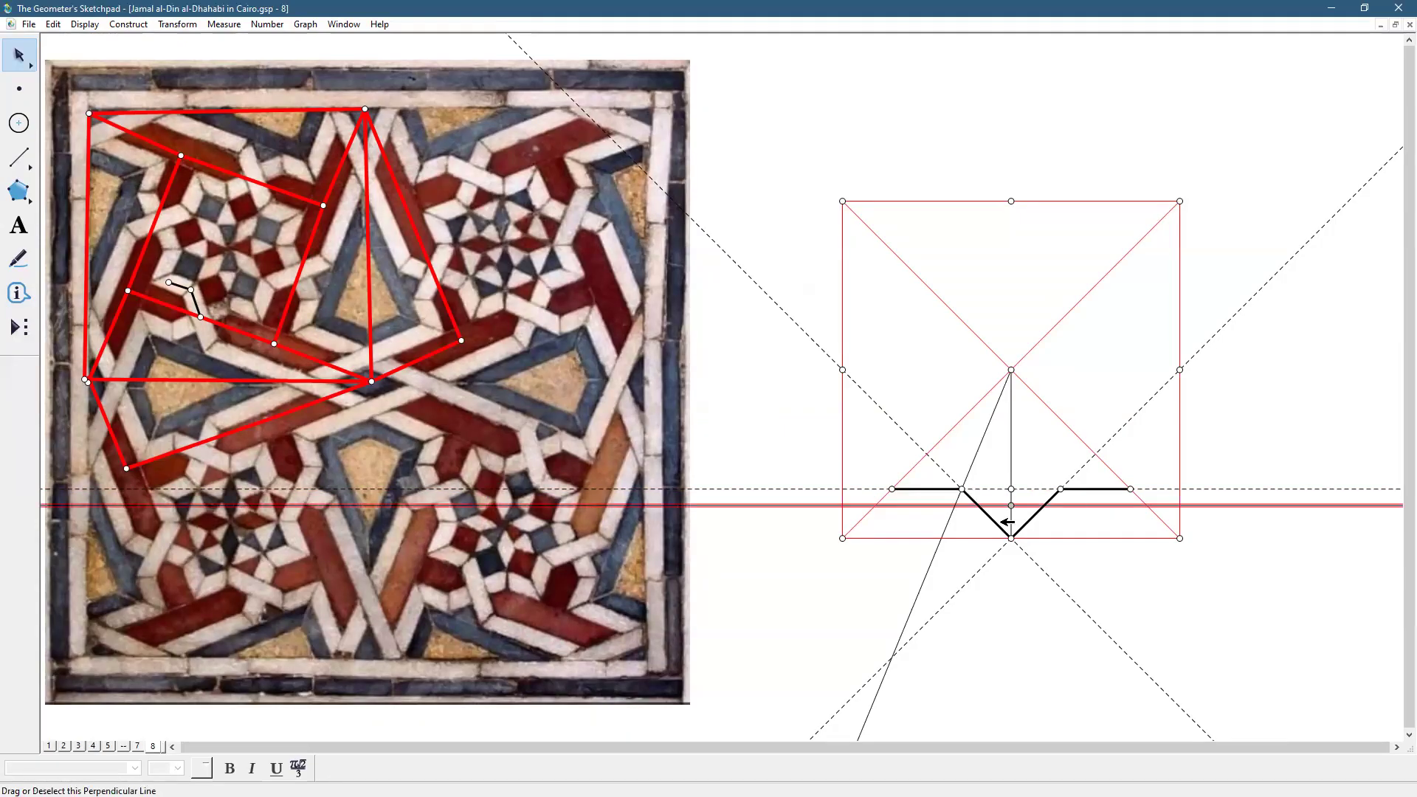
pyautogui.click(179, 24)
pyautogui.click(224, 186)
pyautogui.click(1212, 625)
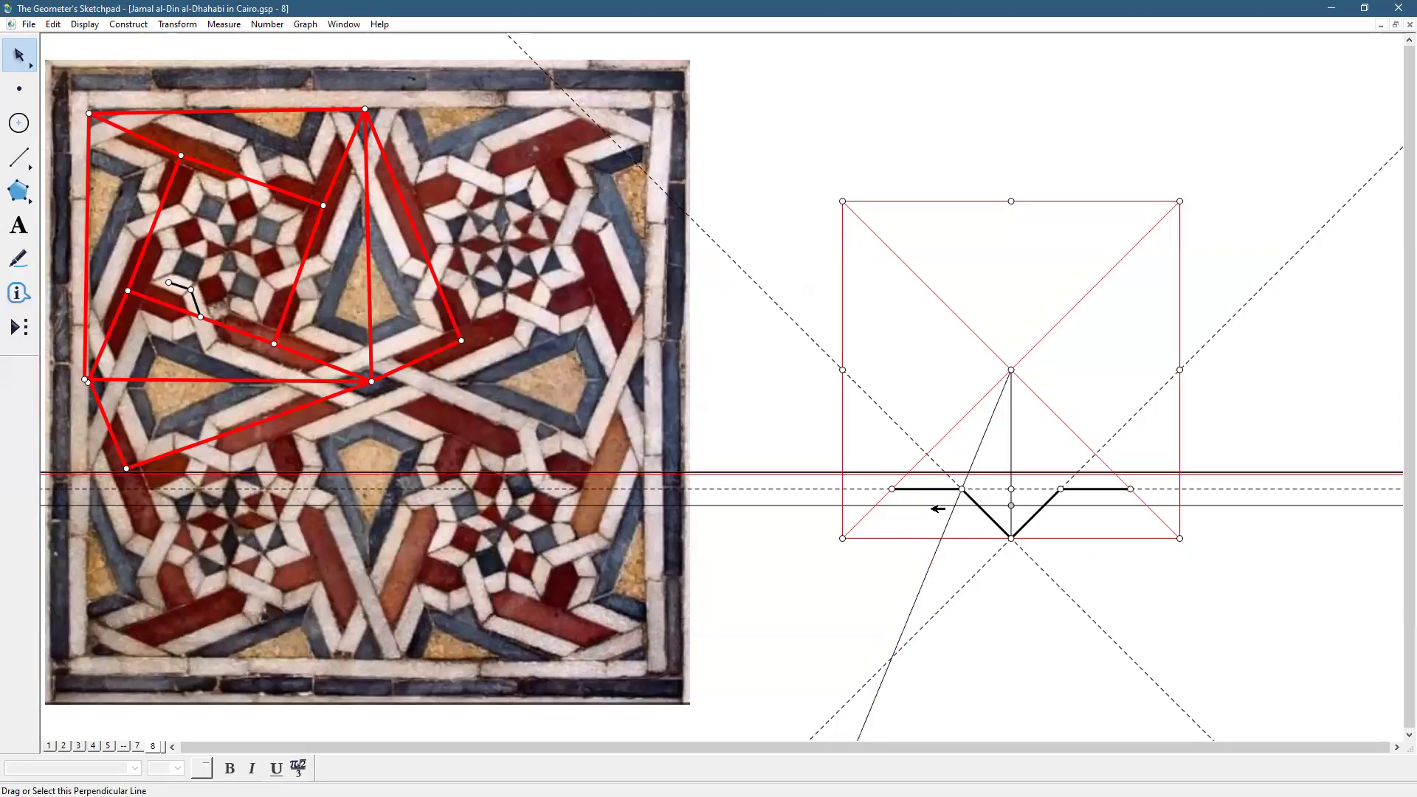
pyautogui.click(934, 506)
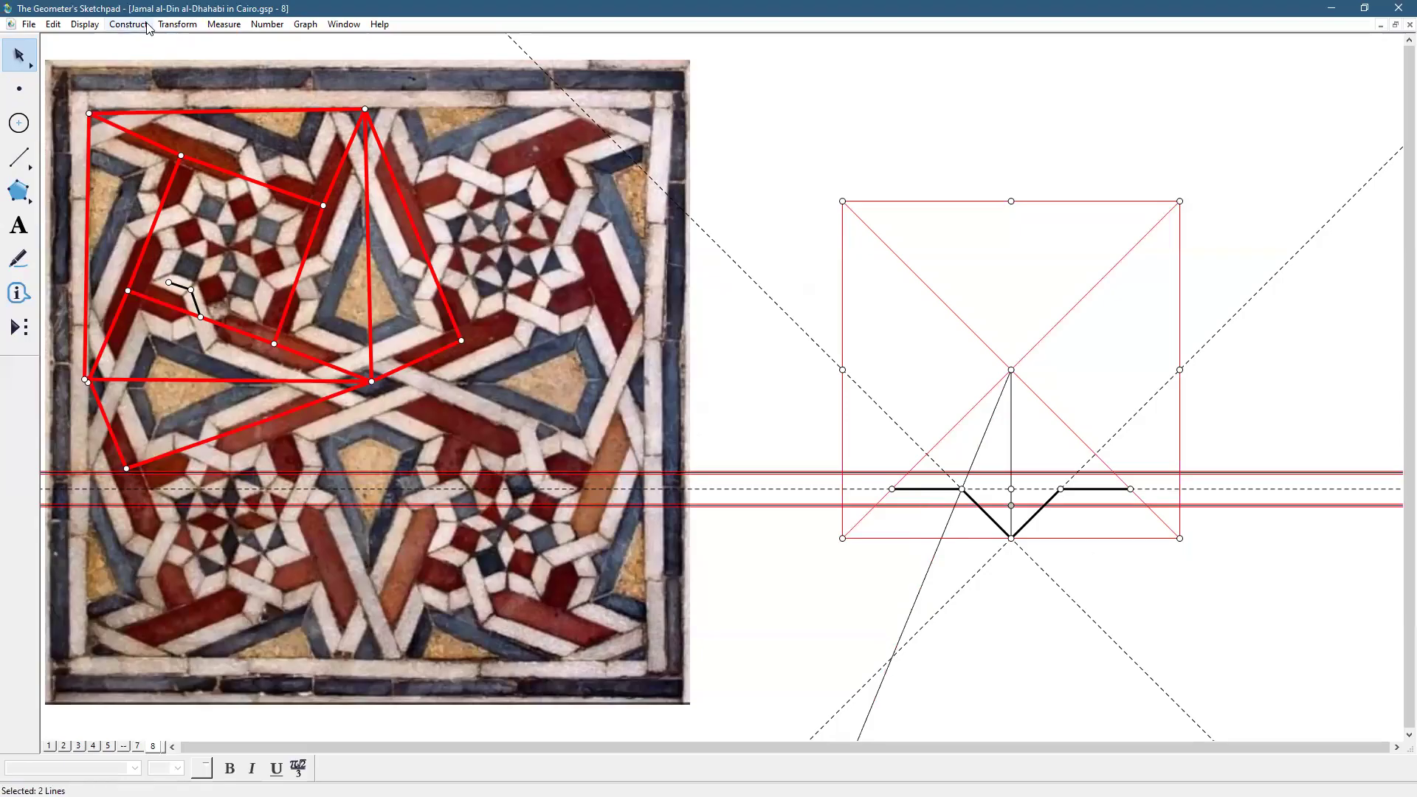
pyautogui.click(177, 24)
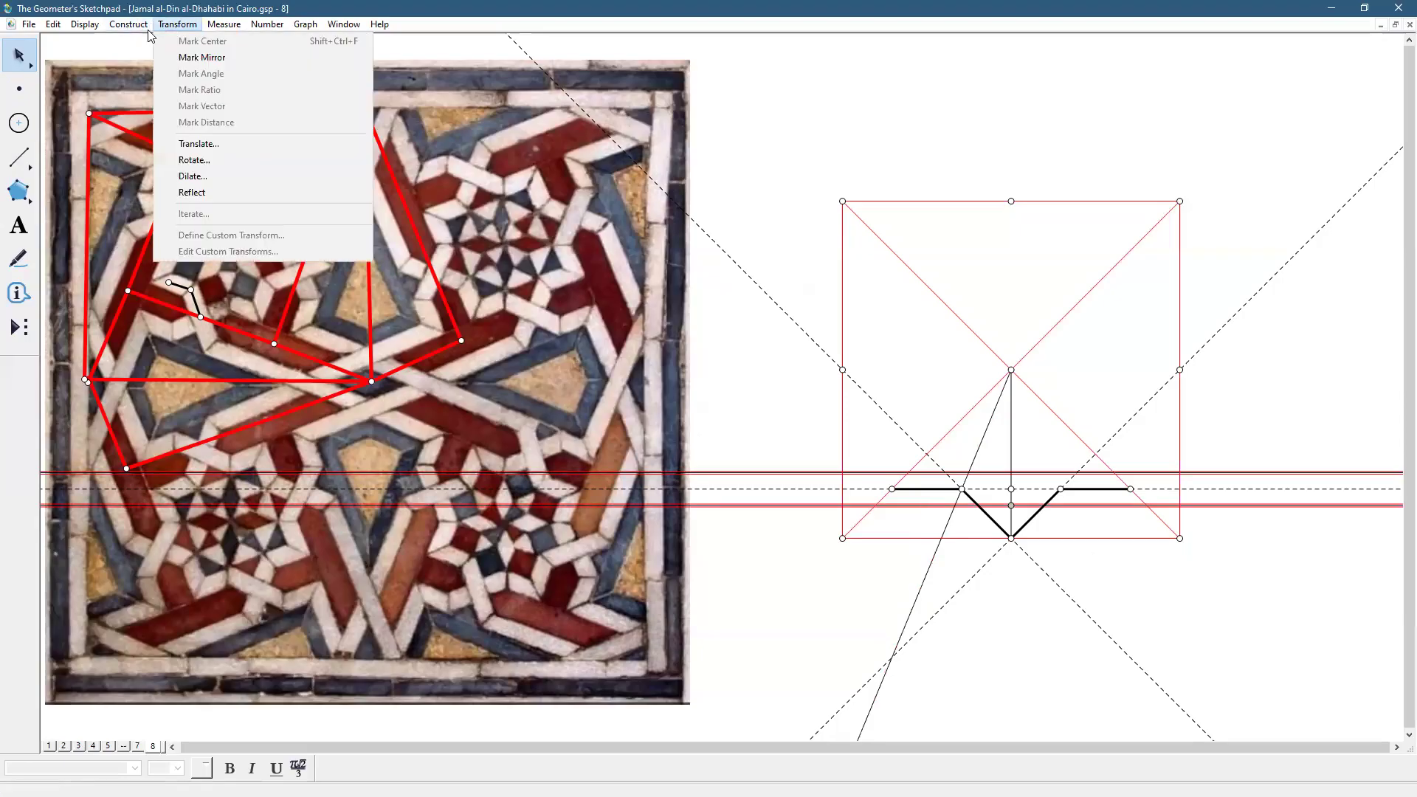
# Reflect both horizontal lines across each dashed diagonal, creating two diagonal pairs of parallel lines
pyautogui.moveTo(128, 24)
pyautogui.moveTo(177, 24)
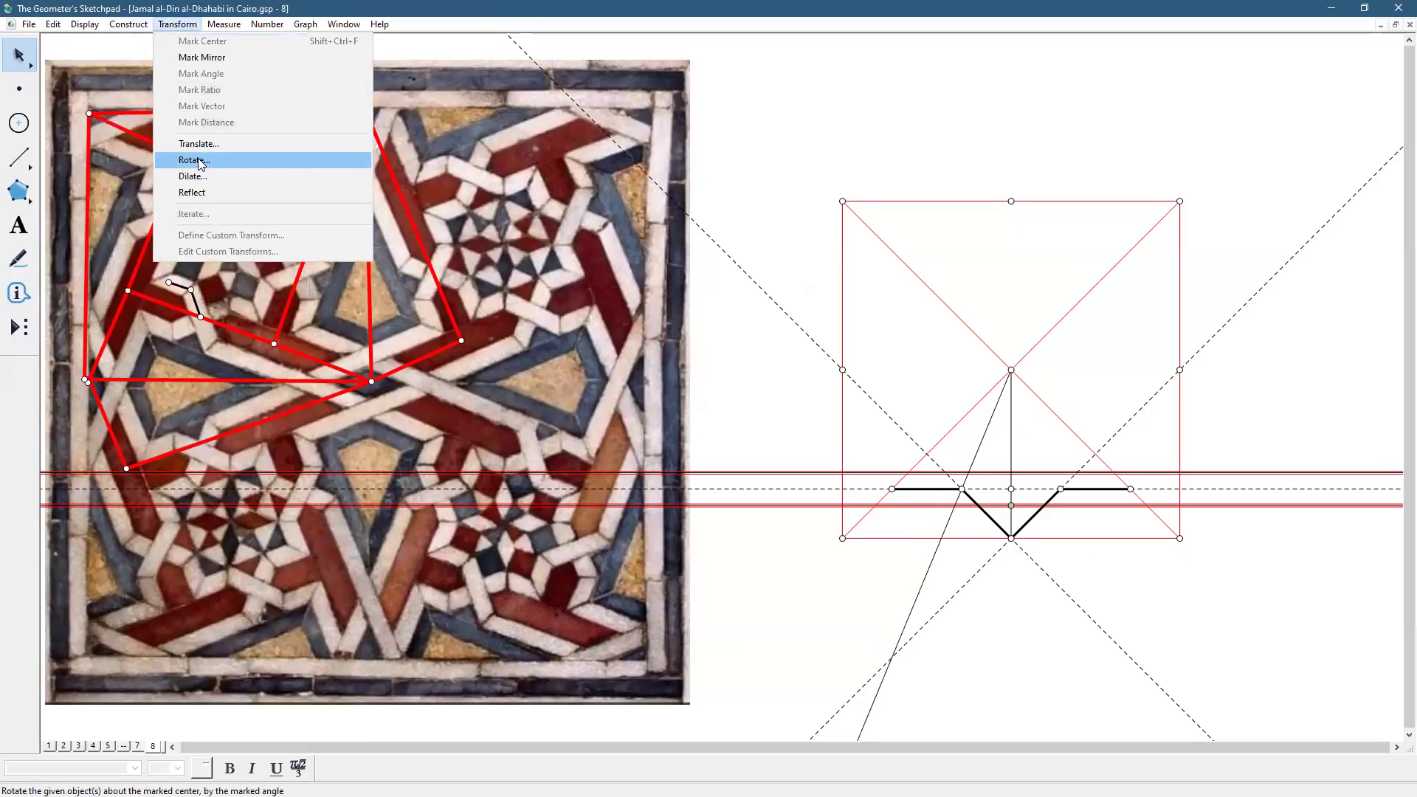
pyautogui.click(196, 192)
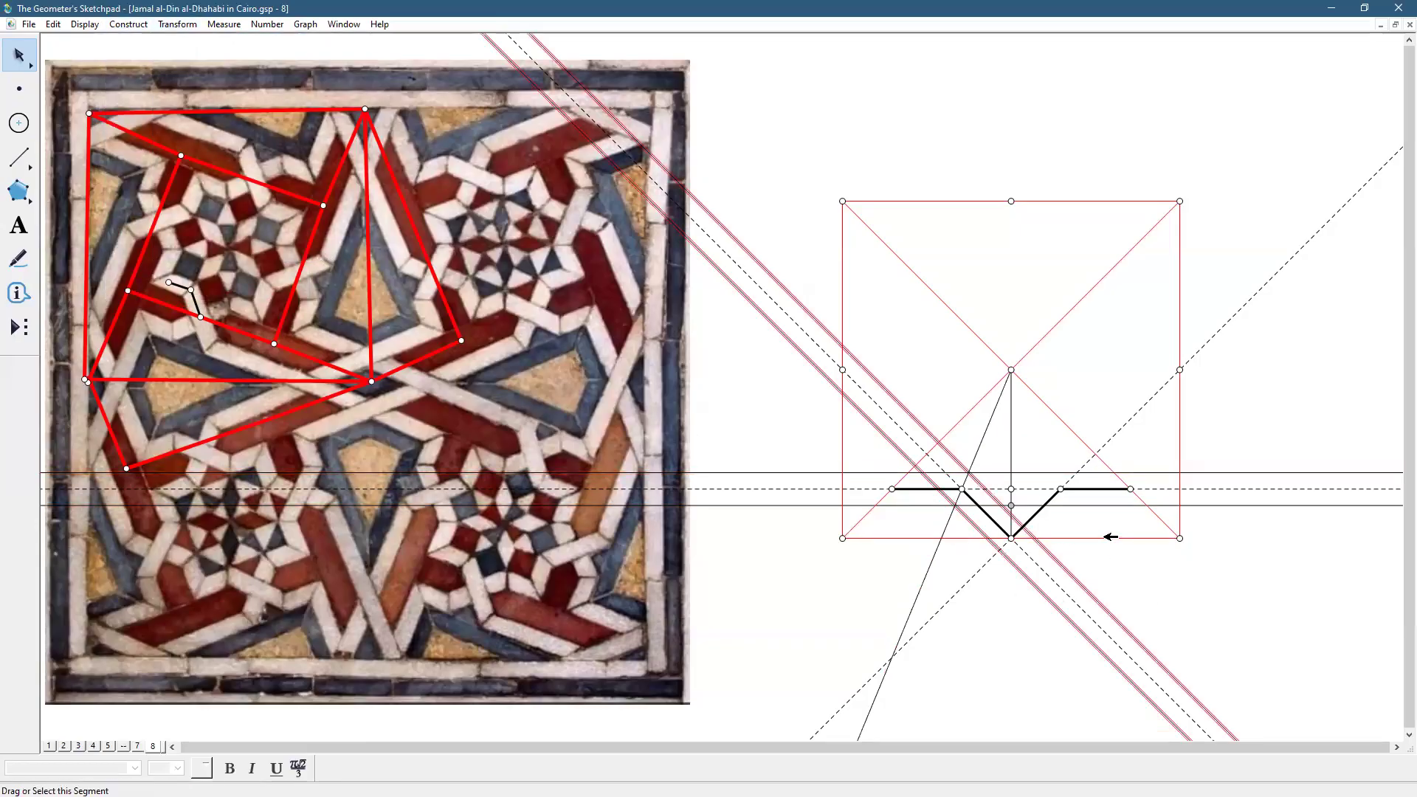
pyautogui.click(177, 24)
pyautogui.click(204, 191)
pyautogui.click(1181, 597)
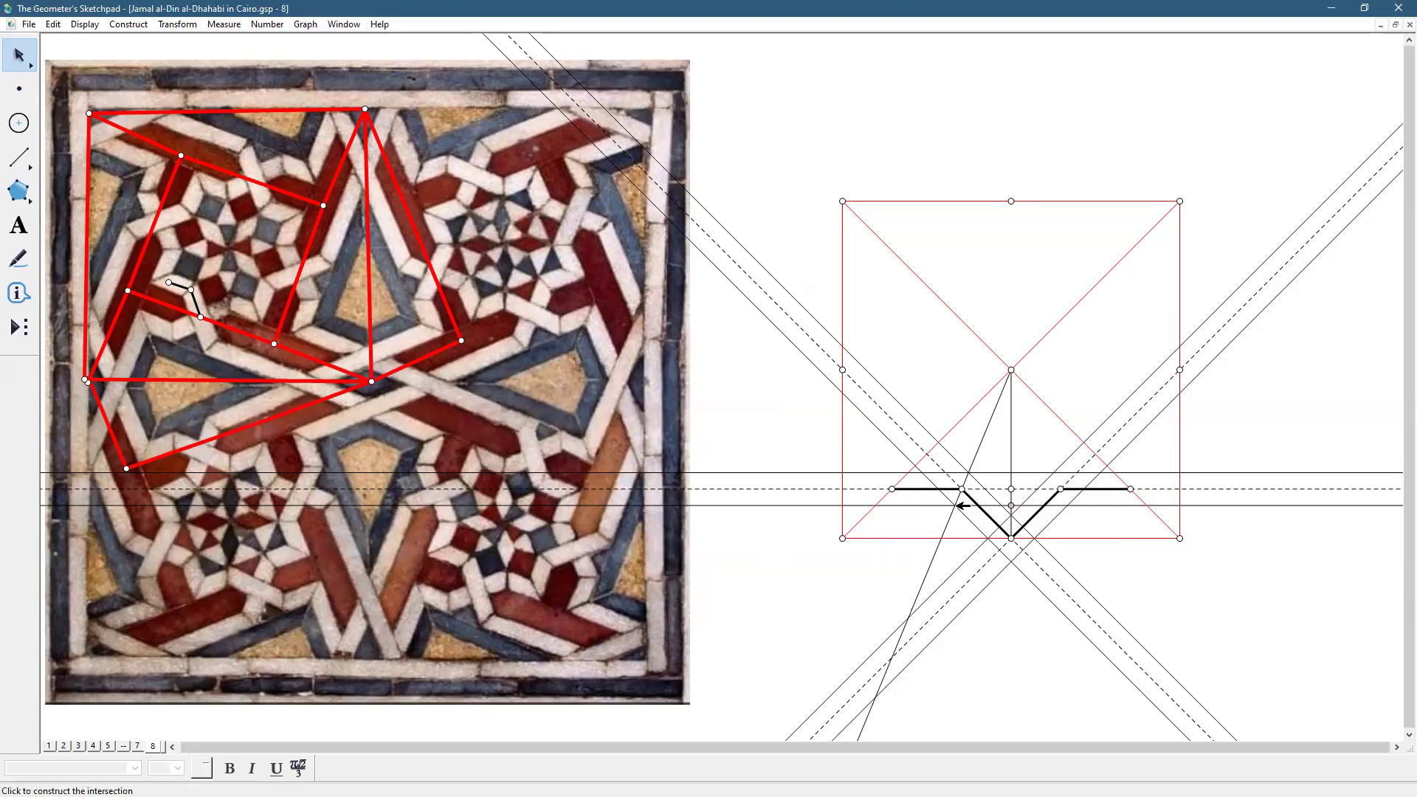
# Mark the intersection points where the new lines cross the upper, lower and bottom lines
pyautogui.click(960, 506)
pyautogui.keyDown('shift'); pyautogui.click(875, 506); pyautogui.keyUp('shift')
pyautogui.keyDown('shift'); pyautogui.click(909, 473); pyautogui.keyUp('shift')
pyautogui.keyDown('shift'); pyautogui.click(968, 472); pyautogui.keyUp('shift')
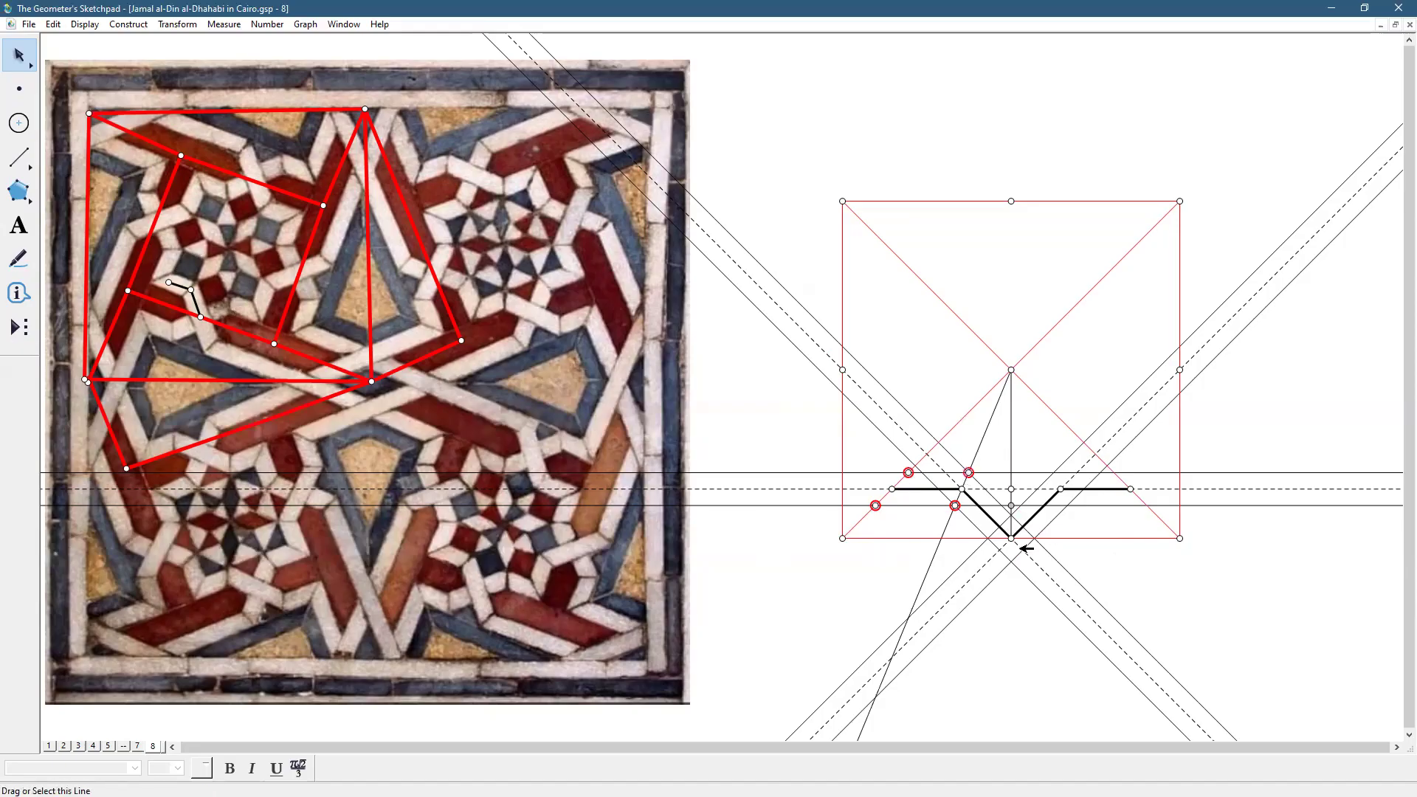
pyautogui.keyDown('shift'); pyautogui.click(989, 538); pyautogui.keyUp('shift')
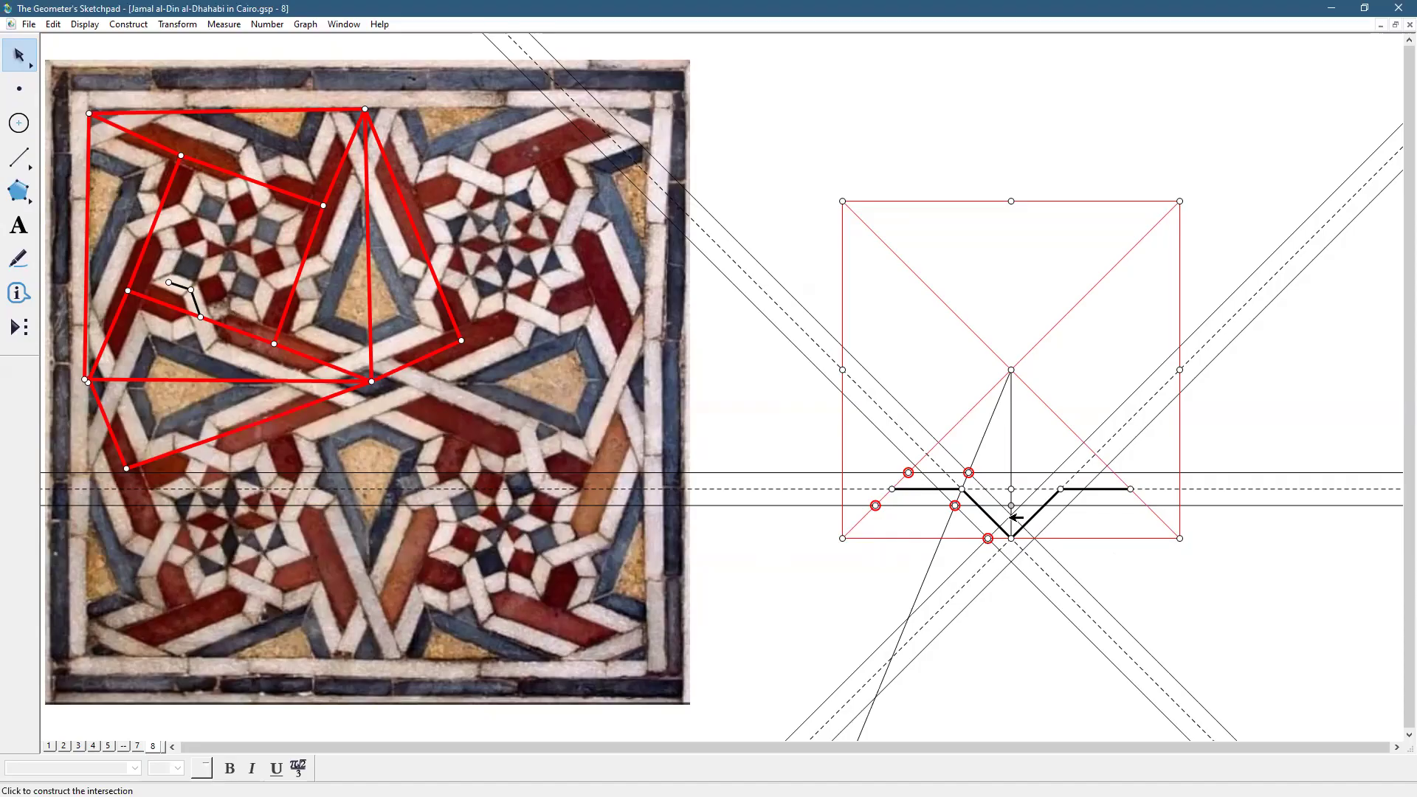
pyautogui.keyDown('shift'); pyautogui.click(1035, 540); pyautogui.keyUp('shift')
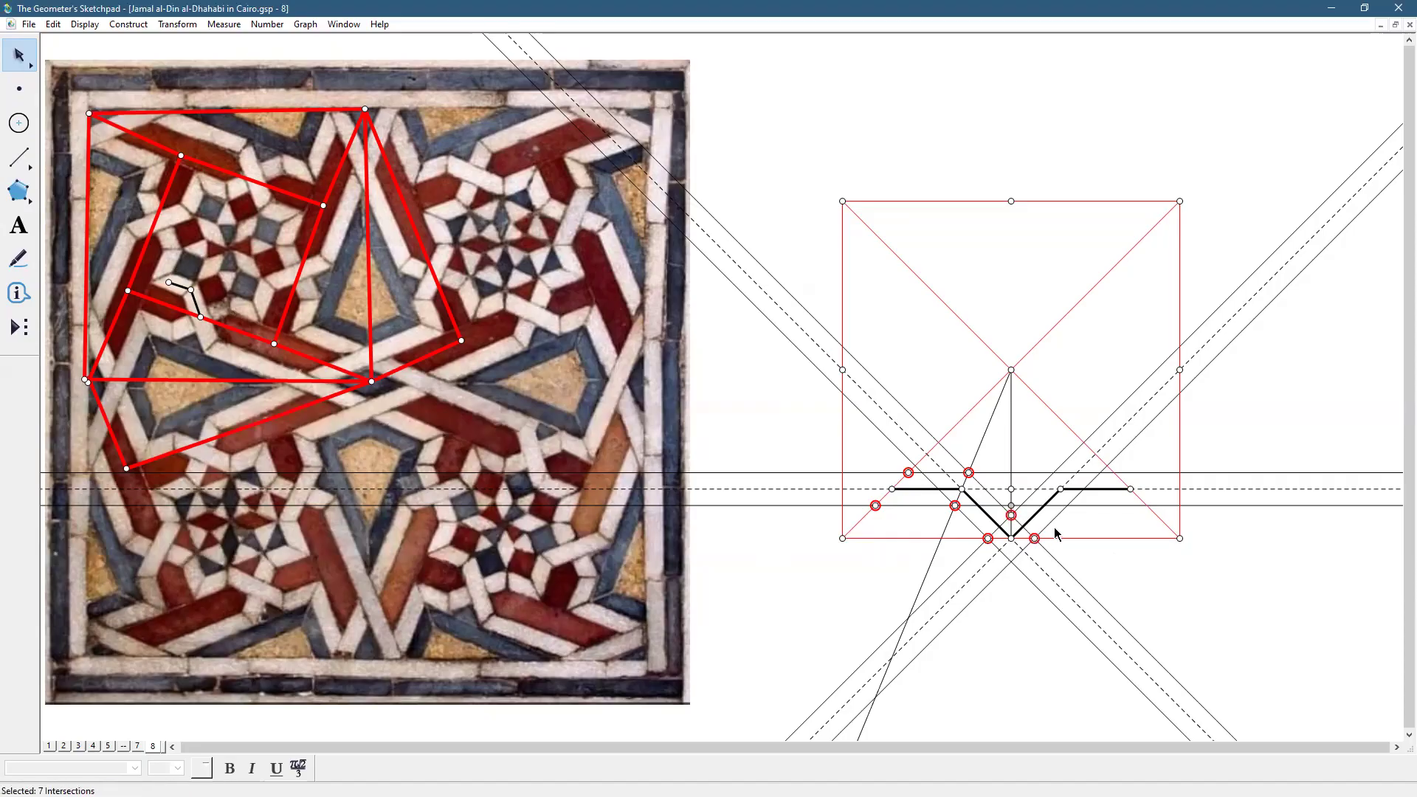
pyautogui.keyDown('shift'); pyautogui.click(1054, 472); pyautogui.keyUp('shift')
pyautogui.keyDown('shift'); pyautogui.click(1115, 472); pyautogui.keyUp('shift')
pyautogui.keyDown('shift'); pyautogui.click(1148, 505); pyautogui.keyUp('shift')
pyautogui.click(1259, 617)
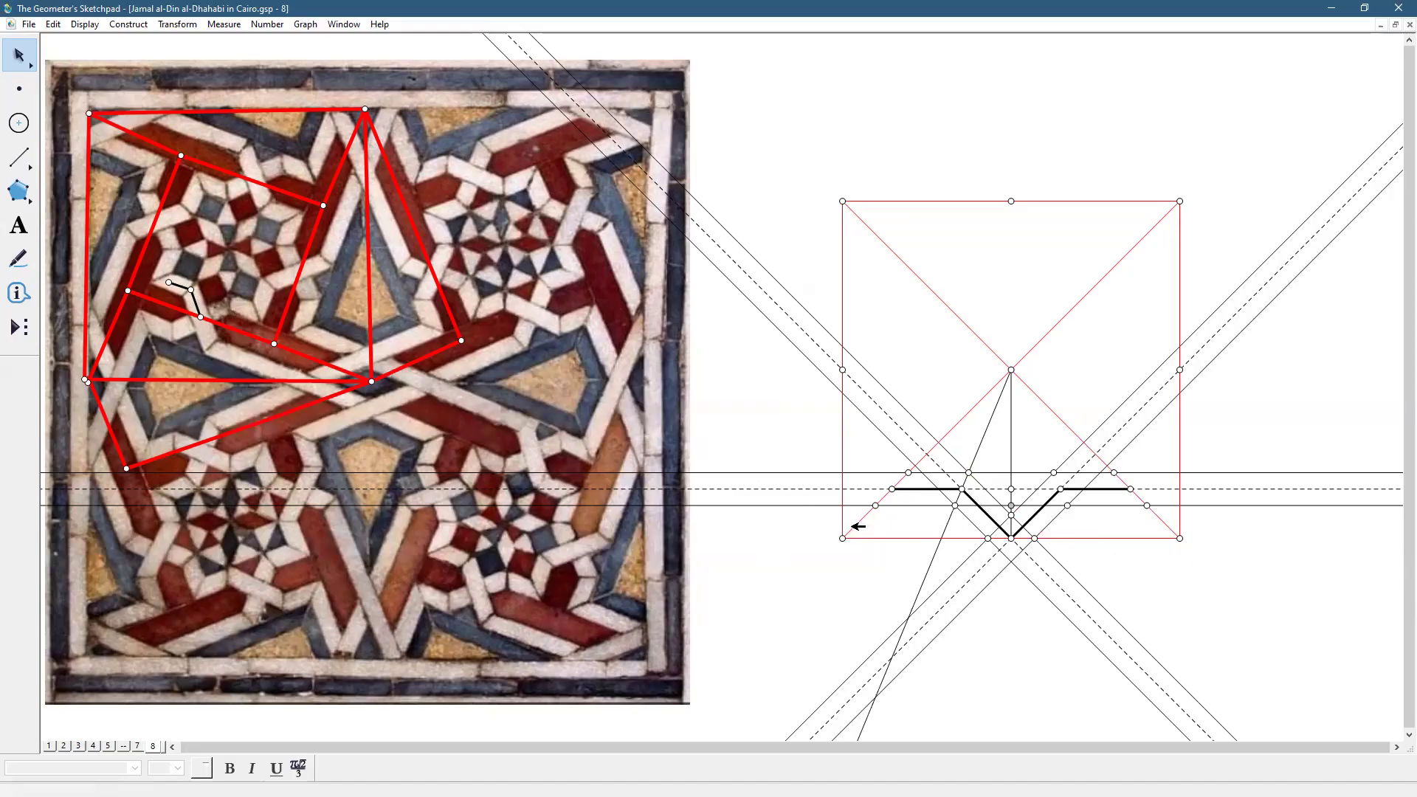
# Remove the bold zigzag: both horizontal segments and the two diagonals of the V
pyautogui.click(909, 489)
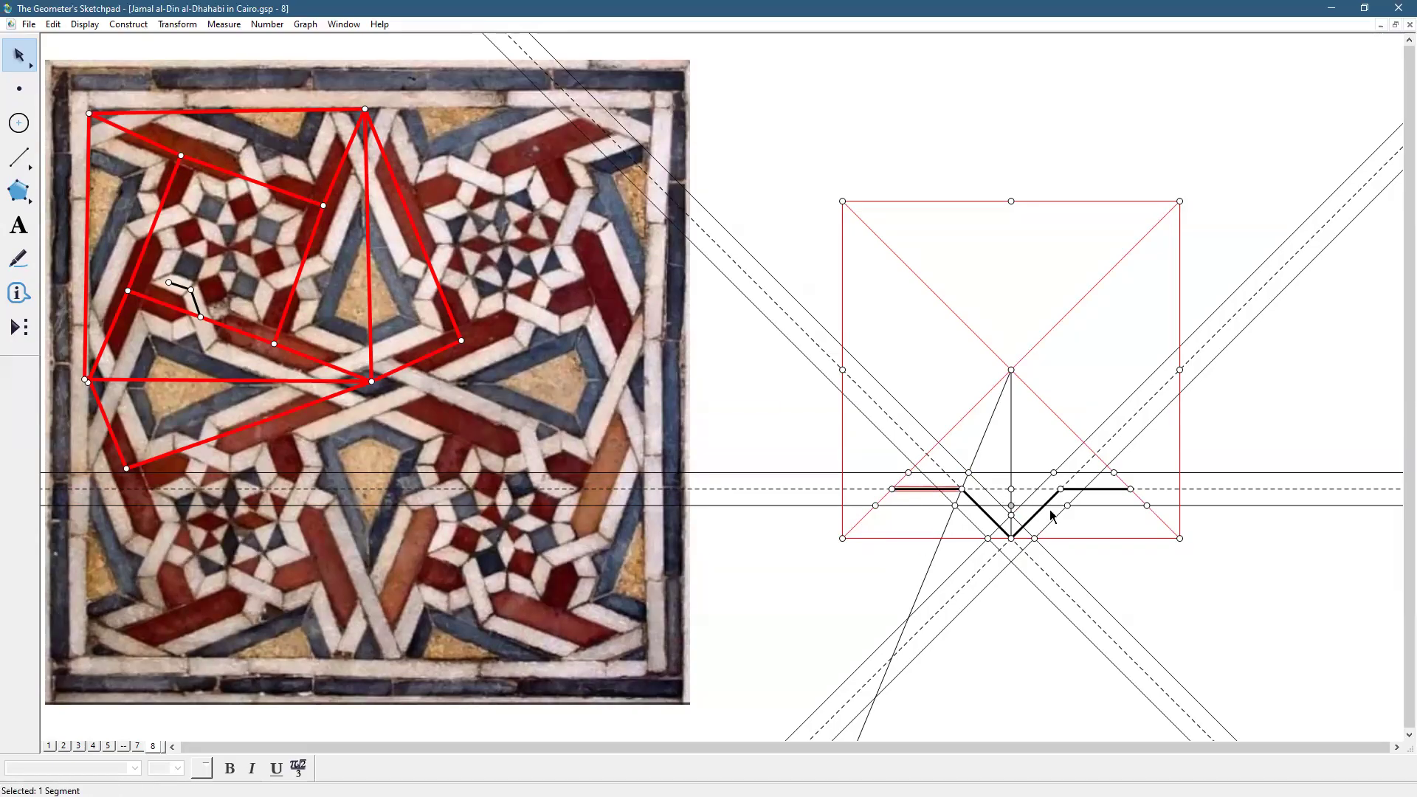
pyautogui.keyDown('shift'); pyautogui.click(1106, 490); pyautogui.keyUp('shift')
pyautogui.hotkey('ctrl', 'h')
pyautogui.click(1032, 517)
pyautogui.hotkey('ctrl', 'h')
pyautogui.click(998, 522)
pyautogui.hotkey('ctrl', 'h')
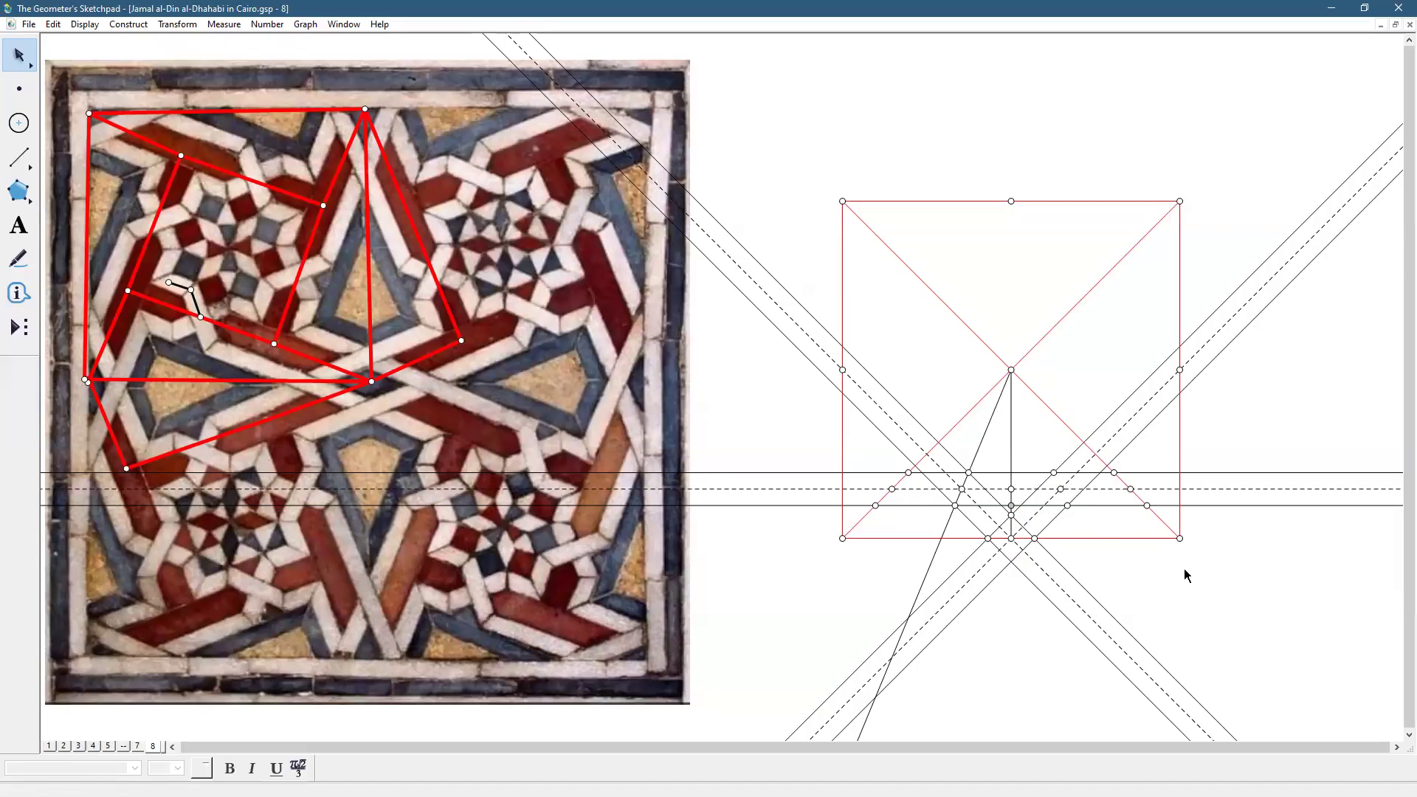
# Hide the dashed centre line and the two dashed diagonal guide lines
pyautogui.click(1172, 488)
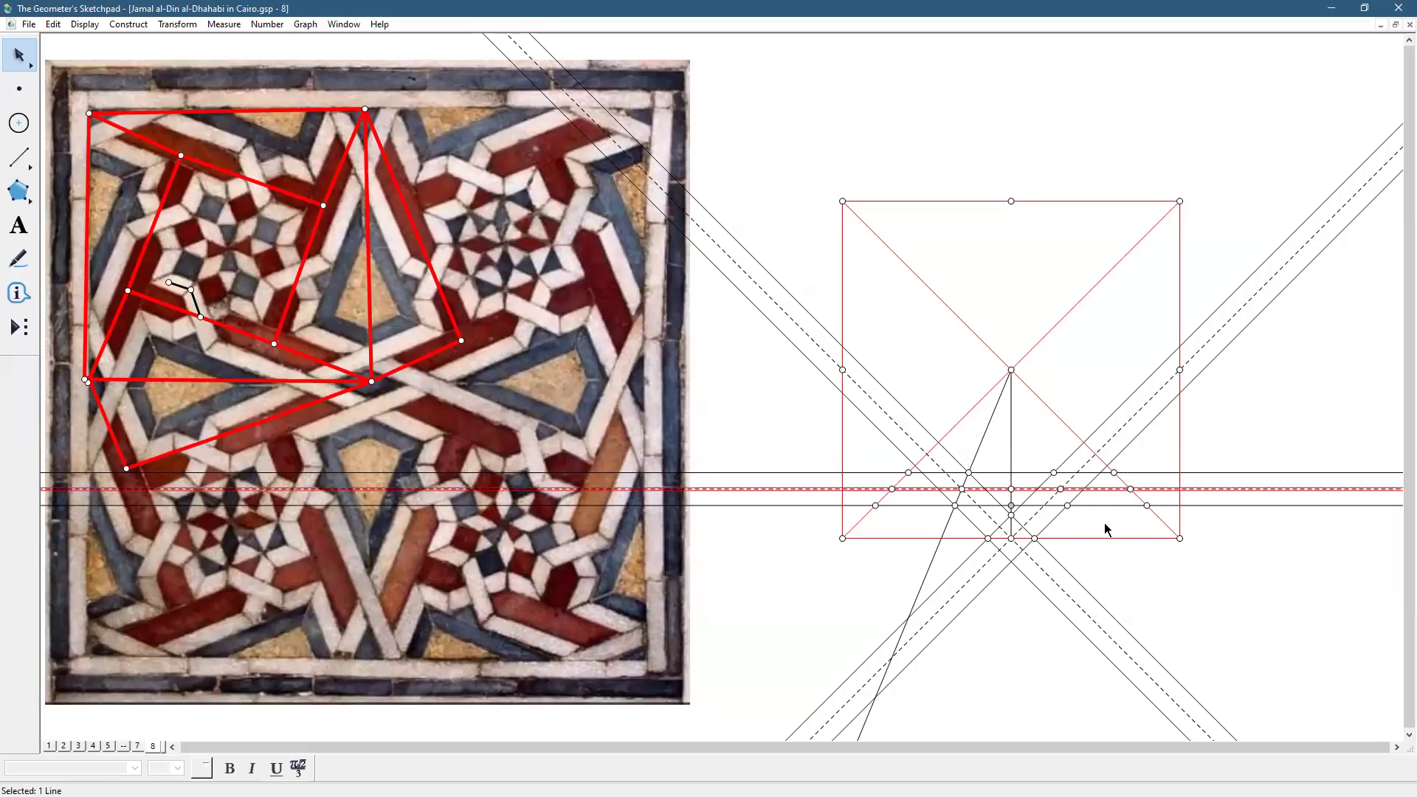
pyautogui.click(1115, 439)
pyautogui.click(1050, 572)
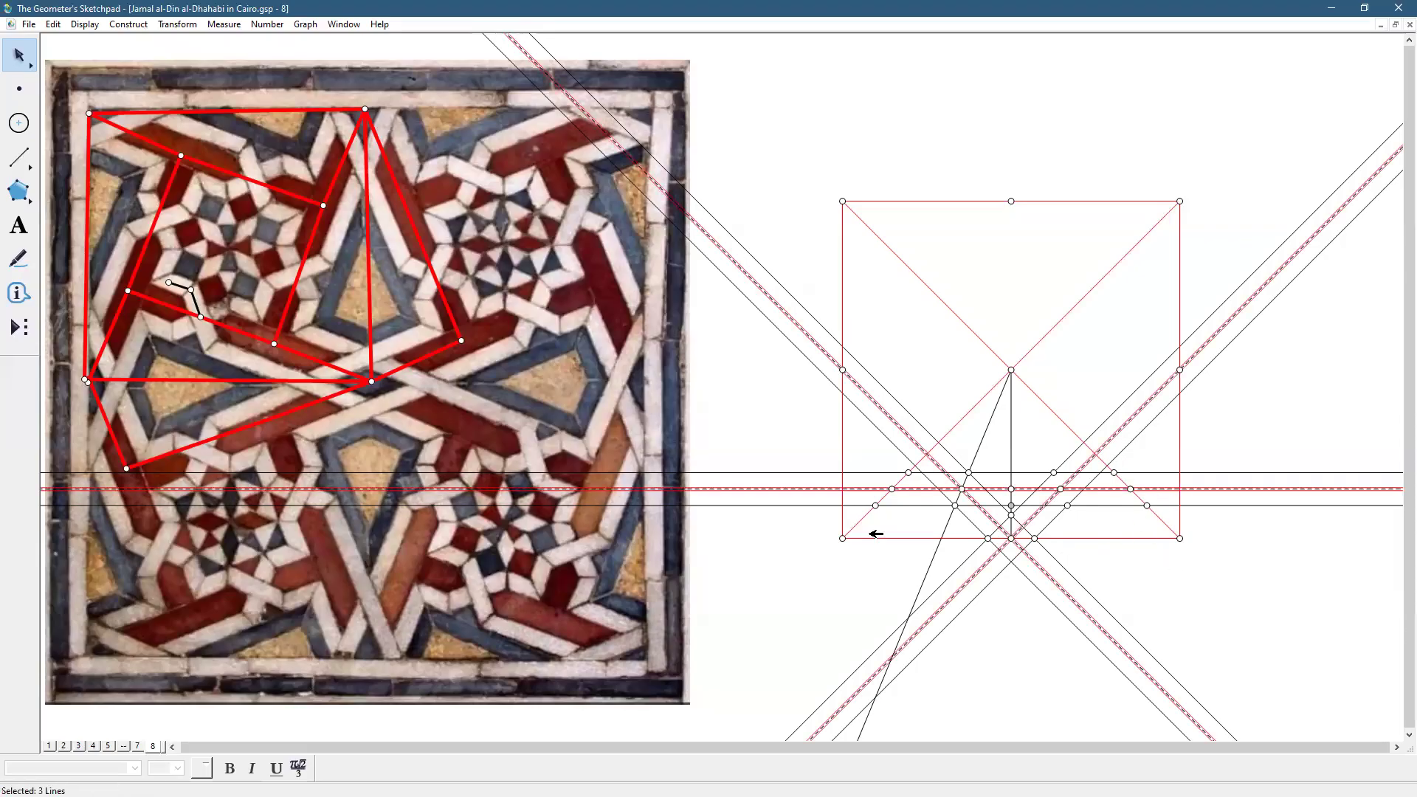
pyautogui.click(84, 24)
pyautogui.click(100, 104)
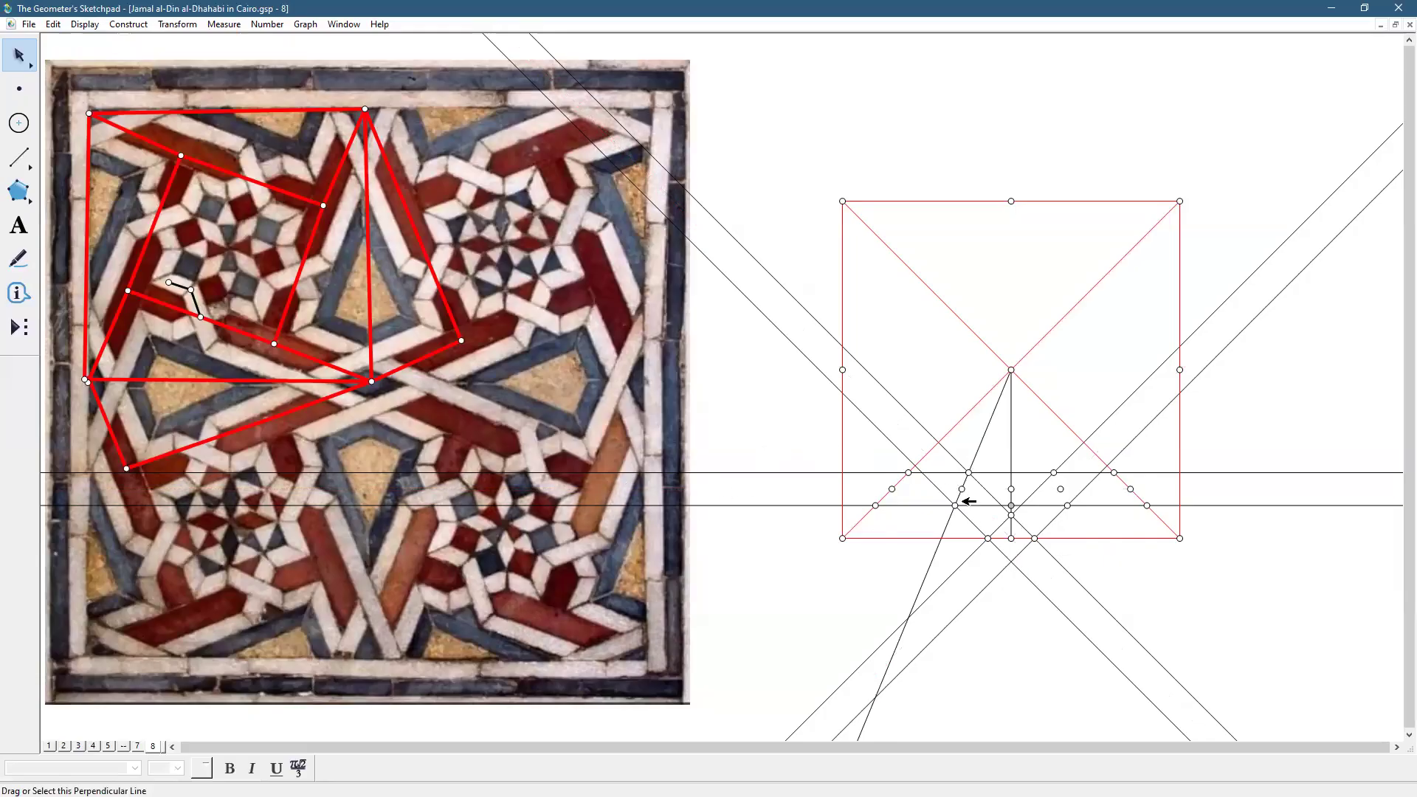
# Hide the six unneeded intersection points on and near the centre line
pyautogui.click(961, 488)
pyautogui.click(1011, 489)
pyautogui.click(1060, 489)
pyautogui.click(1131, 488)
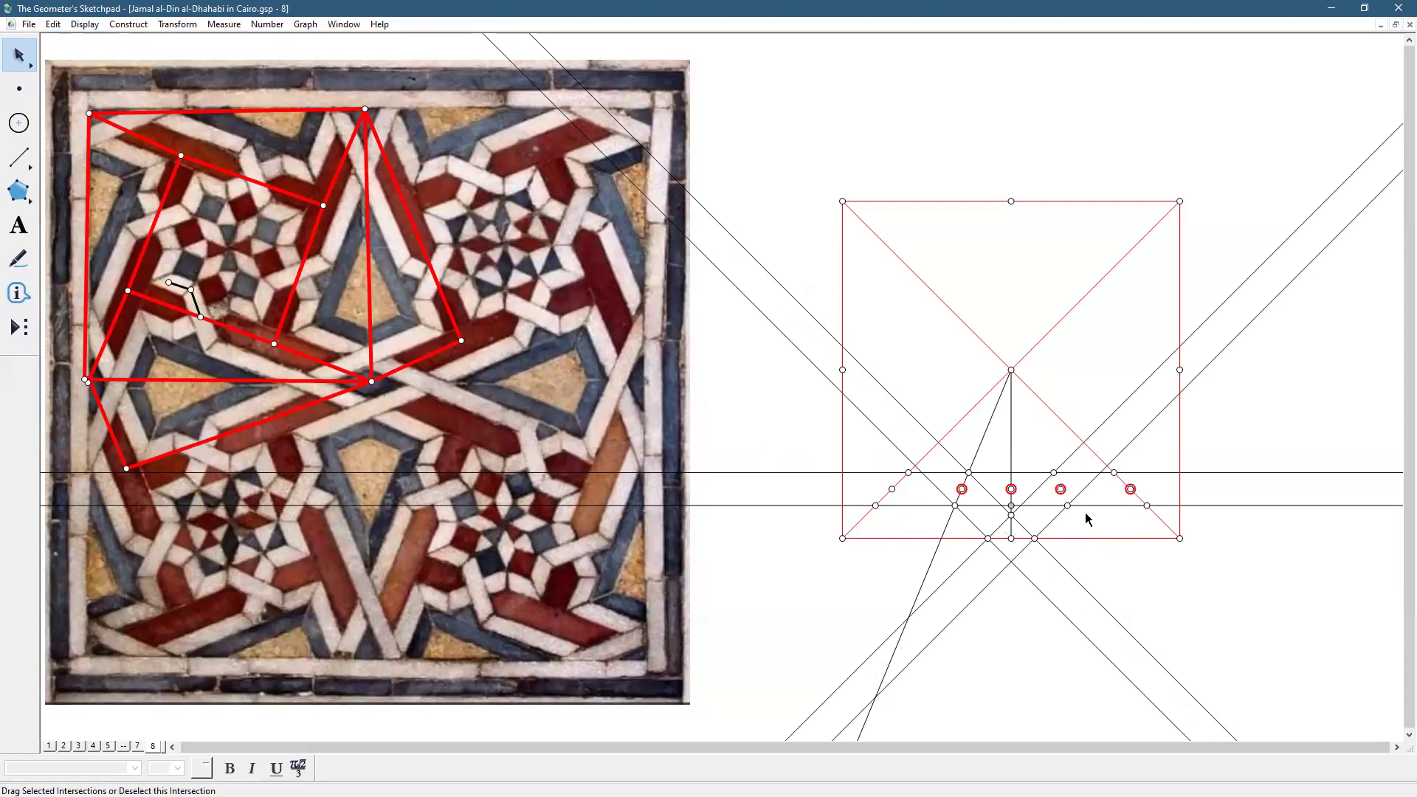
pyautogui.click(1012, 507)
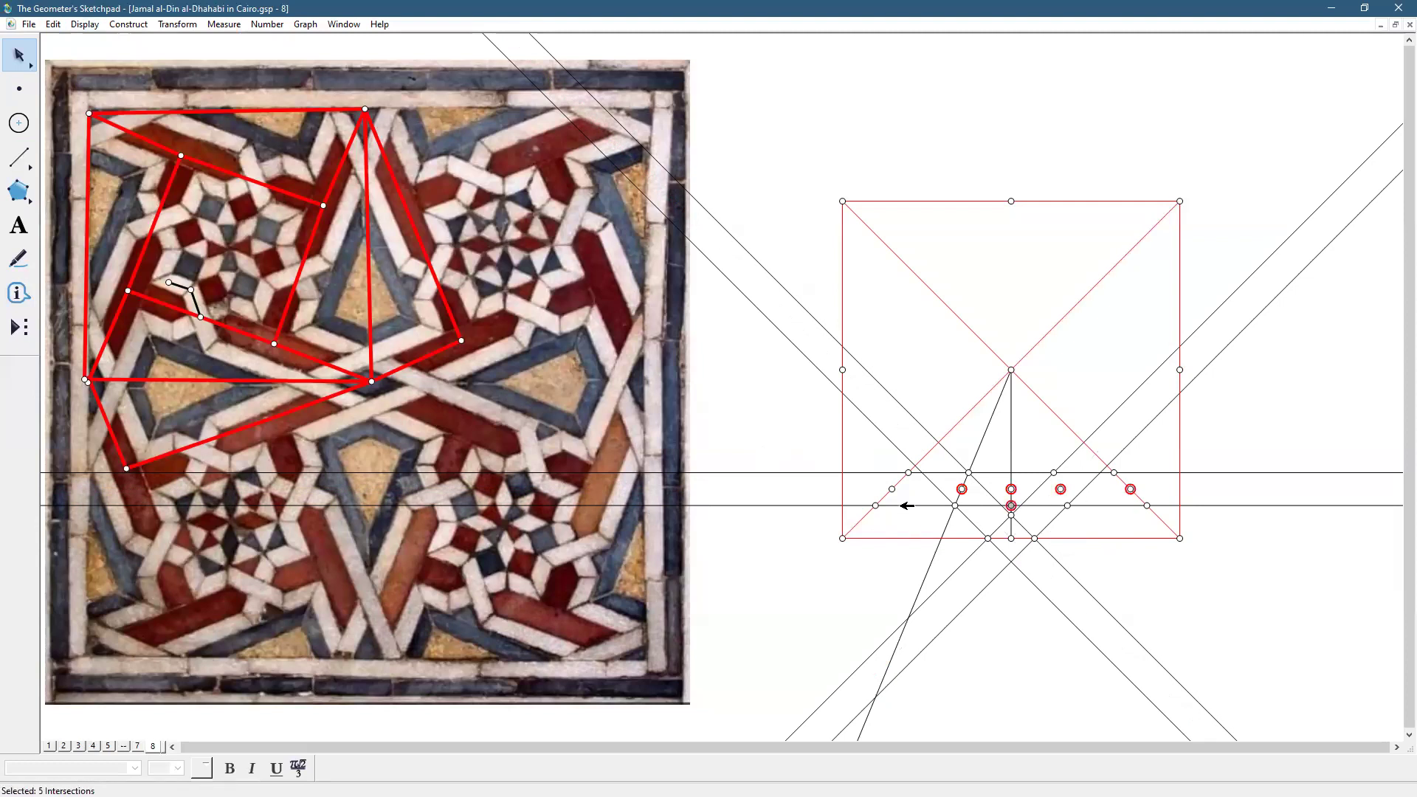
pyautogui.click(892, 489)
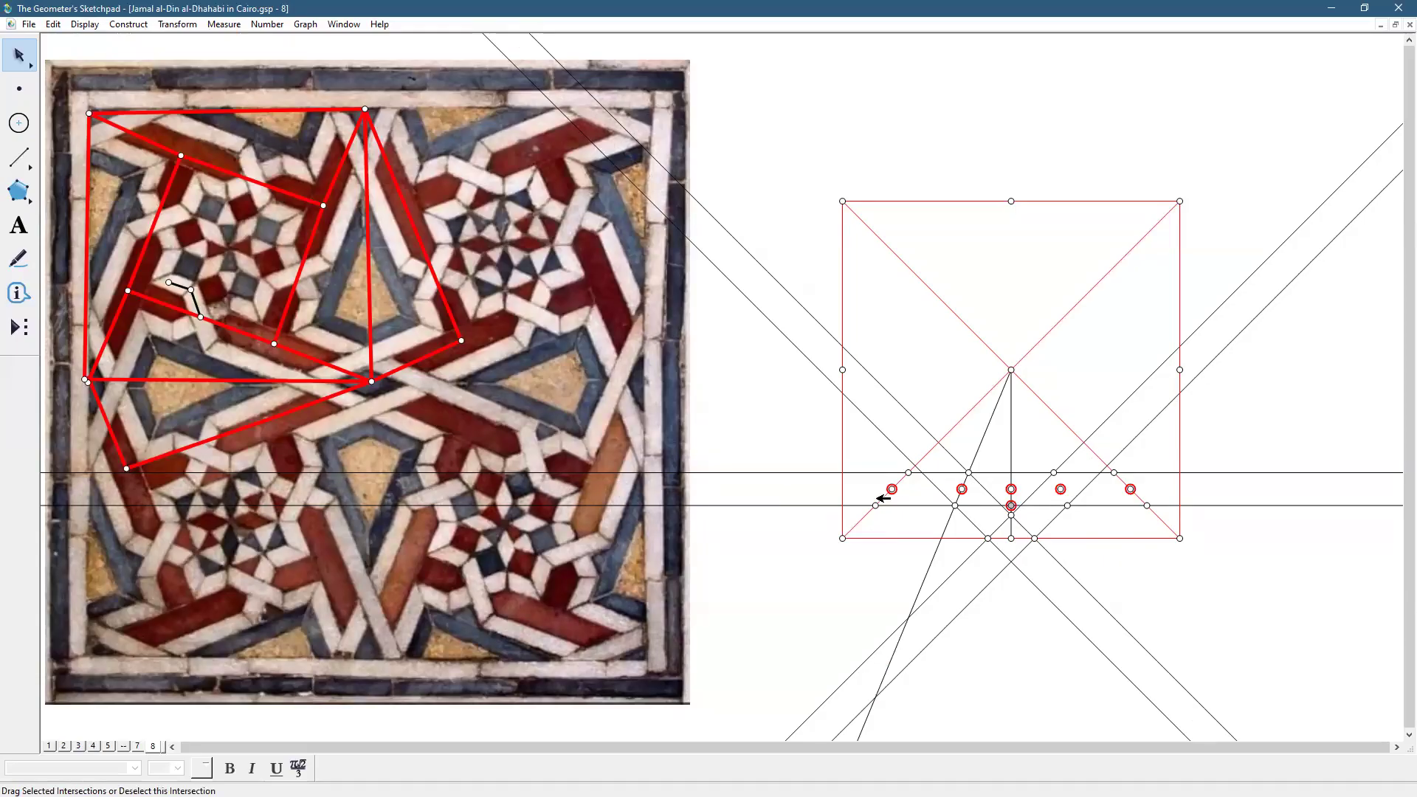
pyautogui.click(84, 23)
pyautogui.click(110, 111)
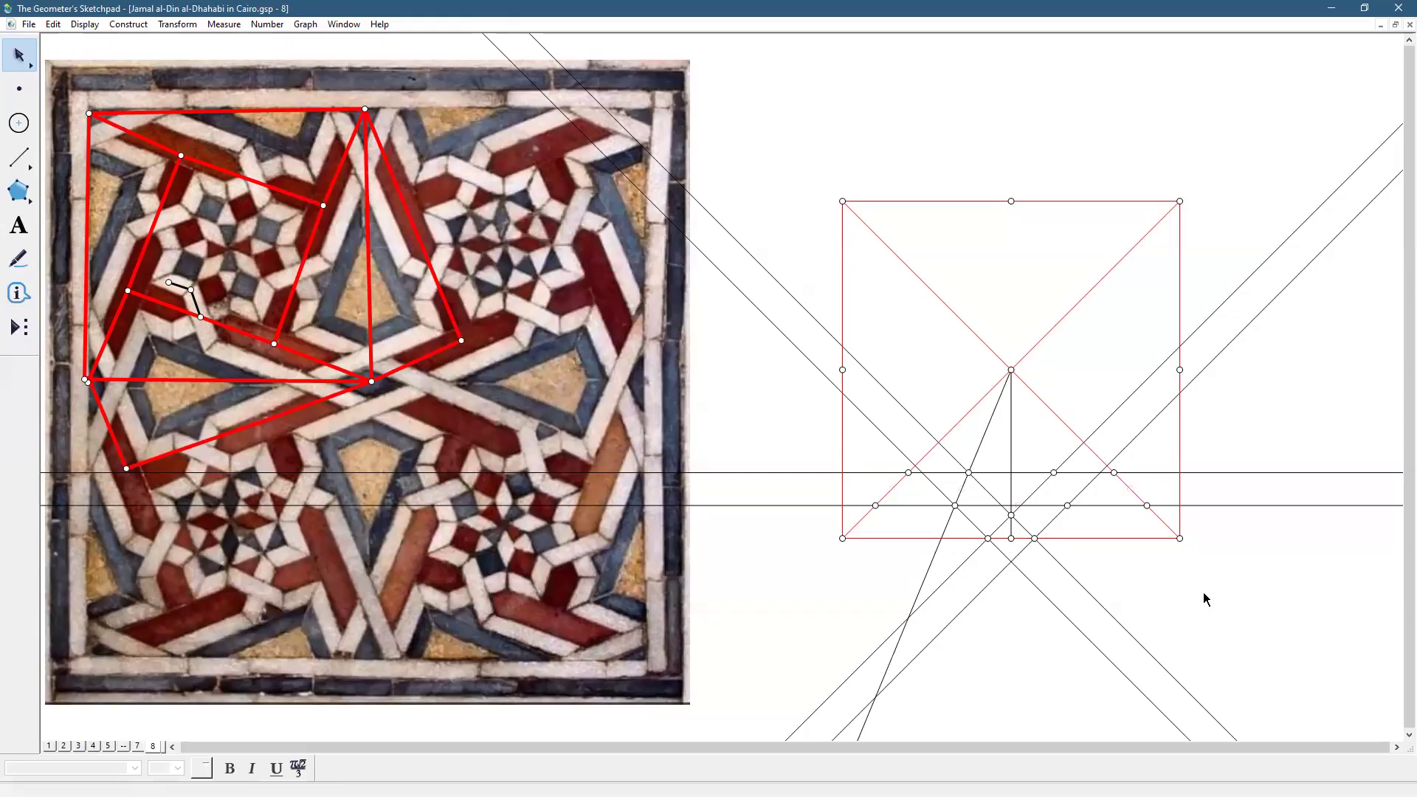
# Draw the band's first top-edge segment along the upper line and make it thick
pyautogui.click(20, 155)
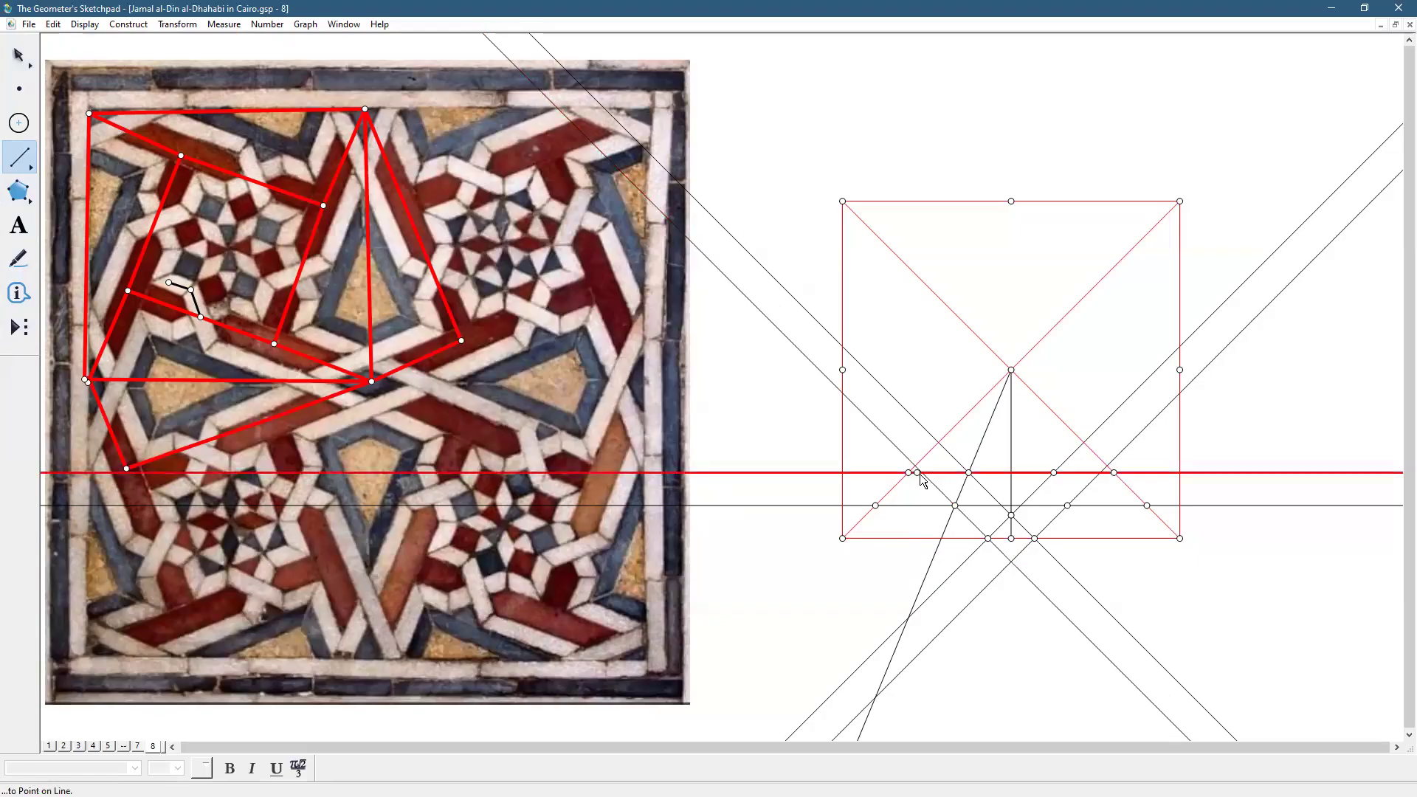
pyautogui.moveTo(969, 472); pyautogui.dragTo(908, 473)
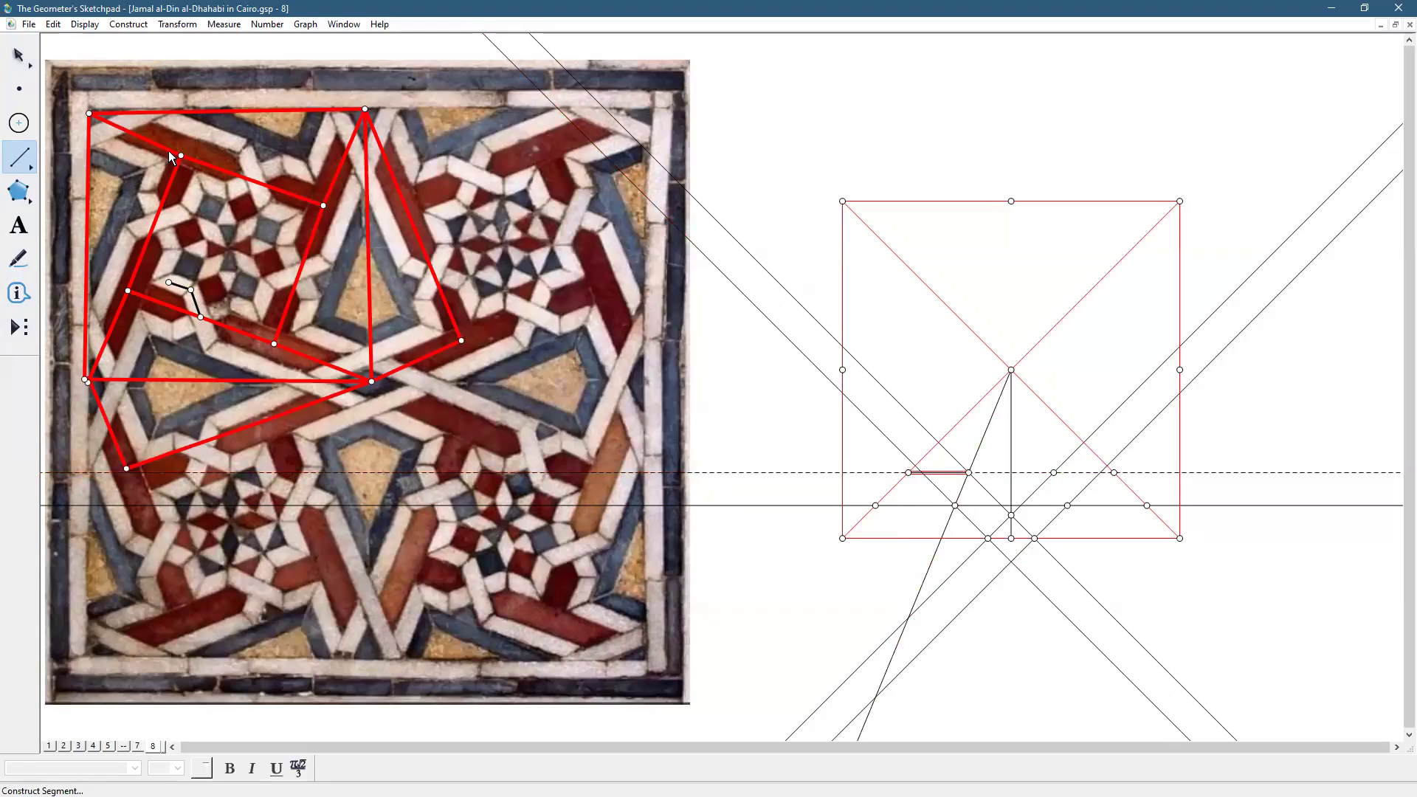
pyautogui.click(85, 24)
pyautogui.moveTo(111, 54)
pyautogui.click(317, 91)
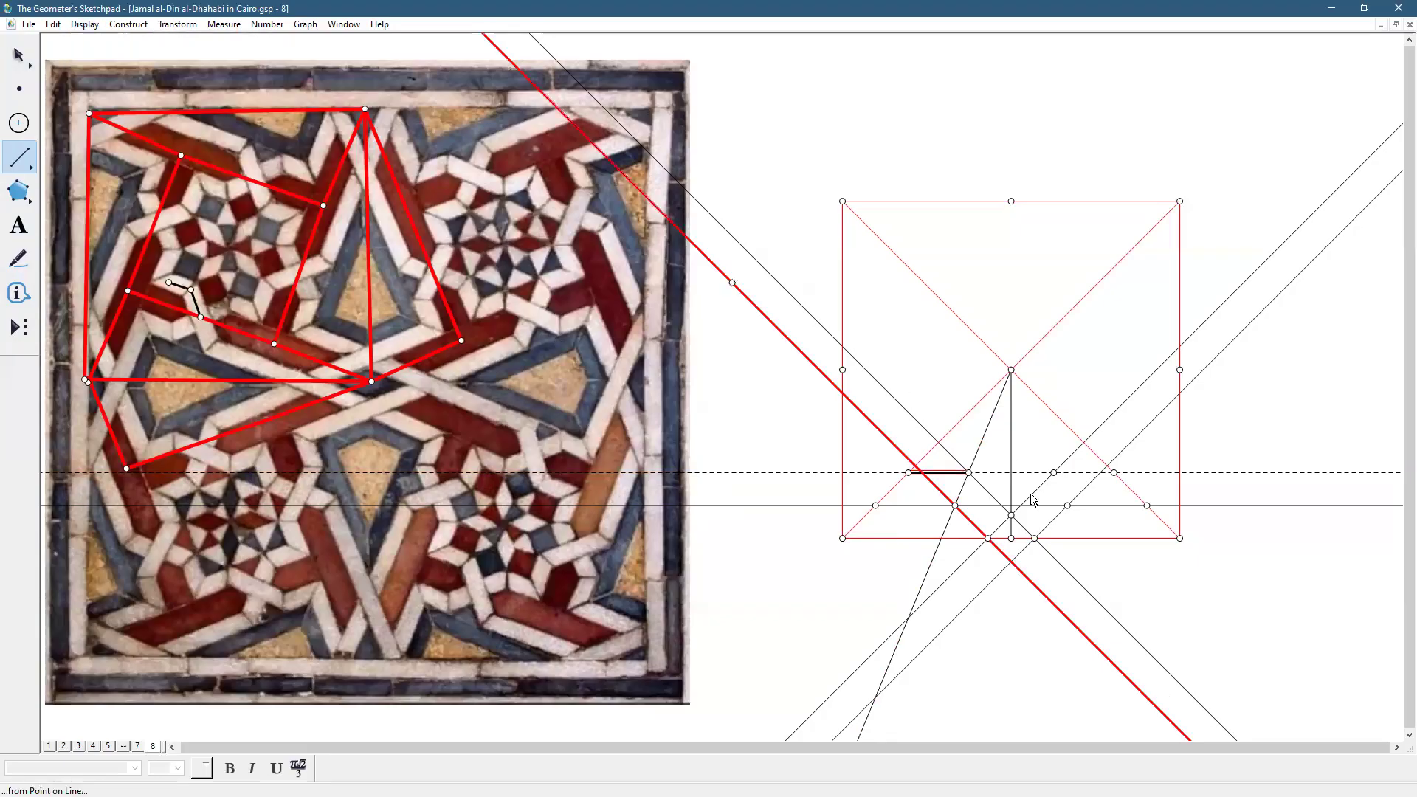
# Draw the band's remaining slanted and bottom edges between the crossing points
pyautogui.moveTo(968, 473)
pyautogui.mouseDown()
pyautogui.moveTo(1013, 521)
pyautogui.moveTo(1054, 474)
pyautogui.moveTo(1118, 482)
pyautogui.moveTo(1035, 539)
pyautogui.moveTo(1148, 509)
pyautogui.mouseUp()
pyautogui.moveTo(883, 506); pyautogui.dragTo(988, 542)
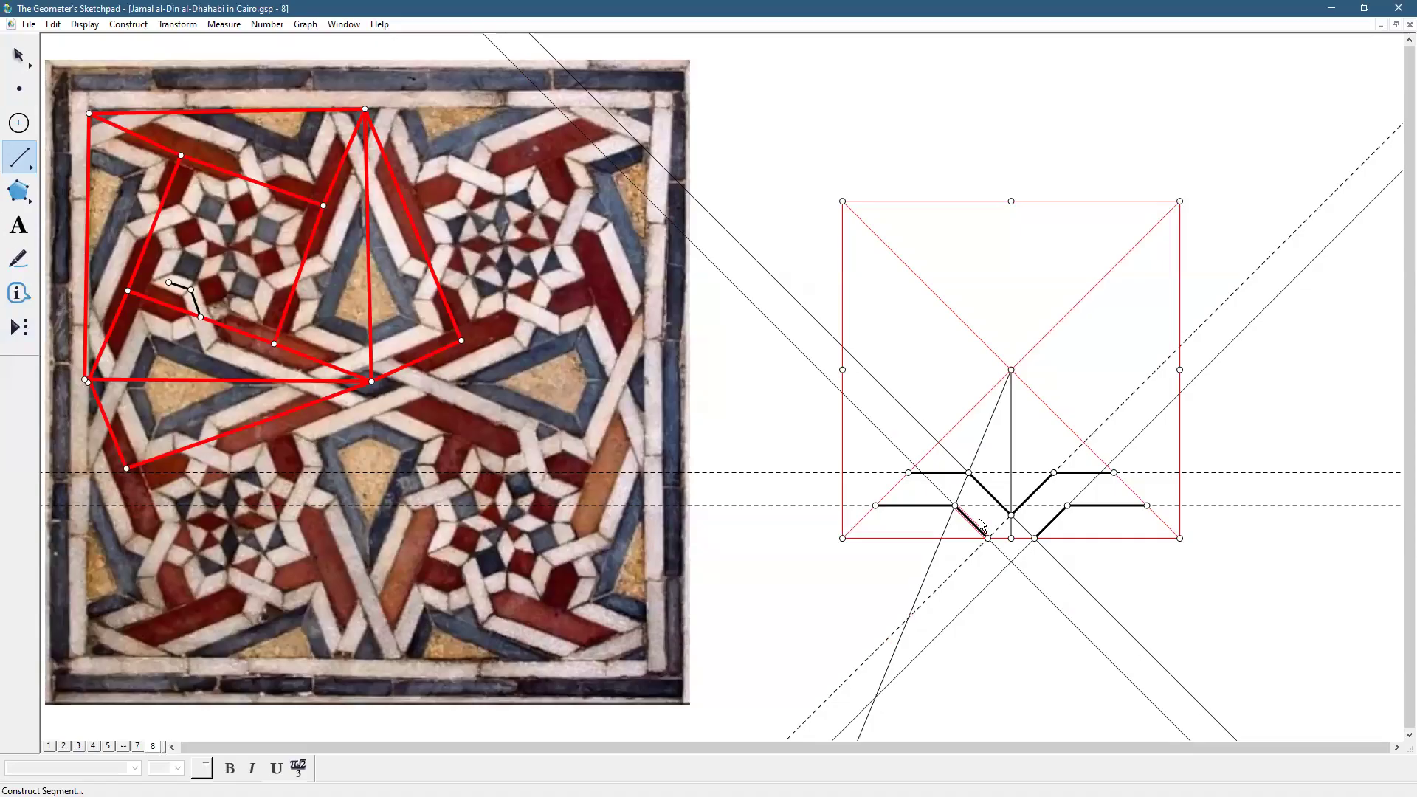
pyautogui.moveTo(969, 472); pyautogui.dragTo(956, 507)
pyautogui.moveTo(1054, 472); pyautogui.dragTo(1068, 507)
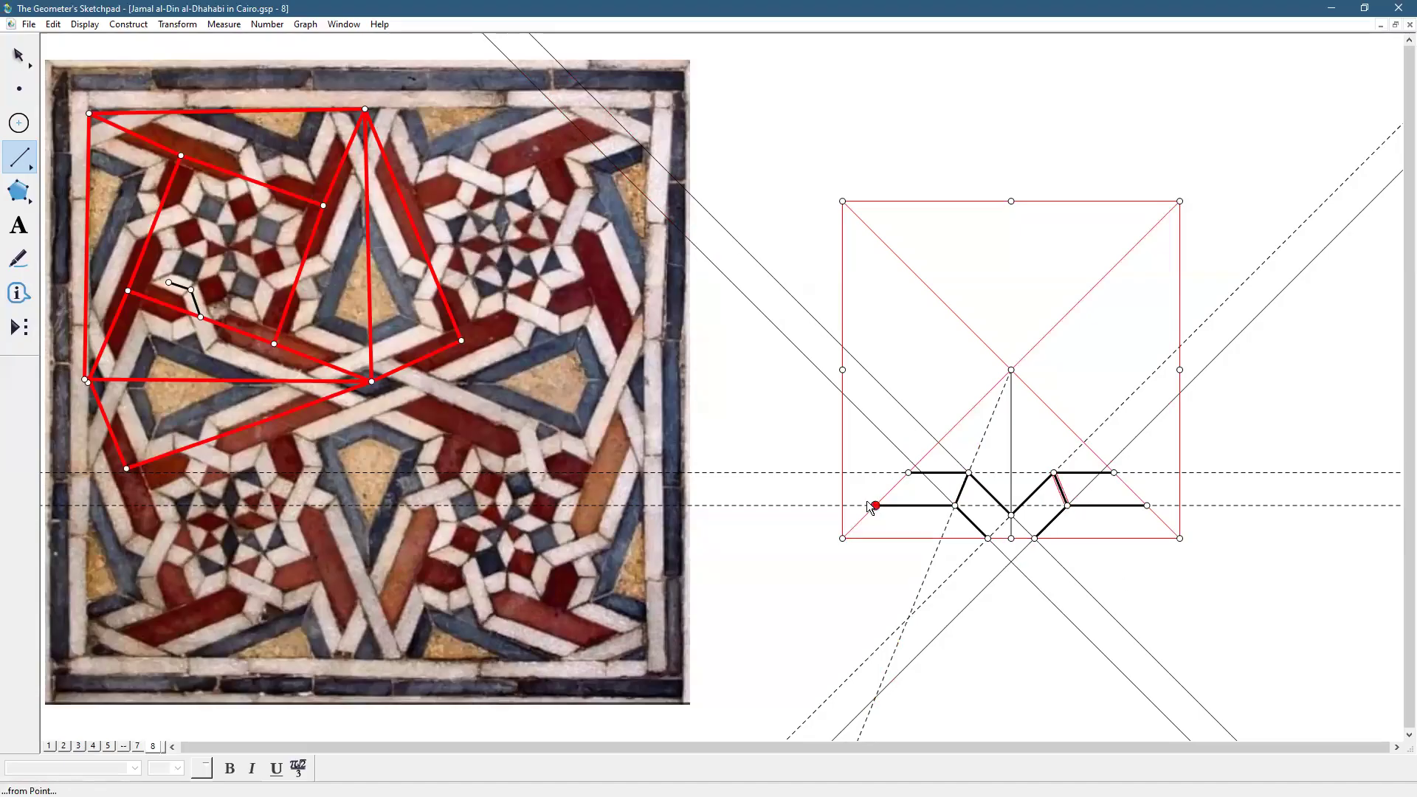
pyautogui.moveTo(1115, 473); pyautogui.dragTo(1146, 506)
pyautogui.click(18, 56)
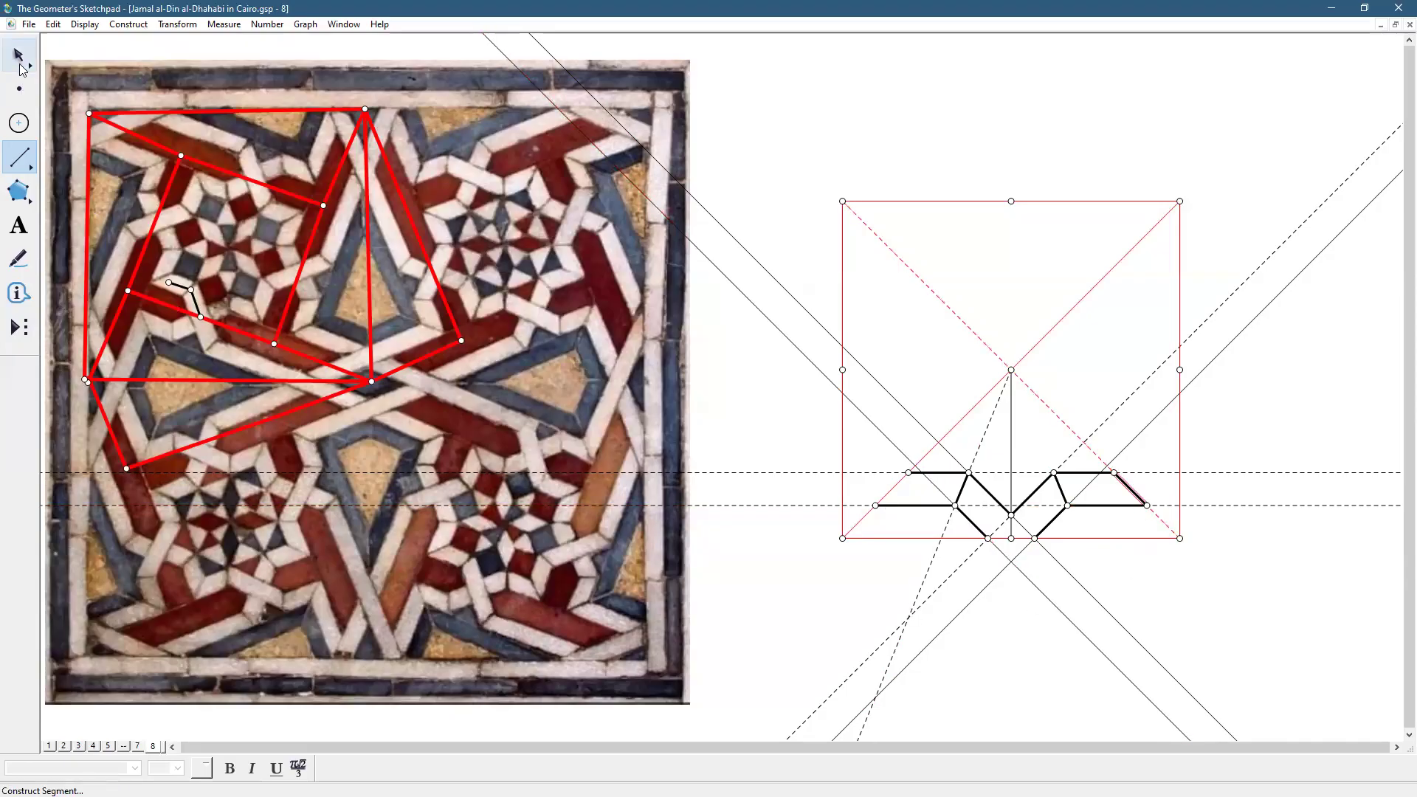
pyautogui.click(1160, 621)
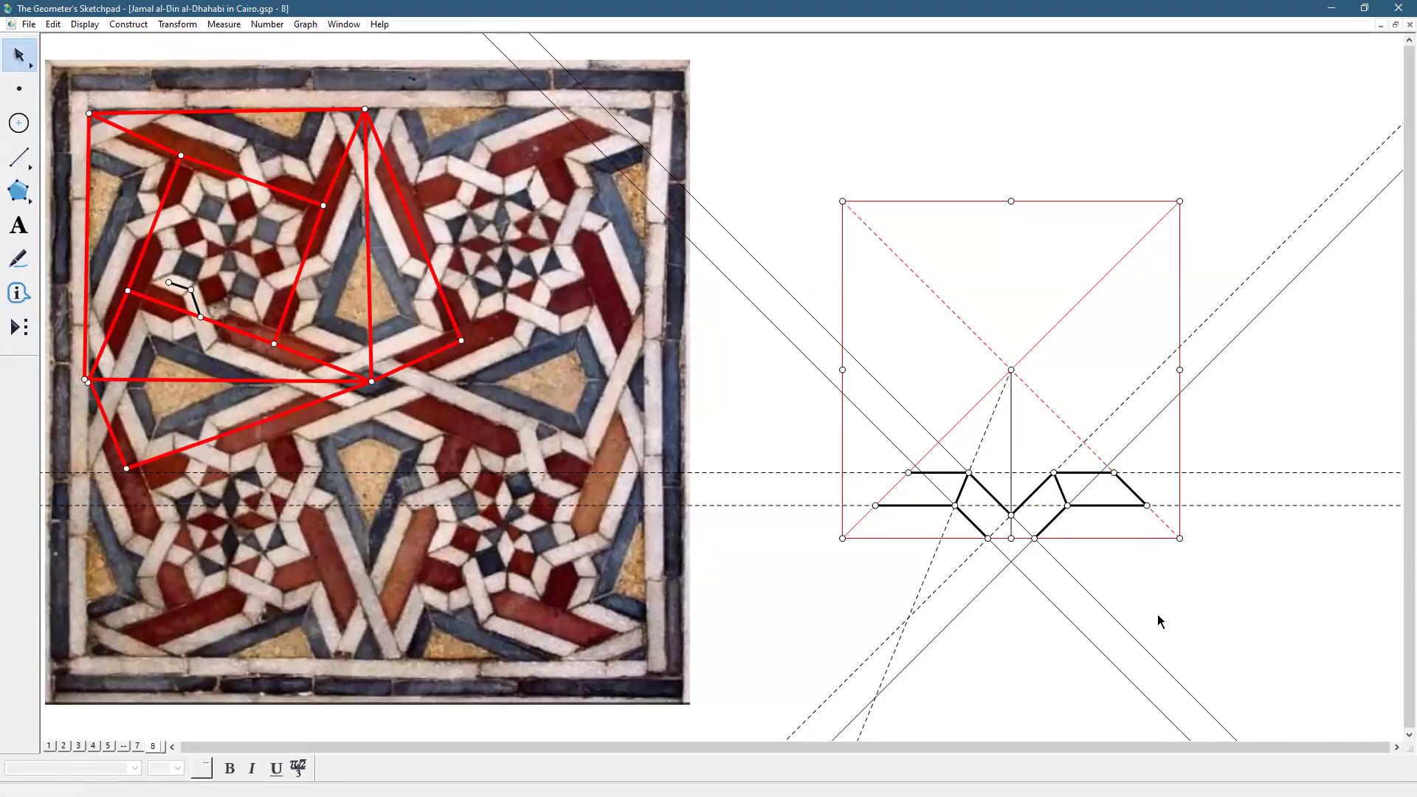
# Place the three-colour swatch triangle below the square using the color custom tool
pyautogui.click(14, 339)
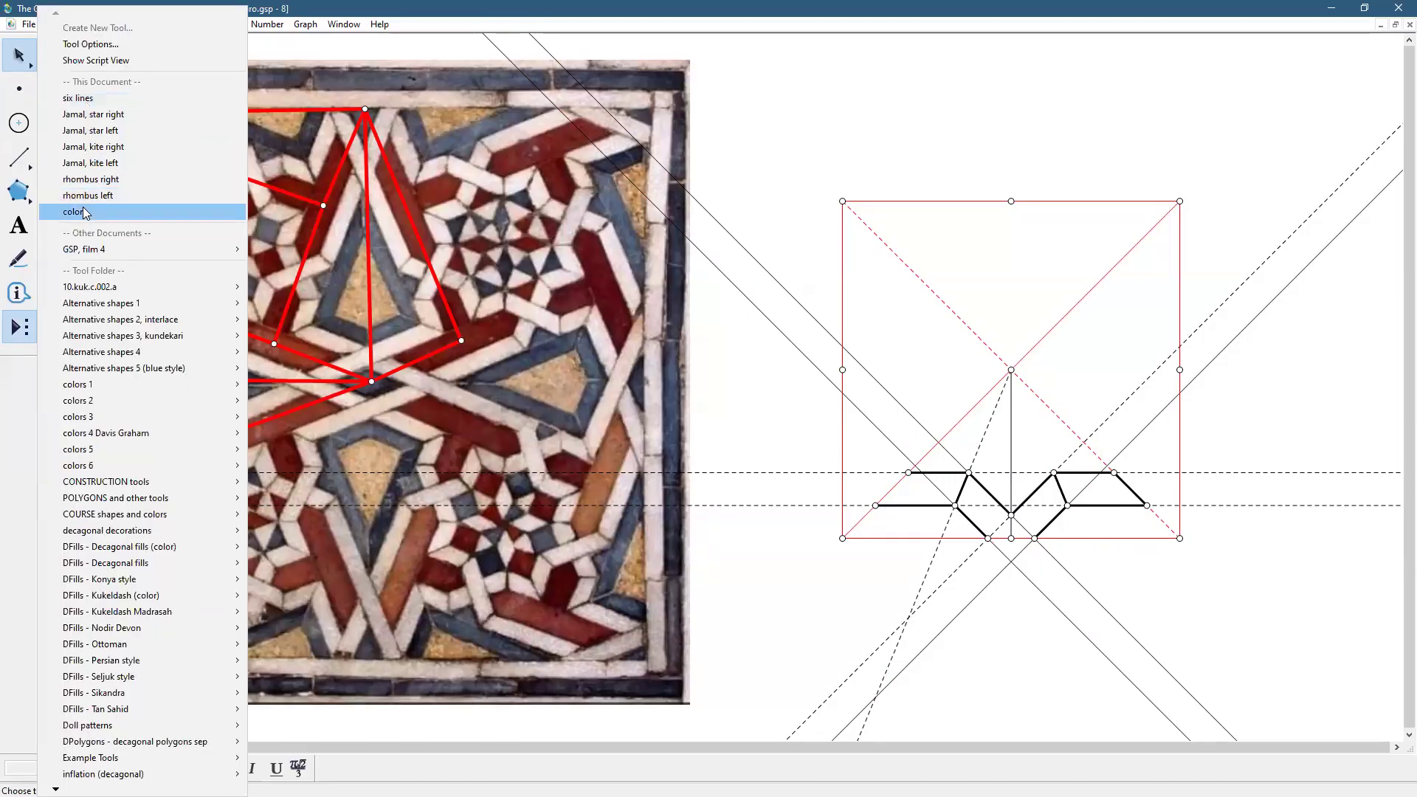
pyautogui.click(85, 214)
pyautogui.click(1193, 660)
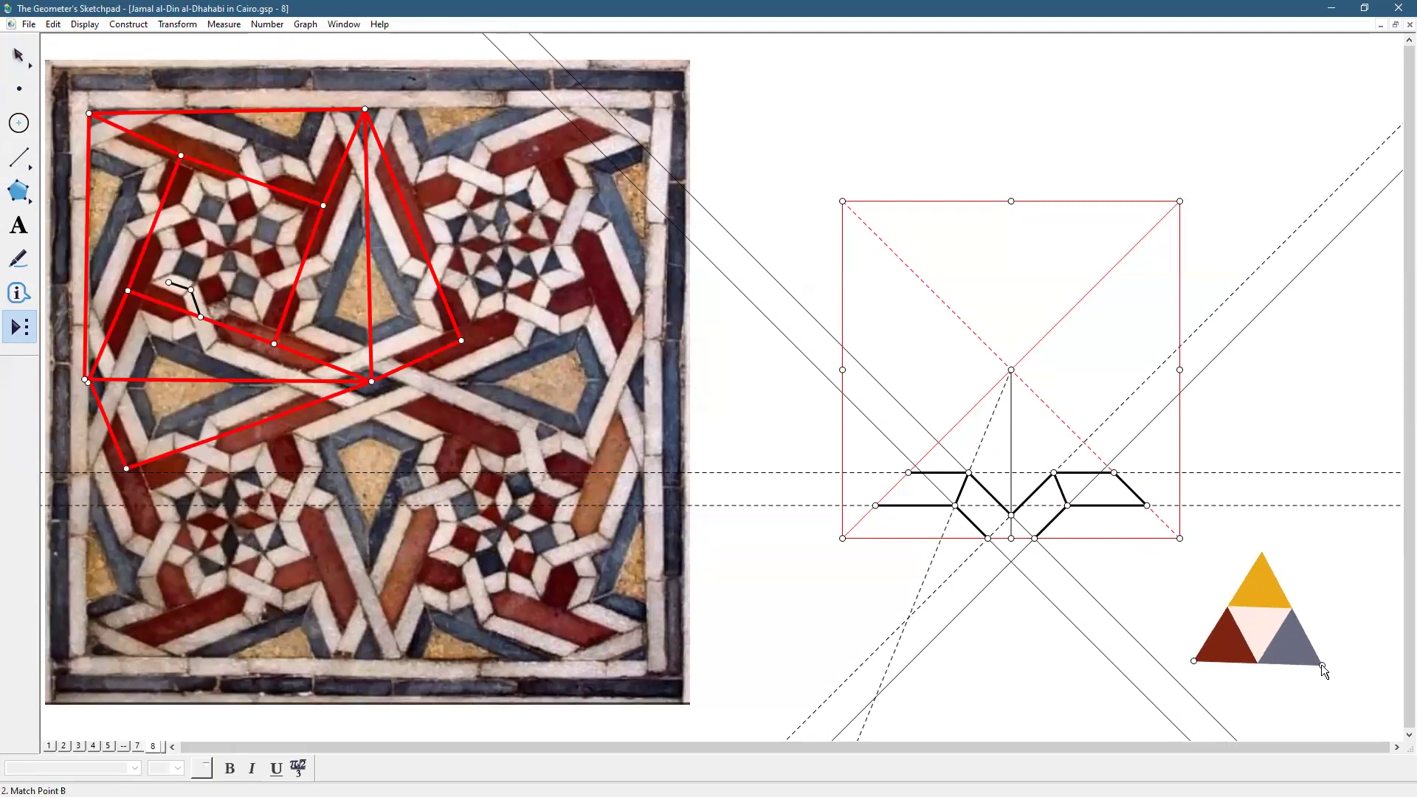
pyautogui.click(1328, 661)
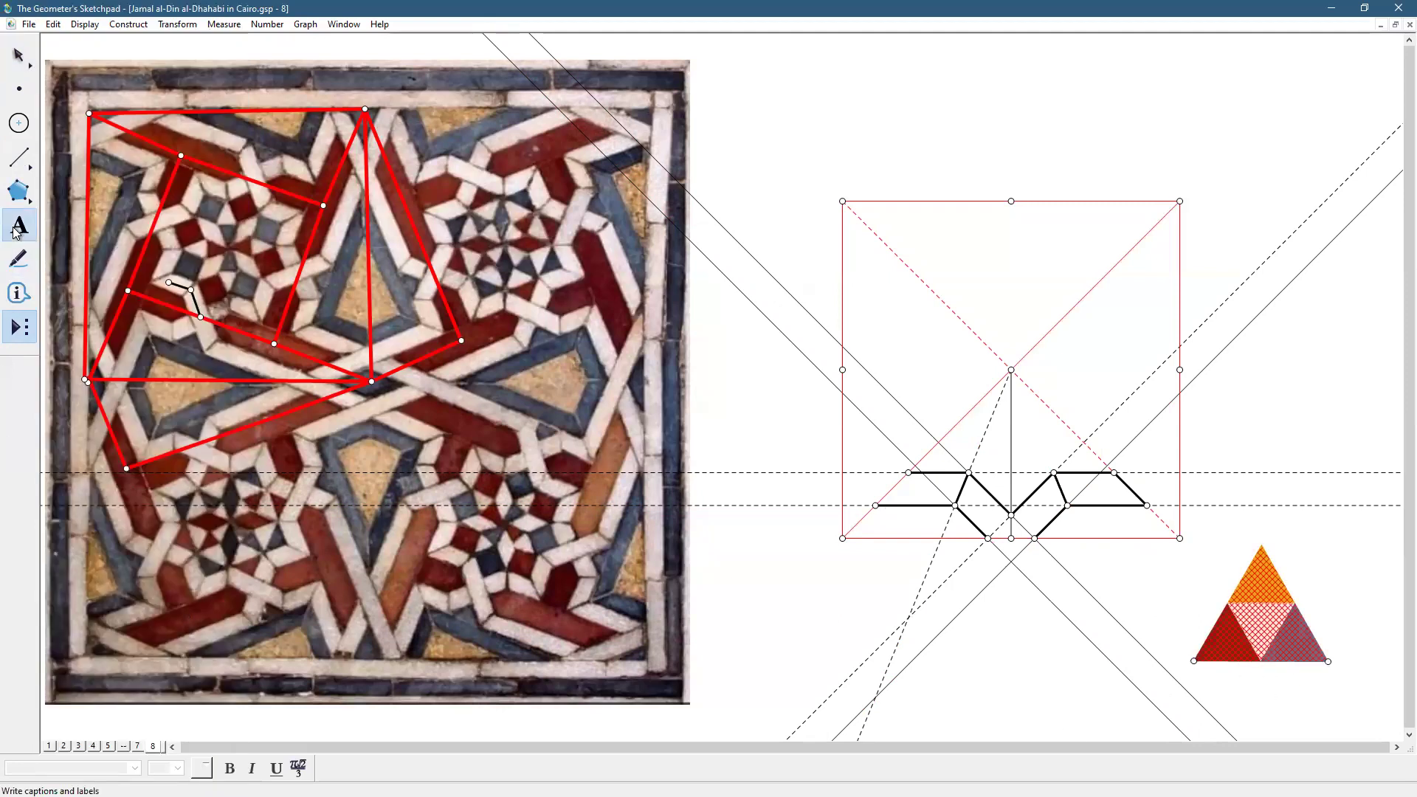
# Build a polygon on the four corners of the band's left end piece
pyautogui.click(18, 192)
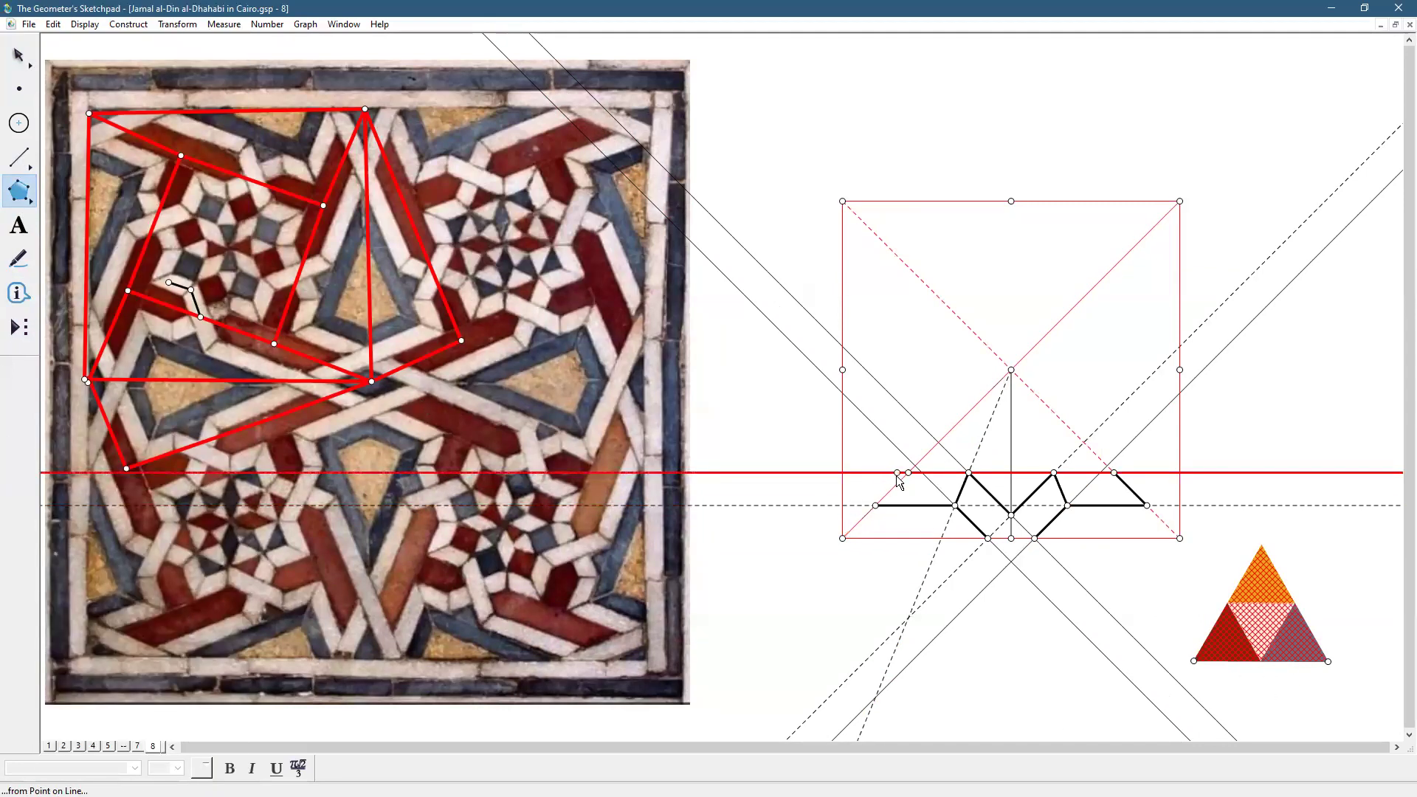
pyautogui.click(909, 473)
pyautogui.click(875, 505)
pyautogui.click(955, 507)
pyautogui.click(968, 474)
pyautogui.click(910, 473)
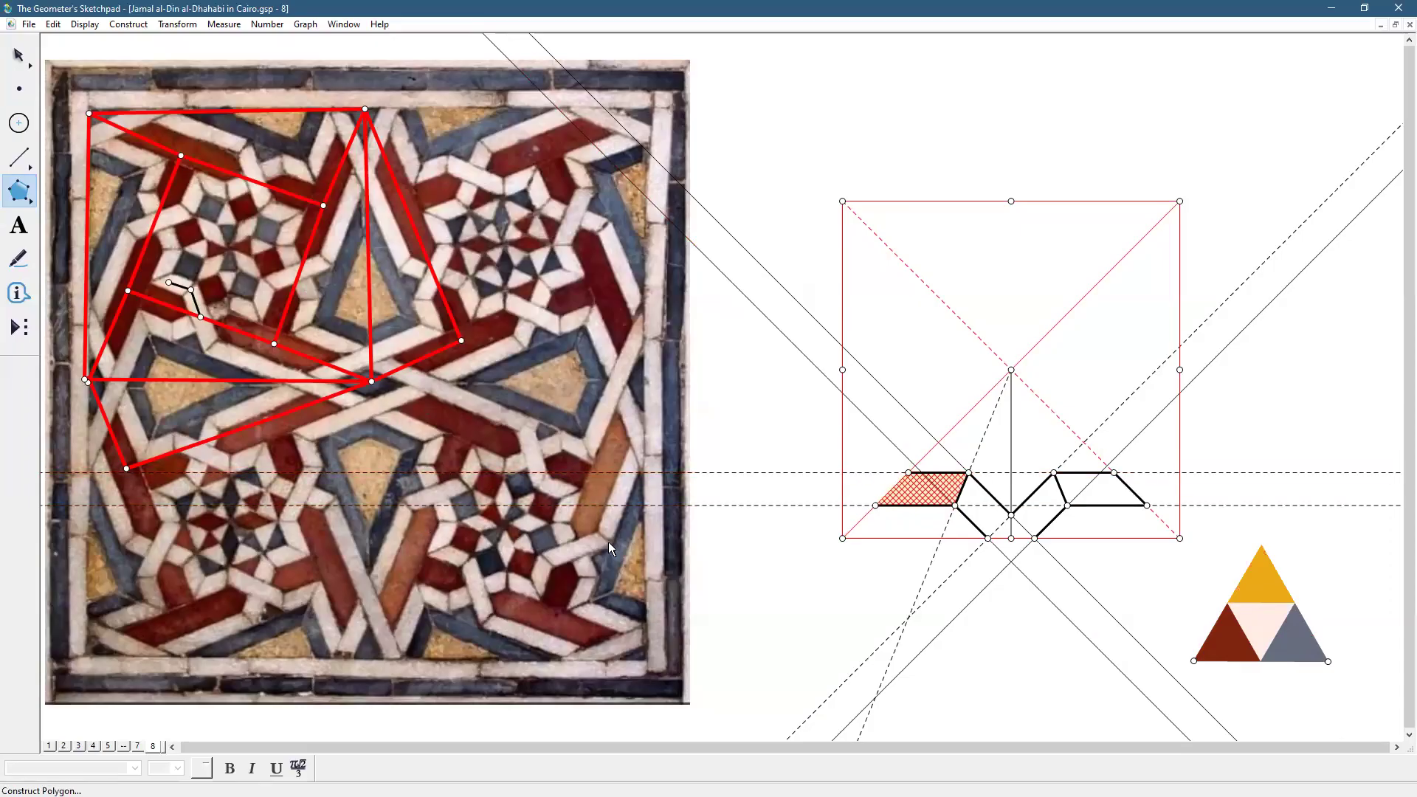
# Colour the end-piece polygon with the light pink of the middle swatch triangle
pyautogui.click(19, 55)
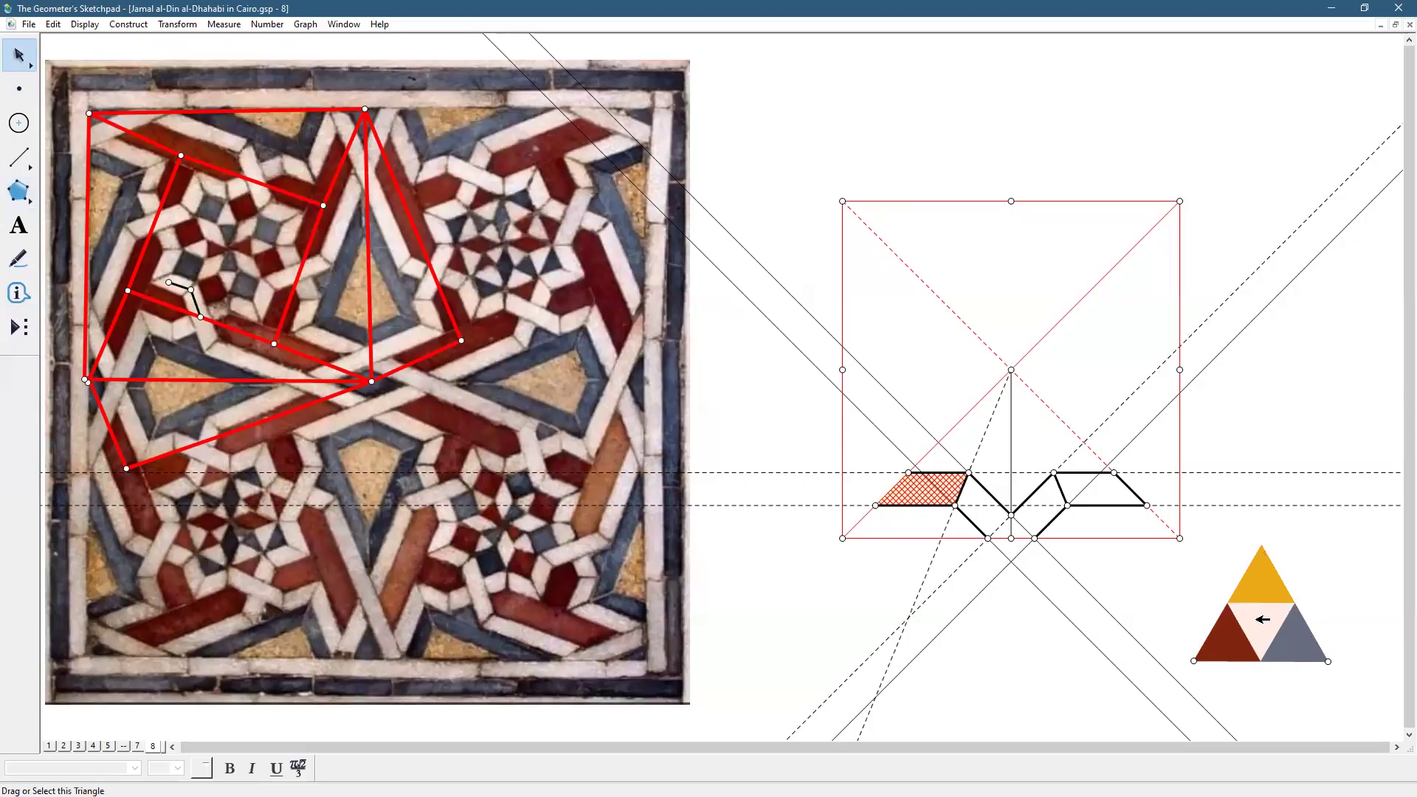
pyautogui.keyDown('shift'); pyautogui.click(1262, 620); pyautogui.keyUp('shift')
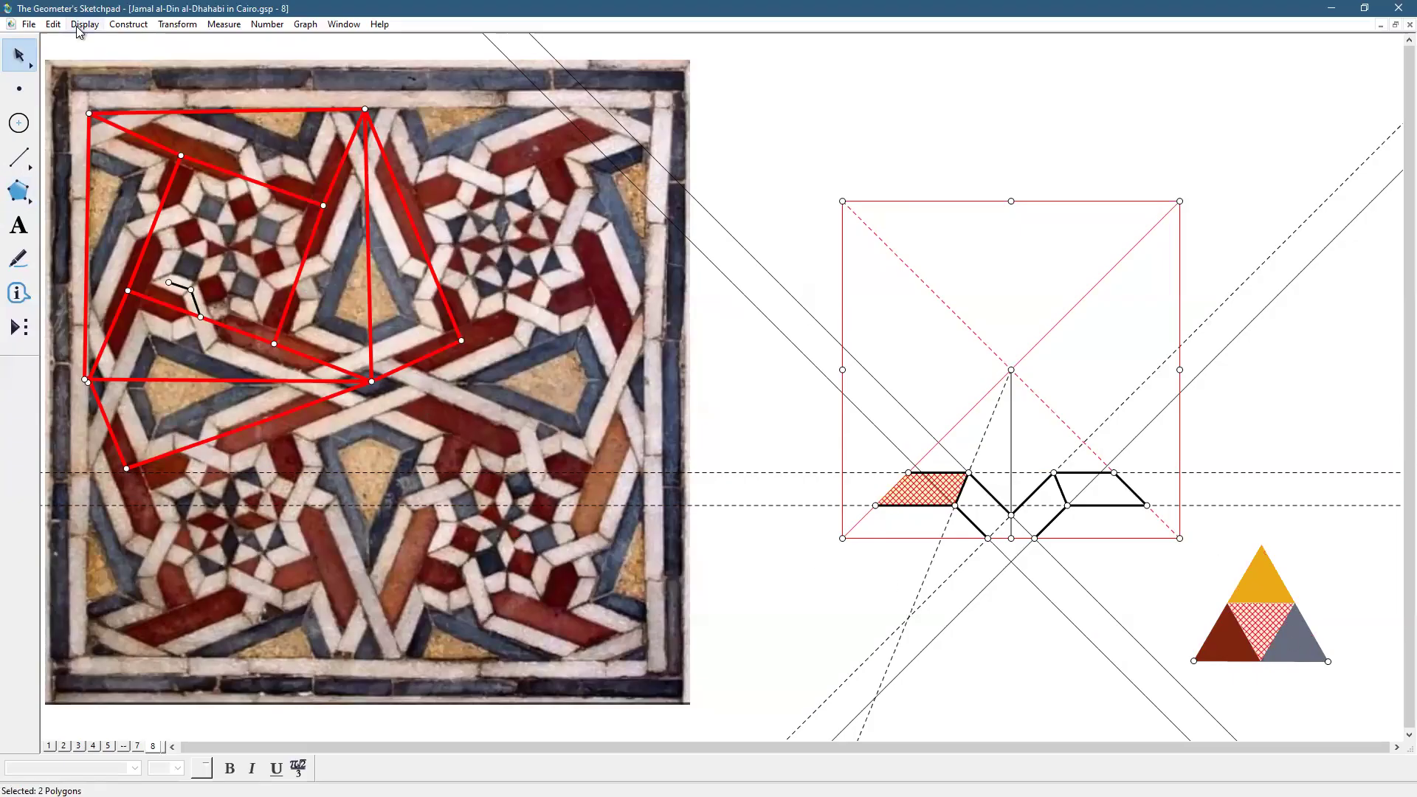
pyautogui.click(83, 24)
pyautogui.moveTo(221, 70)
pyautogui.click(305, 277)
pyautogui.click(714, 538)
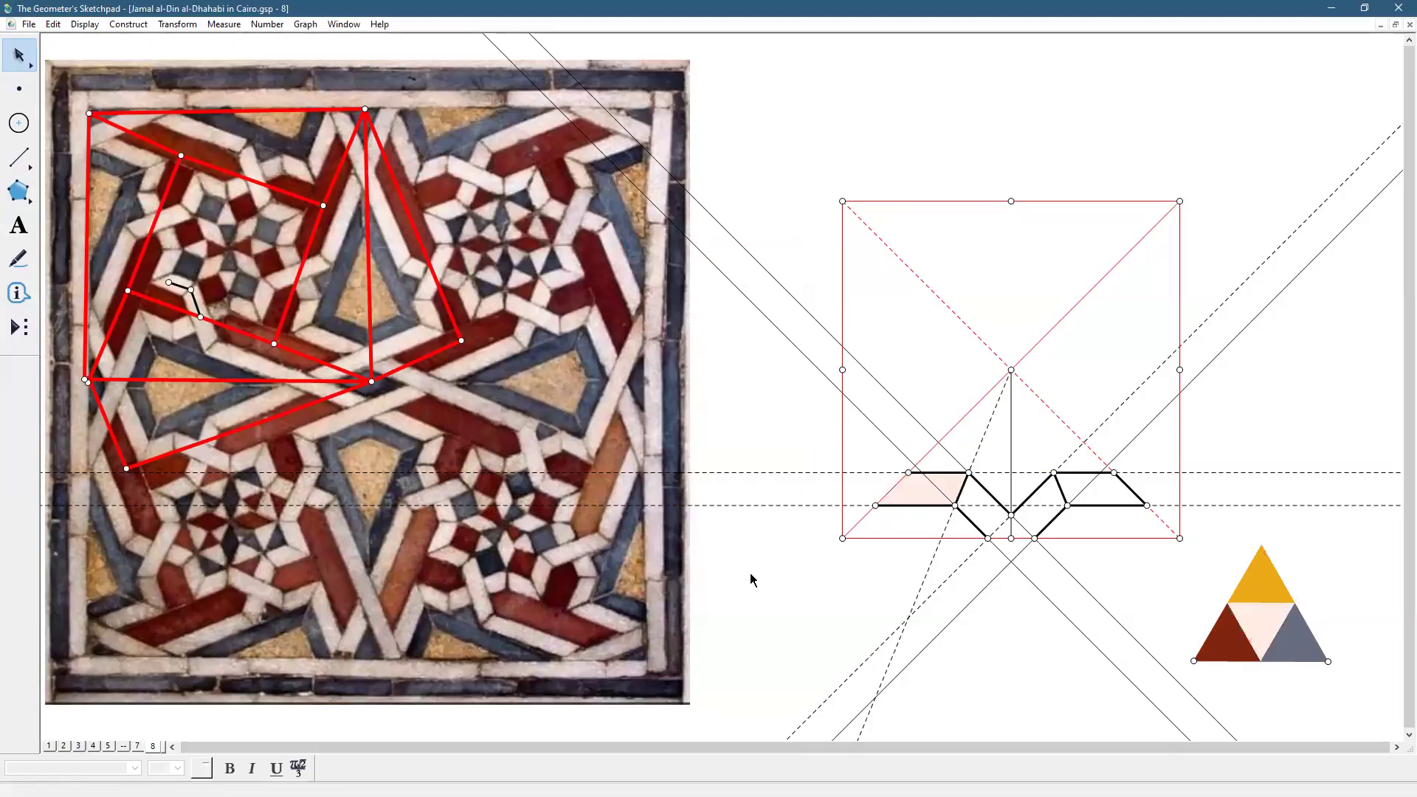
# Fill the two middle band pieces with pale pink polygons through their corner points
pyautogui.click(20, 192)
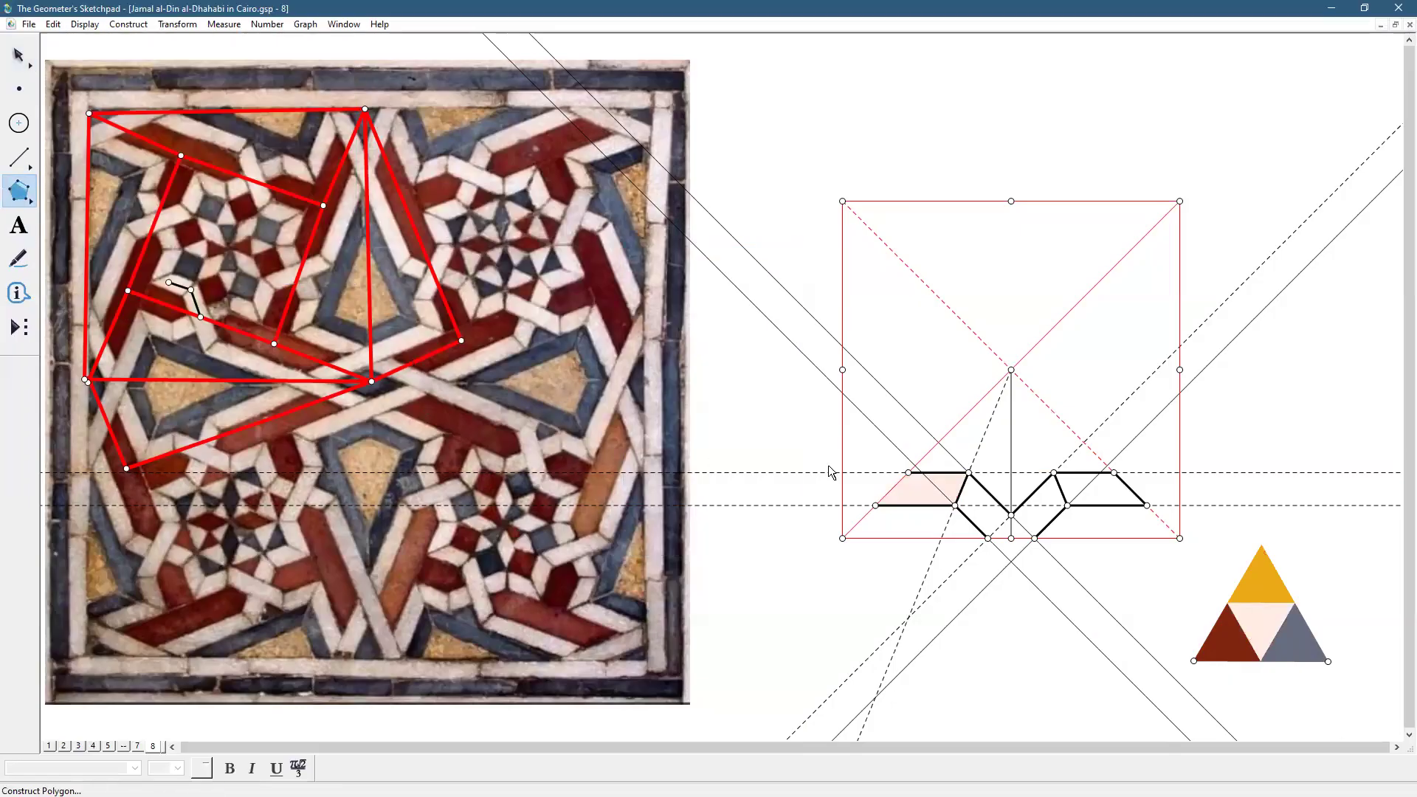
pyautogui.click(955, 506)
pyautogui.click(988, 539)
pyautogui.click(1011, 539)
pyautogui.click(1011, 514)
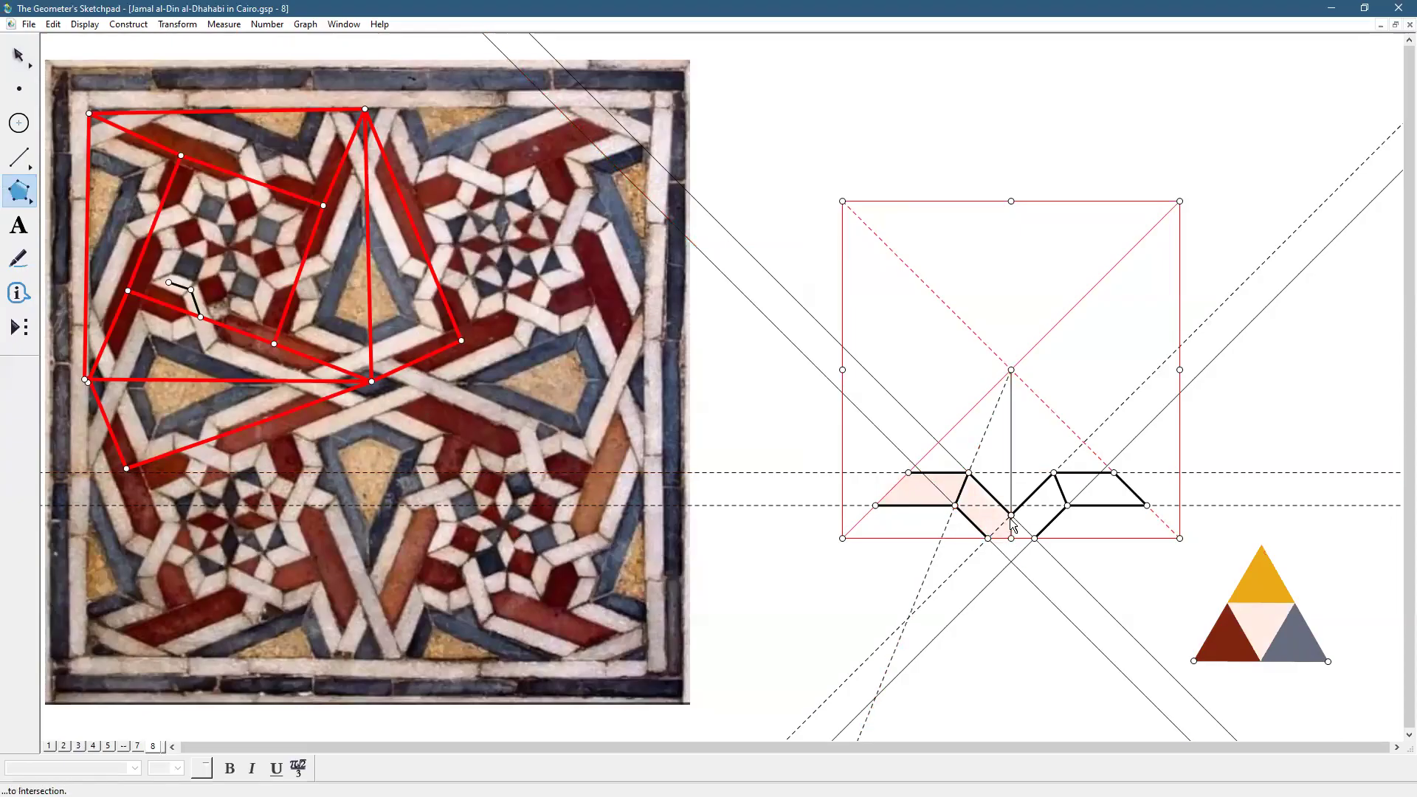
pyautogui.doubleClick(969, 473)
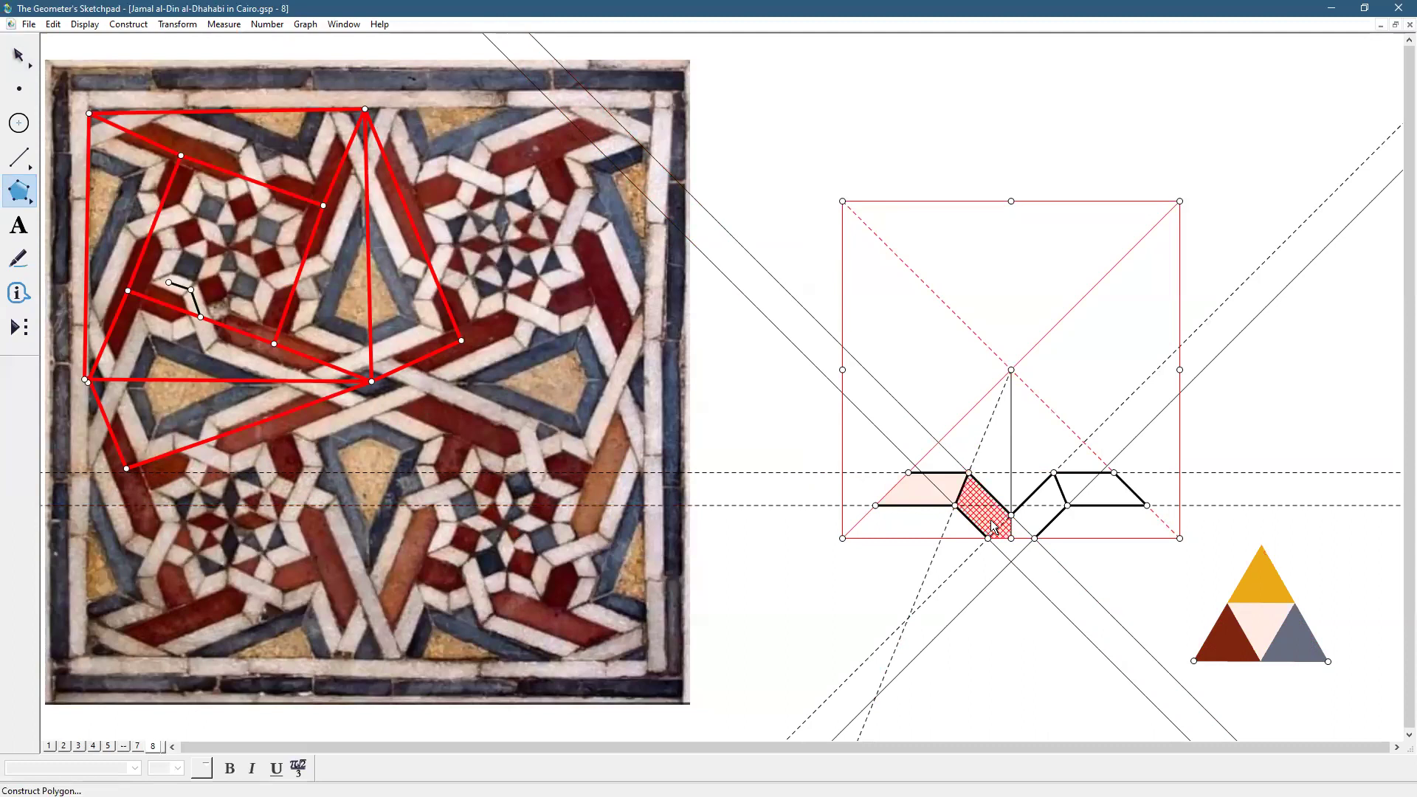
pyautogui.click(1054, 476)
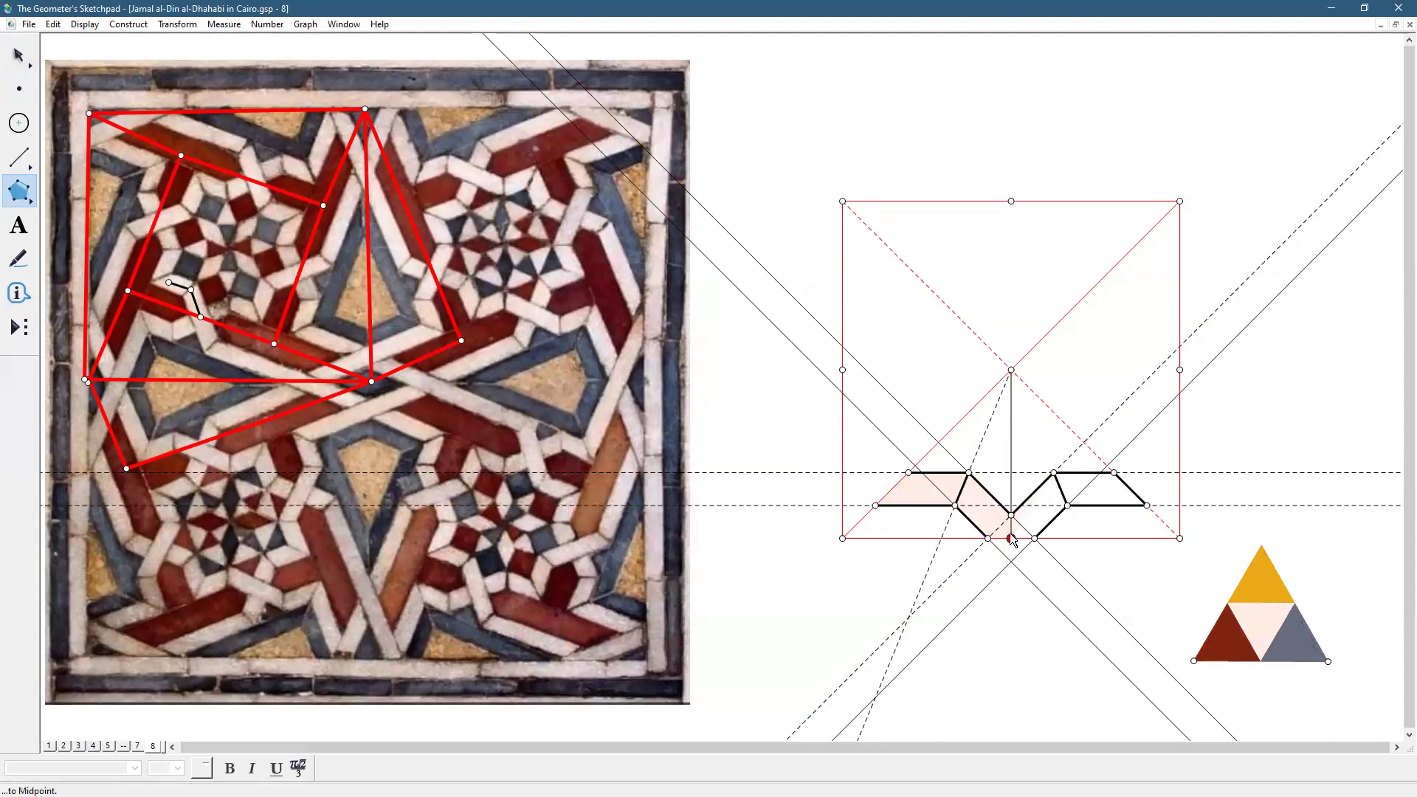
pyautogui.click(1013, 539)
pyautogui.click(1035, 539)
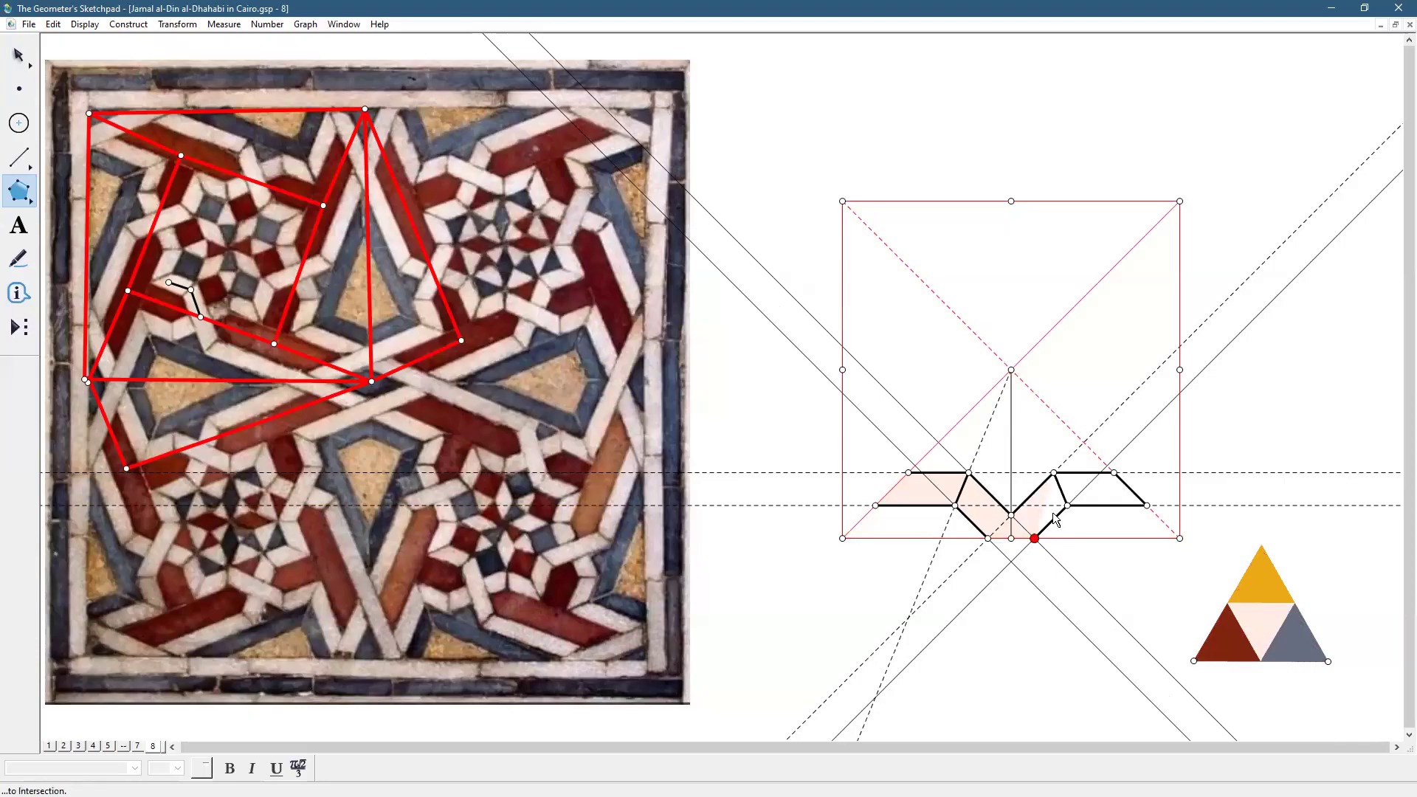
pyautogui.click(1067, 506)
pyautogui.click(1054, 473)
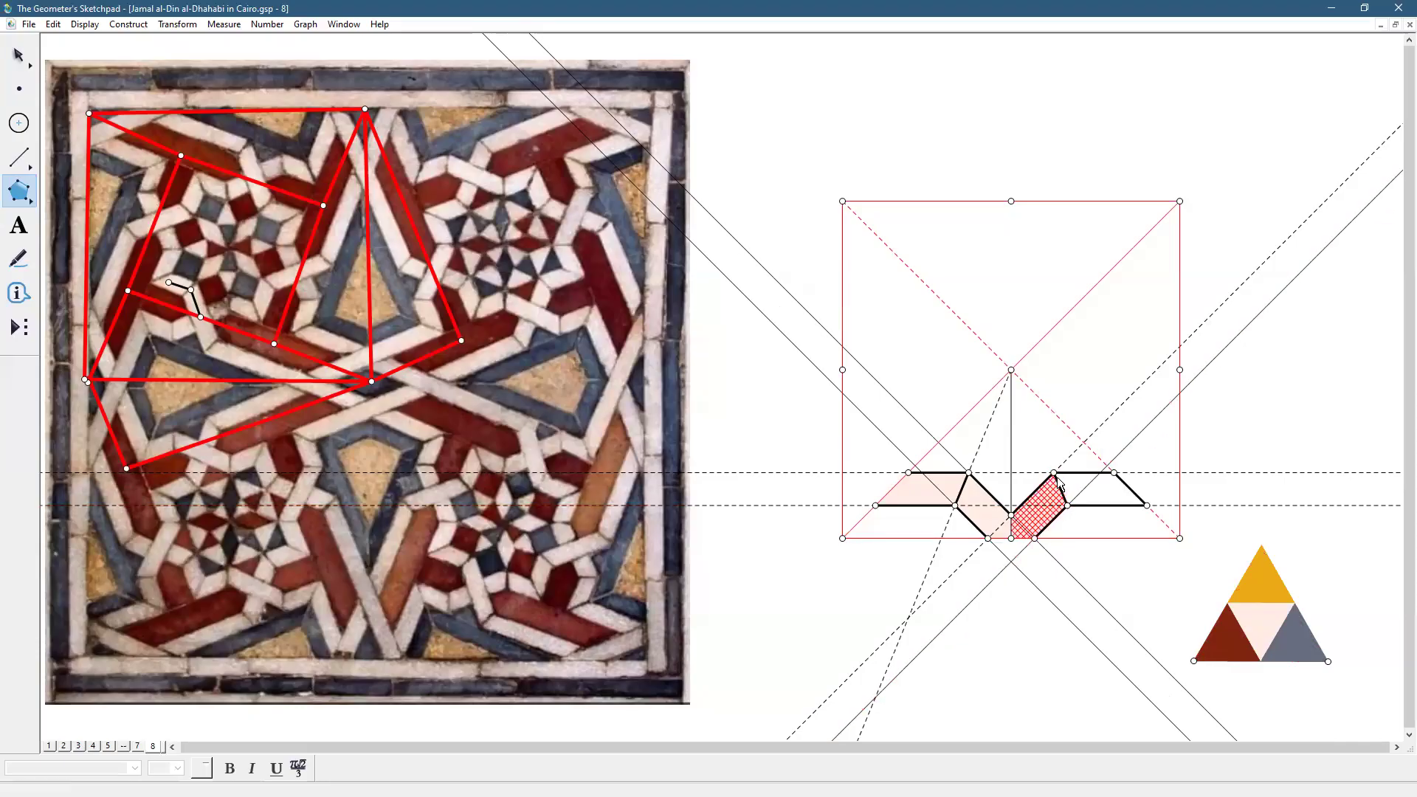
# Fill the band's right parallelogram with a pale pink polygon
pyautogui.click(1147, 506)
pyautogui.click(1114, 474)
pyautogui.click(1054, 473)
pyautogui.click(1068, 505)
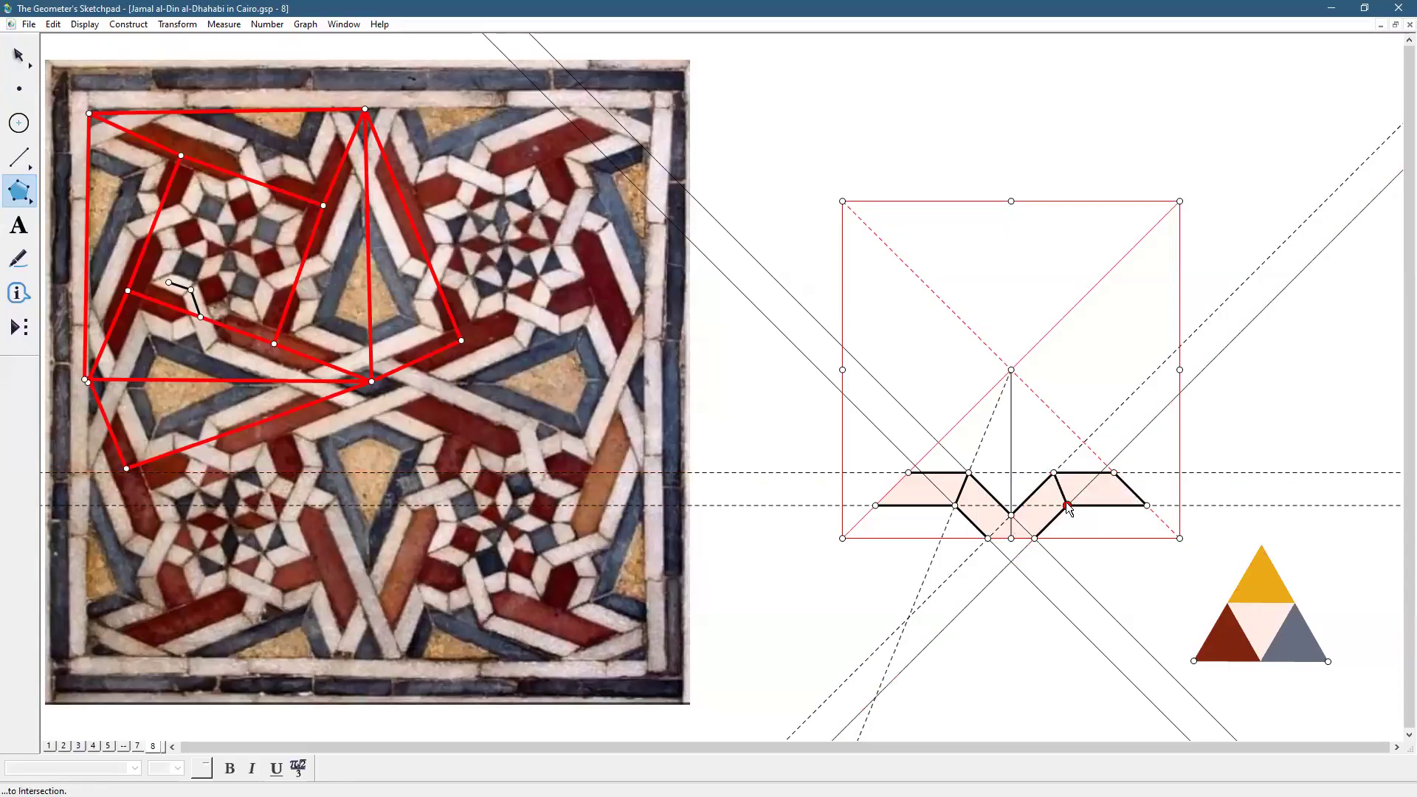
pyautogui.click(1147, 506)
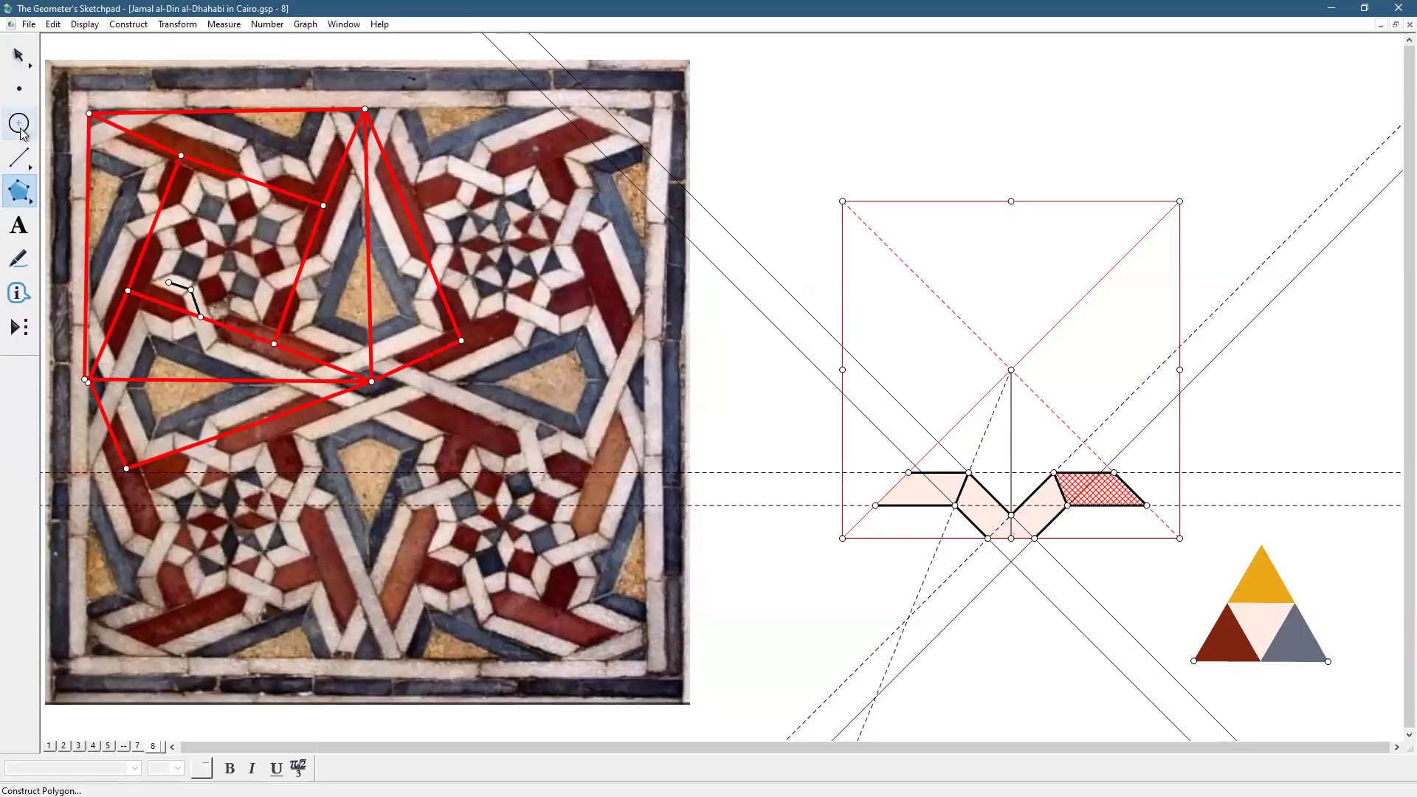
pyautogui.click(18, 55)
pyautogui.click(1141, 595)
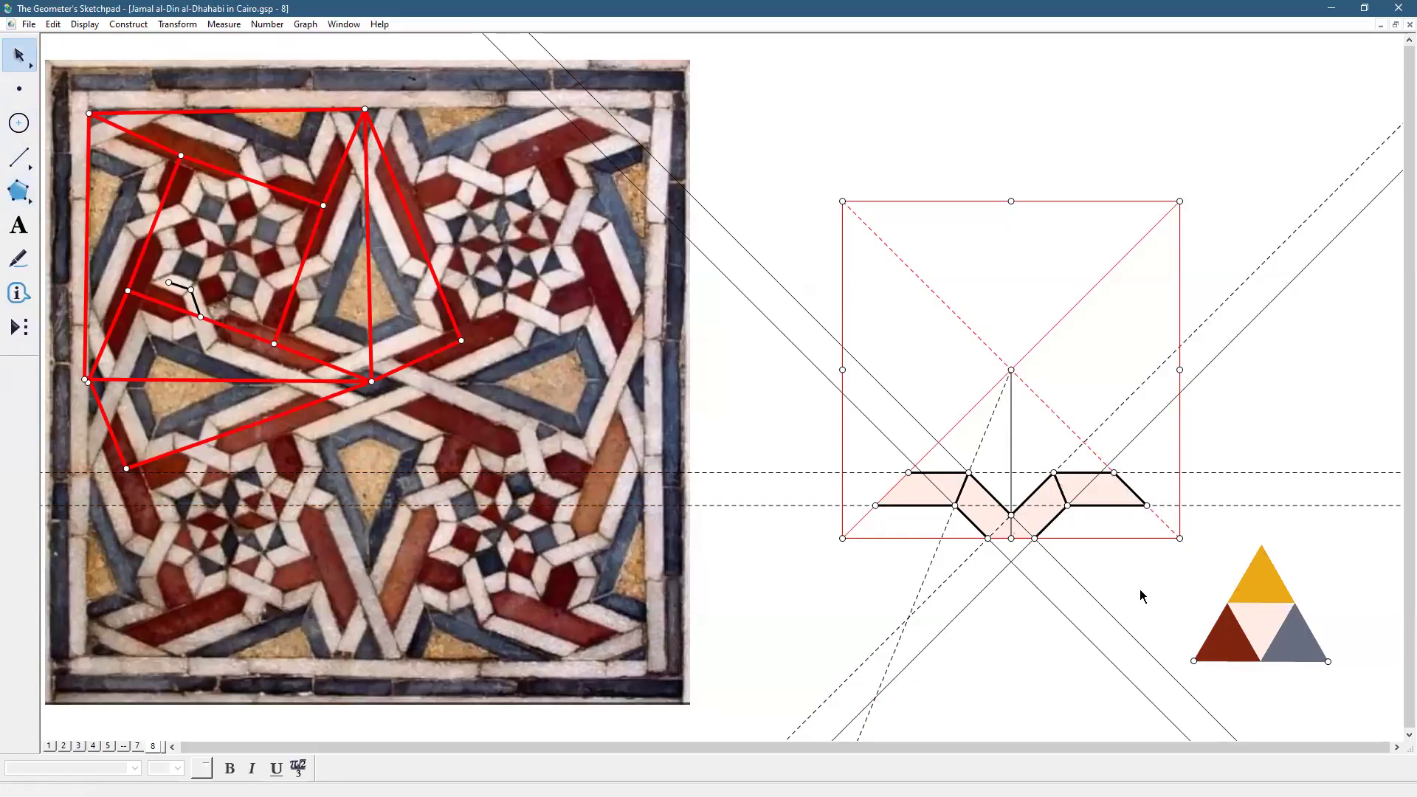
# Add page 9 to the document as a duplicate of page 8
pyautogui.click(29, 24)
pyautogui.click(111, 168)
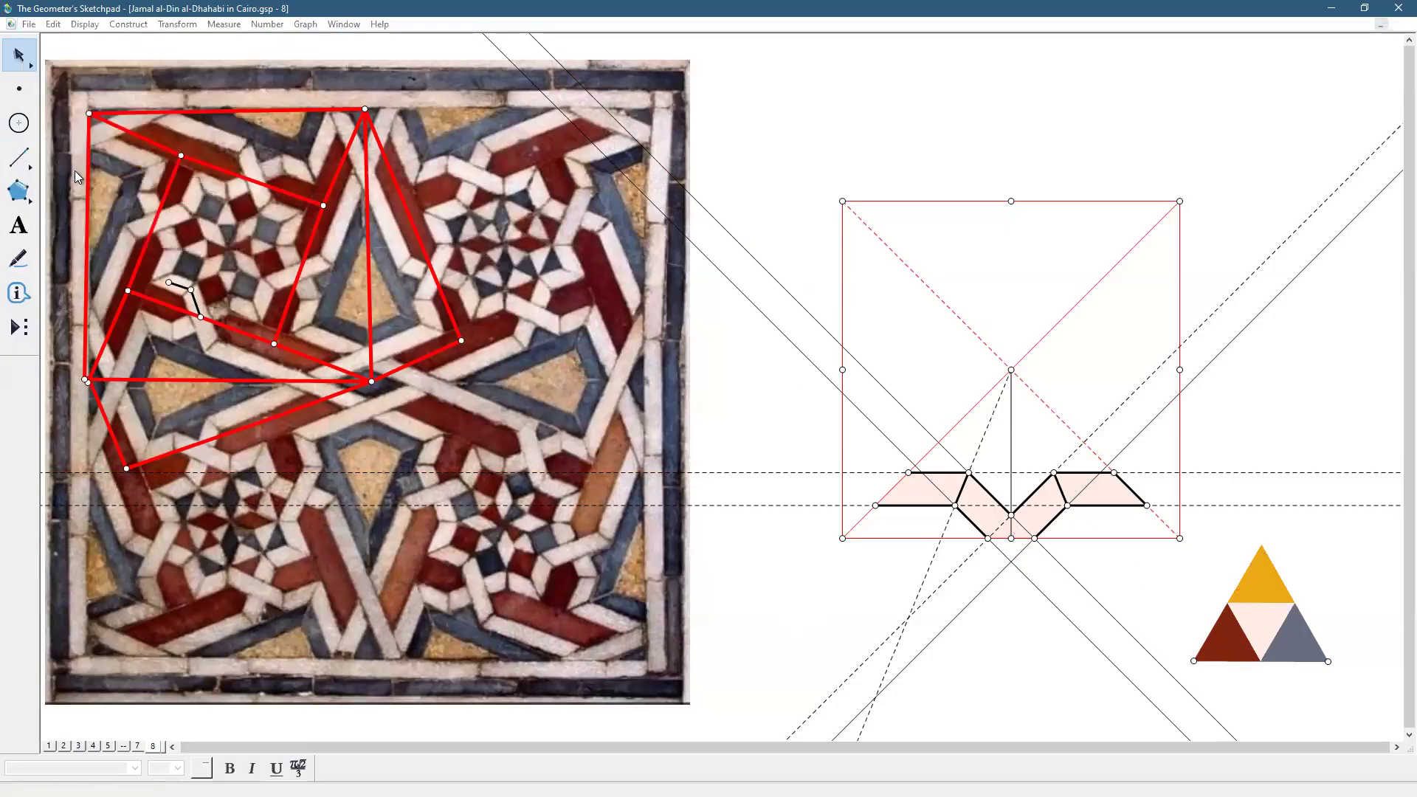
pyautogui.click(779, 247)
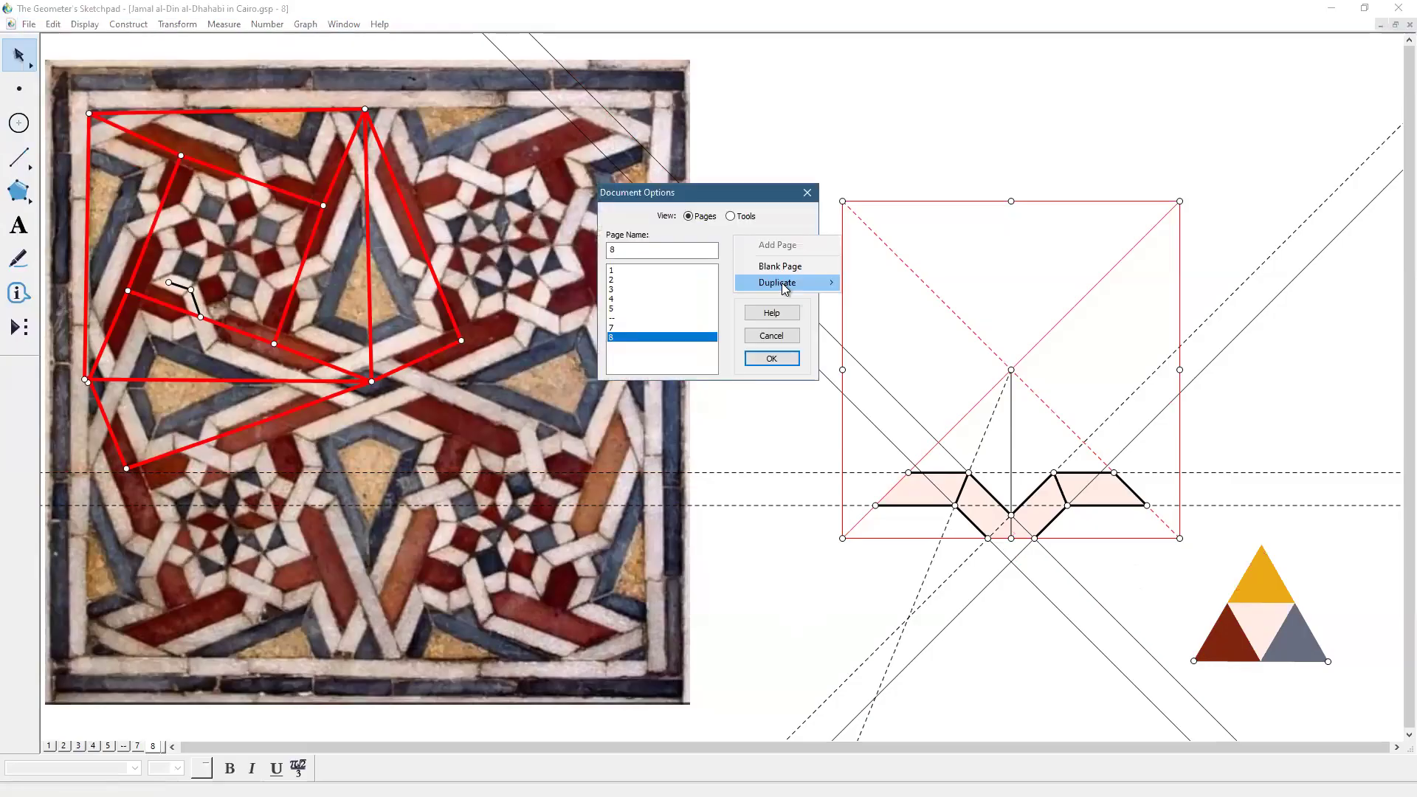
pyautogui.moveTo(783, 282)
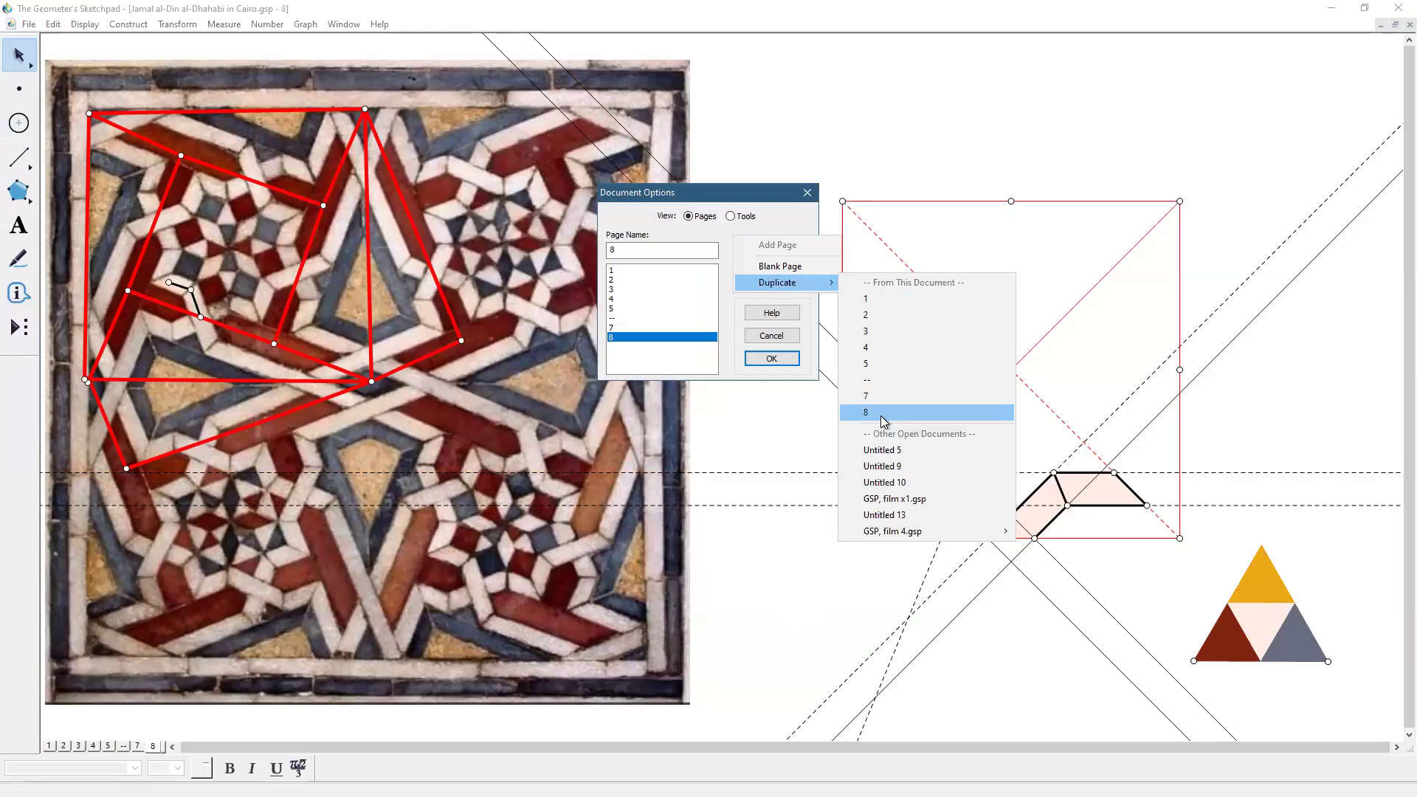
pyautogui.click(884, 413)
pyautogui.click(771, 359)
# Make a Hide/Show button for the slanted and dashed construction lines and hide them
pyautogui.moveTo(779, 636); pyautogui.dragTo(1133, 629)
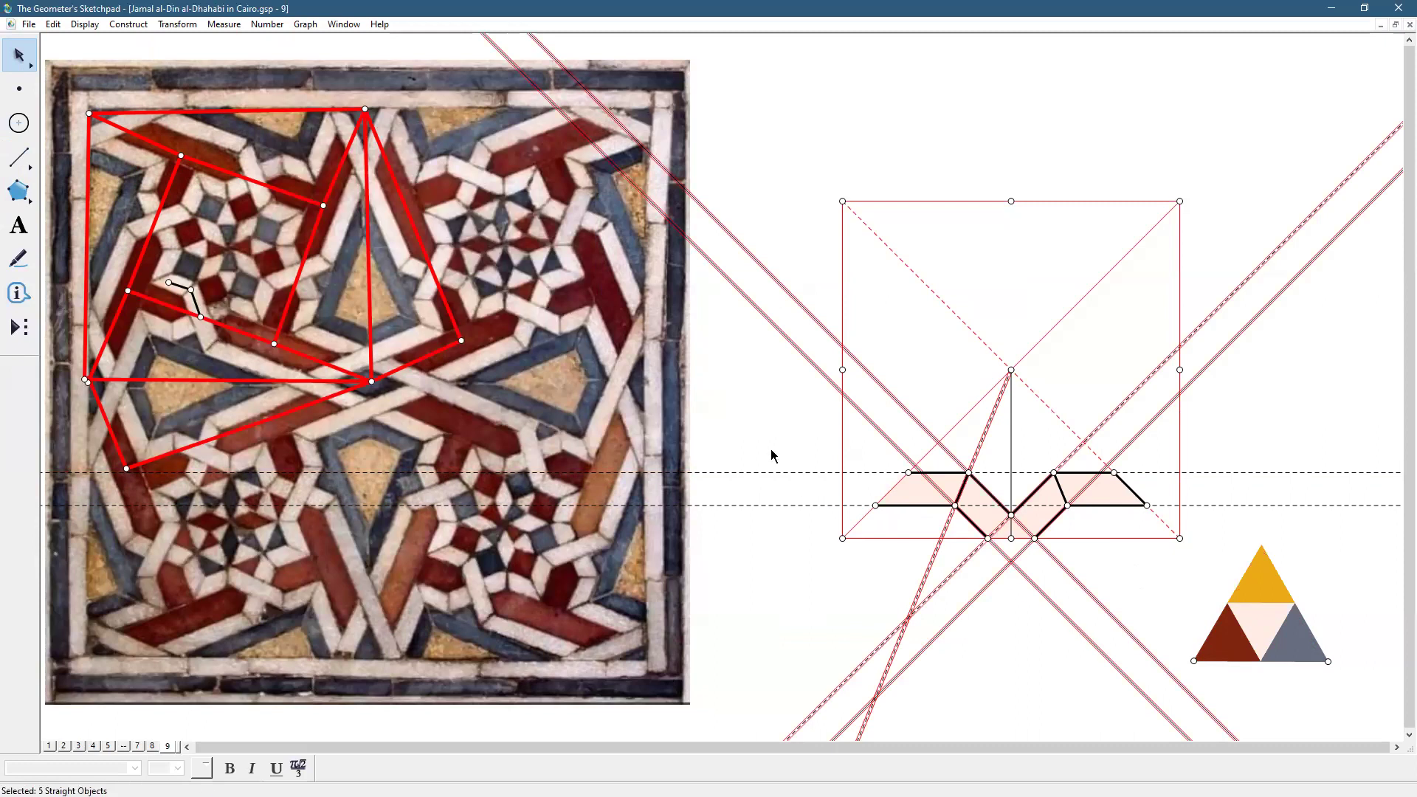
pyautogui.moveTo(766, 452); pyautogui.dragTo(767, 545)
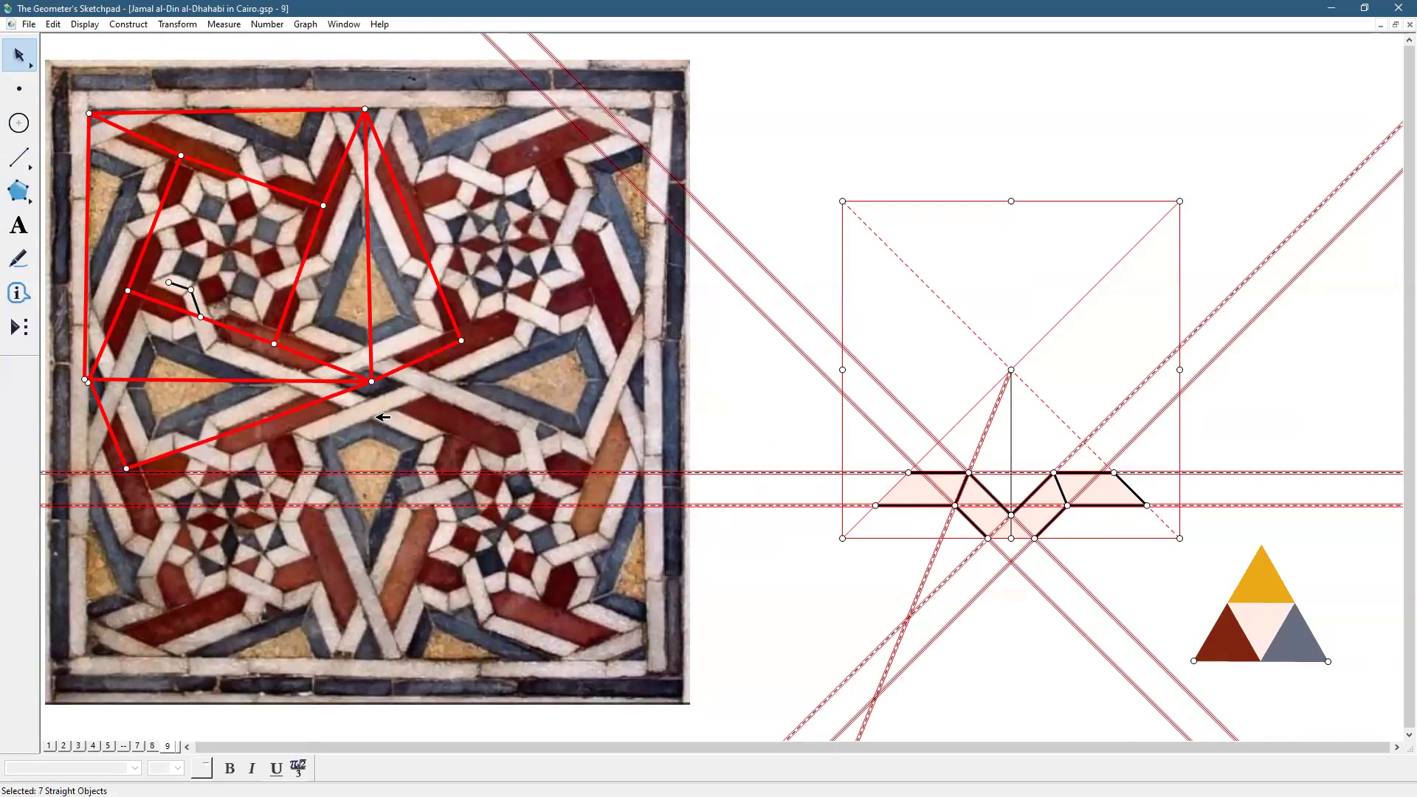
pyautogui.click(56, 25)
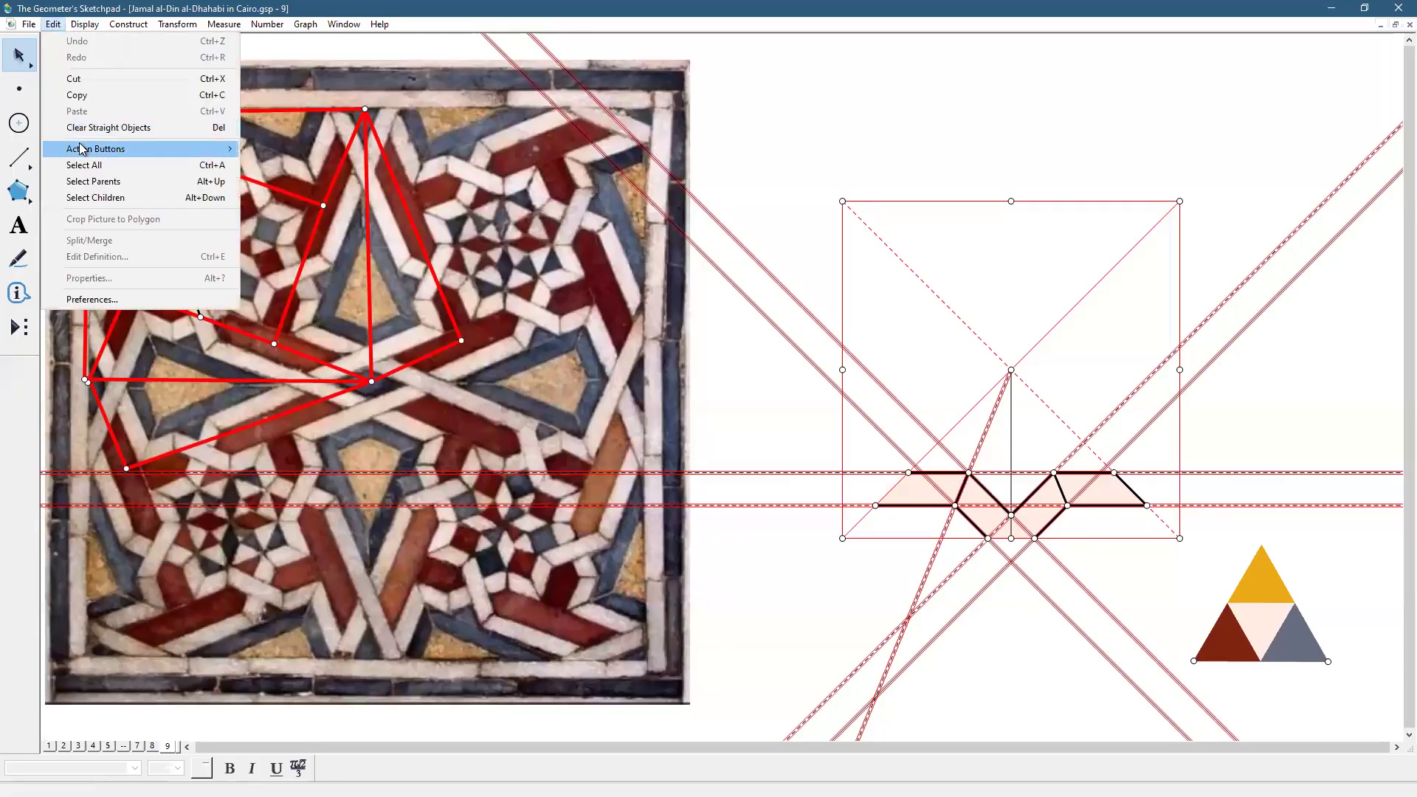
pyautogui.click(213, 149)
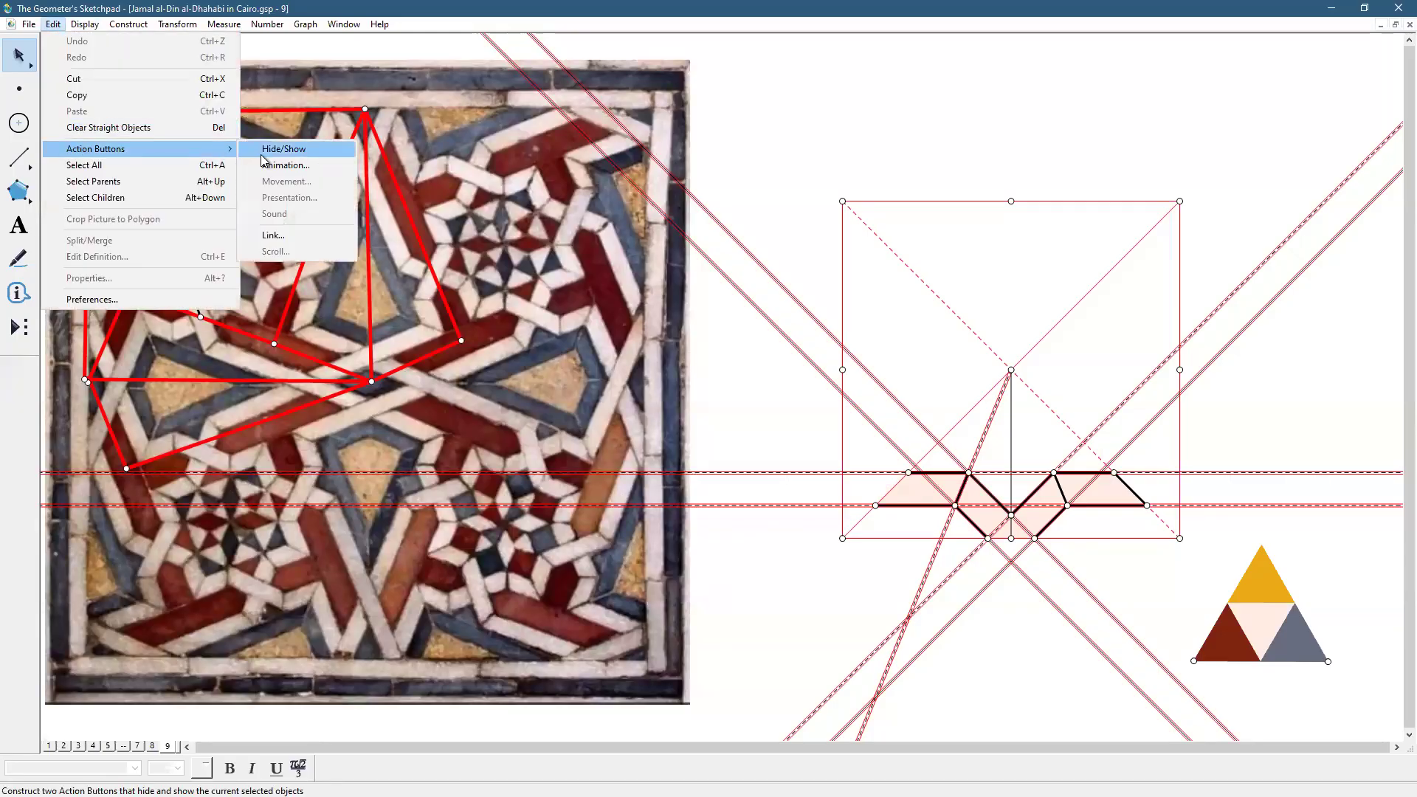
pyautogui.click(263, 157)
pyautogui.click(759, 615)
pyautogui.click(104, 719)
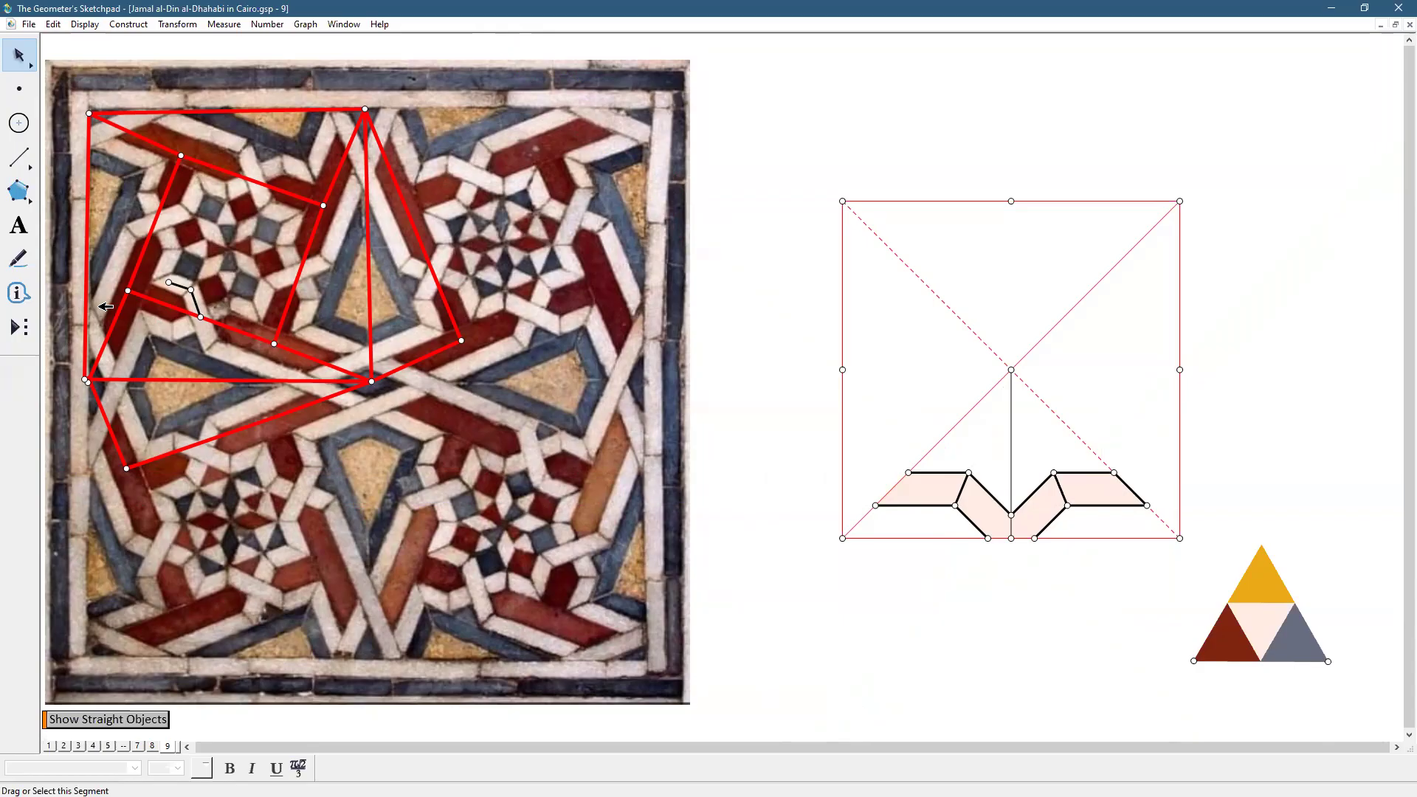
# Draw two black segments across the tile photo
pyautogui.click(10, 161)
pyautogui.moveTo(129, 290); pyautogui.dragTo(228, 249)
pyautogui.moveTo(228, 249); pyautogui.dragTo(274, 344)
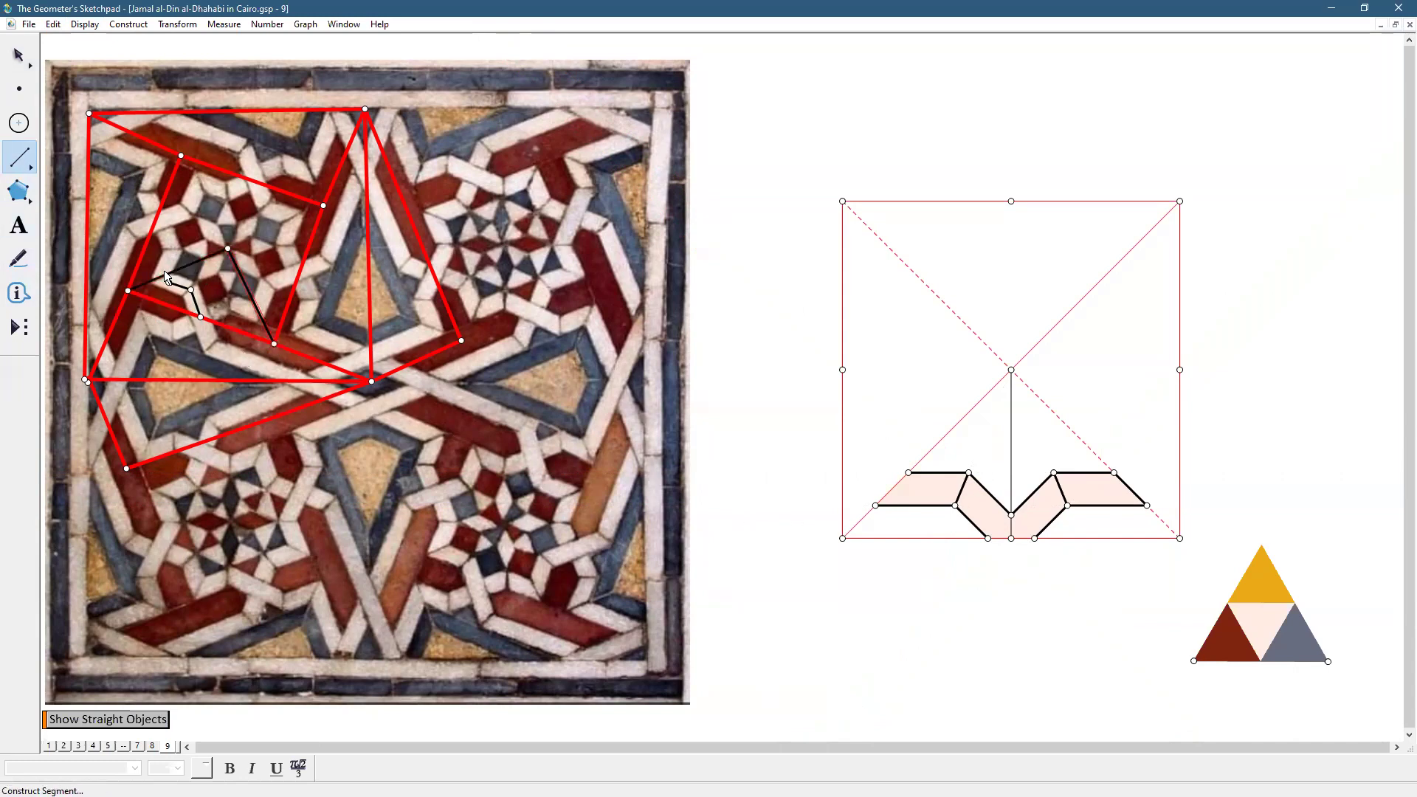
# Build squares on the band's crossing points with the custom square (4) tool
pyautogui.click(16, 331)
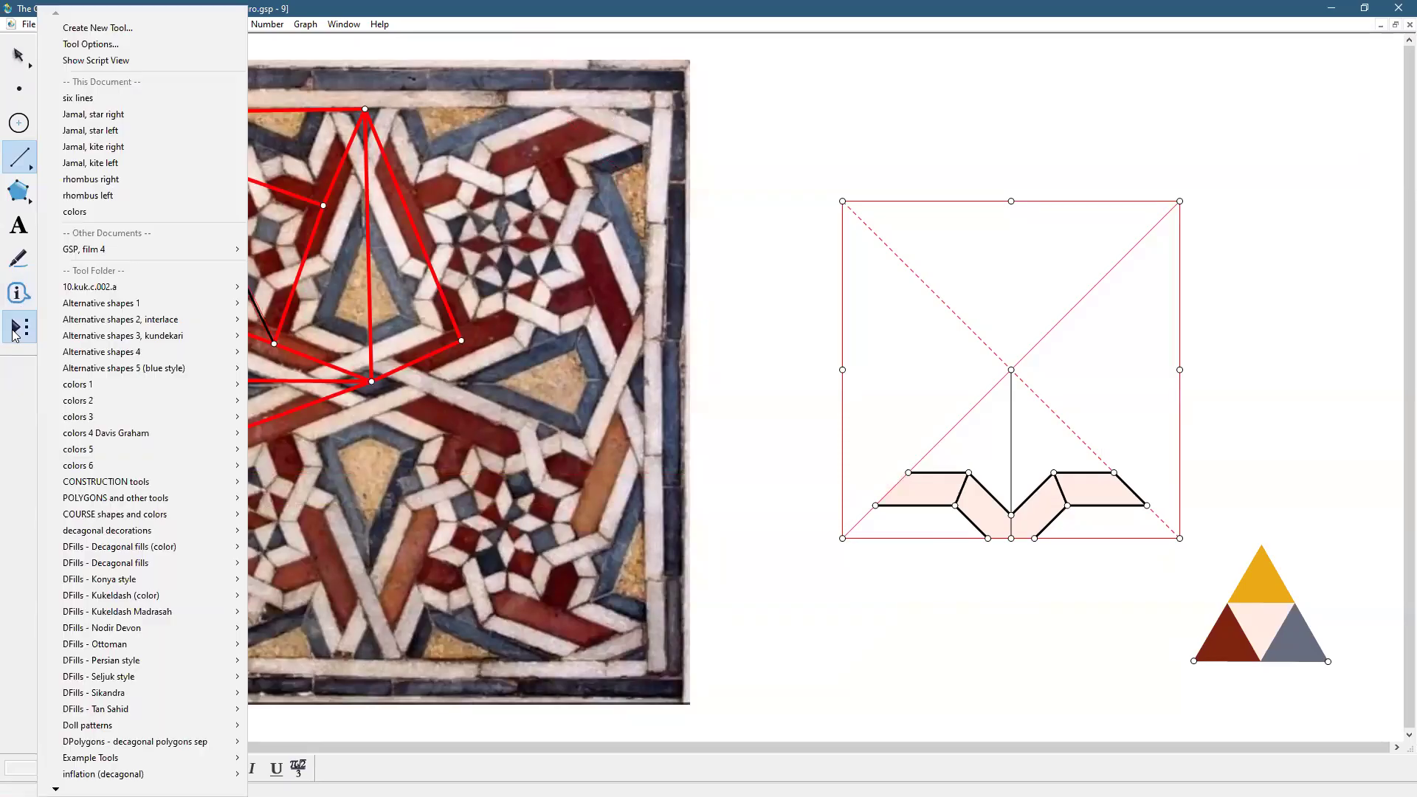
pyautogui.moveTo(147, 498)
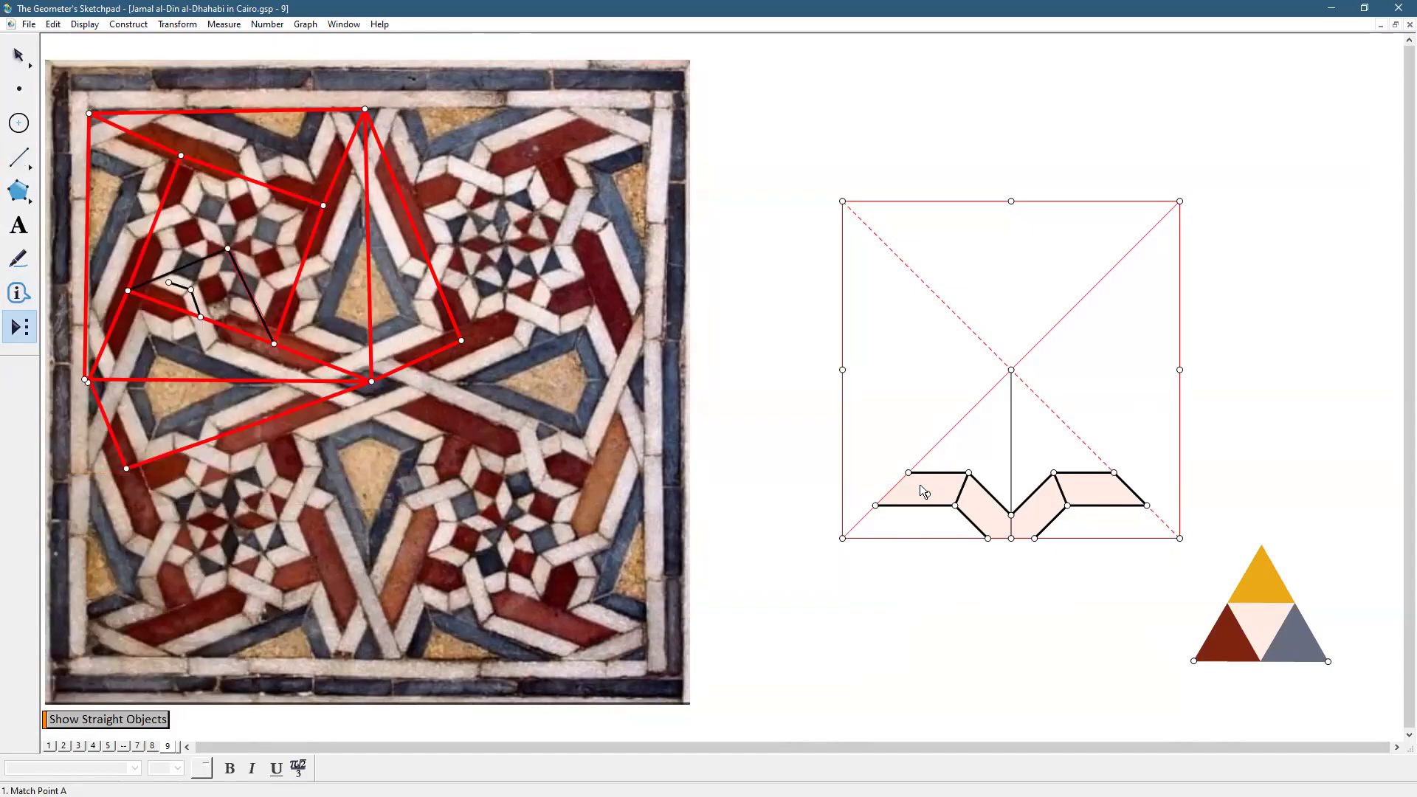
pyautogui.click(908, 472)
pyautogui.click(968, 473)
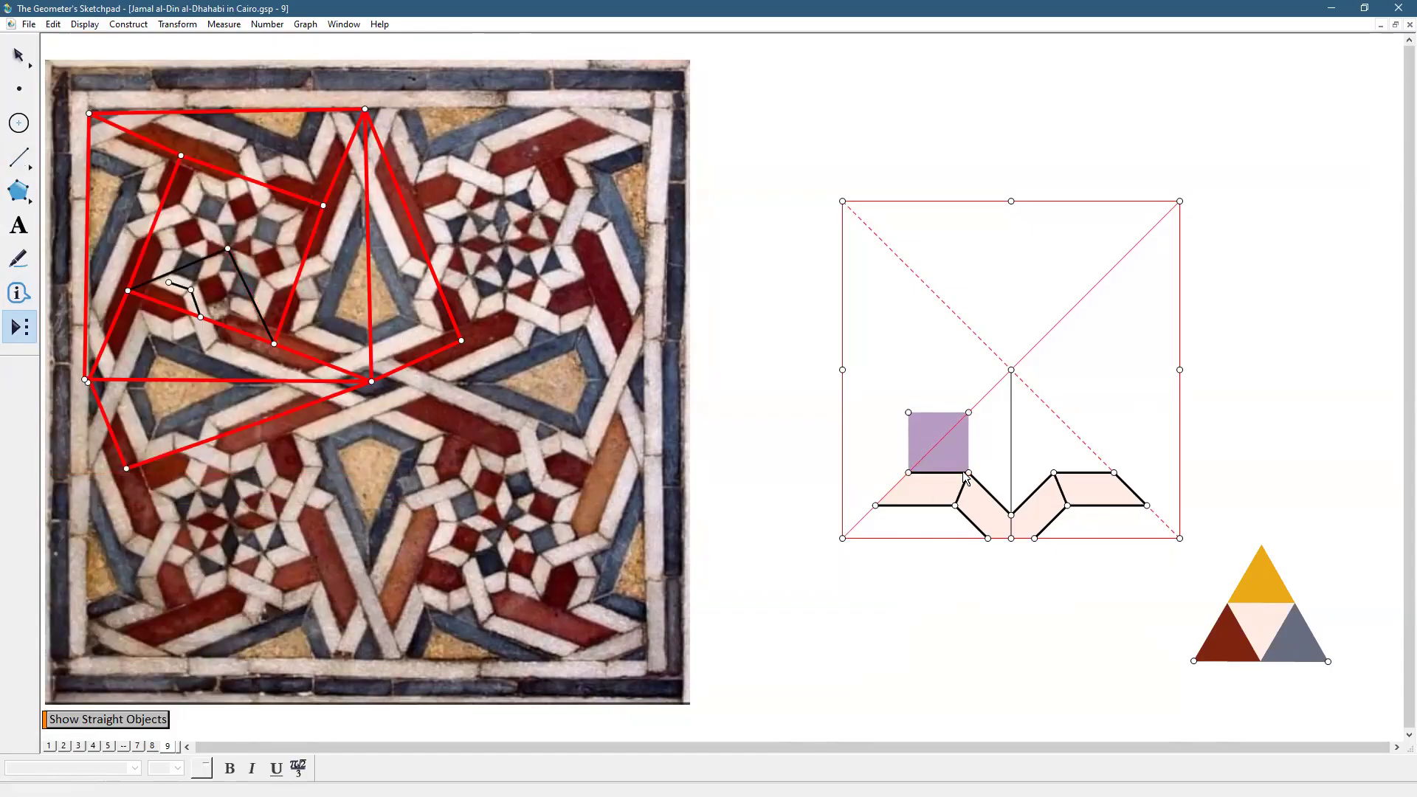
pyautogui.click(1011, 515)
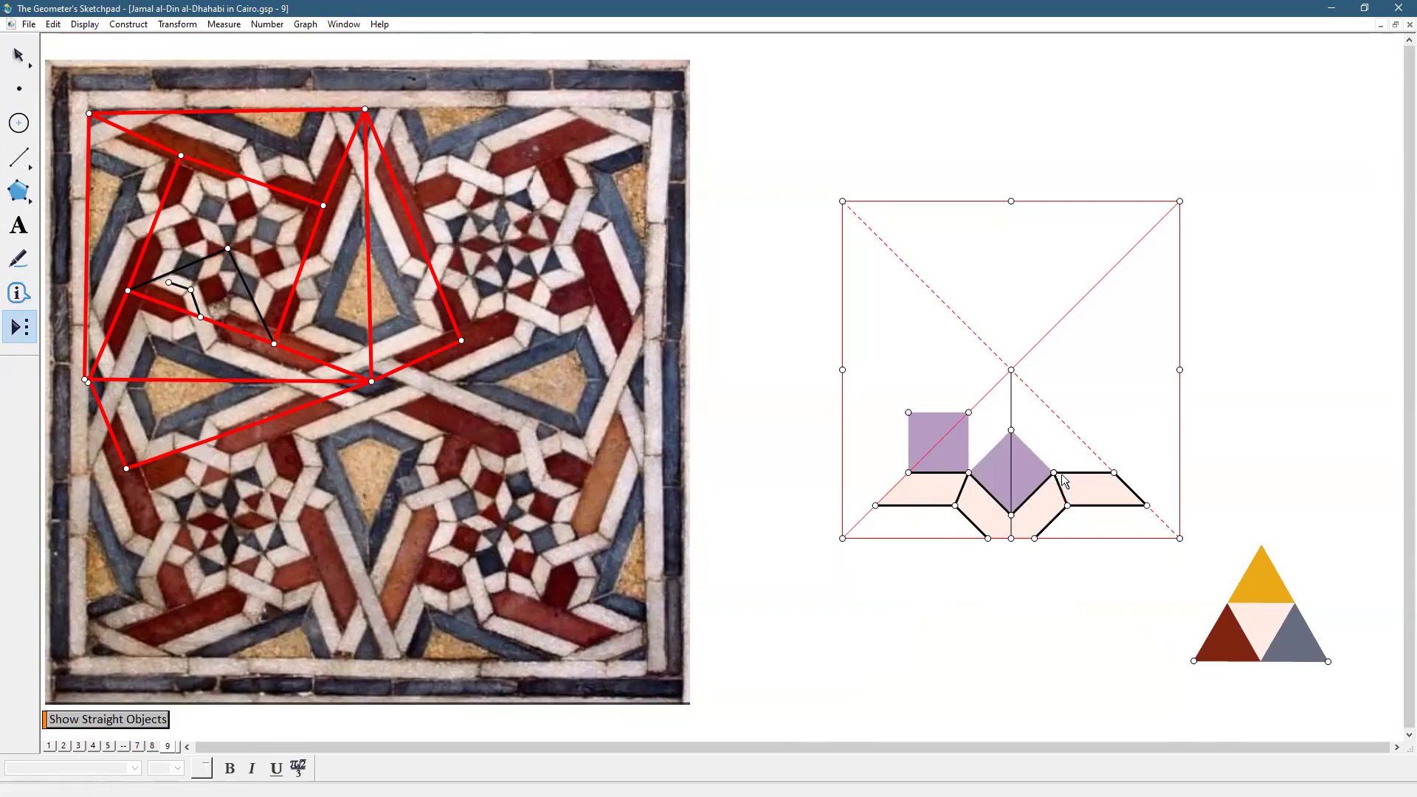
pyautogui.click(1054, 472)
pyautogui.click(1114, 473)
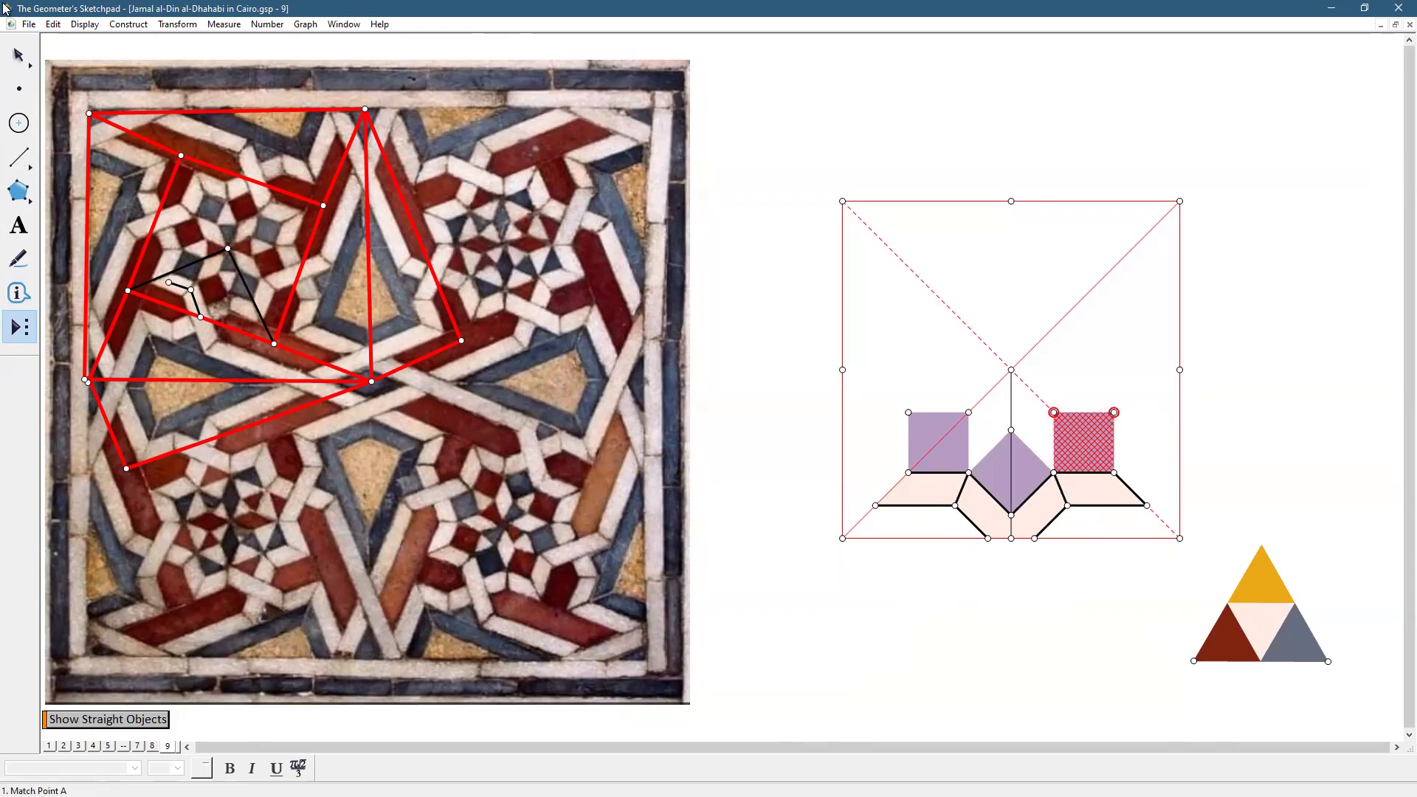
pyautogui.click(19, 55)
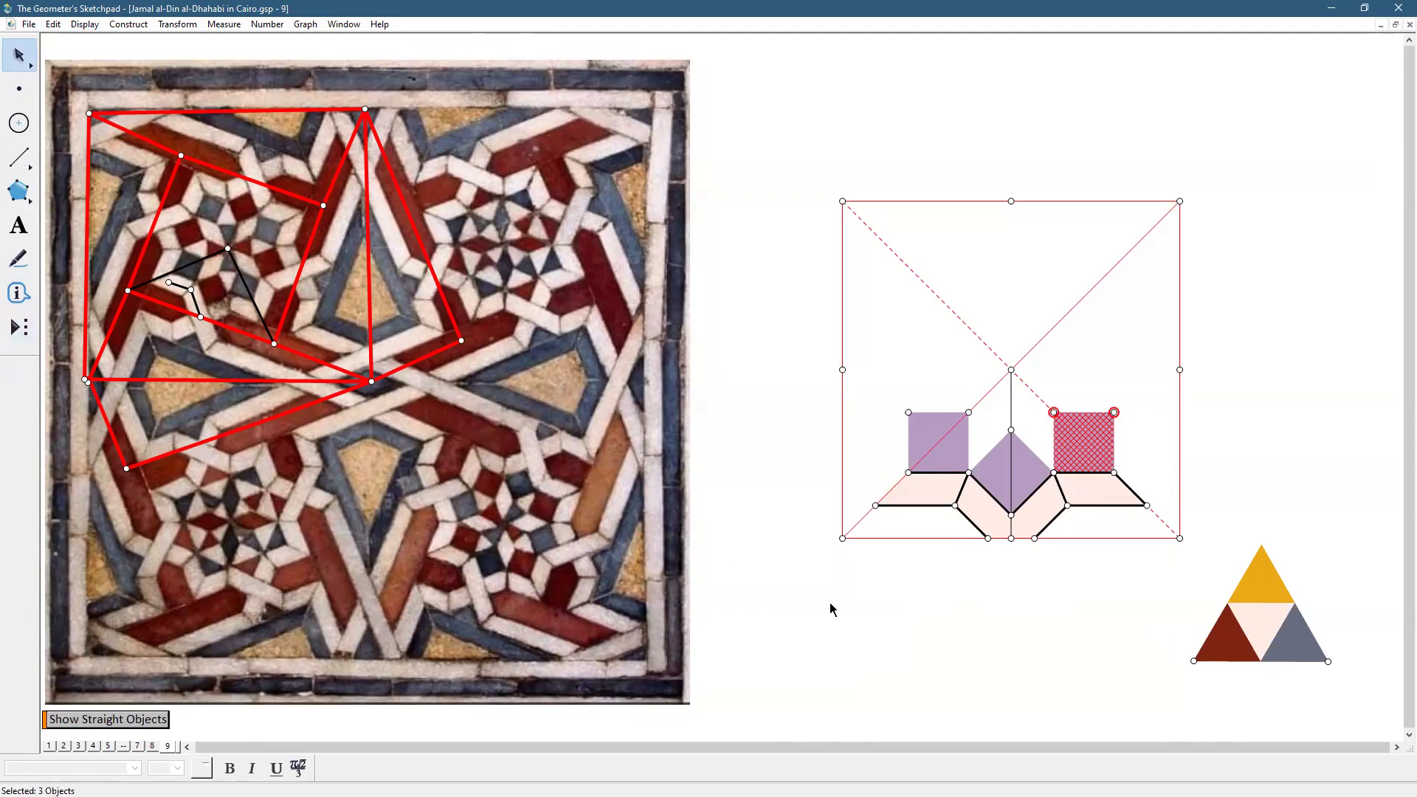
pyautogui.click(830, 609)
# Delete the two purple square interiors and the diamond, keeping their four points
pyautogui.click(963, 452)
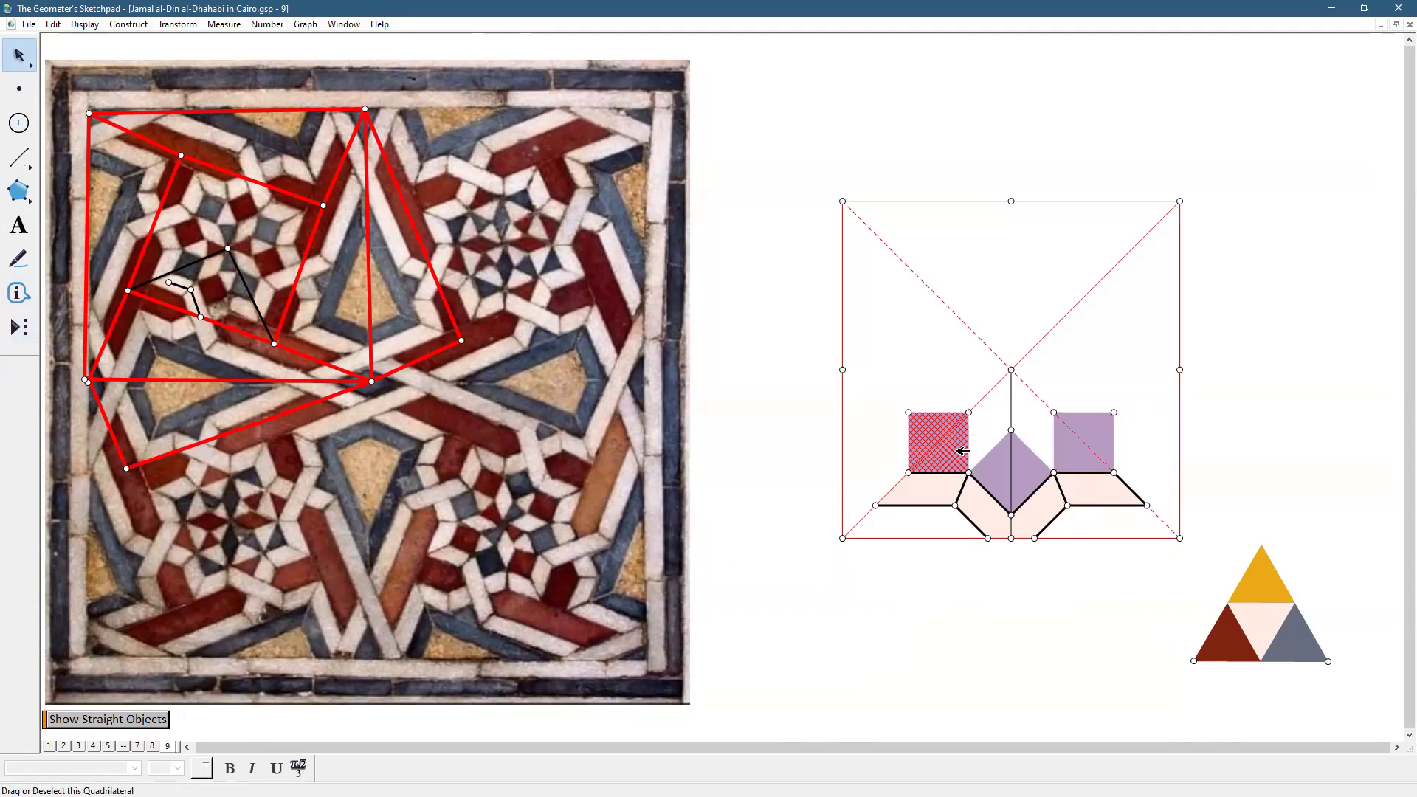
pyautogui.press('Delete')
pyautogui.click(1039, 468)
pyautogui.press('Delete')
pyautogui.click(1079, 460)
pyautogui.press('Delete')
pyautogui.click(1181, 414)
pyautogui.click(1238, 401)
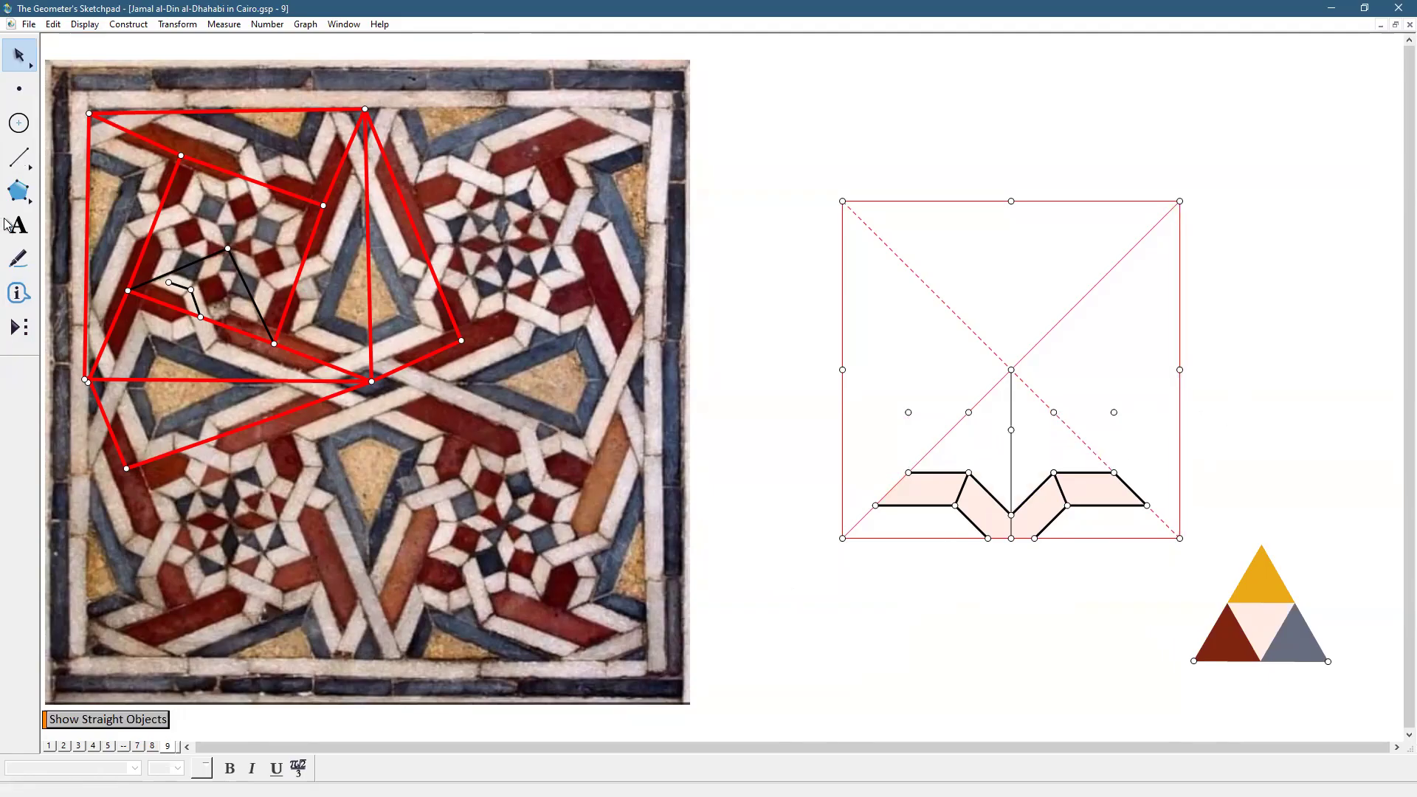
# Build the triangle above the band's left end and colour it slate blue like the key's grey triangle
pyautogui.click(17, 198)
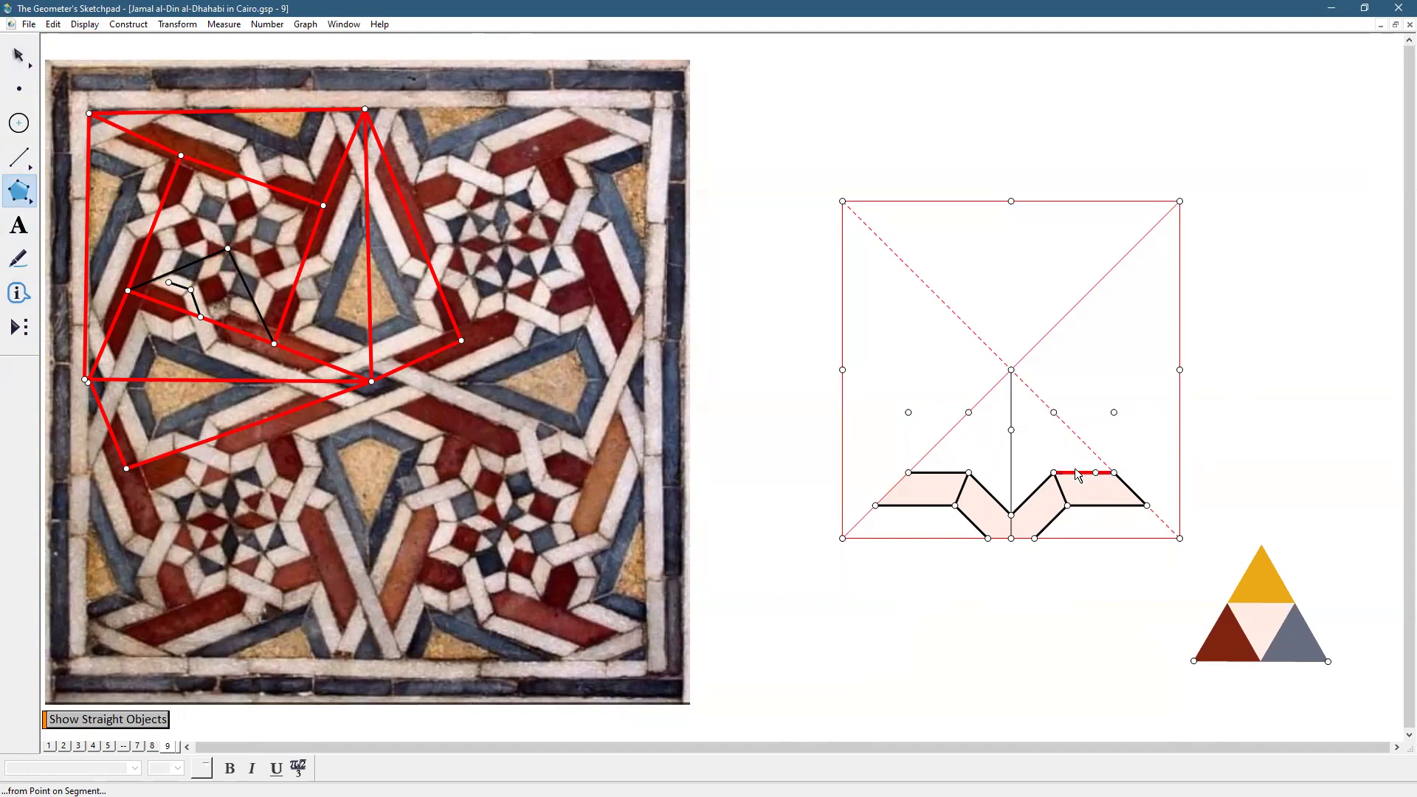
pyautogui.click(969, 413)
pyautogui.click(969, 472)
pyautogui.click(908, 473)
pyautogui.click(969, 412)
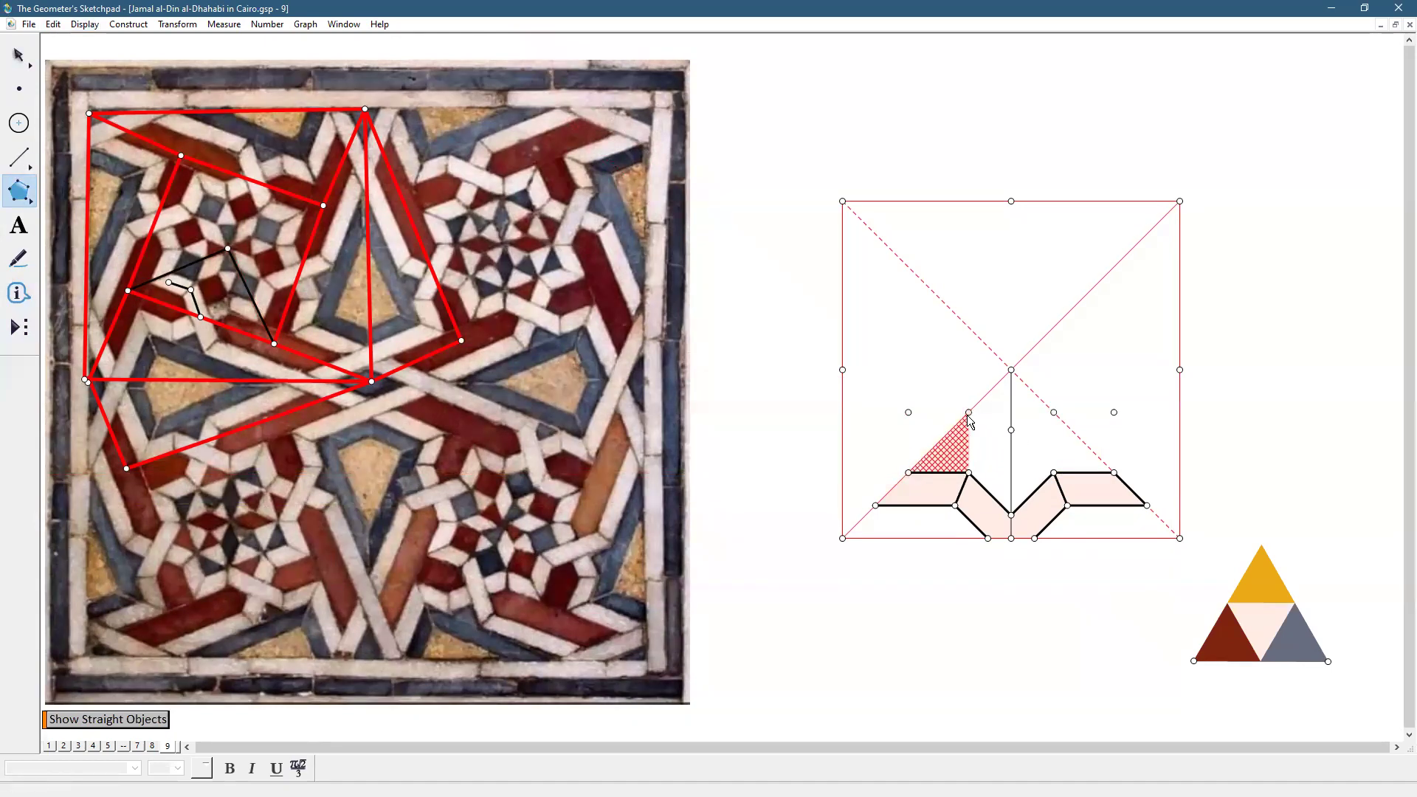
pyautogui.click(19, 56)
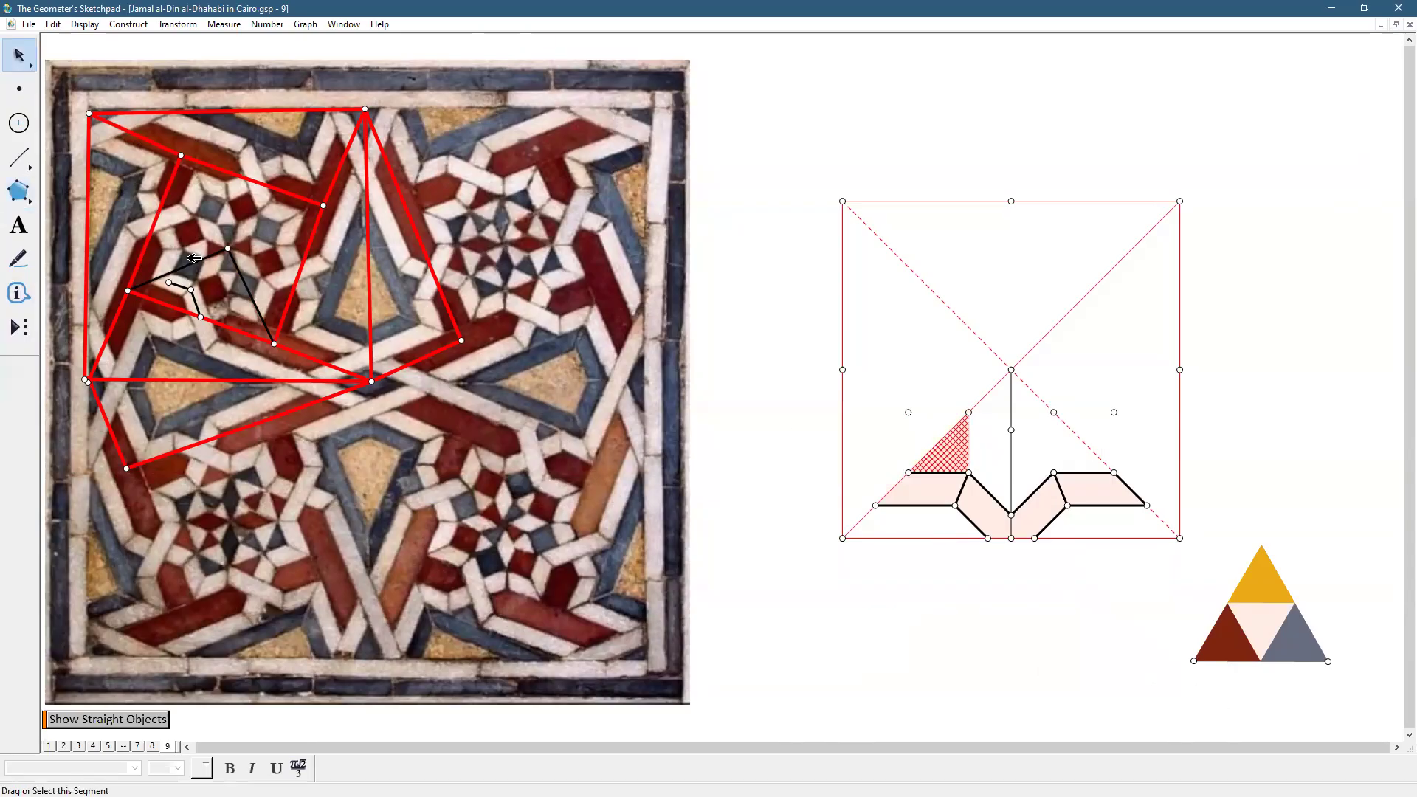
pyautogui.click(1300, 649)
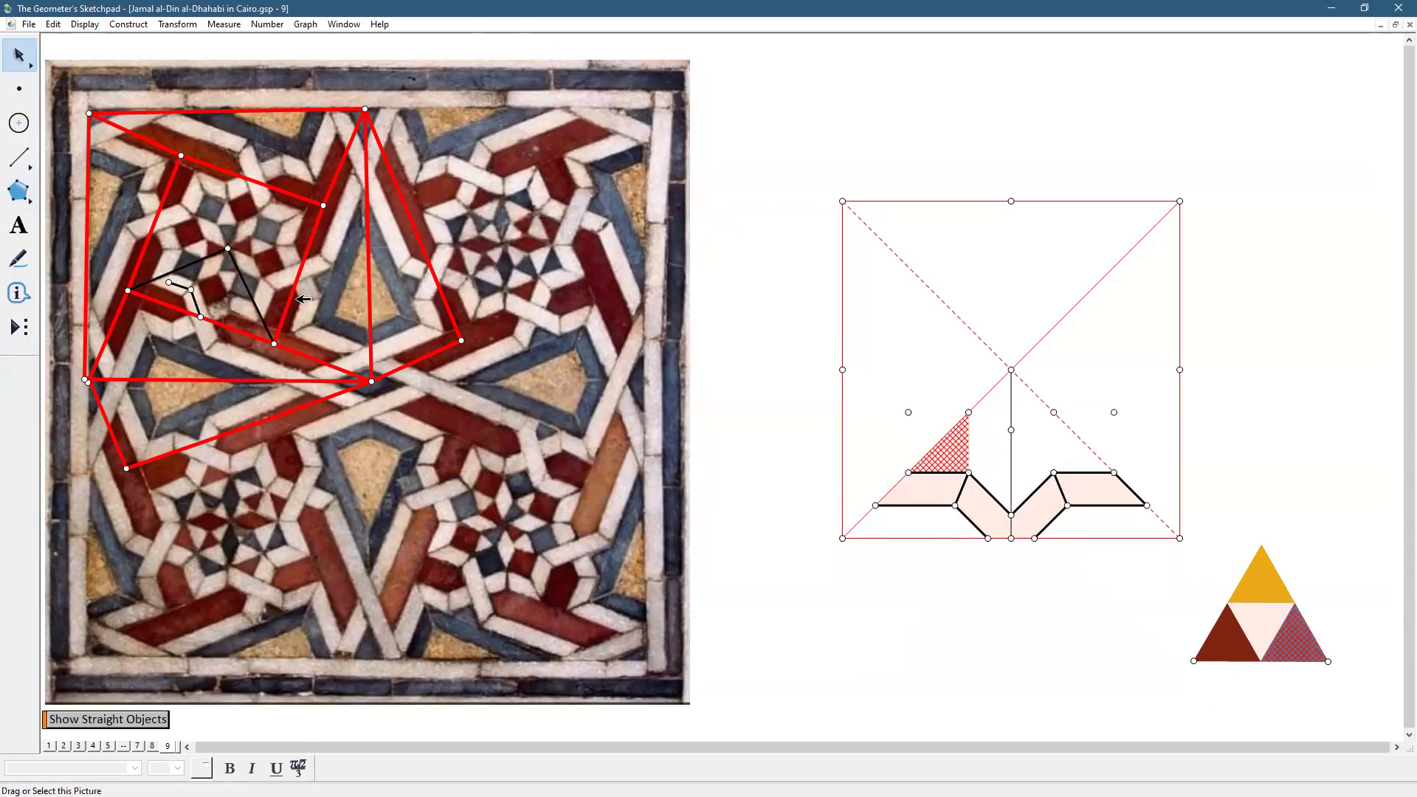
pyautogui.click(81, 25)
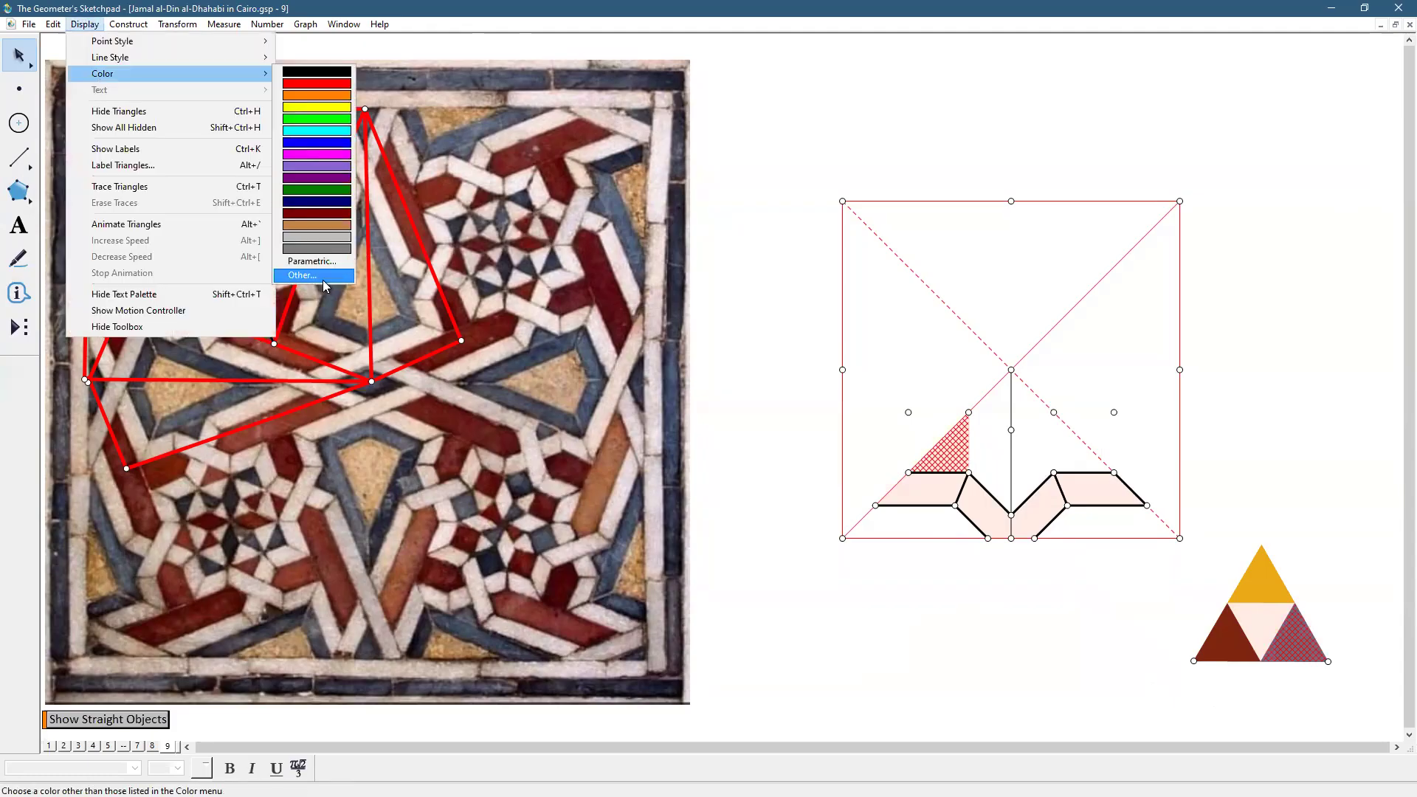
pyautogui.click(322, 279)
pyautogui.click(704, 539)
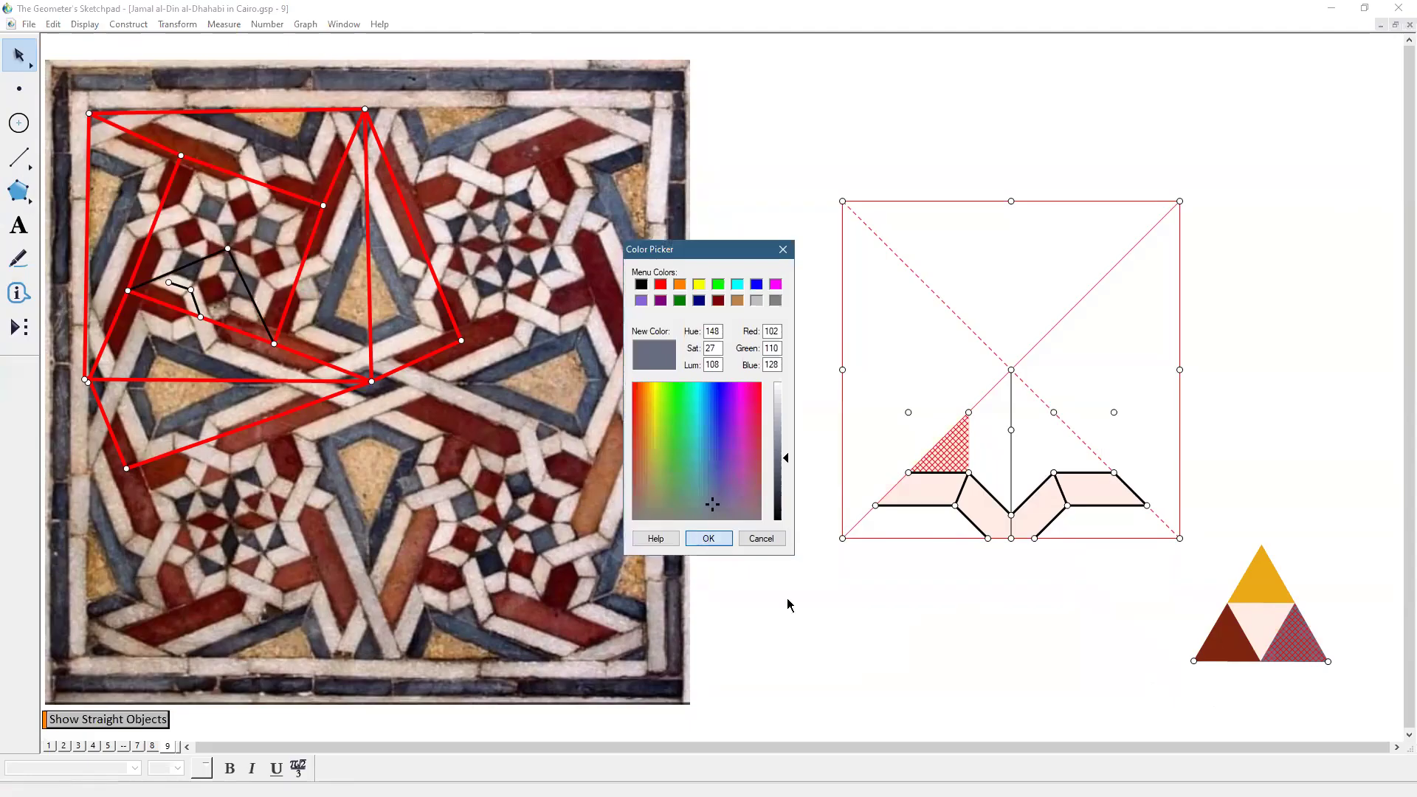
# Draw the matching triangle above the band's right end
pyautogui.click(25, 192)
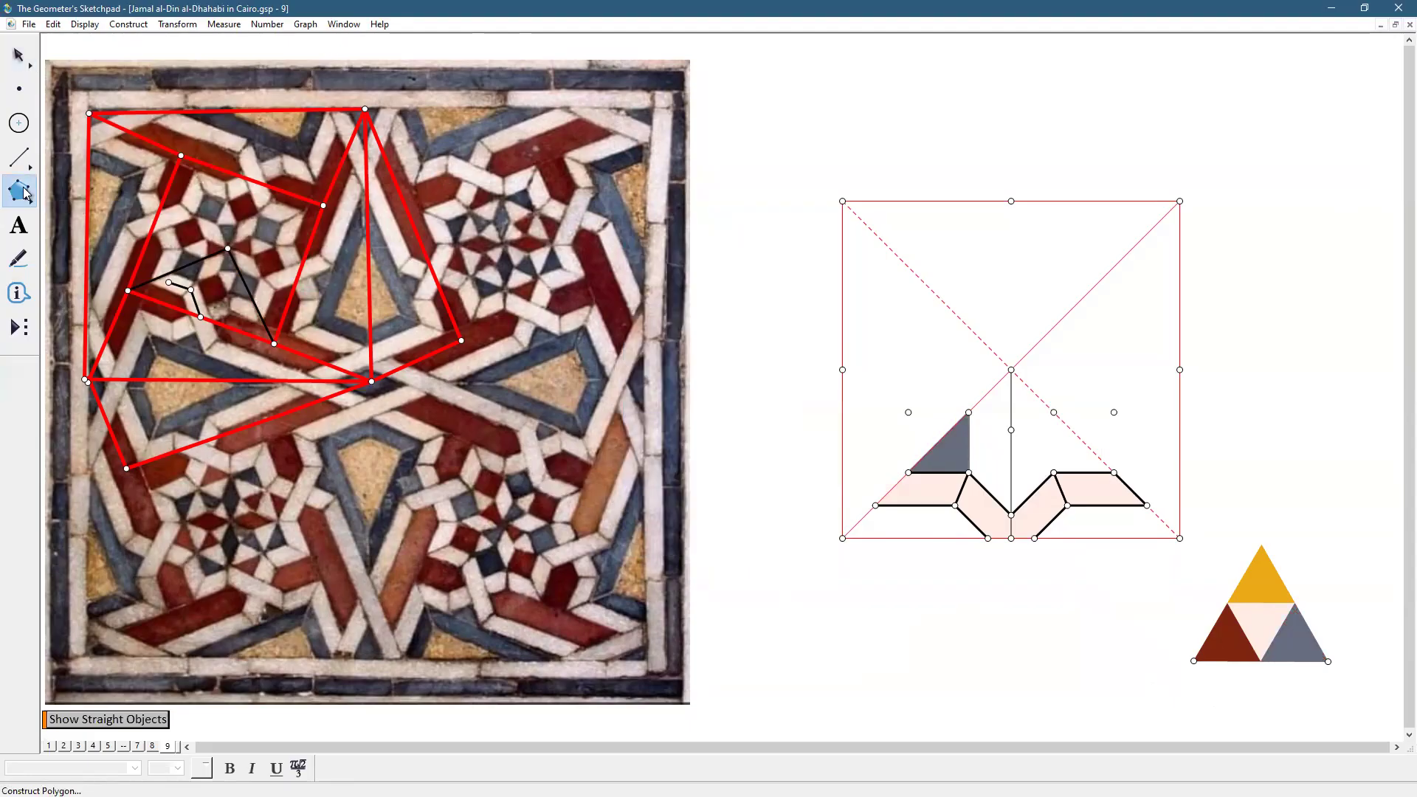
pyautogui.click(1054, 413)
pyautogui.click(1054, 472)
pyautogui.doubleClick(1114, 472)
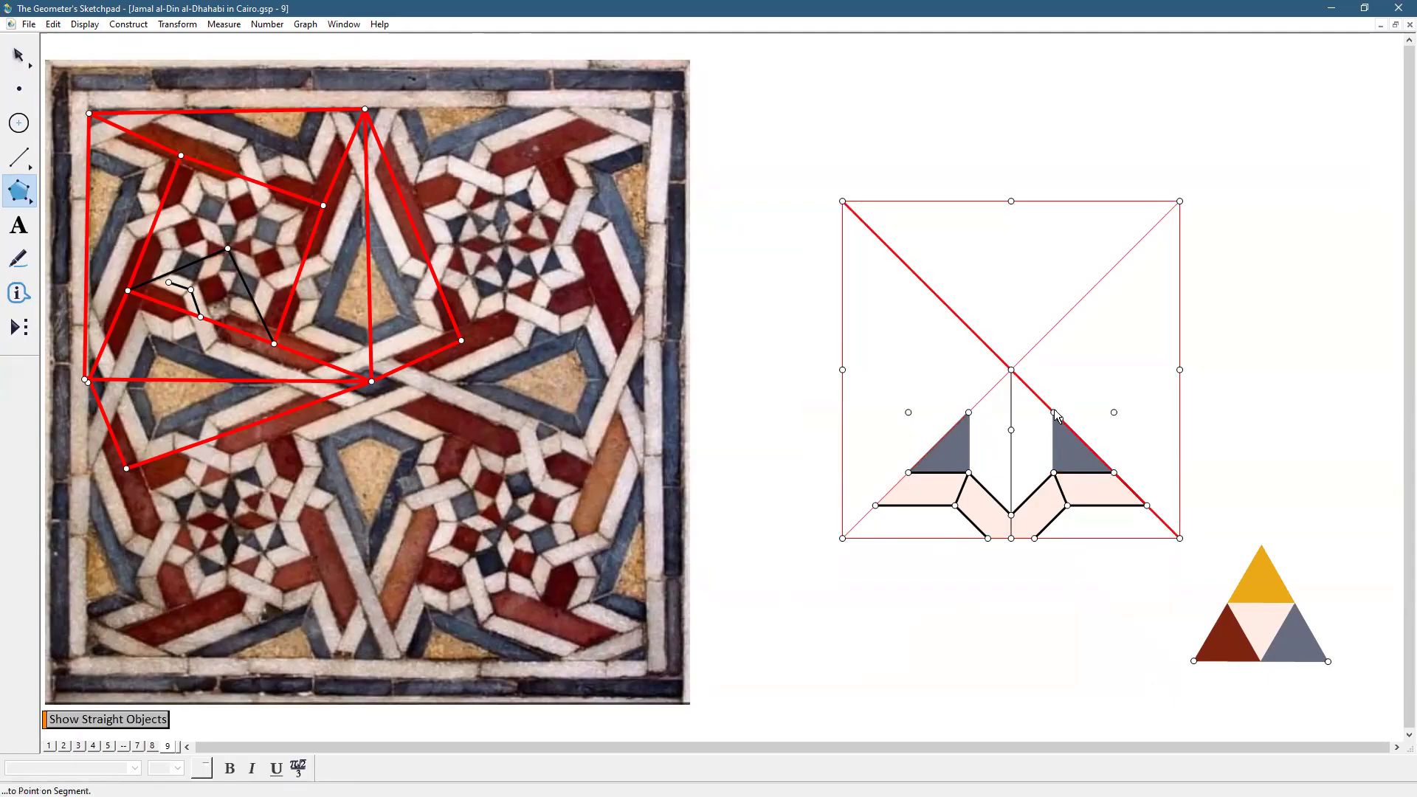
# Build the diamond's left centre triangle and colour it the reference triangle's brown
pyautogui.click(1011, 432)
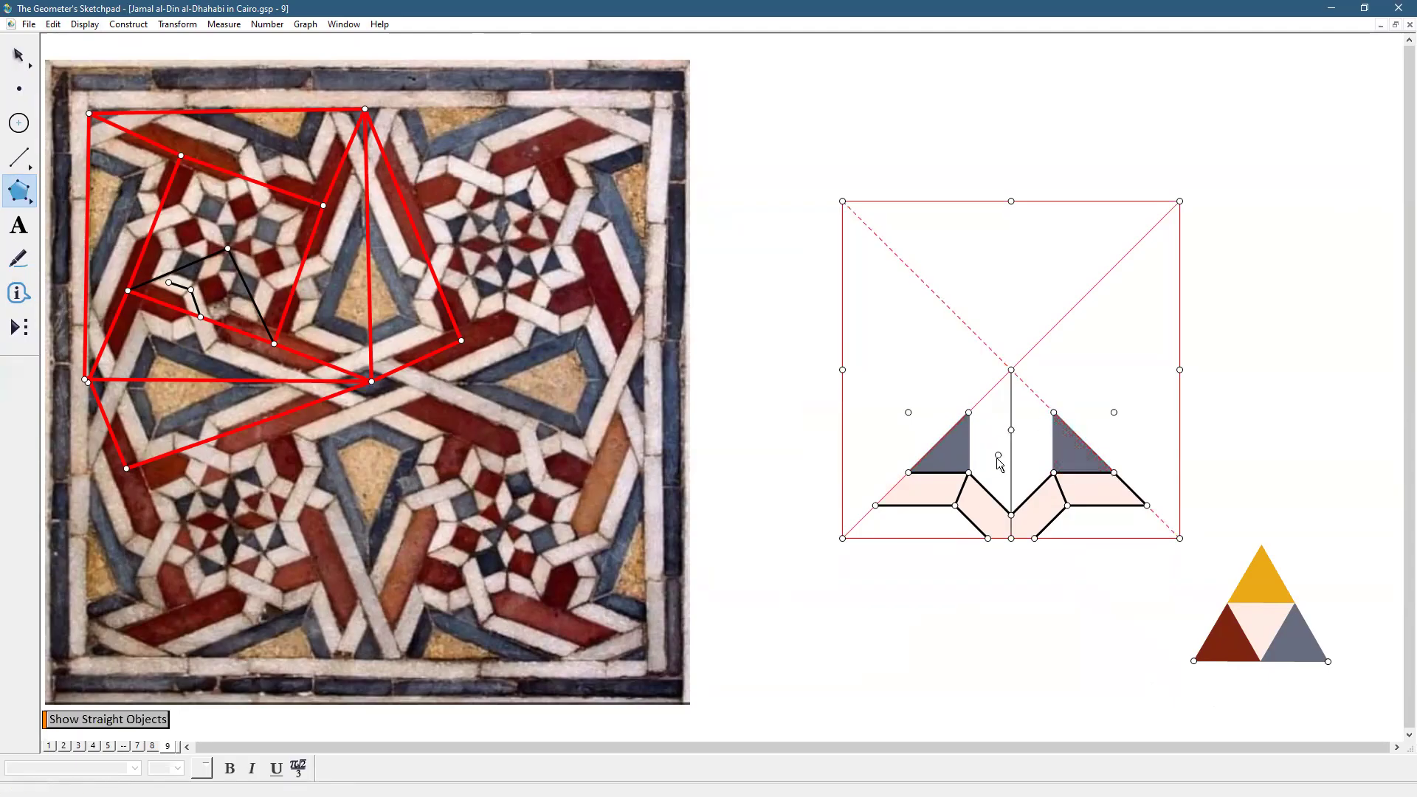
pyautogui.click(969, 473)
pyautogui.click(1011, 514)
pyautogui.click(1011, 431)
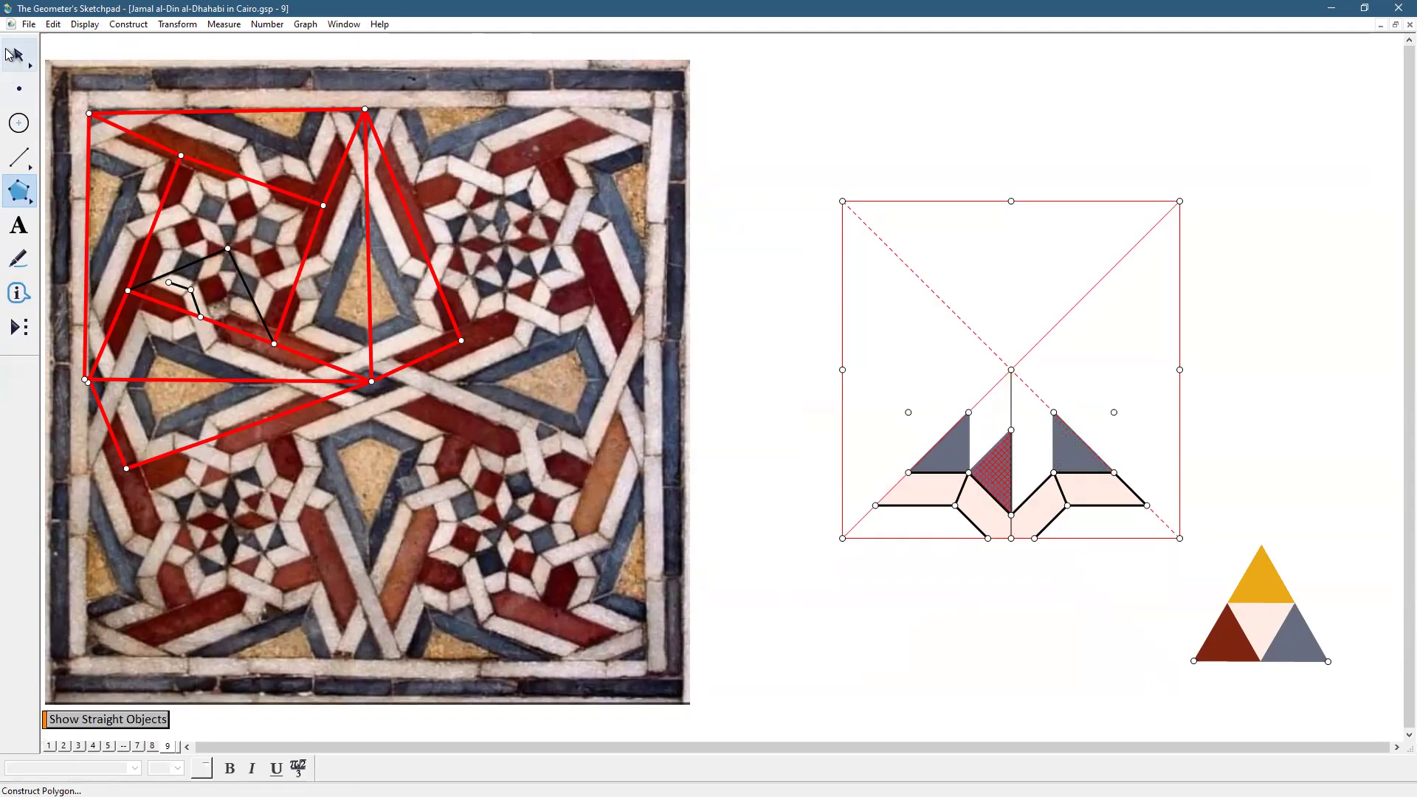
pyautogui.click(13, 54)
pyautogui.click(1238, 636)
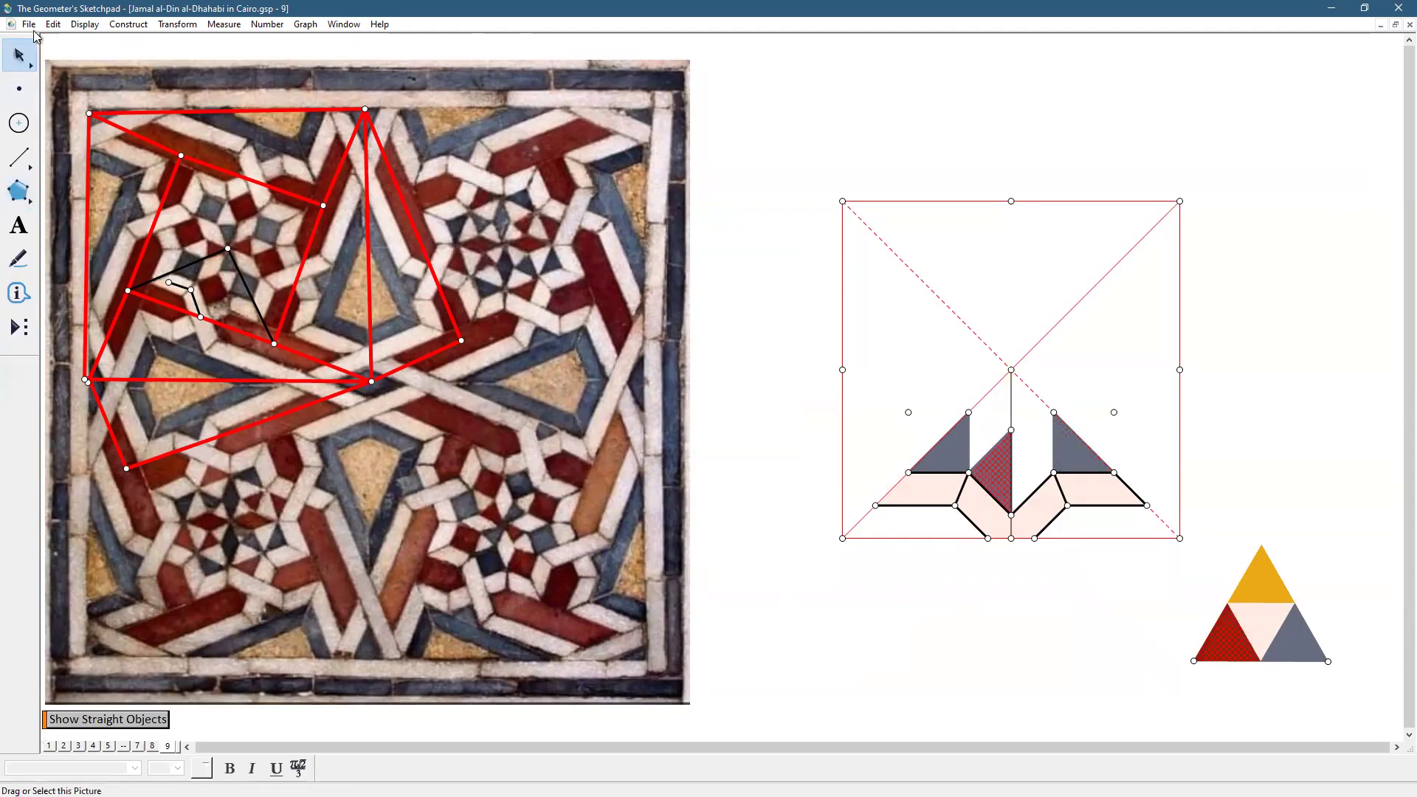
pyautogui.click(74, 28)
pyautogui.moveTo(106, 83)
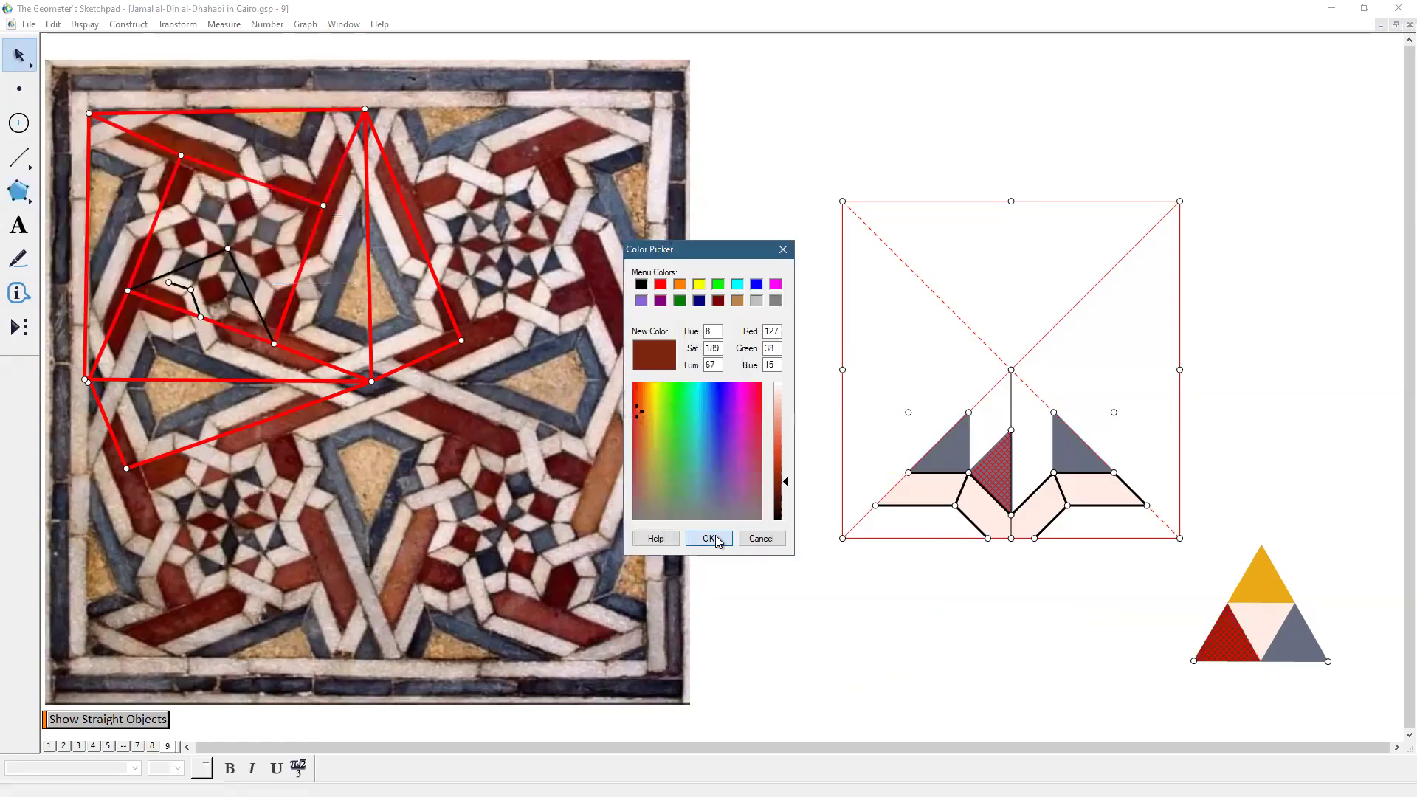
pyautogui.click(715, 539)
pyautogui.click(18, 192)
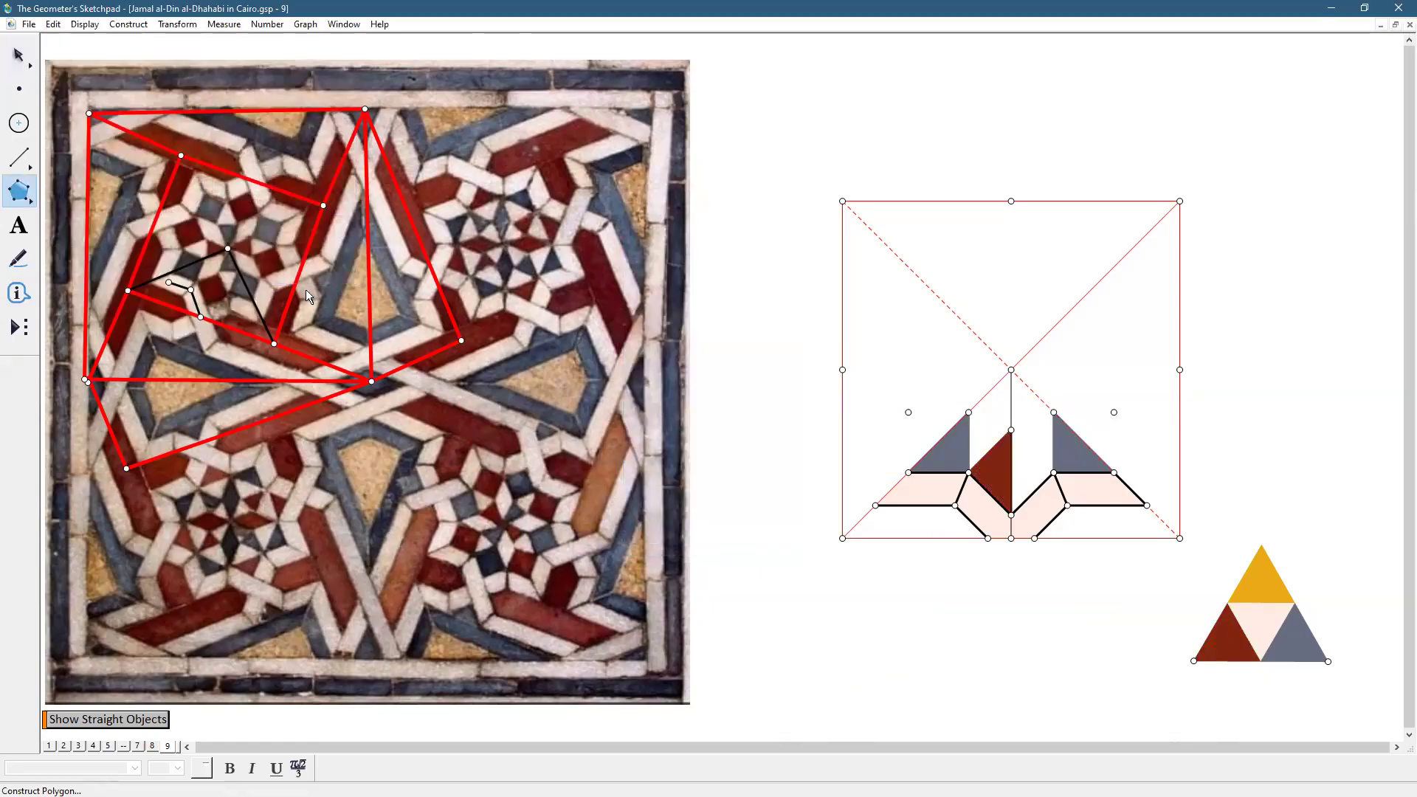
pyautogui.click(1011, 430)
# Complete the diamond with its right-hand triangle
pyautogui.click(1011, 514)
pyautogui.click(1054, 472)
pyautogui.click(1012, 429)
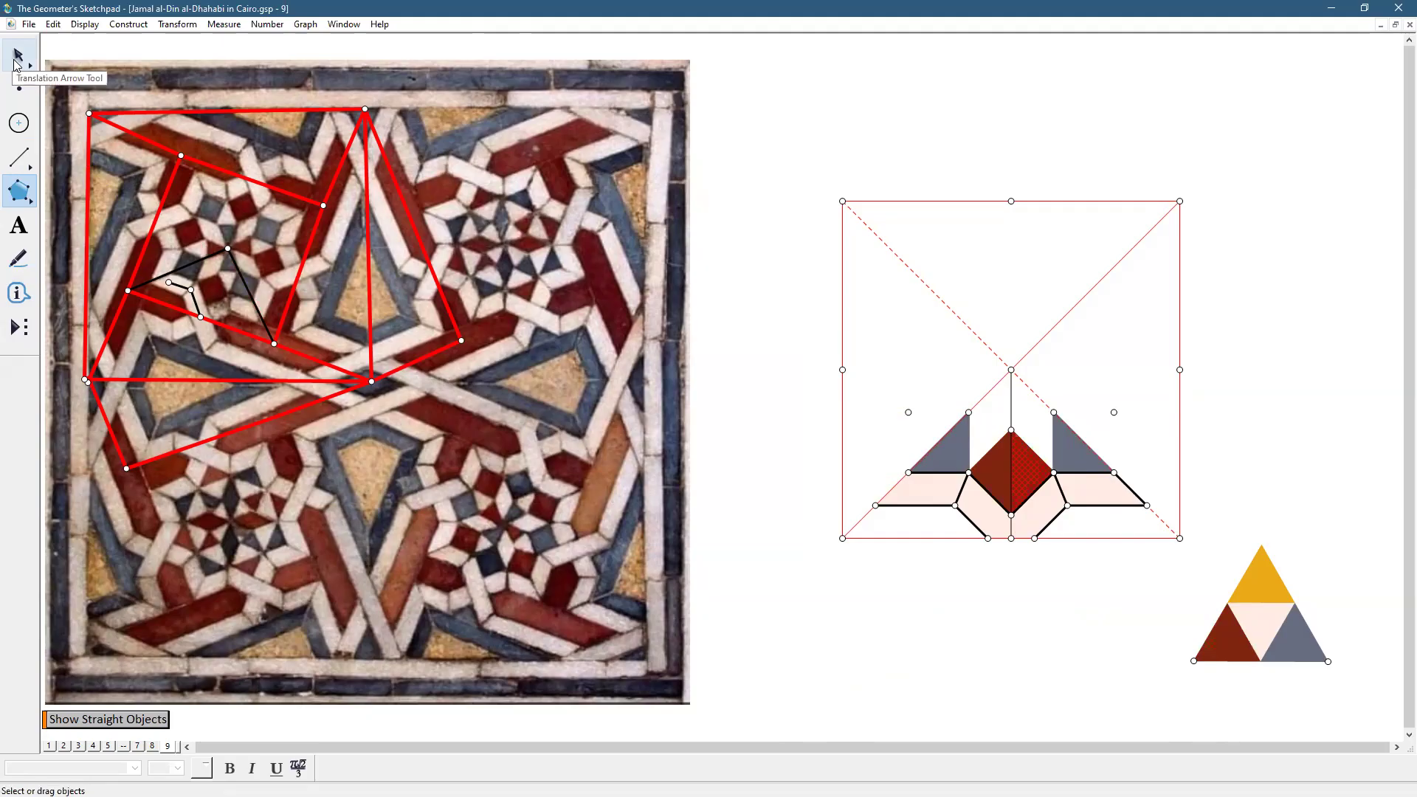
pyautogui.click(15, 63)
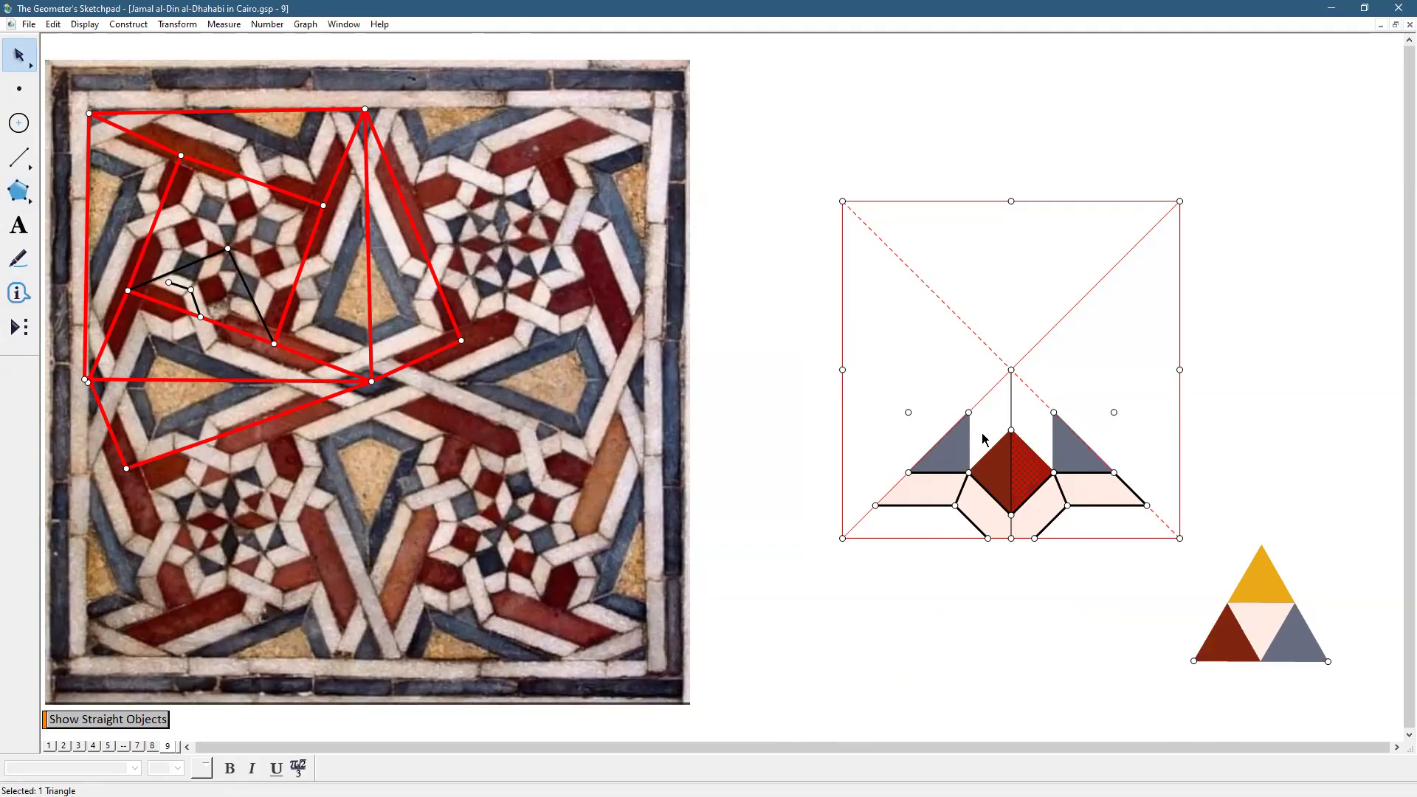
# Build the four-sided band piece above the diamond's left half
pyautogui.click(18, 190)
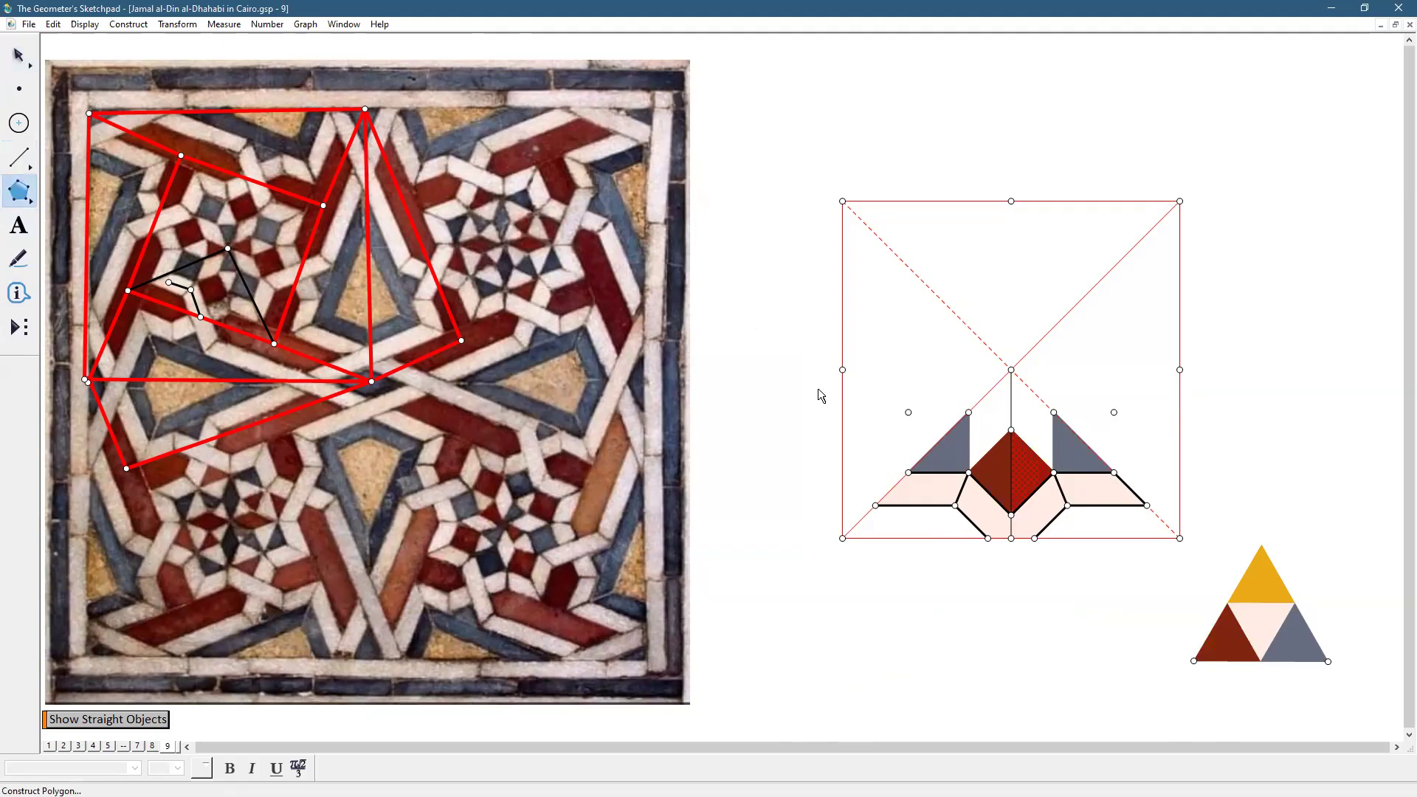
pyautogui.click(1011, 370)
pyautogui.click(968, 412)
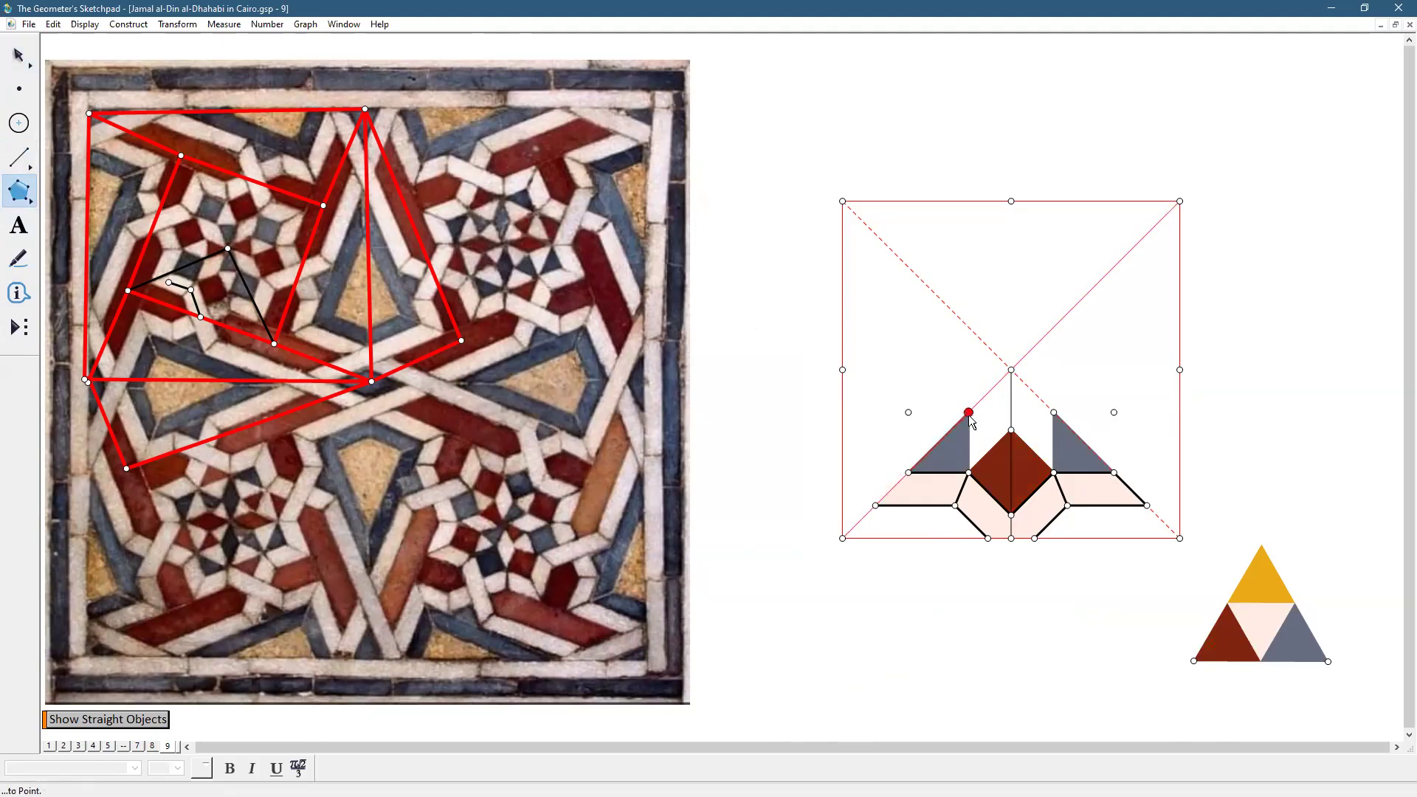
pyautogui.click(969, 472)
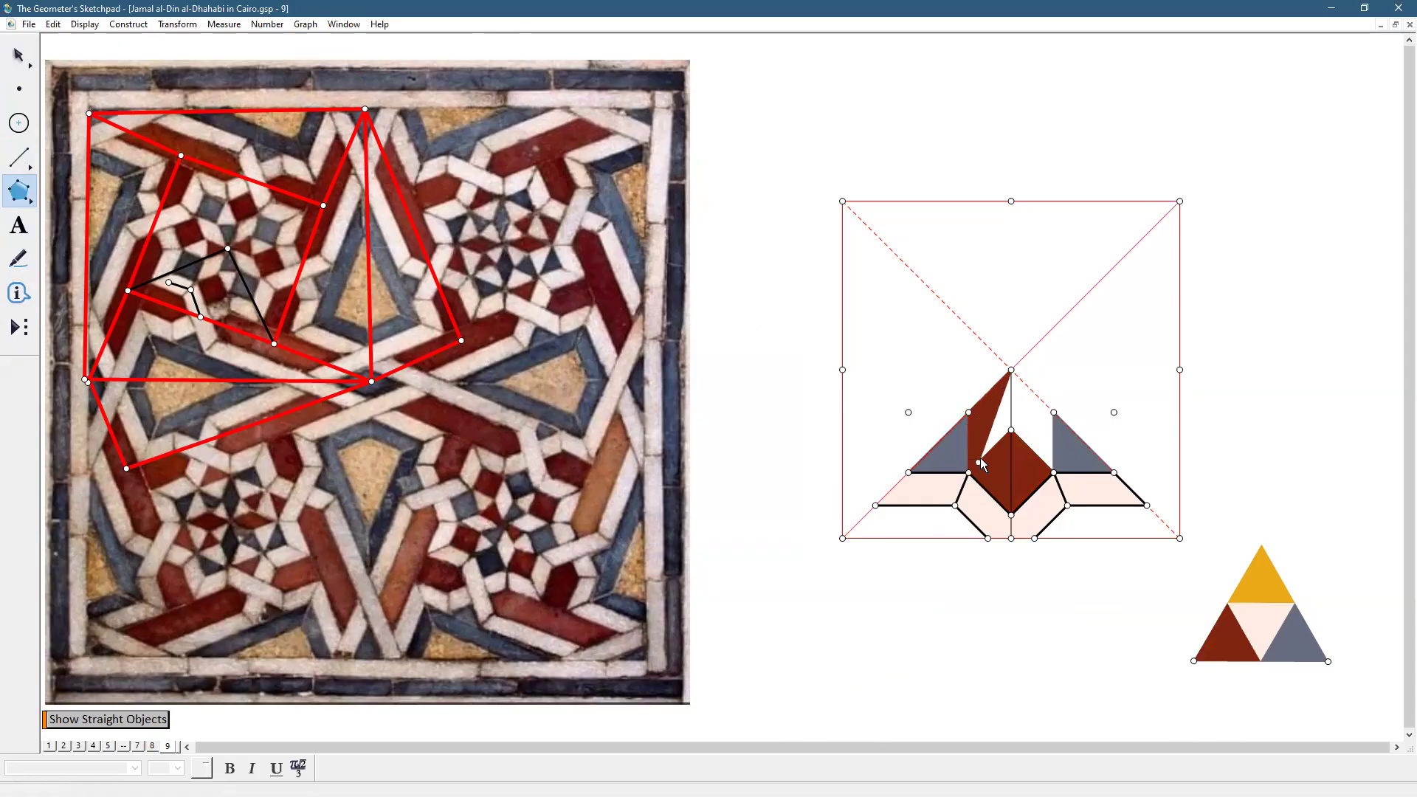
pyautogui.click(1011, 431)
pyautogui.click(1011, 370)
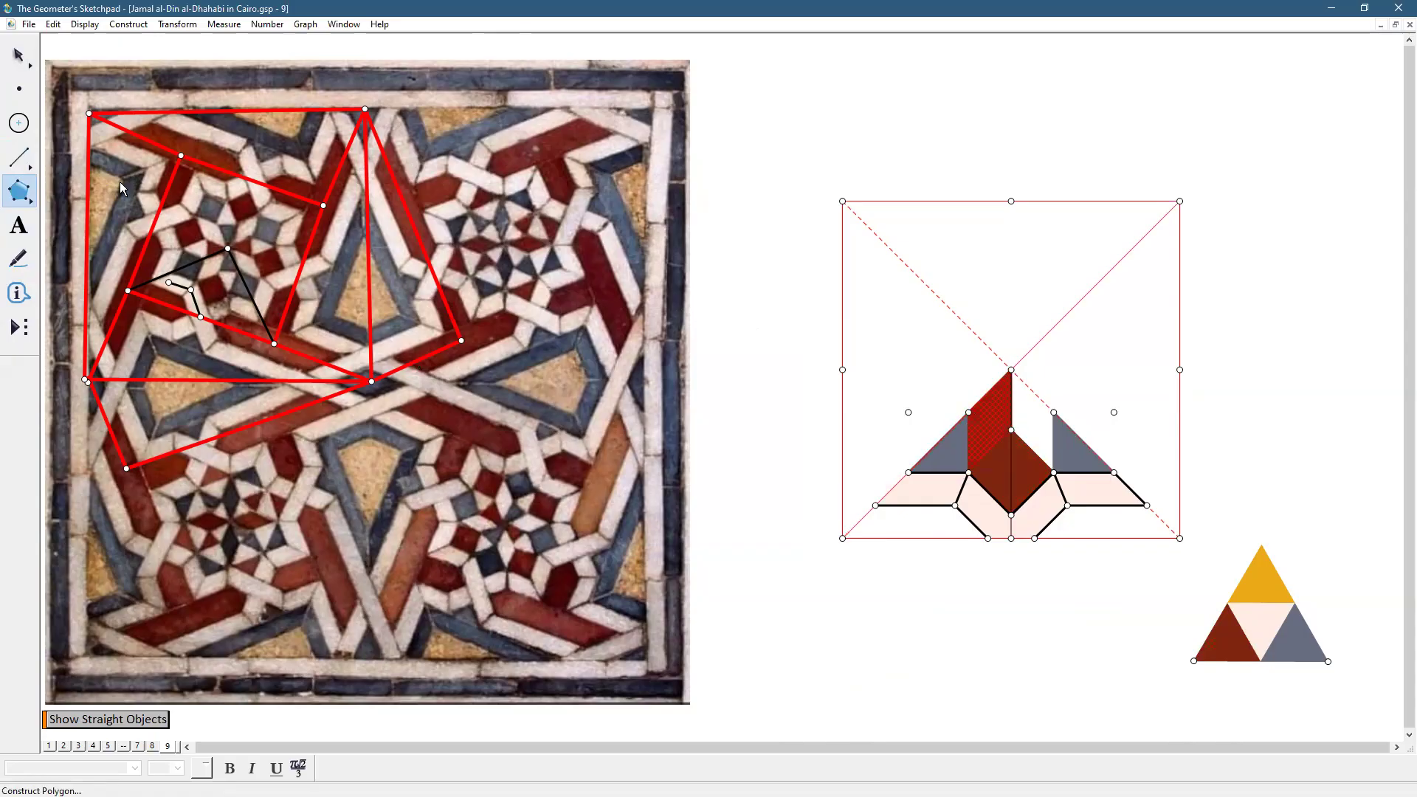
# Colour the new band piece the reference's pale pink (RGB 255, 237, 230)
pyautogui.click(19, 59)
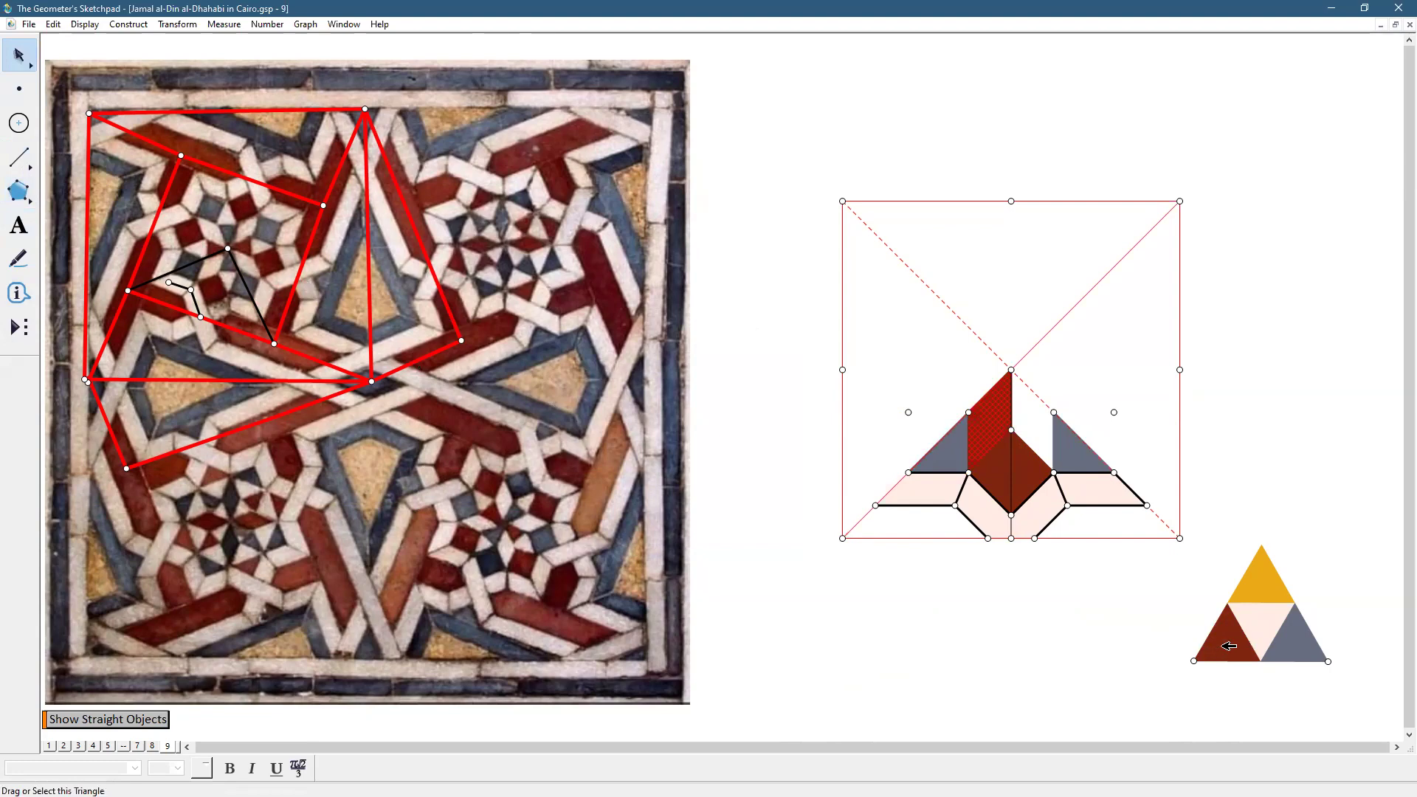
pyautogui.click(1262, 626)
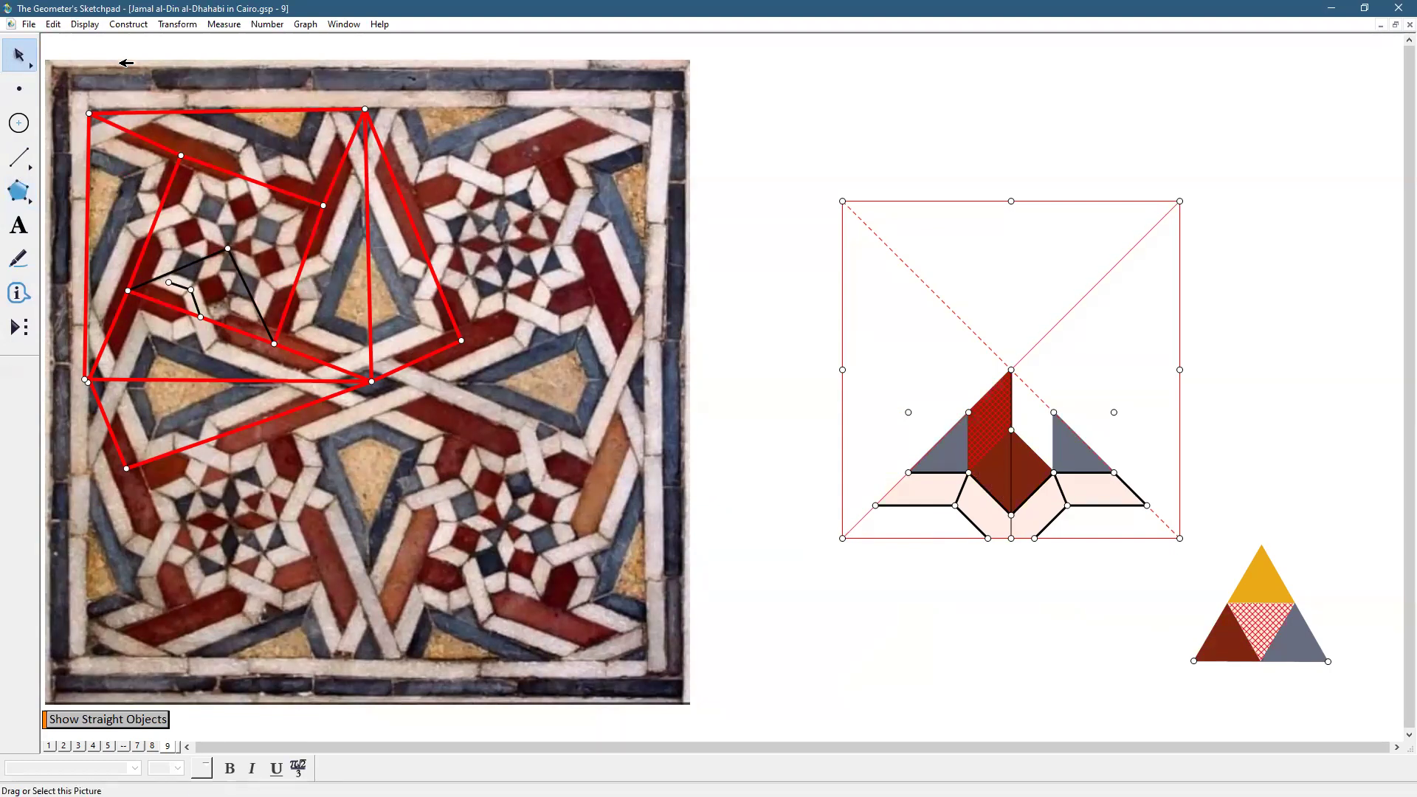
pyautogui.click(85, 26)
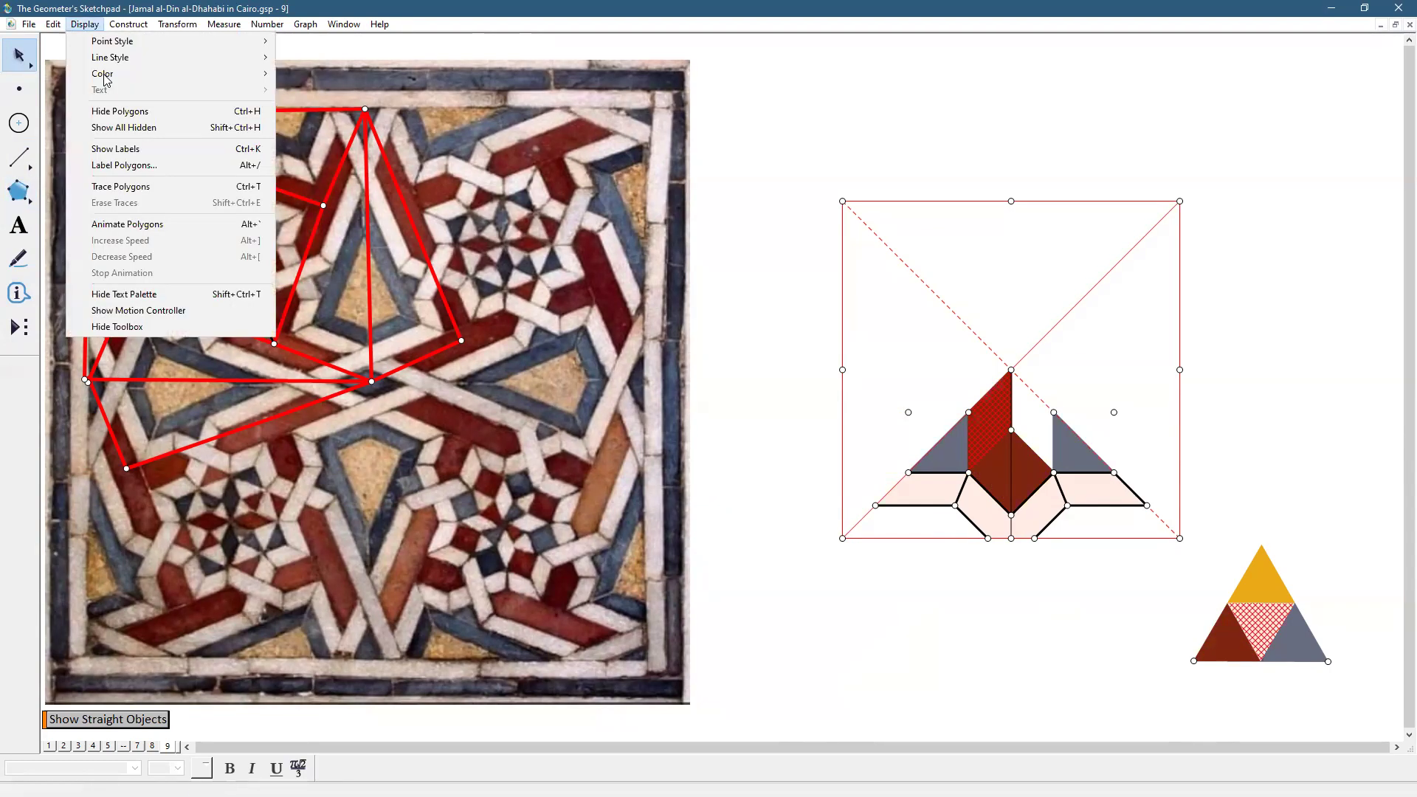
pyautogui.moveTo(147, 73)
pyautogui.click(341, 276)
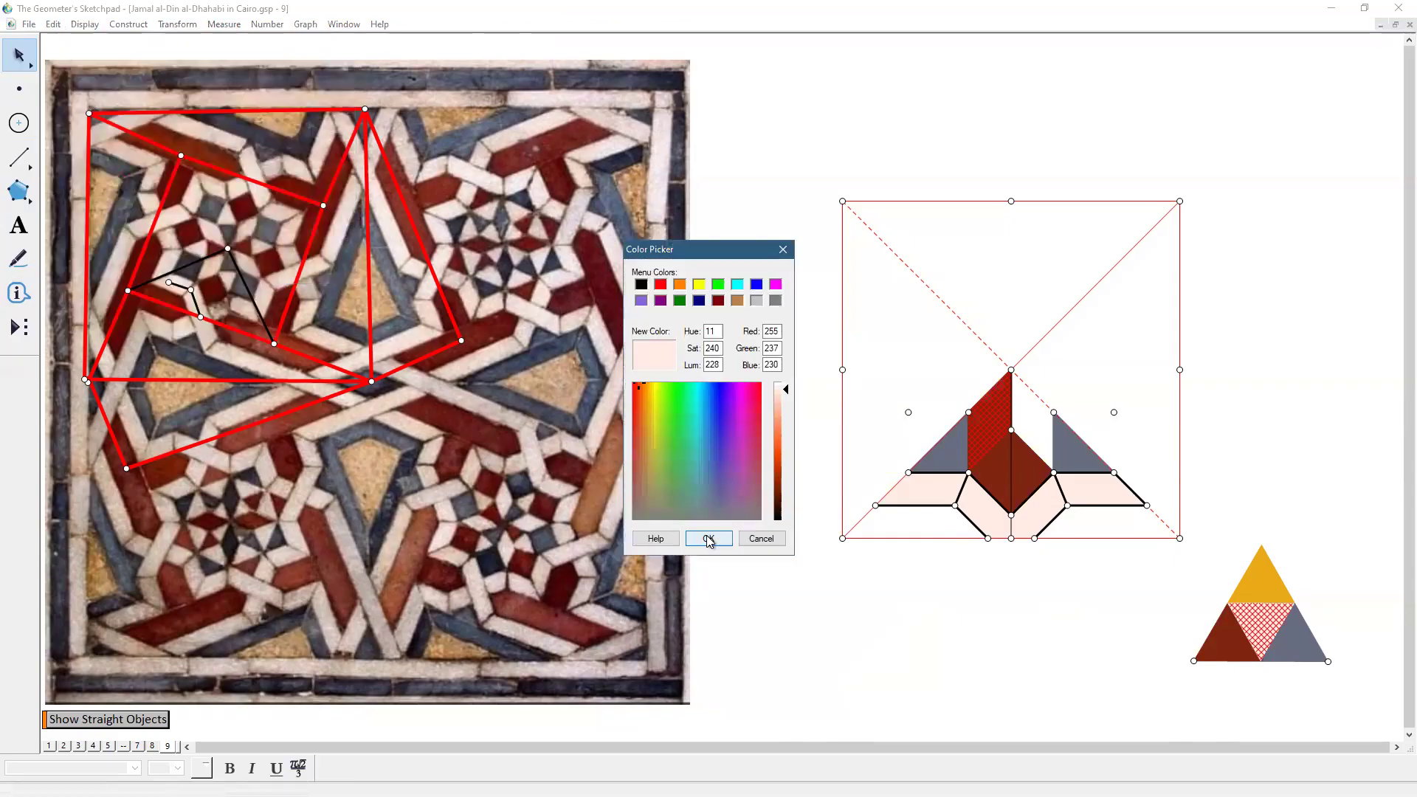
pyautogui.click(710, 541)
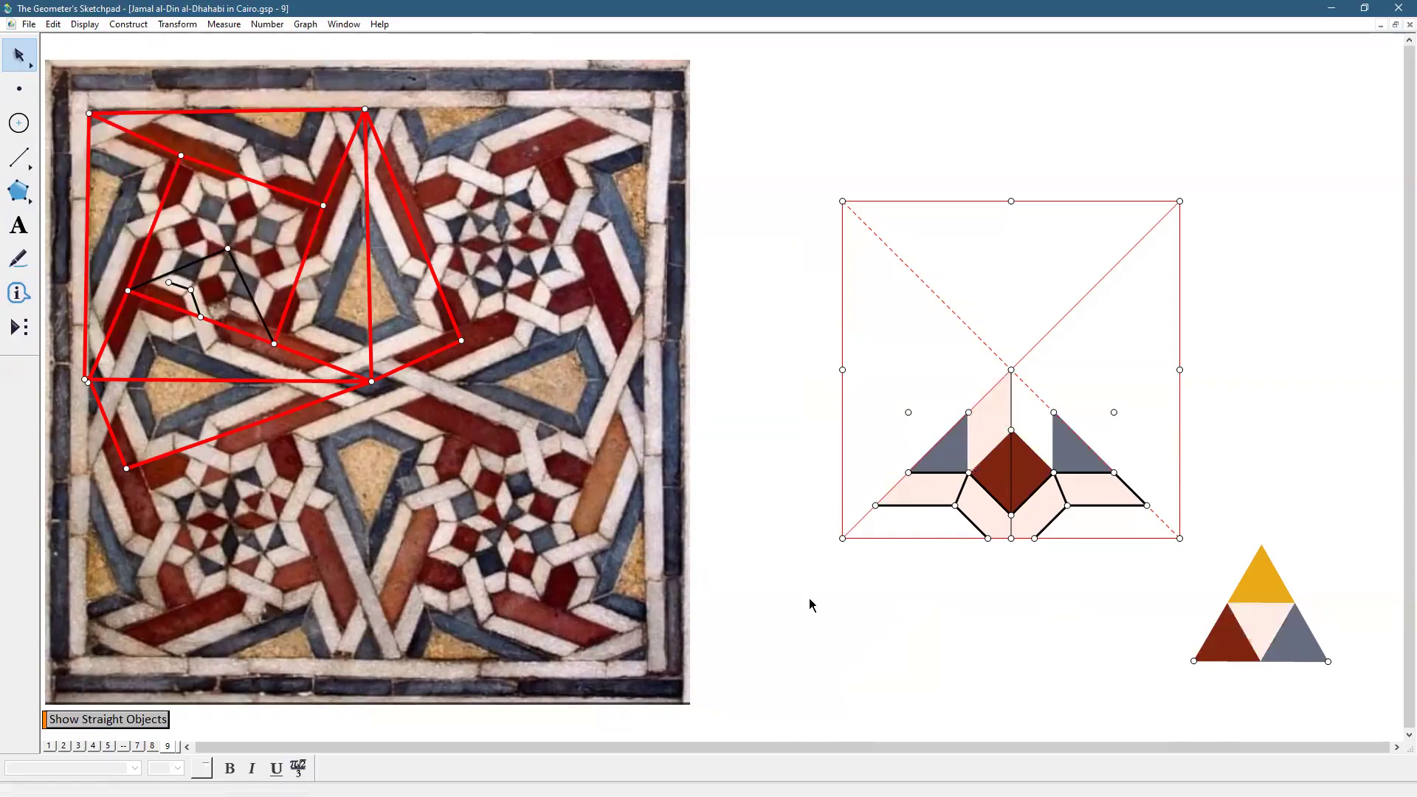
pyautogui.click(19, 192)
pyautogui.click(1012, 371)
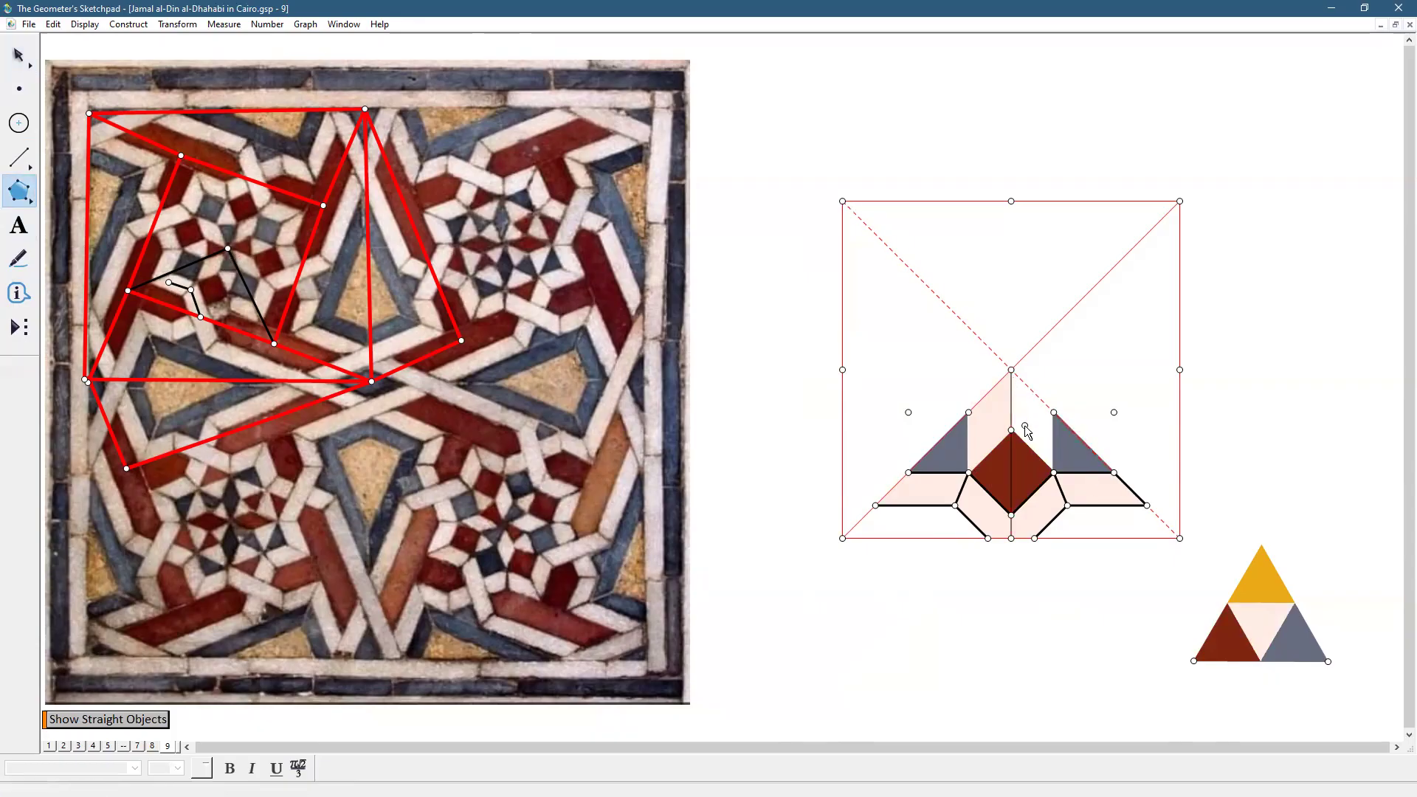
# Build the triangle above the diamond's right side and colour it slate blue
pyautogui.click(1054, 413)
pyautogui.click(1011, 430)
pyautogui.click(1011, 370)
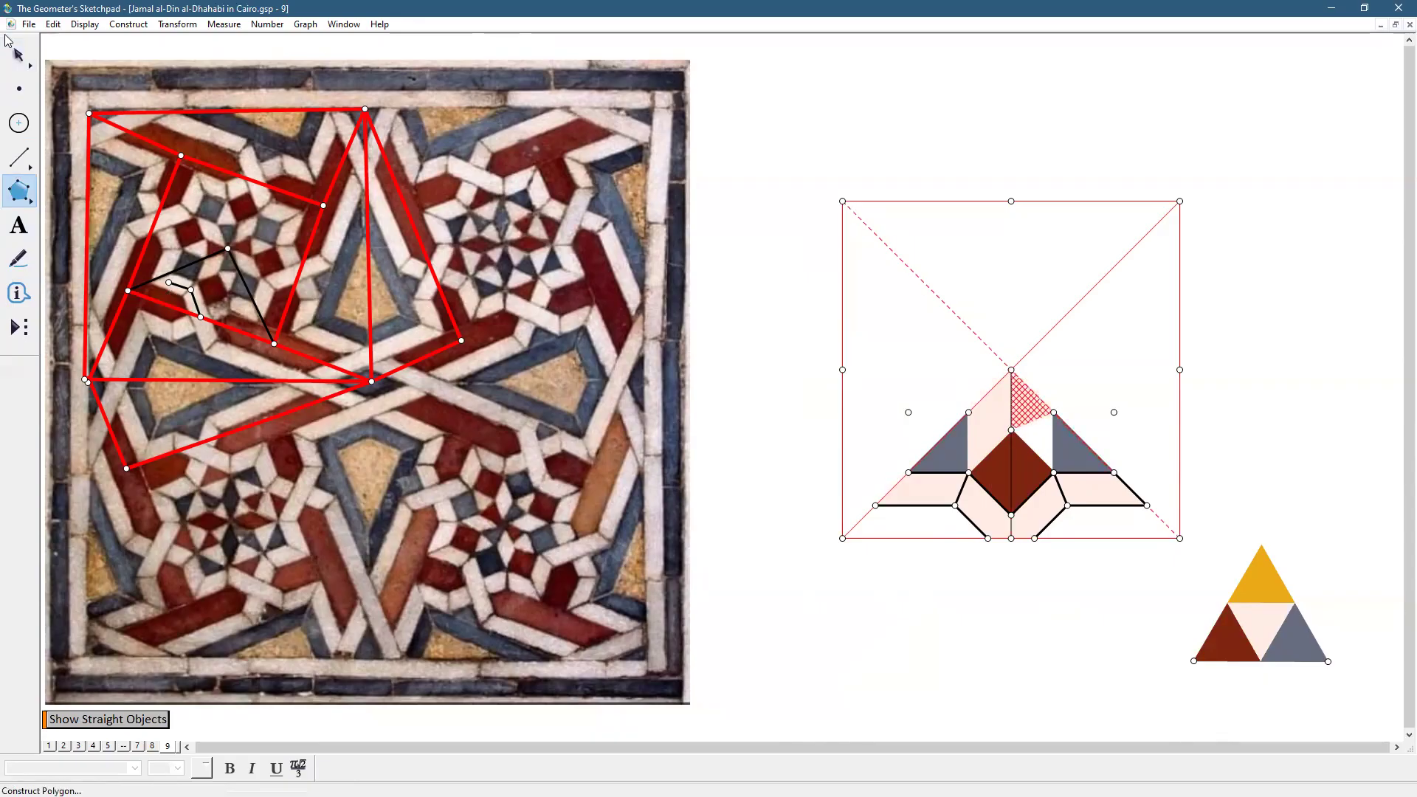
pyautogui.click(18, 56)
pyautogui.keyDown('shift'); pyautogui.click(1080, 458); pyautogui.keyUp('shift')
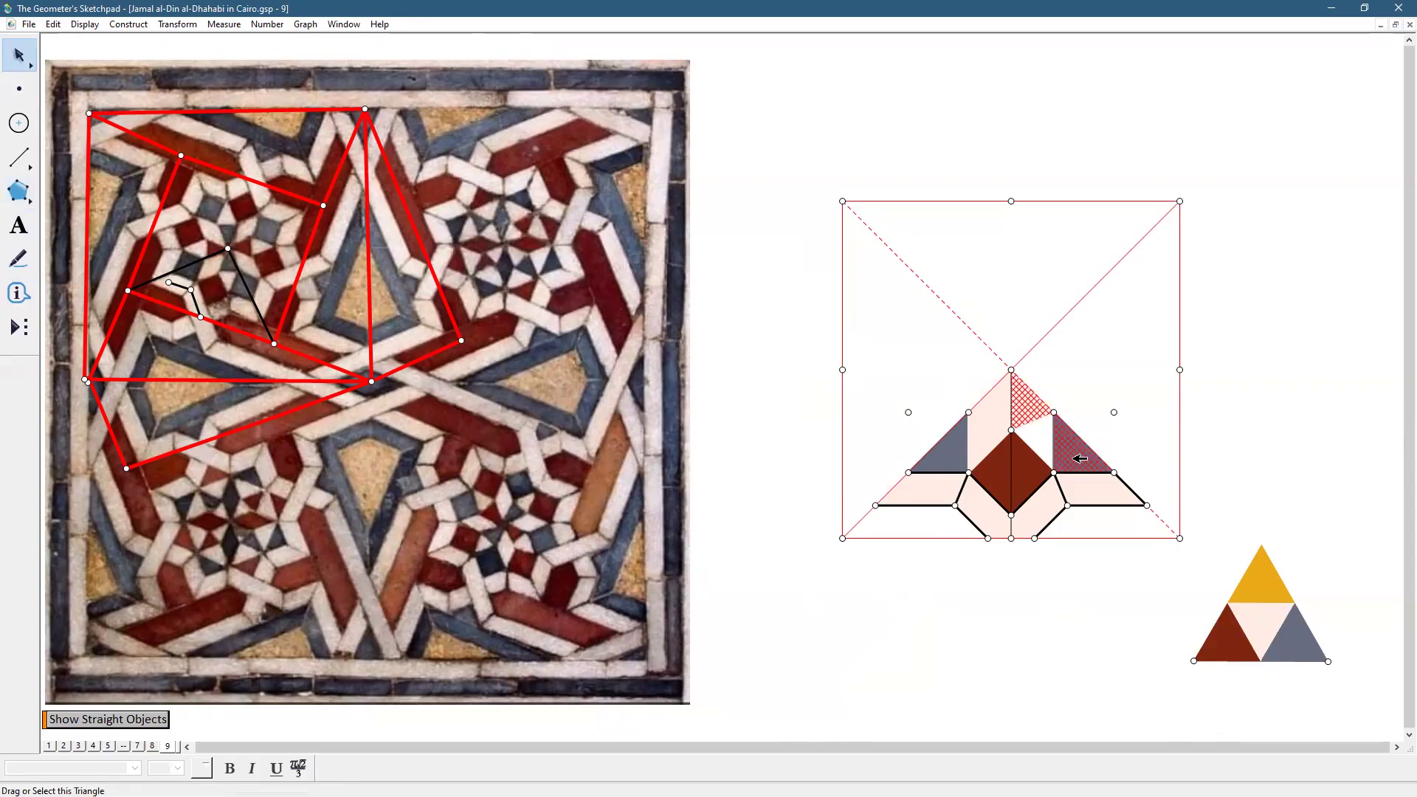
pyautogui.click(95, 28)
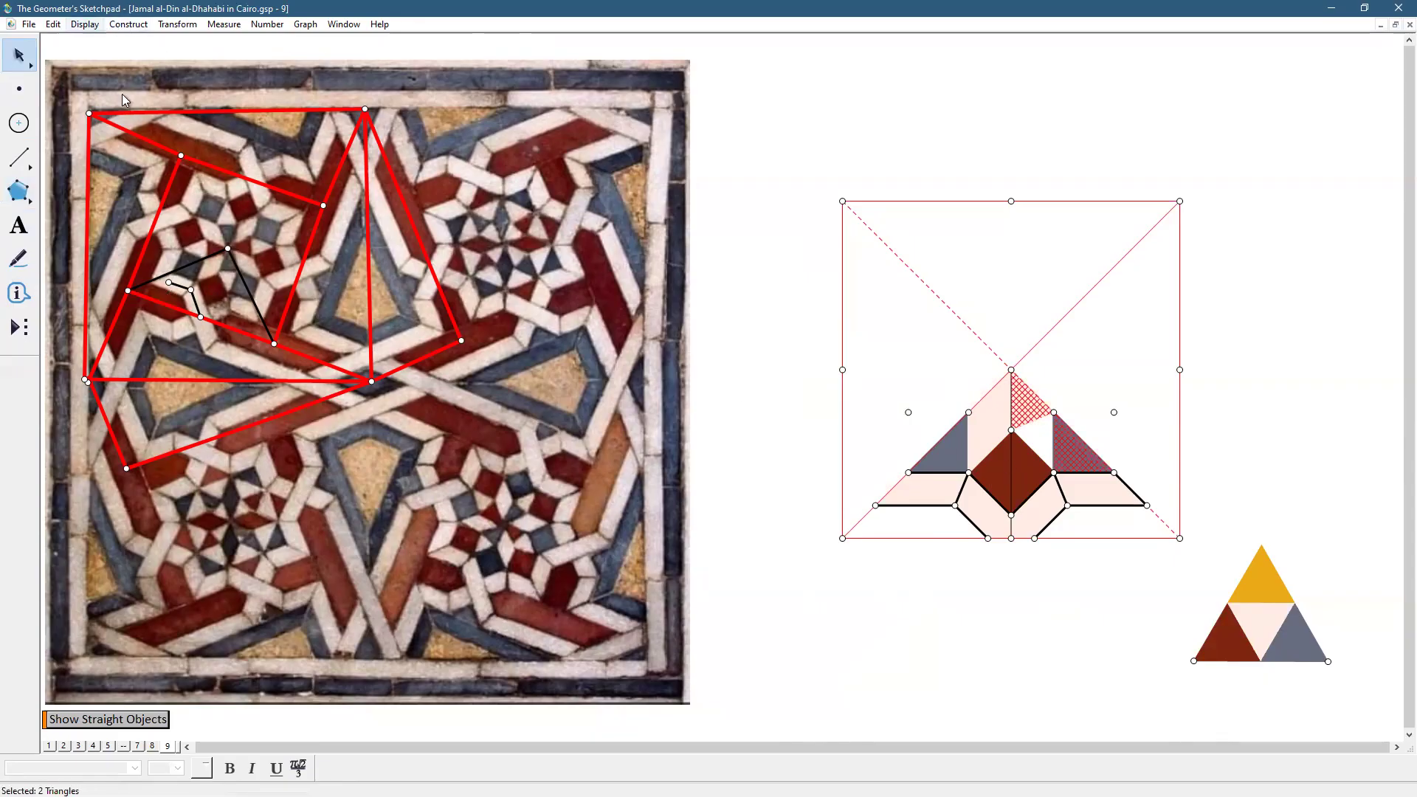
pyautogui.moveTo(124, 83)
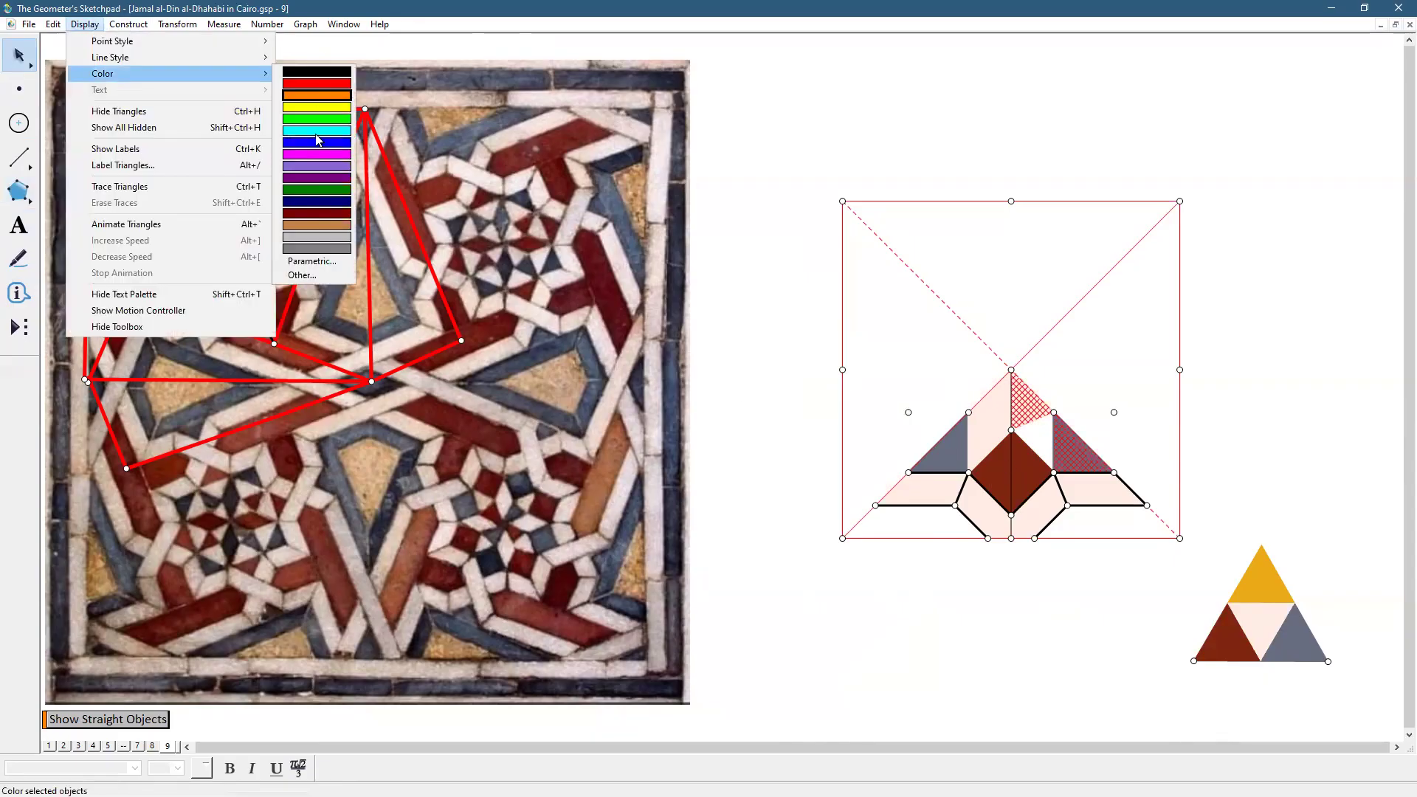
pyautogui.click(310, 277)
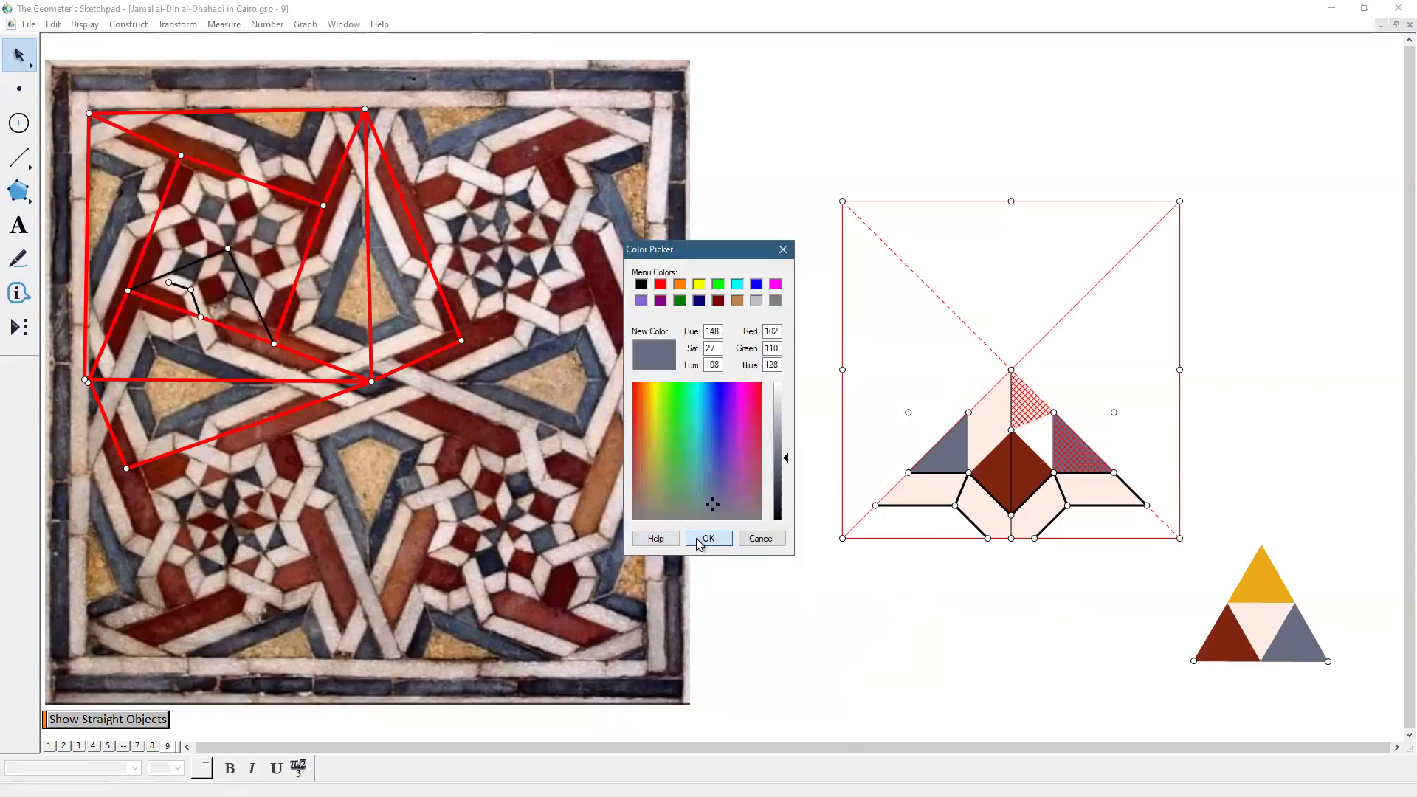
pyautogui.click(707, 539)
# Build the four-sided band piece on the right and colour it pale pink (RGB 255, 237, 230)
pyautogui.click(19, 192)
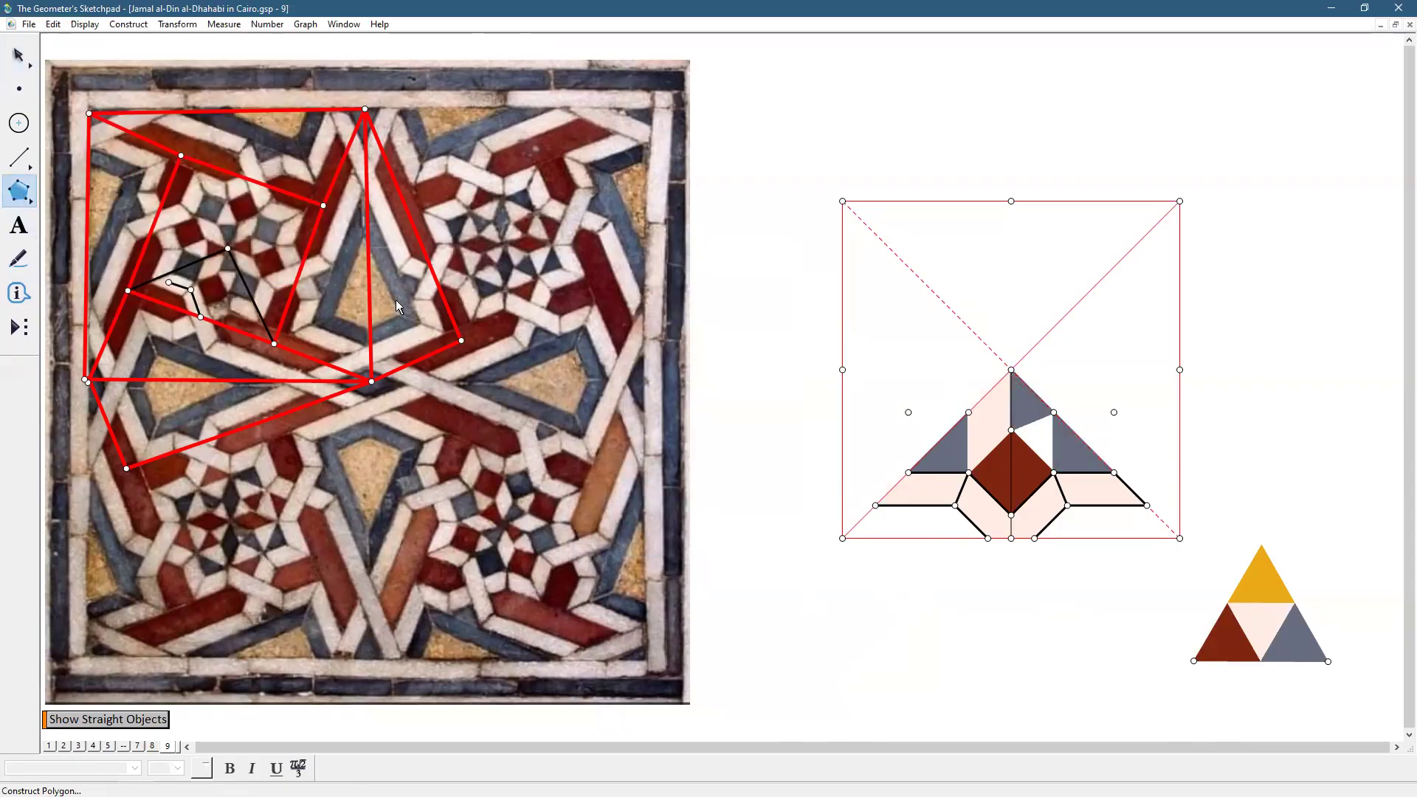
pyautogui.click(1054, 412)
pyautogui.click(1011, 430)
pyautogui.click(1034, 452)
pyautogui.click(1053, 473)
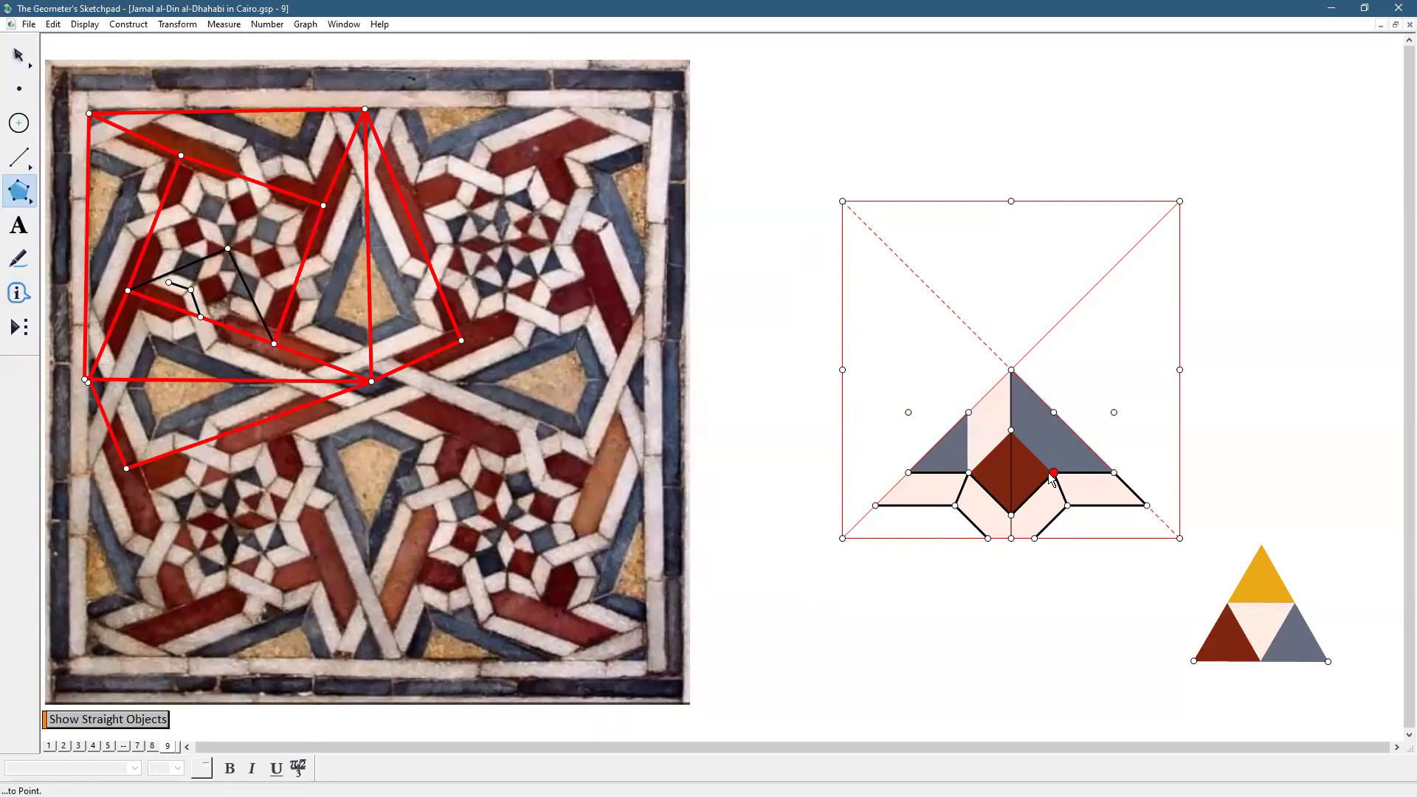
pyautogui.click(1053, 411)
pyautogui.click(18, 56)
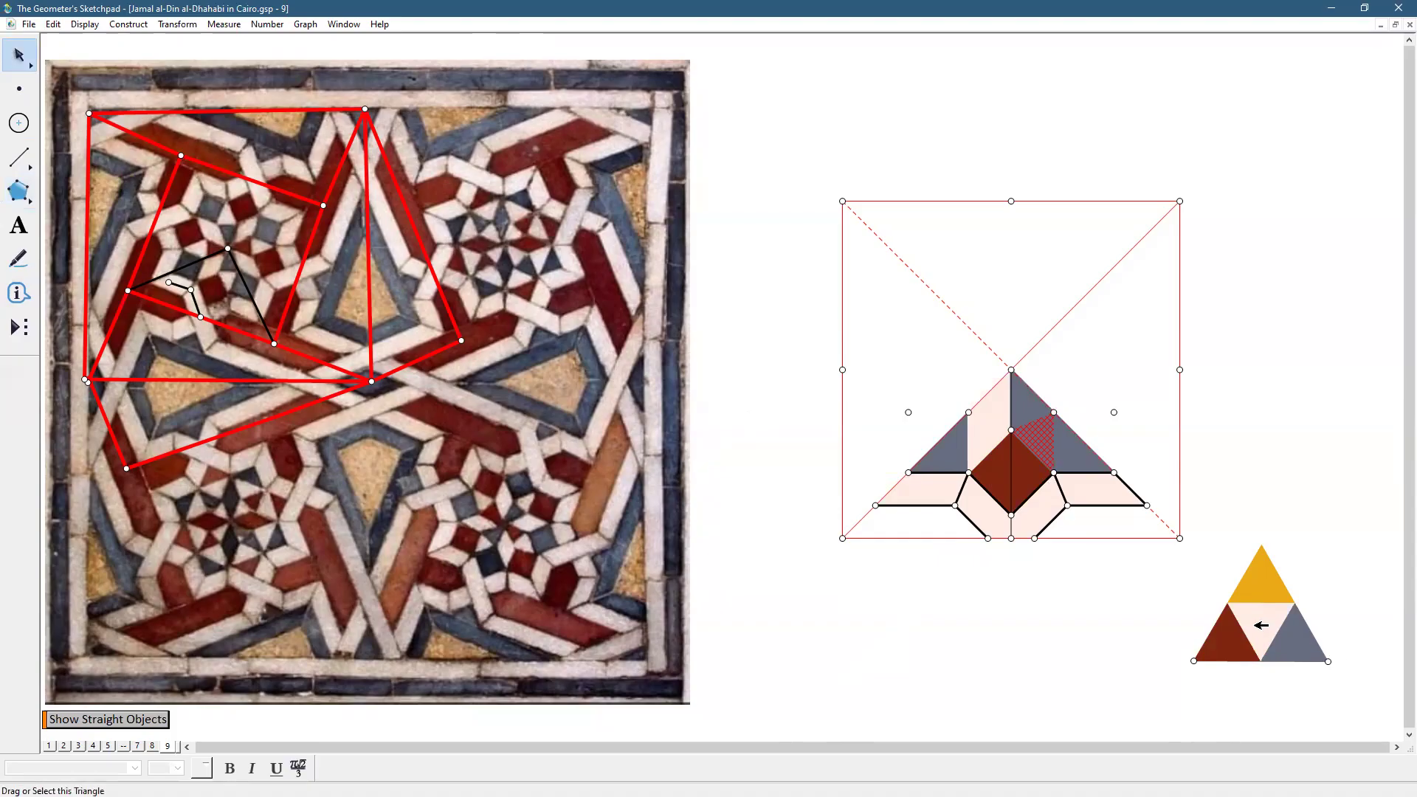
pyautogui.keyDown('shift'); pyautogui.click(1261, 627); pyautogui.keyUp('shift')
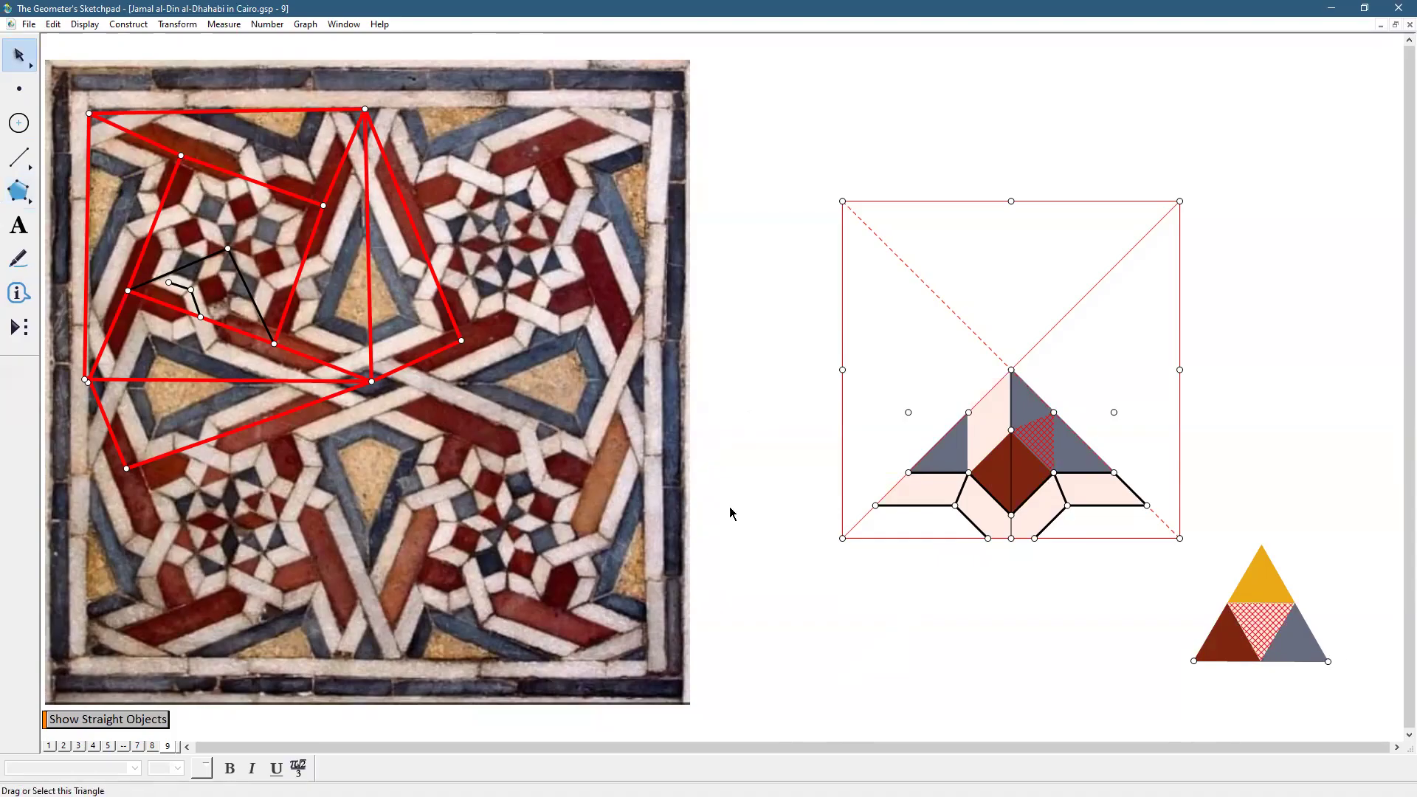
pyautogui.click(85, 24)
pyautogui.moveTo(102, 74)
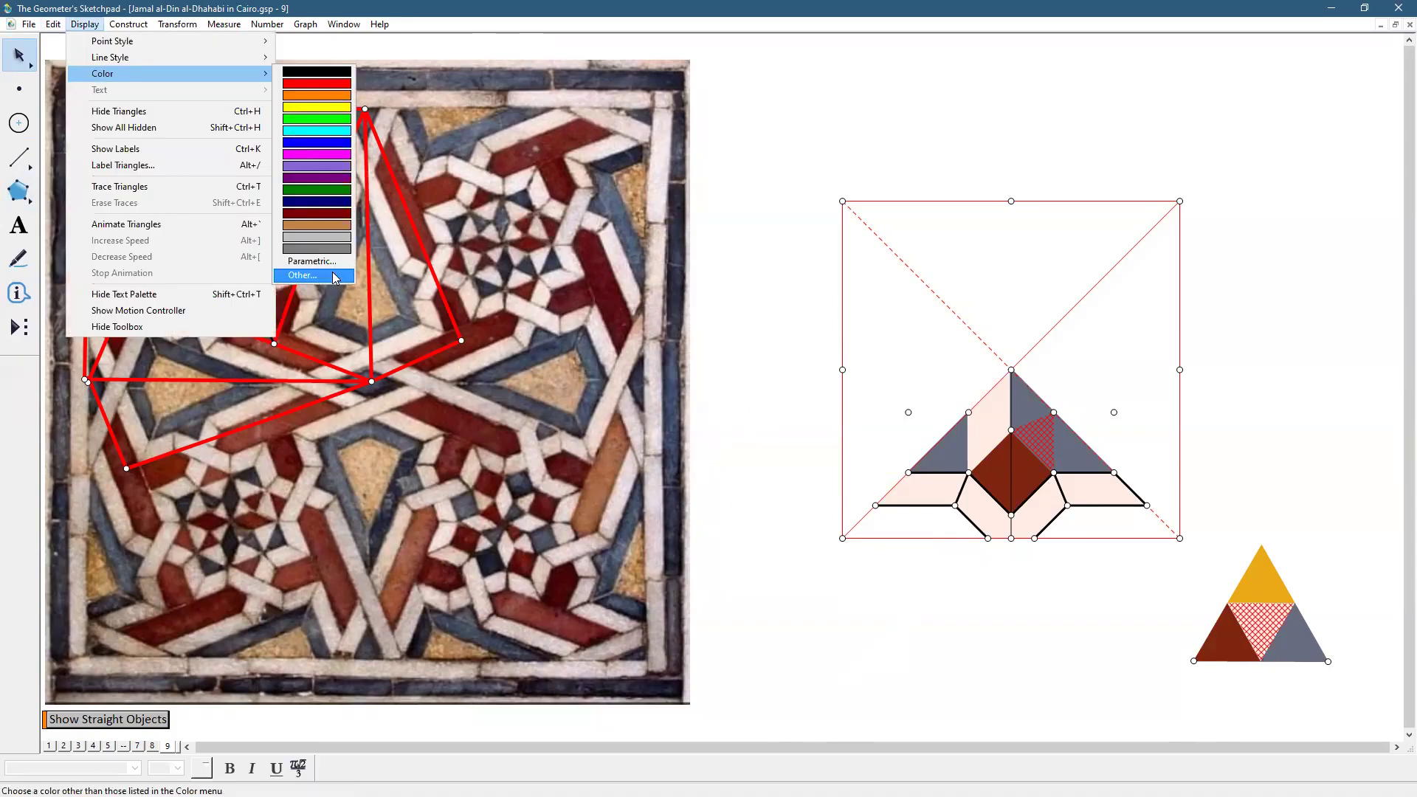
pyautogui.click(333, 283)
pyautogui.click(719, 541)
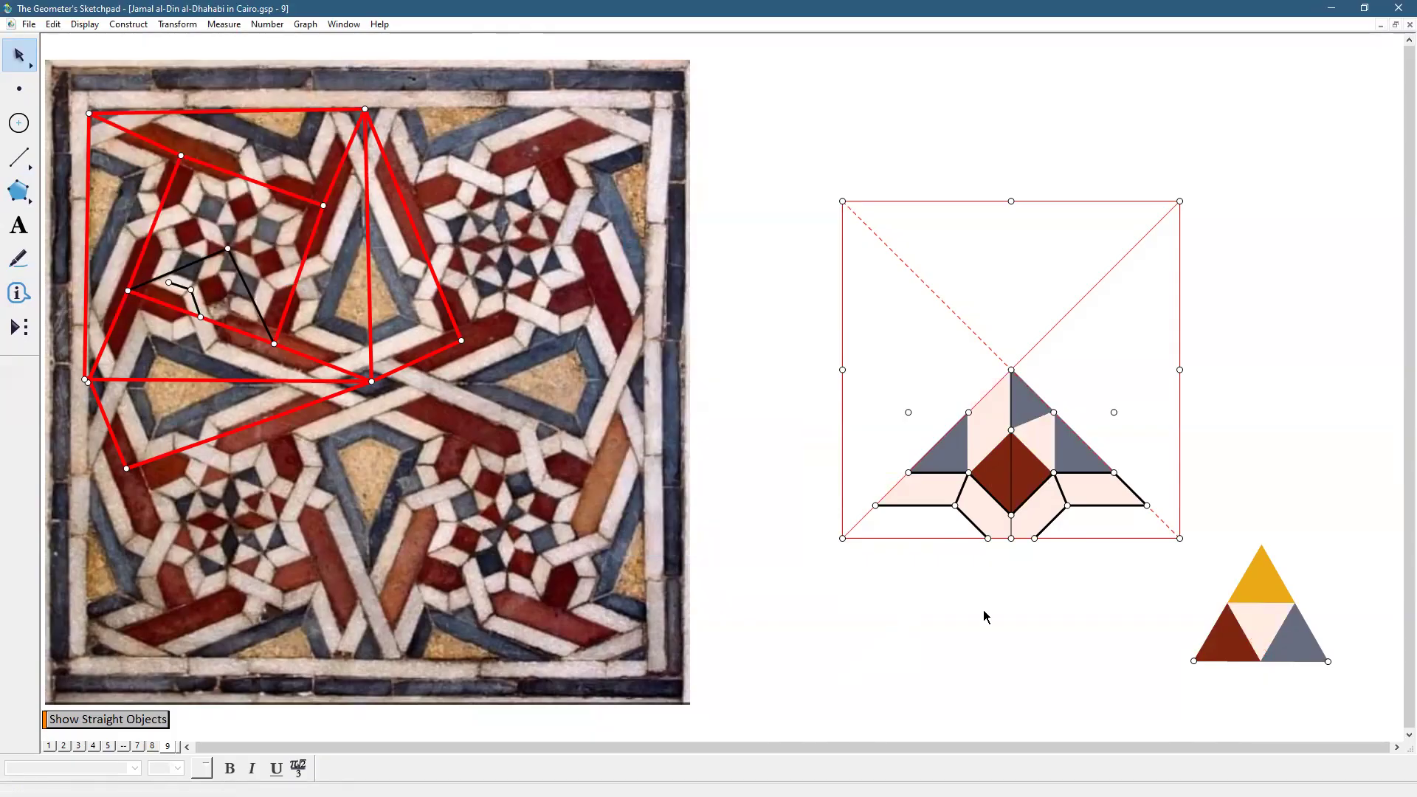
pyautogui.click(909, 412)
# Hide the five helper points, including the square's left, right and top midpoints
pyautogui.click(1114, 412)
pyautogui.click(842, 369)
pyautogui.click(1180, 369)
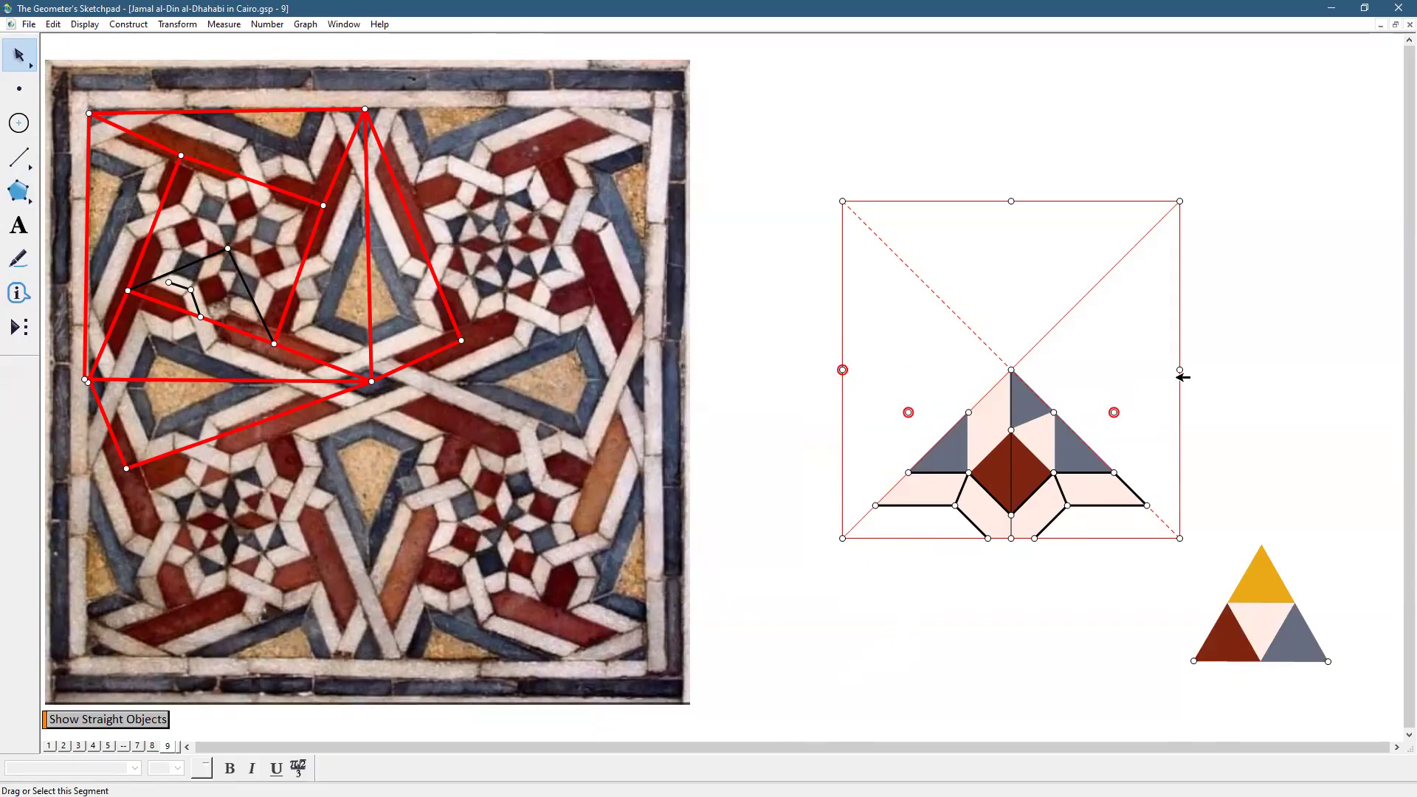
pyautogui.click(1012, 201)
pyautogui.click(86, 25)
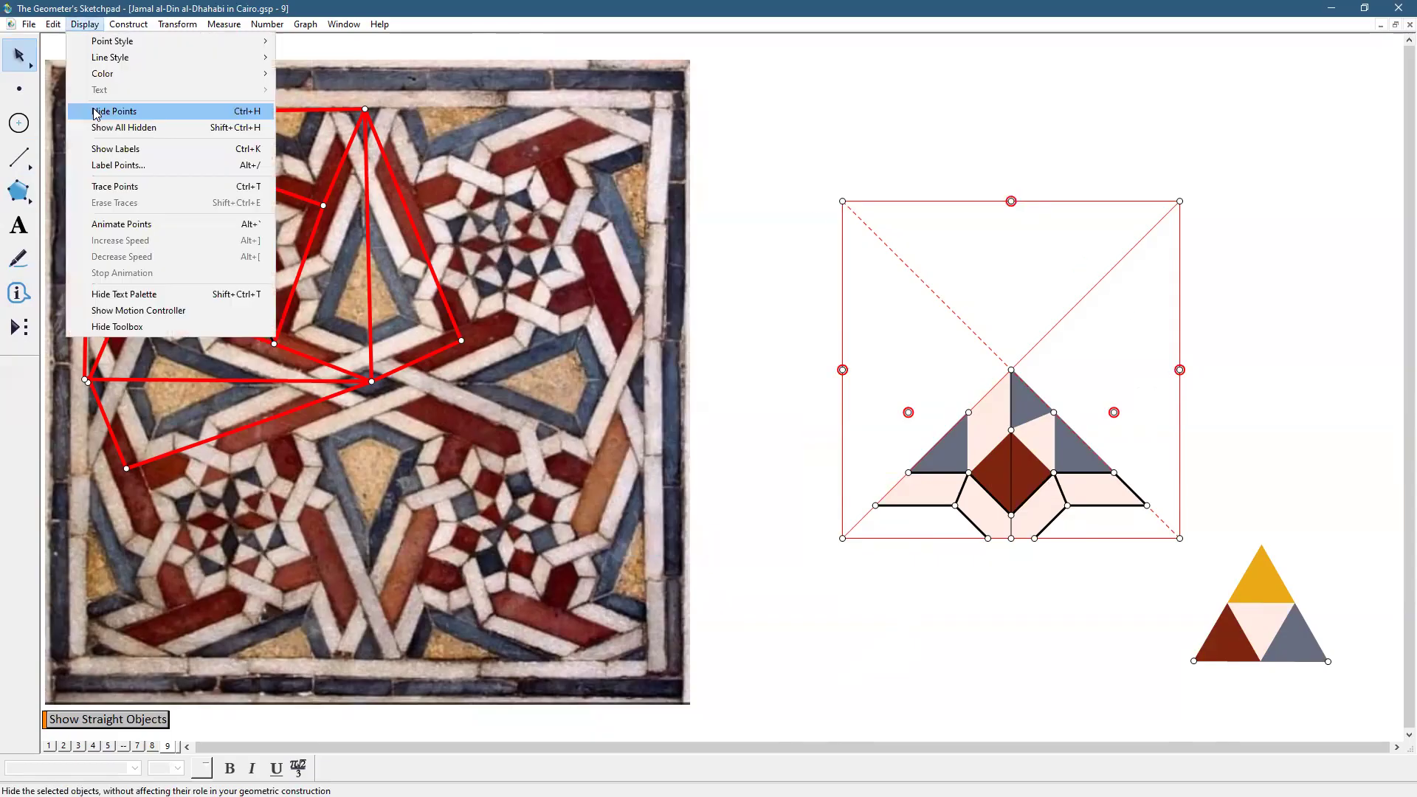
pyautogui.click(95, 112)
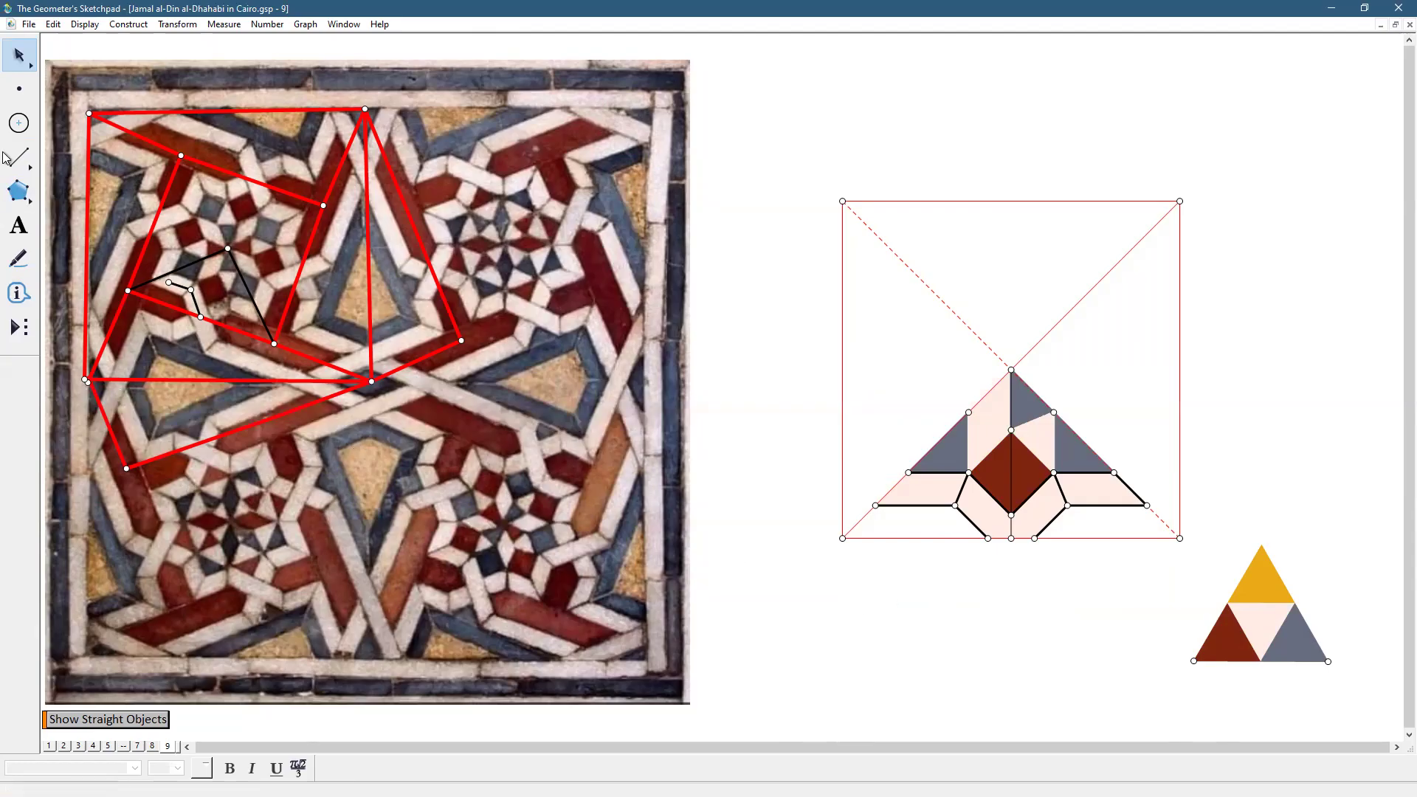
# Draw the missing short segment from the motif point to the intersection
pyautogui.click(18, 157)
pyautogui.moveTo(1017, 514); pyautogui.dragTo(1034, 538)
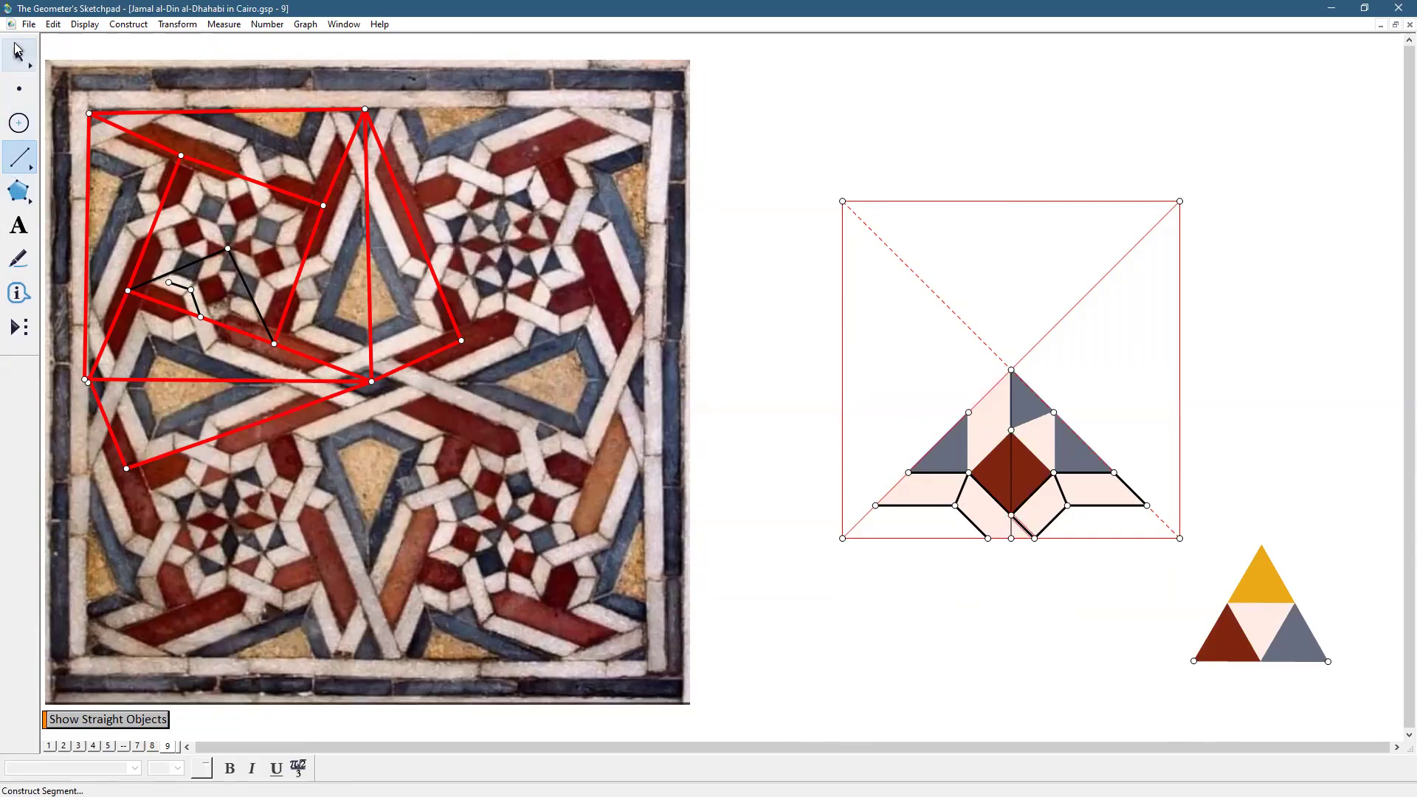
pyautogui.click(18, 54)
pyautogui.click(947, 696)
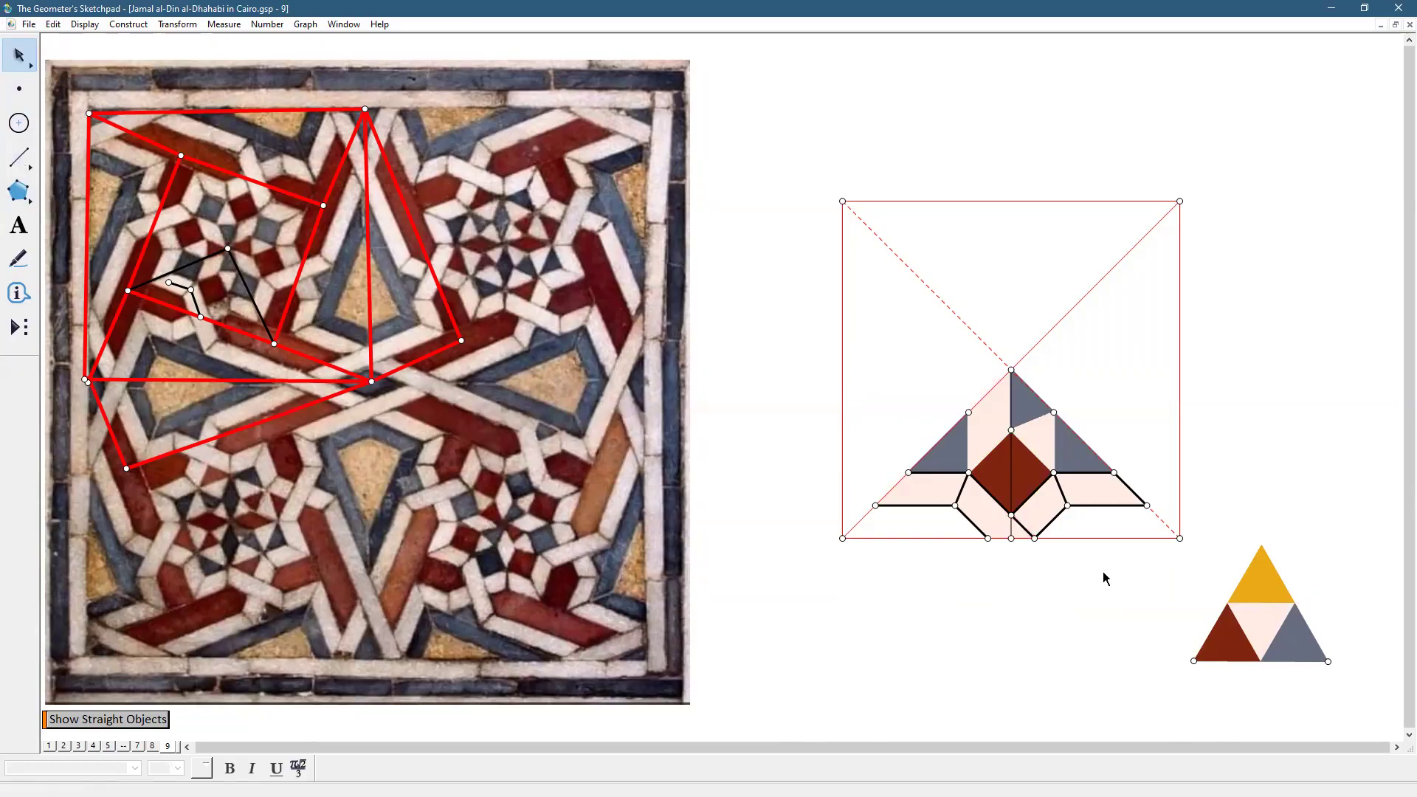
# Hide the square's two diagonals and marquee-select the whole triangular motif
pyautogui.click(1166, 517)
pyautogui.click(1042, 338)
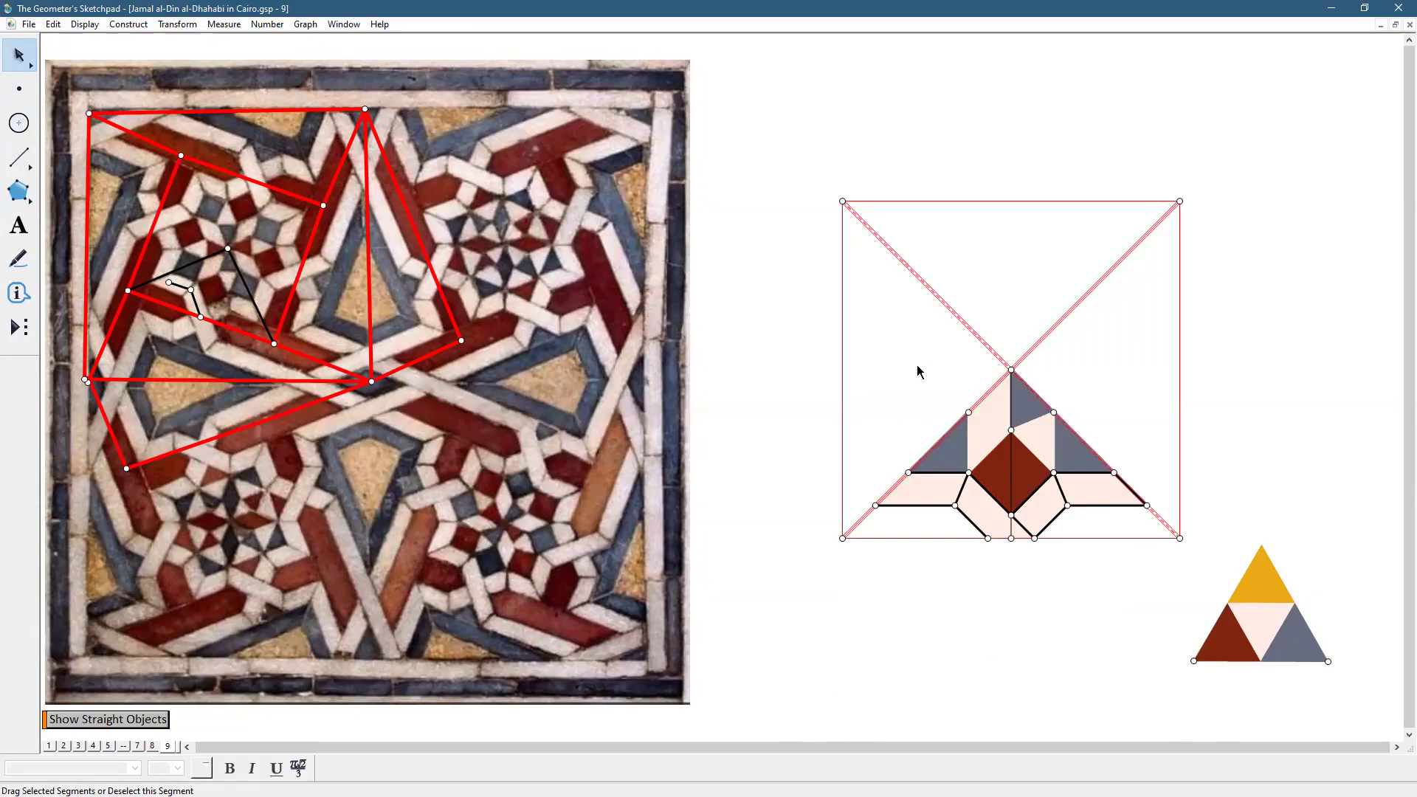
pyautogui.click(85, 25)
pyautogui.click(96, 112)
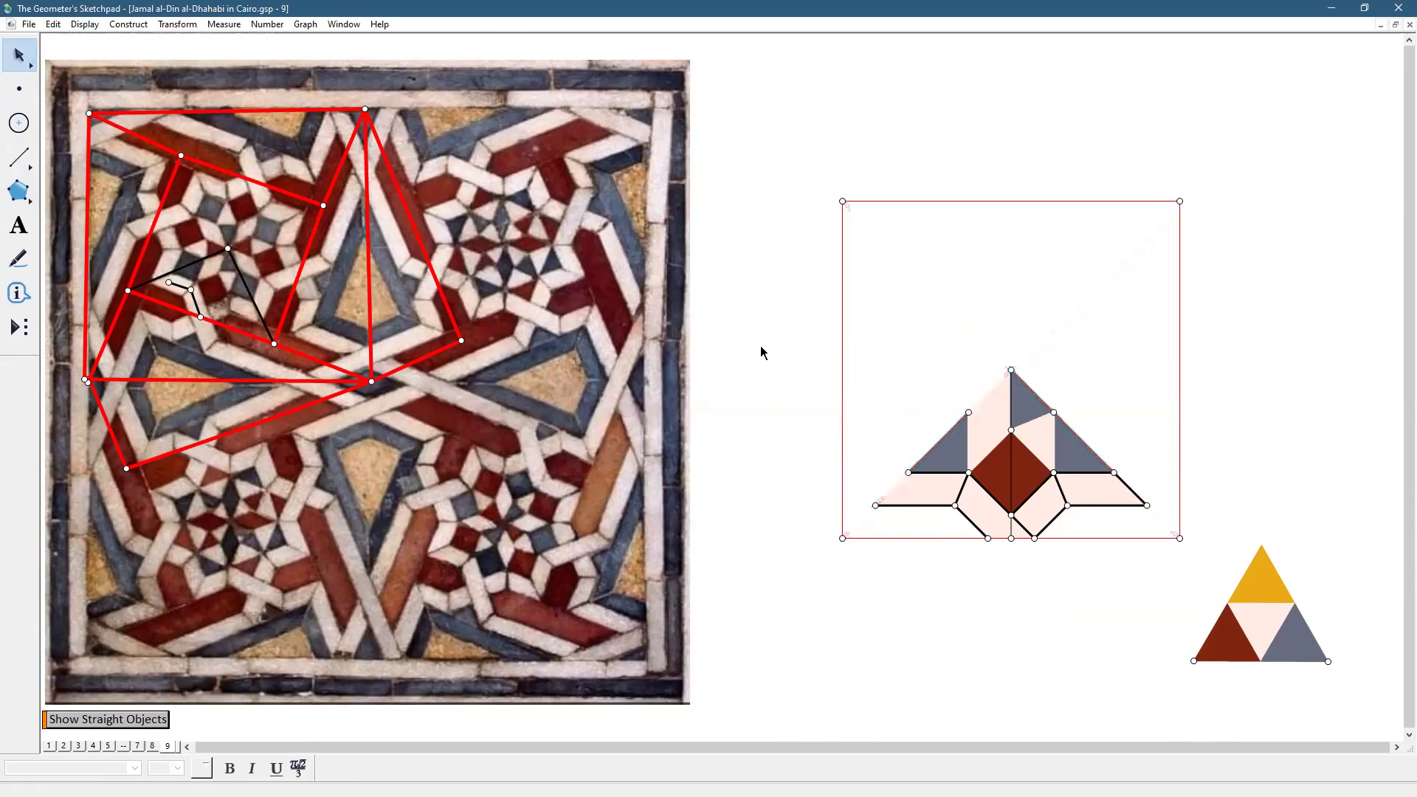
pyautogui.moveTo(857, 337); pyautogui.dragTo(1168, 539)
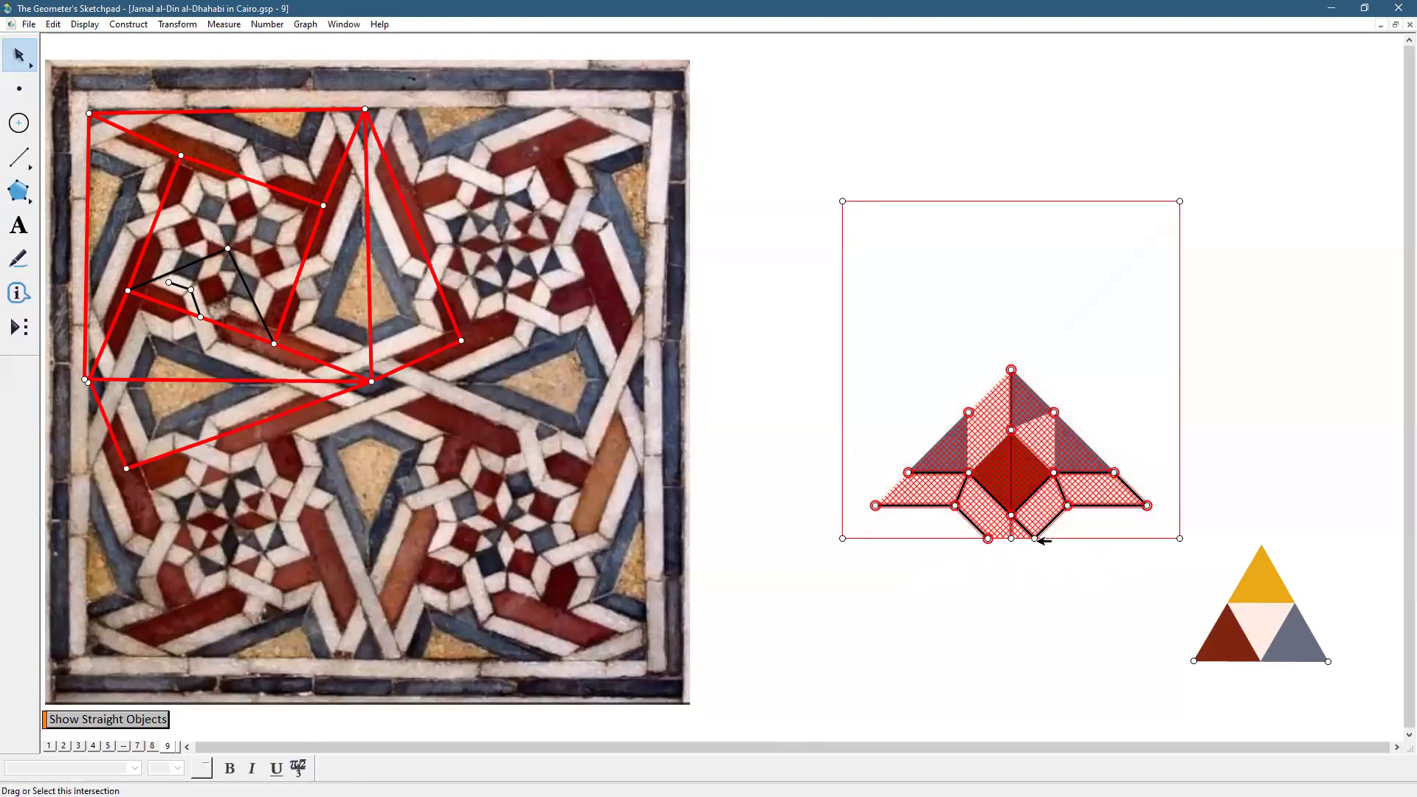
# Add the central rhombus to the selection and drop the four triangle points
pyautogui.keyDown('shift'); pyautogui.click(1018, 462); pyautogui.keyUp('shift')
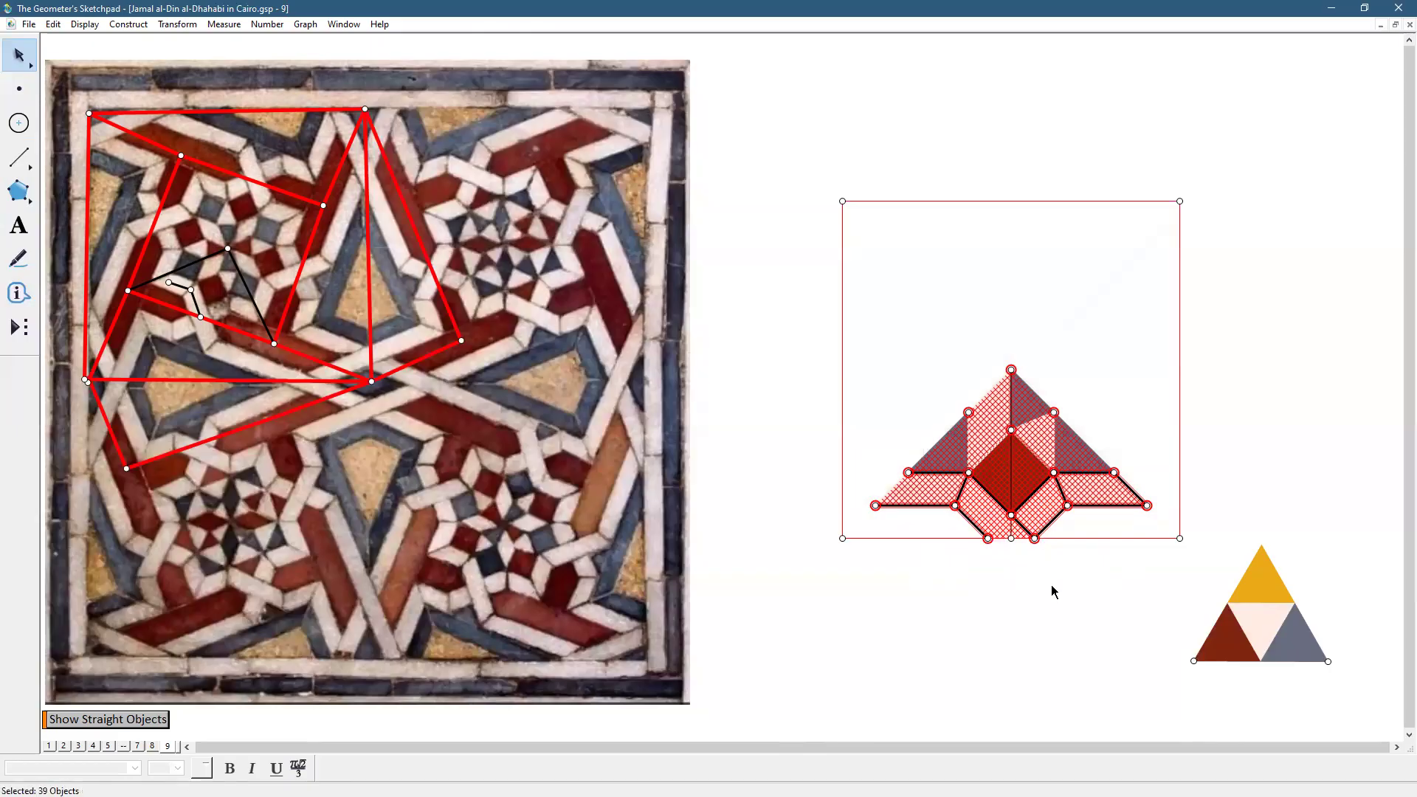
pyautogui.keyDown('shift'); pyautogui.click(1013, 369); pyautogui.keyUp('shift')
pyautogui.keyDown('shift'); pyautogui.click(968, 413); pyautogui.keyUp('shift')
pyautogui.keyDown('shift'); pyautogui.click(908, 472); pyautogui.keyUp('shift')
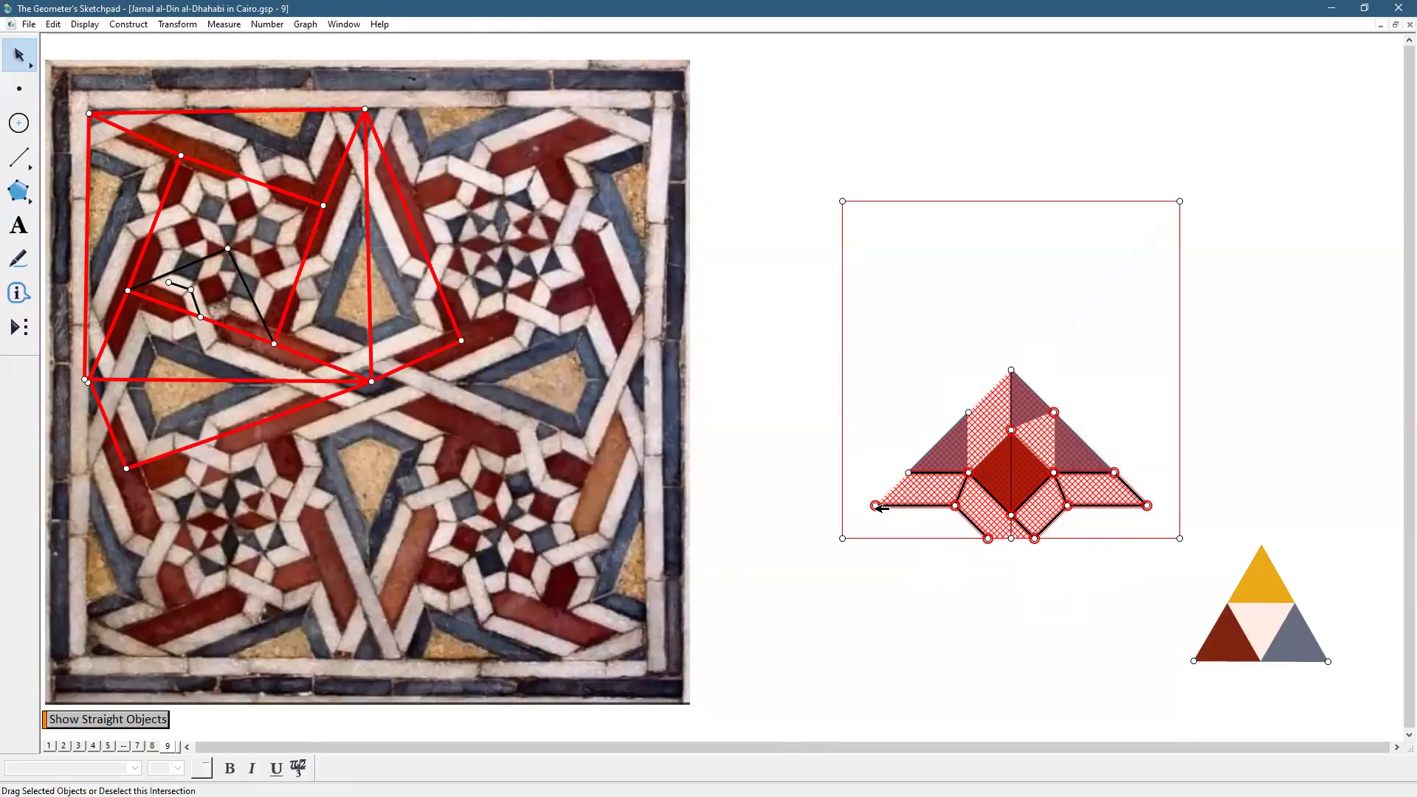
pyautogui.keyDown('shift'); pyautogui.click(878, 506); pyautogui.keyUp('shift')
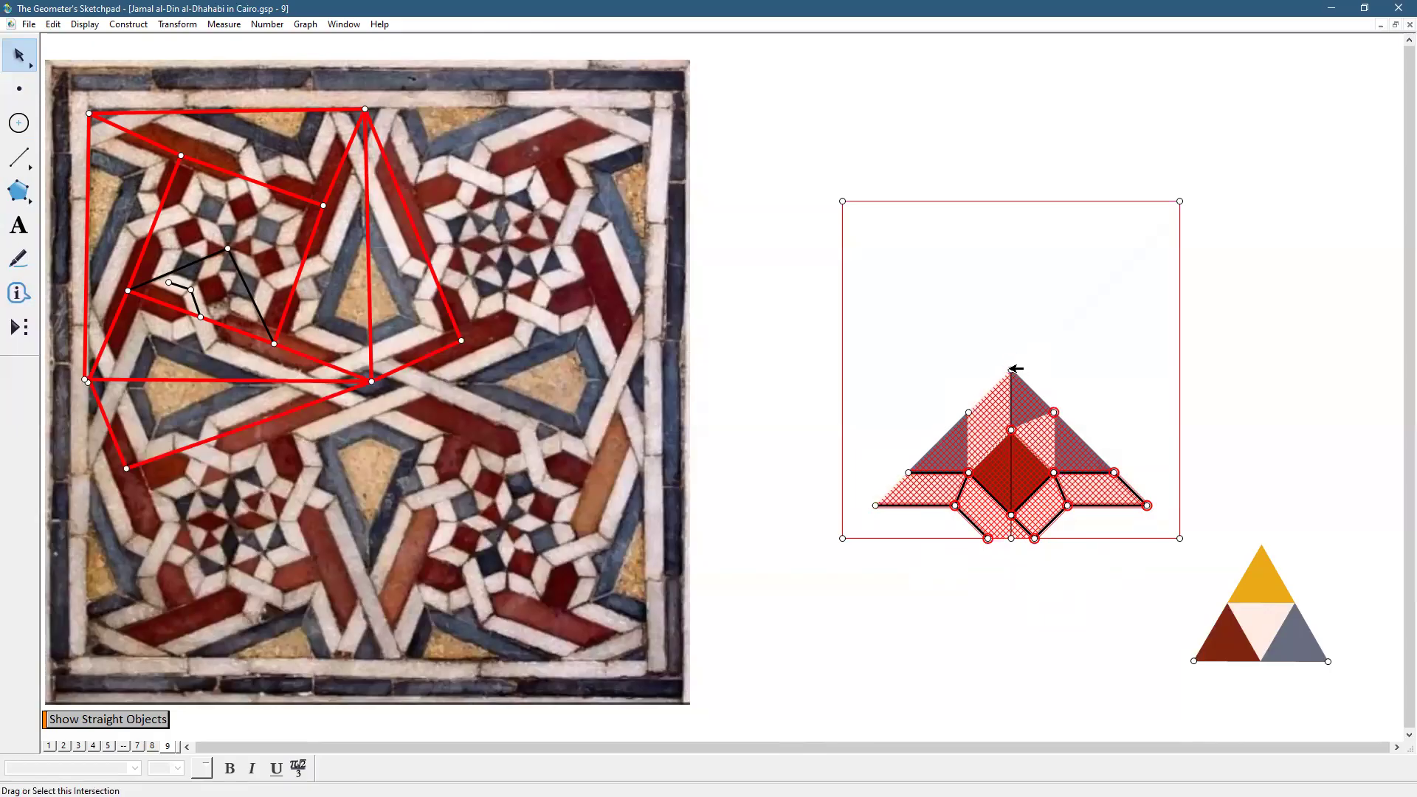
# Rotate the motif 90° about the centre three times, then select the whole rosette
pyautogui.click(177, 24)
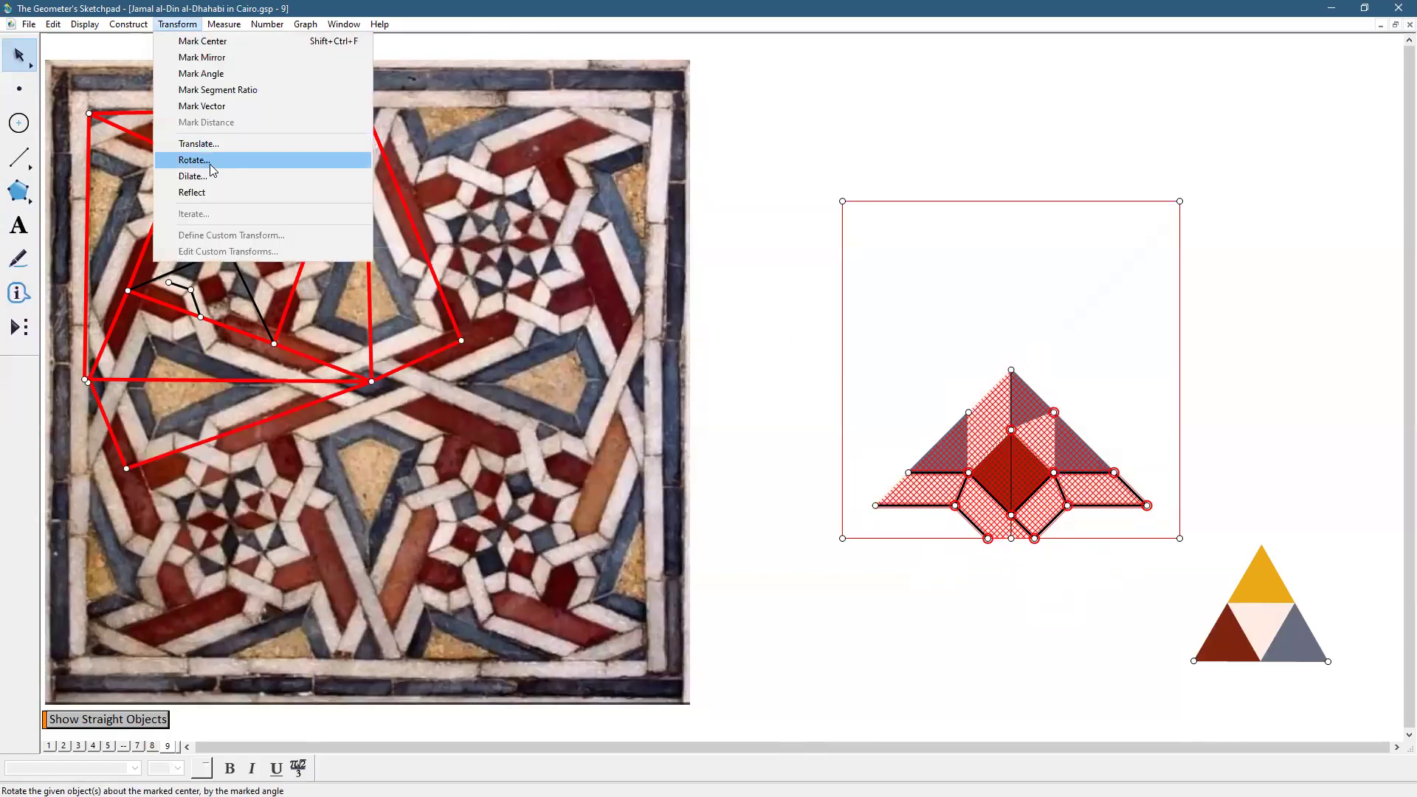
pyautogui.click(194, 160)
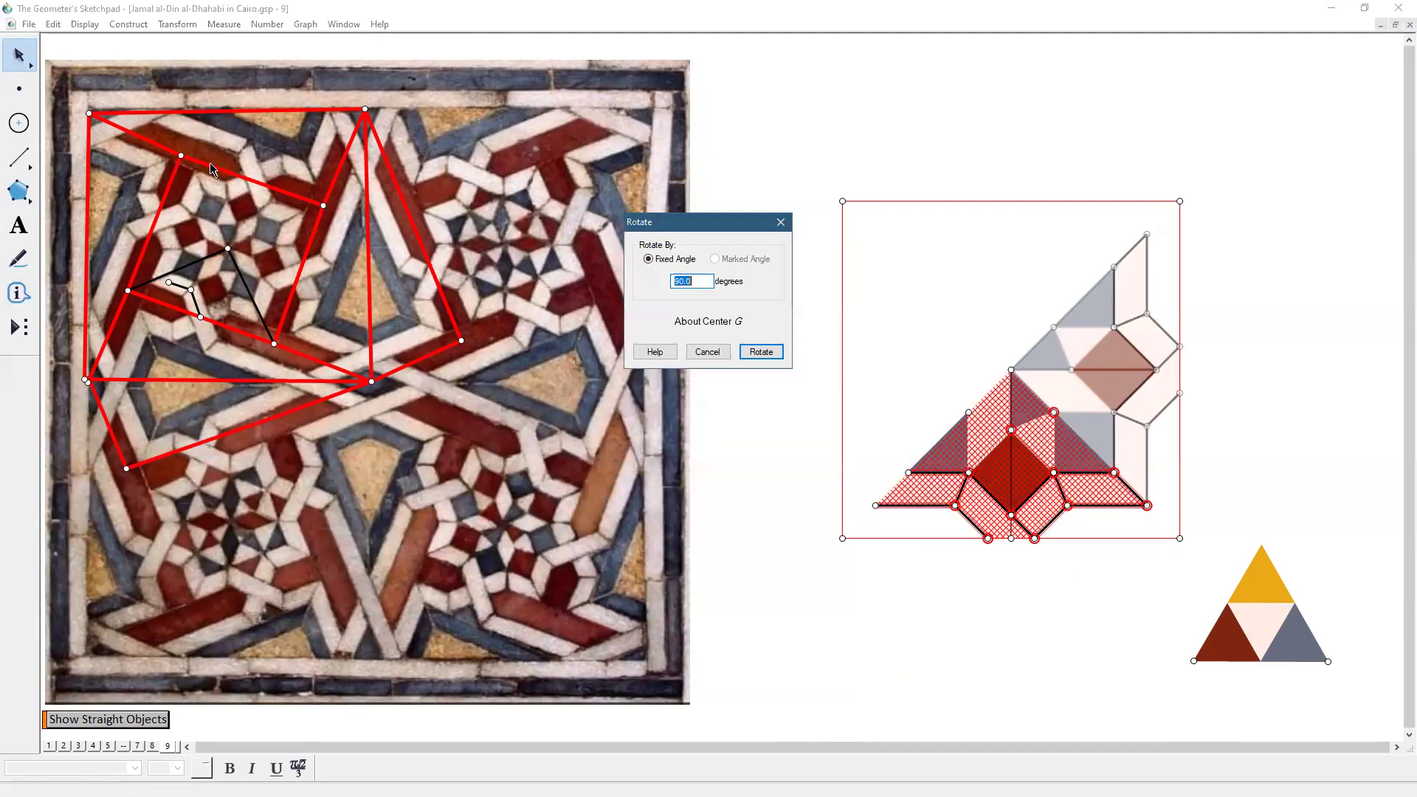
pyautogui.click(761, 352)
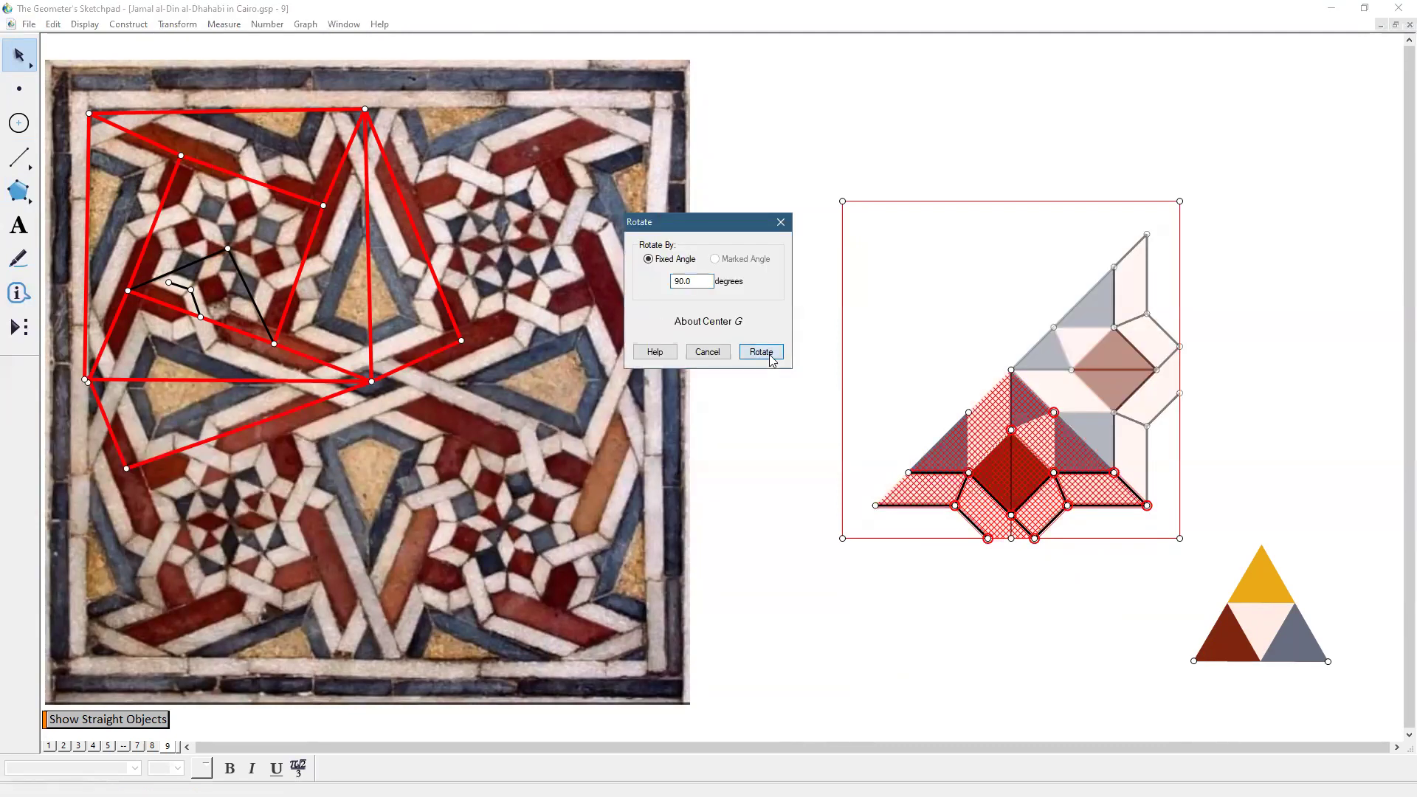
pyautogui.click(177, 24)
pyautogui.click(194, 160)
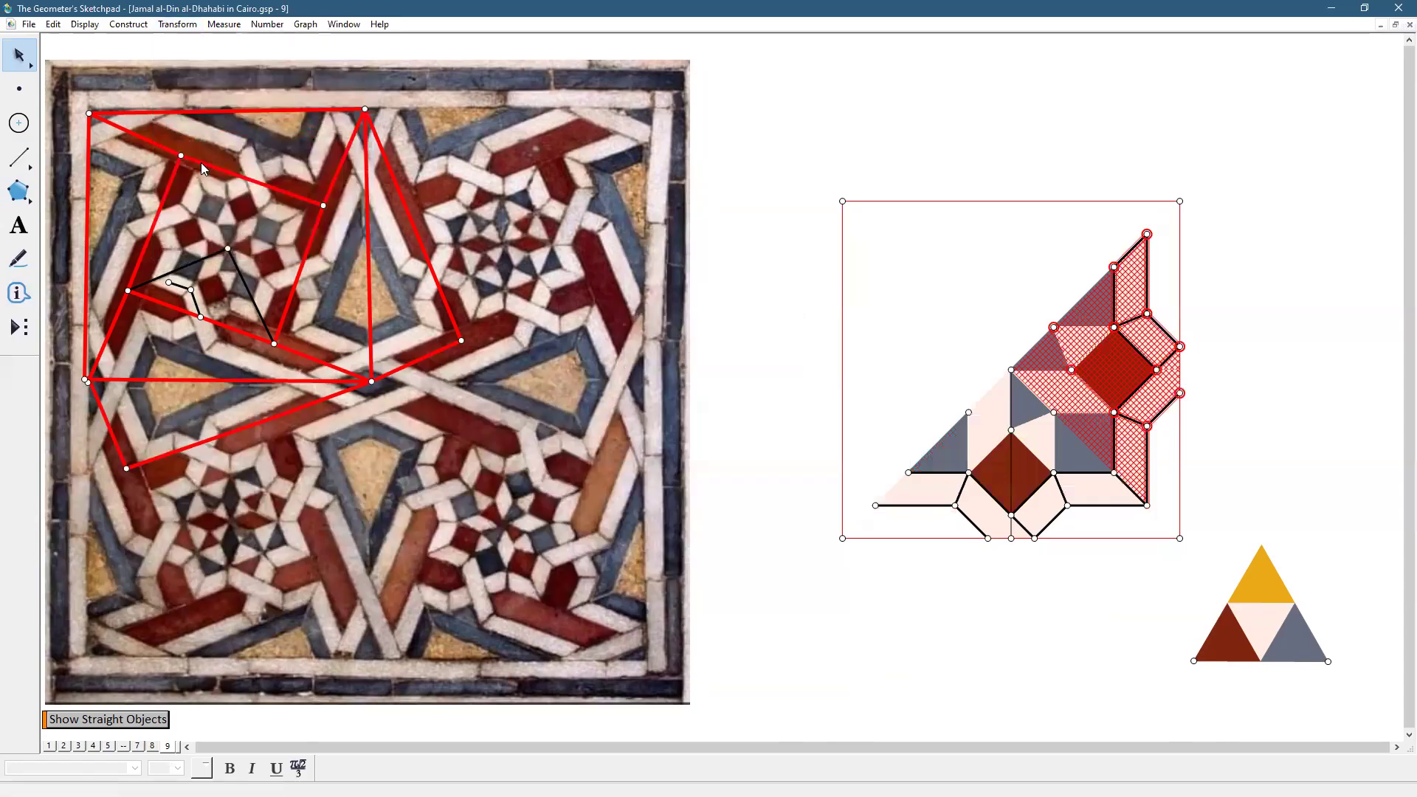
pyautogui.click(750, 354)
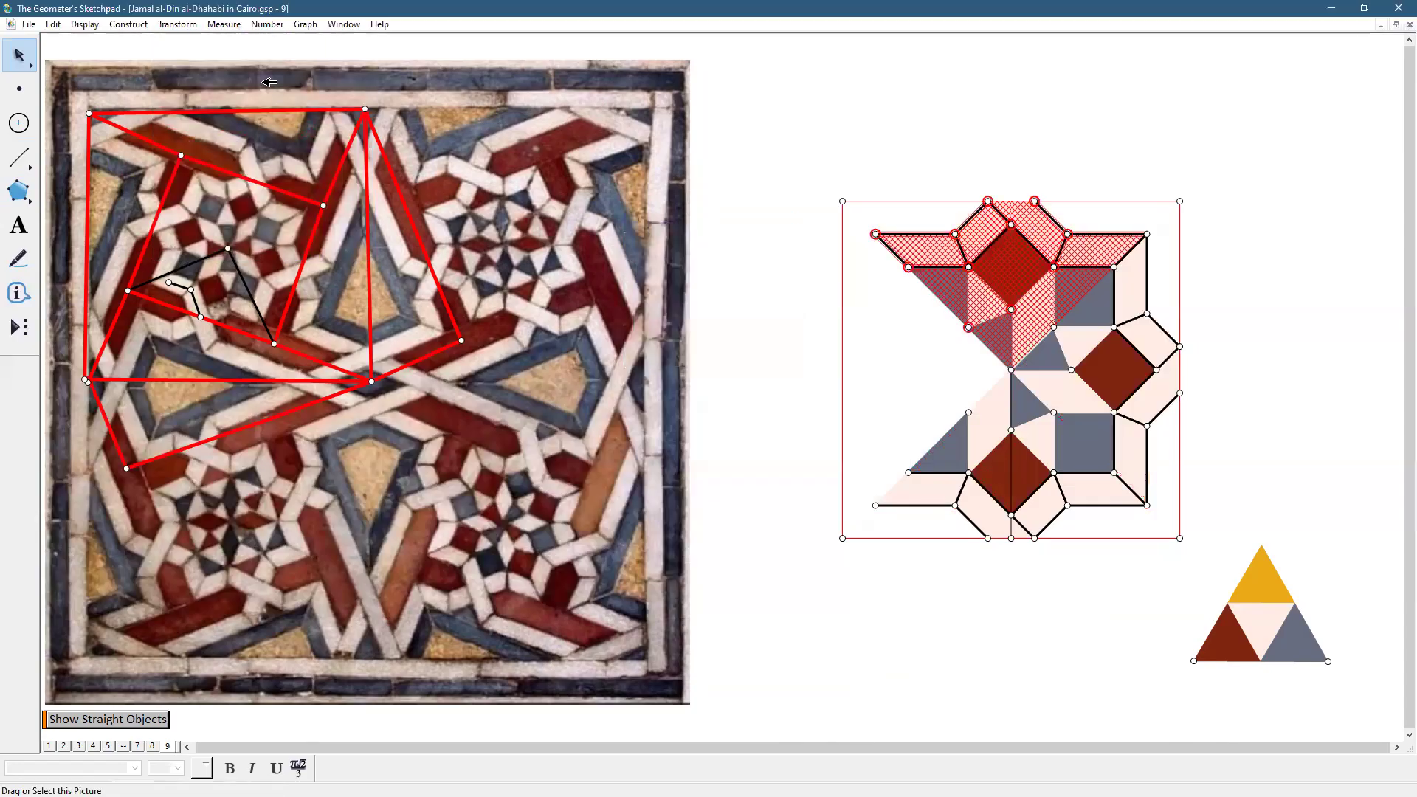
pyautogui.click(178, 24)
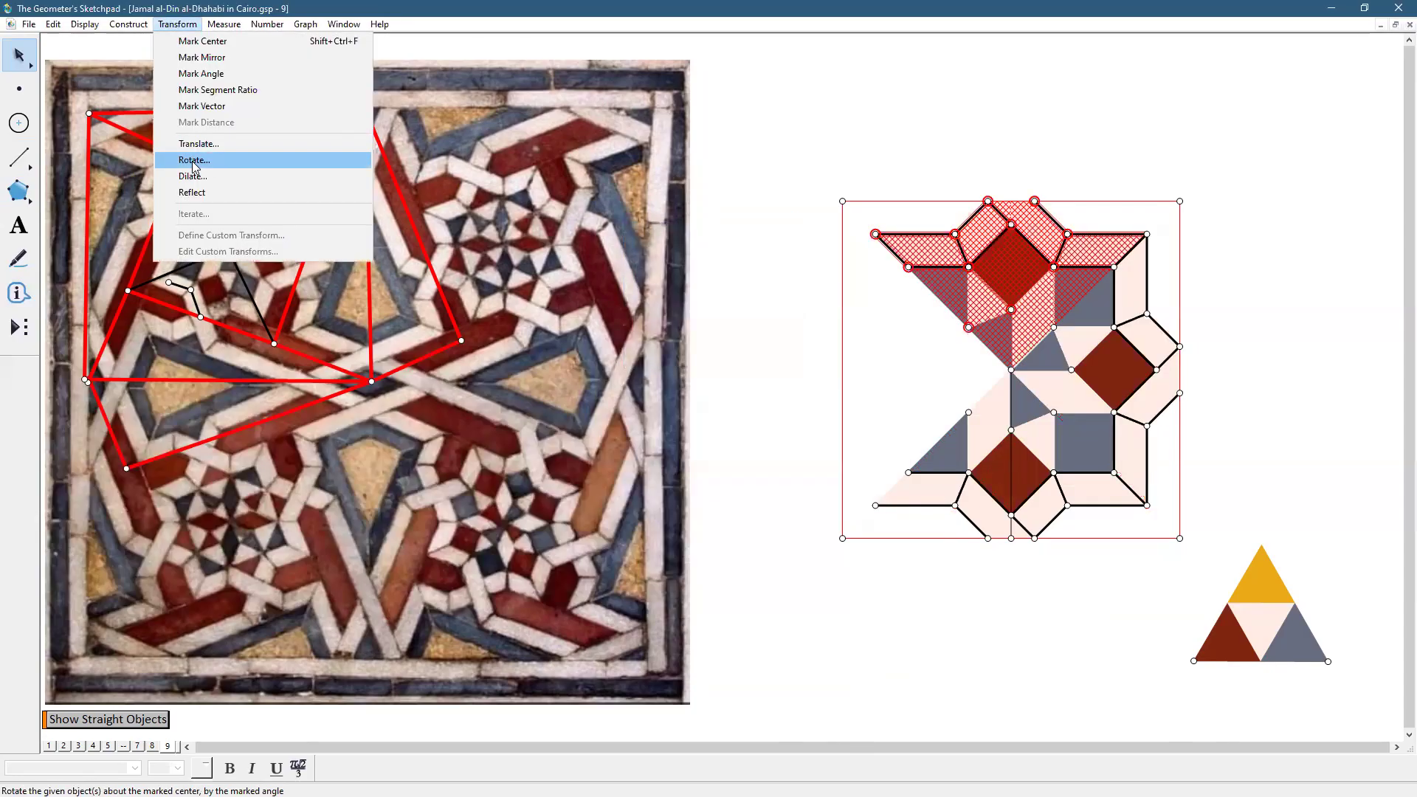
pyautogui.click(194, 161)
pyautogui.click(769, 353)
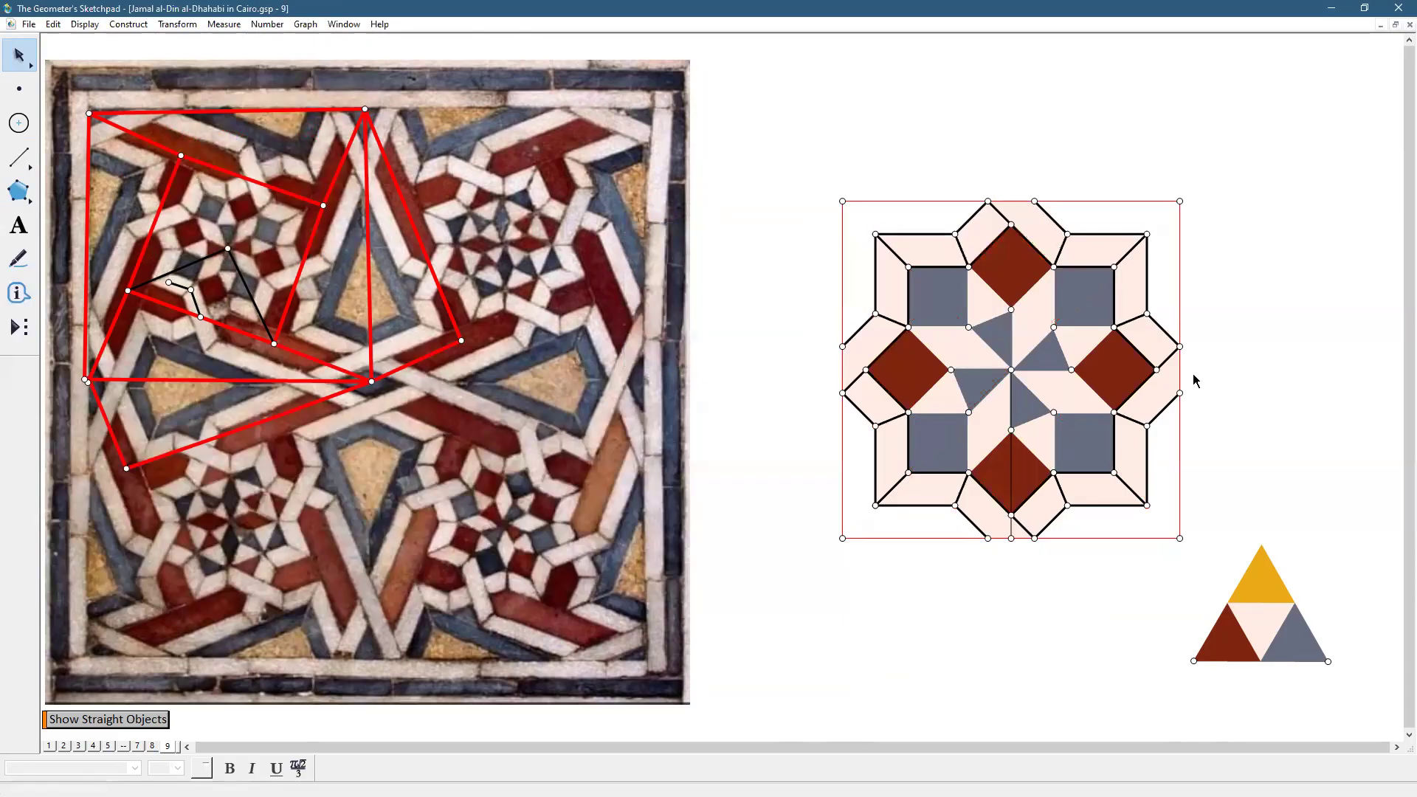
pyautogui.moveTo(794, 175)
pyautogui.mouseDown()
pyautogui.moveTo(781, 379)
pyautogui.moveTo(855, 506)
pyautogui.mouseUp()
pyautogui.moveTo(1015, 559); pyautogui.dragTo(1205, 577)
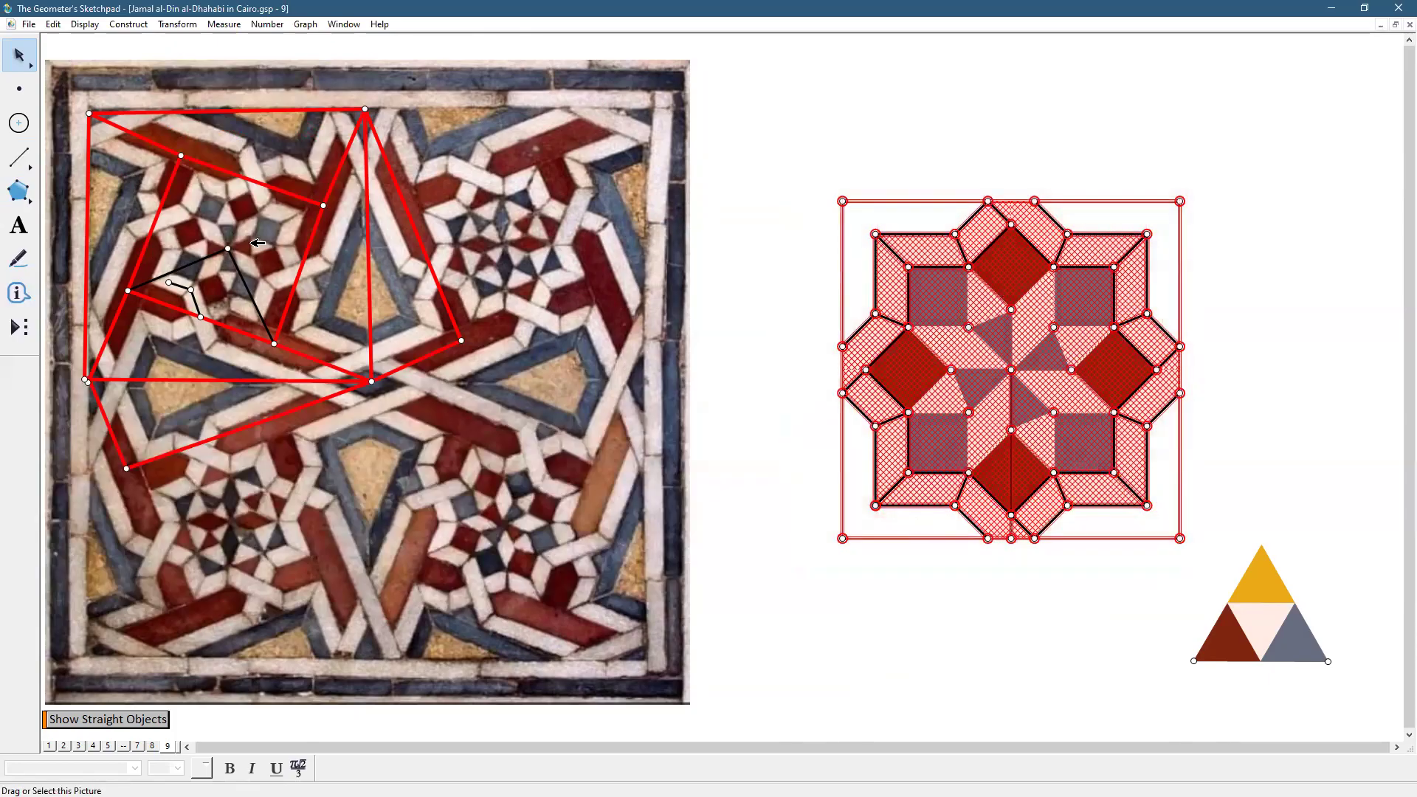
# Make the rosette's lines thin
pyautogui.click(96, 31)
pyautogui.moveTo(111, 54)
pyautogui.click(330, 83)
pyautogui.click(731, 199)
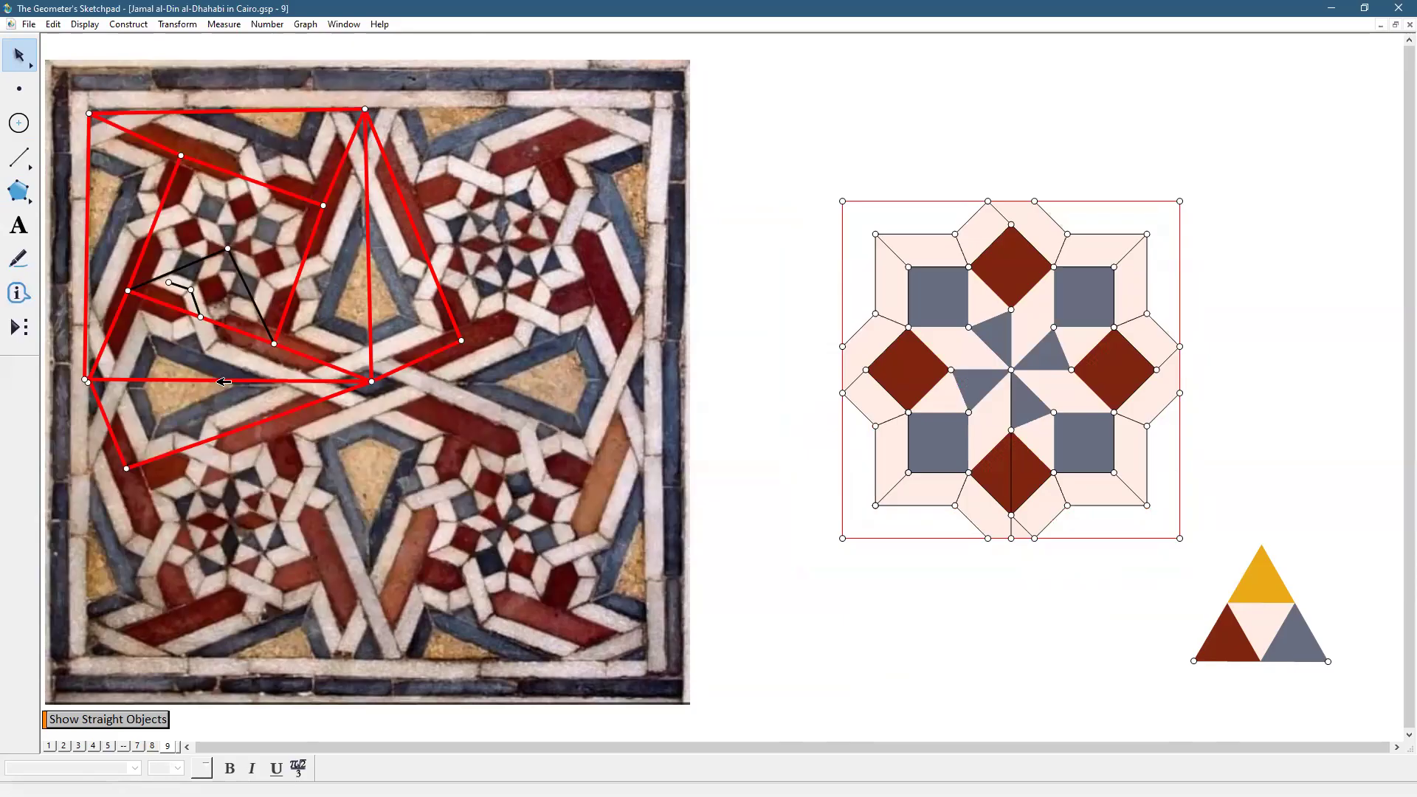
# Hide every point except the four square corners, plus the square's right, top and left edges
pyautogui.click(19, 89)
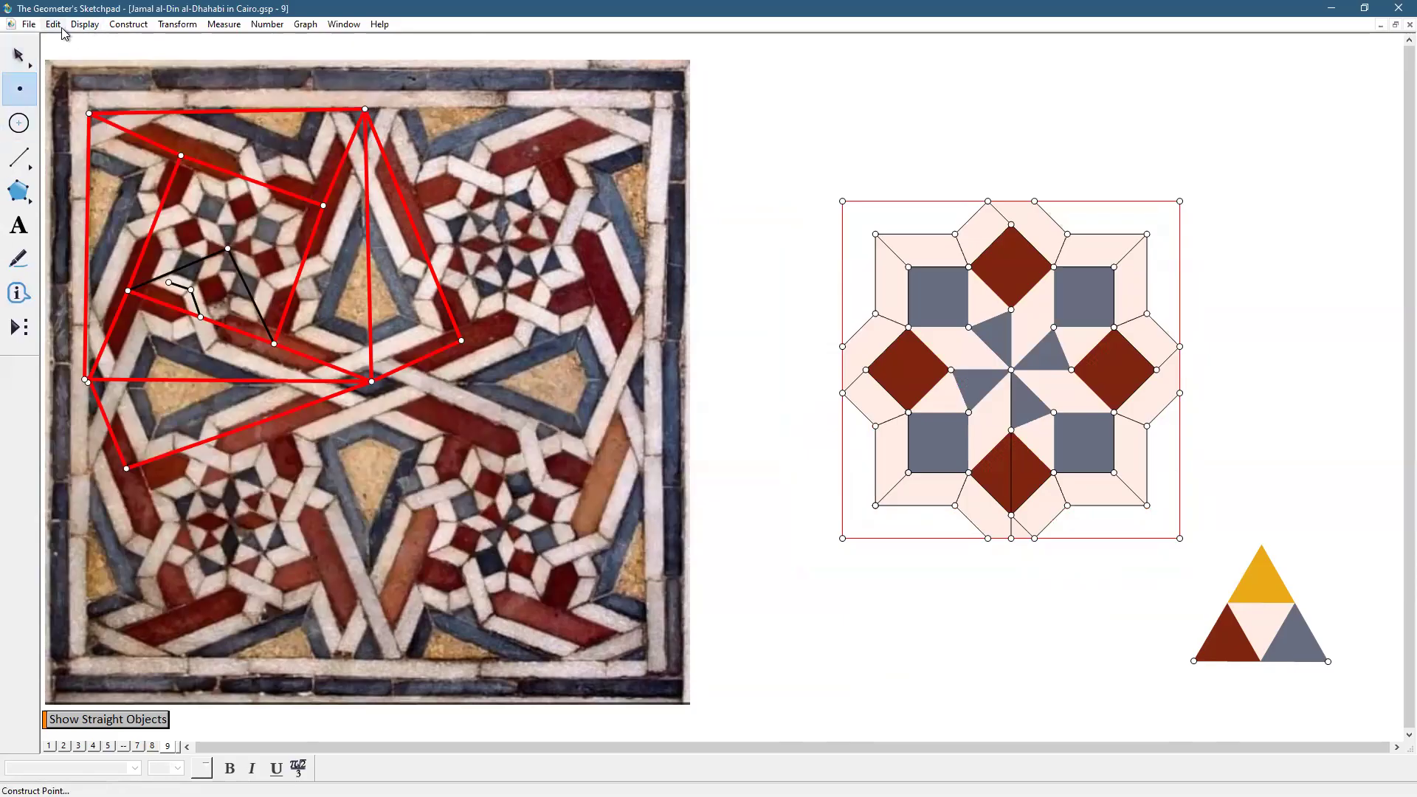
pyautogui.click(59, 28)
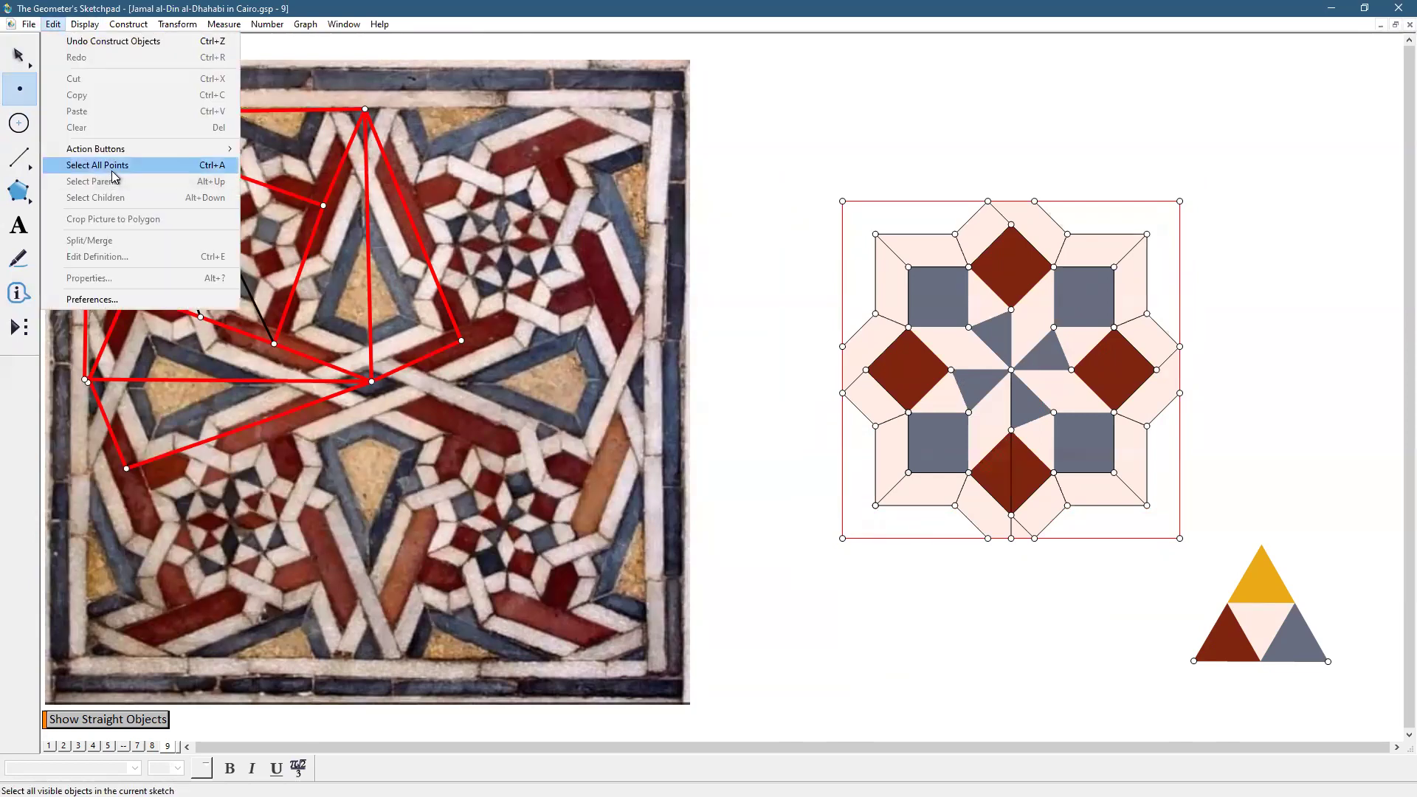
pyautogui.click(111, 165)
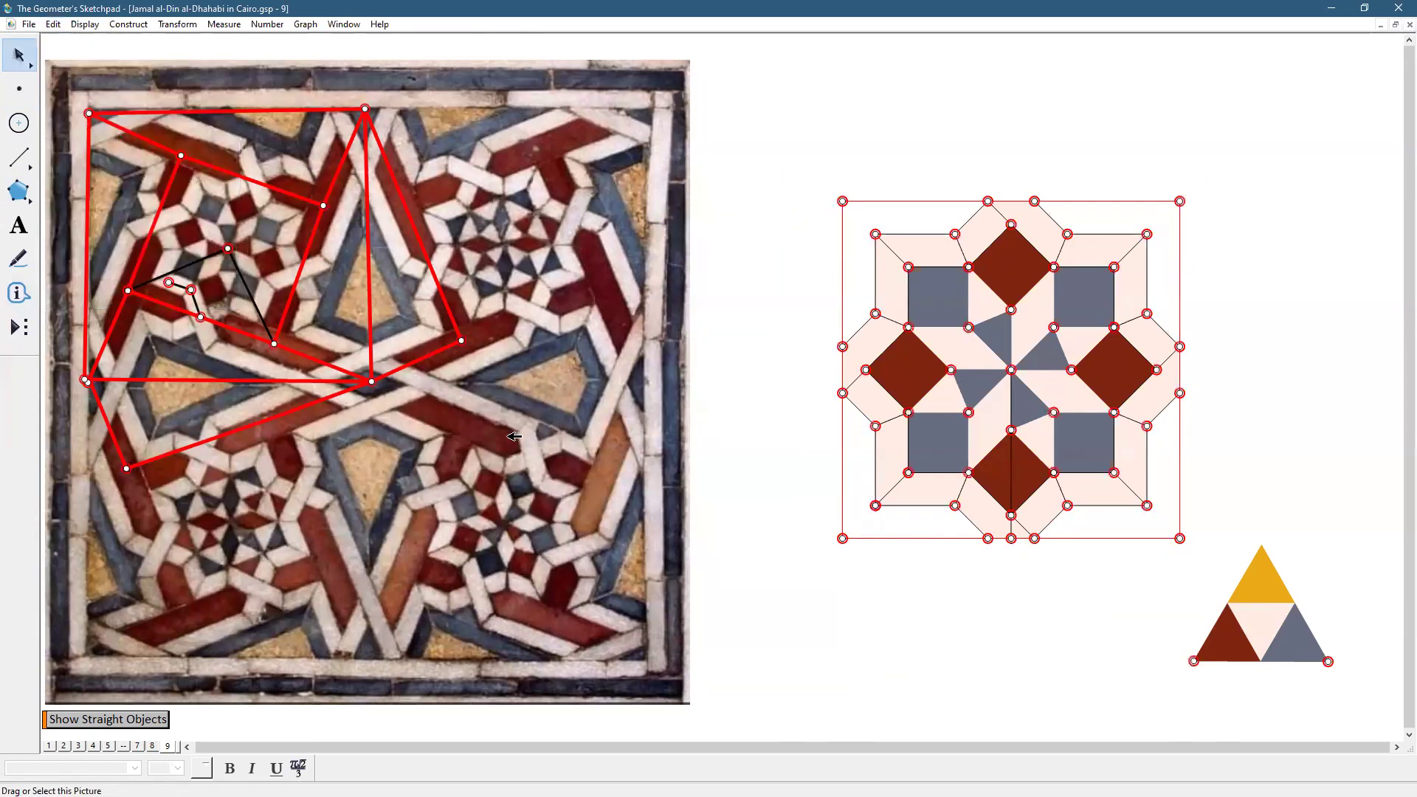
pyautogui.click(842, 538)
pyautogui.click(1179, 538)
pyautogui.click(1181, 203)
pyautogui.click(843, 201)
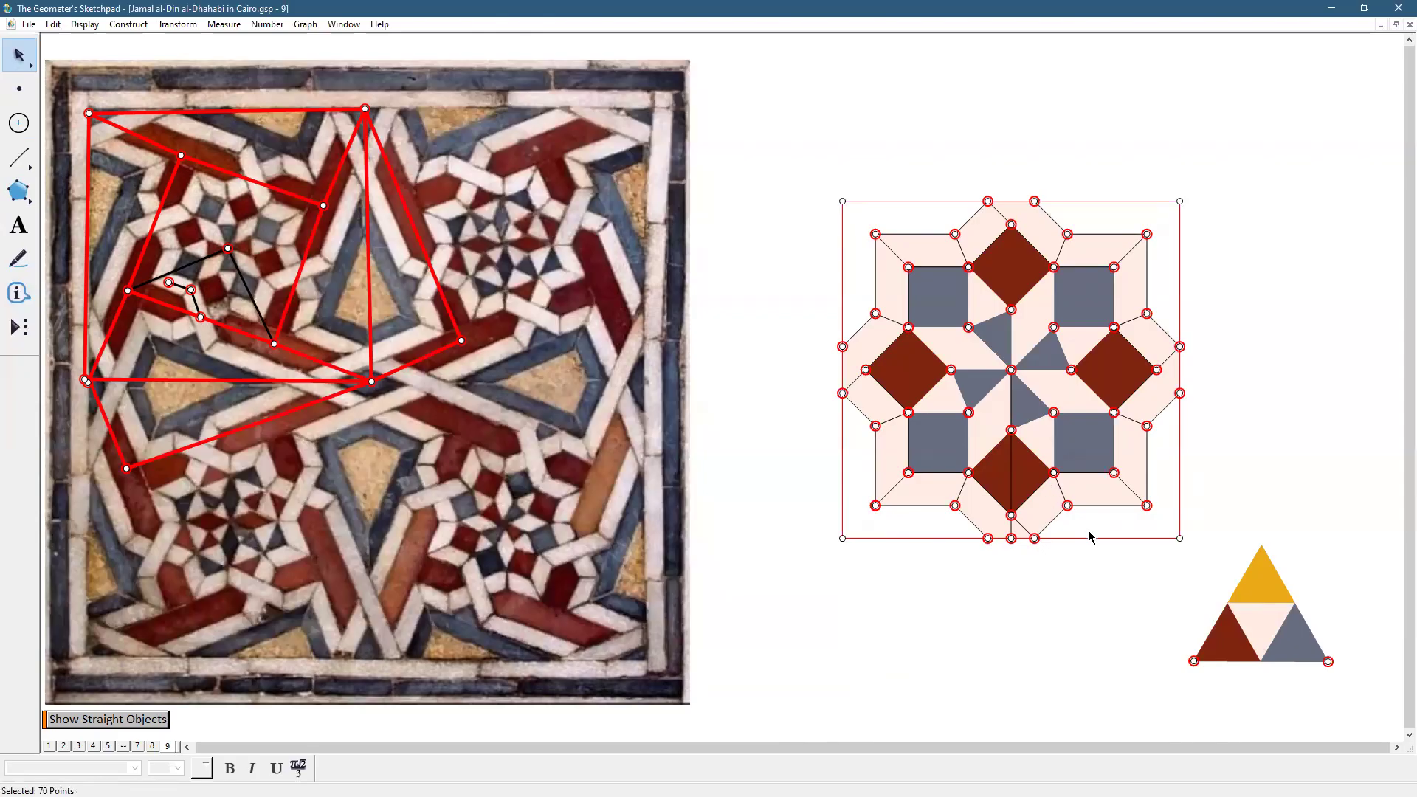
pyautogui.keyDown('shift'); pyautogui.click(1180, 453); pyautogui.keyUp('shift')
pyautogui.keyDown('shift'); pyautogui.click(1118, 200); pyautogui.keyUp('shift')
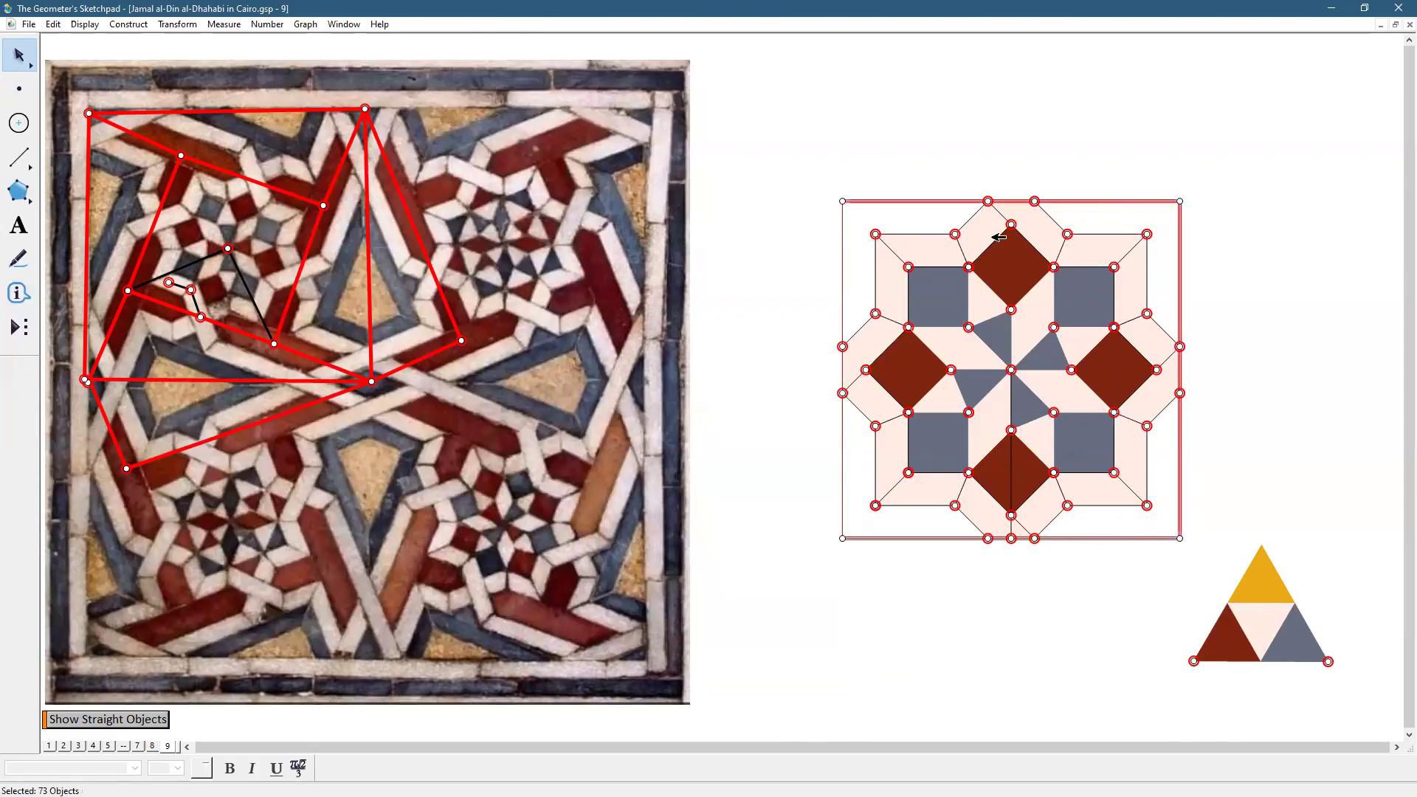
pyautogui.keyDown('shift'); pyautogui.click(843, 272); pyautogui.keyUp('shift')
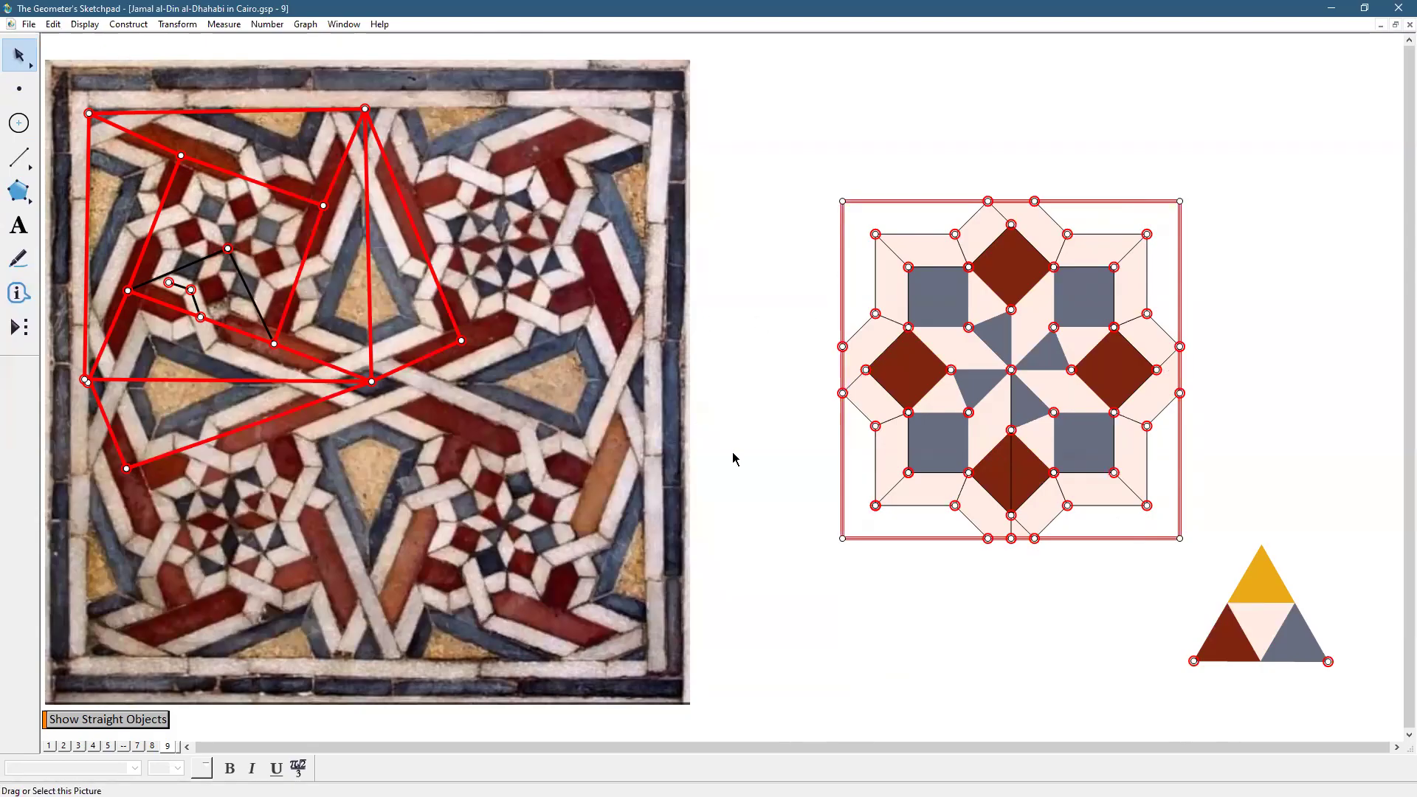
pyautogui.click(83, 25)
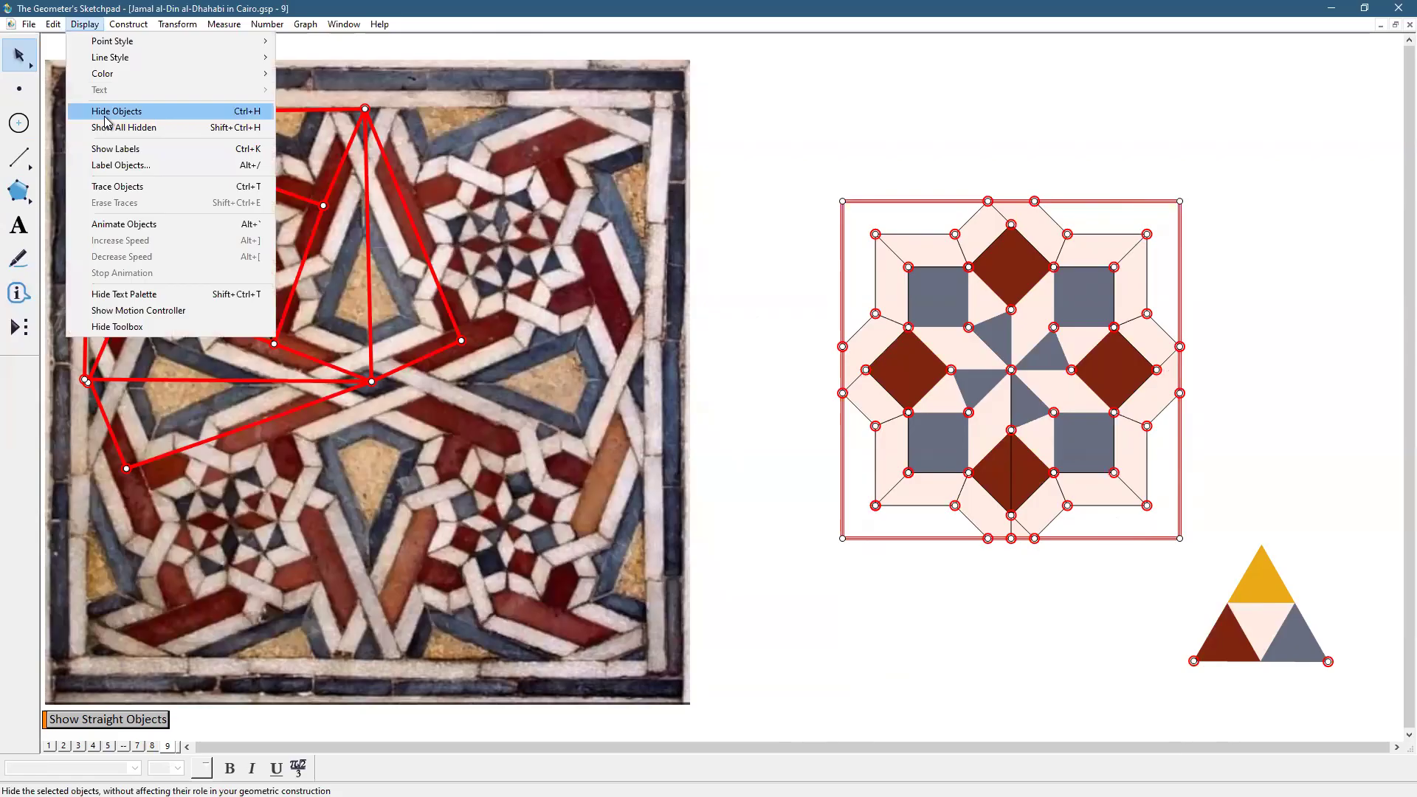
pyautogui.click(107, 112)
# Hide the vertical centre line and select the rosette with its bottom corner points
pyautogui.click(1013, 459)
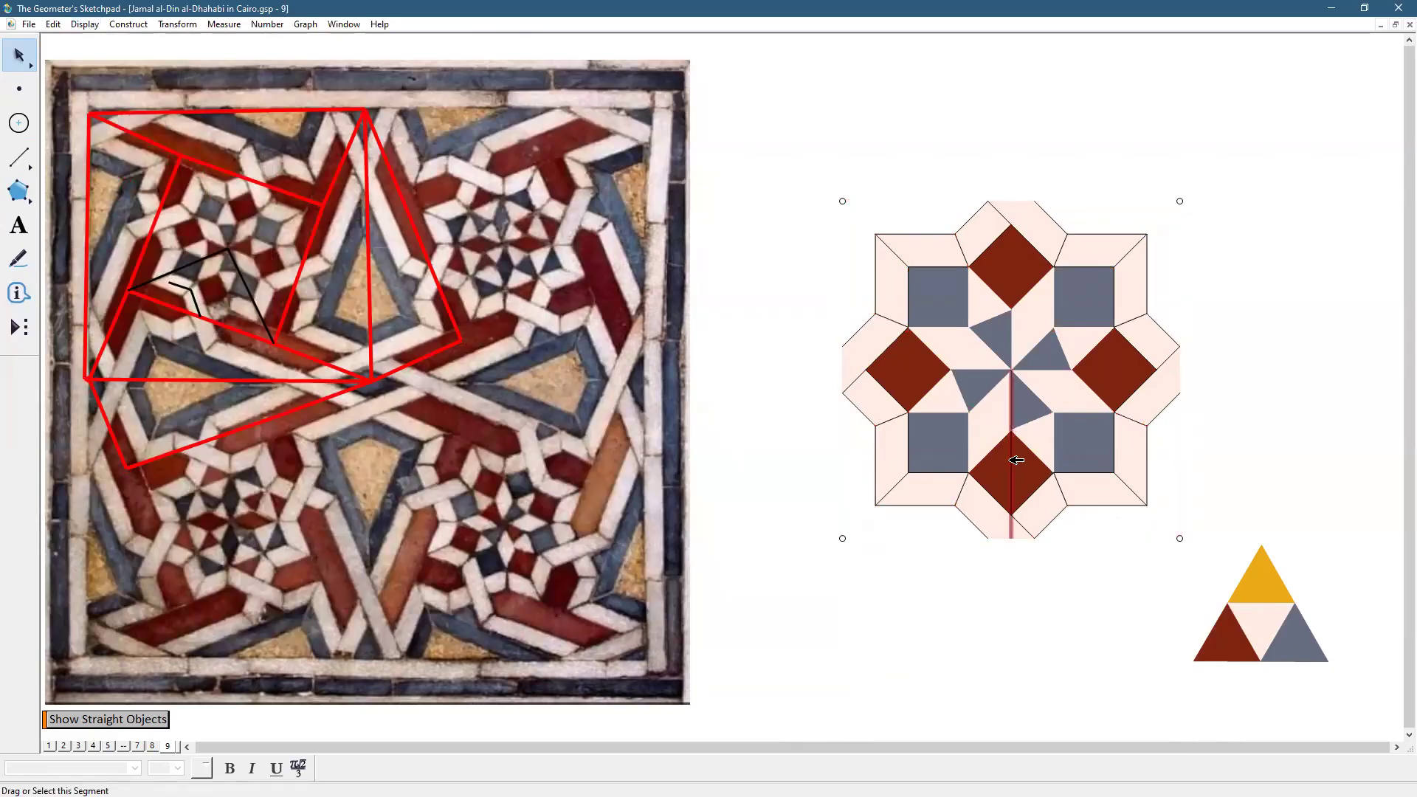
pyautogui.click(84, 24)
pyautogui.click(107, 112)
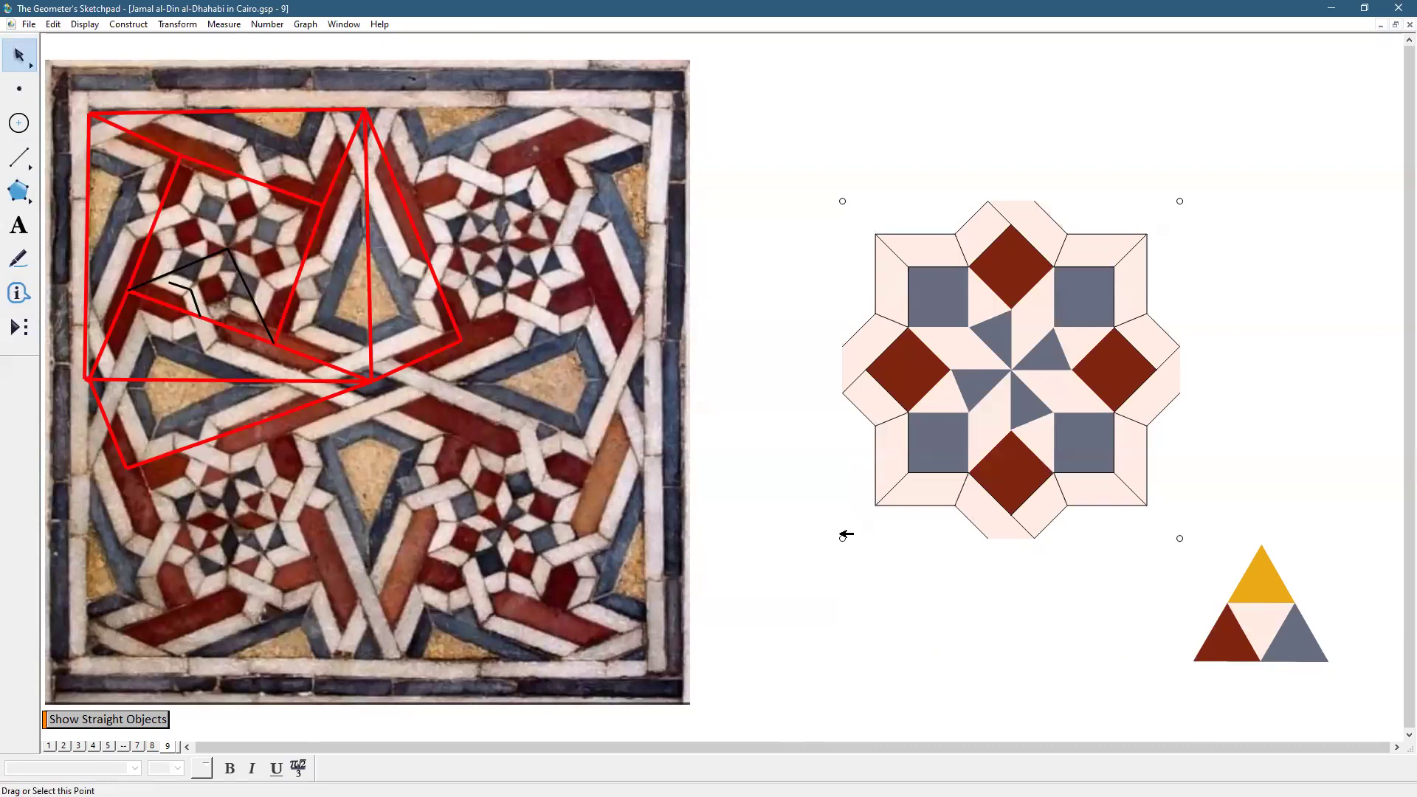
pyautogui.click(842, 538)
pyautogui.keyDown('shift'); pyautogui.click(1181, 538); pyautogui.keyUp('shift')
pyautogui.moveTo(777, 147)
pyautogui.mouseDown()
pyautogui.moveTo(972, 550)
pyautogui.moveTo(1202, 559)
pyautogui.mouseUp()
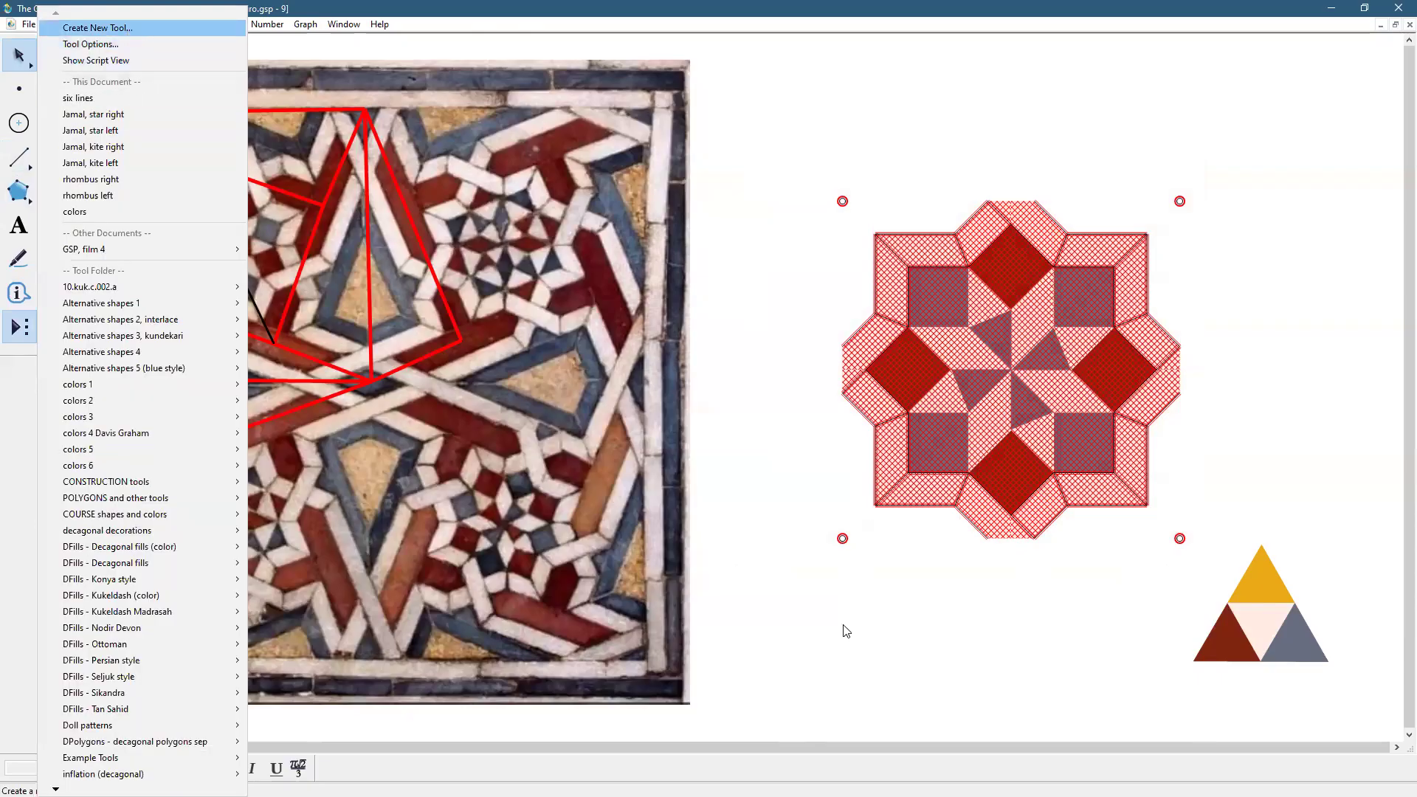
# Save the selected rosette as a custom tool called 'star decorated'
pyautogui.press('Return')
pyautogui.write('star decorated')
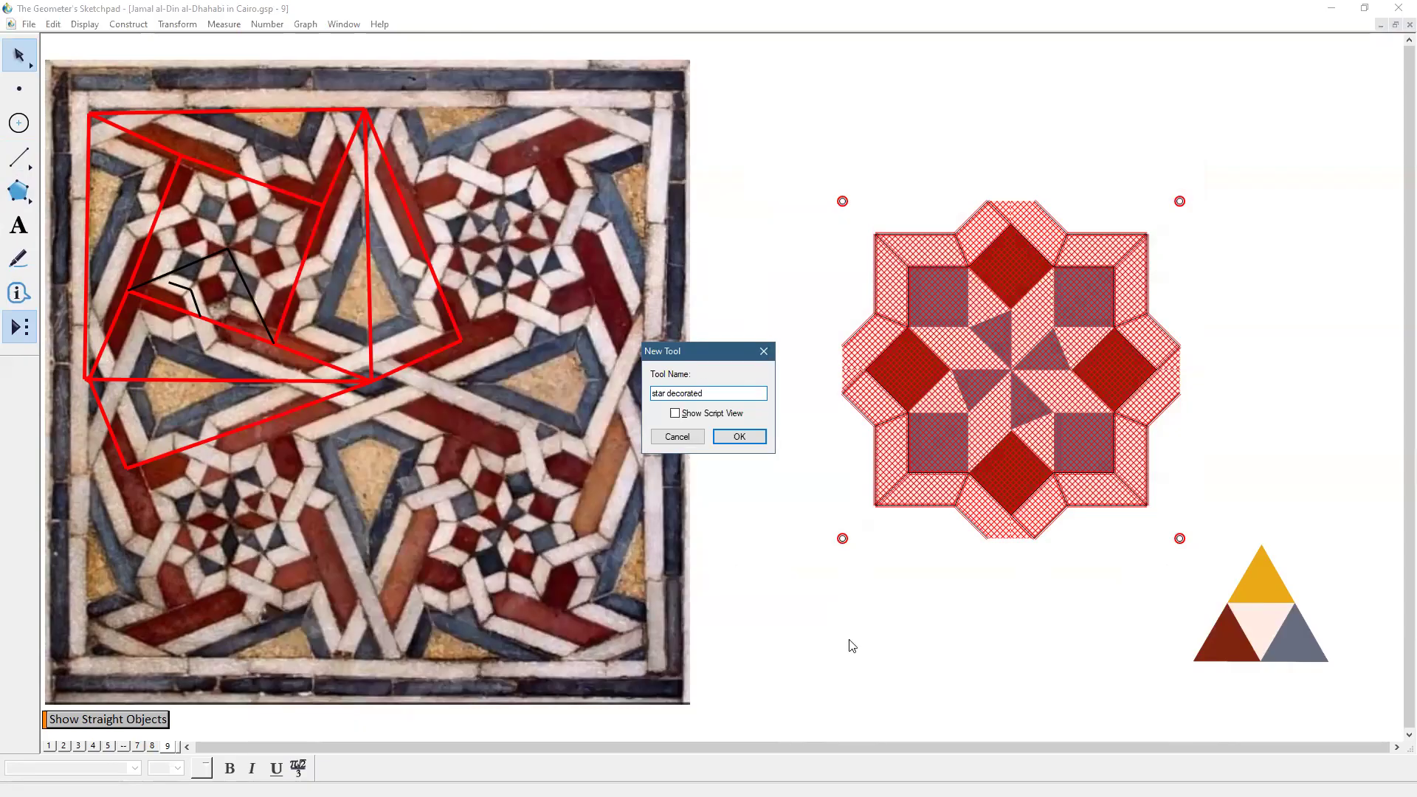
pyautogui.click(724, 440)
pyautogui.click(926, 620)
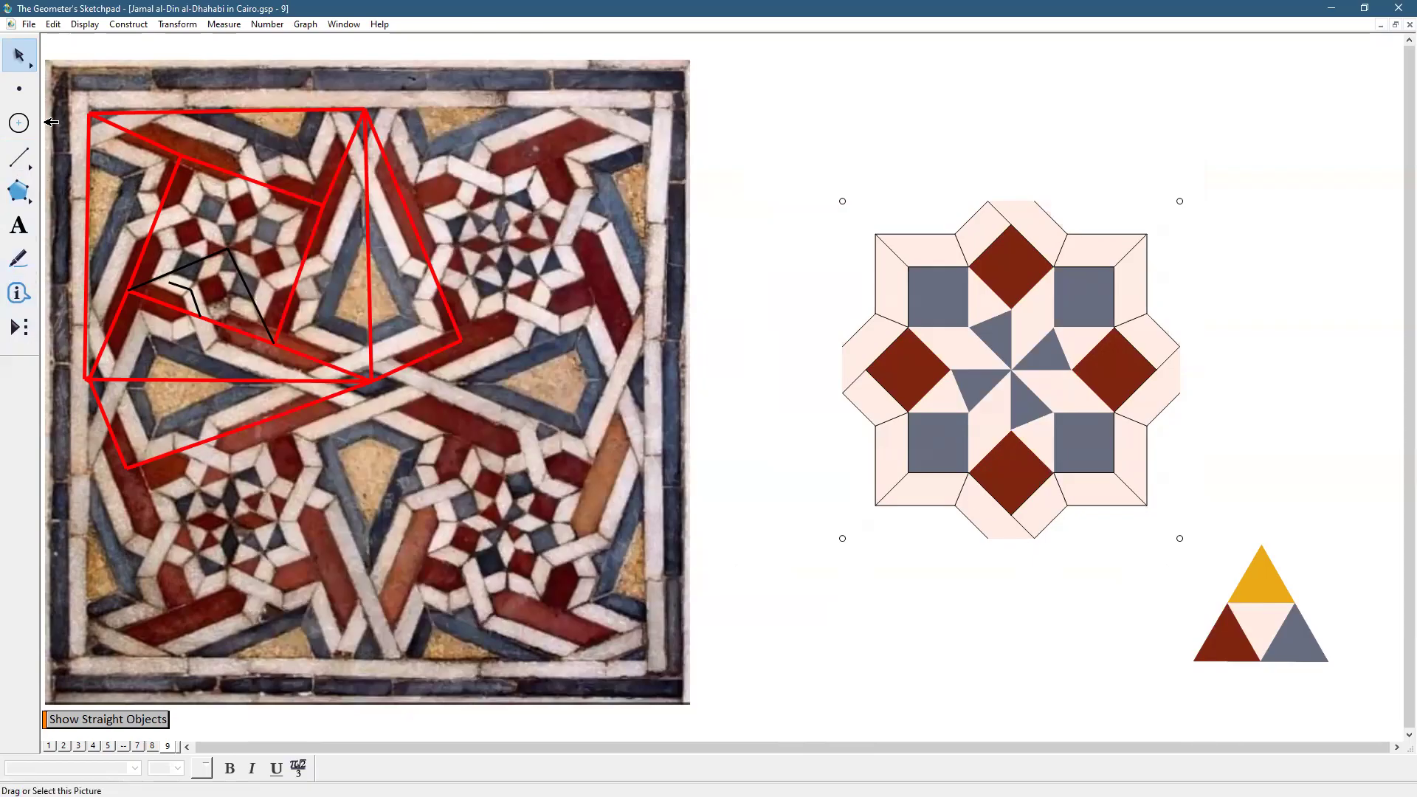
# Add a blank page 10 to the document
pyautogui.click(29, 26)
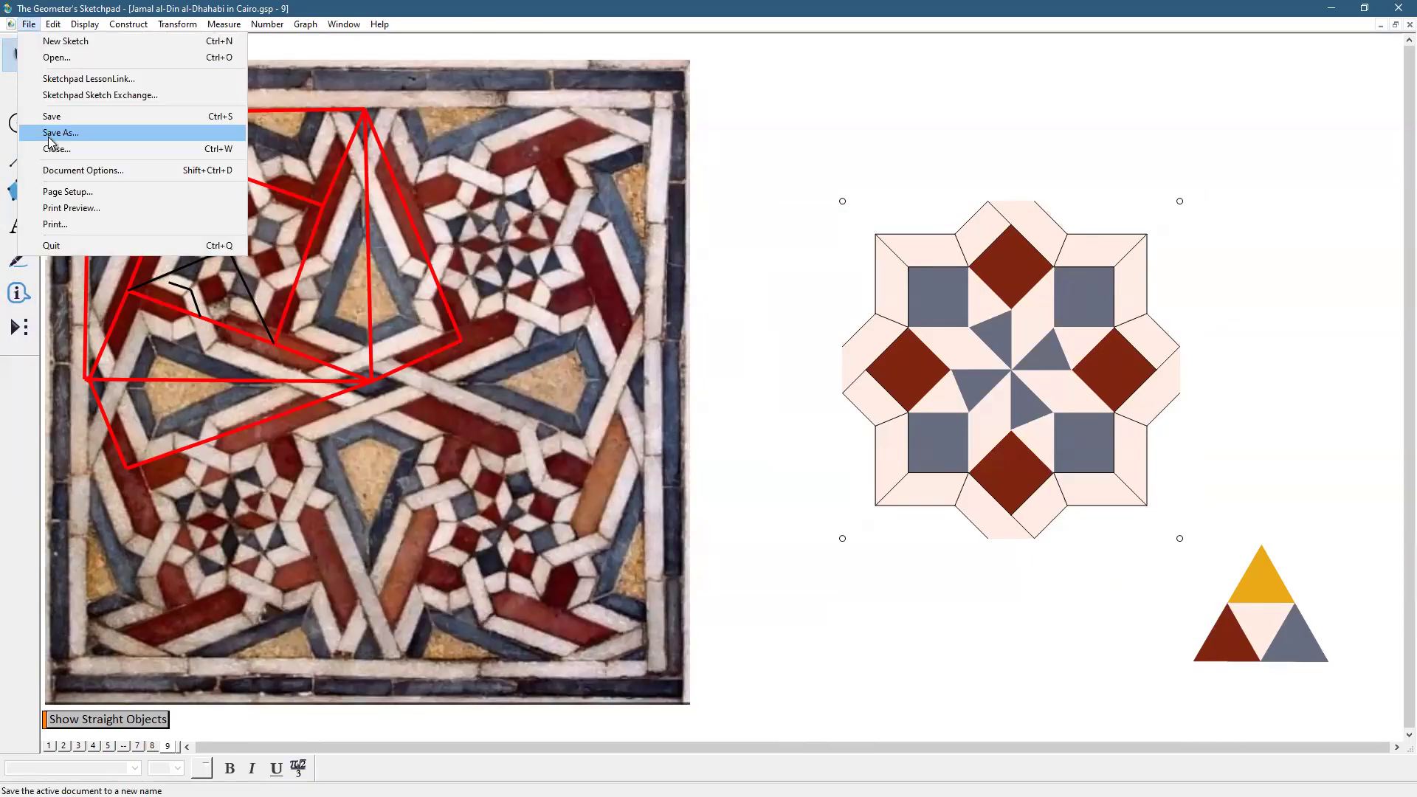
pyautogui.click(65, 174)
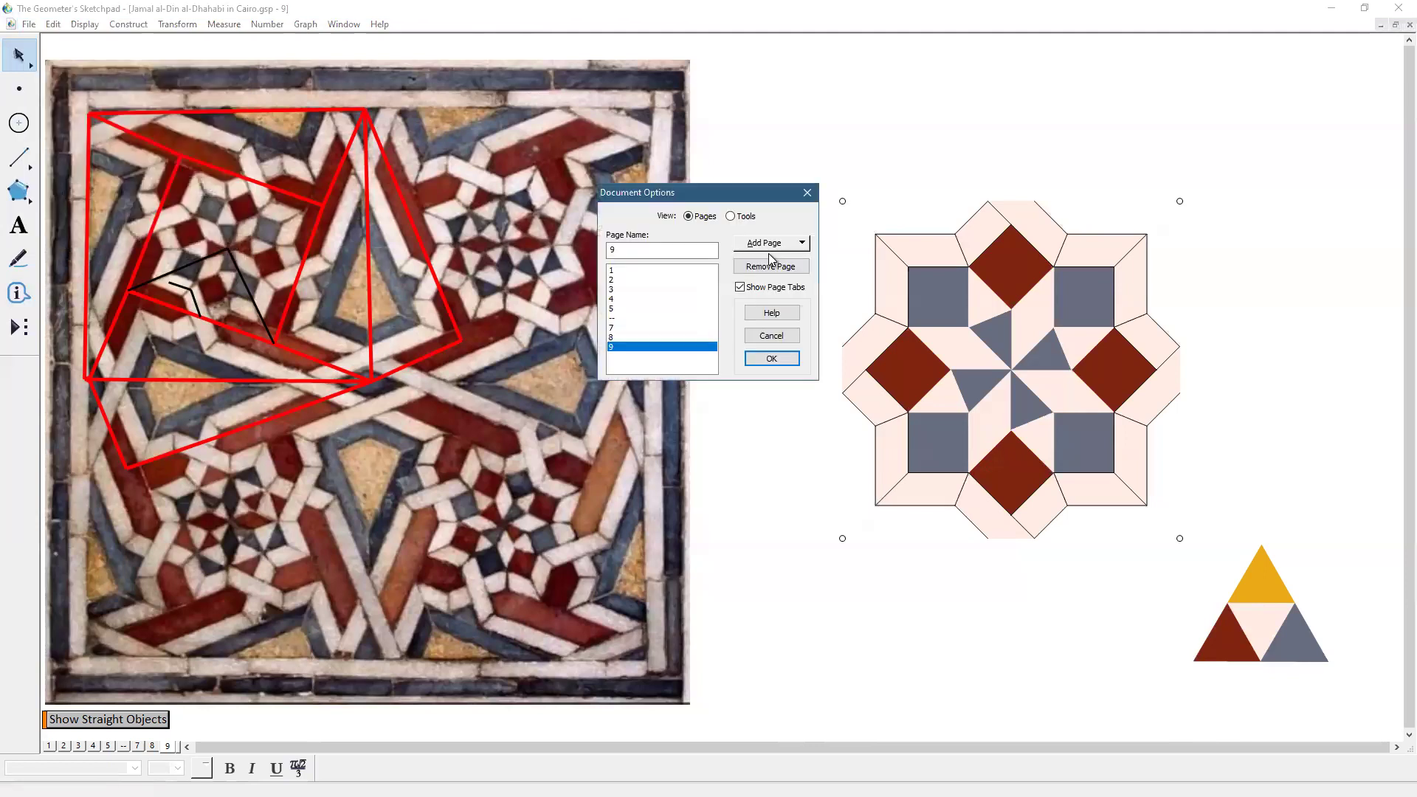
pyautogui.click(775, 245)
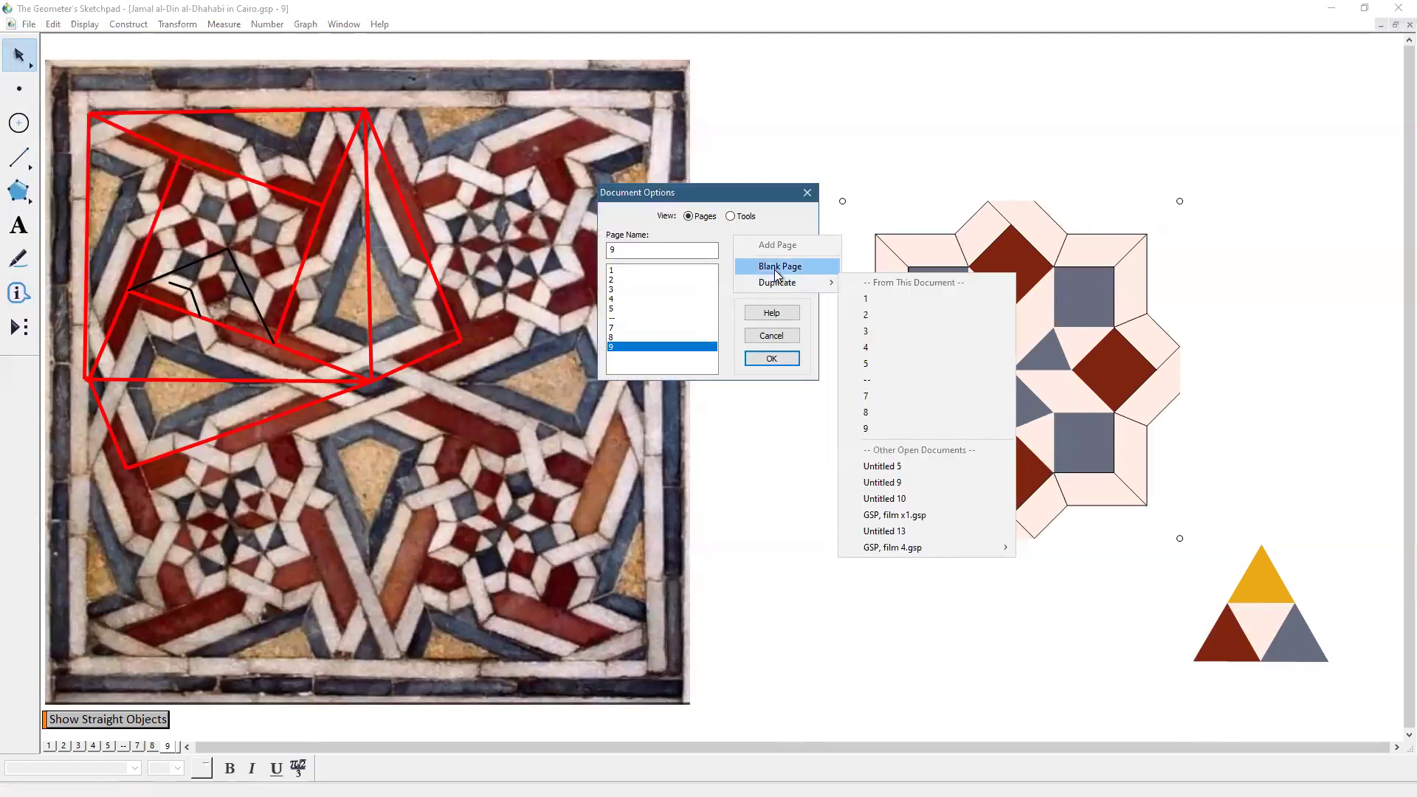
pyautogui.click(776, 269)
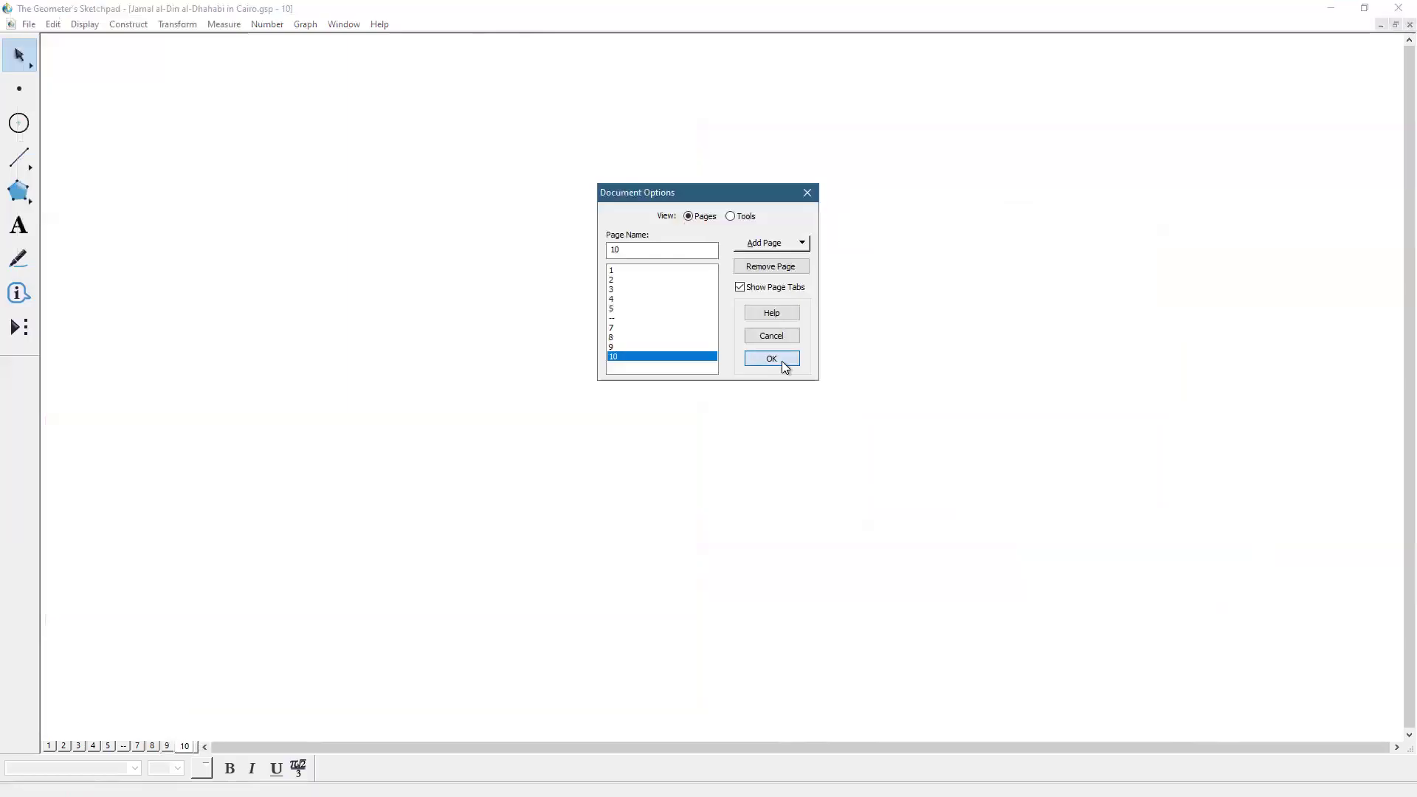
pyautogui.click(771, 359)
# Pick the star decorated tool and set the first rosette's starting point
pyautogui.click(17, 329)
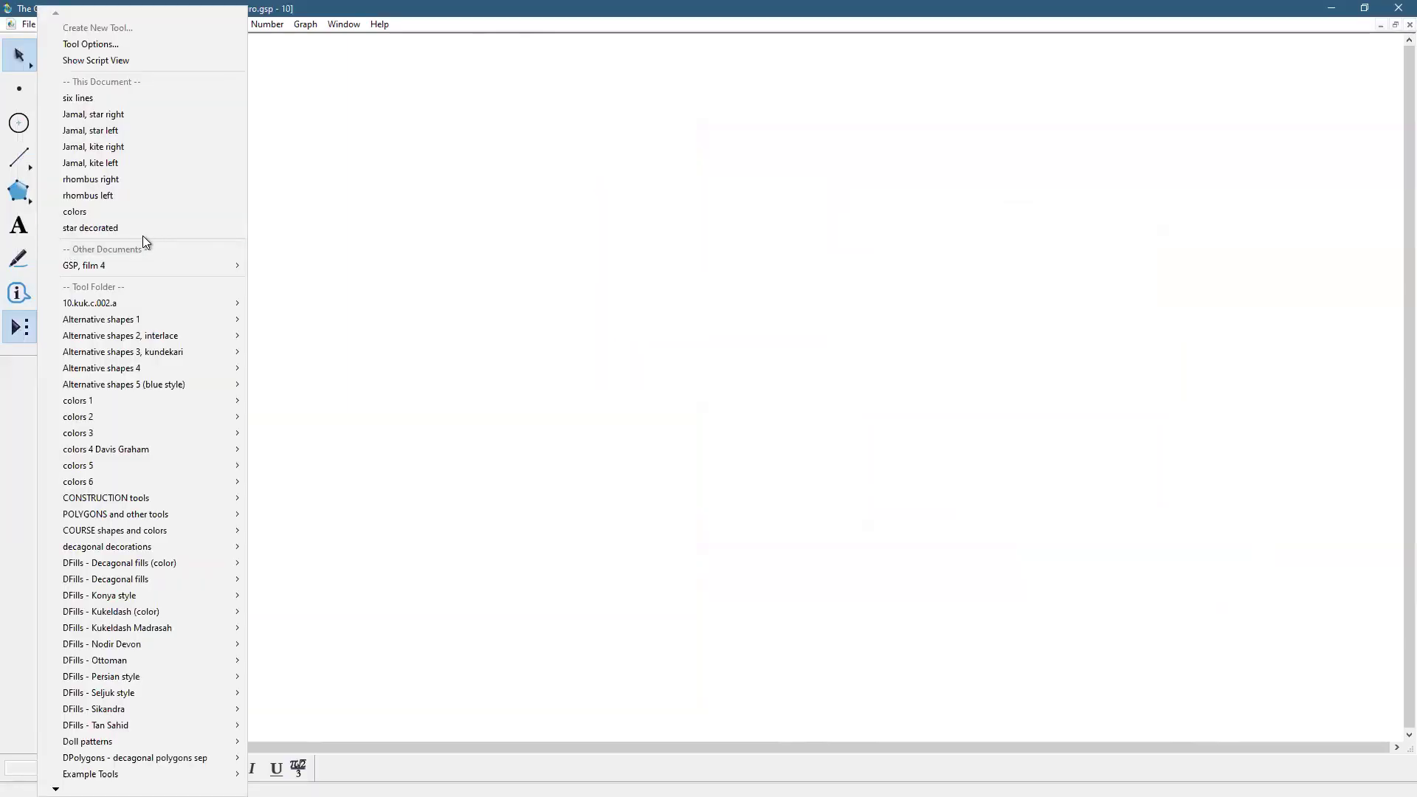
pyautogui.click(139, 228)
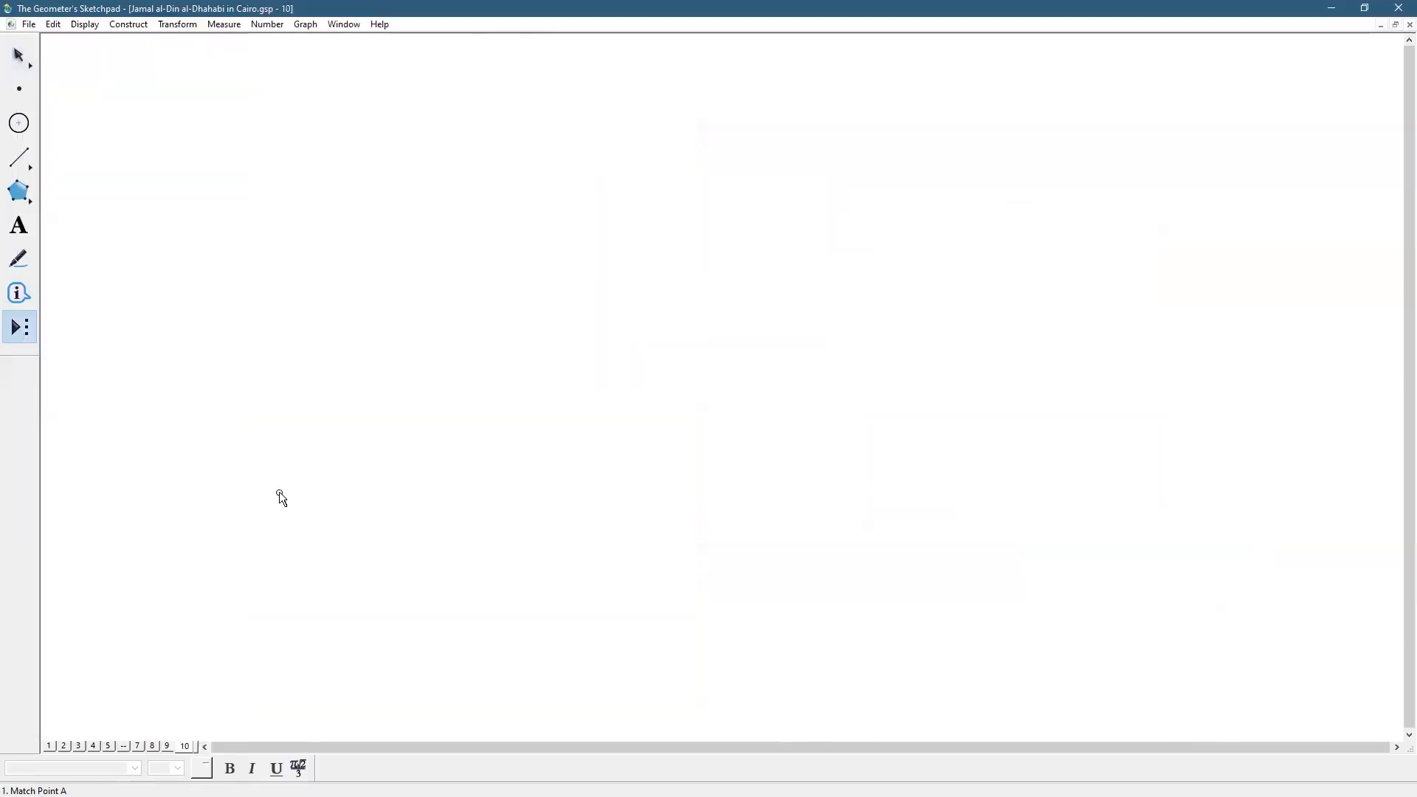
pyautogui.click(254, 471)
# Stamp four star decorated rosettes edge to edge in a 2×2 grid
pyautogui.click(498, 471)
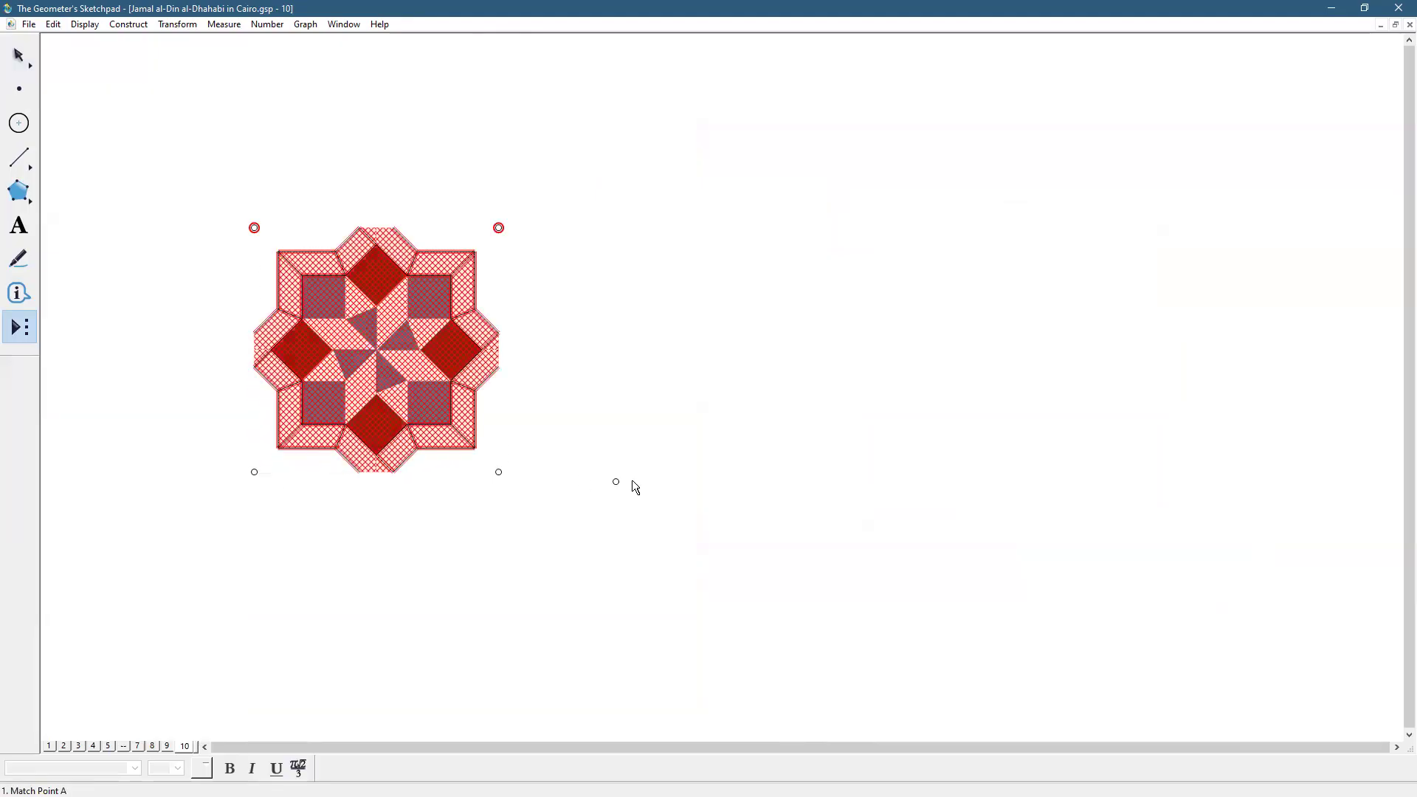
pyautogui.press('Escape')
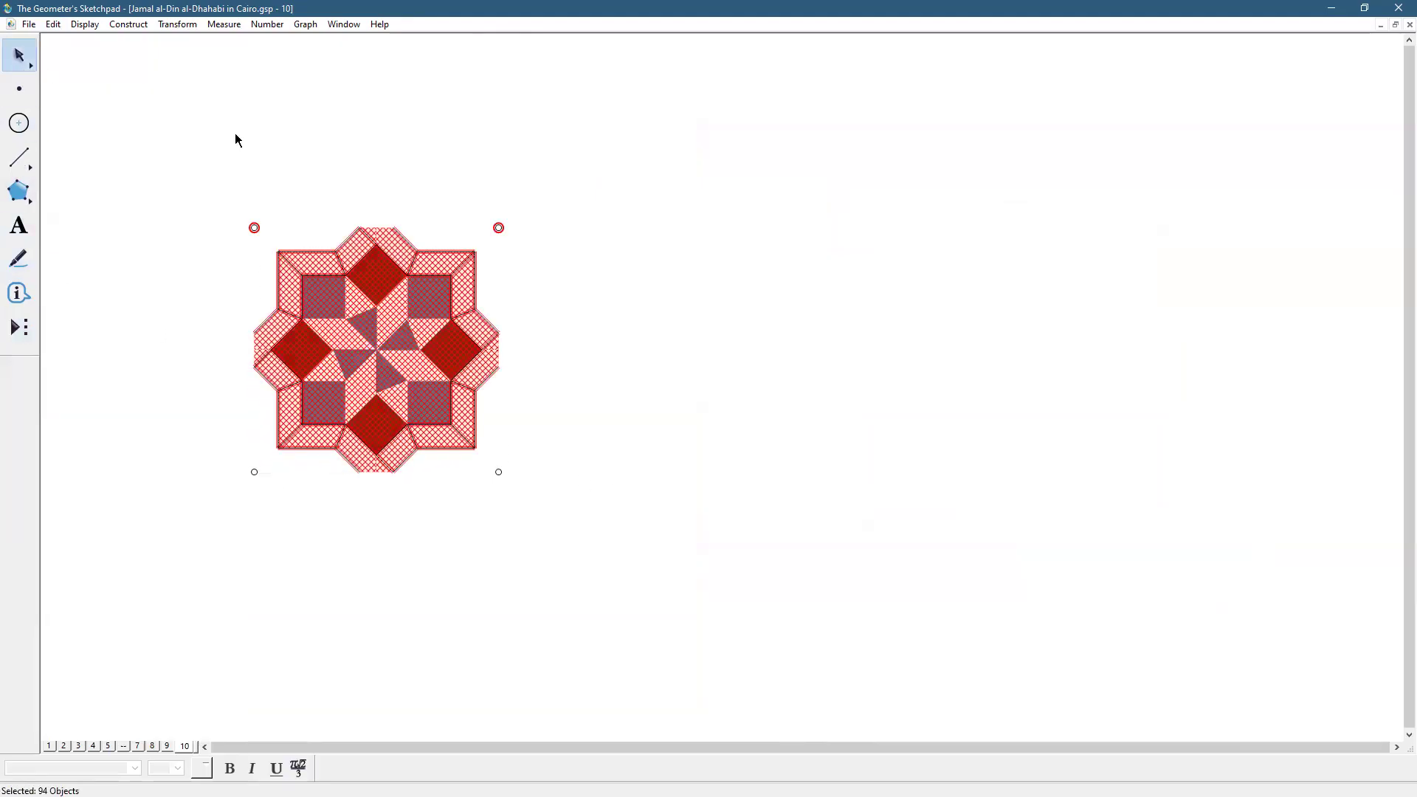
pyautogui.press('Escape')
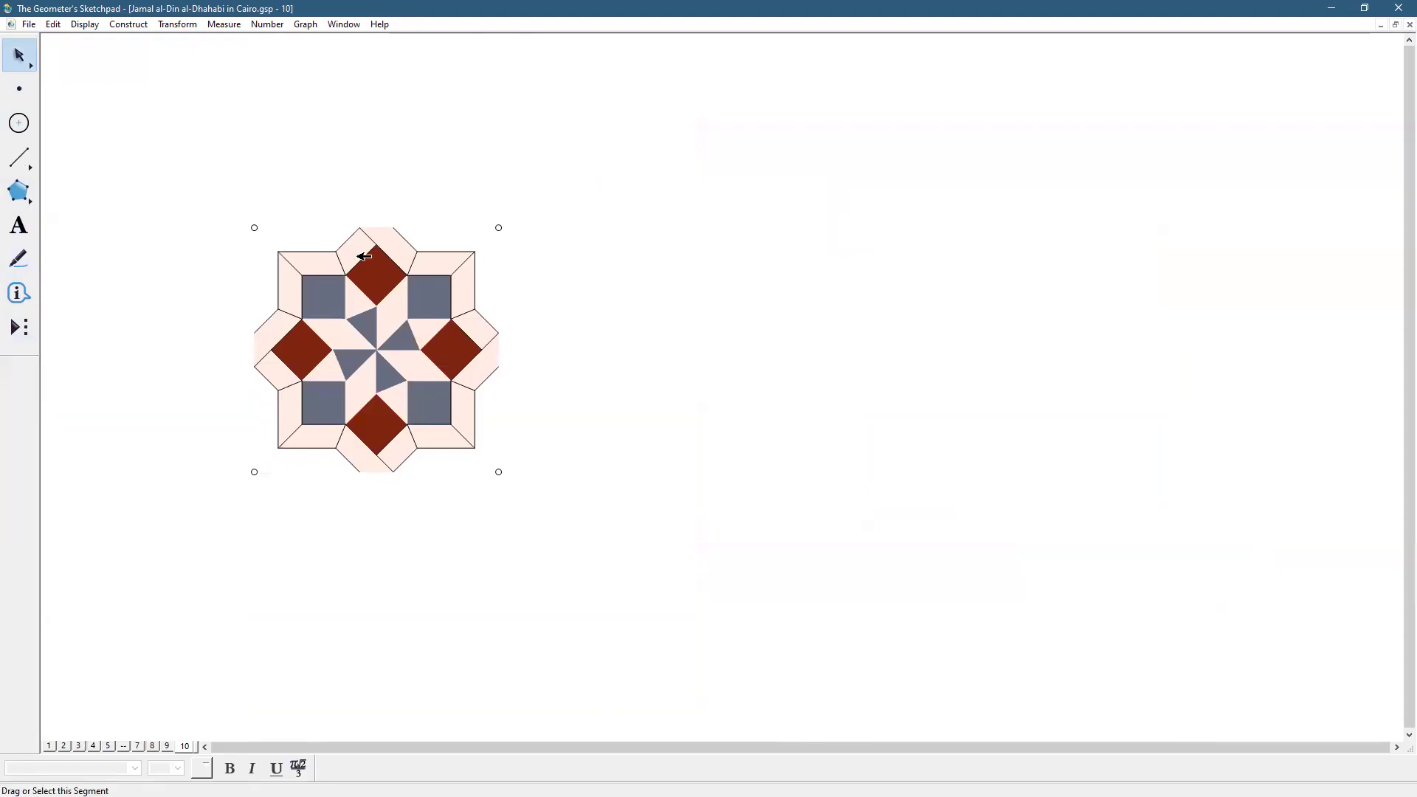
pyautogui.click(17, 329)
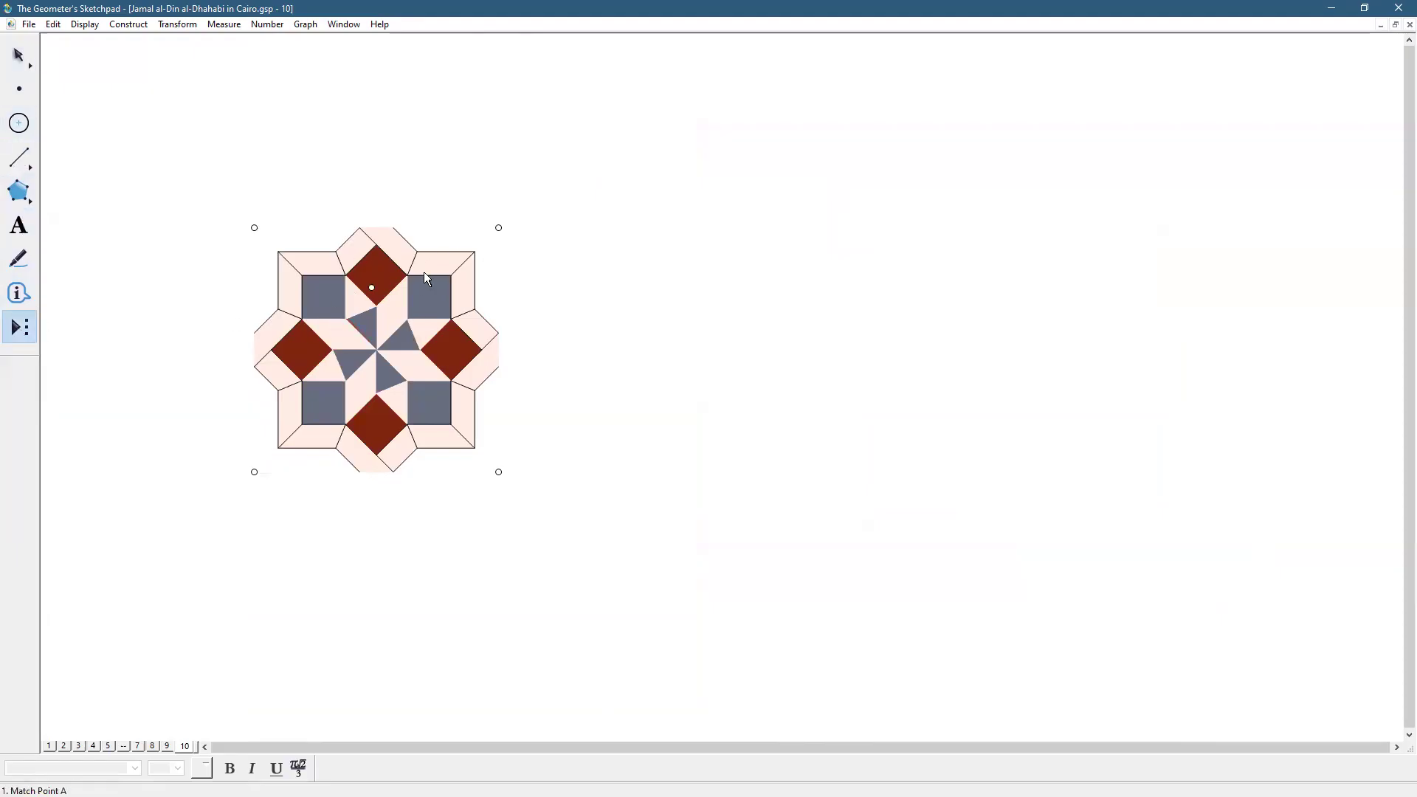
pyautogui.click(499, 227)
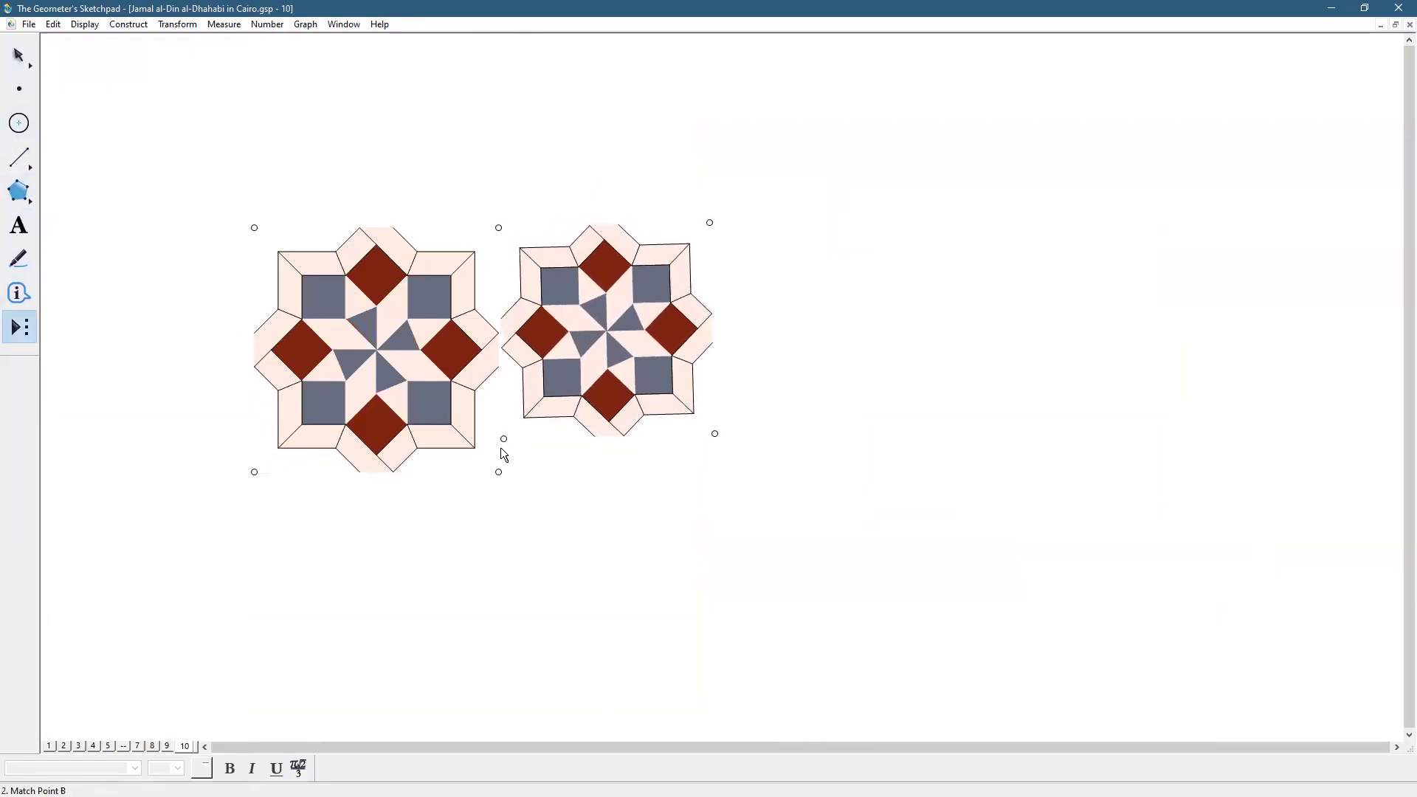
pyautogui.click(499, 473)
pyautogui.click(743, 472)
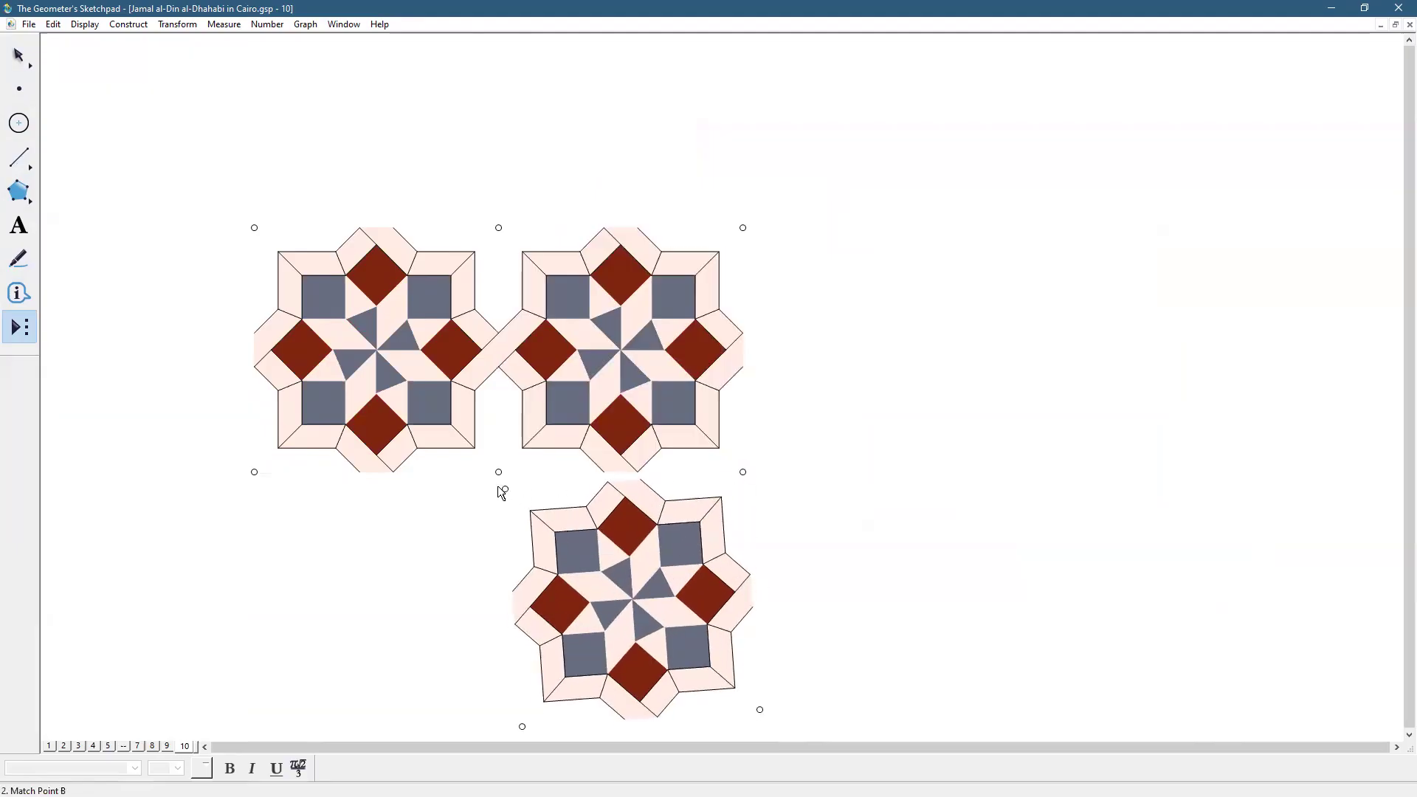
pyautogui.click(499, 472)
pyautogui.click(498, 716)
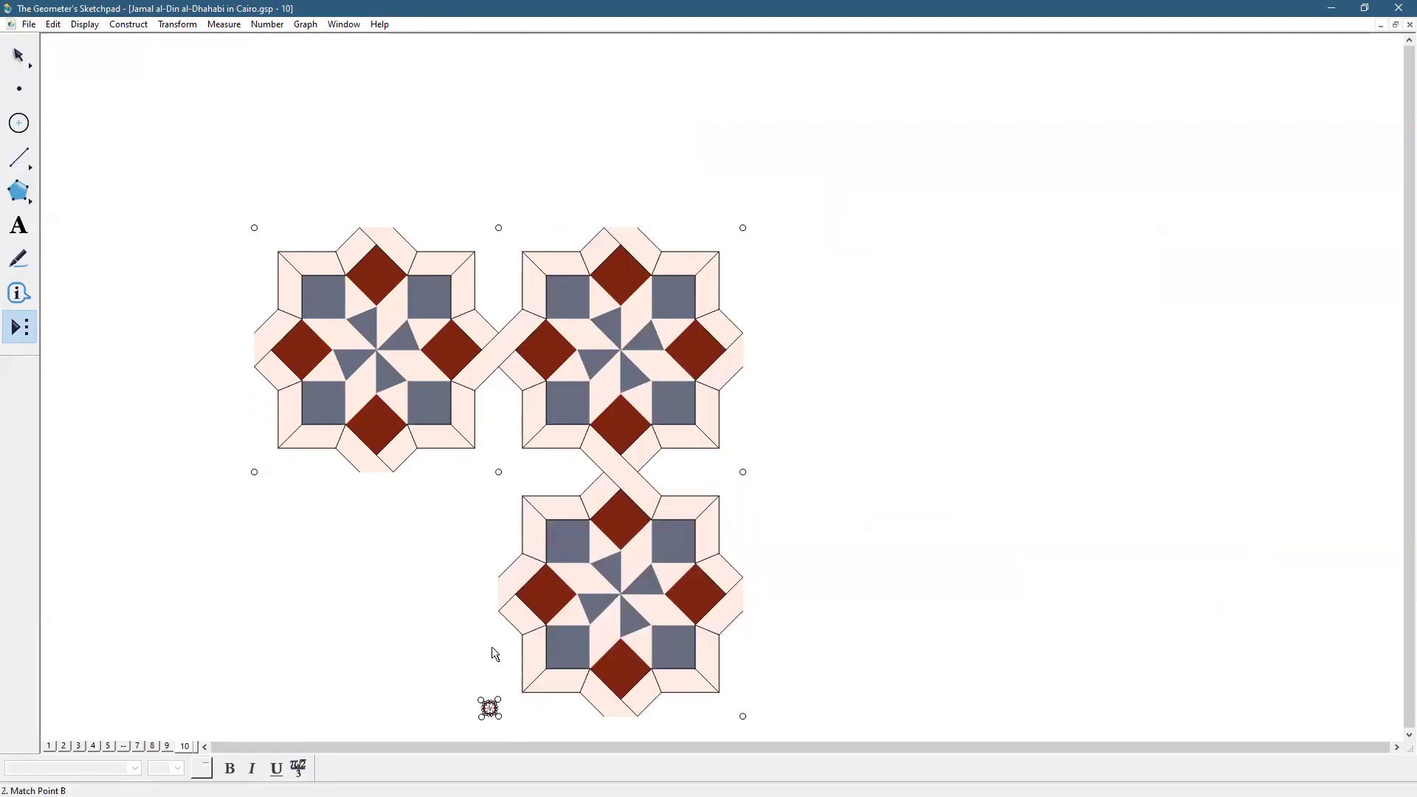
pyautogui.click(497, 469)
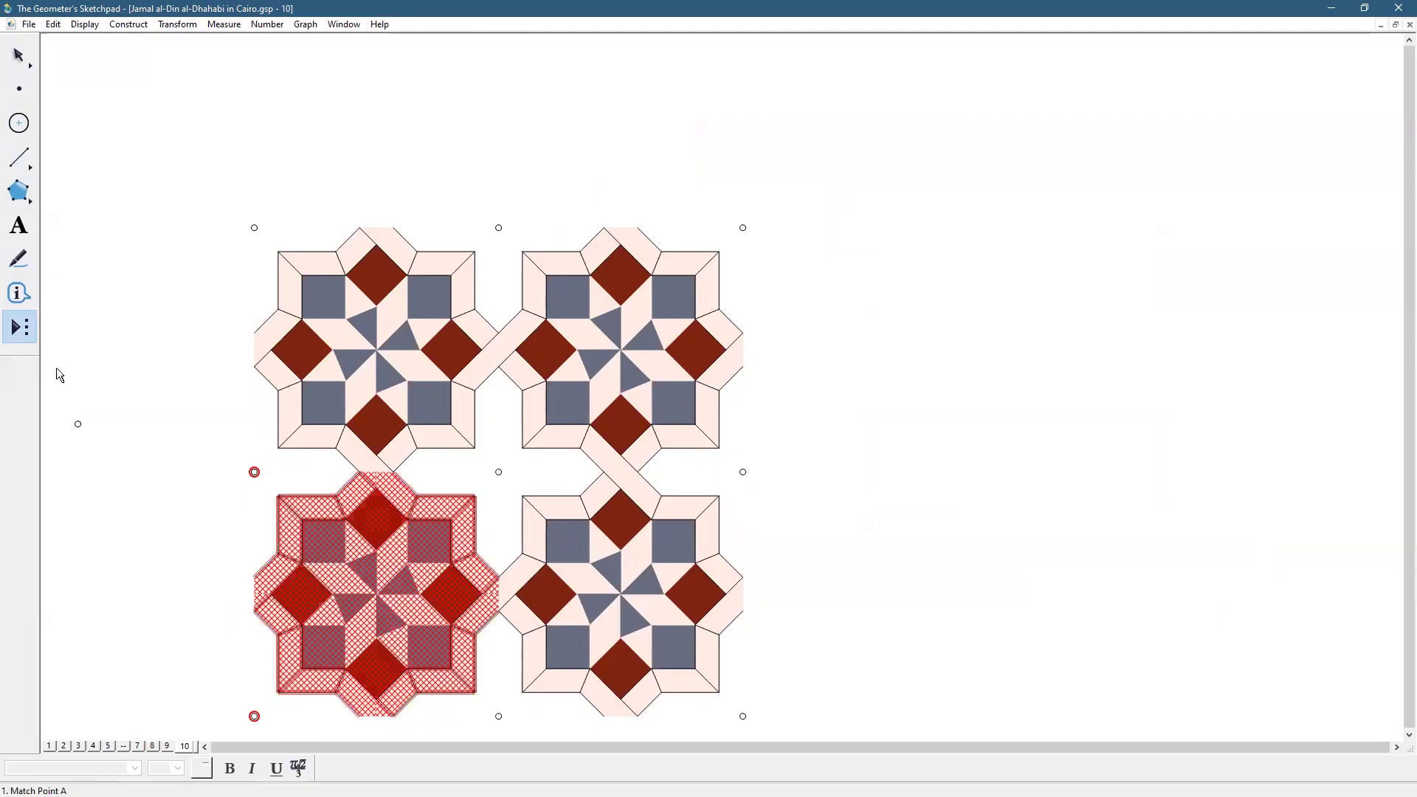
# Start a polygon at the grid's top-left corner
pyautogui.click(9, 59)
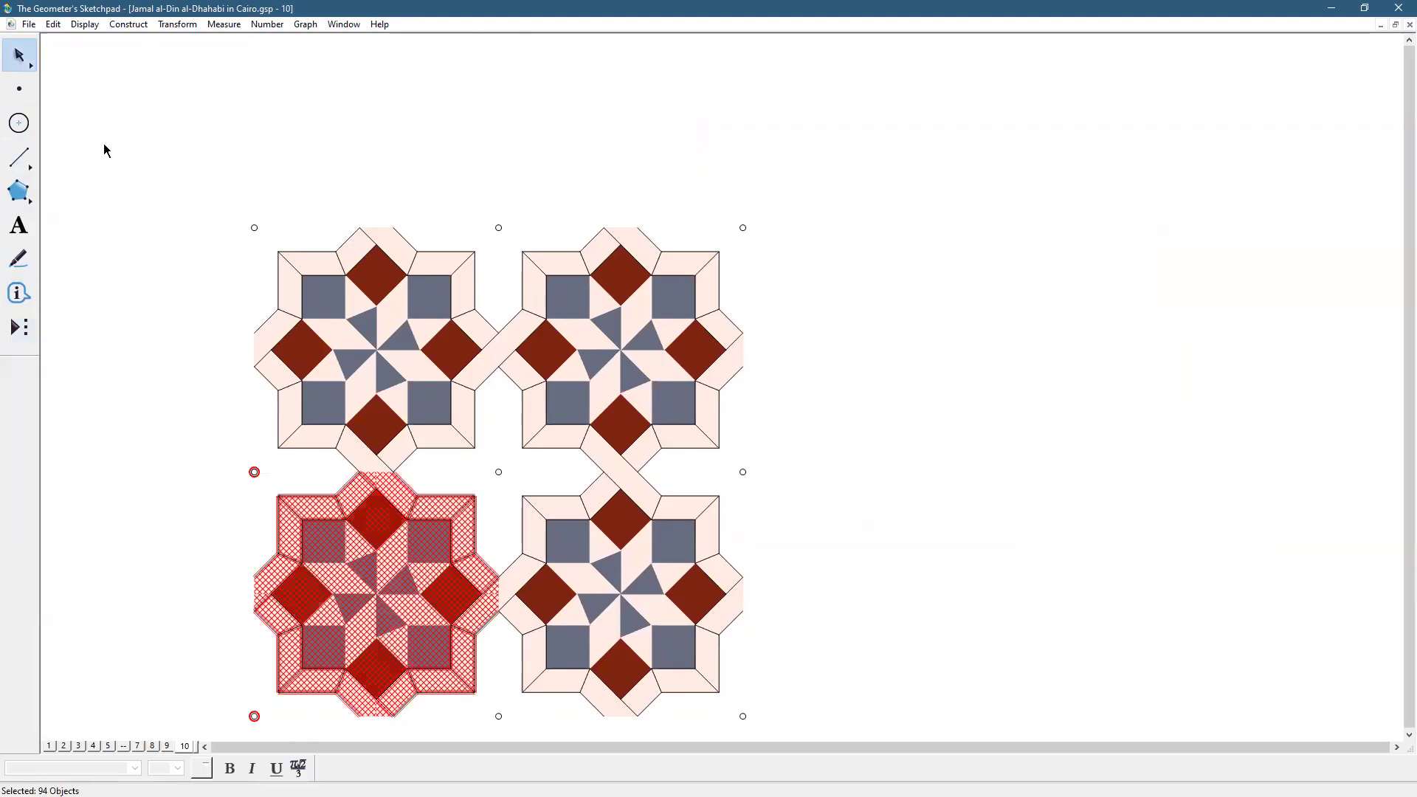
pyautogui.click(18, 192)
pyautogui.click(254, 228)
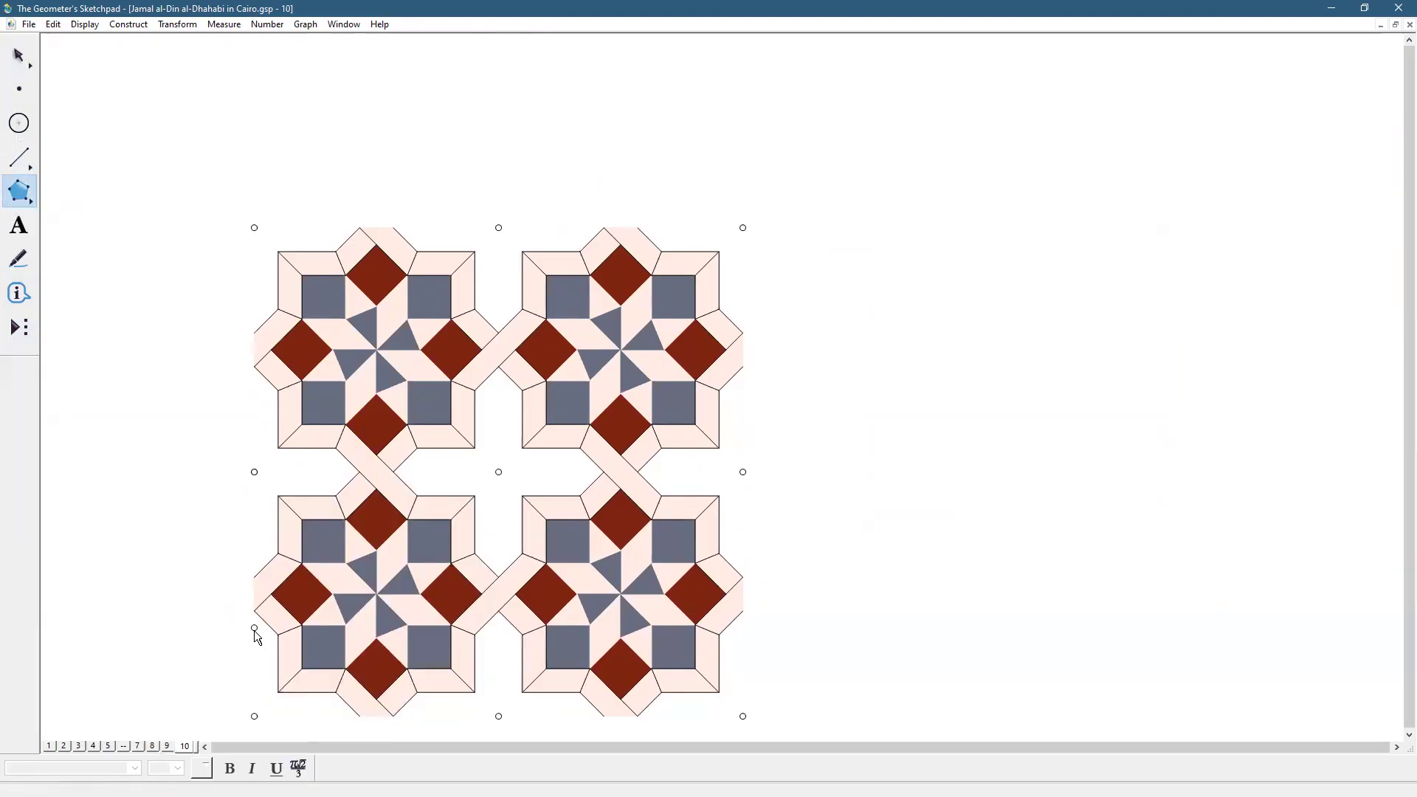
# Close the background square through the grid's four outer corners
pyautogui.click(254, 716)
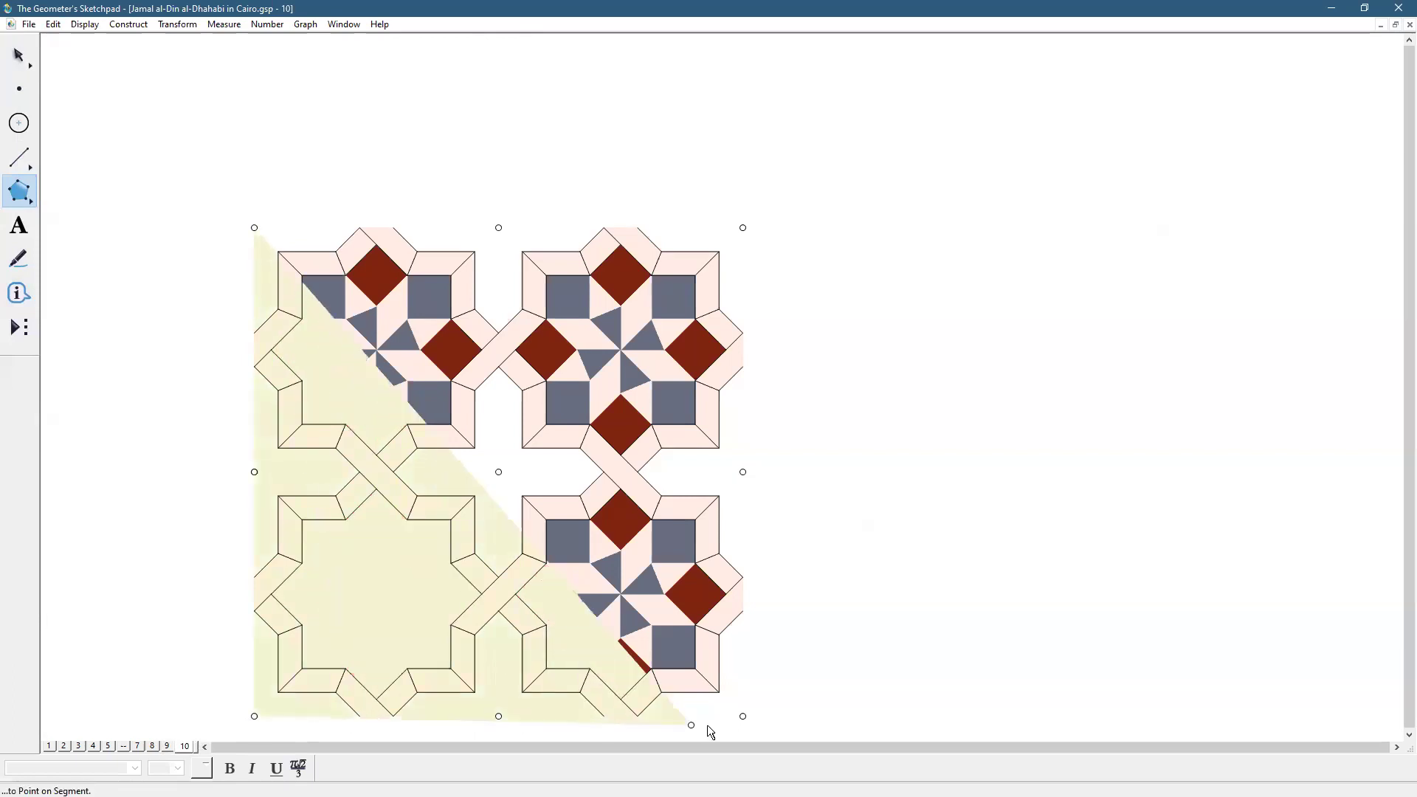
pyautogui.click(742, 716)
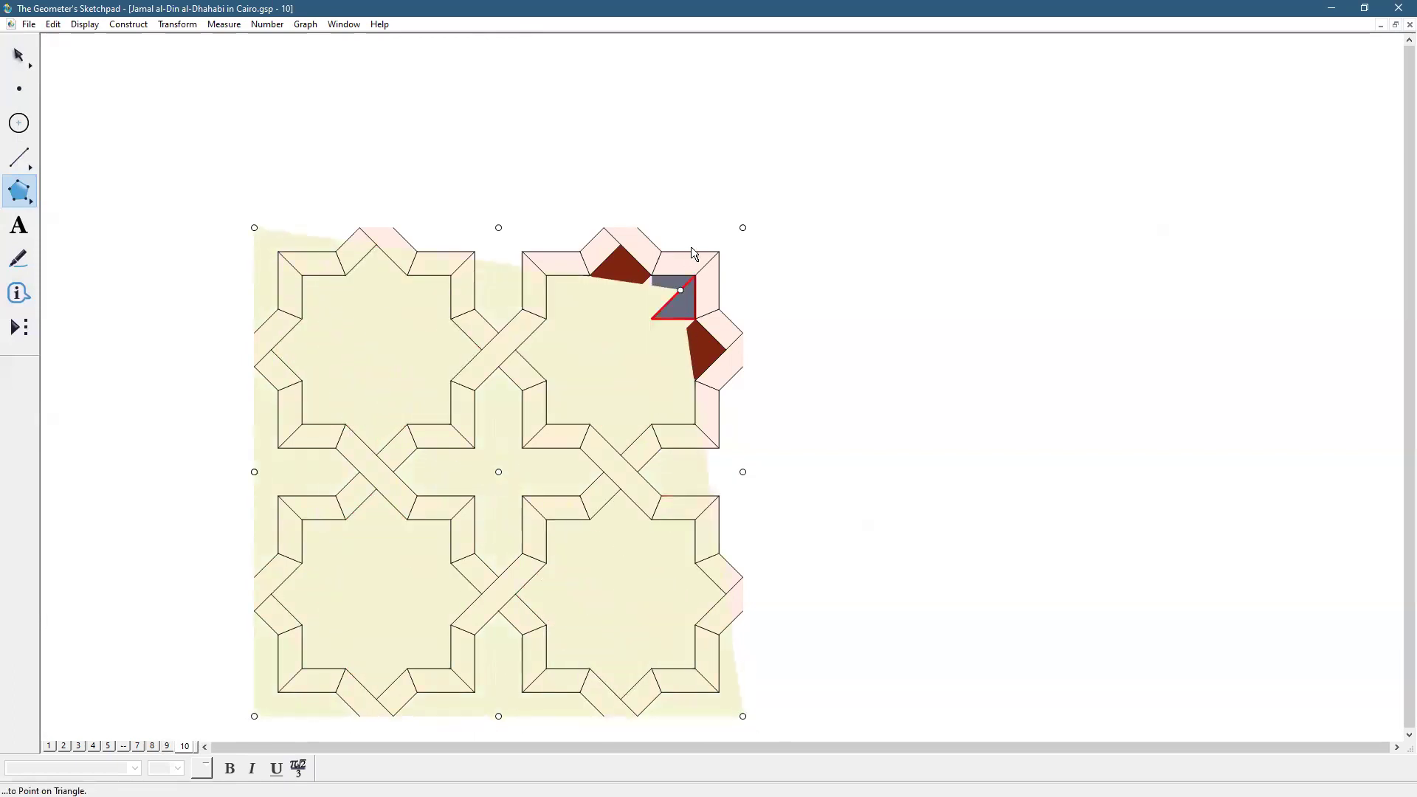
pyautogui.click(741, 227)
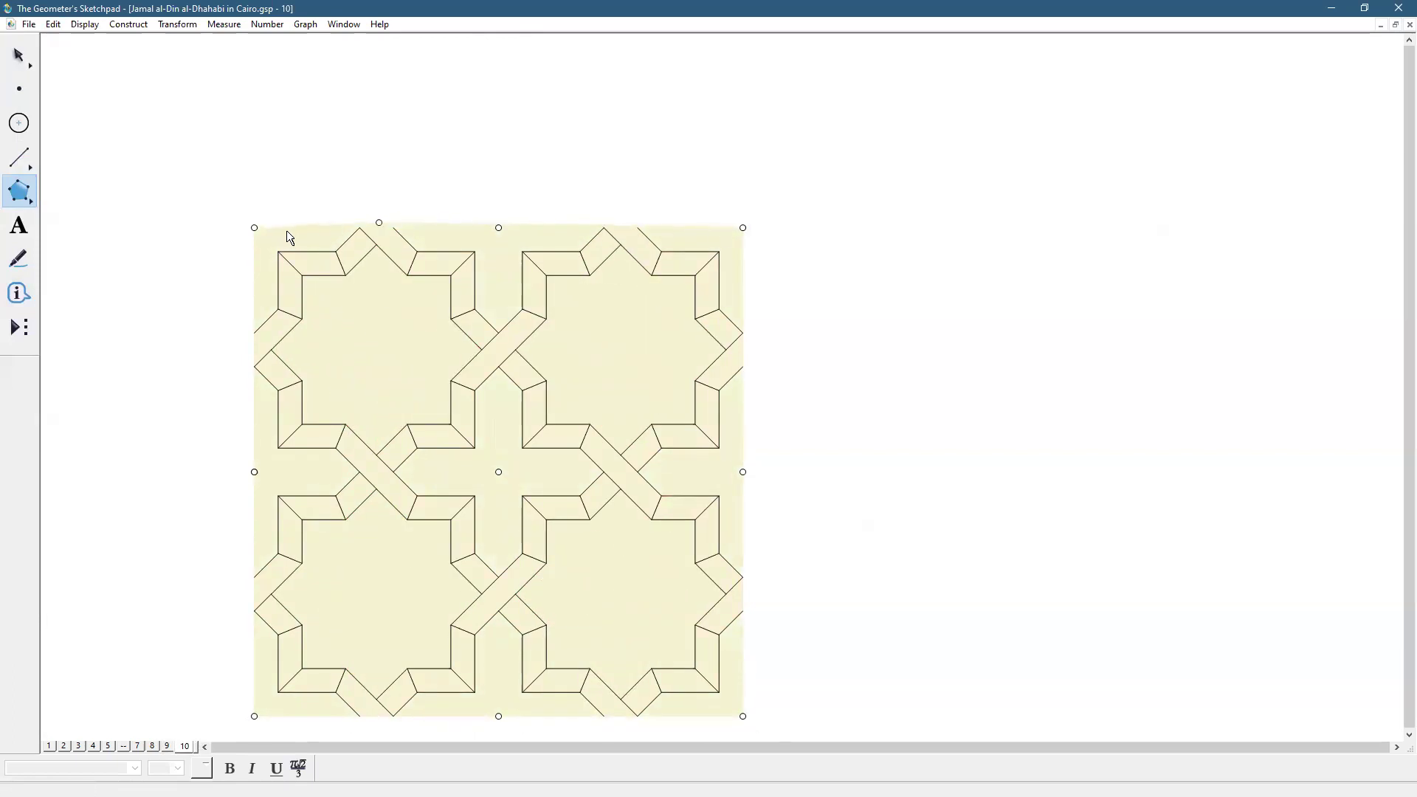
pyautogui.click(255, 228)
pyautogui.press('Escape')
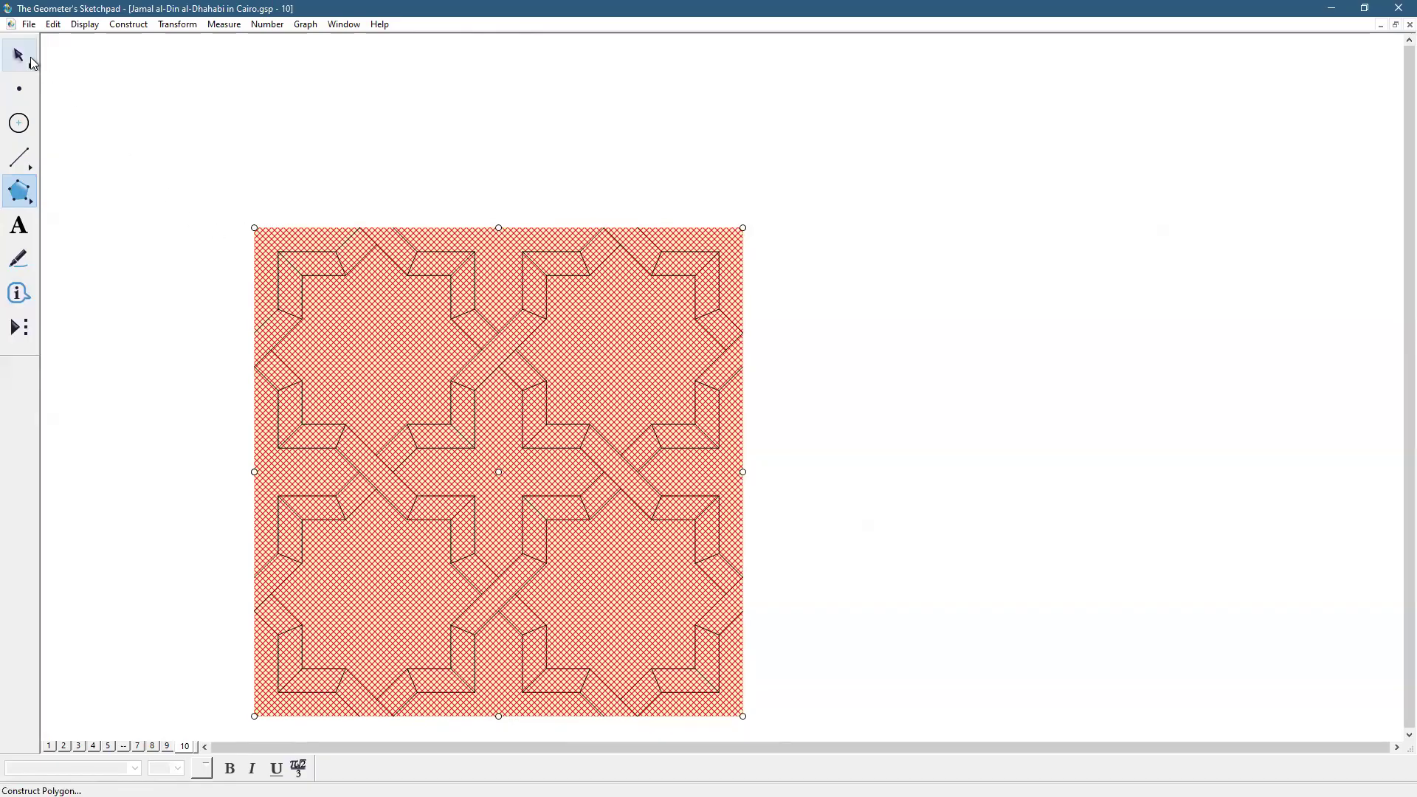
# Send the square behind the rosettes and nudge the tiling into place
pyautogui.click(342, 199)
pyautogui.click(605, 348)
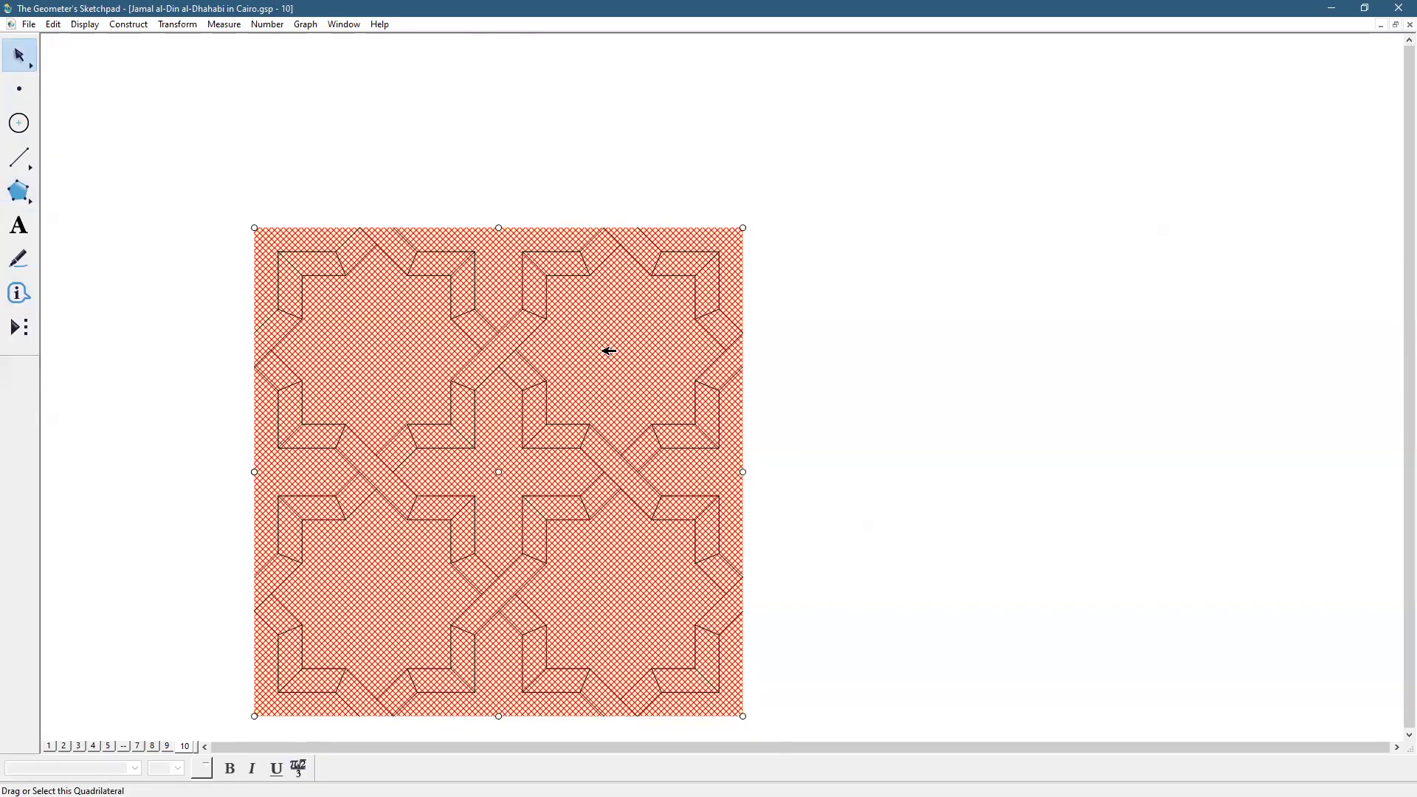
pyautogui.rightClick(601, 329)
pyautogui.click(644, 608)
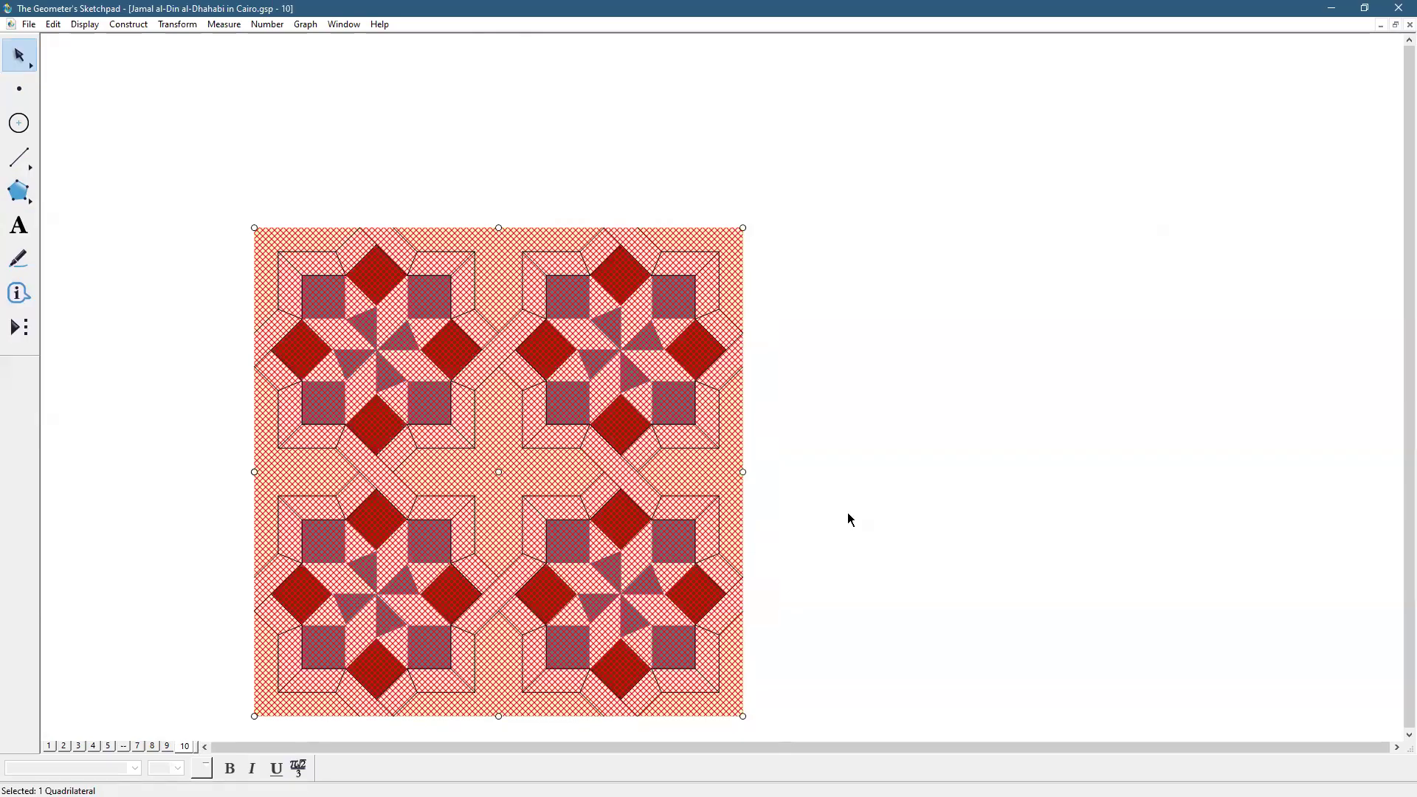
pyautogui.click(848, 514)
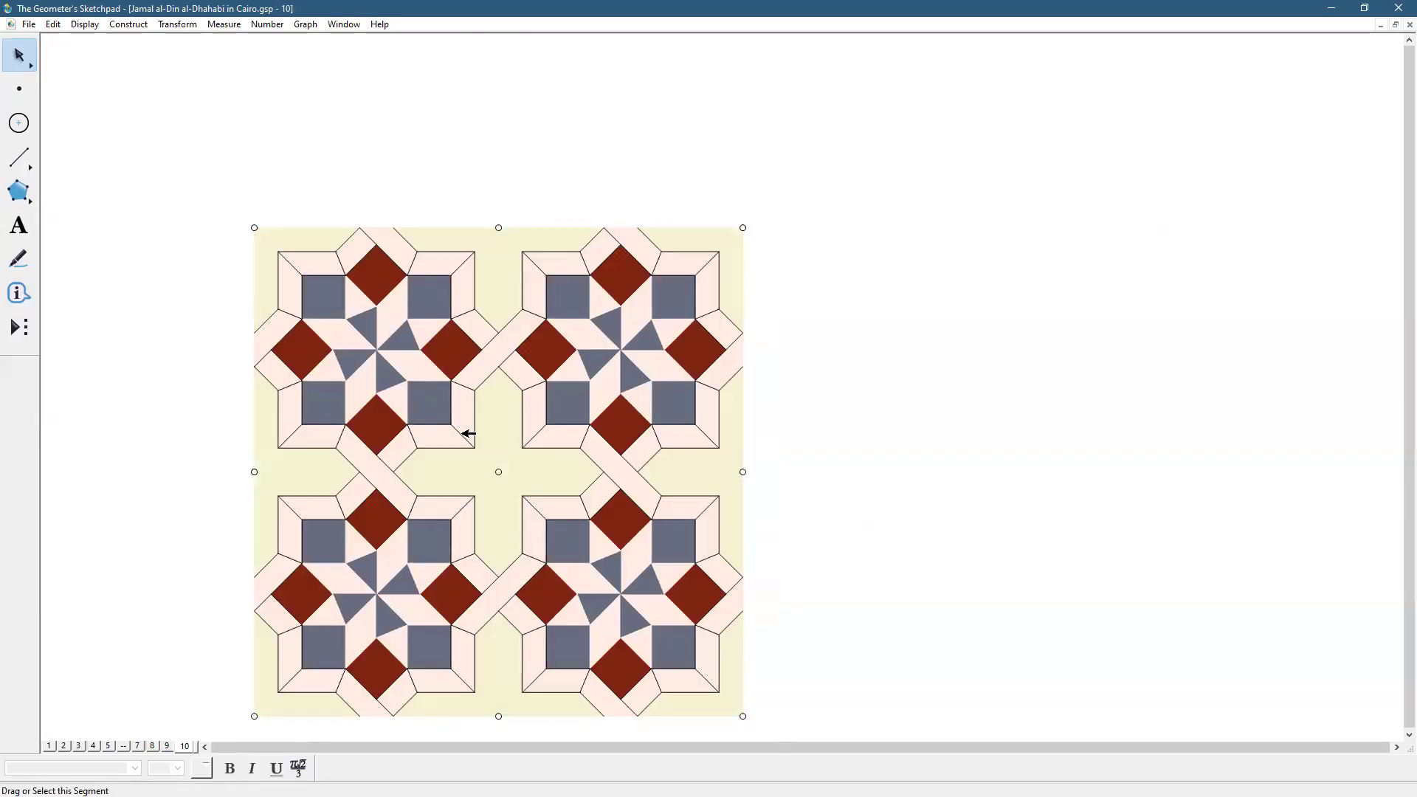
pyautogui.moveTo(510, 379); pyautogui.dragTo(528, 332)
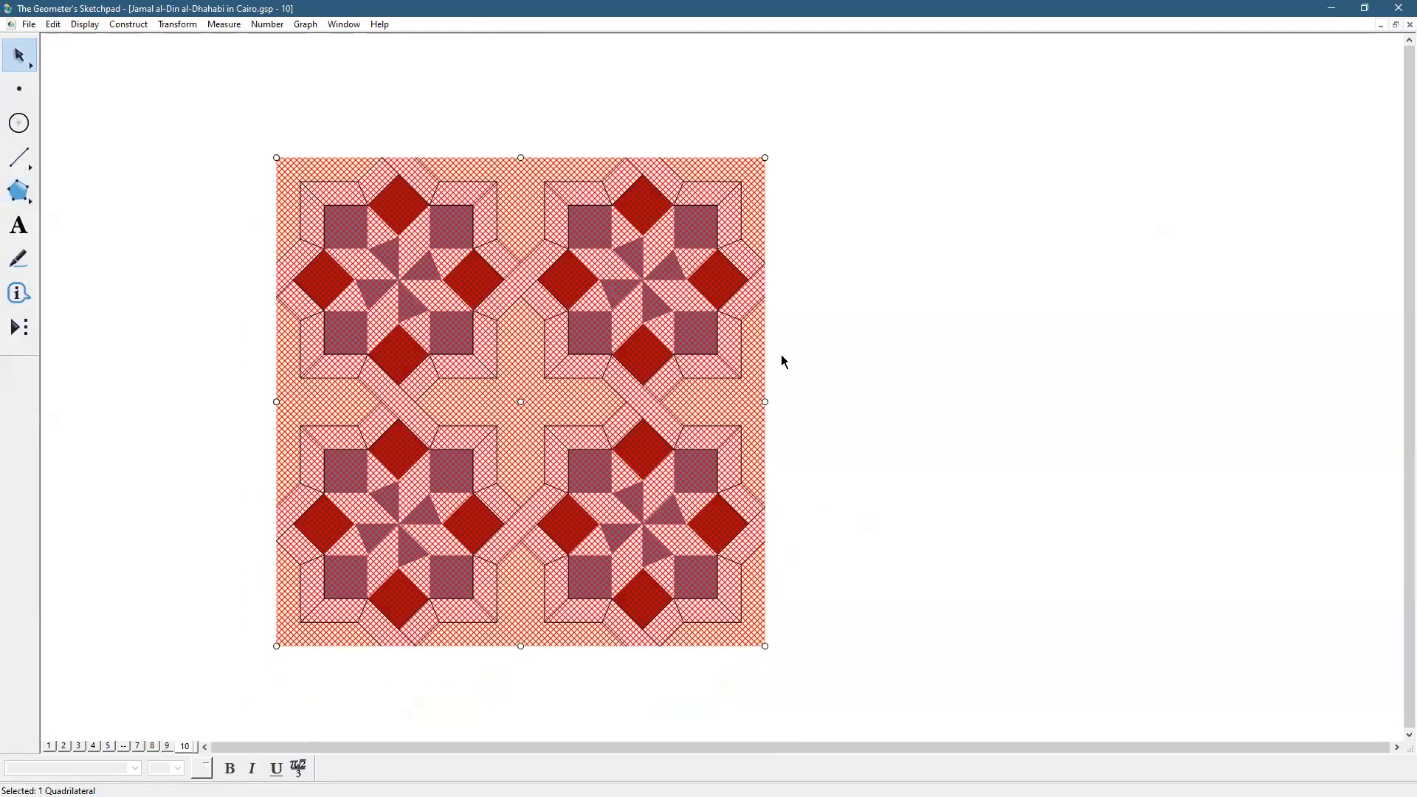
pyautogui.click(853, 378)
# Colour the background square dark navy blue
pyautogui.click(581, 408)
pyautogui.click(83, 24)
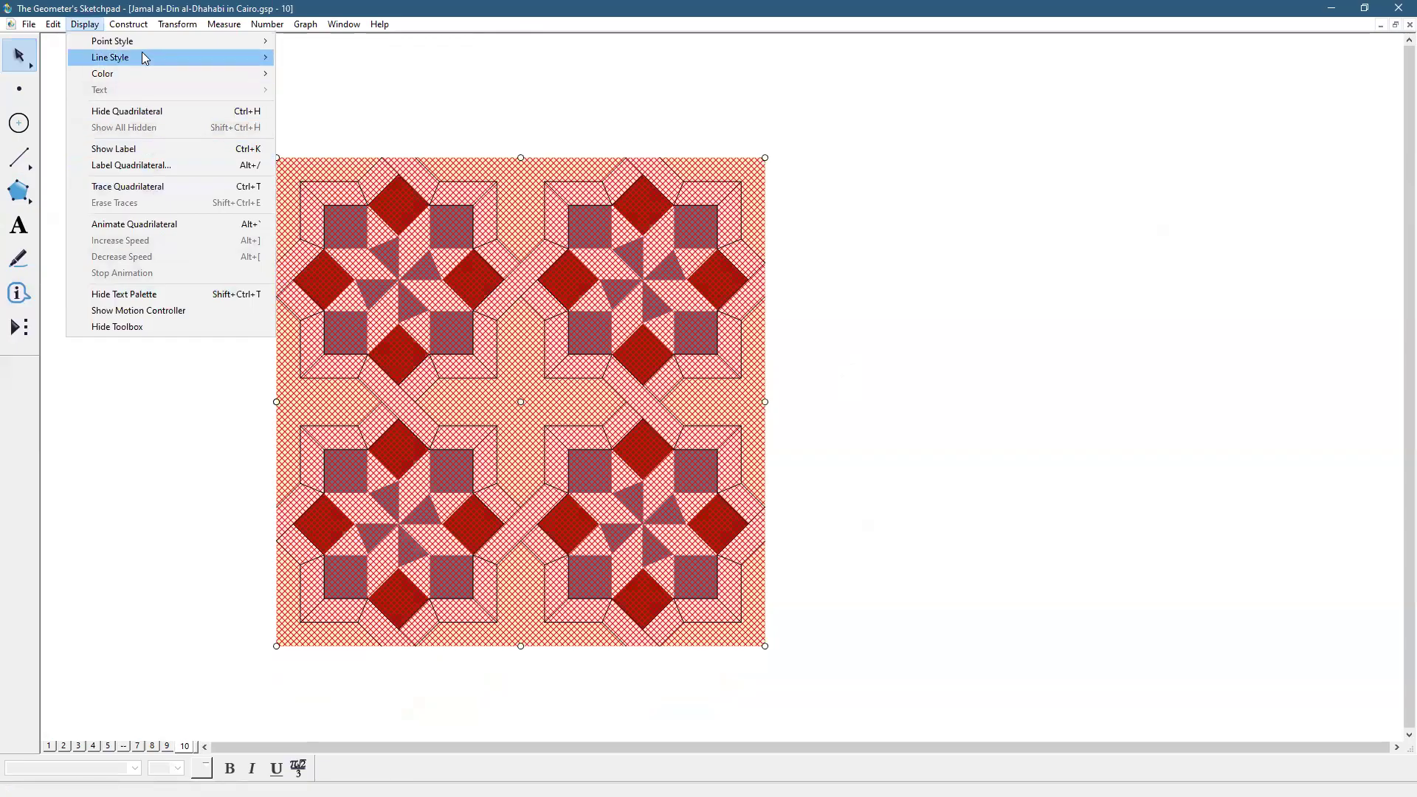
pyautogui.moveTo(136, 72)
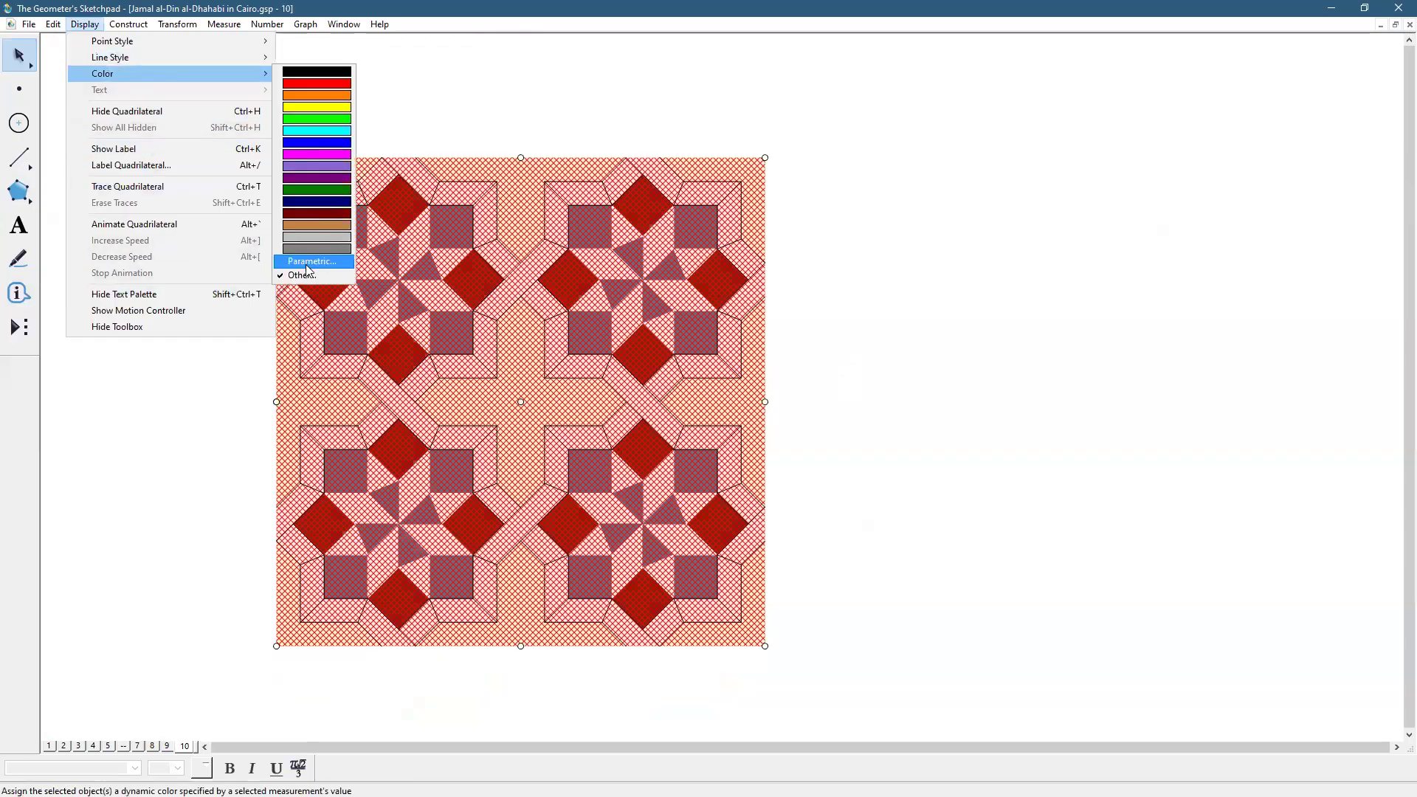
pyautogui.press('Return')
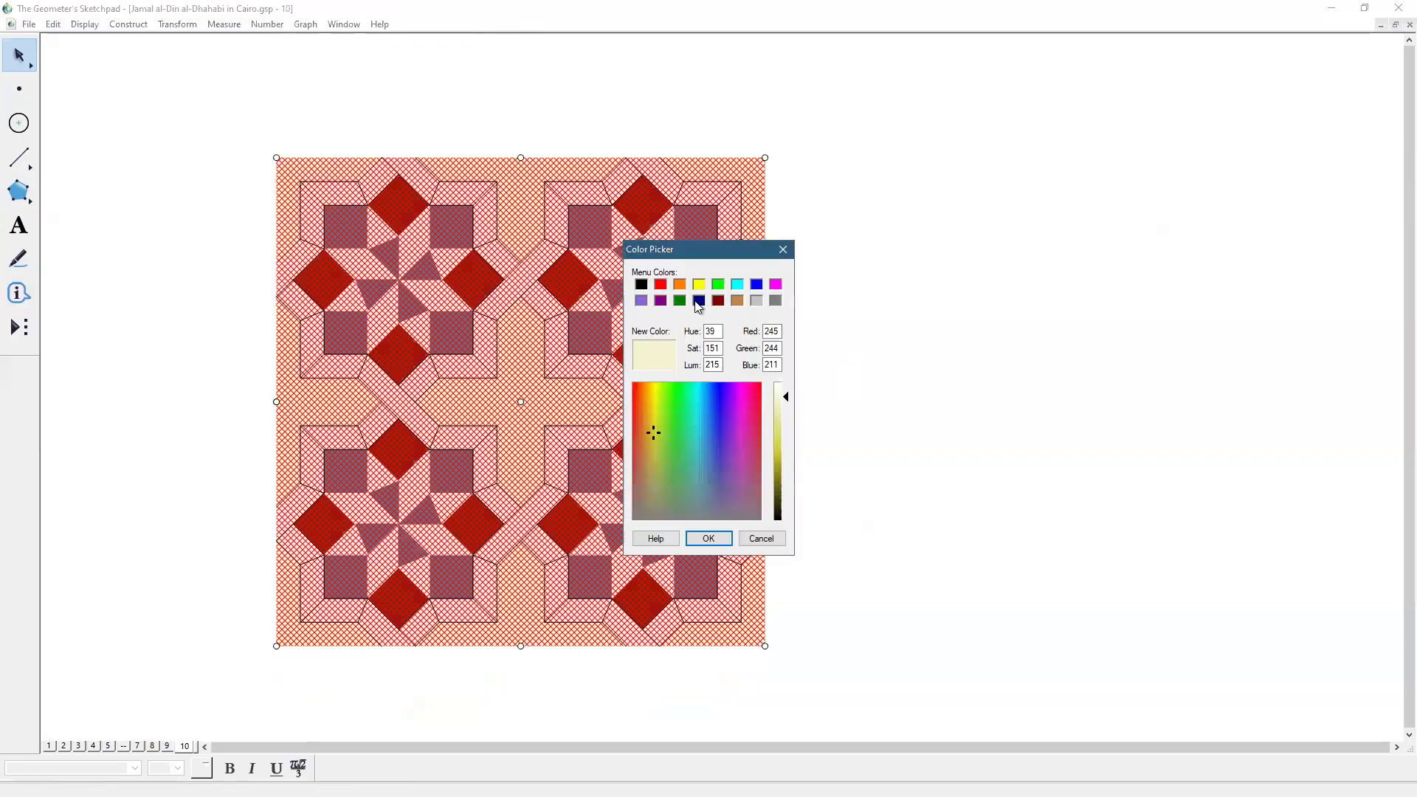
pyautogui.click(726, 541)
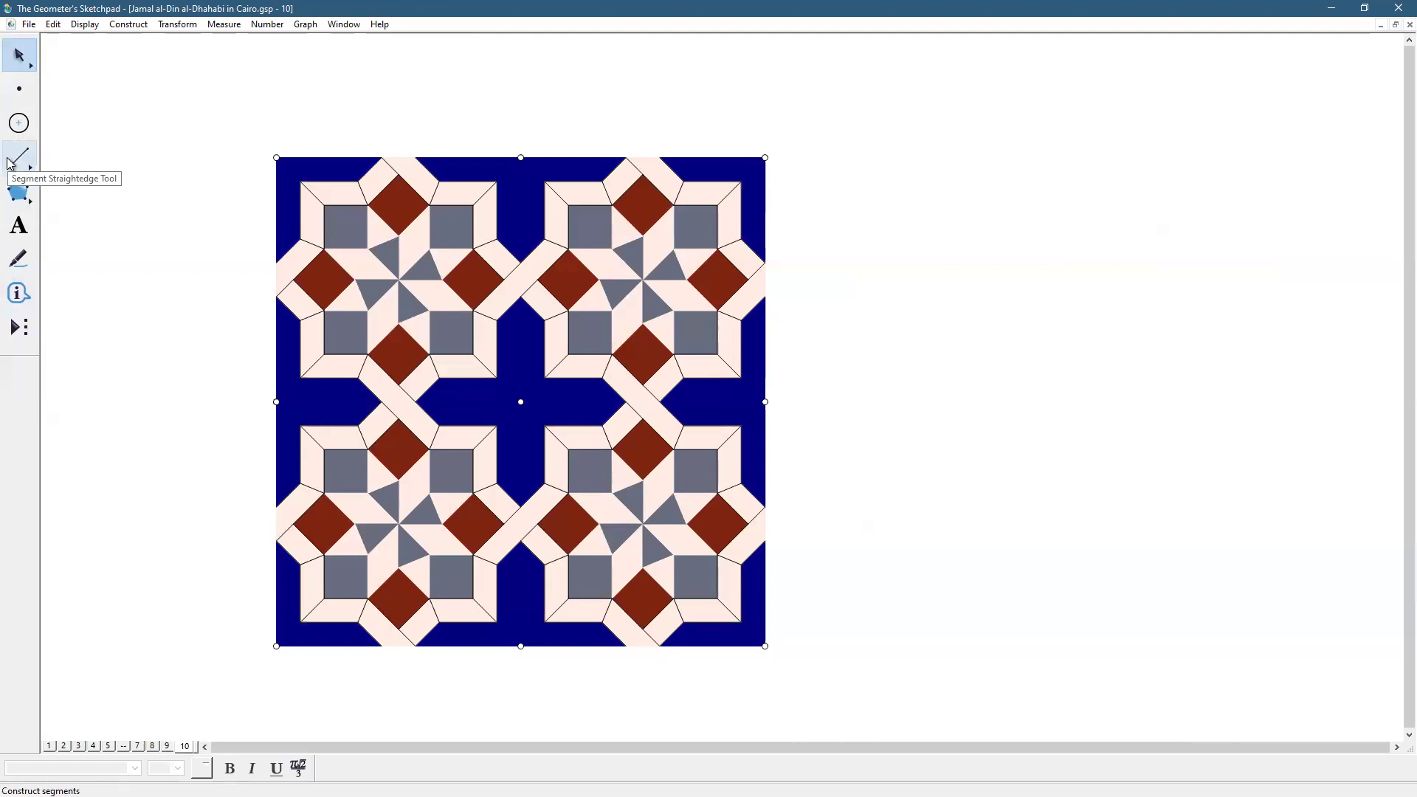
# Hide all nine points of the tiling
pyautogui.click(20, 88)
pyautogui.click(53, 24)
pyautogui.click(116, 167)
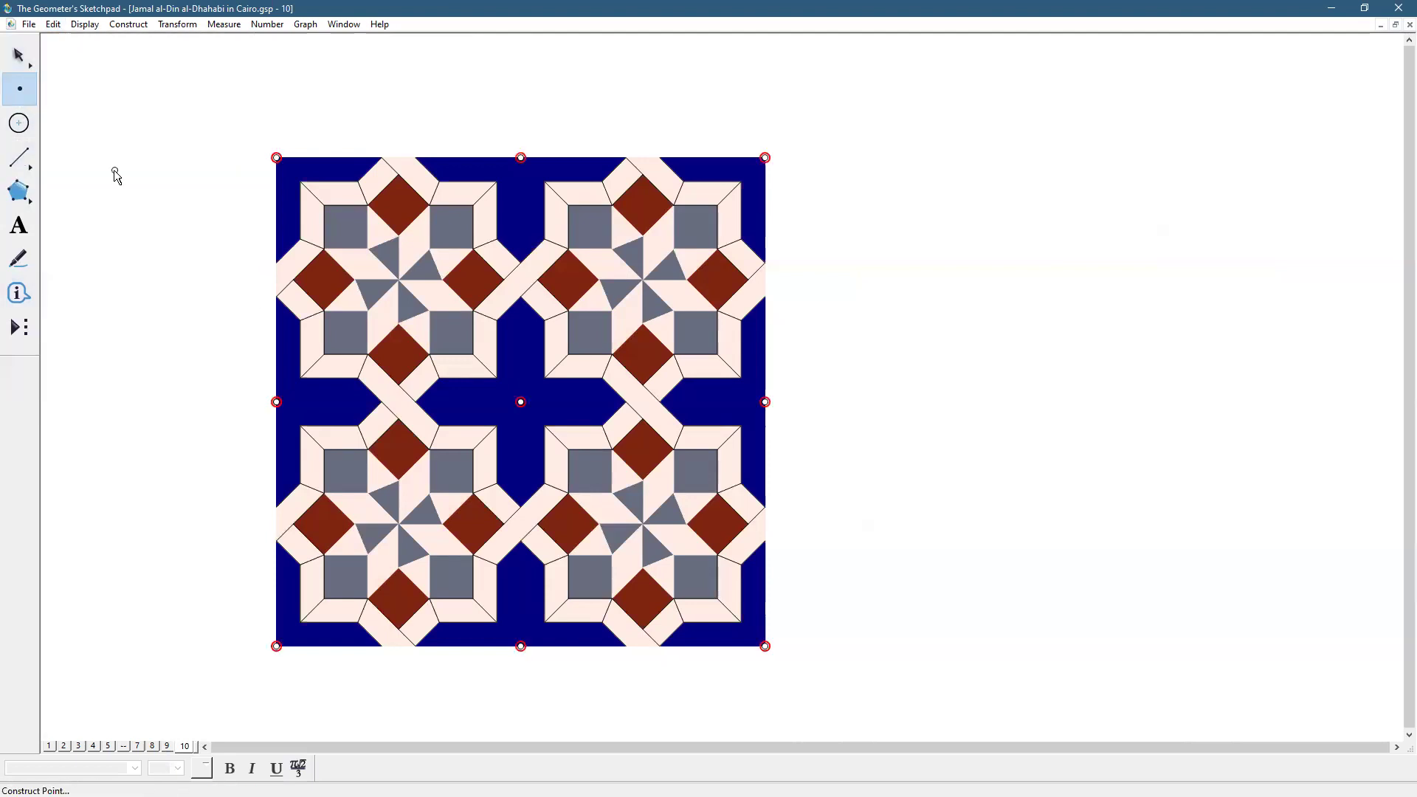
pyautogui.click(83, 25)
pyautogui.click(128, 111)
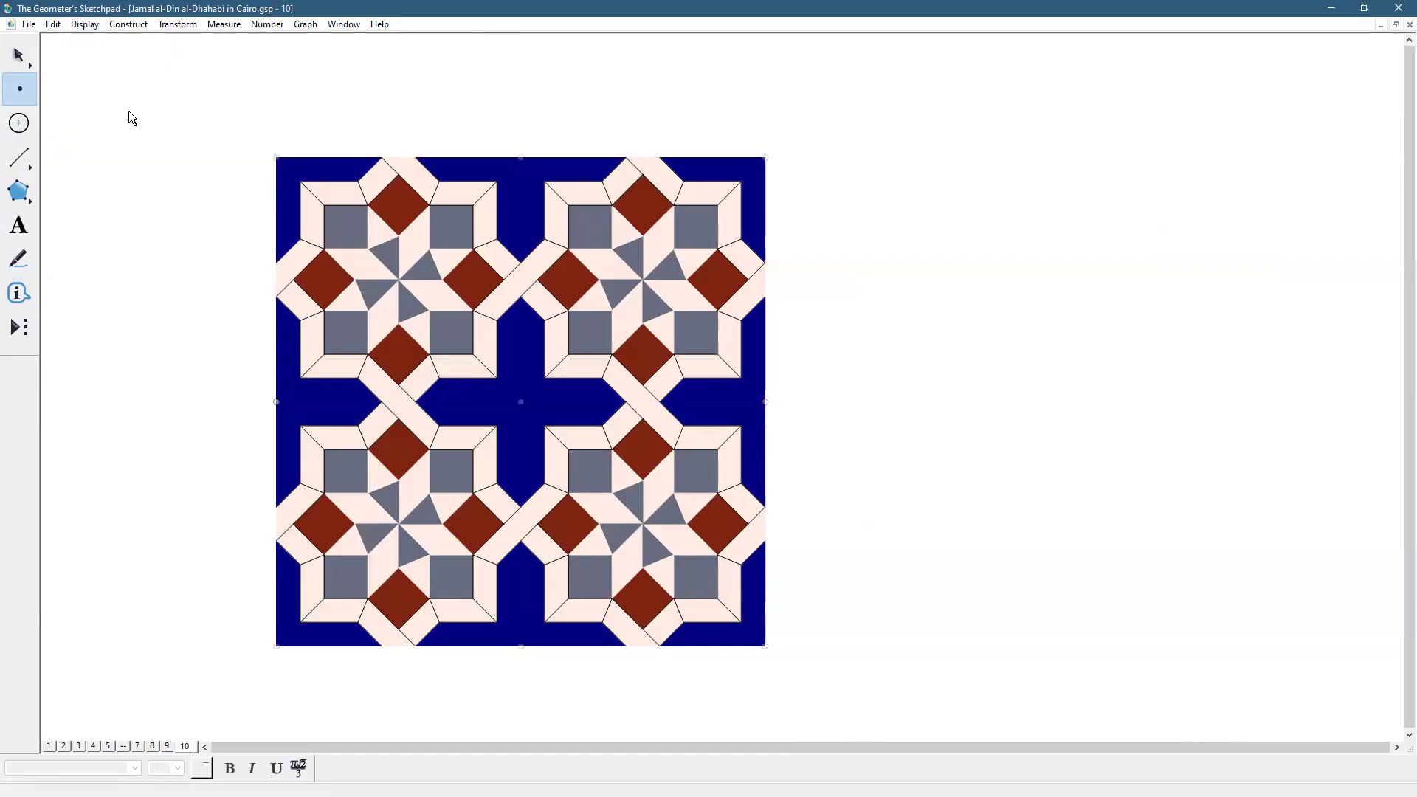
# Stamp one star decorated rosette to the right of the tiling
pyautogui.click(18, 55)
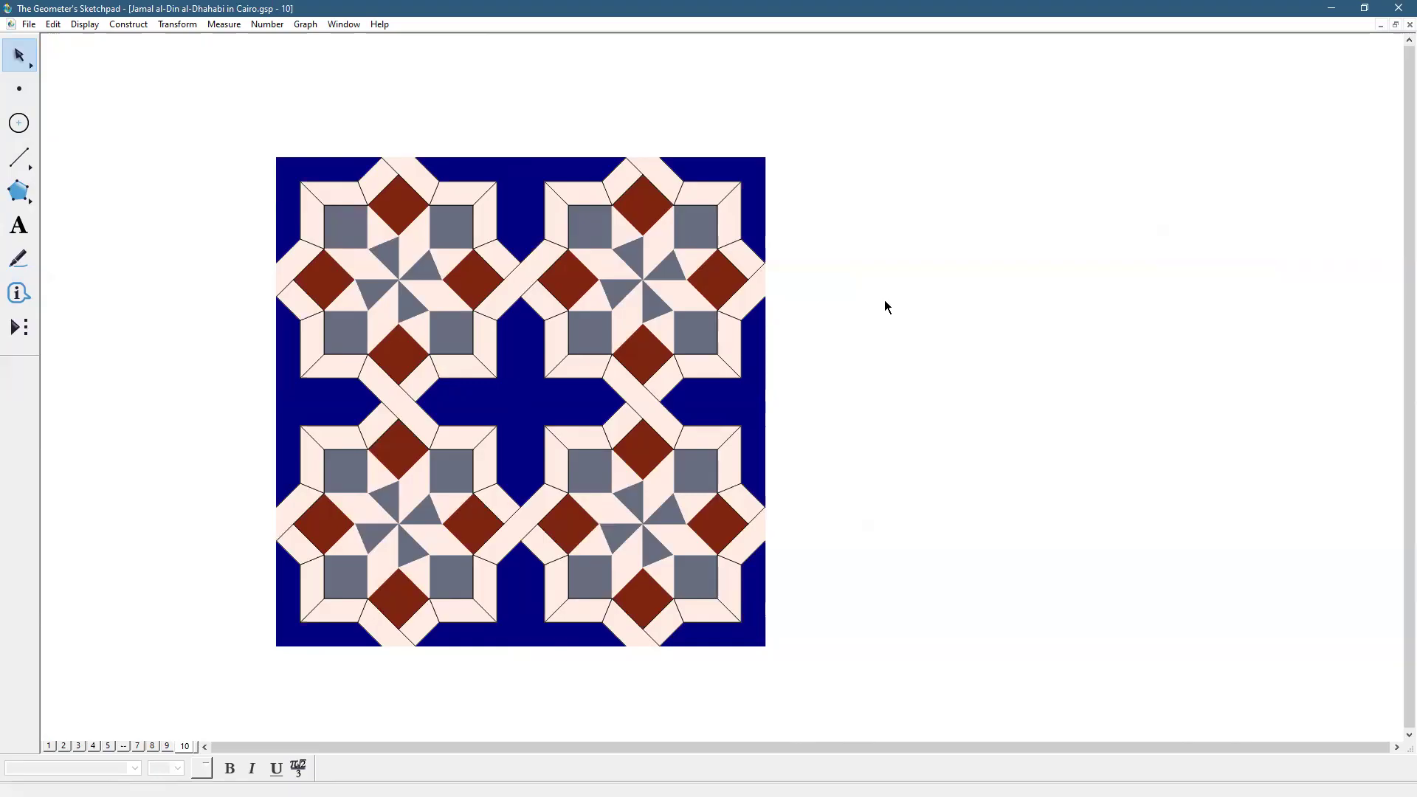
pyautogui.moveTo(843, 129)
pyautogui.mouseDown()
pyautogui.moveTo(766, 561)
pyautogui.moveTo(653, 681)
pyautogui.mouseUp()
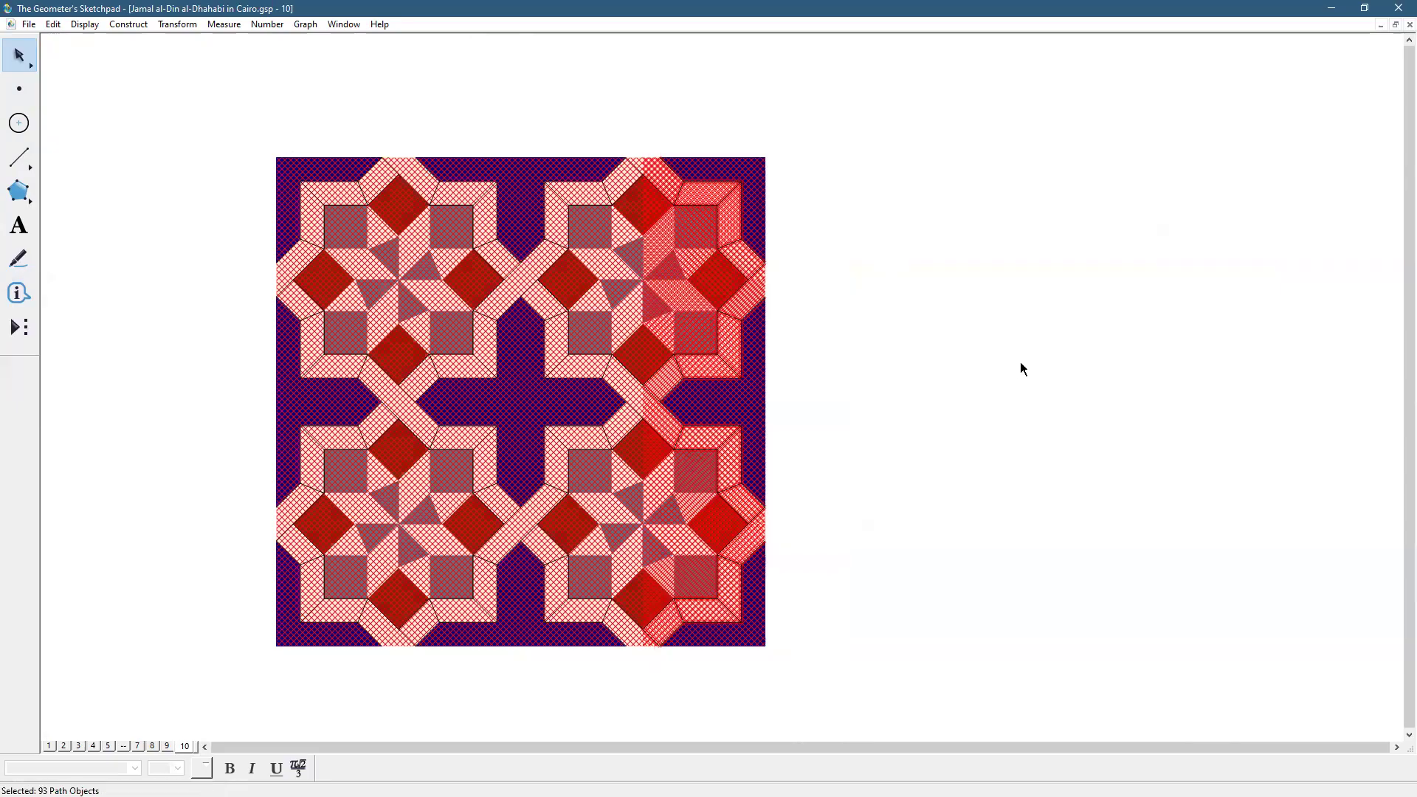
pyautogui.click(1022, 370)
pyautogui.click(34, 330)
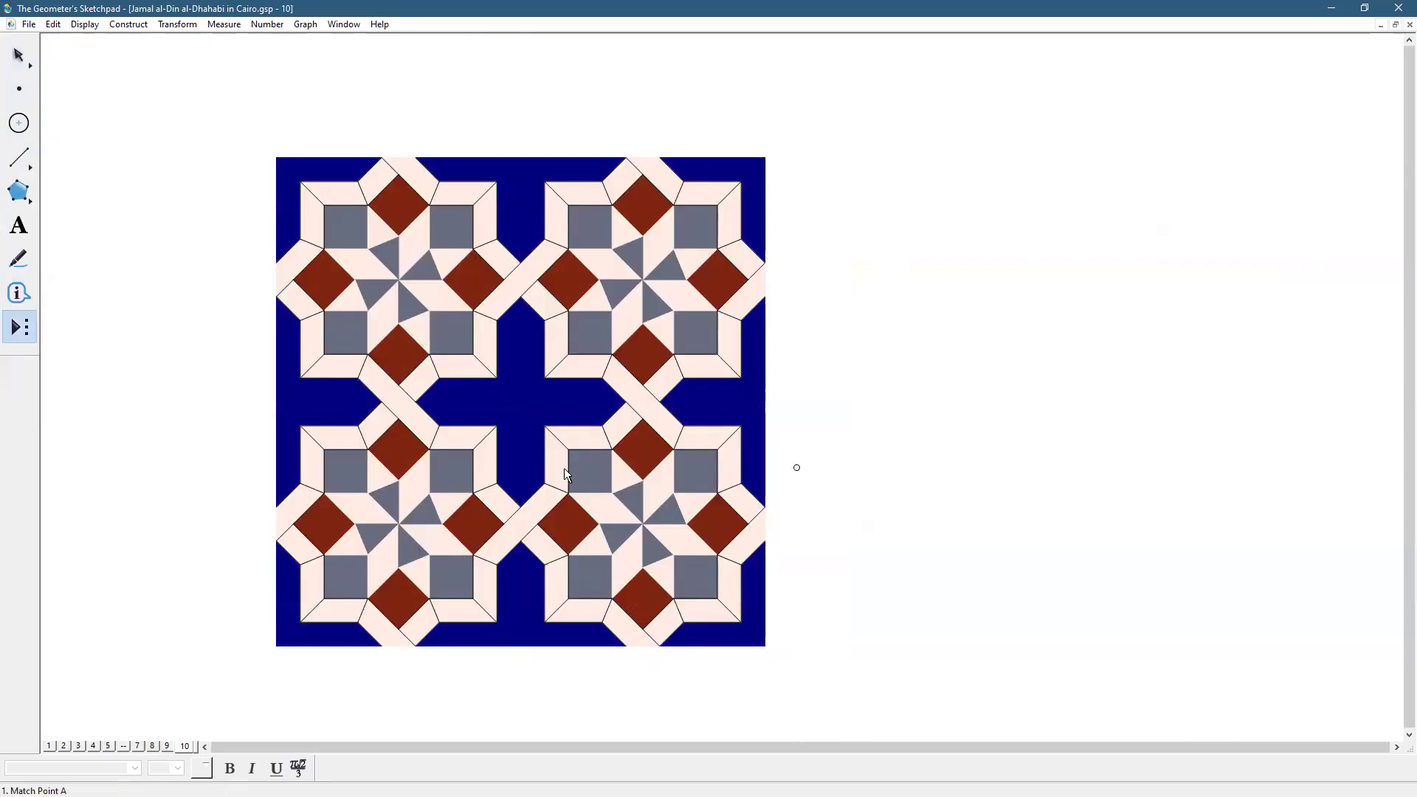
pyautogui.click(950, 473)
pyautogui.click(1188, 489)
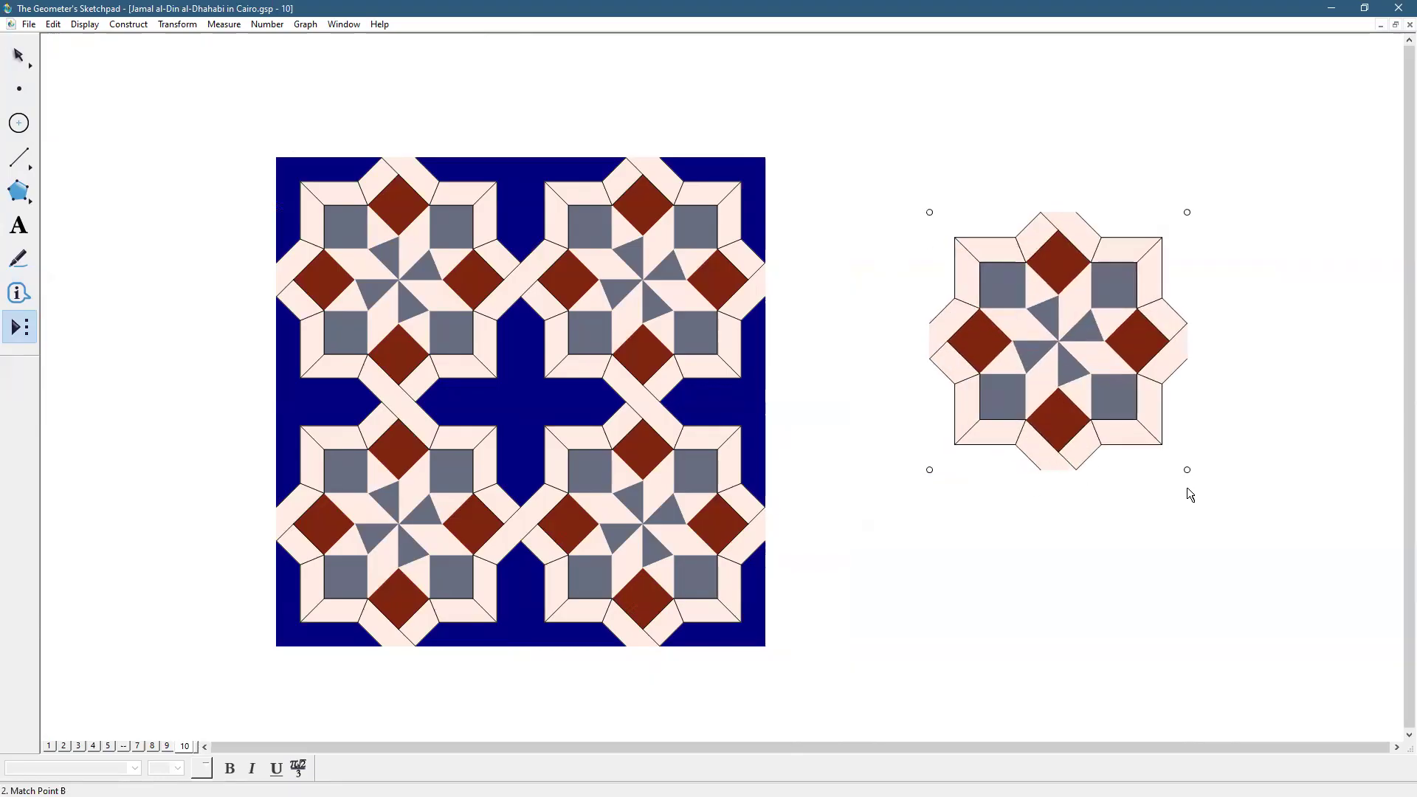
pyautogui.click(20, 59)
pyautogui.click(1356, 219)
# Try hiding the new rosette's right half, then undo it
pyautogui.moveTo(1316, 157)
pyautogui.mouseDown()
pyautogui.moveTo(1281, 336)
pyautogui.moveTo(1193, 494)
pyautogui.moveTo(1071, 539)
pyautogui.mouseUp()
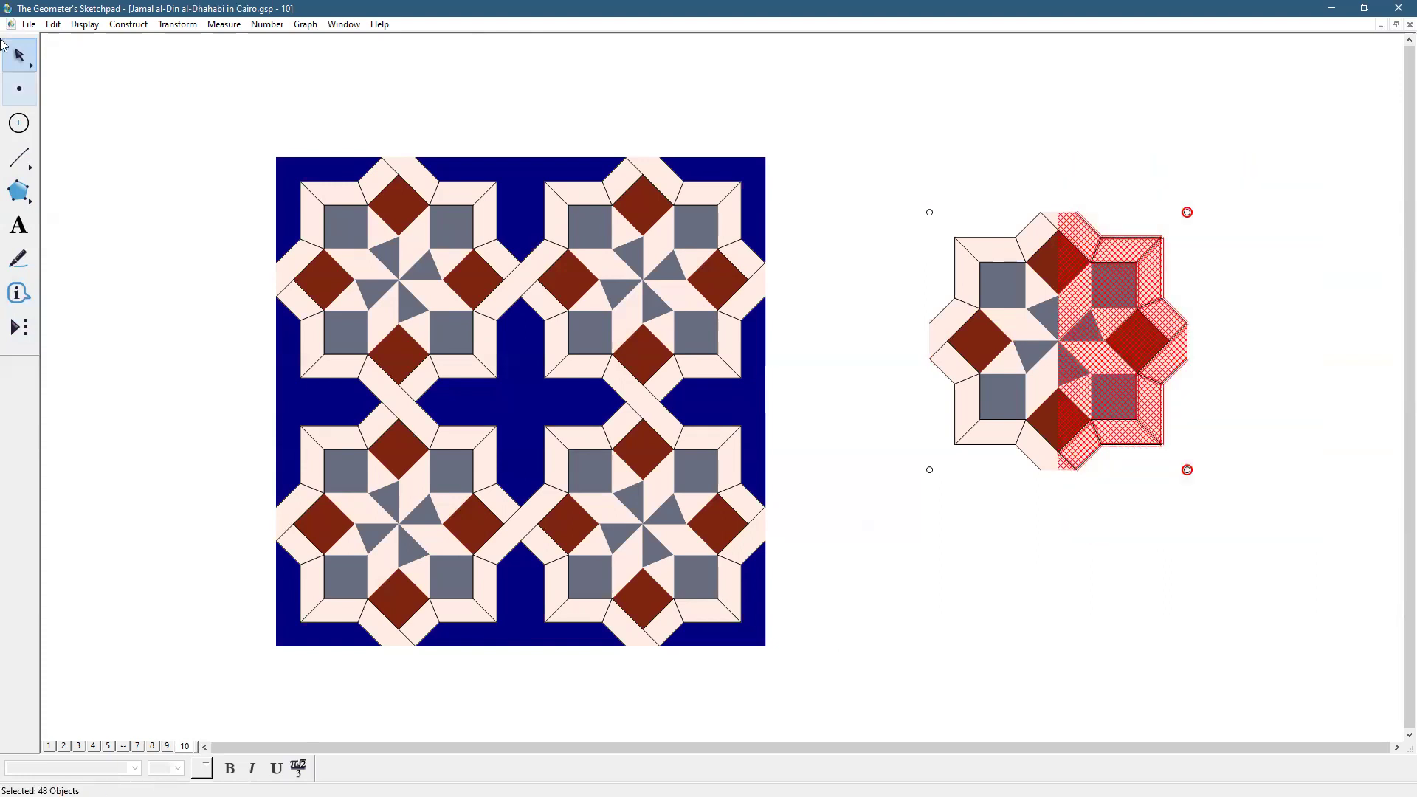
pyautogui.click(79, 30)
pyautogui.click(103, 111)
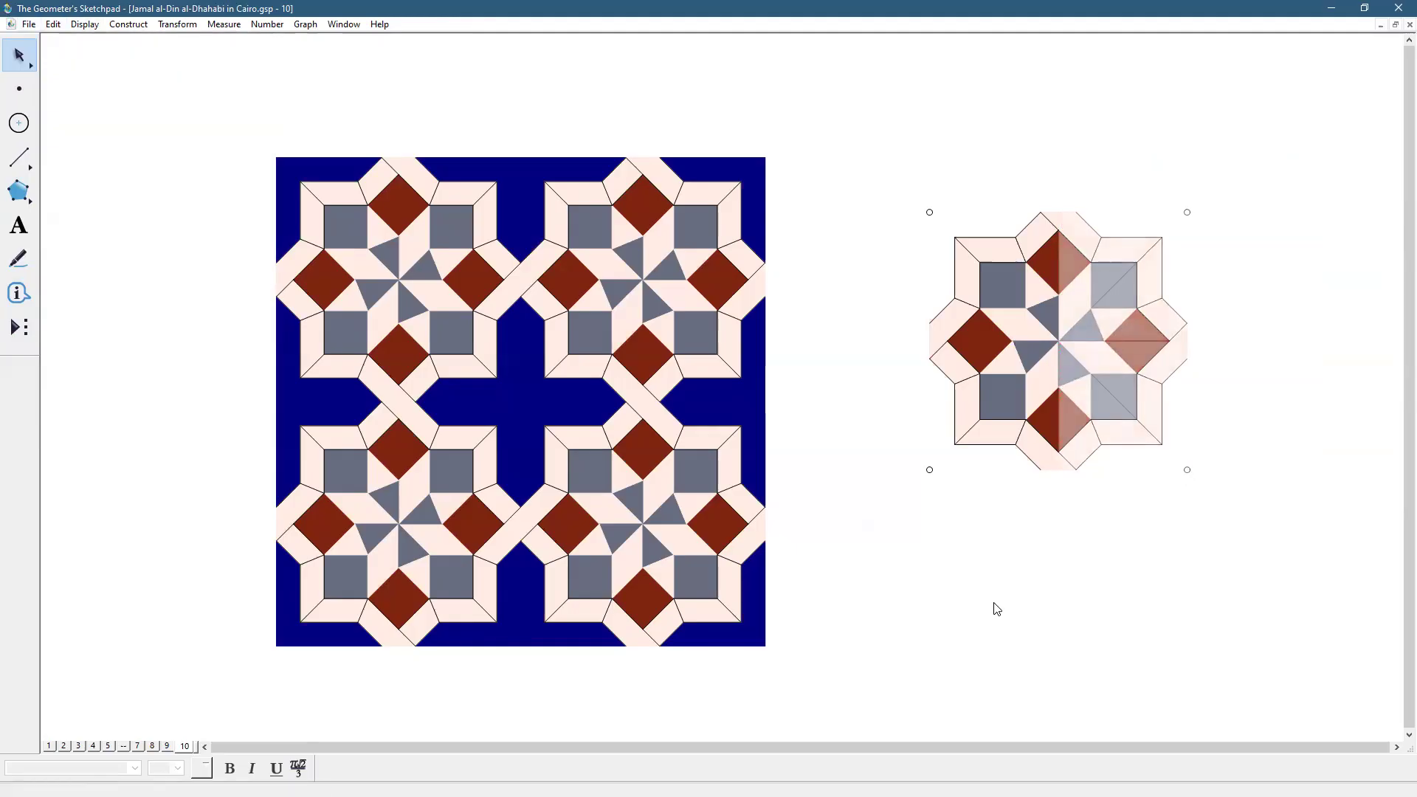
pyautogui.hotkey('ctrl', 'z')
pyautogui.click(1095, 643)
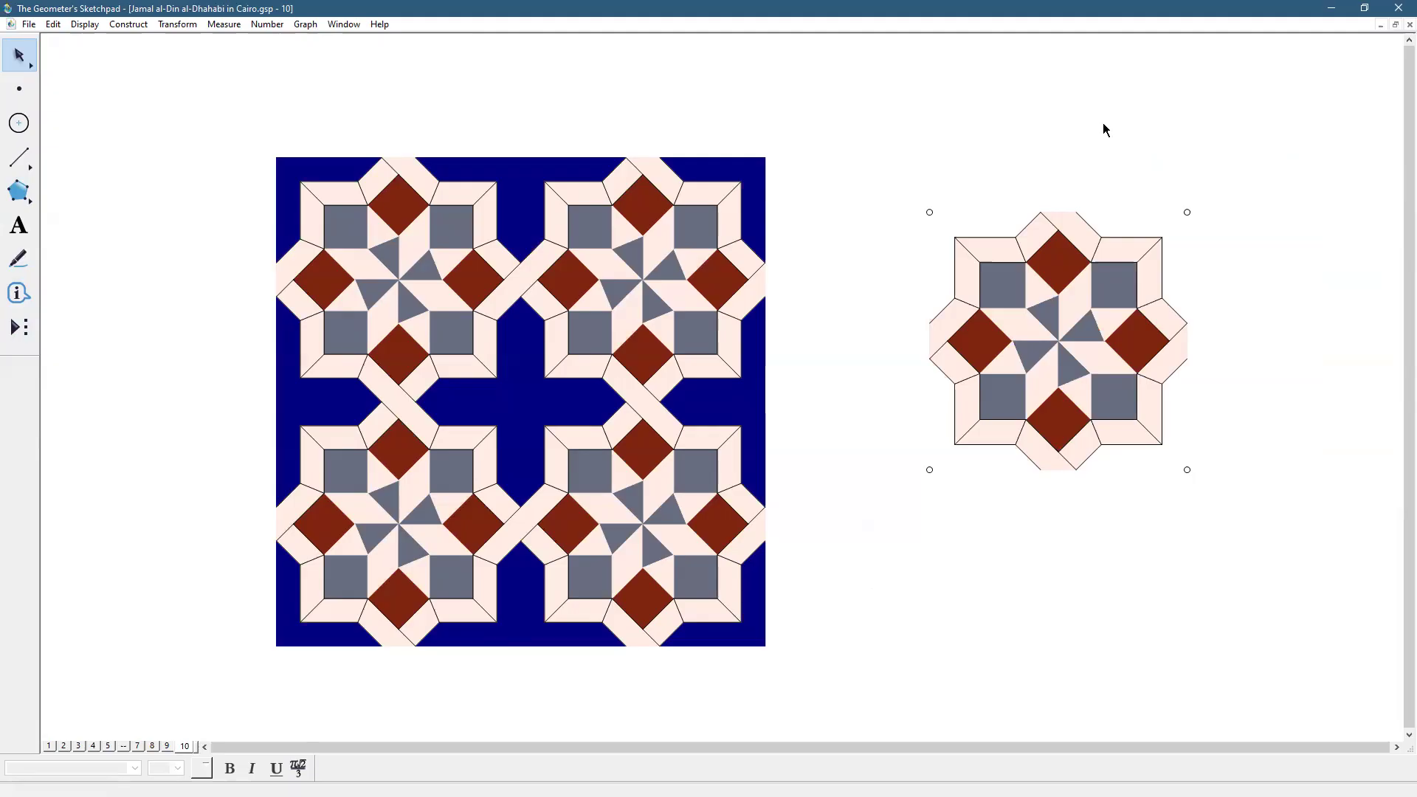
pyautogui.click(76, 744)
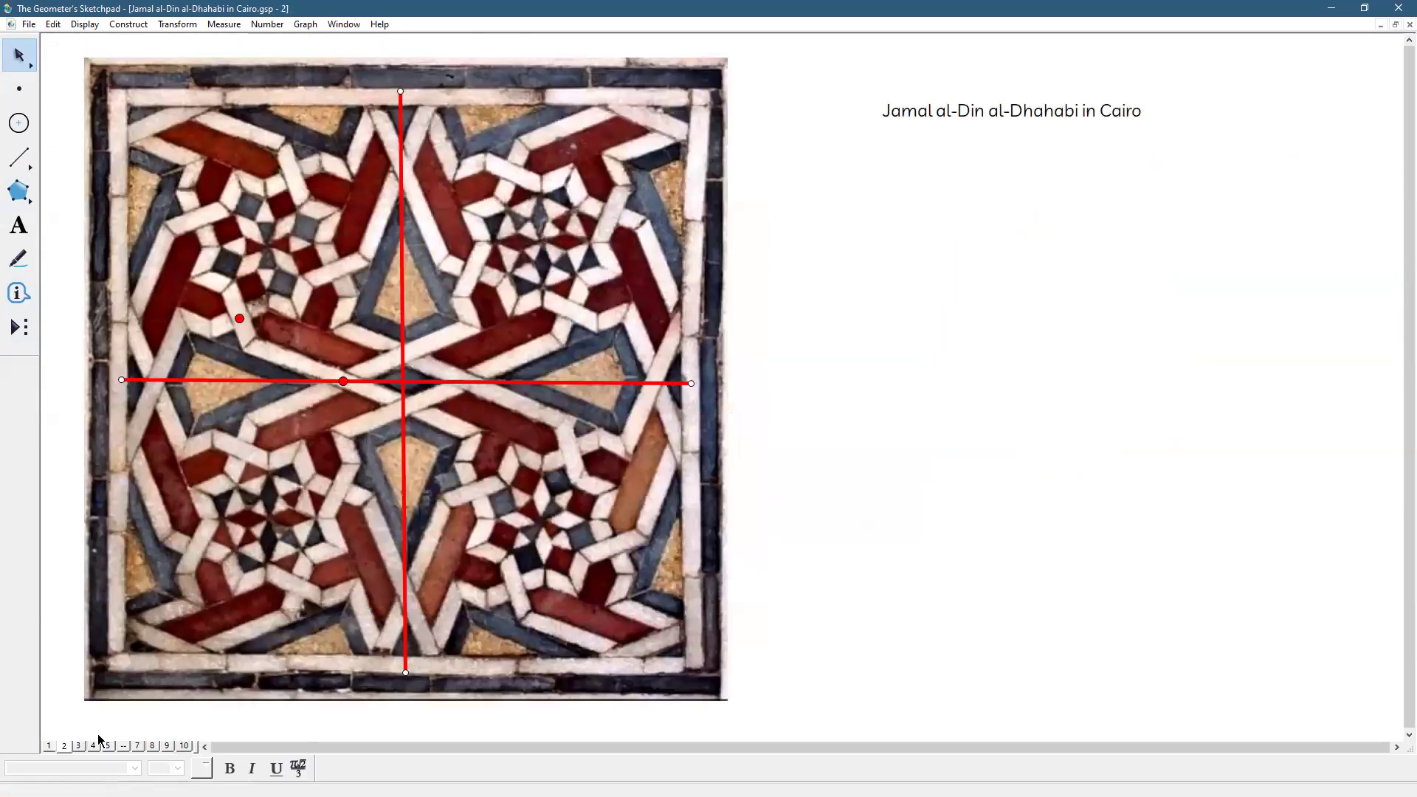
pyautogui.click(80, 746)
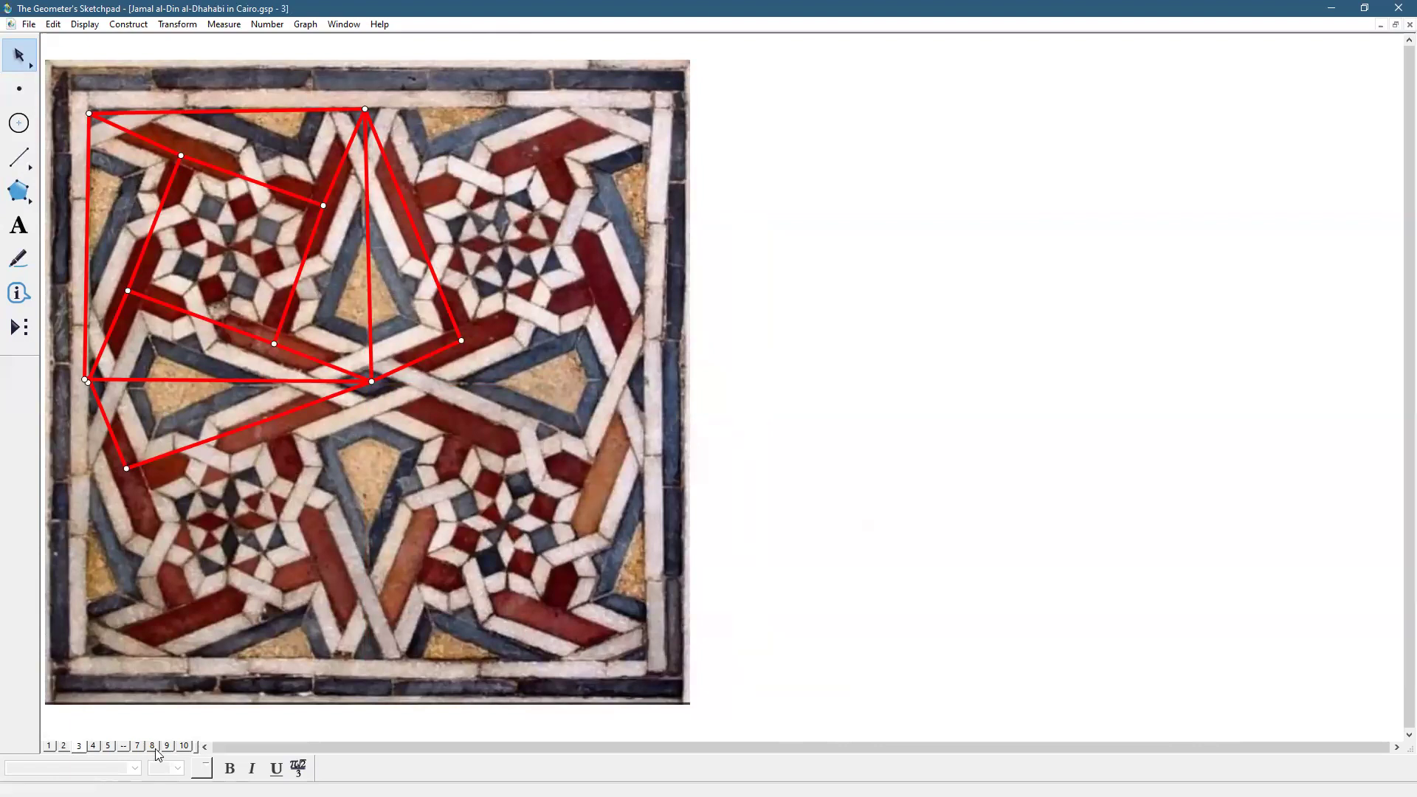
pyautogui.click(184, 747)
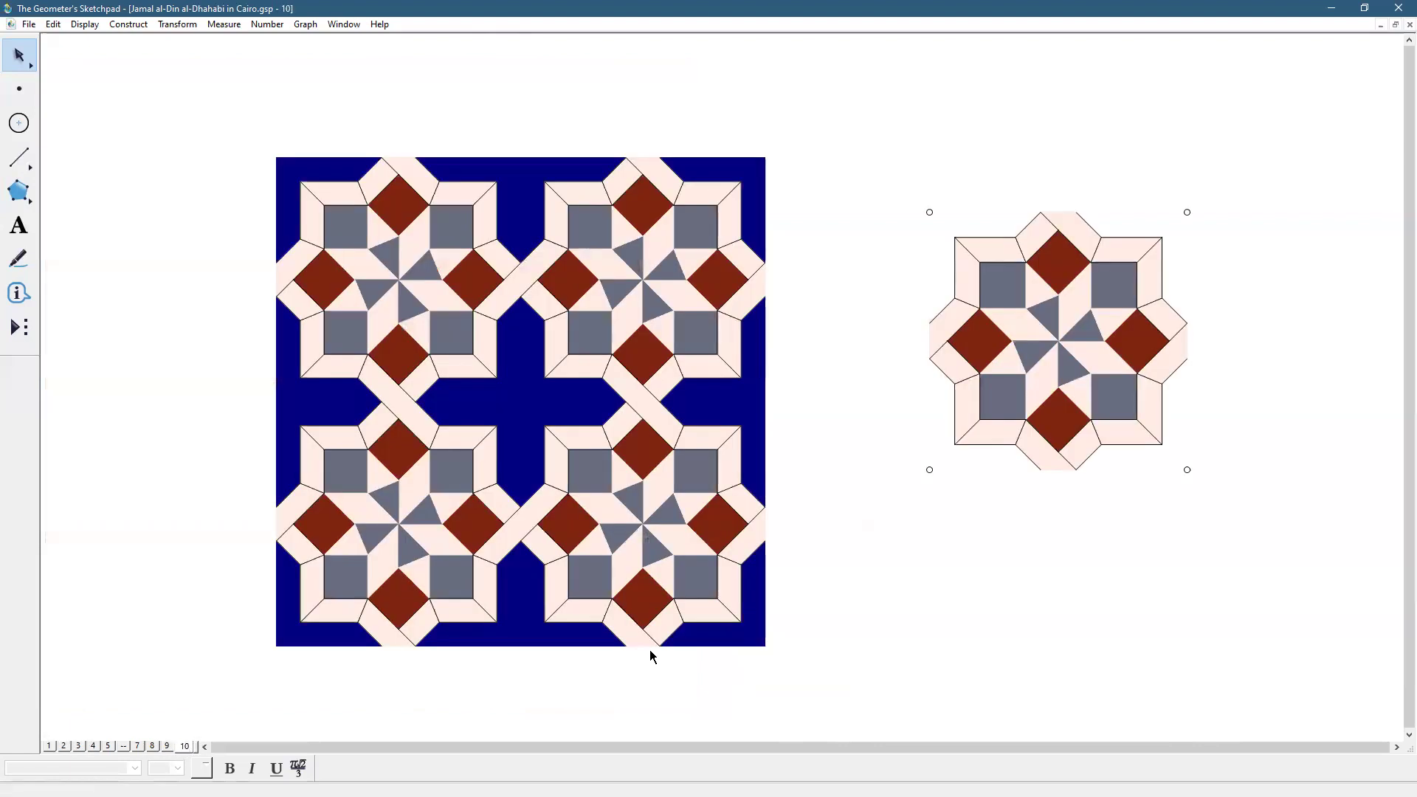